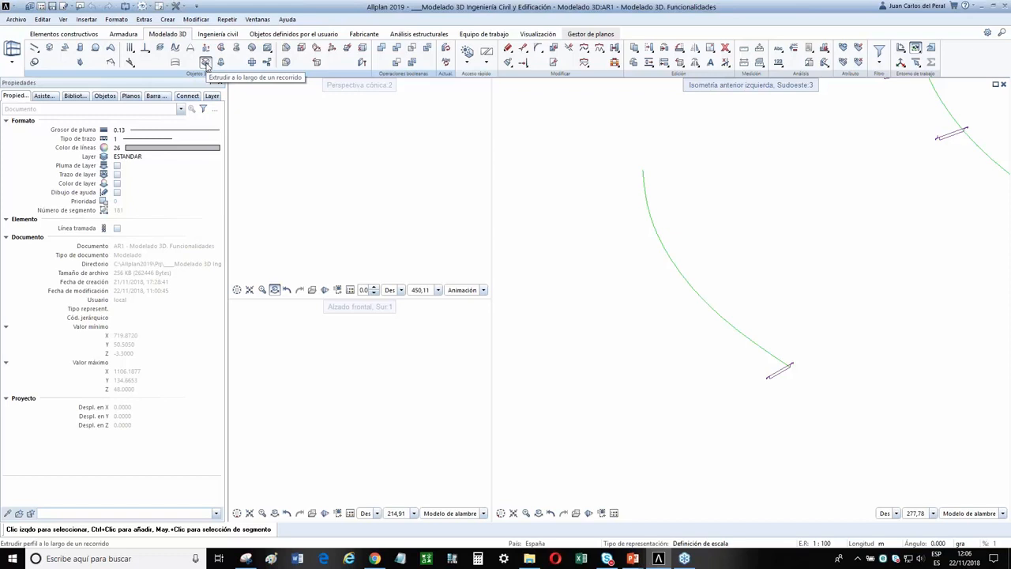
Extrude the small profile along the single green curve as a closed volume with 10 interior profiles
{"action": "left_click", "coordinate": [205, 63]}
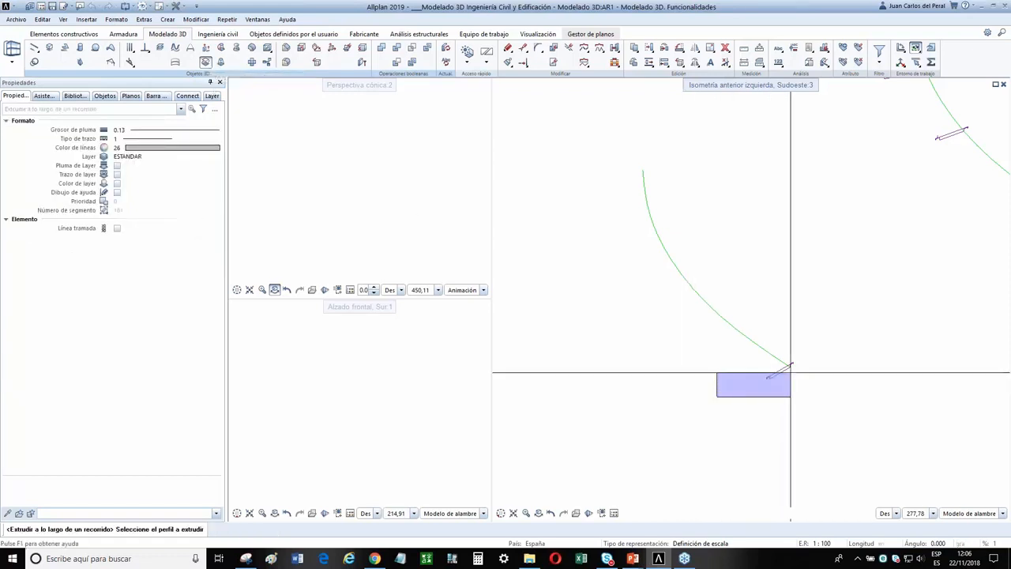
{"action": "left_click", "coordinate": [770, 384]}
{"action": "left_click", "coordinate": [756, 343]}
{"action": "left_click_drag", "start_coordinate": [49, 36], "coordinate": [328, 132]}
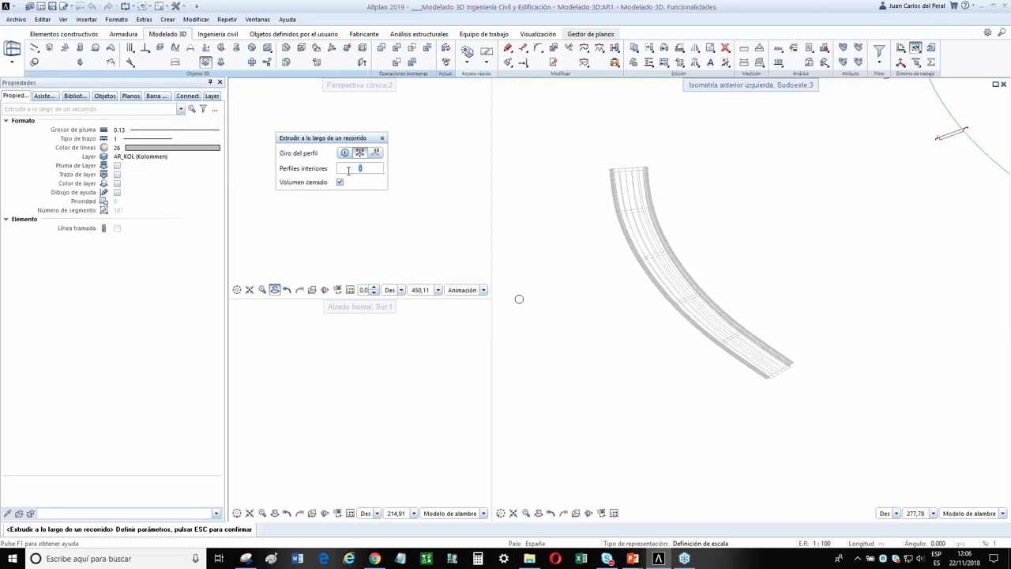
{"action": "type", "text": "0"}
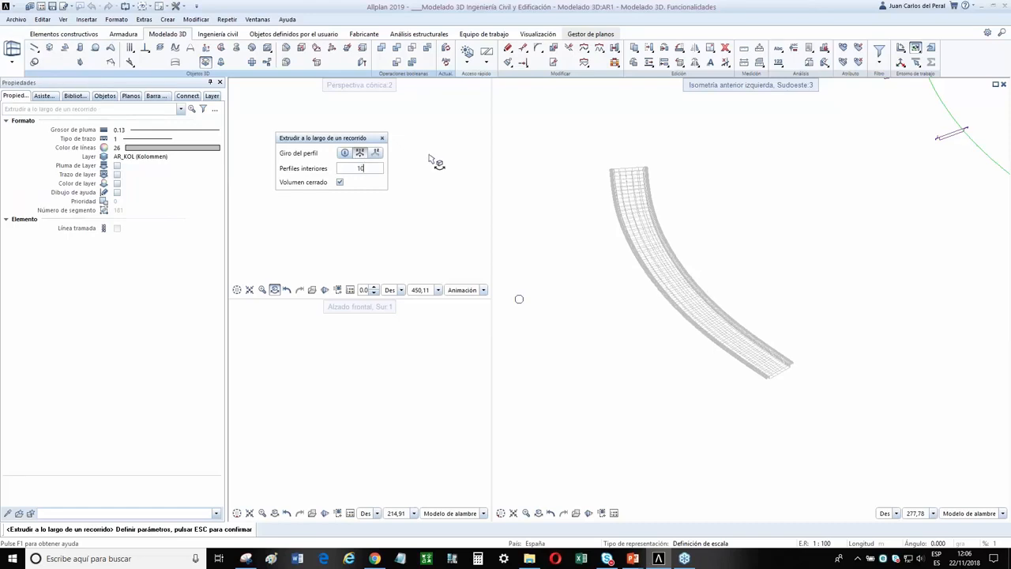
{"action": "key", "text": "Return"}
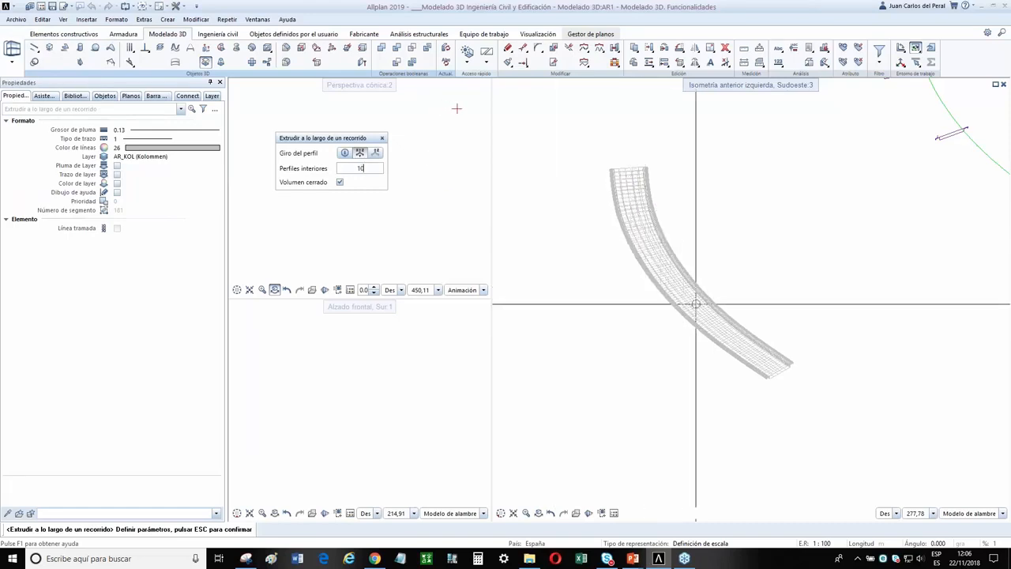
{"action": "scroll", "coordinate": [303, 231], "scroll_direction": "up", "scroll_amount": 5}
{"action": "middle_click_drag", "start_coordinate": [304, 229], "coordinate": [430, 220]}
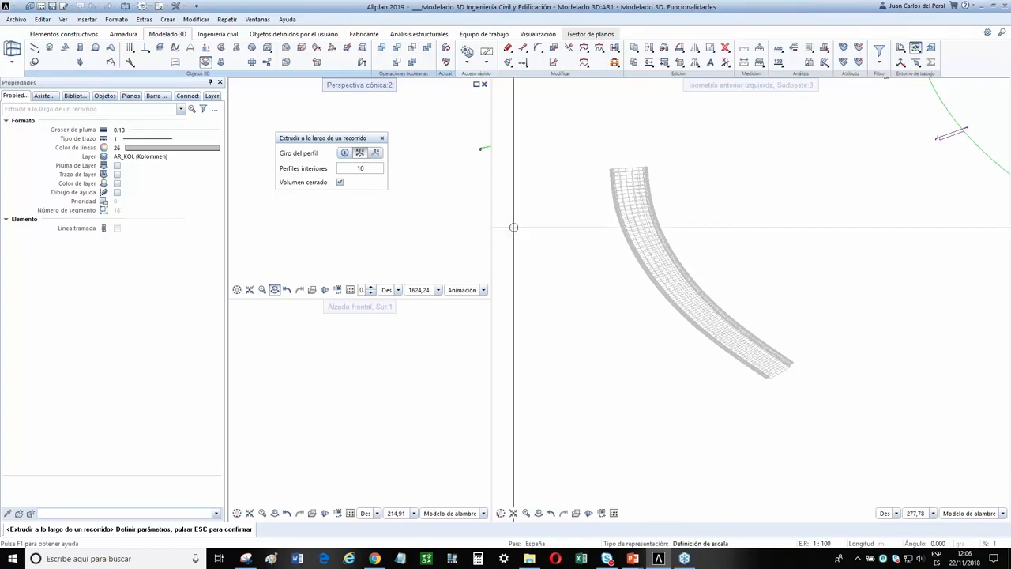
{"action": "key", "text": "Escape"}
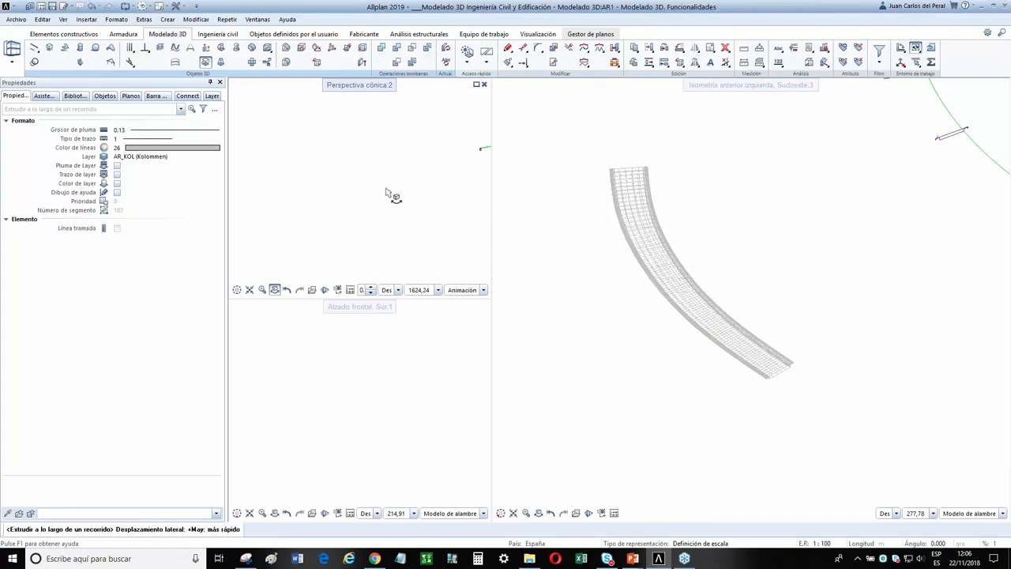
{"action": "left_click_drag", "start_coordinate": [323, 224], "coordinate": [433, 235]}
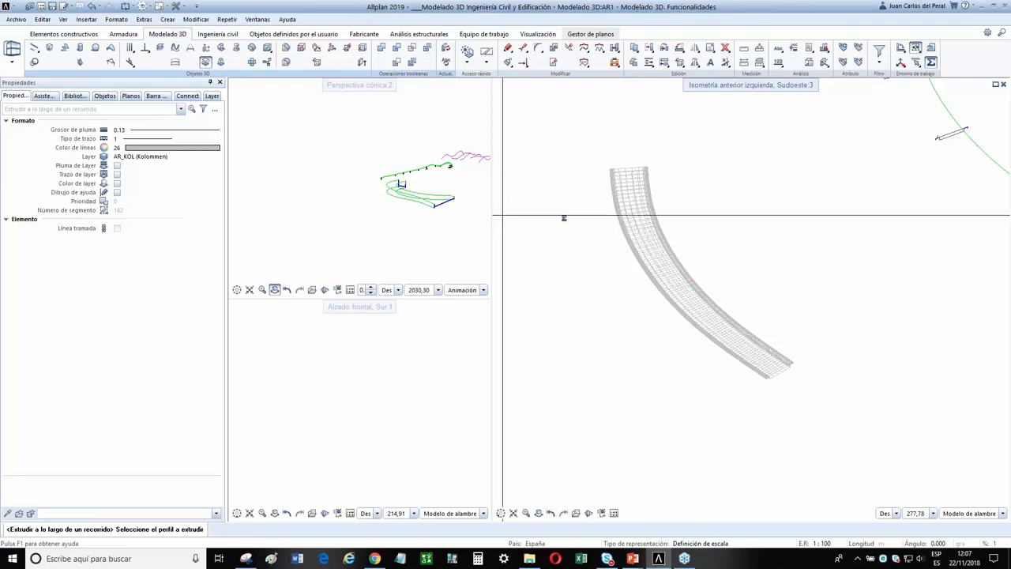
{"action": "left_click", "coordinate": [638, 217]}
{"action": "key", "text": "Escape"}
Set the line colour of the extruded curved solid to 38
{"action": "scroll", "coordinate": [426, 221], "scroll_direction": "down", "scroll_amount": 4}
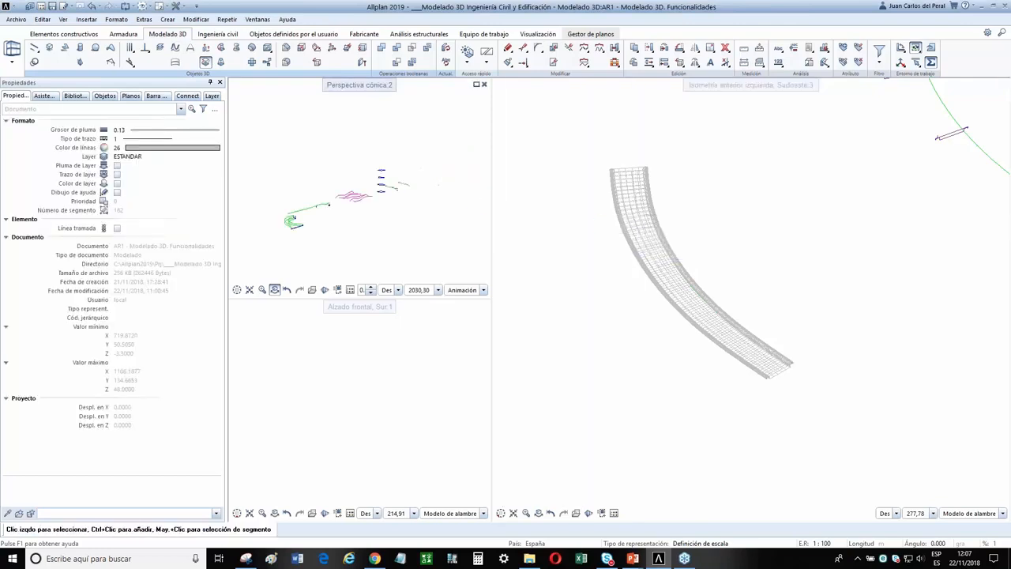
{"action": "left_click", "coordinate": [644, 243]}
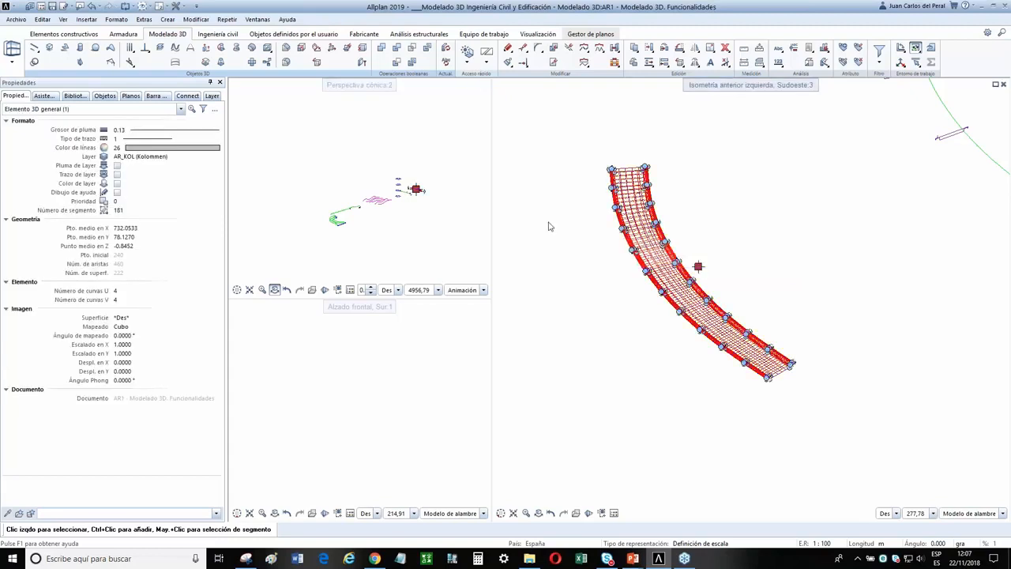
{"action": "left_click", "coordinate": [200, 149]}
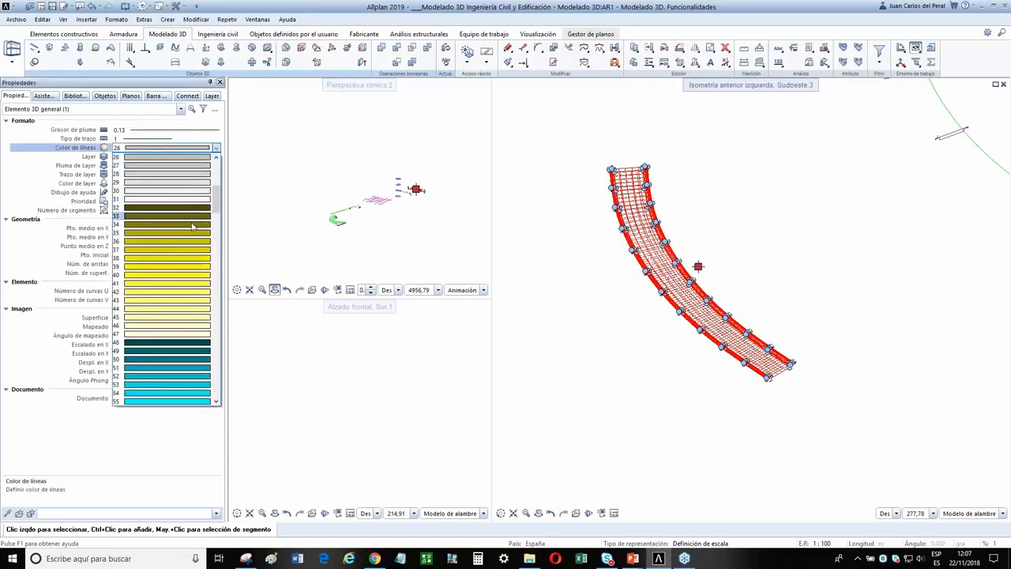
{"action": "left_click", "coordinate": [183, 260]}
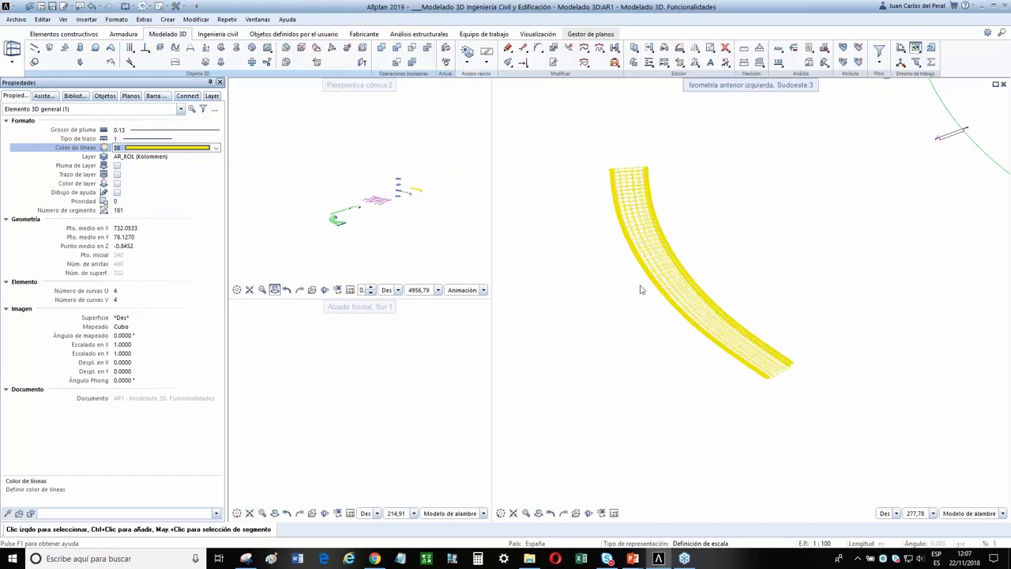
{"action": "scroll", "coordinate": [418, 191], "scroll_direction": "up", "scroll_amount": 5}
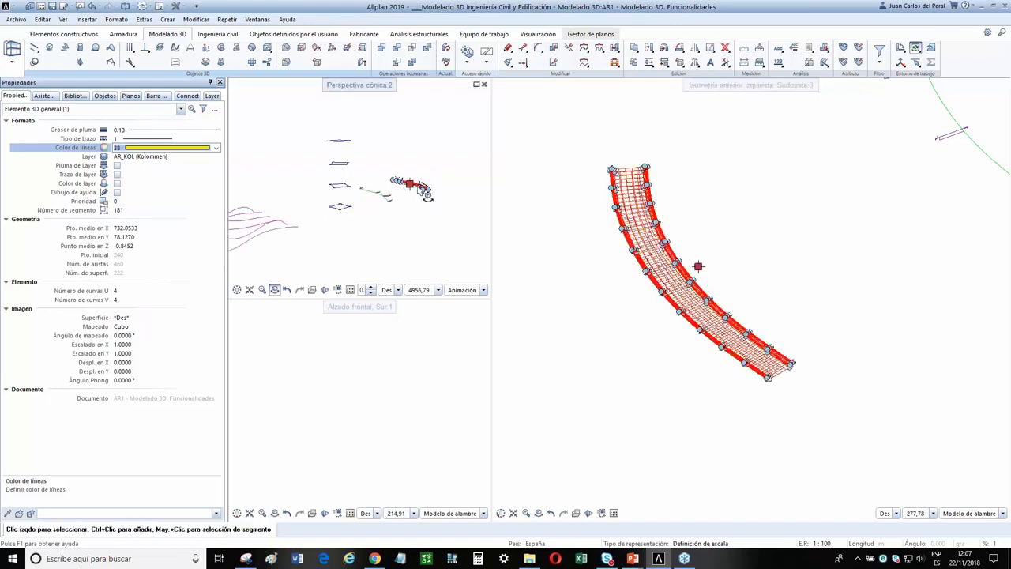
{"action": "key", "text": "Escape"}
{"action": "scroll", "coordinate": [409, 190], "scroll_direction": "up", "scroll_amount": 3}
{"action": "middle_click_drag", "start_coordinate": [408, 207], "coordinate": [323, 186]}
{"action": "left_click_drag", "start_coordinate": [322, 187], "coordinate": [361, 161]}
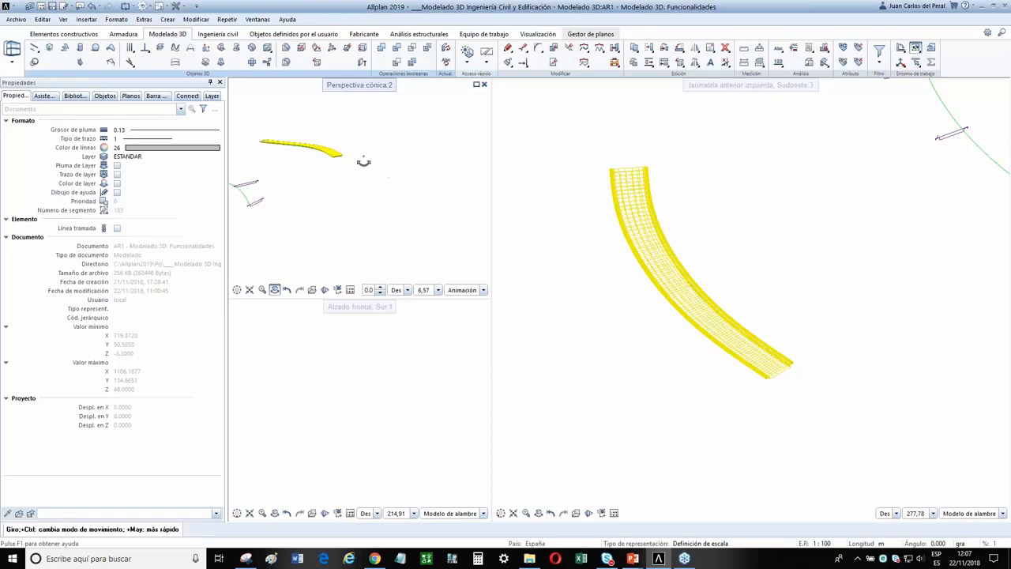
Set the current line colour for new elements to 12
{"action": "left_click", "coordinate": [169, 148]}
{"action": "scroll", "coordinate": [199, 187], "scroll_direction": "up", "scroll_amount": 5}
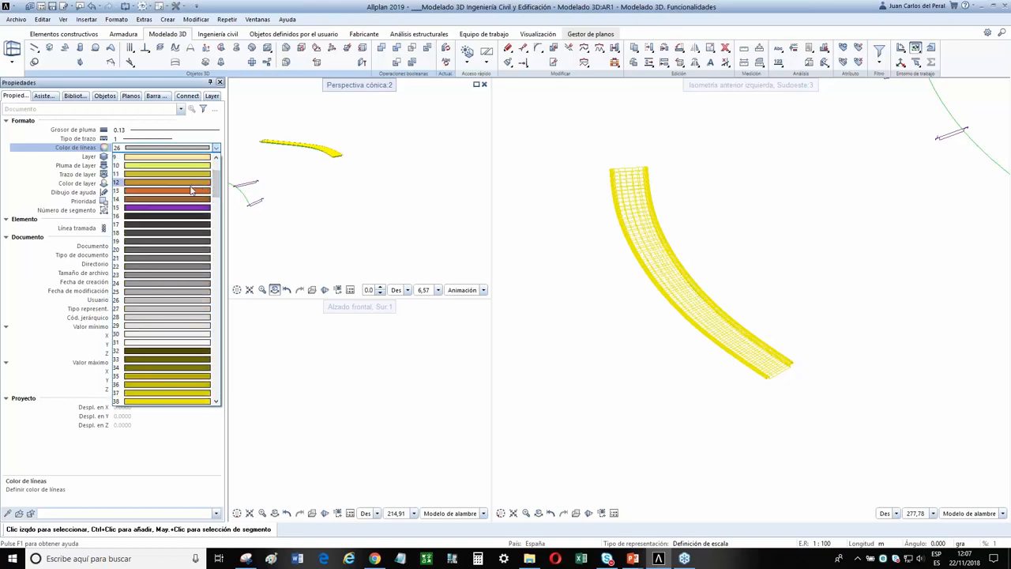
{"action": "left_click", "coordinate": [192, 184]}
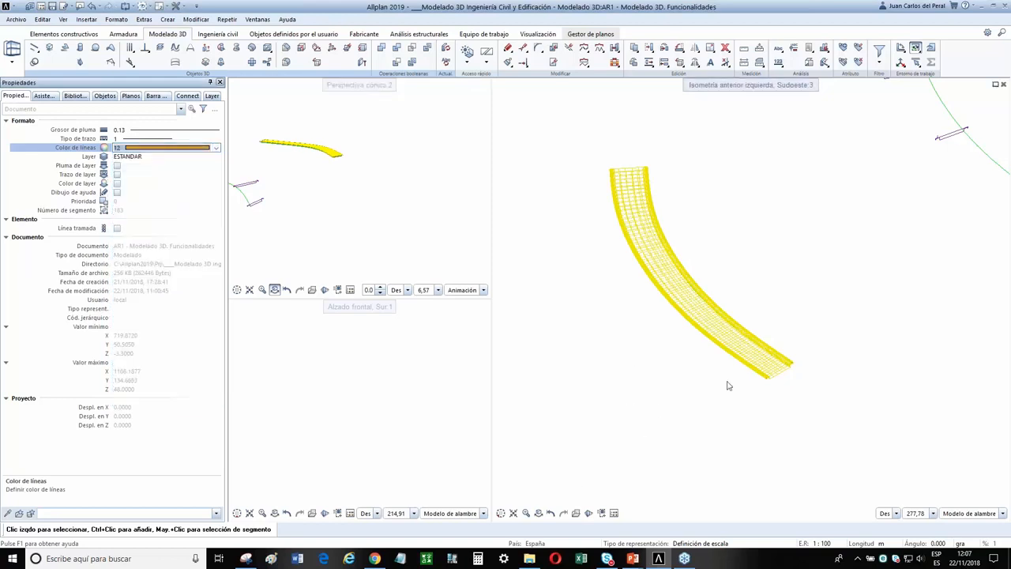
Start a sweep along a path and pick the four profiles along the other green spline, from its lower end to its upper end
{"action": "scroll", "coordinate": [729, 385], "scroll_direction": "down", "scroll_amount": 1}
{"action": "middle_click_drag", "start_coordinate": [733, 384], "coordinate": [575, 442]}
{"action": "middle_click_drag", "start_coordinate": [697, 381], "coordinate": [581, 439]}
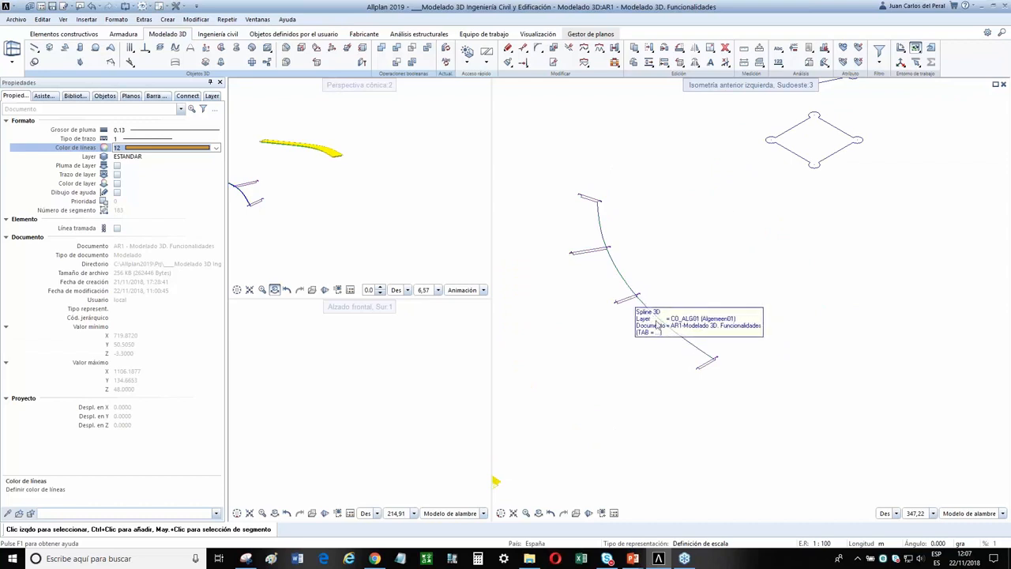
{"action": "middle_click_drag", "start_coordinate": [657, 386], "coordinate": [839, 382]}
{"action": "scroll", "coordinate": [839, 383], "scroll_direction": "down", "scroll_amount": 2}
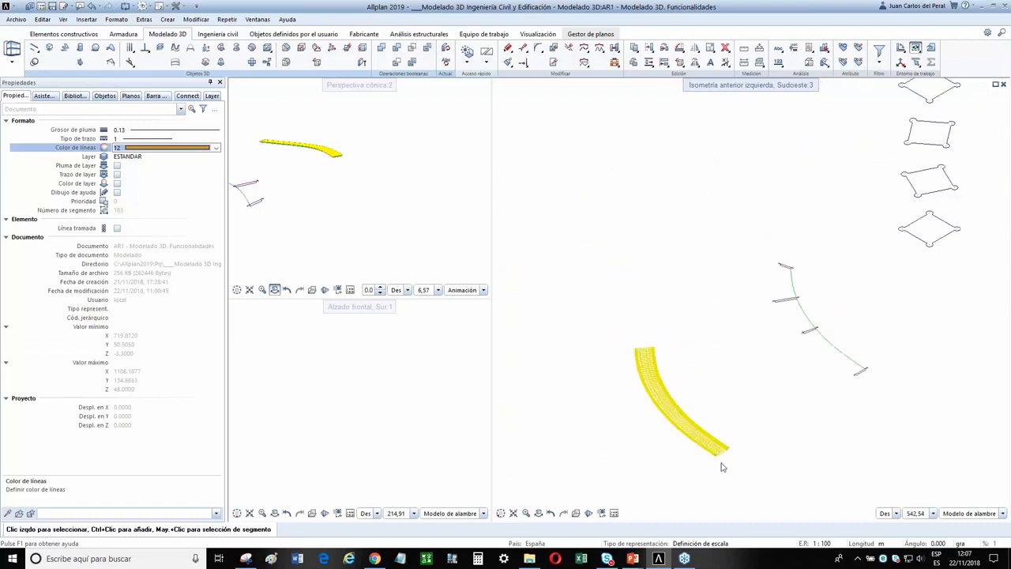
{"action": "middle_click_drag", "start_coordinate": [683, 402], "coordinate": [565, 418]}
{"action": "scroll", "coordinate": [749, 395], "scroll_direction": "down", "scroll_amount": 2}
{"action": "scroll", "coordinate": [751, 395], "scroll_direction": "up", "scroll_amount": 3}
{"action": "scroll", "coordinate": [658, 360], "scroll_direction": "up", "scroll_amount": 4}
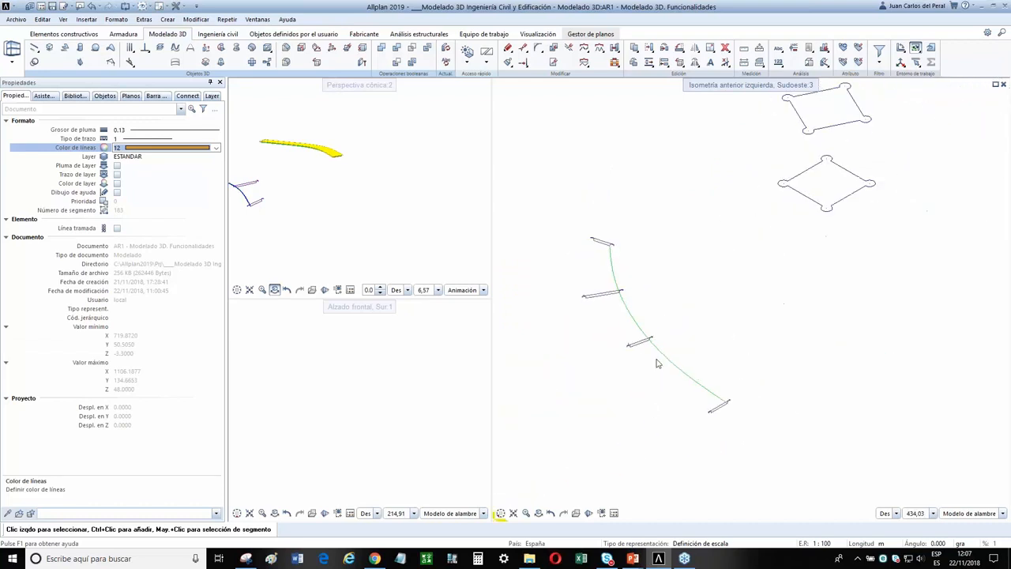
{"action": "middle_click_drag", "start_coordinate": [664, 359], "coordinate": [734, 356]}
{"action": "scroll", "coordinate": [696, 347], "scroll_direction": "down", "scroll_amount": 2}
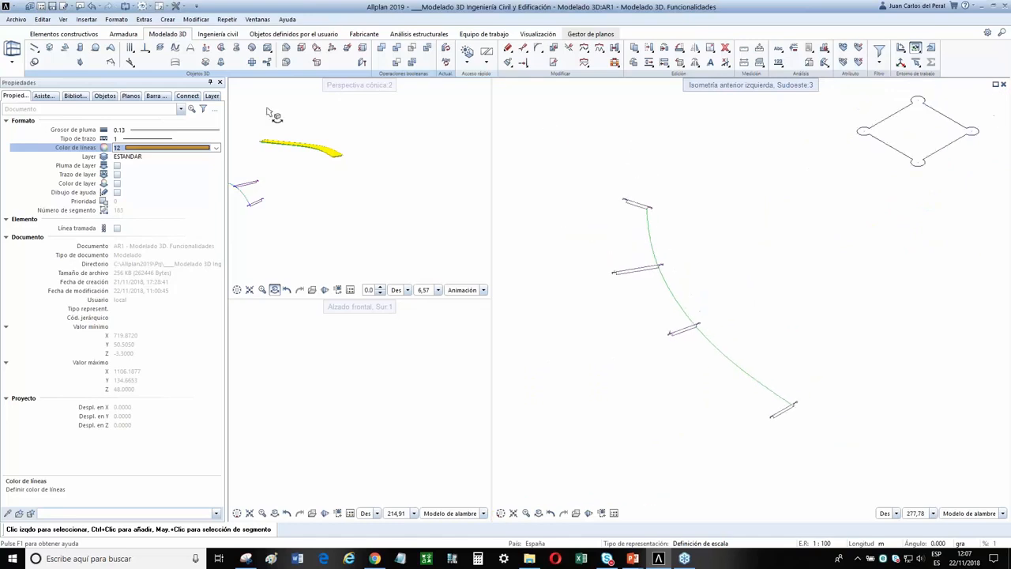
{"action": "left_click", "coordinate": [222, 49]}
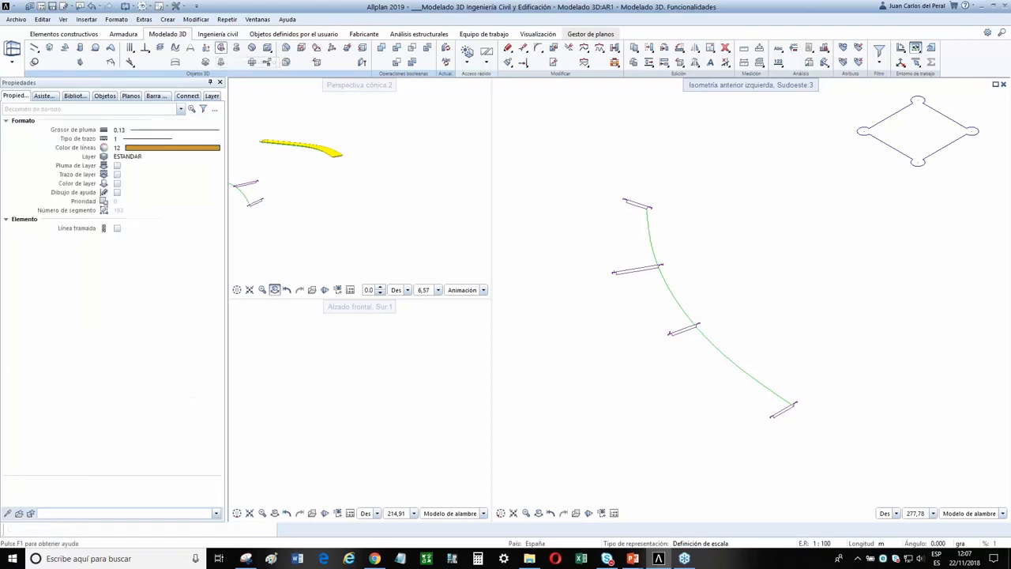
{"action": "left_click_drag", "start_coordinate": [736, 441], "coordinate": [808, 387]}
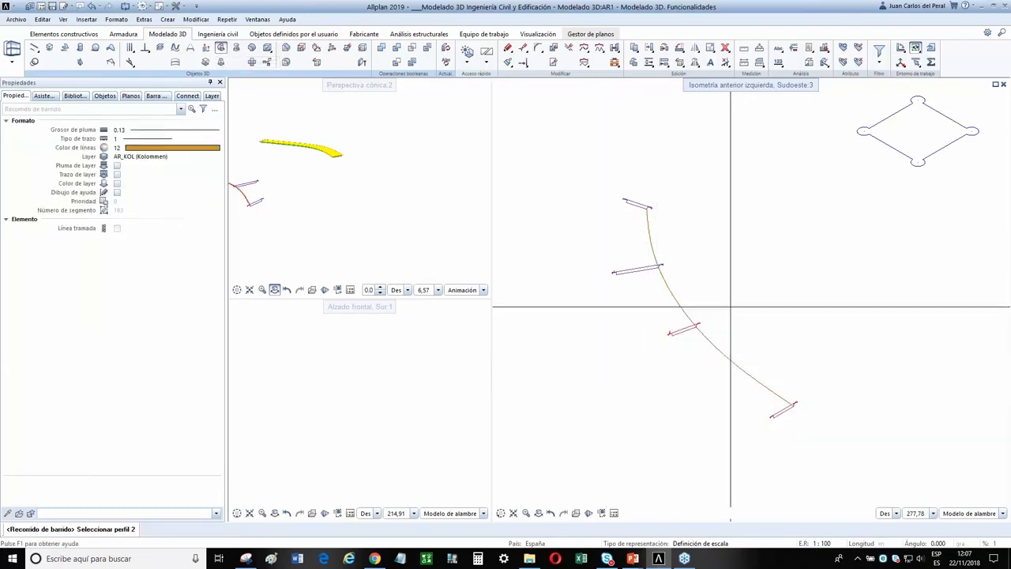
{"action": "left_click", "coordinate": [681, 329]}
{"action": "left_click_drag", "start_coordinate": [611, 298], "coordinate": [664, 243]}
{"action": "left_click_drag", "start_coordinate": [606, 219], "coordinate": [656, 187]}
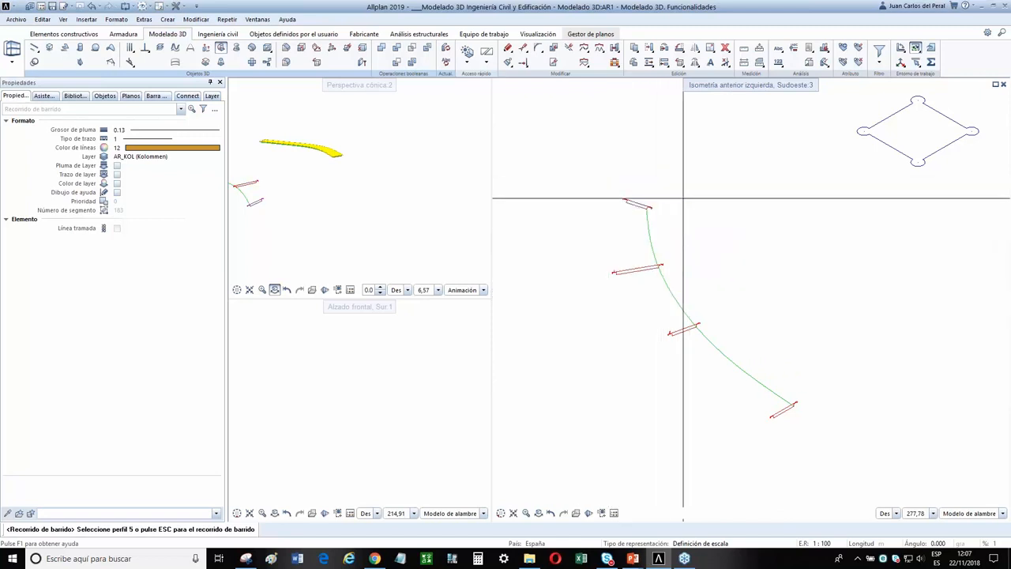
{"action": "key", "text": "Escape"}
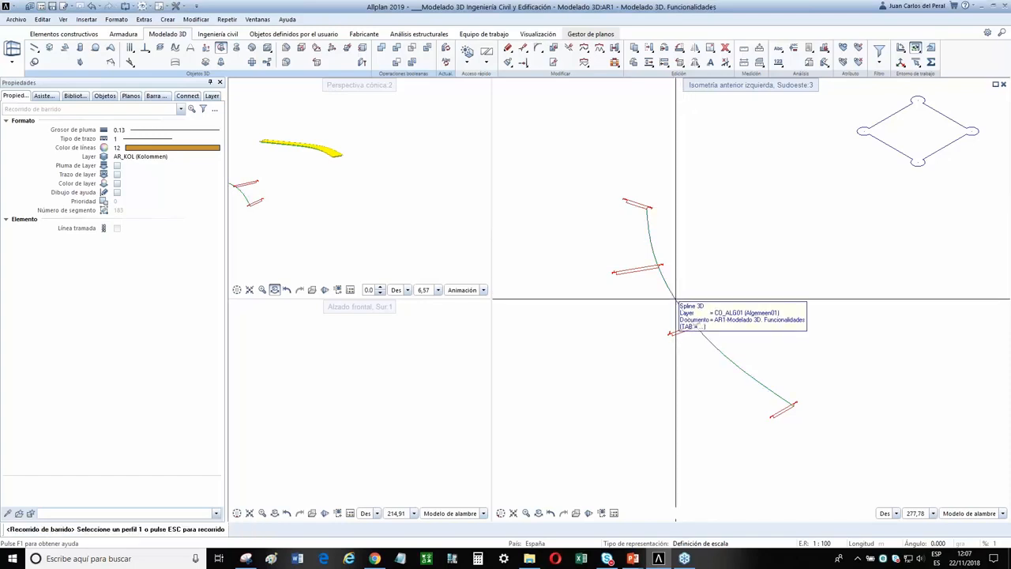
Use the green 3D spline as the sweep path and create the closed volume with the Giro option enabled
{"action": "left_click", "coordinate": [675, 300]}
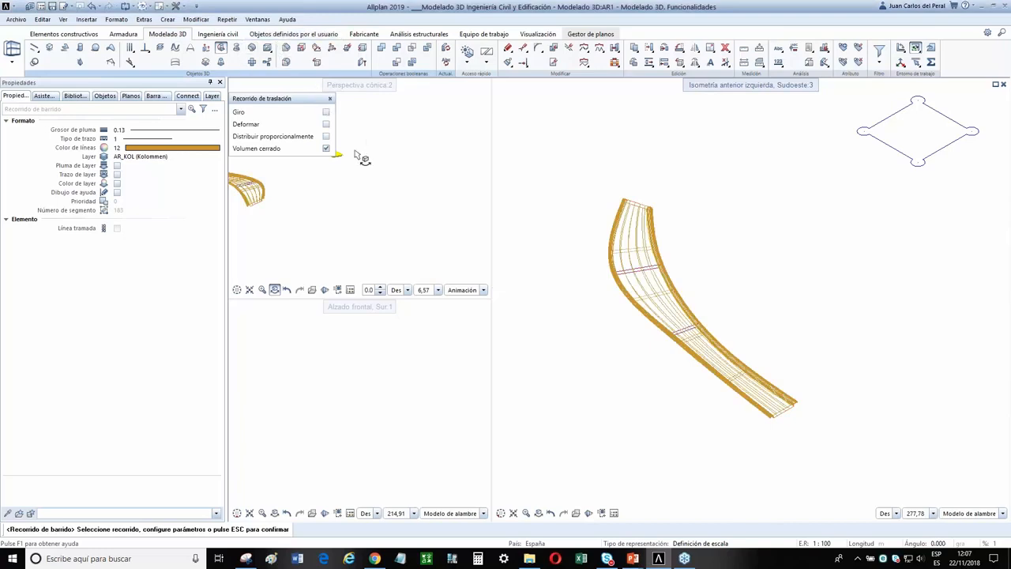
{"action": "left_click", "coordinate": [327, 114]}
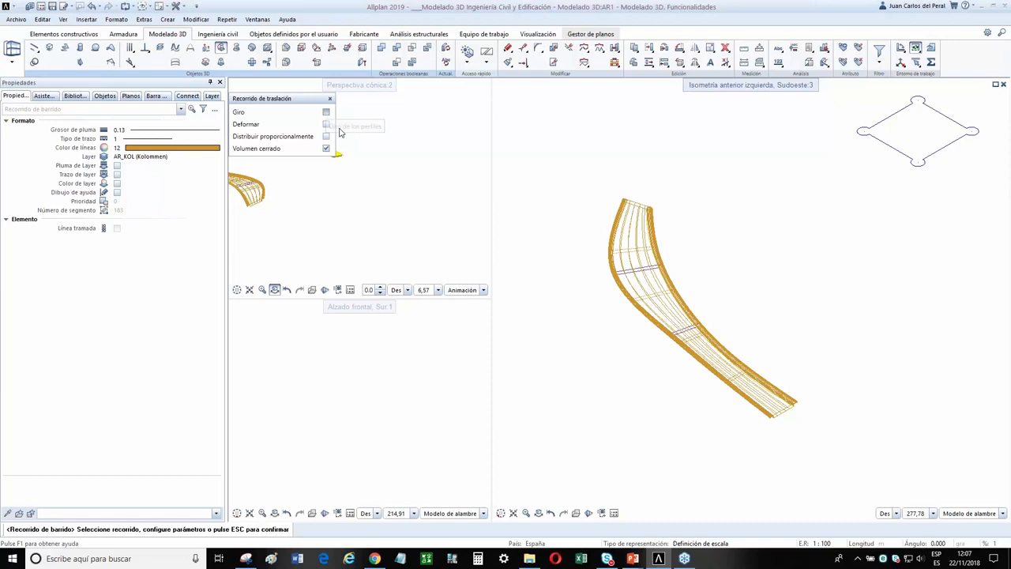
{"action": "key", "text": "Escape"}
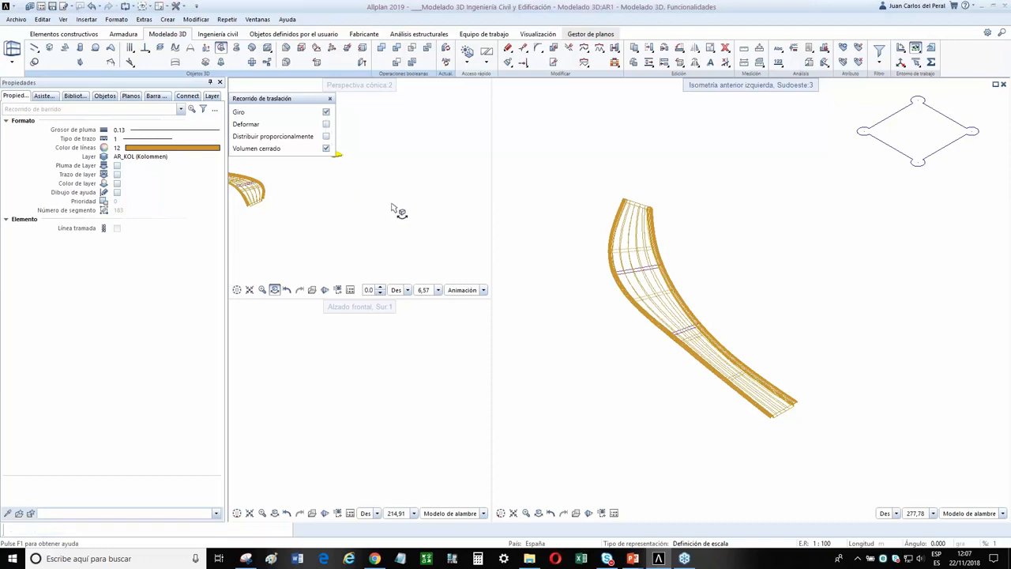
Examine the swept solid beside the extruded one in the perspective view, using element selection to focus the animation on it
{"action": "middle_click_drag", "start_coordinate": [297, 178], "coordinate": [367, 218]}
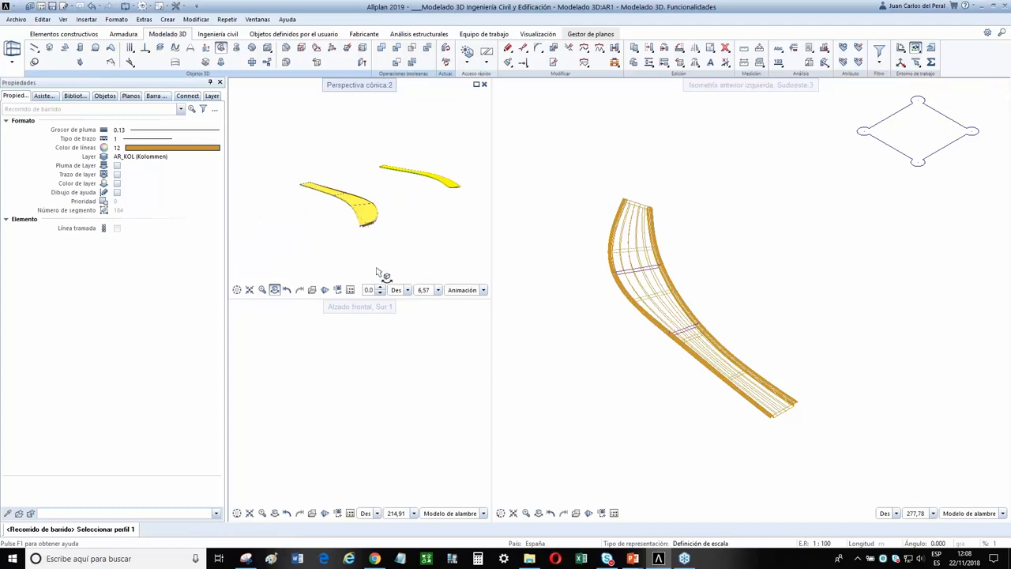
{"action": "left_click", "coordinate": [340, 291]}
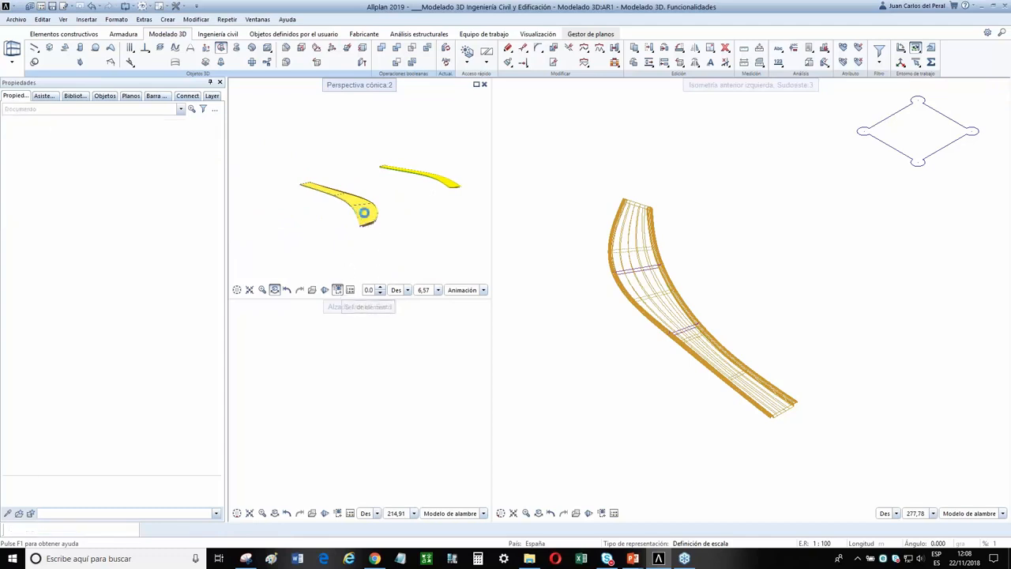
{"action": "left_click_drag", "start_coordinate": [380, 208], "coordinate": [380, 265]}
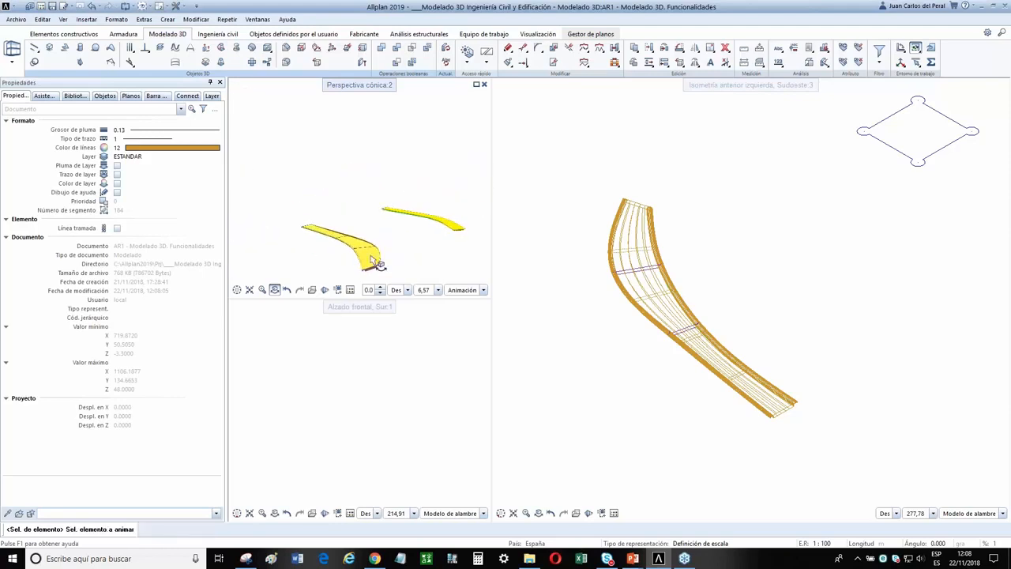
{"action": "middle_click", "coordinate": [363, 178]}
{"action": "middle_click", "coordinate": [363, 179]}
{"action": "scroll", "coordinate": [393, 196], "scroll_direction": "up", "scroll_amount": 5}
{"action": "left_click_drag", "start_coordinate": [407, 207], "coordinate": [298, 211]}
{"action": "left_click_drag", "start_coordinate": [400, 276], "coordinate": [278, 209]}
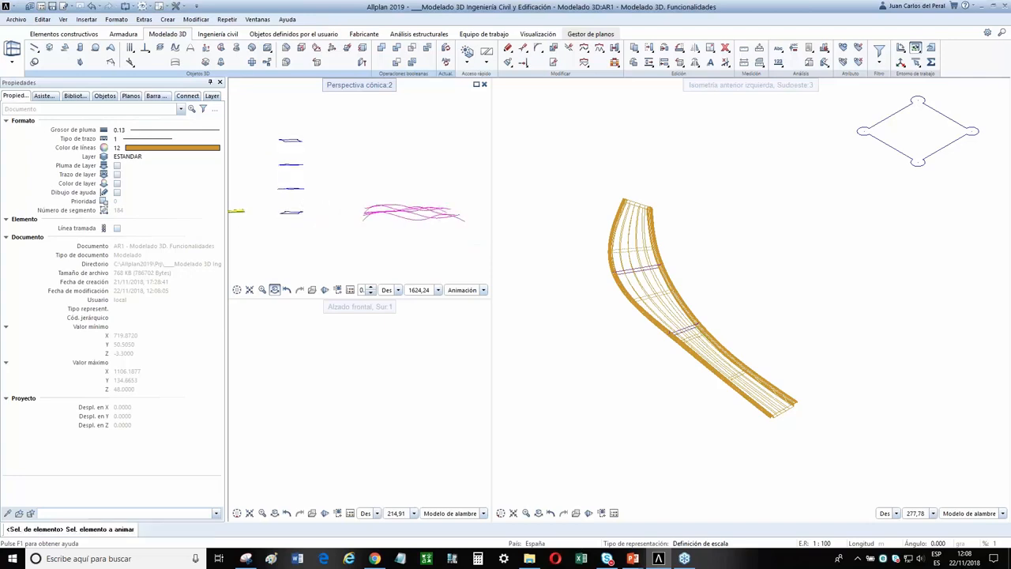
Maximize the perspective view, examine the swept solid from different angles and distances, and restore the multi-view layout
{"action": "double_click", "coordinate": [360, 85]}
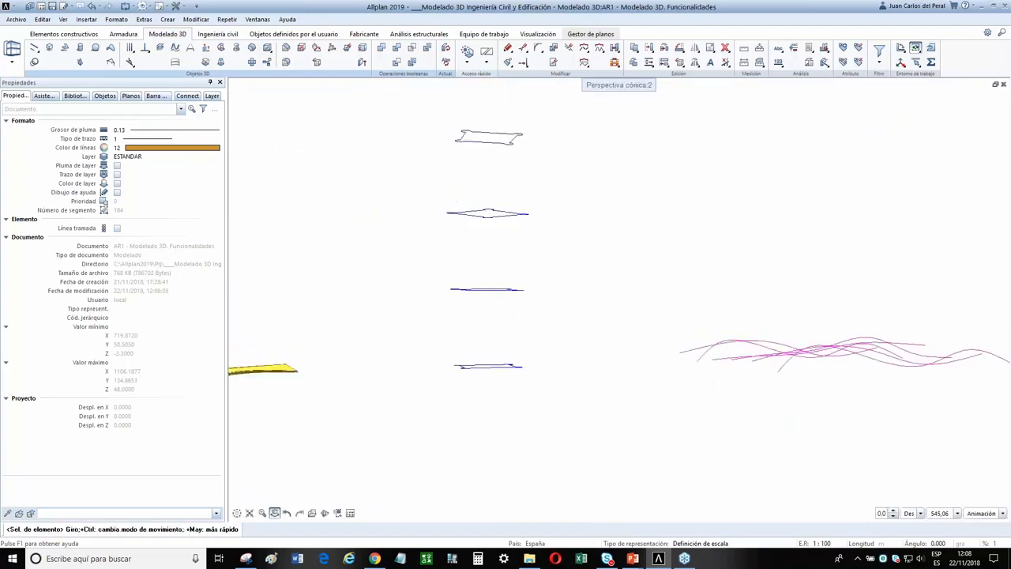
{"action": "mouse_move", "coordinate": [506, 337]}
{"action": "left_mouse_down"}
{"action": "mouse_move", "coordinate": [553, 244]}
{"action": "mouse_move", "coordinate": [511, 261]}
{"action": "mouse_move", "coordinate": [495, 351]}
{"action": "mouse_move", "coordinate": [489, 341]}
{"action": "left_mouse_up"}
{"action": "scroll", "coordinate": [496, 352], "scroll_direction": "up", "scroll_amount": 4}
{"action": "scroll", "coordinate": [504, 345], "scroll_direction": "down", "scroll_amount": 6}
{"action": "scroll", "coordinate": [500, 344], "scroll_direction": "down", "scroll_amount": 1}
{"action": "scroll", "coordinate": [488, 341], "scroll_direction": "up", "scroll_amount": 2}
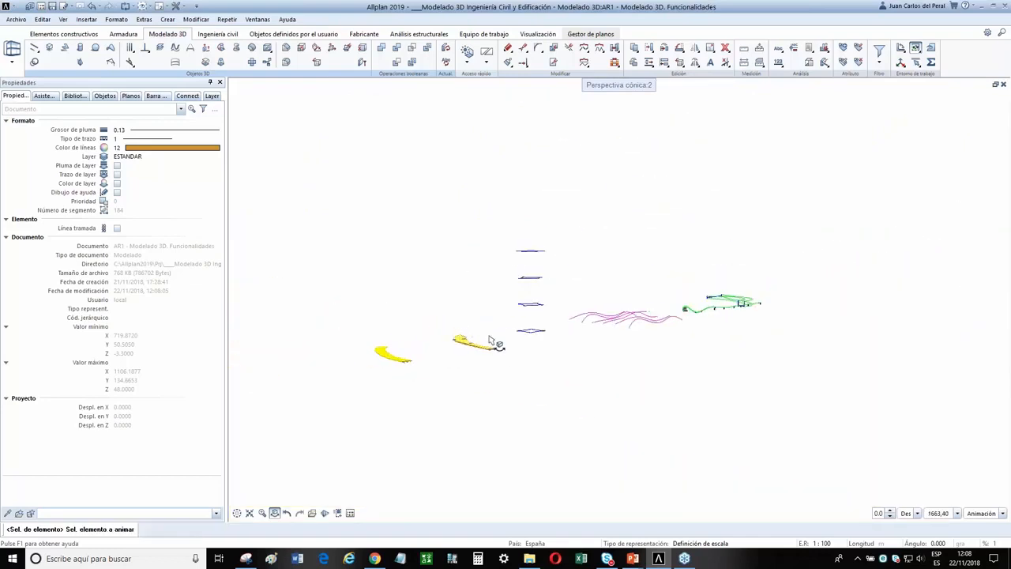
{"action": "scroll", "coordinate": [489, 348], "scroll_direction": "up", "scroll_amount": 3}
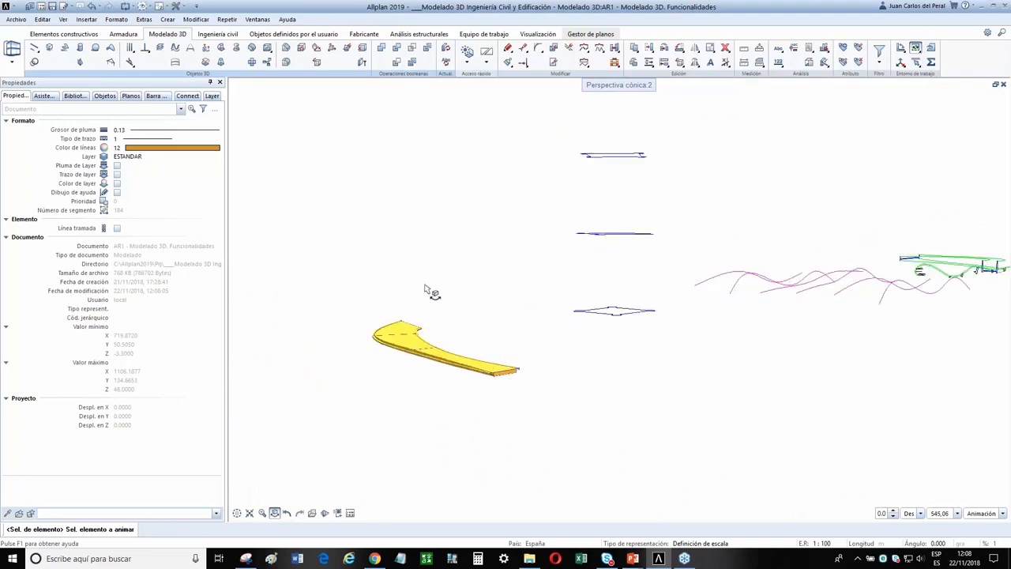
{"action": "double_click", "coordinate": [598, 89]}
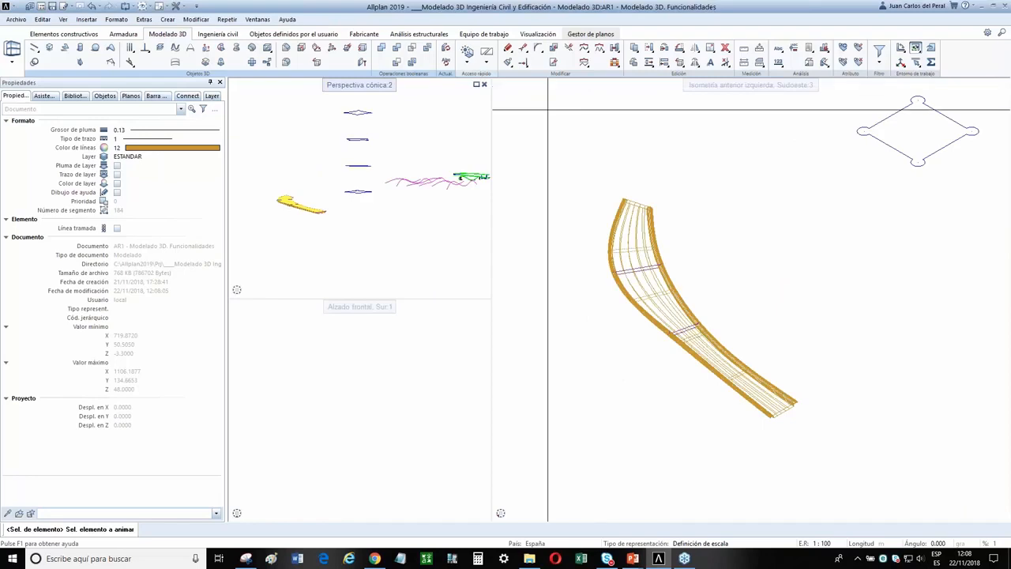
{"action": "scroll", "coordinate": [714, 277], "scroll_direction": "down", "scroll_amount": 1}
{"action": "middle_click_drag", "start_coordinate": [750, 253], "coordinate": [606, 434]}
{"action": "scroll", "coordinate": [605, 434], "scroll_direction": "down", "scroll_amount": 1}
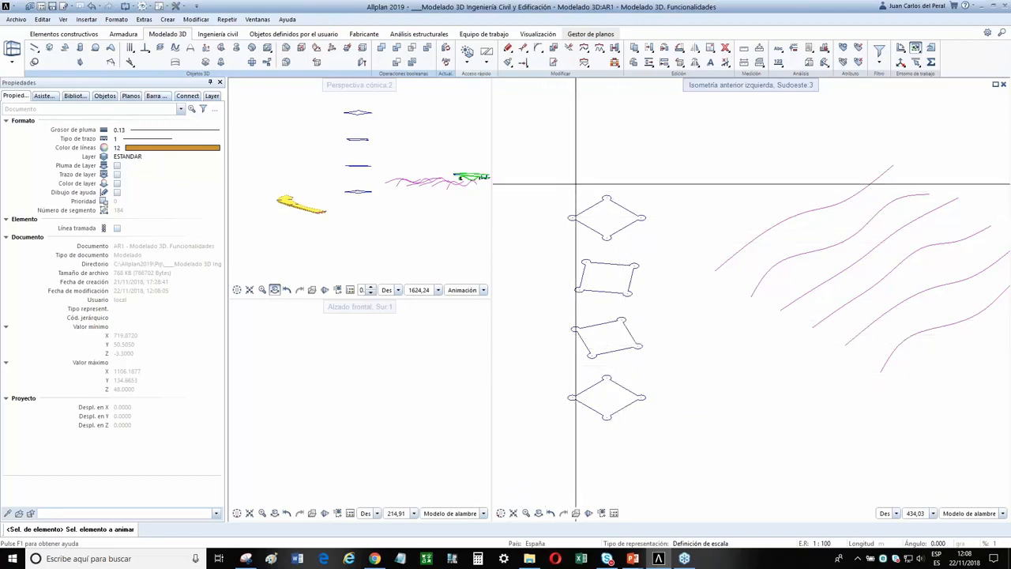
{"action": "left_click", "coordinate": [206, 62]}
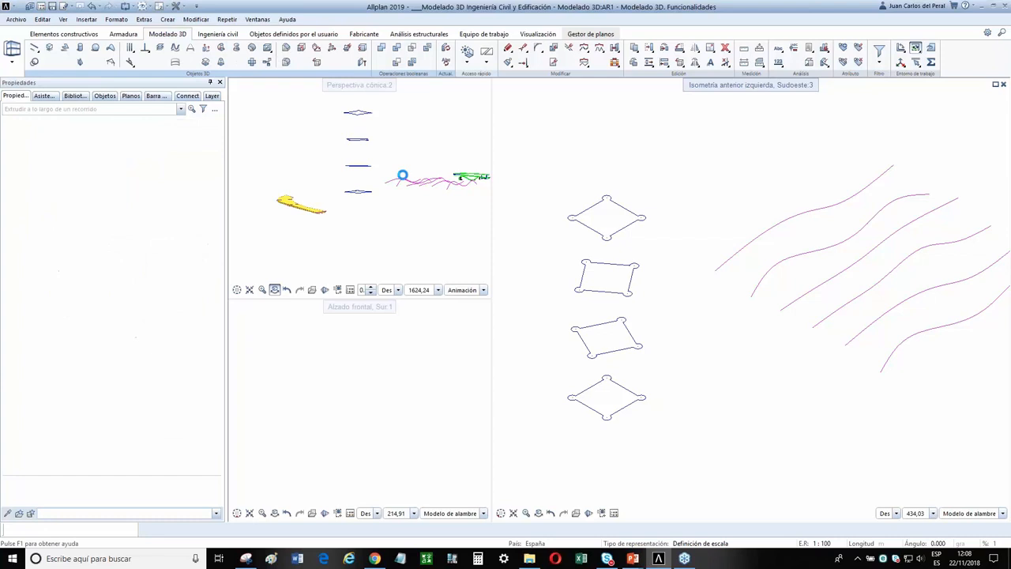
{"action": "left_click_drag", "start_coordinate": [555, 430], "coordinate": [661, 366]}
{"action": "mouse_move", "coordinate": [556, 364]}
{"action": "left_mouse_down"}
{"action": "mouse_move", "coordinate": [655, 327]}
{"action": "mouse_move", "coordinate": [666, 308]}
{"action": "left_mouse_up"}
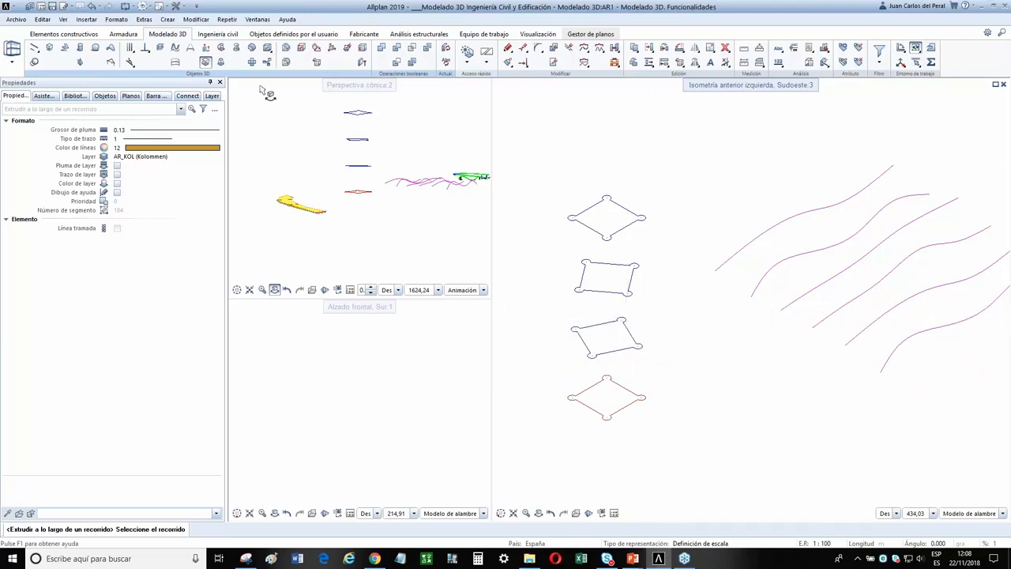
Start a loft between the two lowest closed profiles and try moving the second profile's start point to different corners
{"action": "left_click", "coordinate": [222, 65]}
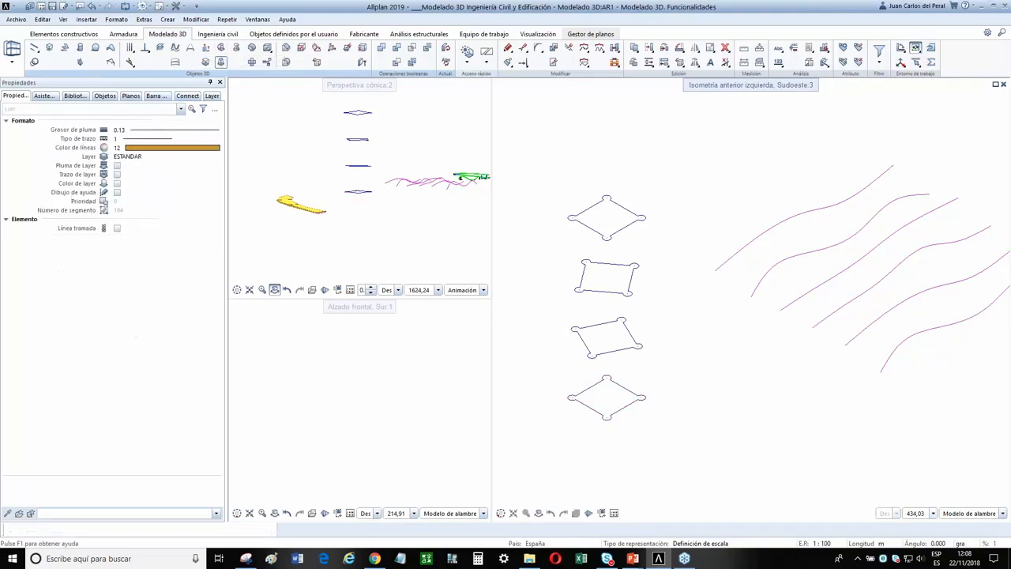
{"action": "left_click_drag", "start_coordinate": [555, 439], "coordinate": [659, 367]}
{"action": "left_click_drag", "start_coordinate": [572, 365], "coordinate": [668, 309]}
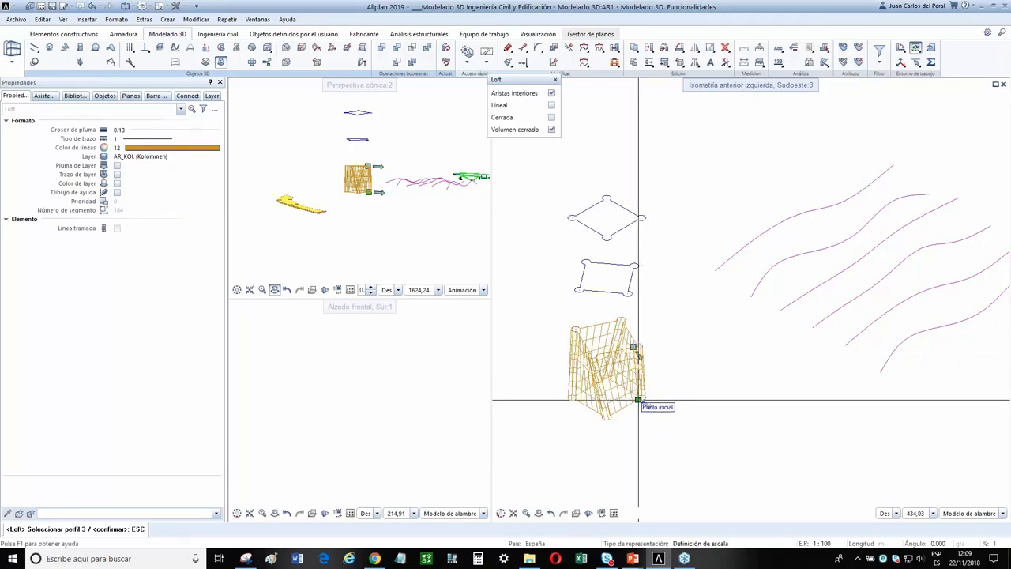
{"action": "left_click", "coordinate": [632, 347]}
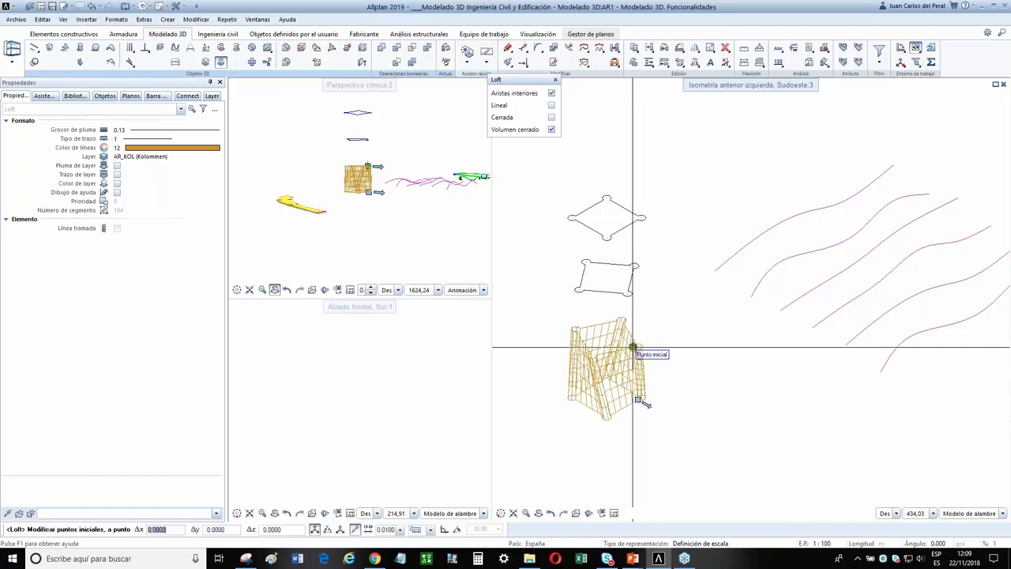
{"action": "left_click", "coordinate": [584, 361]}
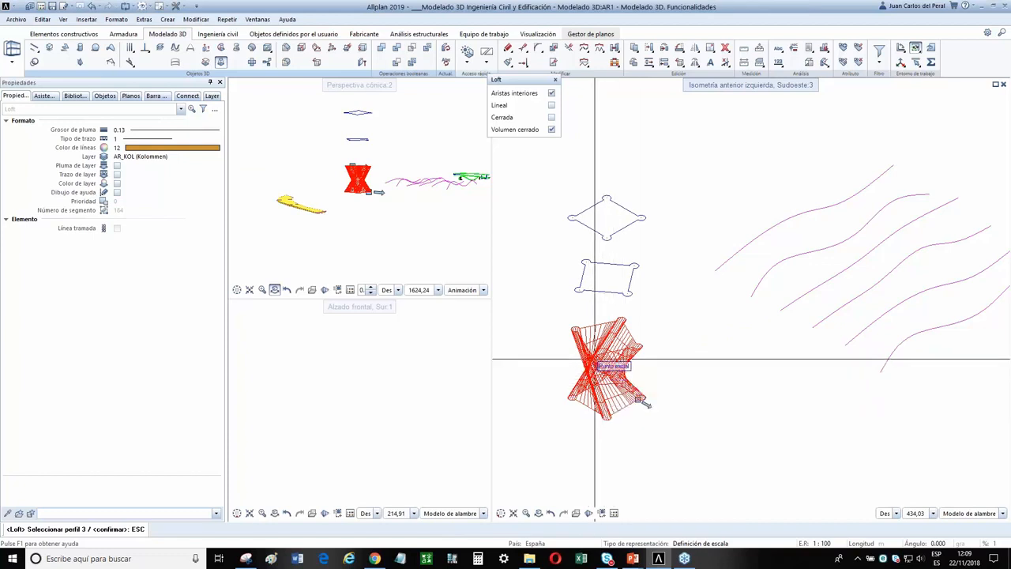
{"action": "left_click", "coordinate": [589, 359]}
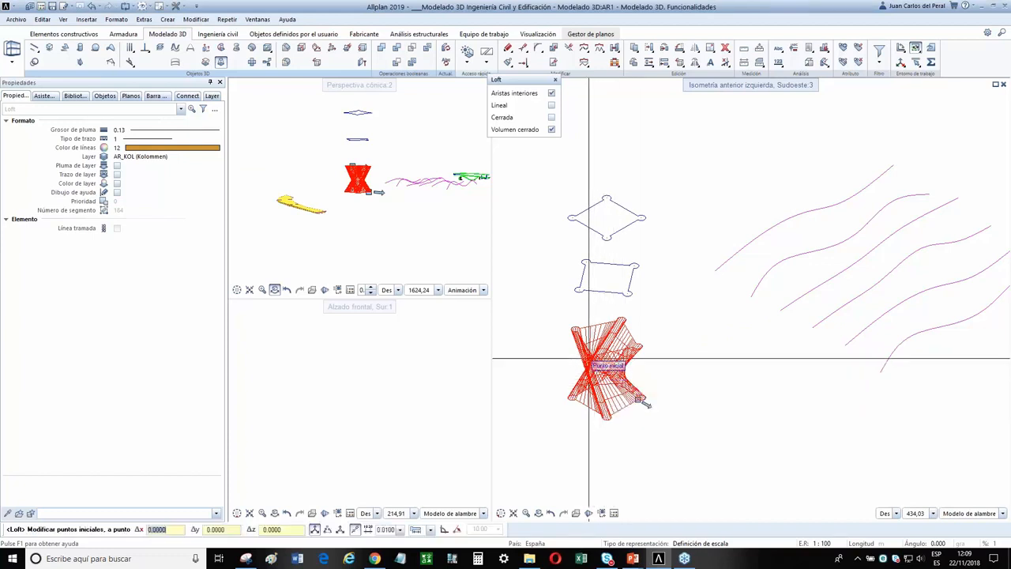
{"action": "left_click", "coordinate": [621, 320]}
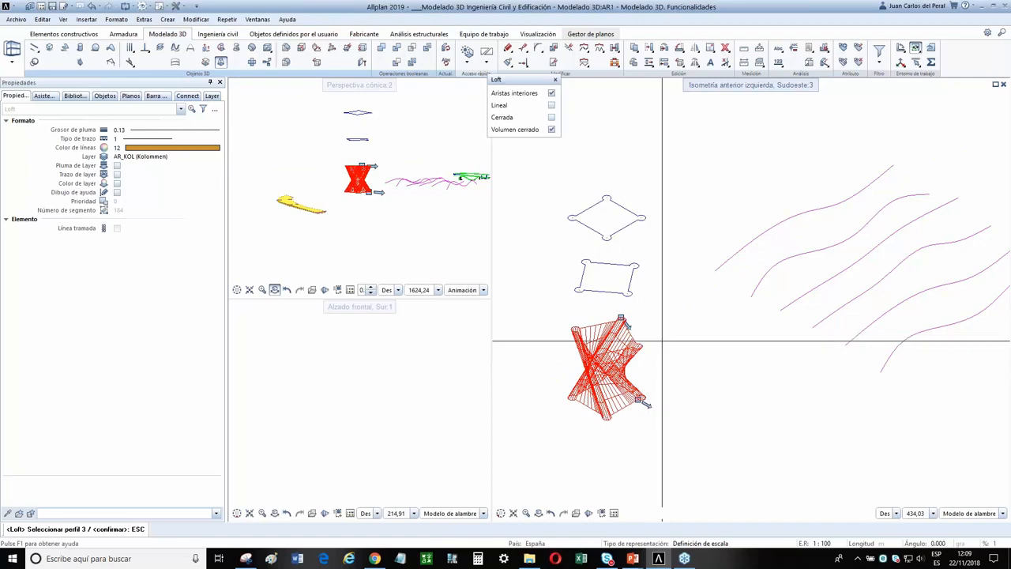
{"action": "left_click", "coordinate": [622, 321]}
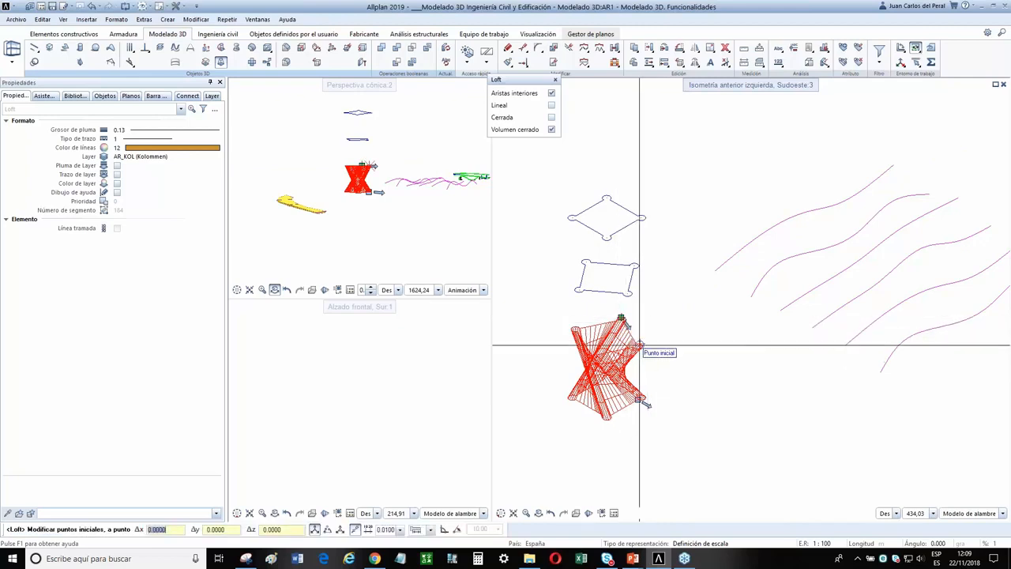
{"action": "left_click", "coordinate": [640, 348]}
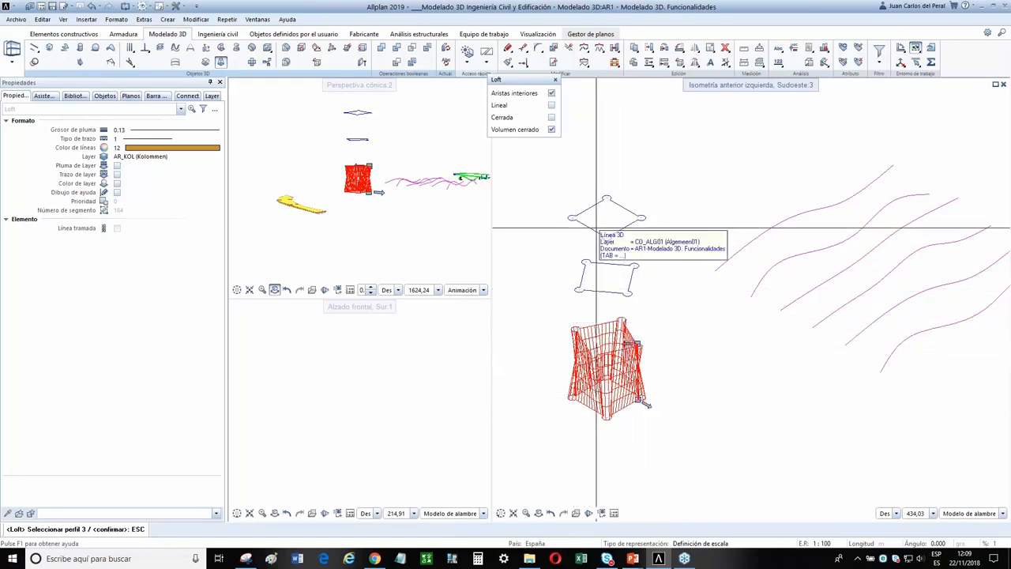
Try to add the third and top profiles to the loft, shifting the third profile's start point between corners
{"action": "left_click", "coordinate": [650, 254]}
{"action": "left_click", "coordinate": [636, 259]}
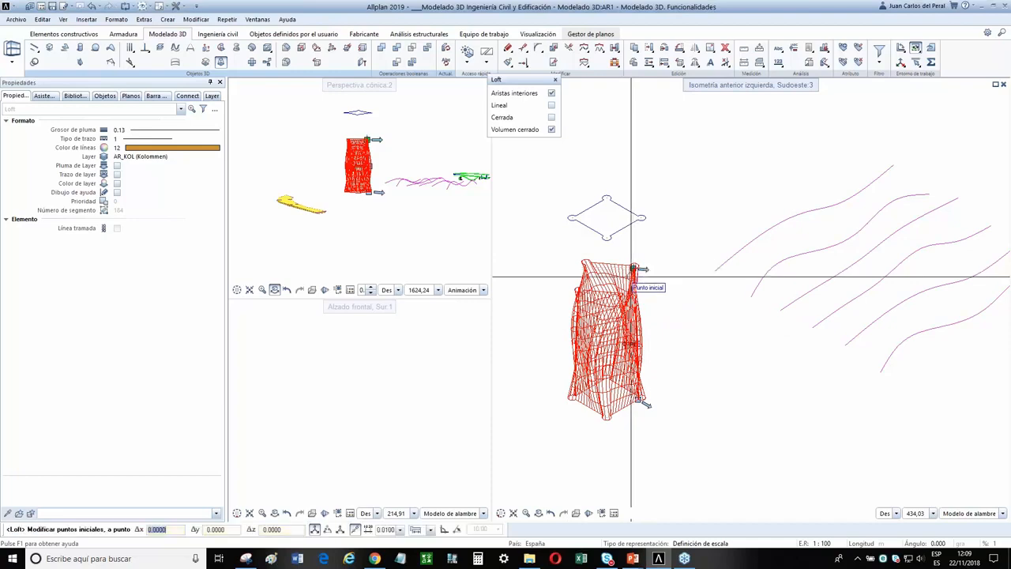
{"action": "left_click", "coordinate": [625, 298]}
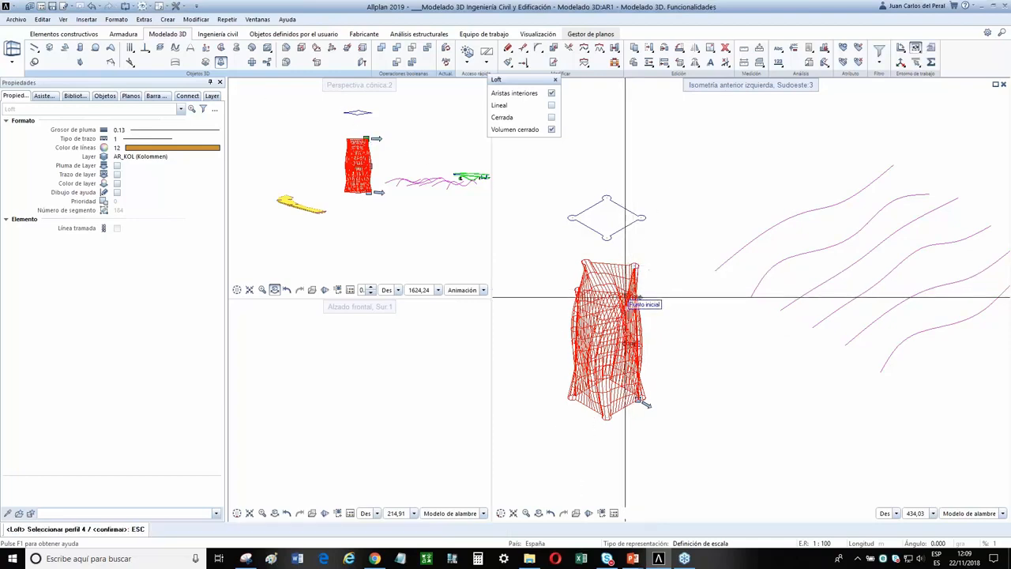
{"action": "key", "text": "Escape"}
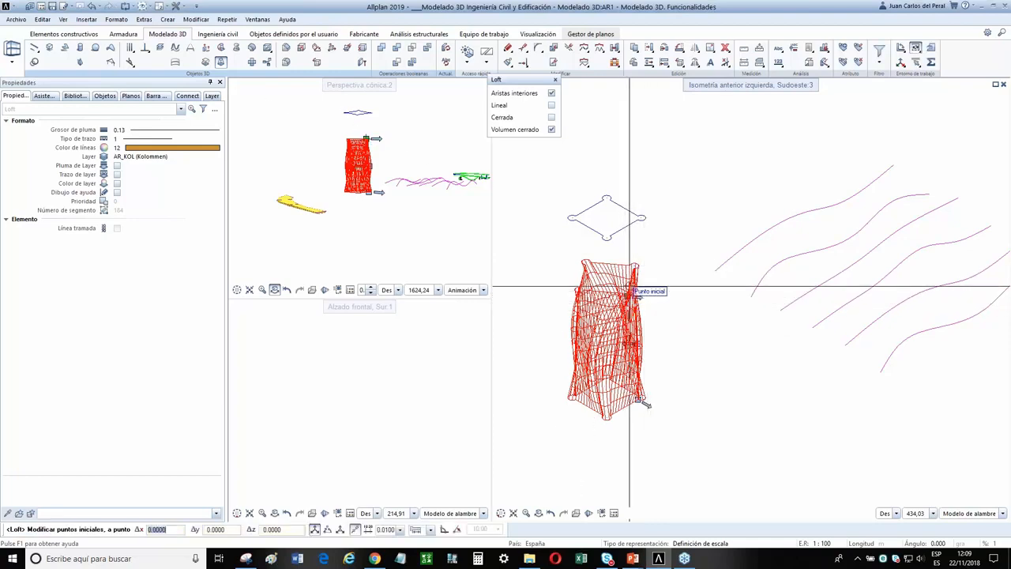
{"action": "left_click", "coordinate": [634, 265]}
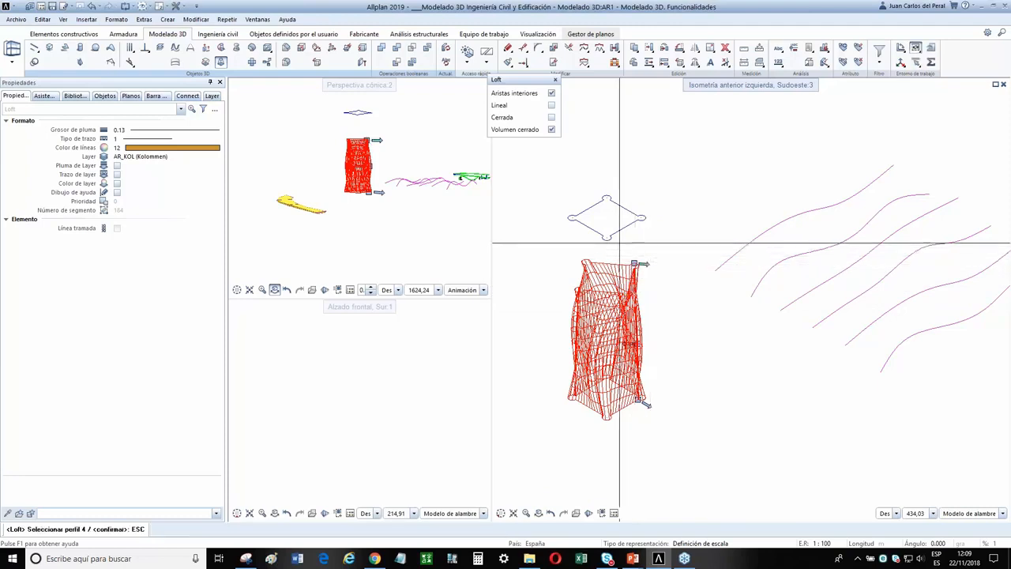
{"action": "left_click_drag", "start_coordinate": [564, 249], "coordinate": [653, 185]}
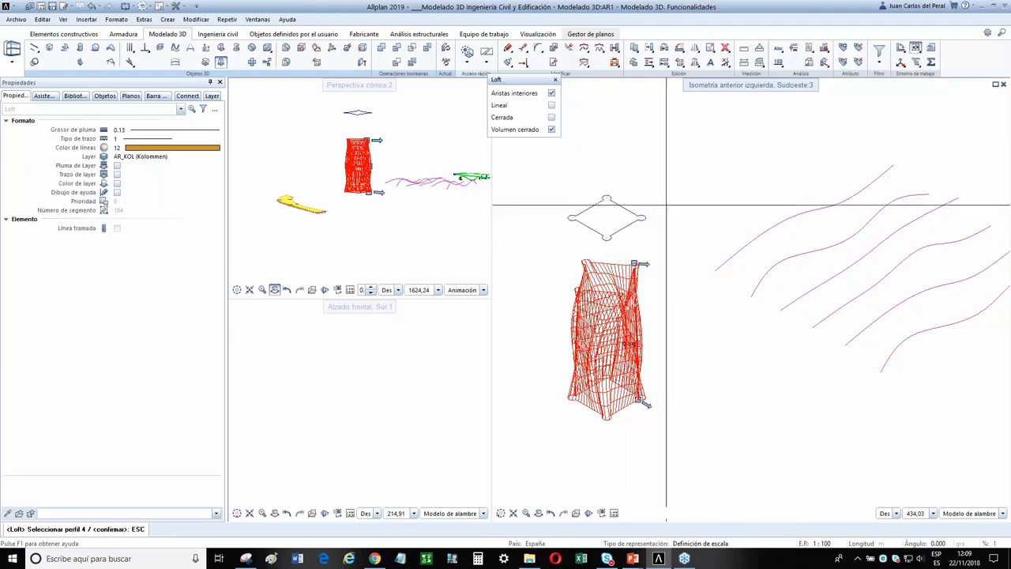
{"action": "left_click_drag", "start_coordinate": [559, 249], "coordinate": [674, 170]}
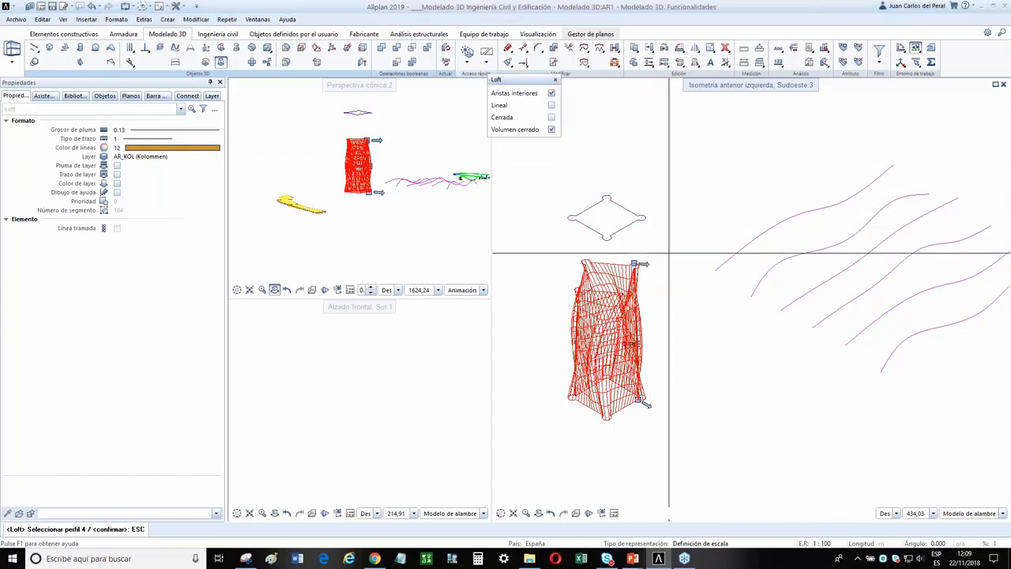
{"action": "left_click", "coordinate": [579, 316]}
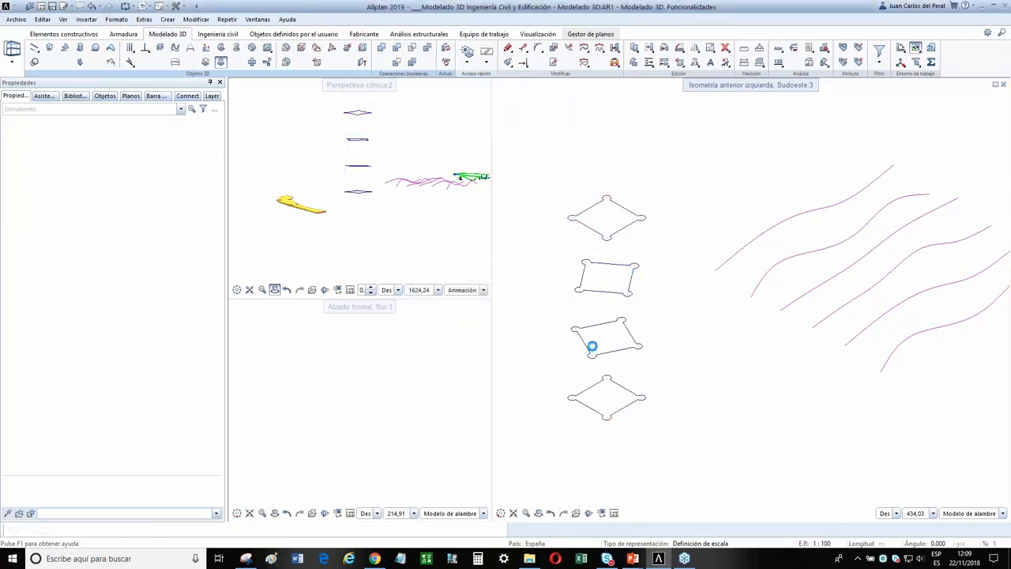
Restart the loft and pick the four stacked closed profiles in order from the lowest to the highest
{"action": "left_click", "coordinate": [222, 62]}
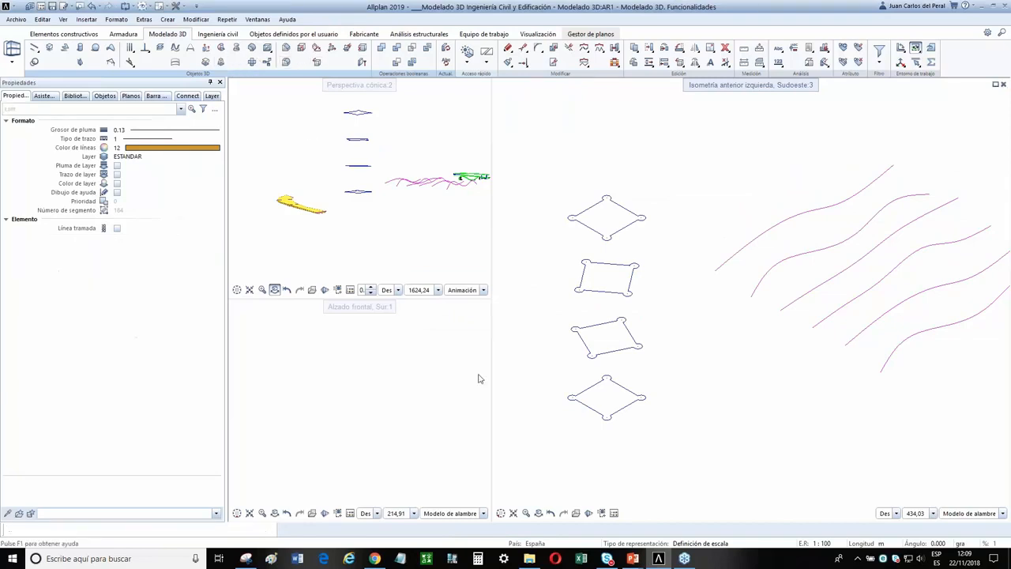
{"action": "left_click_drag", "start_coordinate": [555, 430], "coordinate": [659, 362]}
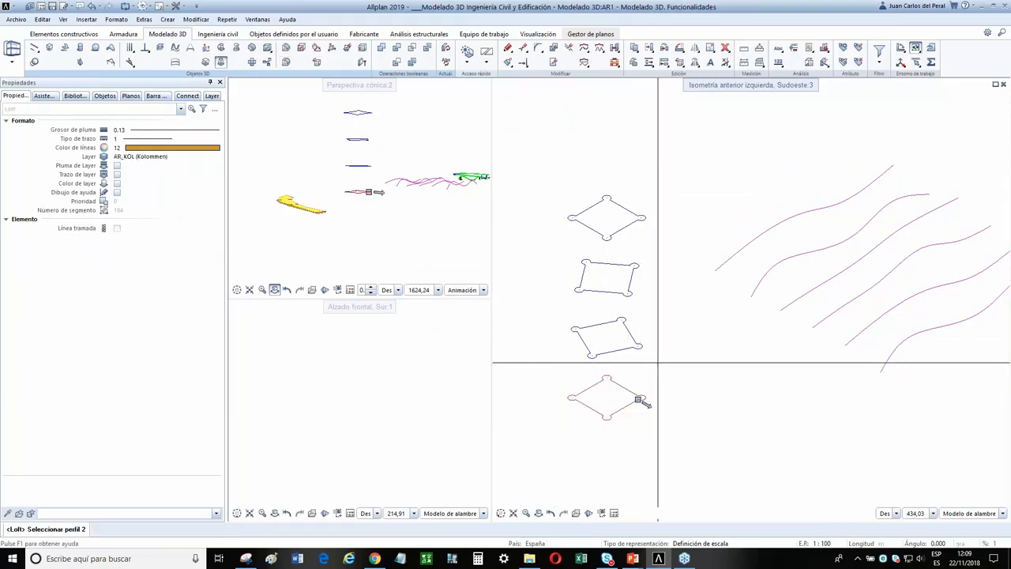
{"action": "left_click_drag", "start_coordinate": [558, 361], "coordinate": [662, 309]}
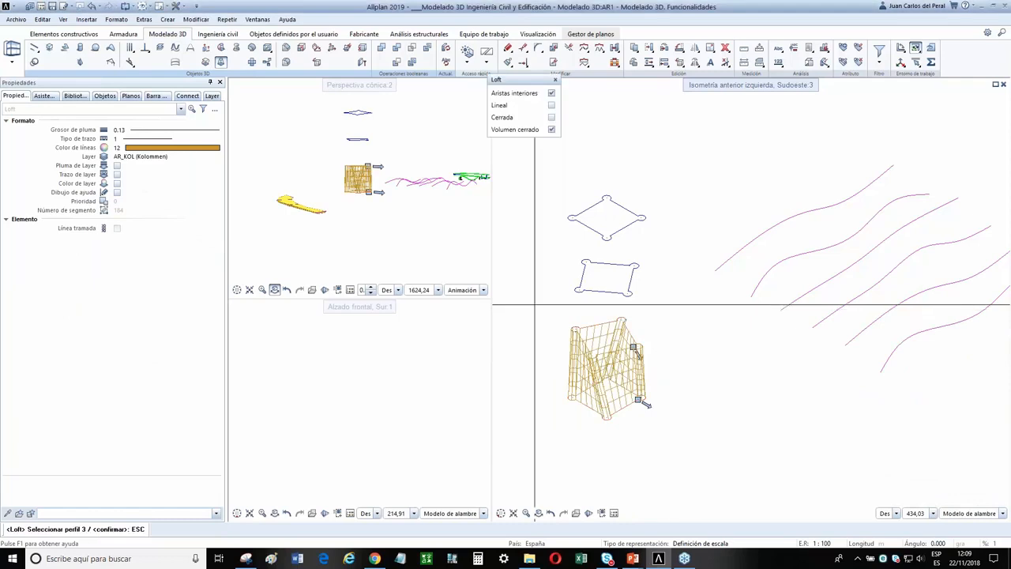
{"action": "left_click_drag", "start_coordinate": [538, 304], "coordinate": [653, 251]}
{"action": "left_click_drag", "start_coordinate": [556, 245], "coordinate": [652, 168]}
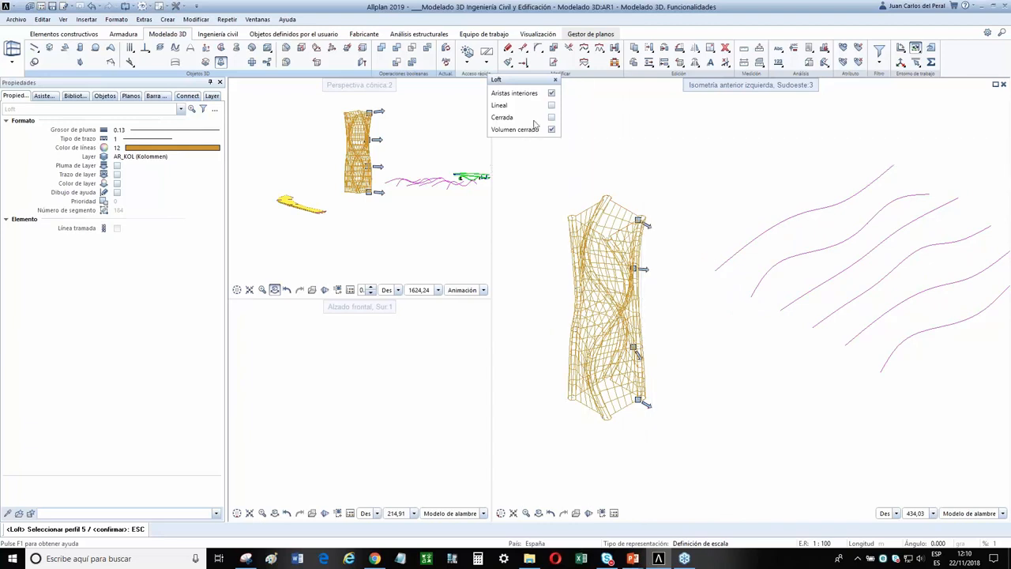
Preview the loft with the Lineal option, turn that option back off, and create the closed volume
{"action": "left_click", "coordinate": [551, 106]}
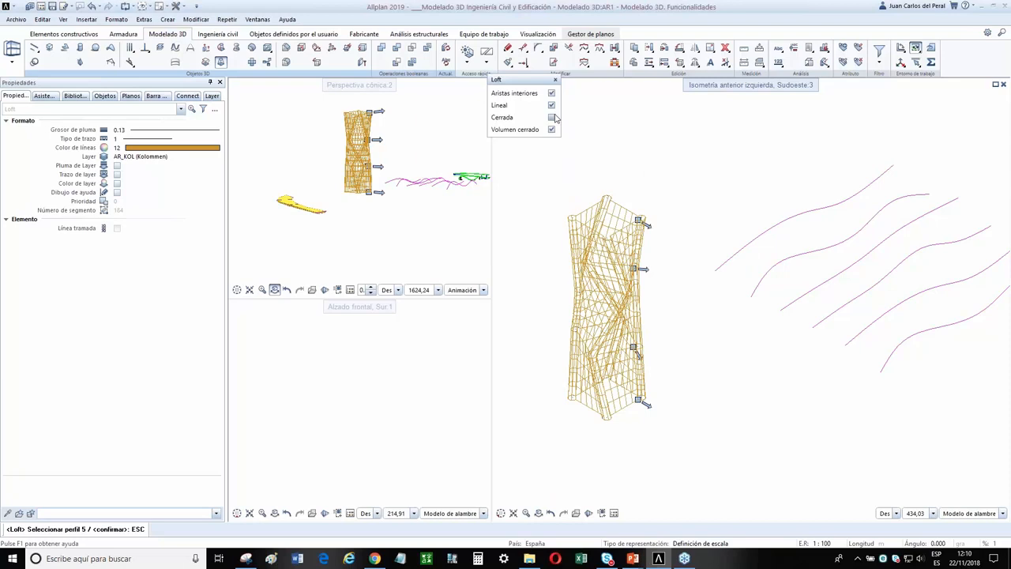
{"action": "key", "text": "space"}
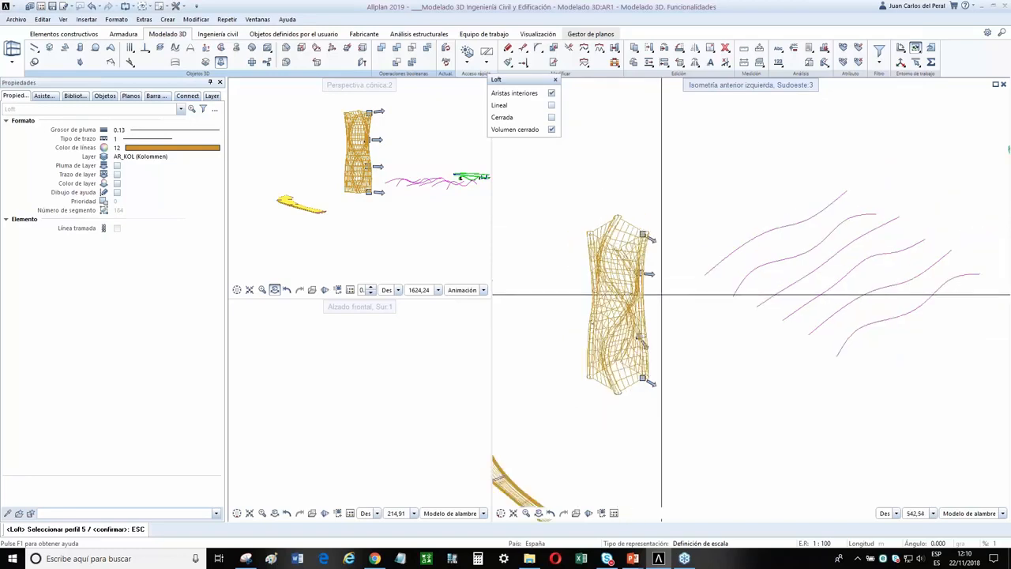
{"action": "scroll", "coordinate": [617, 304], "scroll_direction": "down", "scroll_amount": 2}
{"action": "scroll", "coordinate": [617, 304], "scroll_direction": "down", "scroll_amount": 3}
{"action": "scroll", "coordinate": [298, 181], "scroll_direction": "down", "scroll_amount": 1}
{"action": "scroll", "coordinate": [359, 181], "scroll_direction": "down", "scroll_amount": 5}
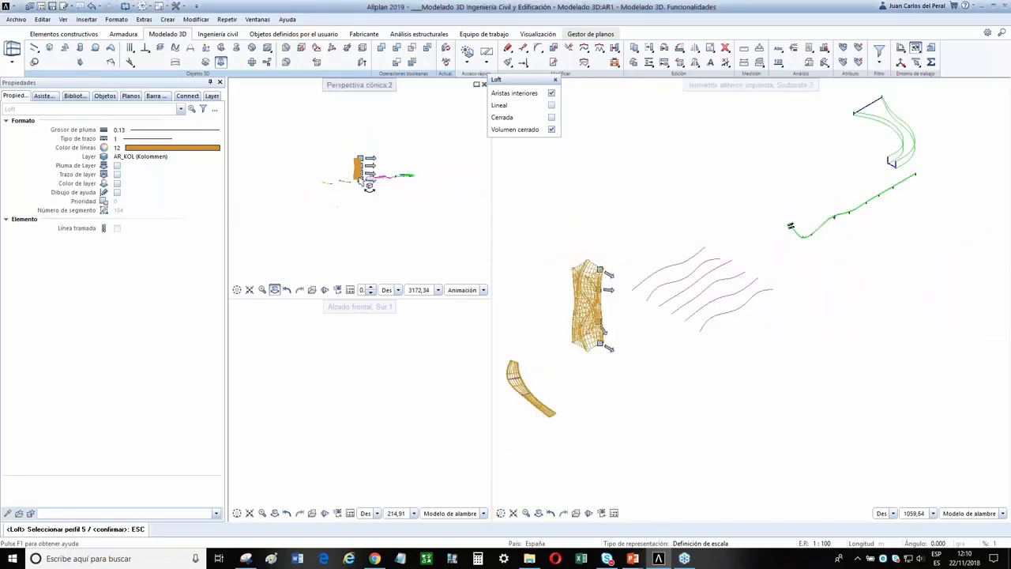
{"action": "key", "text": "Escape"}
Examine the lofted column in the perspective view and the group of wavy 3D splines beside it
{"action": "scroll", "coordinate": [359, 181], "scroll_direction": "up", "scroll_amount": 8}
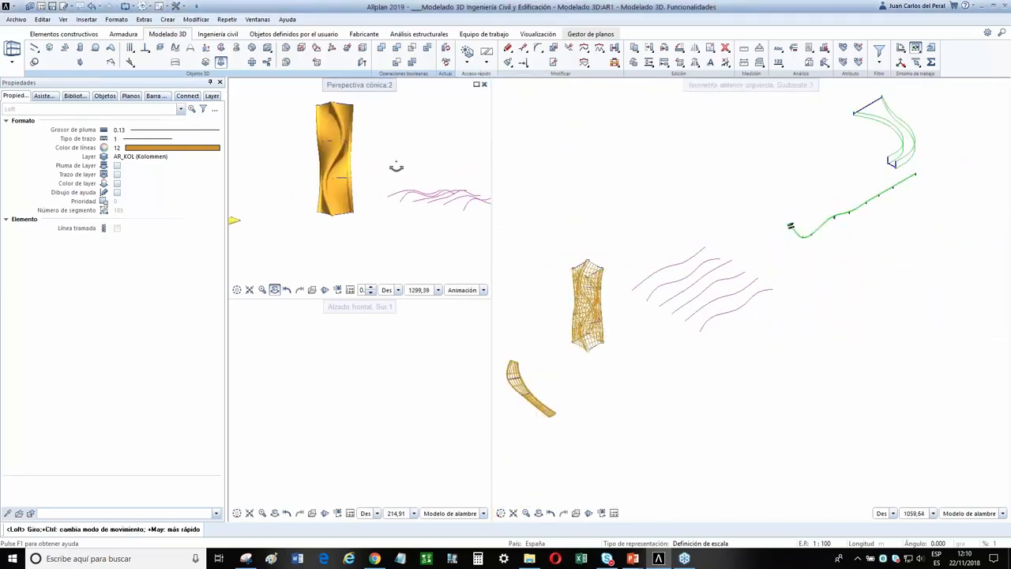
{"action": "scroll", "coordinate": [338, 145], "scroll_direction": "down", "scroll_amount": 3}
{"action": "scroll", "coordinate": [571, 293], "scroll_direction": "up", "scroll_amount": 4}
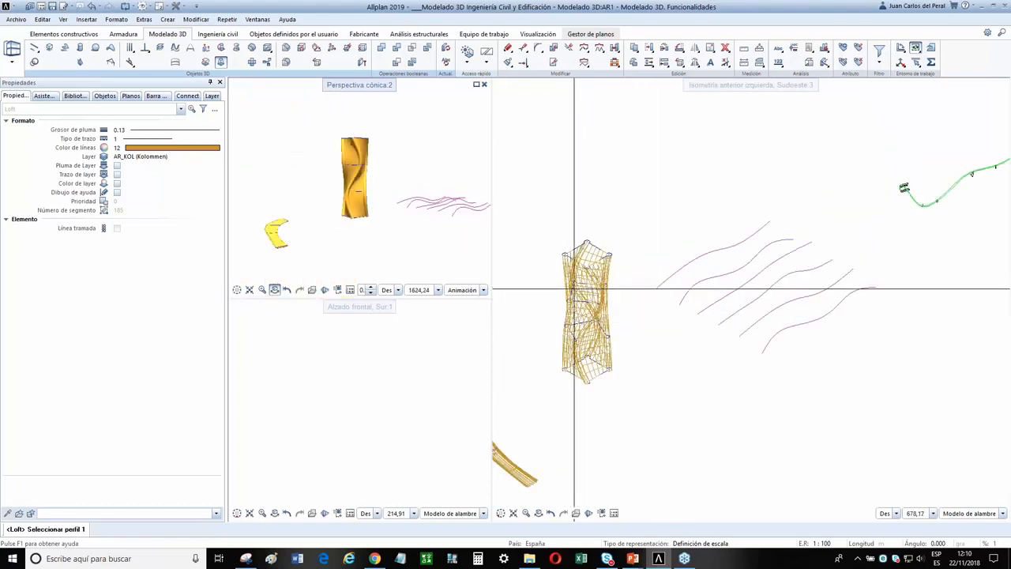
{"action": "middle_click_drag", "start_coordinate": [661, 307], "coordinate": [568, 353]}
{"action": "scroll", "coordinate": [539, 344], "scroll_direction": "down", "scroll_amount": 5}
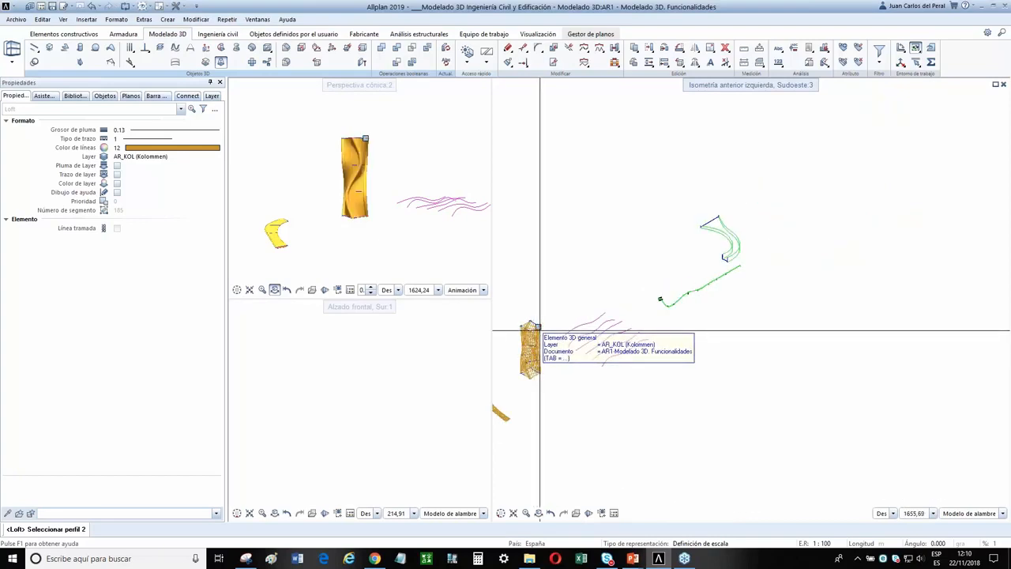
{"action": "left_click", "coordinate": [618, 342]}
{"action": "scroll", "coordinate": [613, 351], "scroll_direction": "up", "scroll_amount": 3}
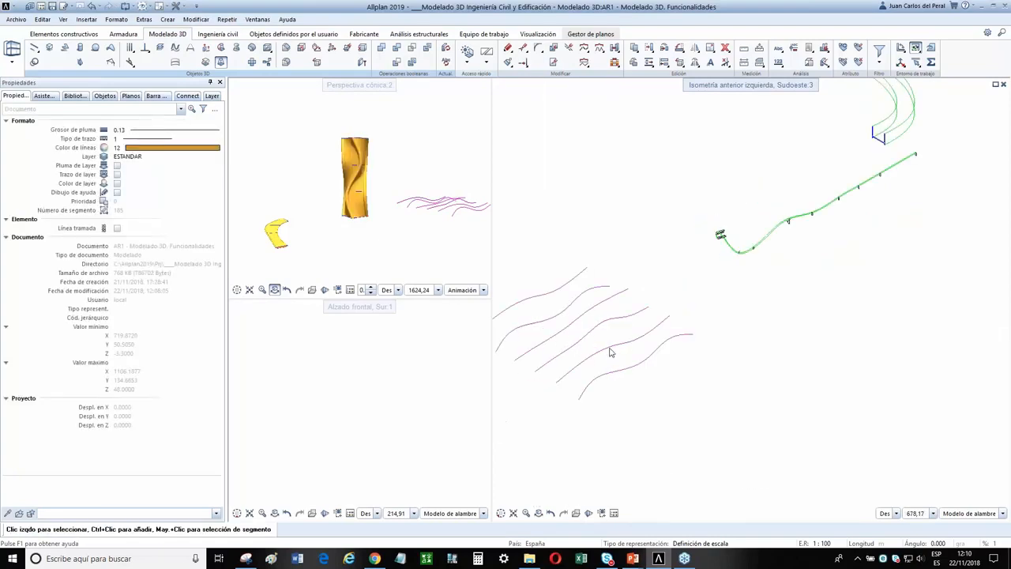
{"action": "scroll", "coordinate": [644, 338], "scroll_direction": "down", "scroll_amount": 5}
{"action": "scroll", "coordinate": [642, 346], "scroll_direction": "up", "scroll_amount": 10}
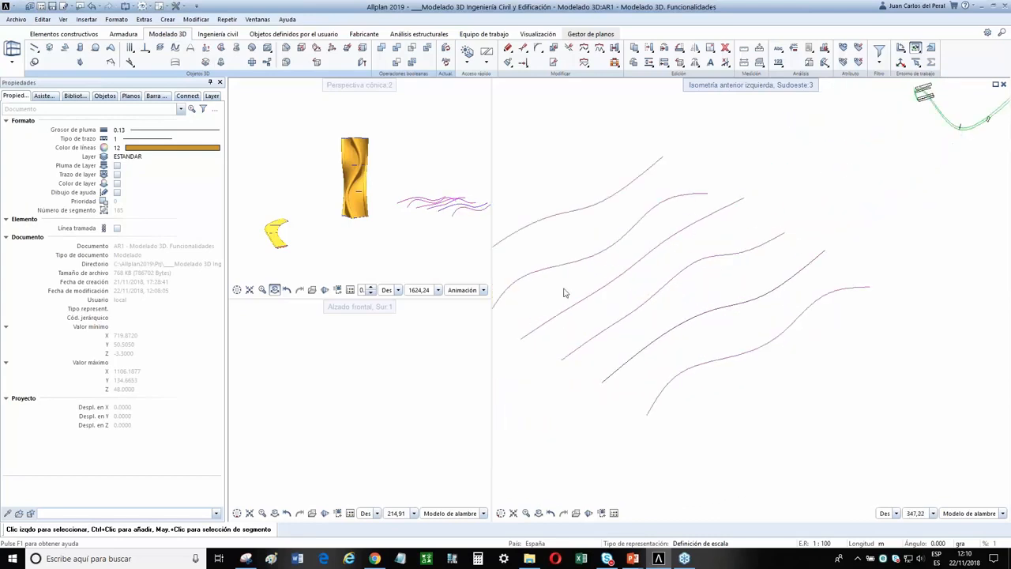
Loft an open surface through the six wavy 3D splines, picked in order from front to back, with Aristas interiores enabled
{"action": "left_click", "coordinate": [221, 63]}
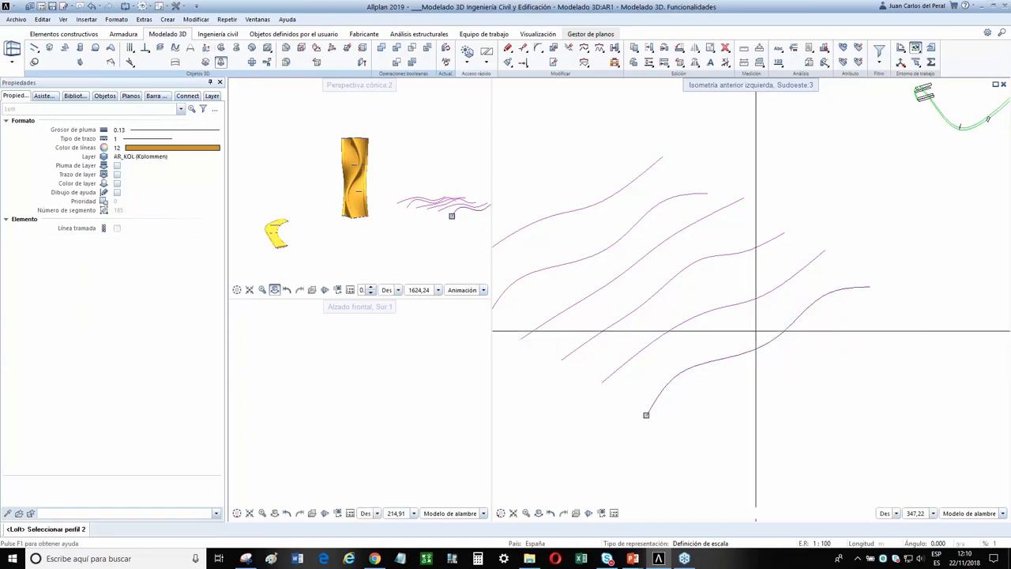
{"action": "left_click", "coordinate": [722, 309]}
{"action": "left_click", "coordinate": [681, 269]}
{"action": "left_click", "coordinate": [657, 251]}
{"action": "left_click", "coordinate": [626, 231]}
{"action": "left_click", "coordinate": [595, 203]}
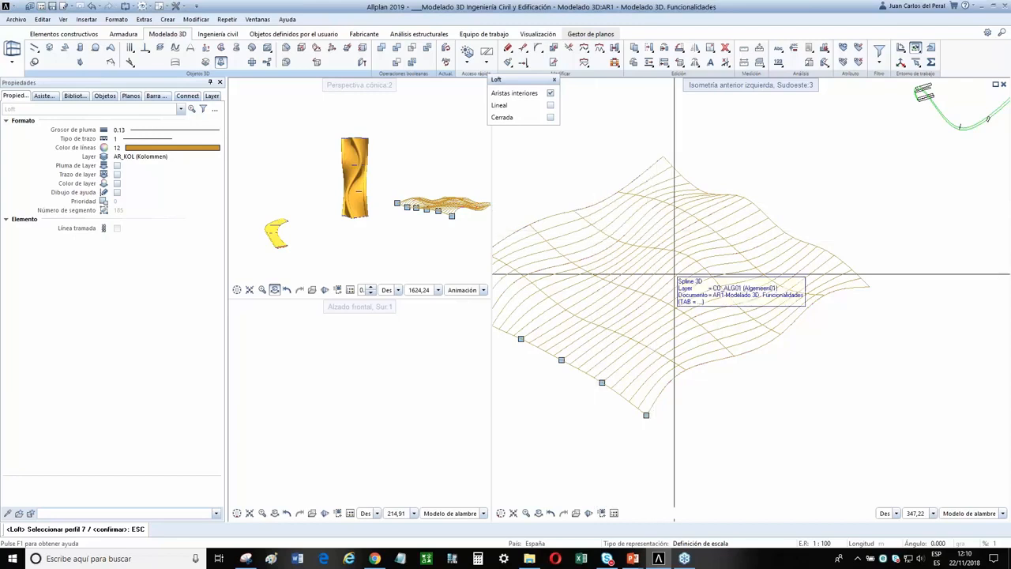
{"action": "scroll", "coordinate": [674, 274], "scroll_direction": "down", "scroll_amount": 3}
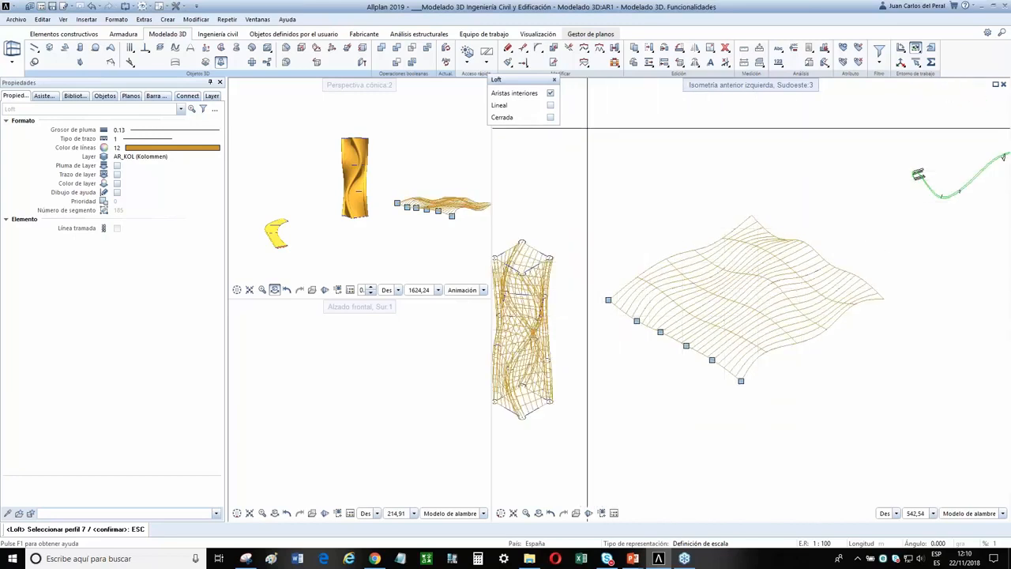
{"action": "key", "text": "Escape"}
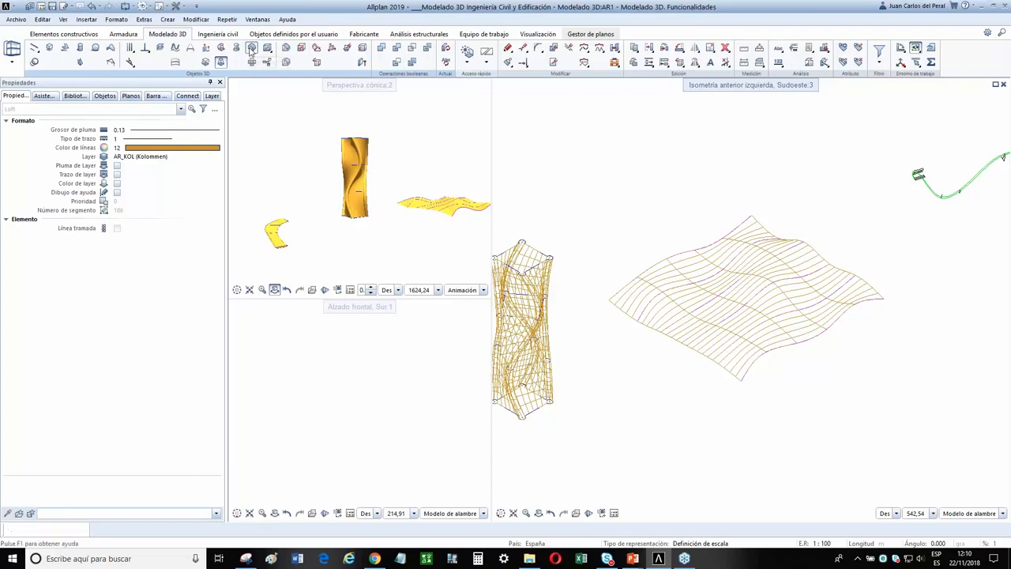
Start a Recubrimiento on the wavy lofted surface, selecting it as the 3D element and confirming its reference surfaces
{"action": "scroll", "coordinate": [750, 365], "scroll_direction": "up", "scroll_amount": 4}
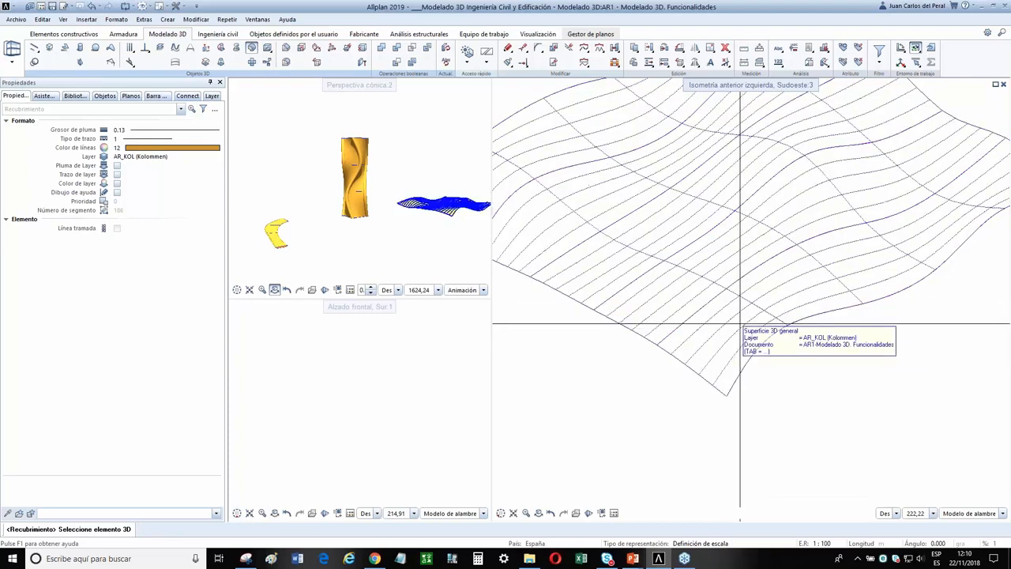
{"action": "left_click", "coordinate": [773, 299]}
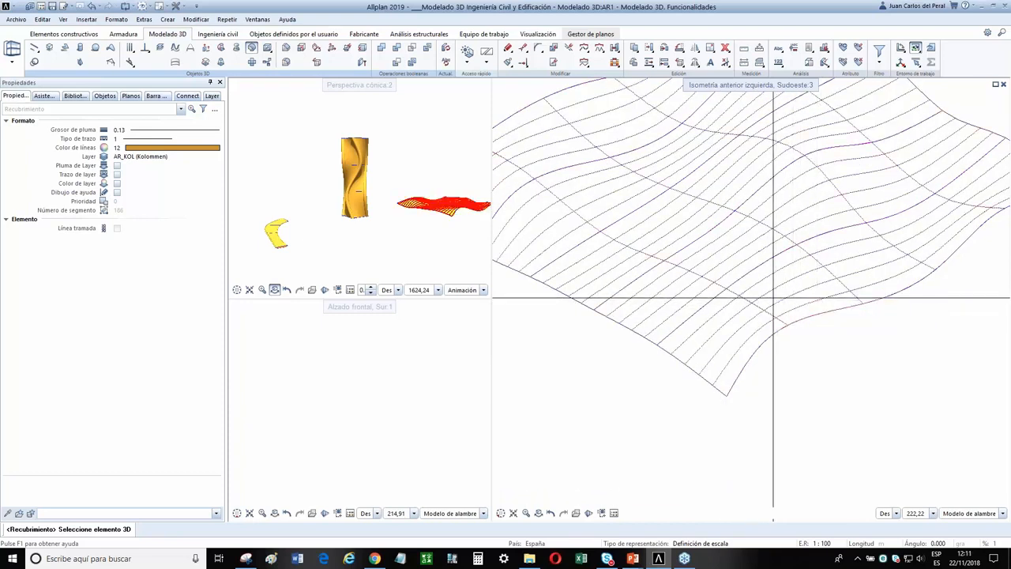
{"action": "left_click", "coordinate": [772, 273]}
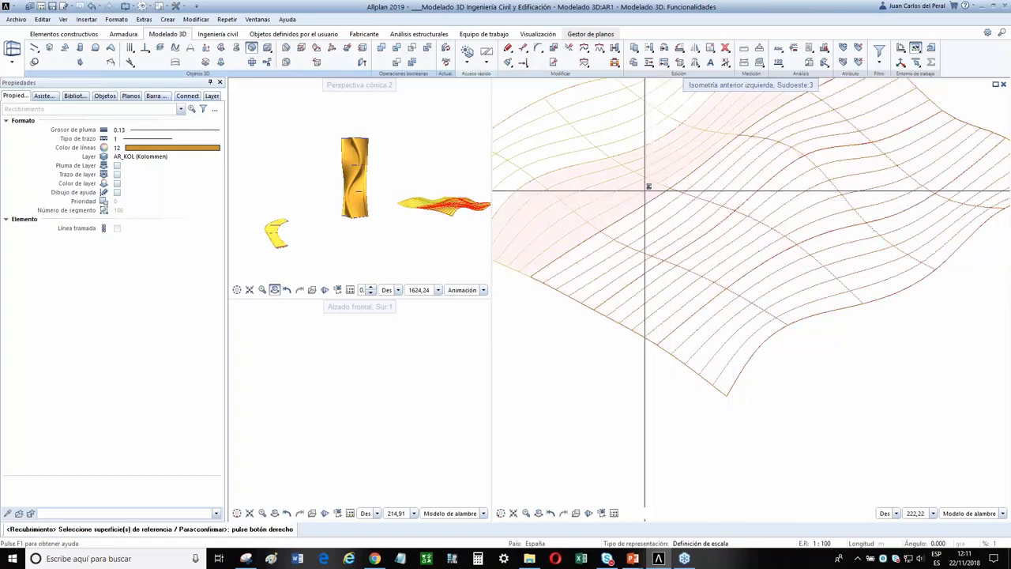
{"action": "scroll", "coordinate": [853, 351], "scroll_direction": "up", "scroll_amount": 5}
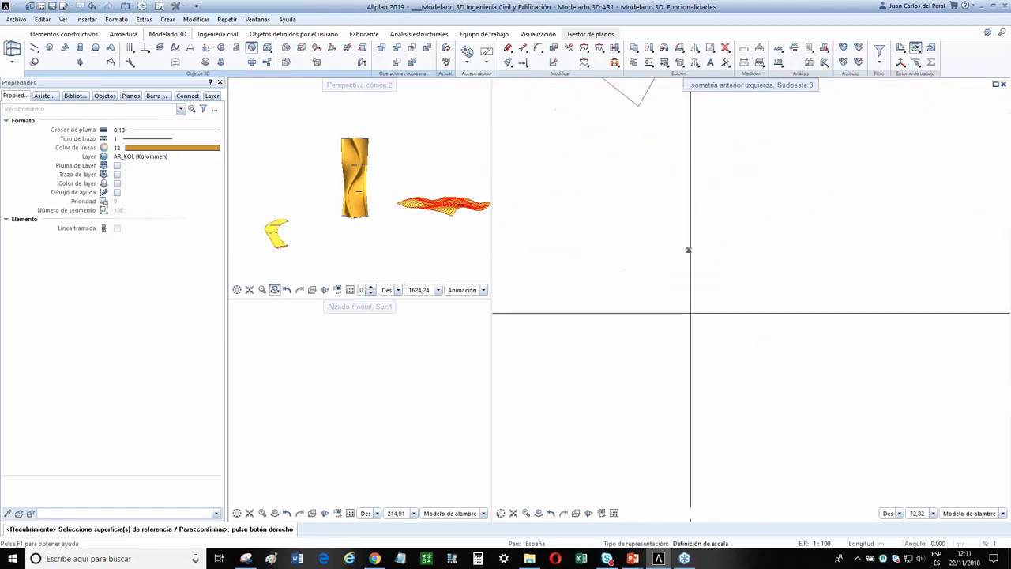
{"action": "scroll", "coordinate": [691, 296], "scroll_direction": "up", "scroll_amount": 5}
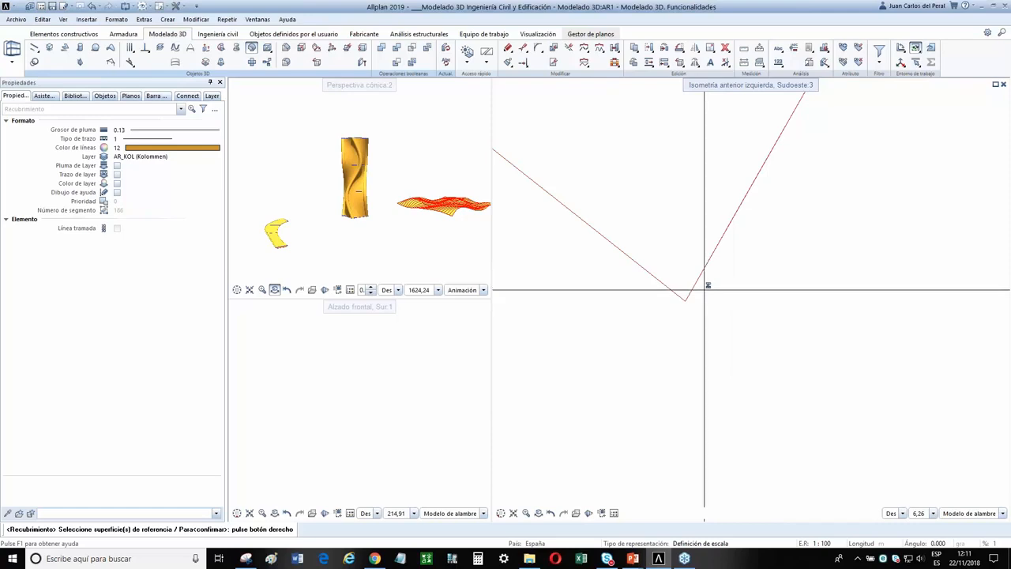
{"action": "left_click", "coordinate": [708, 285]}
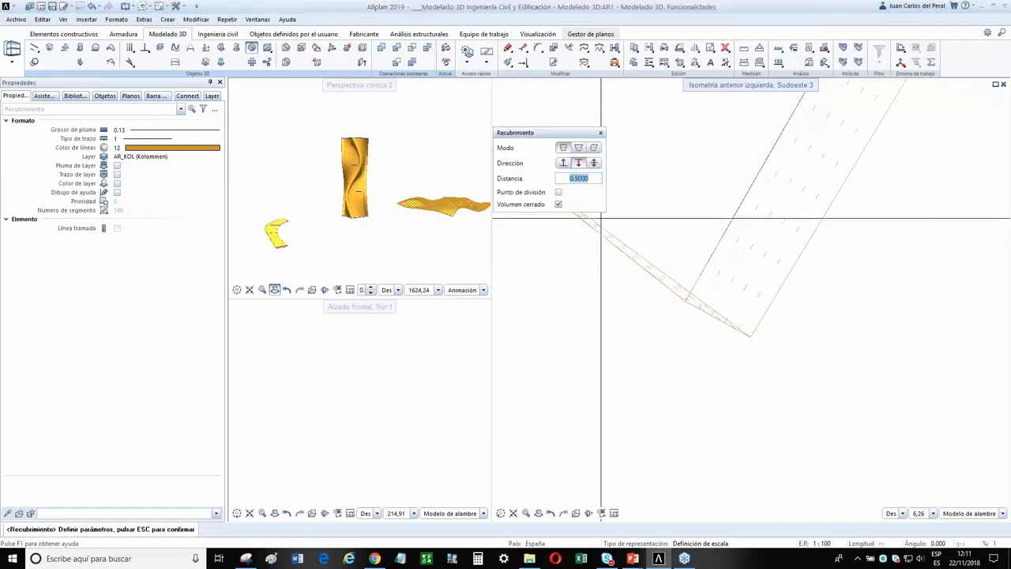
Thicken the wavy surface as a closed volume with the direction set to both sides and a distance of 0.5000
{"action": "scroll", "coordinate": [688, 264], "scroll_direction": "up", "scroll_amount": 5}
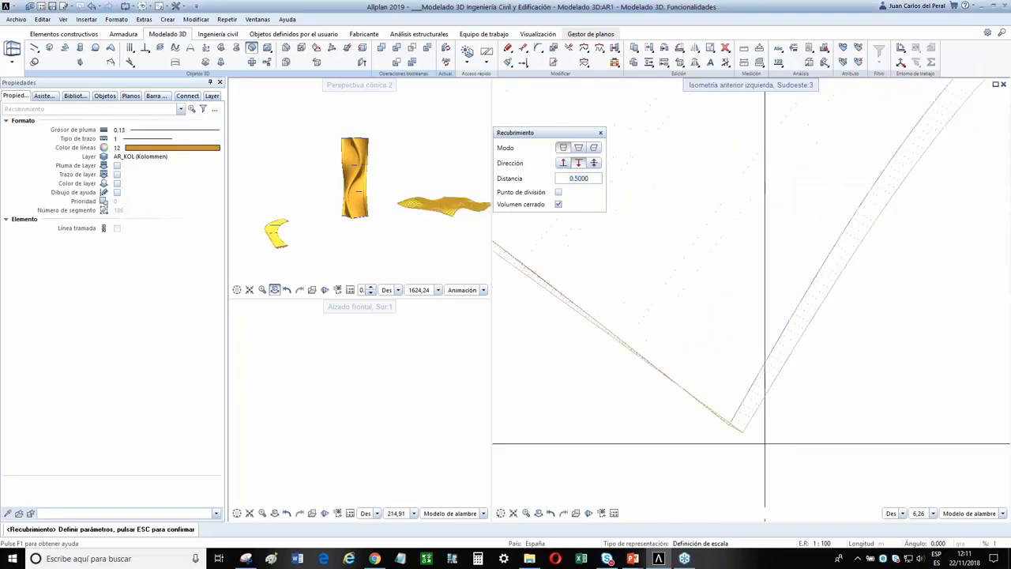
{"action": "left_click", "coordinate": [593, 164]}
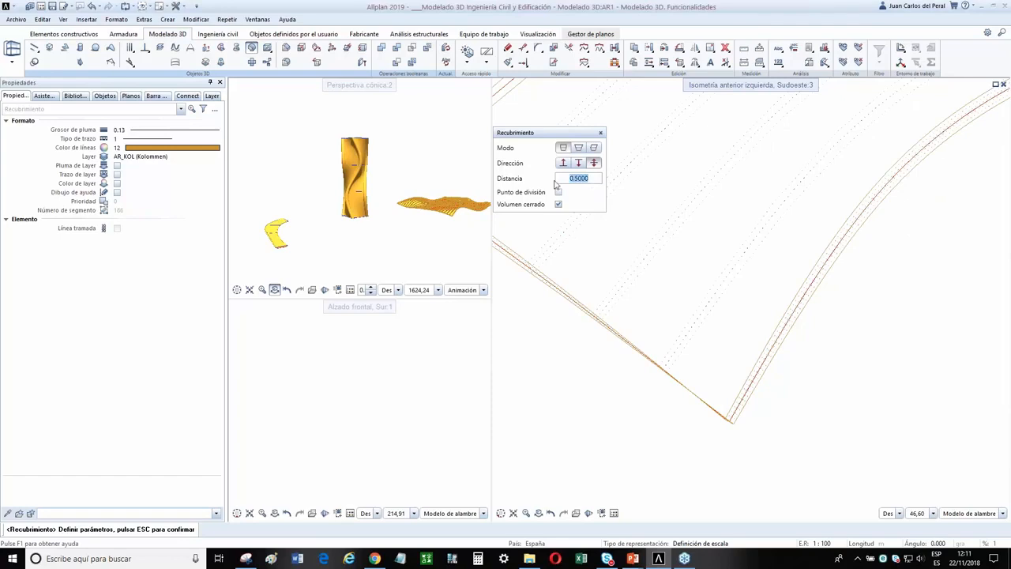
{"action": "scroll", "coordinate": [521, 270], "scroll_direction": "up", "scroll_amount": 5}
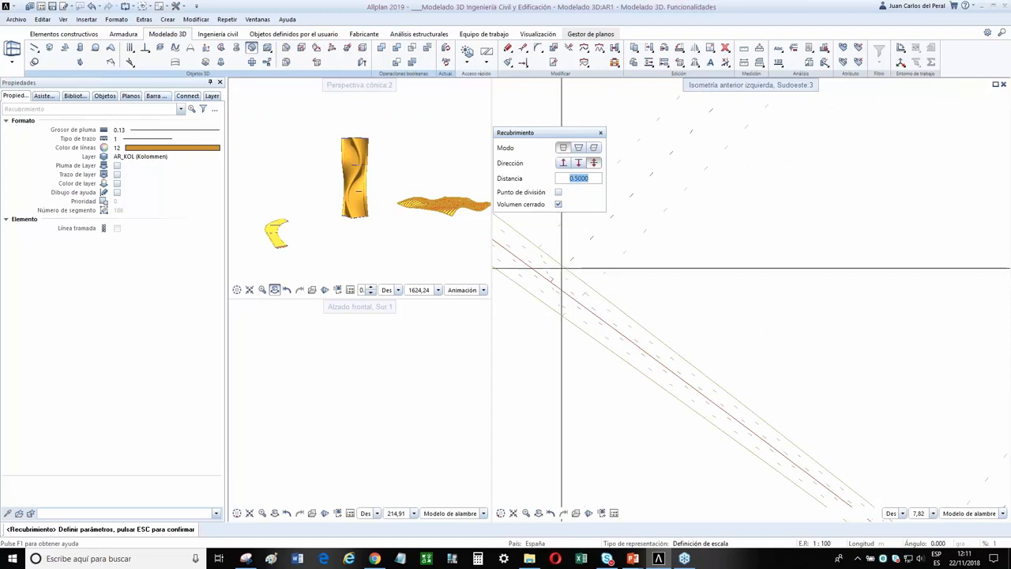
{"action": "scroll", "coordinate": [655, 312], "scroll_direction": "down", "scroll_amount": 5}
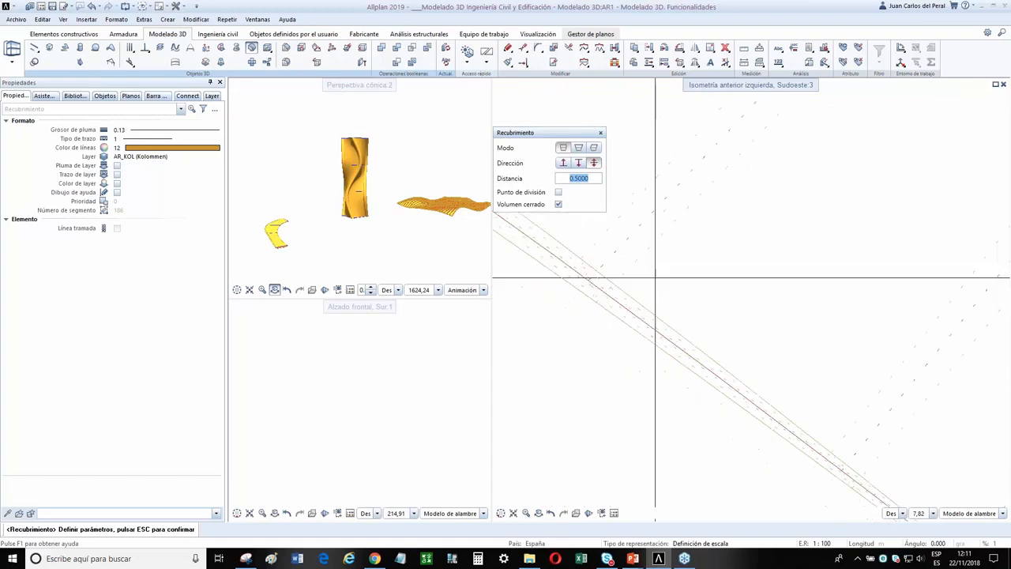
{"action": "scroll", "coordinate": [686, 324], "scroll_direction": "down", "scroll_amount": 2}
{"action": "key", "text": "Escape"}
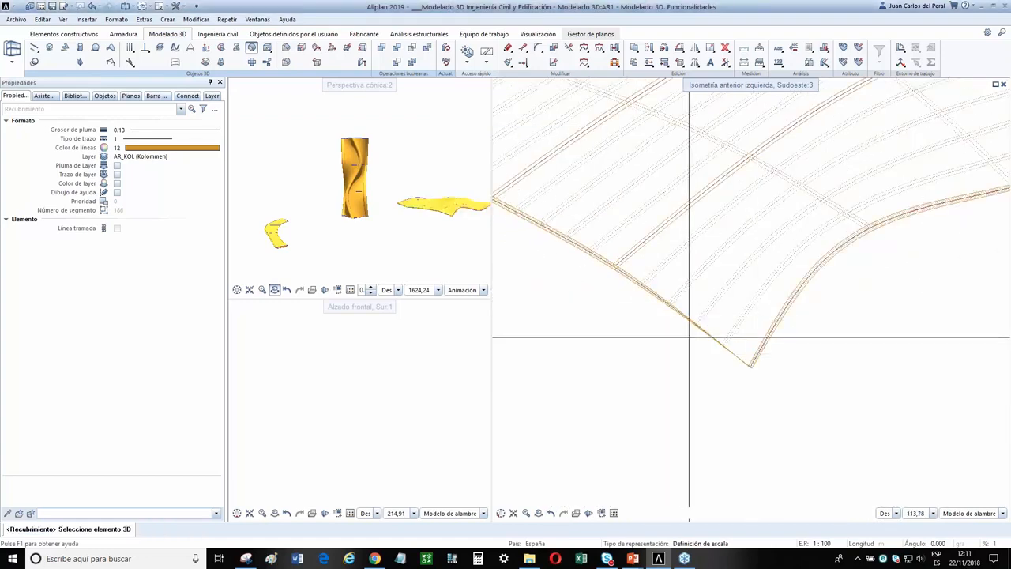
Examine the thickened wavy surface's edge in the perspective view and undo the Recubrimiento
{"action": "scroll", "coordinate": [447, 197], "scroll_direction": "up", "scroll_amount": 2}
{"action": "scroll", "coordinate": [472, 226], "scroll_direction": "up", "scroll_amount": 2}
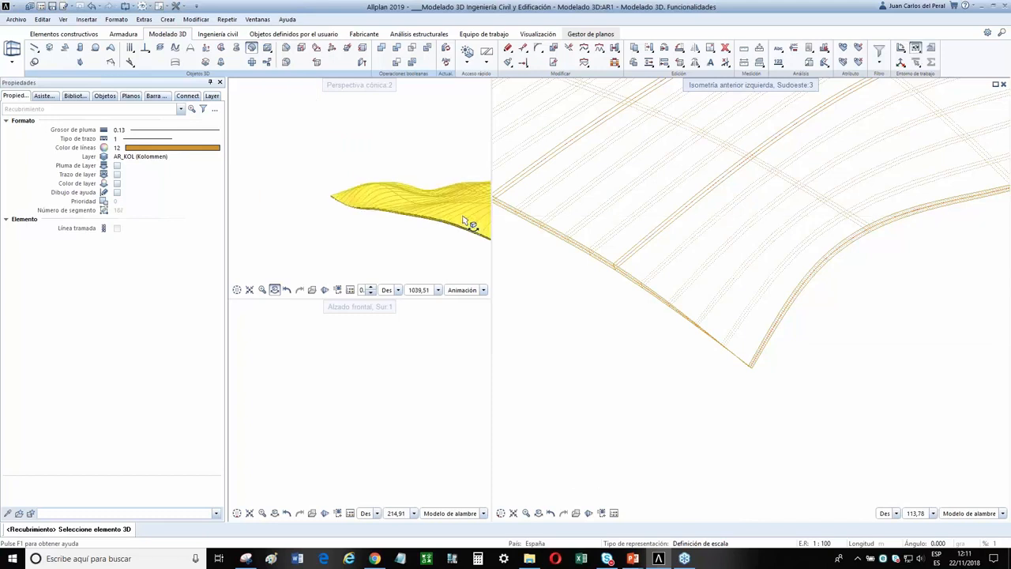
{"action": "scroll", "coordinate": [404, 215], "scroll_direction": "up", "scroll_amount": 2}
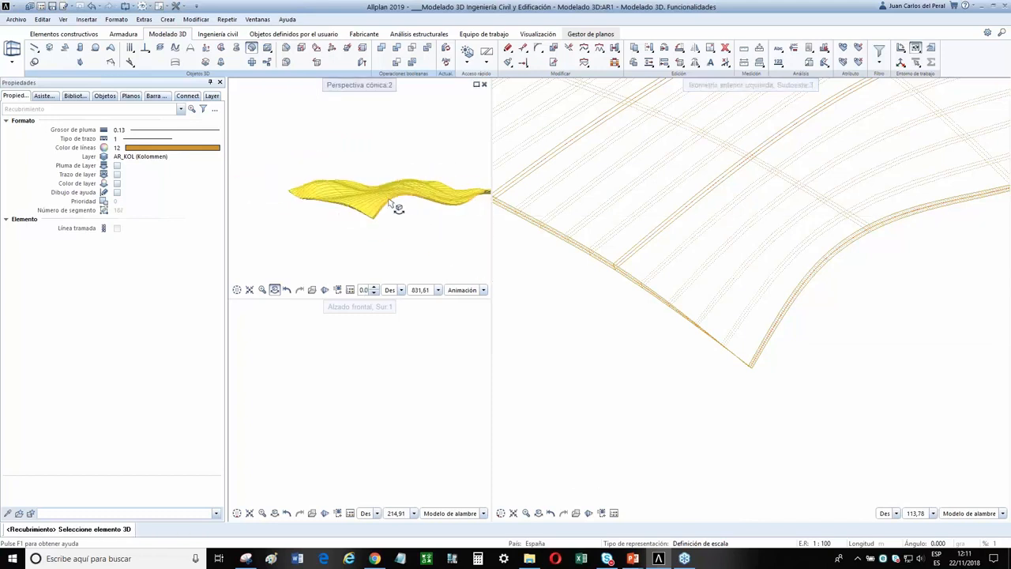
{"action": "scroll", "coordinate": [389, 204], "scroll_direction": "up", "scroll_amount": 2}
{"action": "left_click_drag", "start_coordinate": [385, 205], "coordinate": [358, 192]}
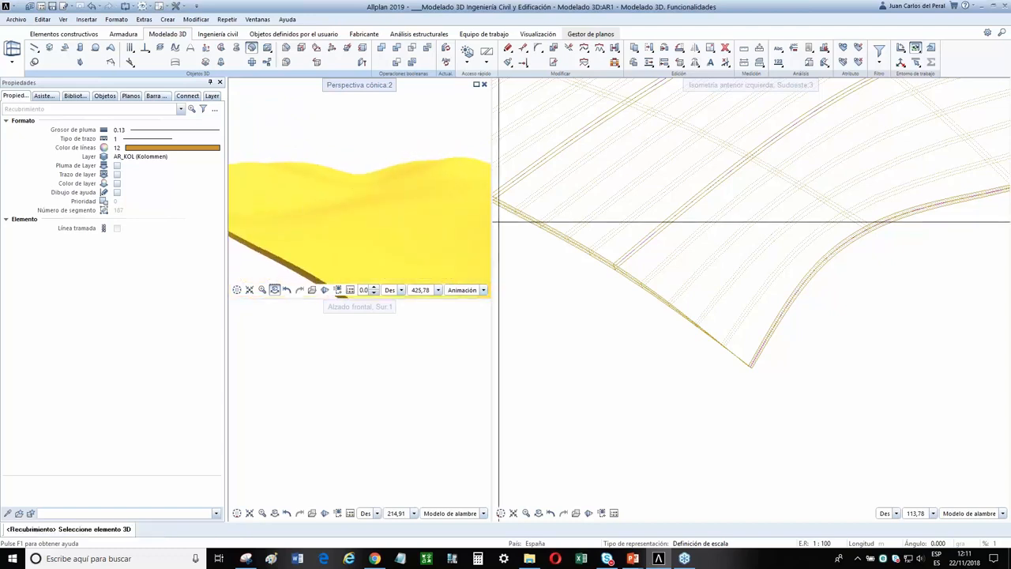
{"action": "scroll", "coordinate": [598, 228], "scroll_direction": "down", "scroll_amount": 6}
{"action": "middle_click_drag", "start_coordinate": [616, 229], "coordinate": [598, 248]}
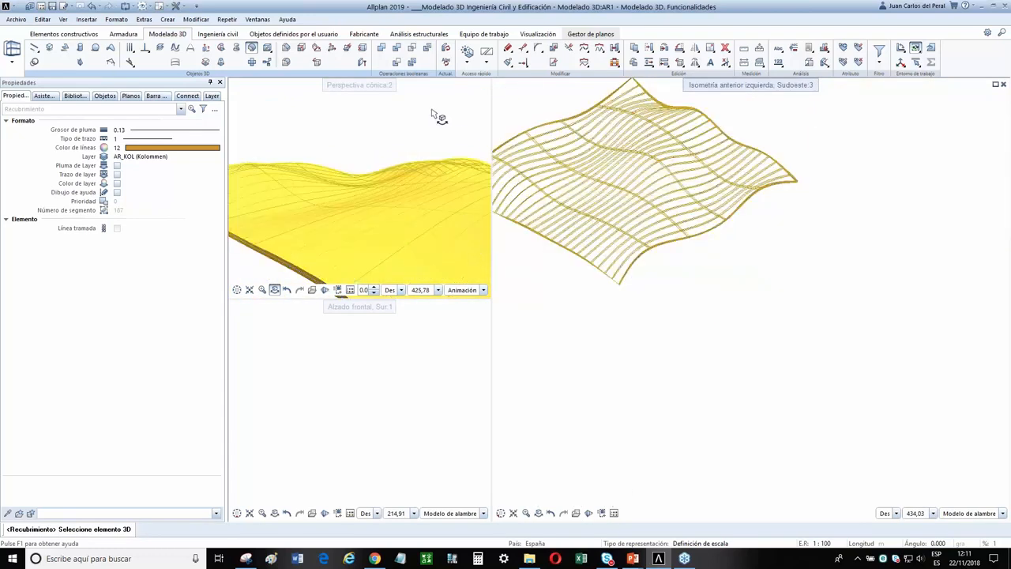
{"action": "left_click", "coordinate": [94, 7]}
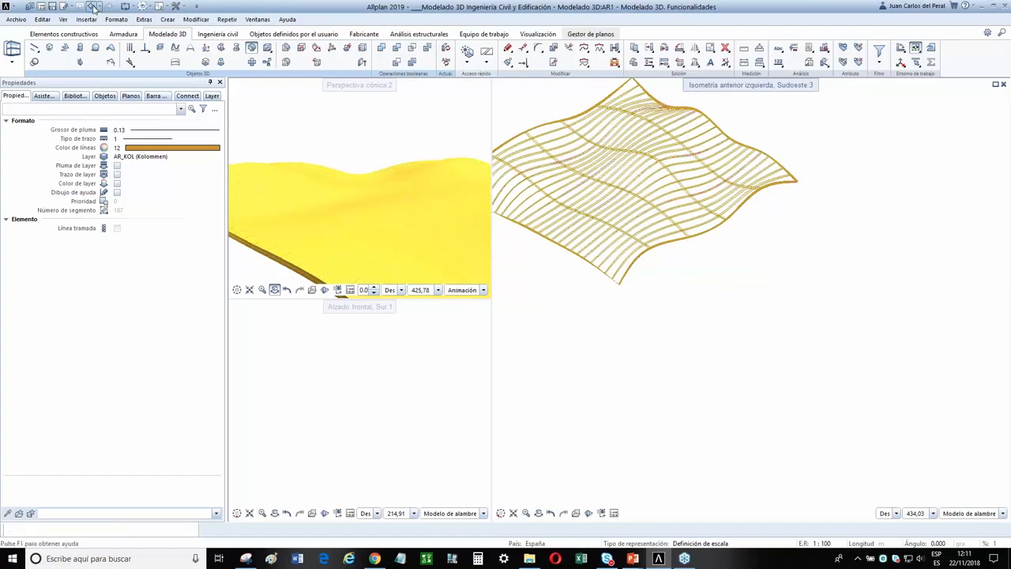
Extract a 3D curve running along the wavy surface, near its front edge, using Extraer curva 3D
{"action": "scroll", "coordinate": [674, 238], "scroll_direction": "up", "scroll_amount": 1}
{"action": "scroll", "coordinate": [674, 238], "scroll_direction": "up", "scroll_amount": 3}
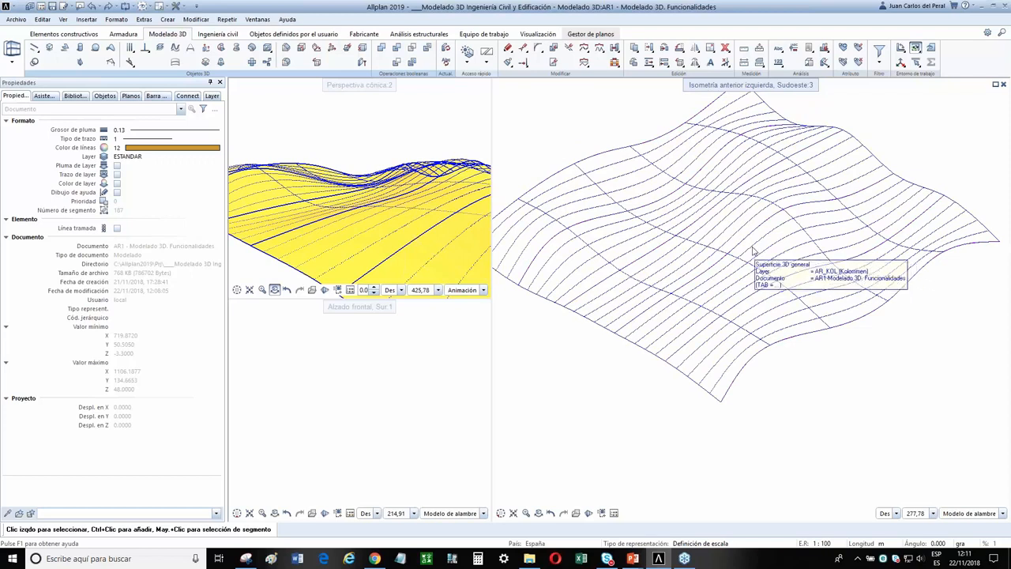
{"action": "right_click", "coordinate": [755, 251]}
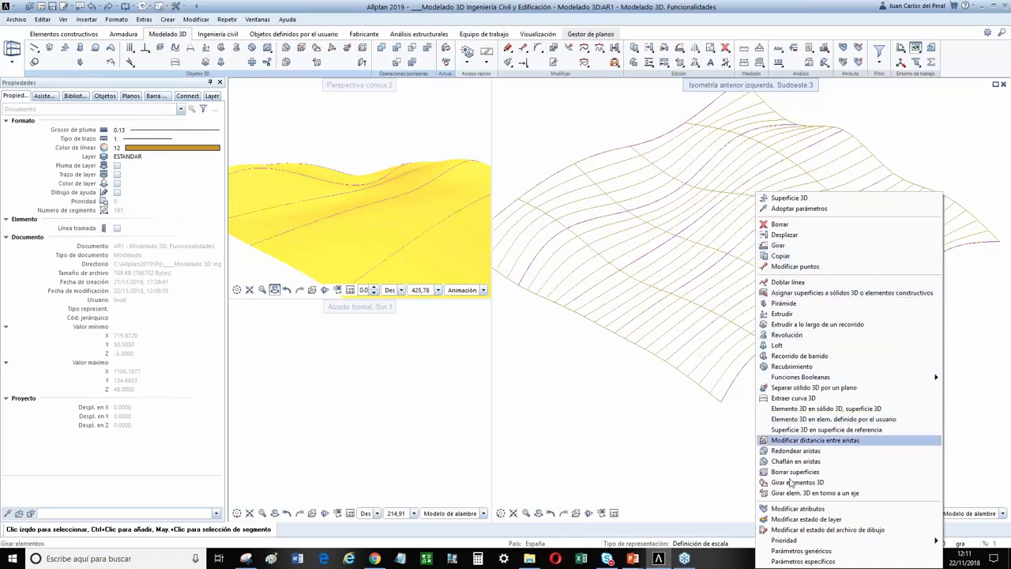
{"action": "left_click", "coordinate": [791, 401]}
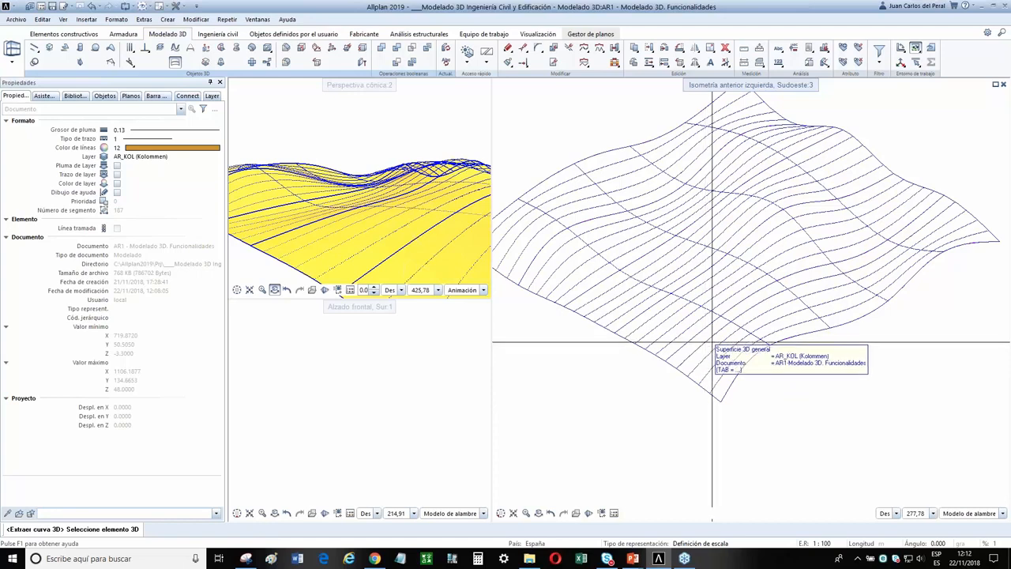
{"action": "left_click", "coordinate": [747, 330]}
{"action": "left_click", "coordinate": [743, 320]}
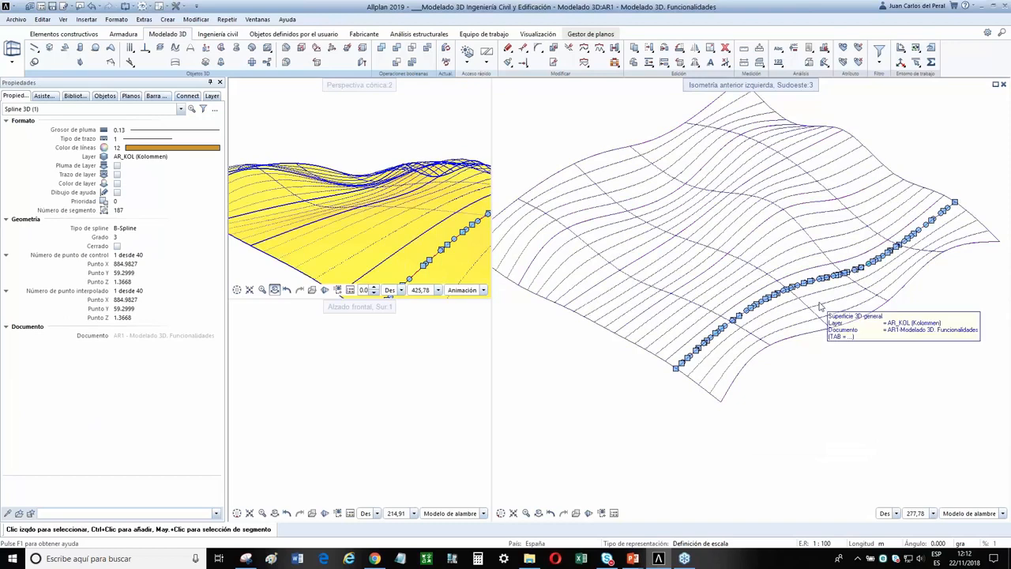
{"action": "key", "text": "Escape"}
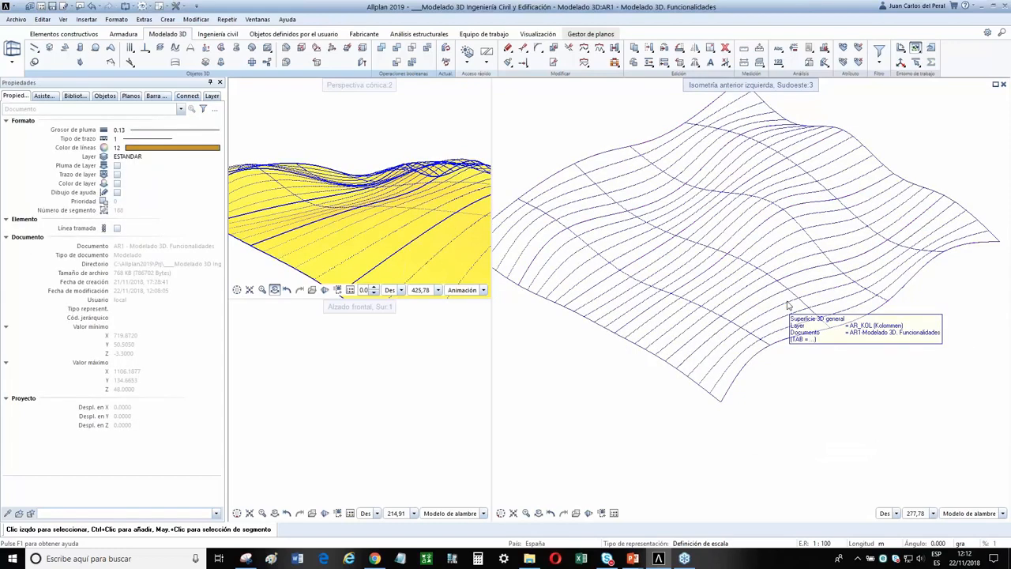
Start converting the wavy surface with Elemento 3D en sólido 3D, superficie 3D and set the polygonization density to 0.2
{"action": "right_click", "coordinate": [794, 313]}
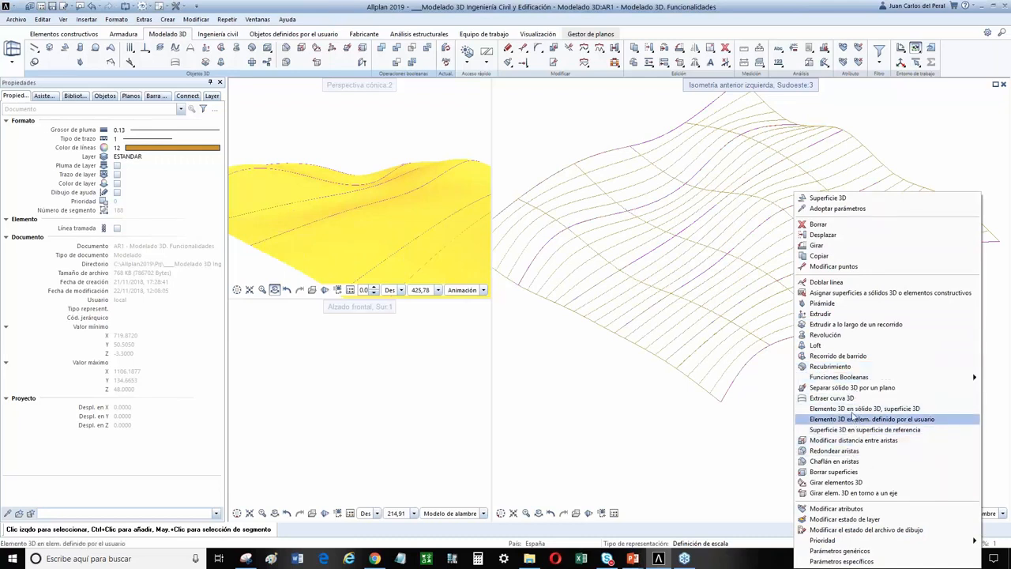
{"action": "left_click", "coordinate": [855, 409]}
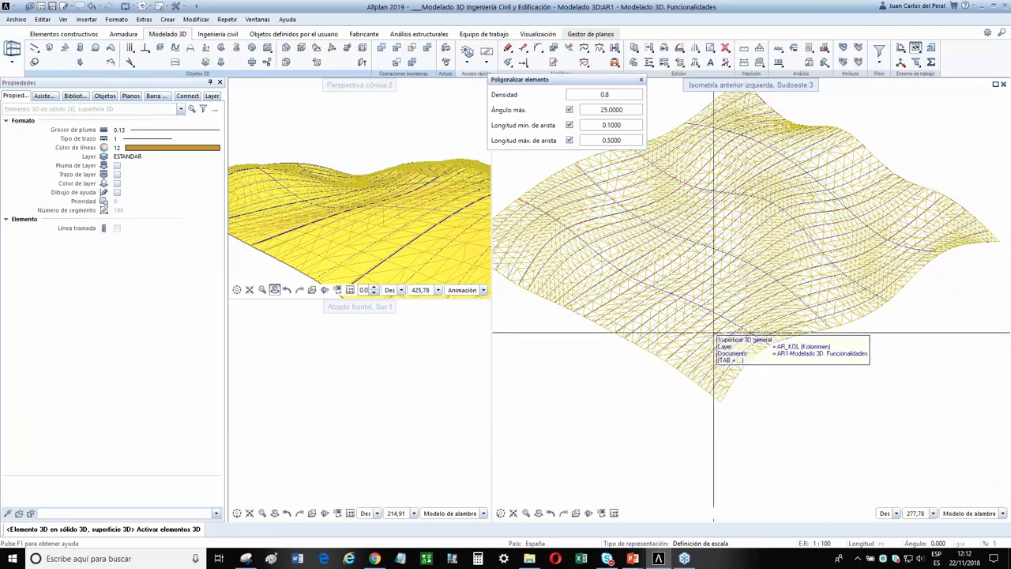
{"action": "left_click", "coordinate": [604, 95]}
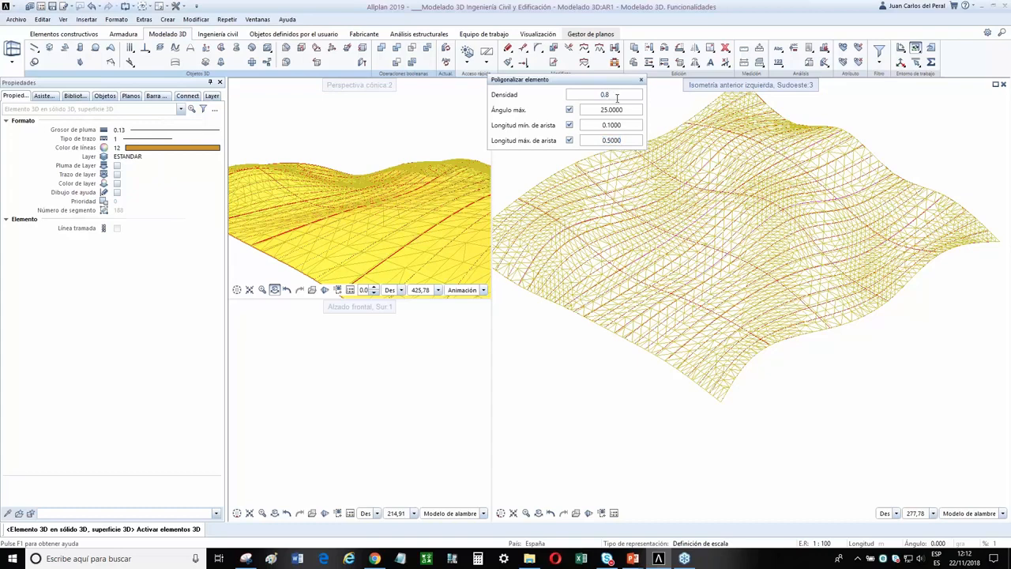
{"action": "key", "text": "Return"}
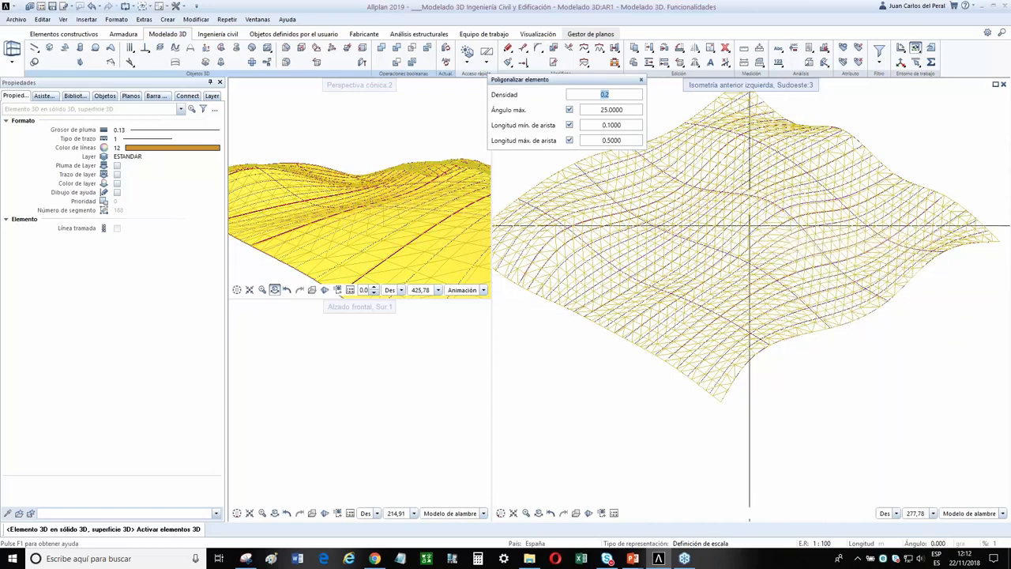
Check the triangulated mesh in plan view, return to the southwest isometric view, and apply the conversion to the wavy surface
{"action": "left_click", "coordinate": [613, 207]}
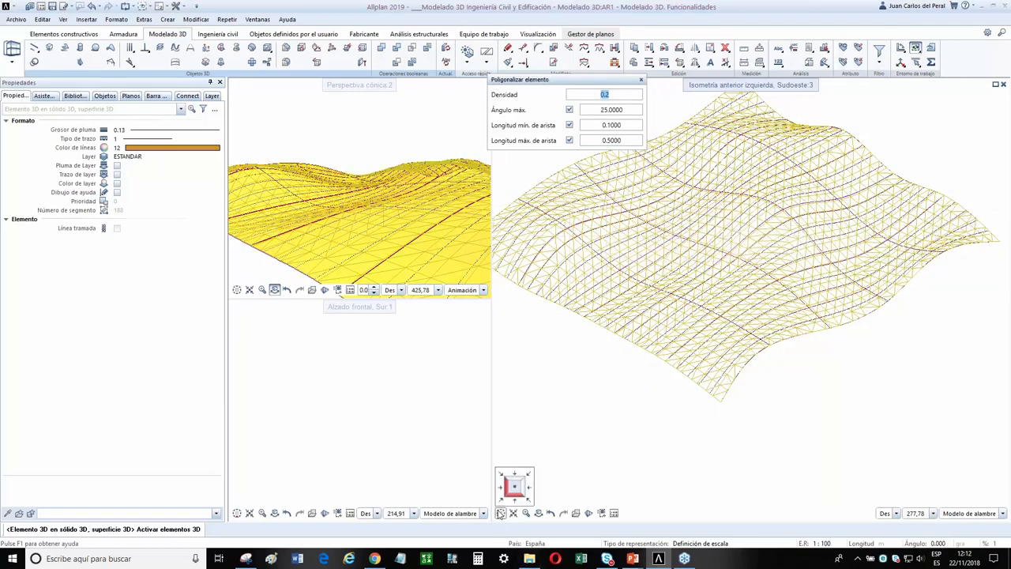
{"action": "left_click", "coordinate": [514, 489]}
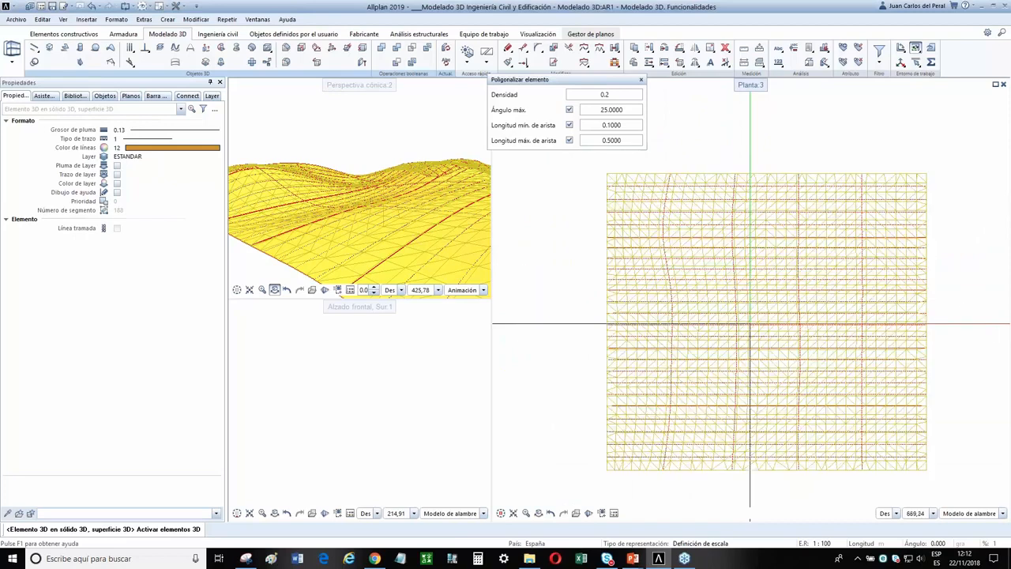
{"action": "scroll", "coordinate": [812, 239], "scroll_direction": "down", "scroll_amount": 3}
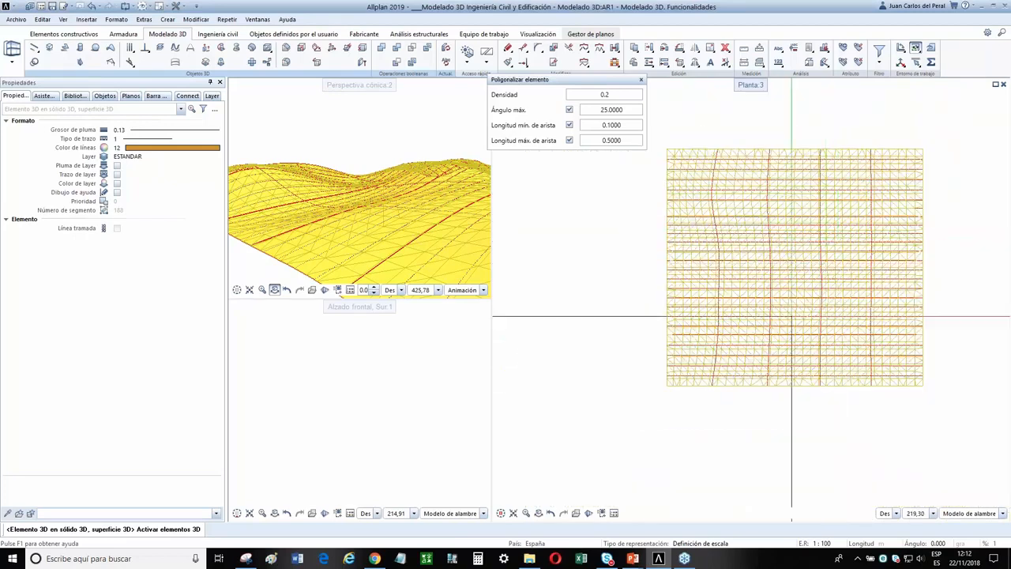
{"action": "left_click", "coordinate": [502, 502]}
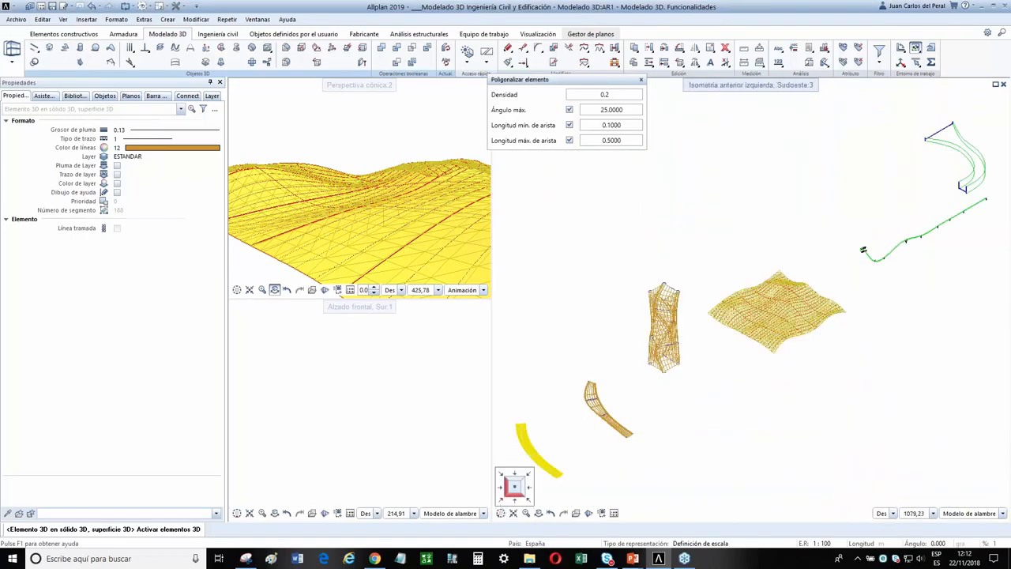
{"action": "scroll", "coordinate": [814, 324], "scroll_direction": "up", "scroll_amount": 3}
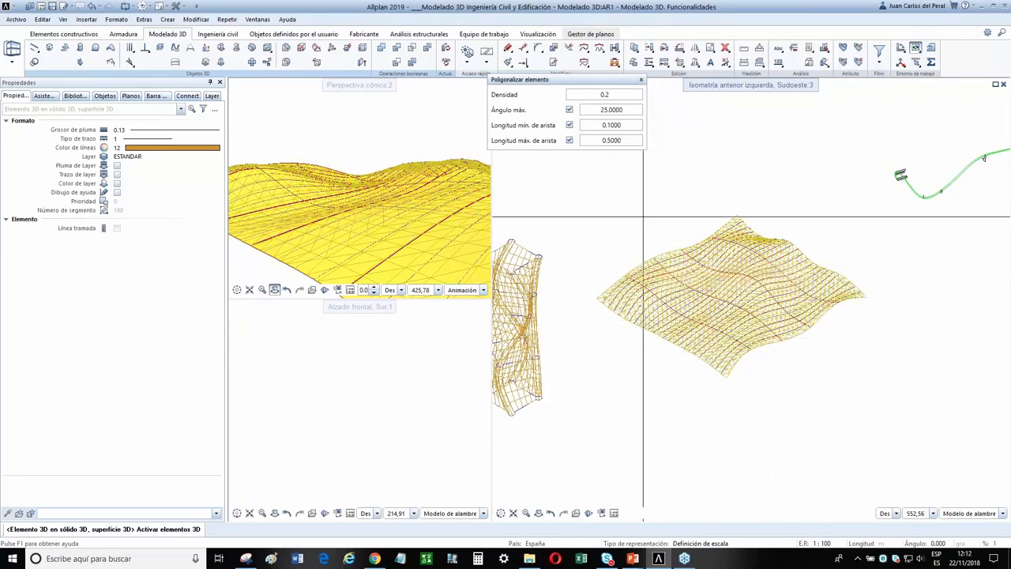
{"action": "left_click", "coordinate": [759, 300]}
{"action": "scroll", "coordinate": [759, 300], "scroll_direction": "down", "scroll_amount": 5}
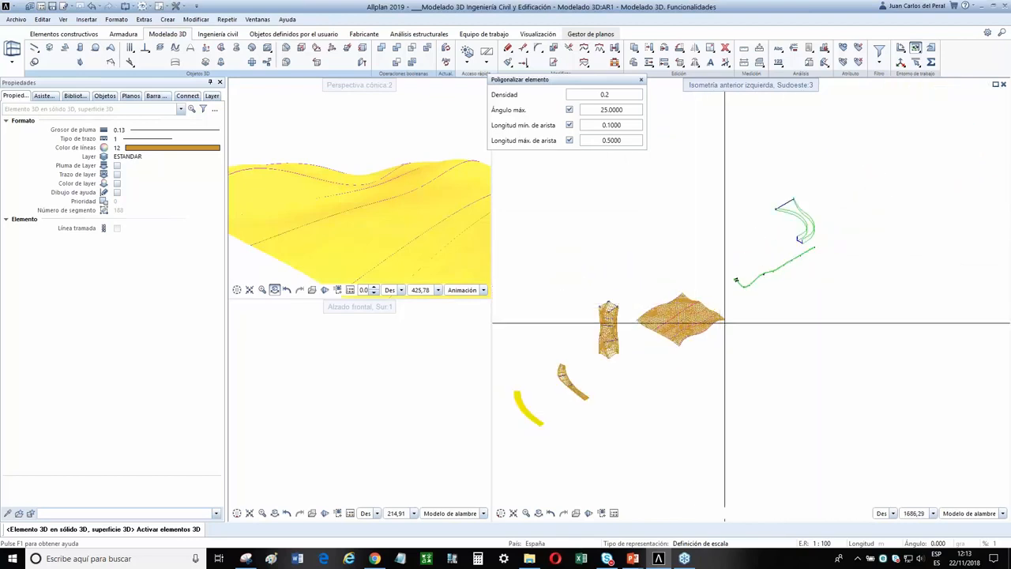
Leave the conversion and start a Recorrido de barrido for the curved channel, using the U-shaped front profile and the far-end profile as sections
{"action": "middle_click_drag", "start_coordinate": [777, 272], "coordinate": [654, 353]}
{"action": "scroll", "coordinate": [654, 353], "scroll_direction": "up", "scroll_amount": 8}
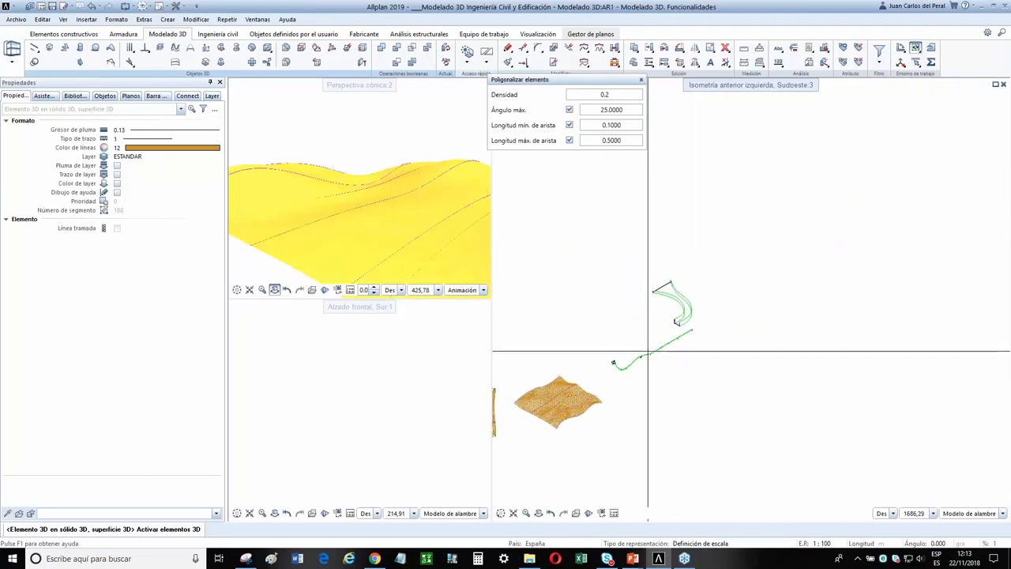
{"action": "key", "text": "Escape"}
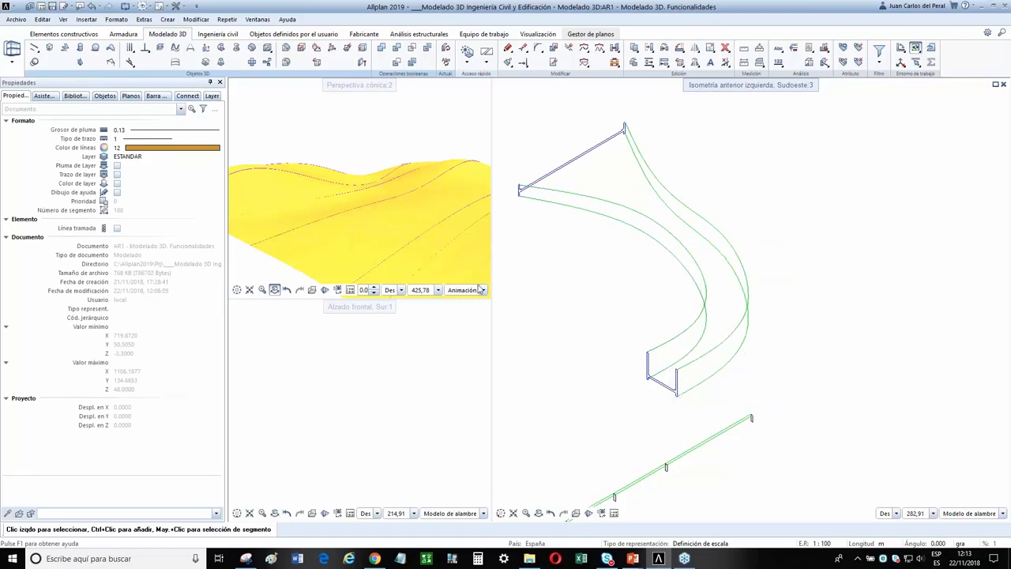
{"action": "left_click", "coordinate": [222, 49]}
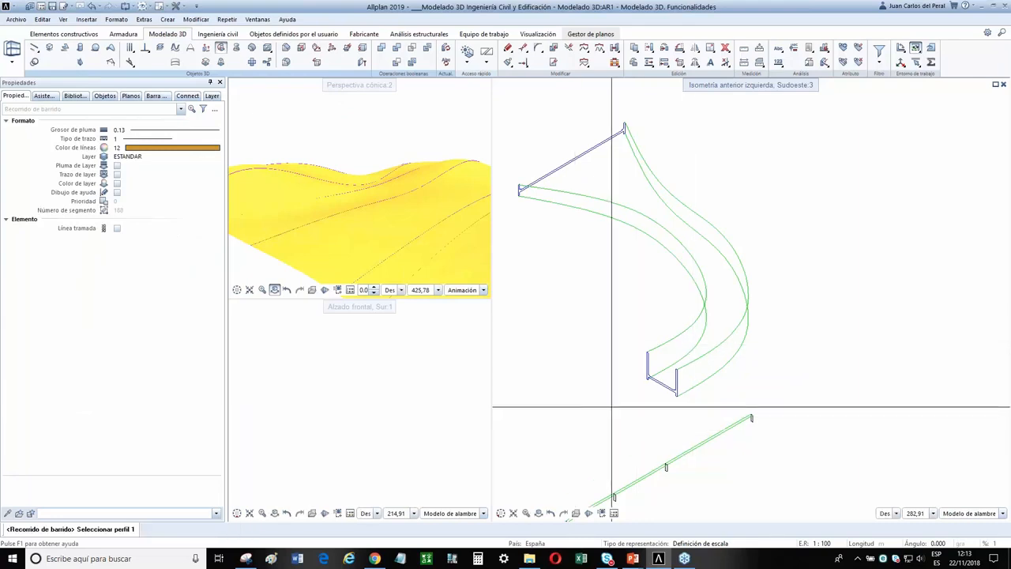
{"action": "mouse_move", "coordinate": [617, 406]}
{"action": "left_mouse_down"}
{"action": "mouse_move", "coordinate": [682, 343]}
{"action": "mouse_move", "coordinate": [691, 346]}
{"action": "left_mouse_up"}
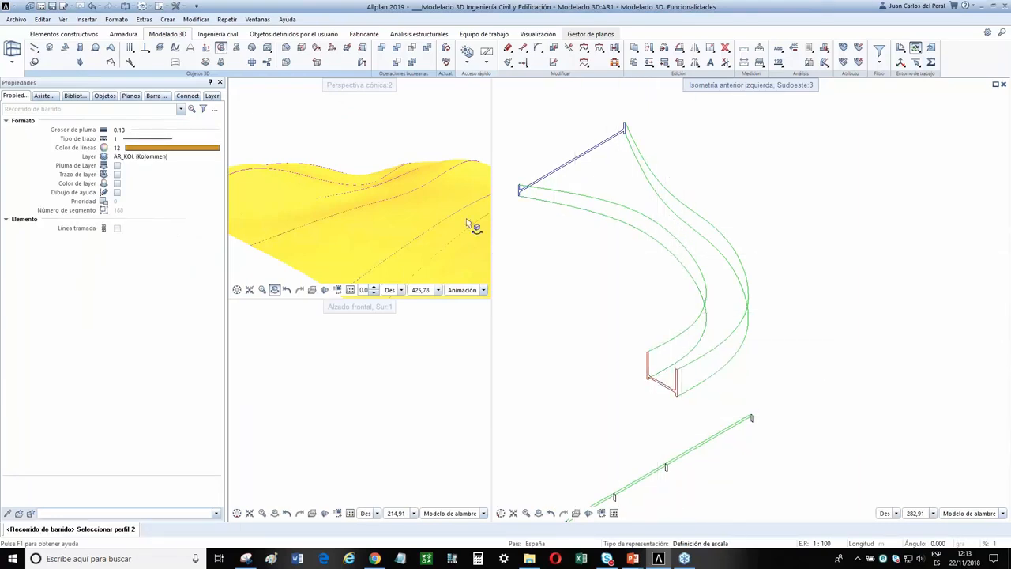
{"action": "left_click_drag", "start_coordinate": [504, 209], "coordinate": [636, 101]}
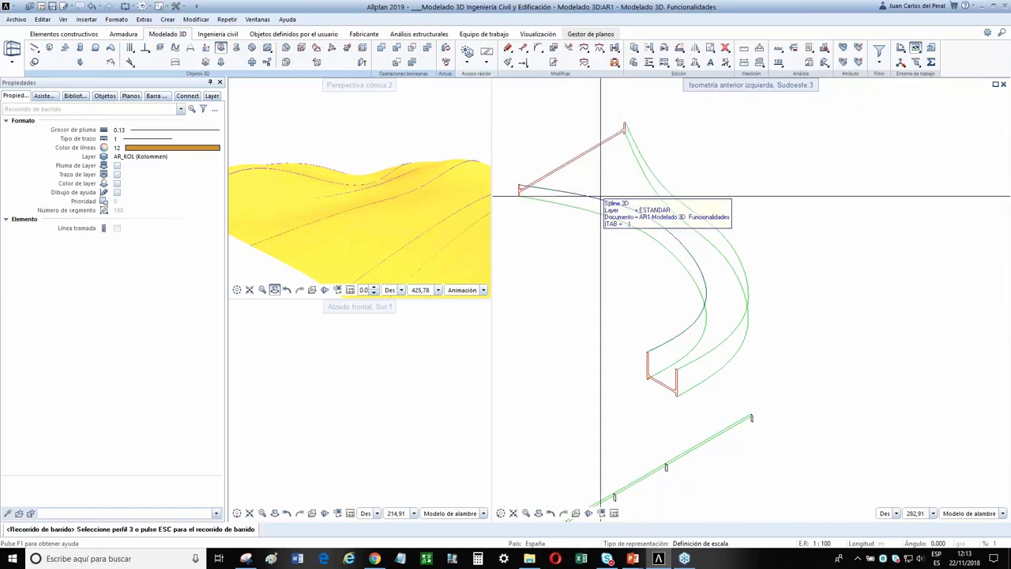
Choose the four green splines joining both profiles as sweep paths and create the solid with Volumen cerrado on
{"action": "key", "text": "Escape"}
{"action": "left_click", "coordinate": [561, 191]}
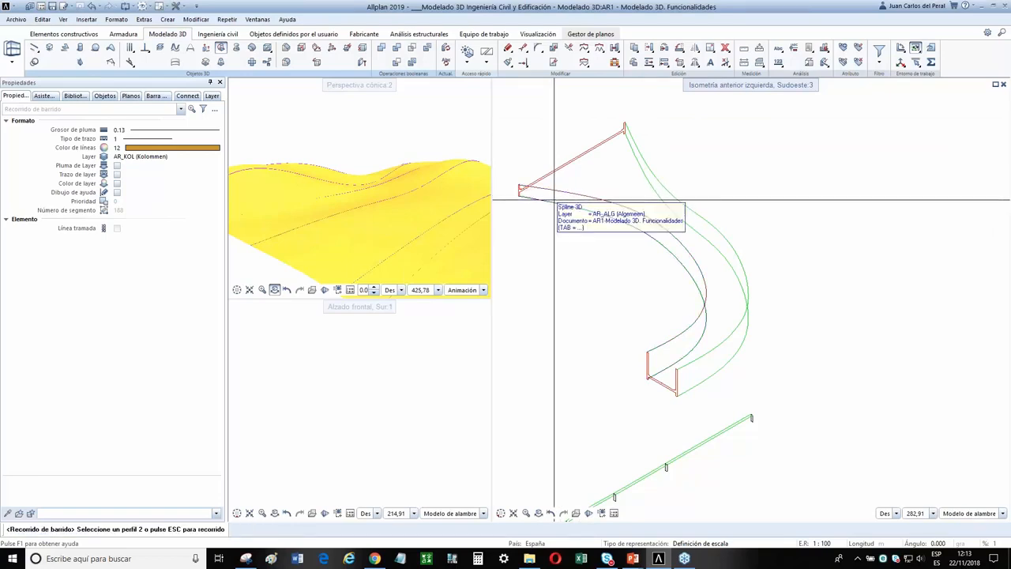
{"action": "left_click", "coordinate": [555, 200]}
{"action": "left_click", "coordinate": [652, 188]}
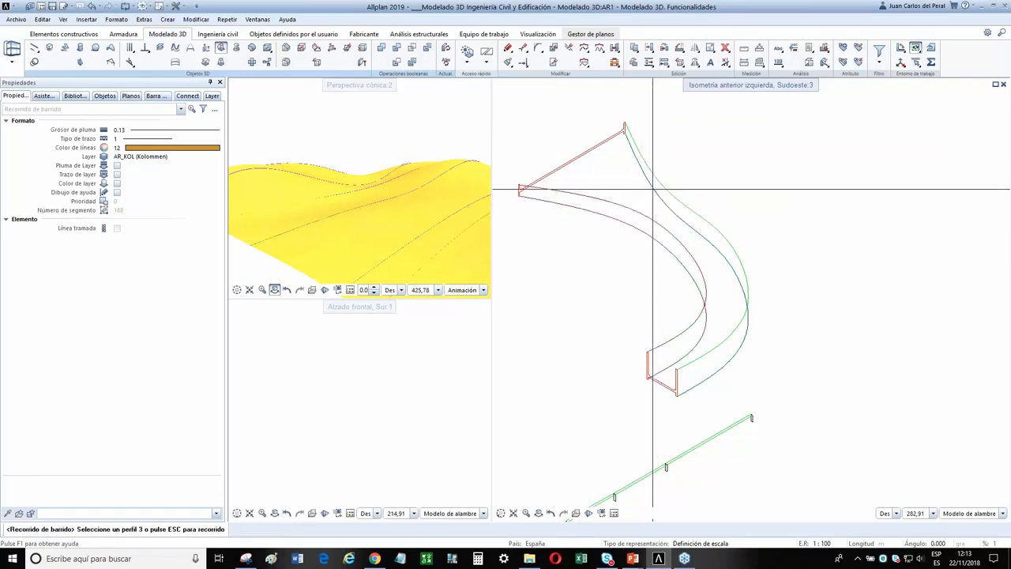
{"action": "left_click", "coordinate": [655, 182]}
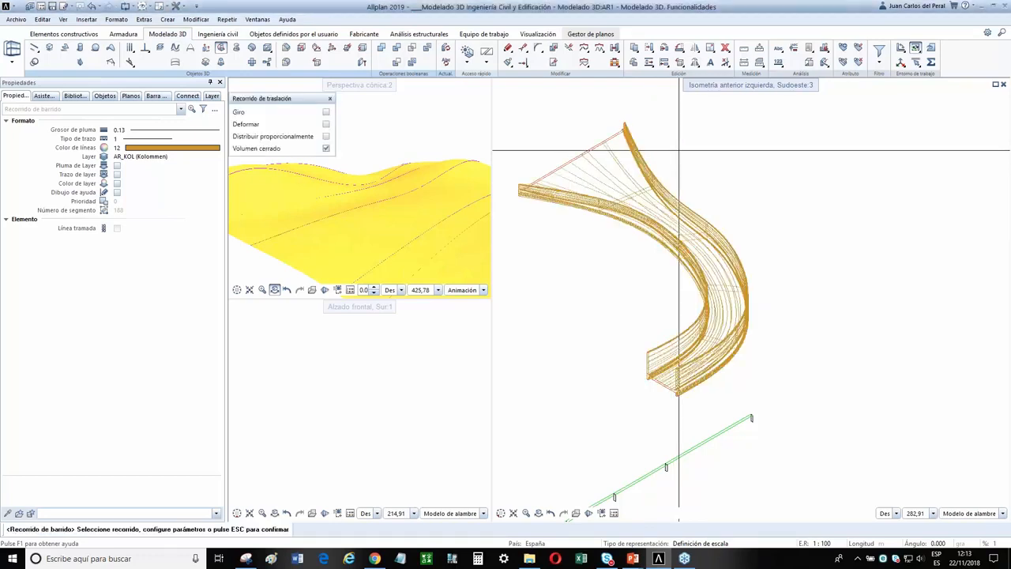
{"action": "scroll", "coordinate": [413, 203], "scroll_direction": "down", "scroll_amount": 4}
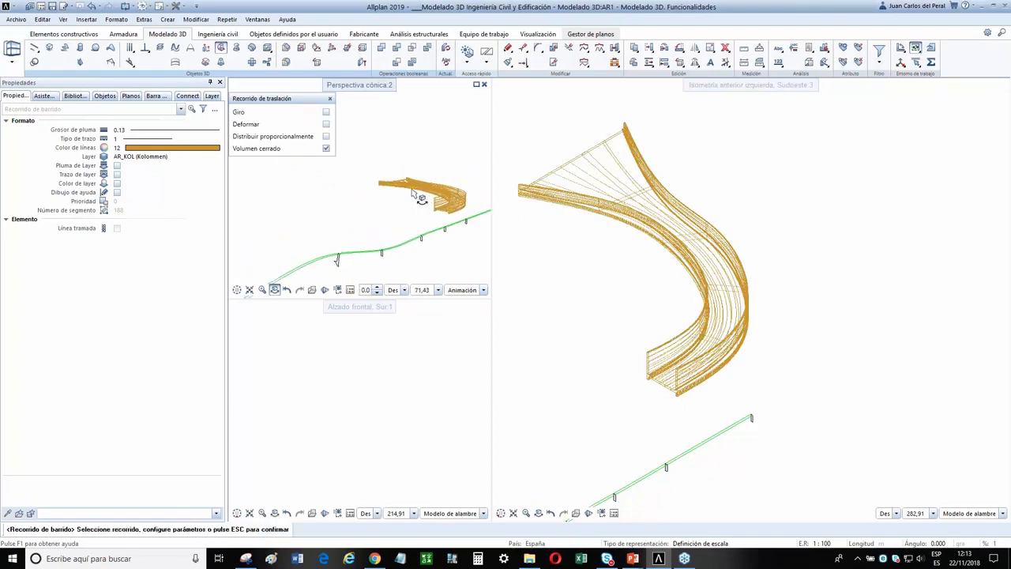
{"action": "key", "text": "Escape"}
Examine the swept channel in the perspective view, select it, and inspect the corner points of its front end in the isometric view
{"action": "middle_click_drag", "start_coordinate": [468, 201], "coordinate": [234, 223]}
{"action": "middle_click_drag", "start_coordinate": [458, 223], "coordinate": [207, 250]}
{"action": "scroll", "coordinate": [472, 208], "scroll_direction": "down", "scroll_amount": 1}
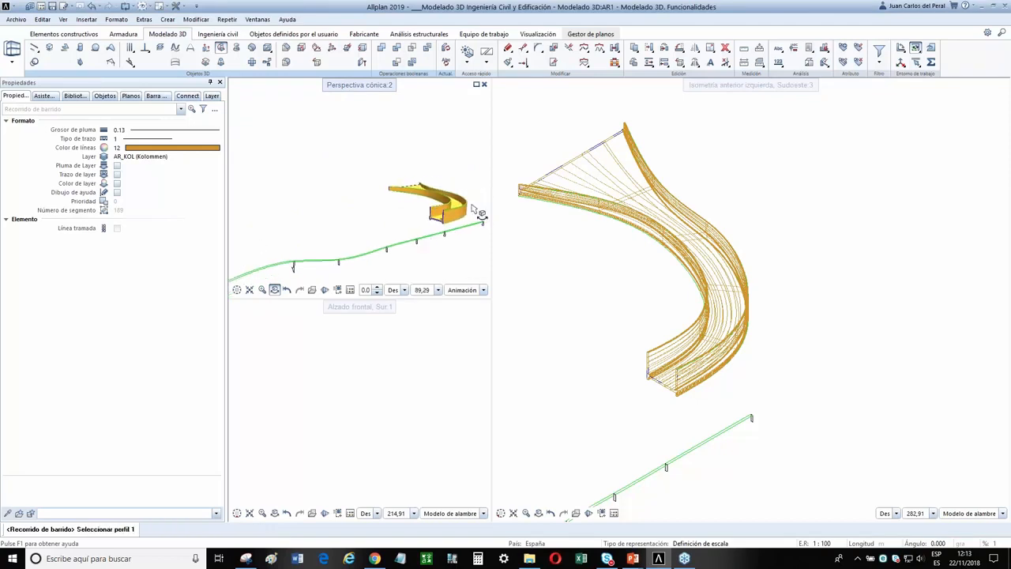
{"action": "scroll", "coordinate": [601, 347], "scroll_direction": "up", "scroll_amount": 5}
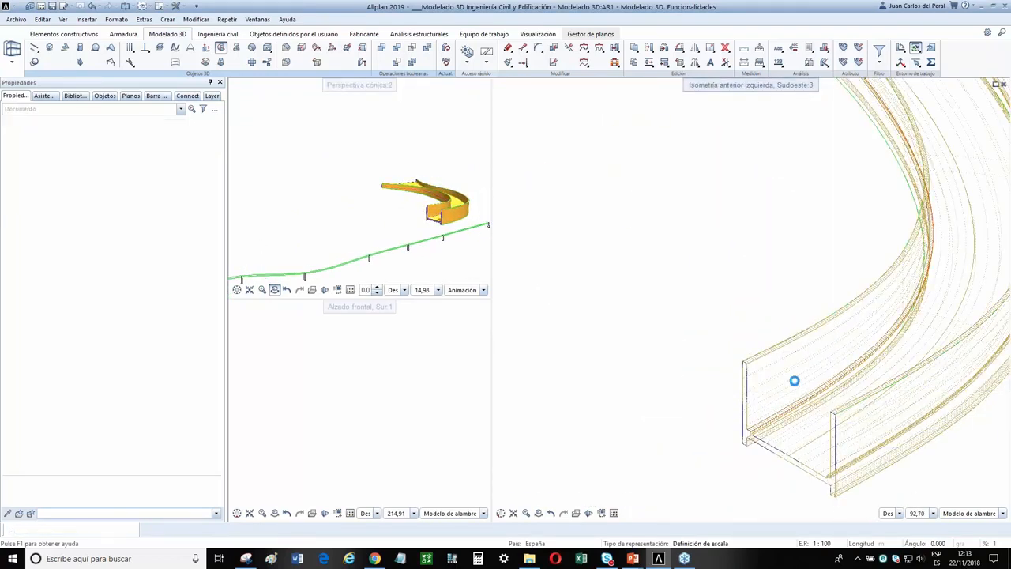
{"action": "left_click", "coordinate": [782, 384]}
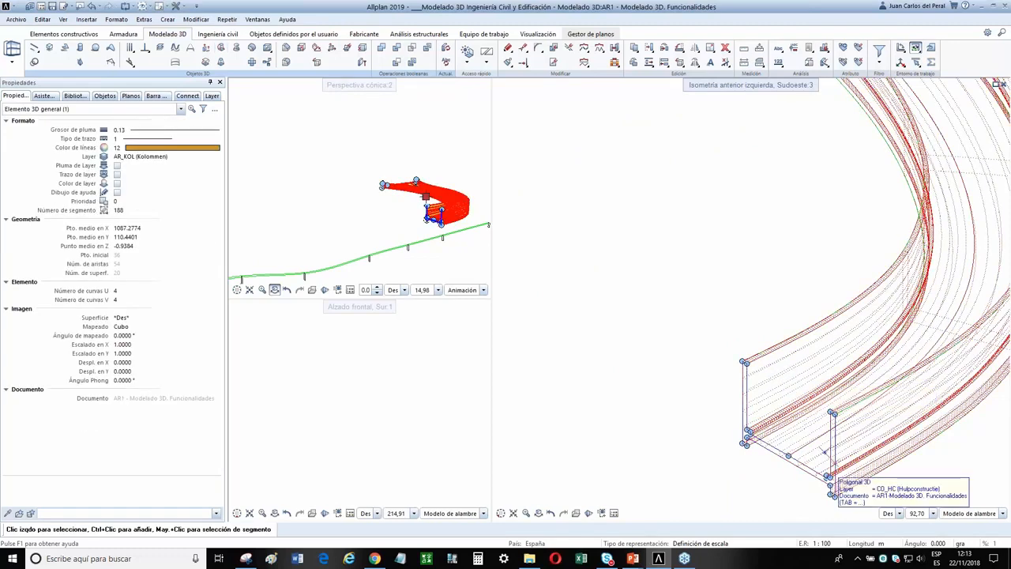
{"action": "scroll", "coordinate": [845, 488], "scroll_direction": "up", "scroll_amount": 2}
{"action": "middle_click_drag", "start_coordinate": [845, 489], "coordinate": [699, 377]}
{"action": "scroll", "coordinate": [698, 376], "scroll_direction": "up", "scroll_amount": 4}
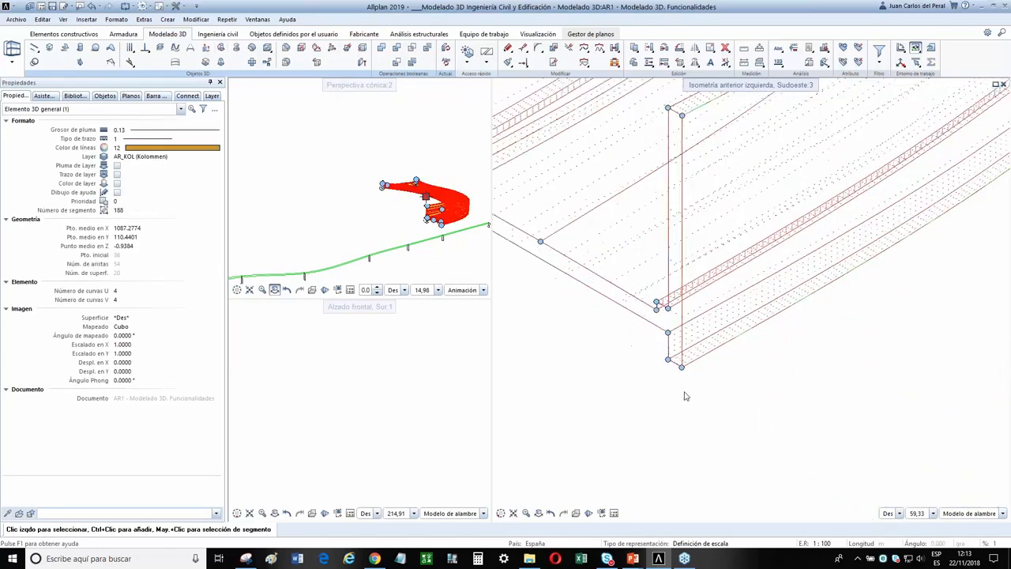
{"action": "middle_click_drag", "start_coordinate": [739, 174], "coordinate": [763, 287]}
Try to modify an upper corner point at the channel's front end, check the solid's points again, and undo the change
{"action": "left_click", "coordinate": [719, 195]}
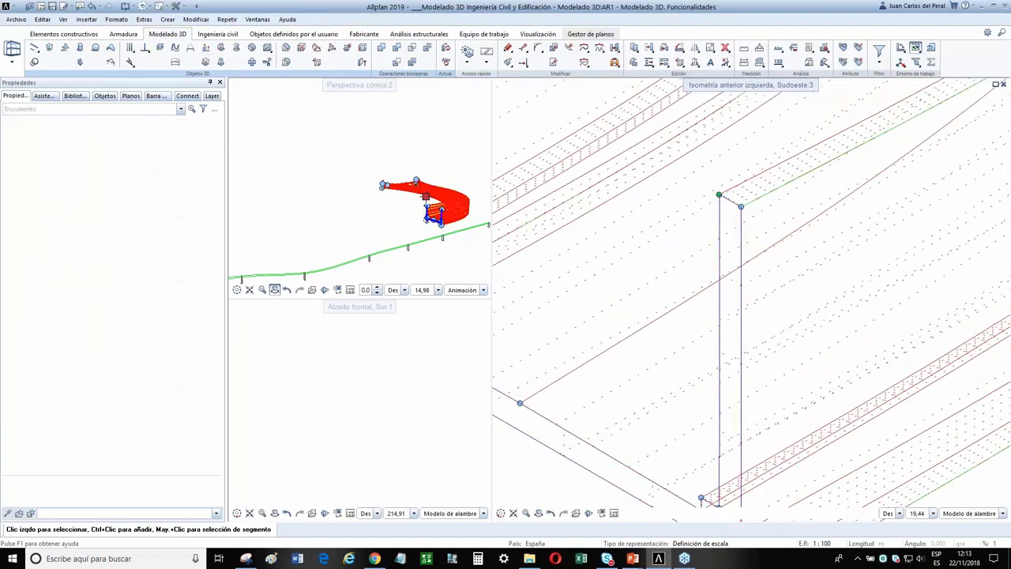
{"action": "left_click", "coordinate": [719, 197]}
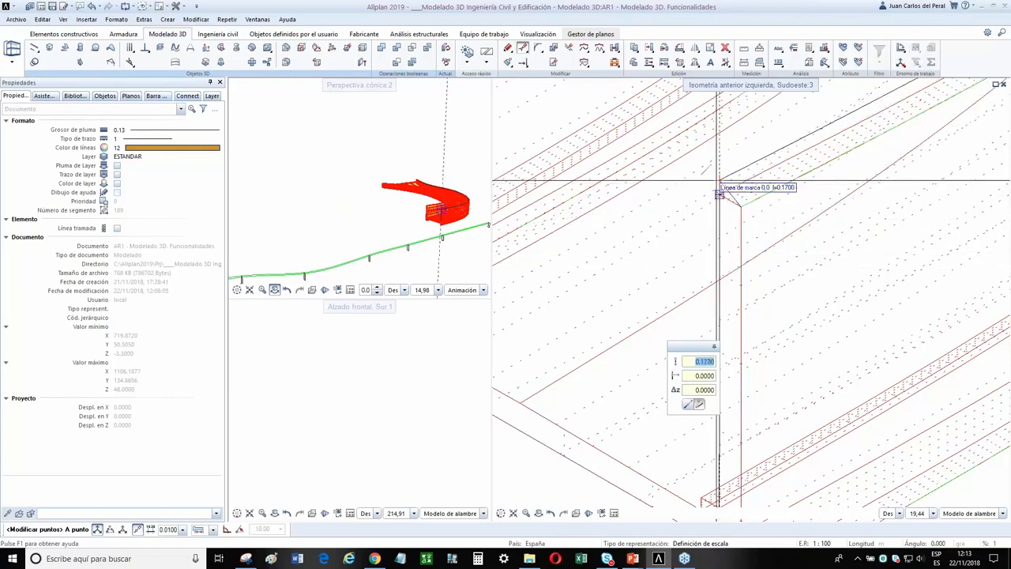
{"action": "left_click", "coordinate": [719, 194]}
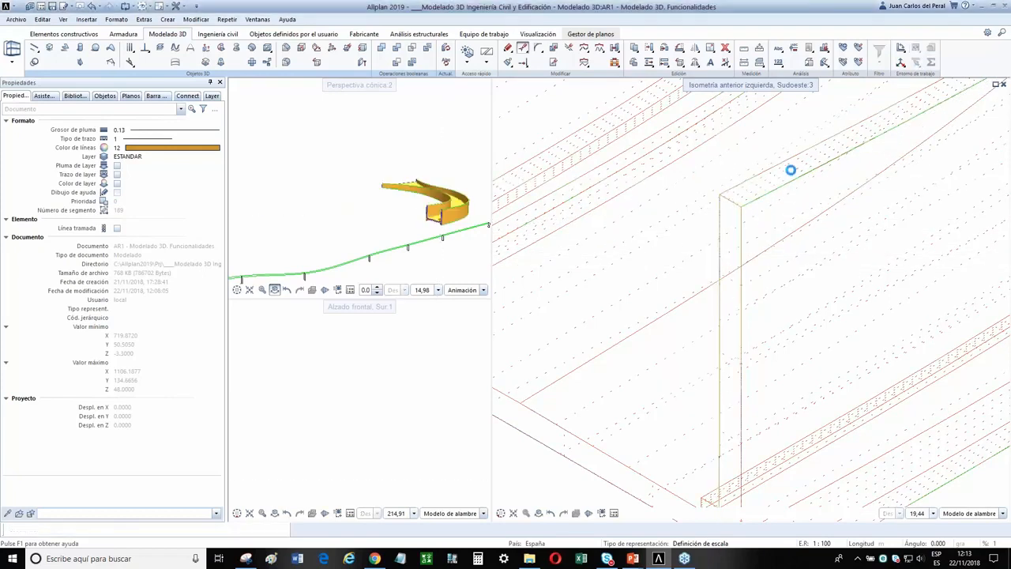
{"action": "left_click", "coordinate": [770, 189]}
{"action": "scroll", "coordinate": [834, 286], "scroll_direction": "down", "scroll_amount": 3}
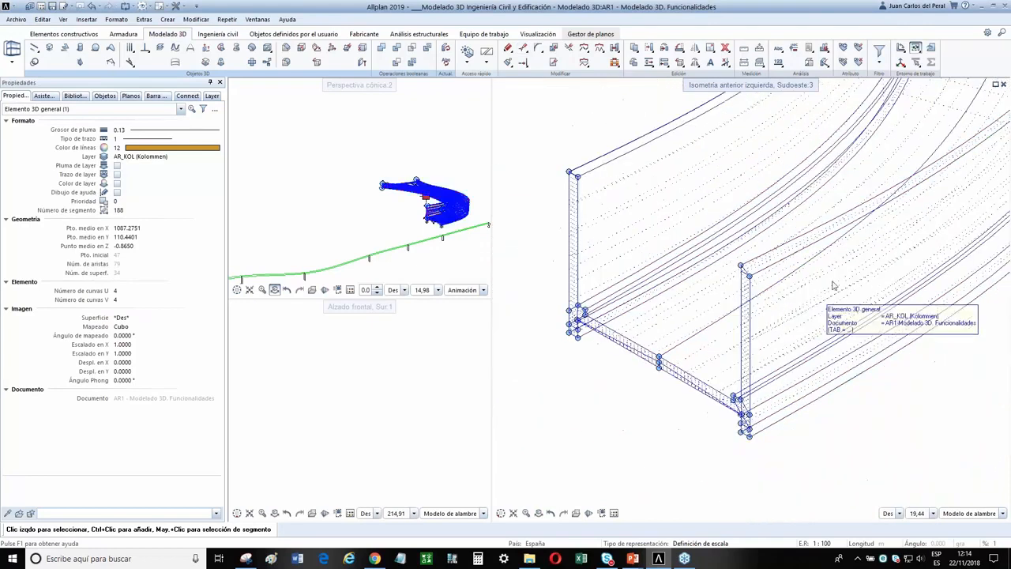
{"action": "left_click", "coordinate": [579, 177]}
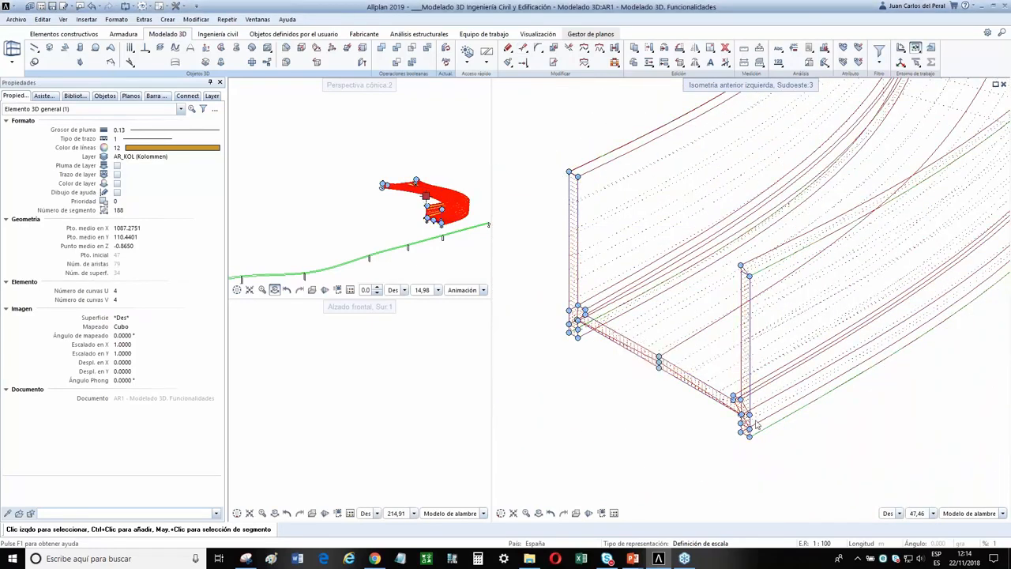
{"action": "left_click", "coordinate": [92, 7]}
{"action": "scroll", "coordinate": [718, 198], "scroll_direction": "down", "scroll_amount": 5}
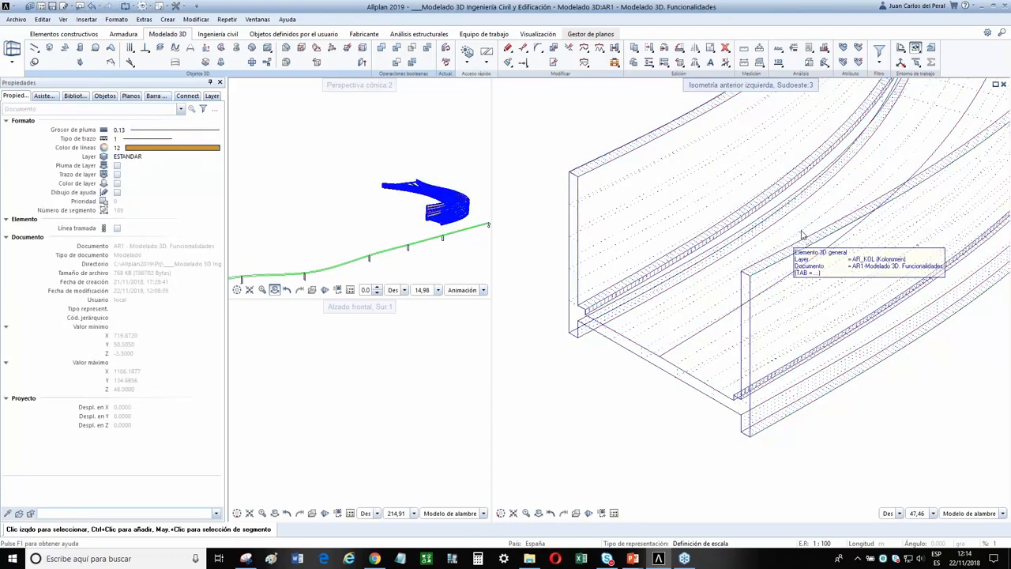
Inspect the far end profile of the swept channel and the overall shape in the isometric view
{"action": "middle_click_drag", "start_coordinate": [805, 226], "coordinate": [779, 359]}
{"action": "middle_click_drag", "start_coordinate": [664, 146], "coordinate": [853, 395]}
{"action": "scroll", "coordinate": [708, 184], "scroll_direction": "up", "scroll_amount": 3}
{"action": "scroll", "coordinate": [749, 280], "scroll_direction": "up", "scroll_amount": 3}
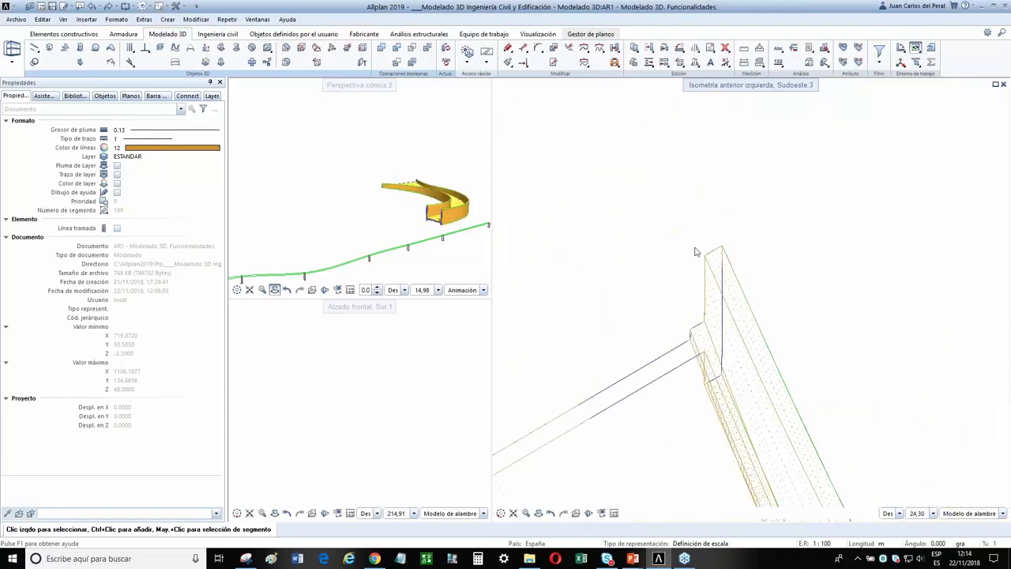
{"action": "scroll", "coordinate": [790, 304], "scroll_direction": "down", "scroll_amount": 15}
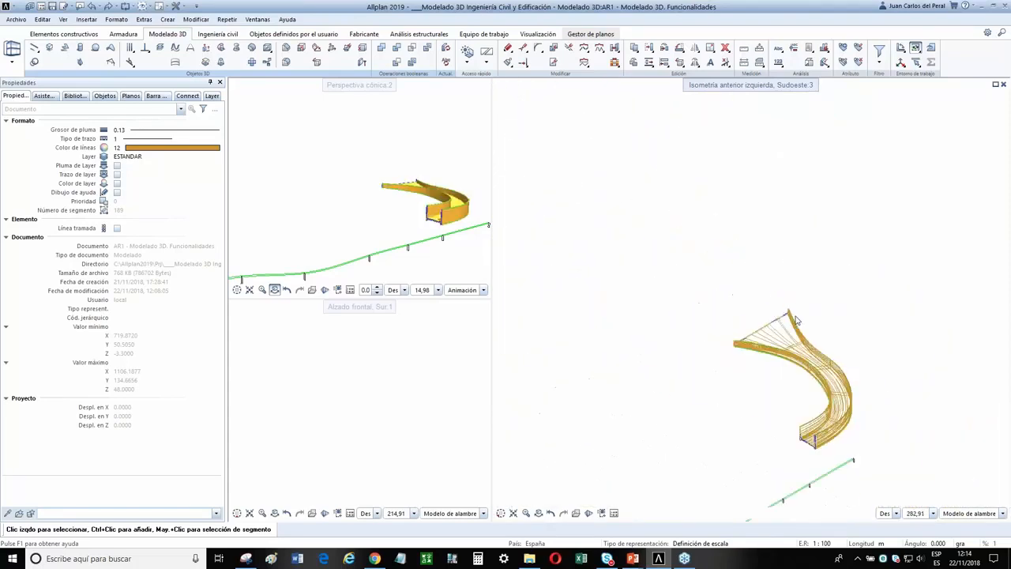
{"action": "scroll", "coordinate": [813, 348], "scroll_direction": "up", "scroll_amount": 4}
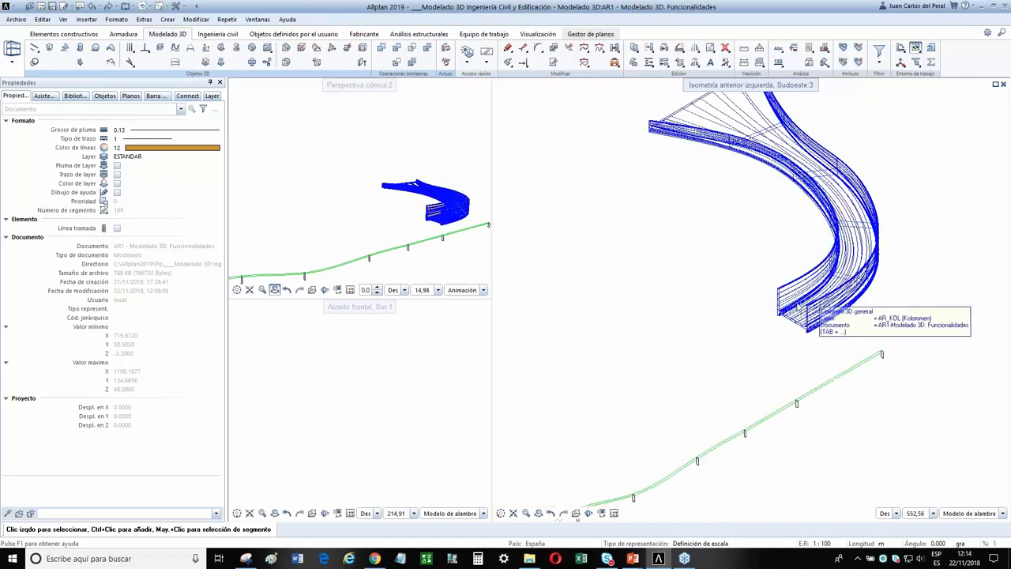
Start another Recorrido de barrido for the long wavy curves and select the first two rectangular profiles from their upper end
{"action": "scroll", "coordinate": [786, 300], "scroll_direction": "up", "scroll_amount": 6}
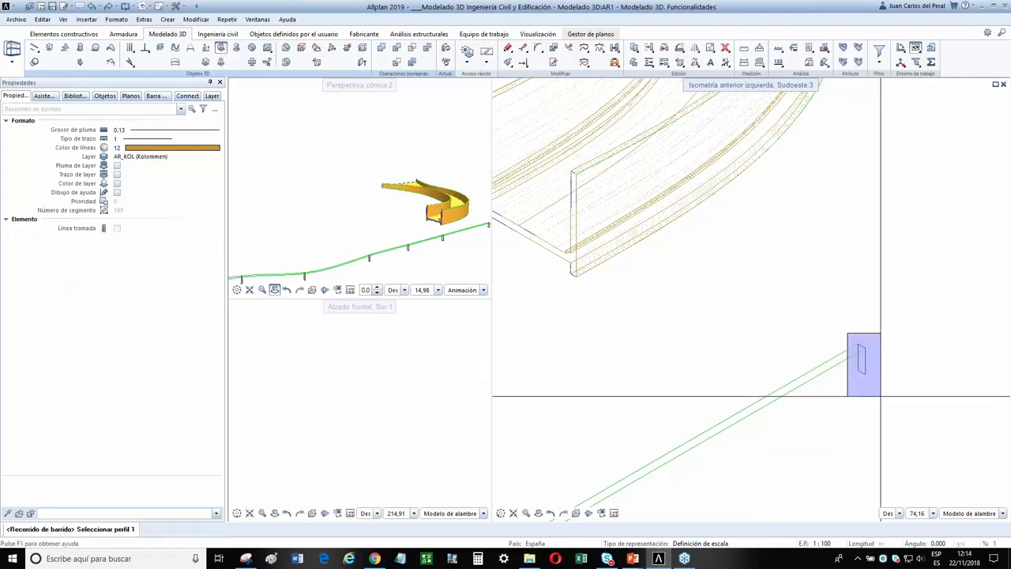
{"action": "left_click_drag", "start_coordinate": [882, 396], "coordinate": [883, 397]}
{"action": "scroll", "coordinate": [813, 422], "scroll_direction": "down", "scroll_amount": 2}
{"action": "middle_click_drag", "start_coordinate": [775, 480], "coordinate": [813, 307]}
{"action": "scroll", "coordinate": [731, 343], "scroll_direction": "up", "scroll_amount": 6}
{"action": "scroll", "coordinate": [621, 334], "scroll_direction": "down", "scroll_amount": 1}
{"action": "middle_click_drag", "start_coordinate": [572, 338], "coordinate": [721, 335]}
{"action": "scroll", "coordinate": [688, 320], "scroll_direction": "down", "scroll_amount": 2}
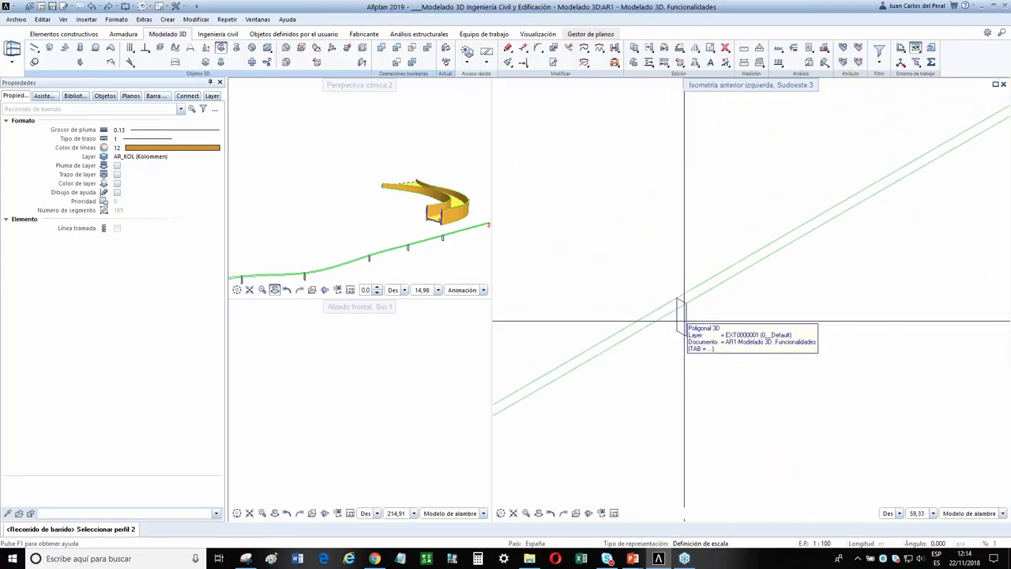
{"action": "scroll", "coordinate": [782, 268], "scroll_direction": "down", "scroll_amount": 1}
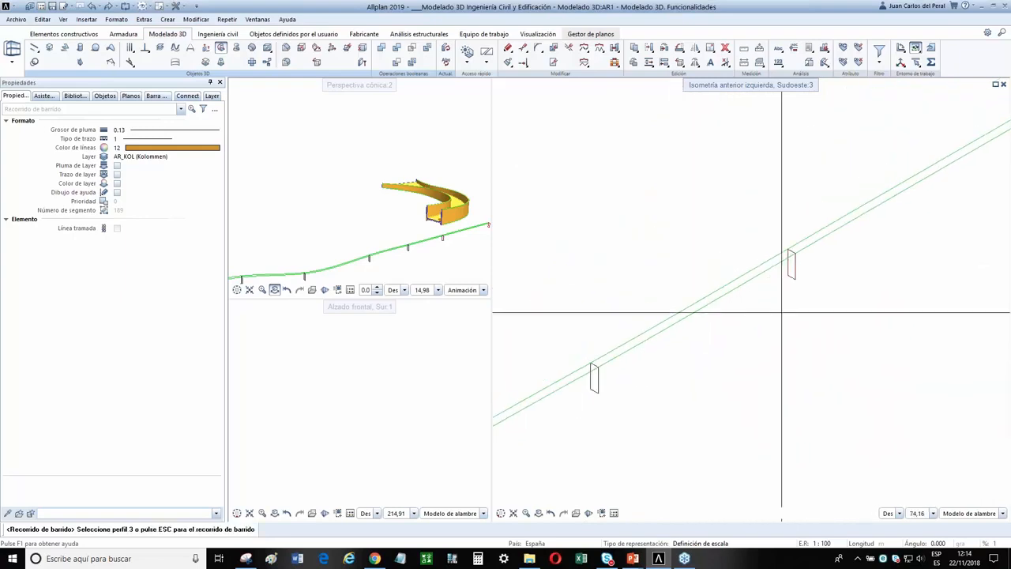
Add the next four profiles down the wavy curves as sections, ending with the forked one
{"action": "left_click", "coordinate": [598, 384]}
{"action": "scroll", "coordinate": [655, 397], "scroll_direction": "down", "scroll_amount": 4}
{"action": "scroll", "coordinate": [668, 388], "scroll_direction": "up", "scroll_amount": 4}
{"action": "left_click", "coordinate": [676, 344]}
{"action": "scroll", "coordinate": [759, 371], "scroll_direction": "down", "scroll_amount": 2}
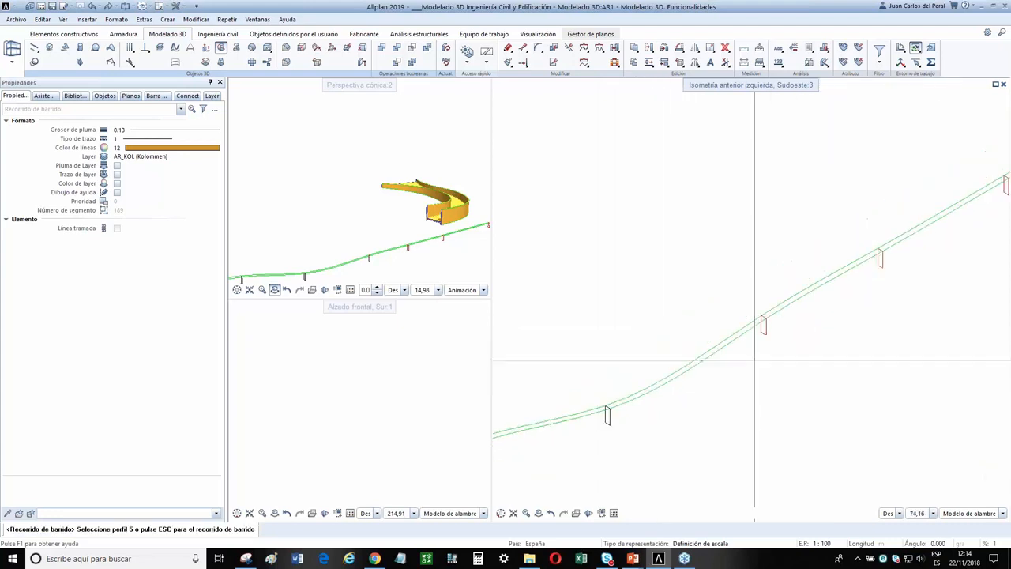
{"action": "left_click", "coordinate": [608, 414]}
{"action": "scroll", "coordinate": [632, 403], "scroll_direction": "up", "scroll_amount": 3}
{"action": "left_click_drag", "start_coordinate": [575, 448], "coordinate": [684, 296]}
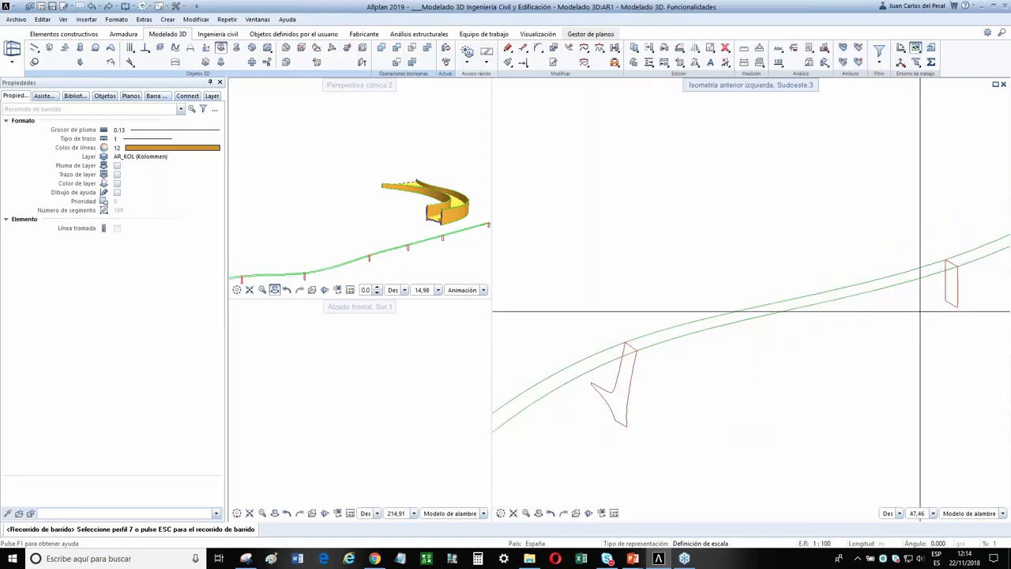
Add the small diamond-like profile and the thin profile around the lower bend as the seventh and eighth sections
{"action": "scroll", "coordinate": [606, 421], "scroll_direction": "down", "scroll_amount": 1}
{"action": "middle_click_drag", "start_coordinate": [607, 421], "coordinate": [749, 314]}
{"action": "scroll", "coordinate": [700, 368], "scroll_direction": "down", "scroll_amount": 7}
{"action": "middle_click_drag", "start_coordinate": [592, 461], "coordinate": [639, 401]}
{"action": "scroll", "coordinate": [651, 385], "scroll_direction": "up", "scroll_amount": 8}
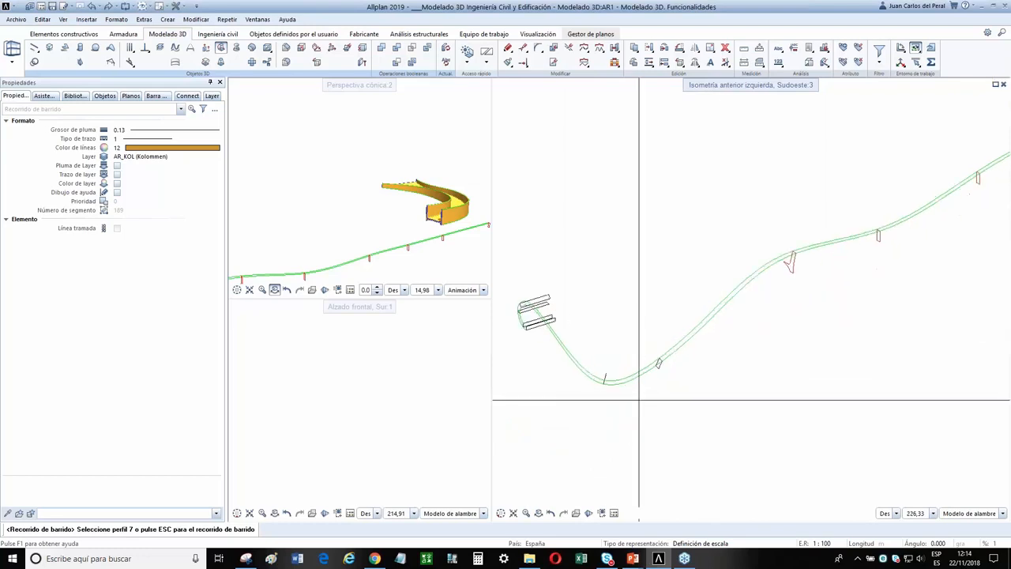
{"action": "left_click", "coordinate": [667, 313]}
{"action": "scroll", "coordinate": [667, 353], "scroll_direction": "down", "scroll_amount": 1}
{"action": "middle_click_drag", "start_coordinate": [666, 366], "coordinate": [782, 378]}
{"action": "scroll", "coordinate": [636, 365], "scroll_direction": "up", "scroll_amount": 2}
{"action": "left_click", "coordinate": [610, 345]}
{"action": "middle_click_drag", "start_coordinate": [661, 364], "coordinate": [759, 446]}
{"action": "scroll", "coordinate": [759, 445], "scroll_direction": "down", "scroll_amount": 3}
{"action": "scroll", "coordinate": [631, 320], "scroll_direction": "up", "scroll_amount": 1}
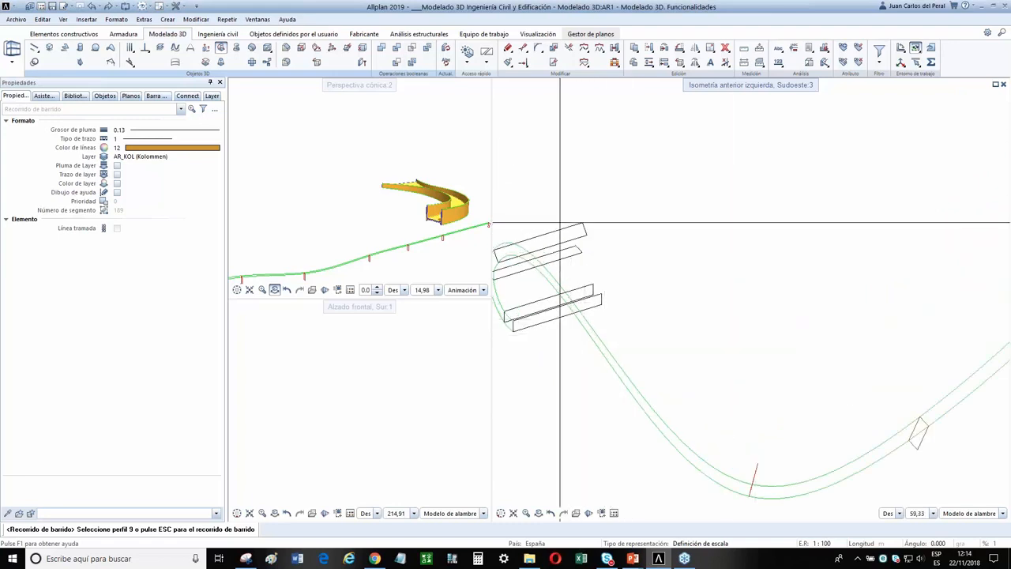
Add the four elongated profiles at the curled end of the curves and finish the profile selection
{"action": "left_click", "coordinate": [530, 238]}
{"action": "left_click", "coordinate": [509, 273]}
{"action": "left_click", "coordinate": [518, 304]}
{"action": "left_click", "coordinate": [535, 325]}
{"action": "key", "text": "Escape"}
Choose the two long splines as the sweep paths, picking them beside the first profile at the upper end
{"action": "scroll", "coordinate": [824, 369], "scroll_direction": "down", "scroll_amount": 2}
{"action": "scroll", "coordinate": [824, 369], "scroll_direction": "down", "scroll_amount": 3}
{"action": "middle_click_drag", "start_coordinate": [997, 316], "coordinate": [805, 354]}
{"action": "middle_click_drag", "start_coordinate": [914, 302], "coordinate": [720, 341]}
{"action": "scroll", "coordinate": [776, 235], "scroll_direction": "up", "scroll_amount": 3}
{"action": "scroll", "coordinate": [777, 236], "scroll_direction": "up", "scroll_amount": 4}
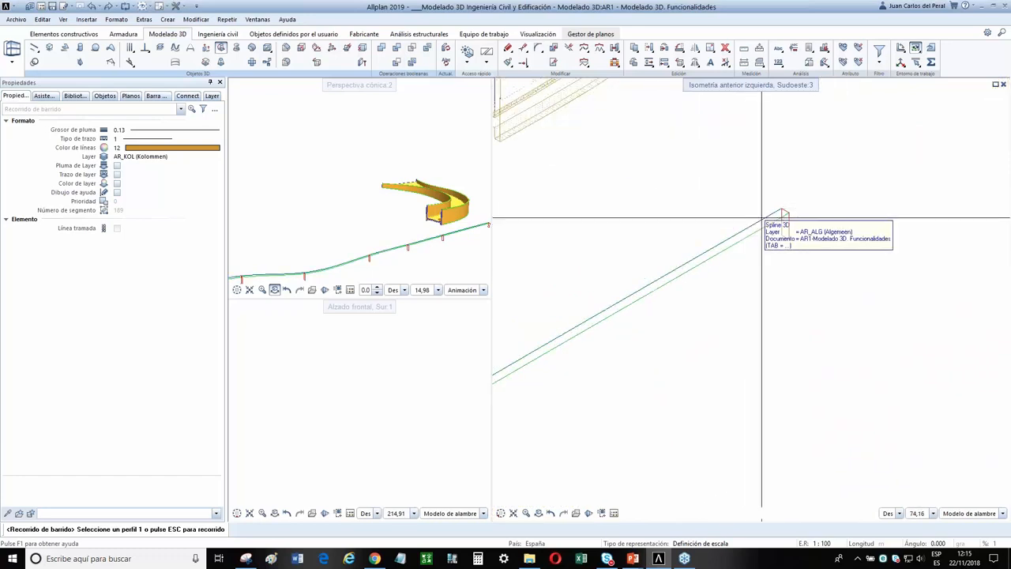
{"action": "left_click", "coordinate": [784, 210]}
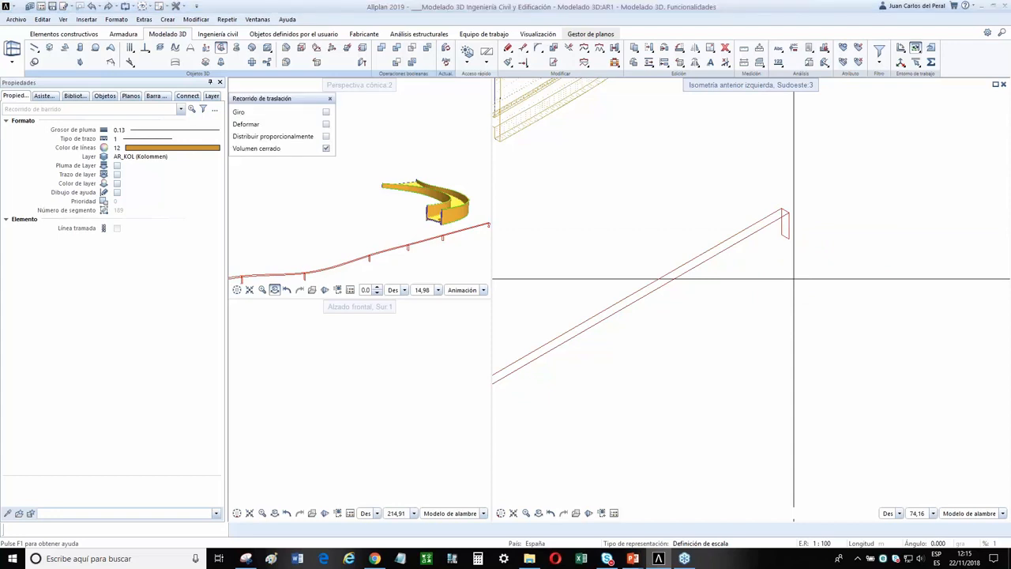
Check the sweep preview at the curled end and enable the Giro option for the sweep
{"action": "scroll", "coordinate": [721, 315], "scroll_direction": "down", "scroll_amount": 8}
{"action": "middle_click_drag", "start_coordinate": [746, 323], "coordinate": [799, 296]}
{"action": "scroll", "coordinate": [617, 388], "scroll_direction": "up", "scroll_amount": 10}
{"action": "scroll", "coordinate": [616, 388], "scroll_direction": "up", "scroll_amount": 10}
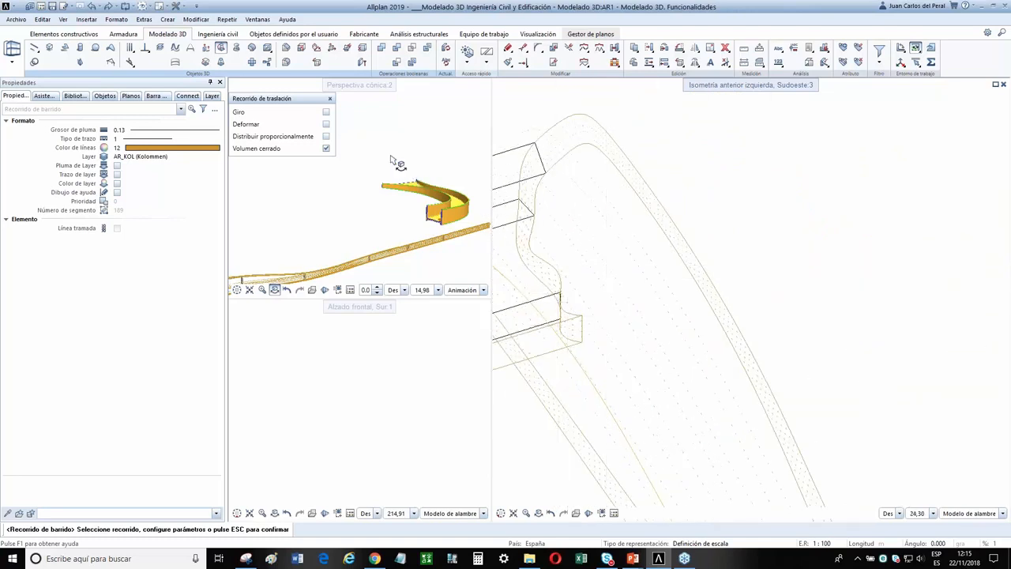
{"action": "left_click", "coordinate": [326, 114]}
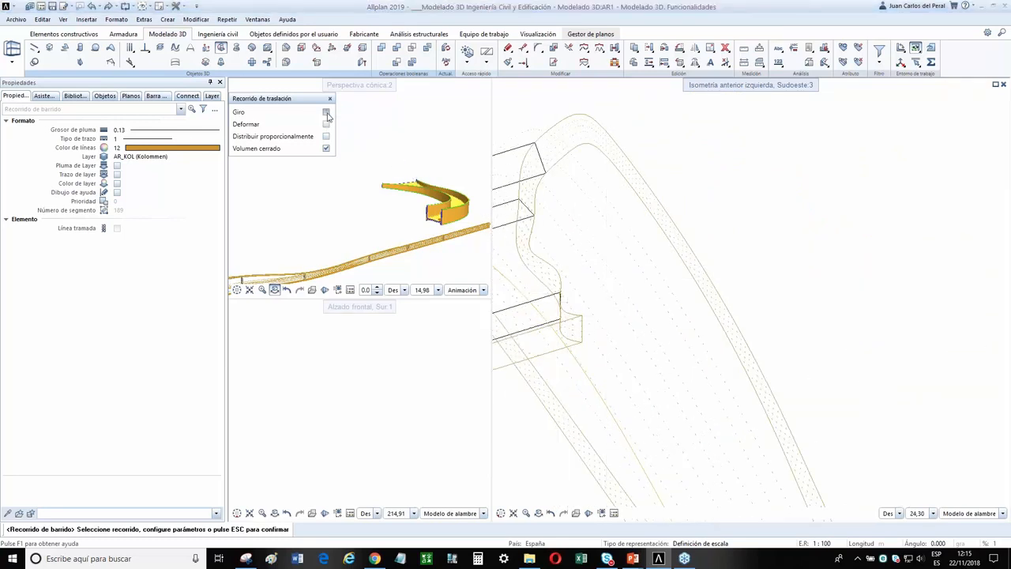
{"action": "scroll", "coordinate": [560, 305], "scroll_direction": "down", "scroll_amount": 8}
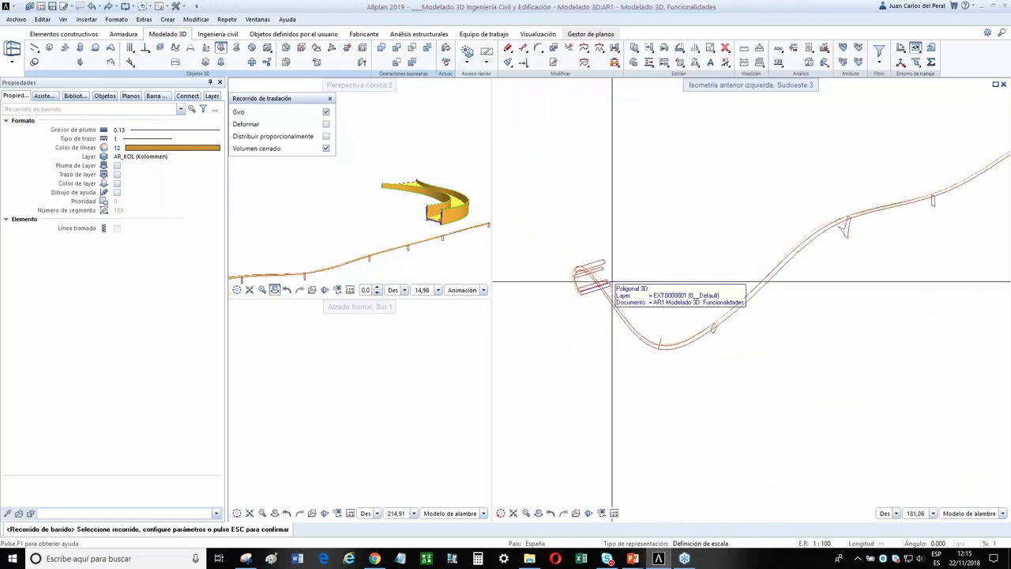
{"action": "scroll", "coordinate": [575, 280], "scroll_direction": "up", "scroll_amount": 5}
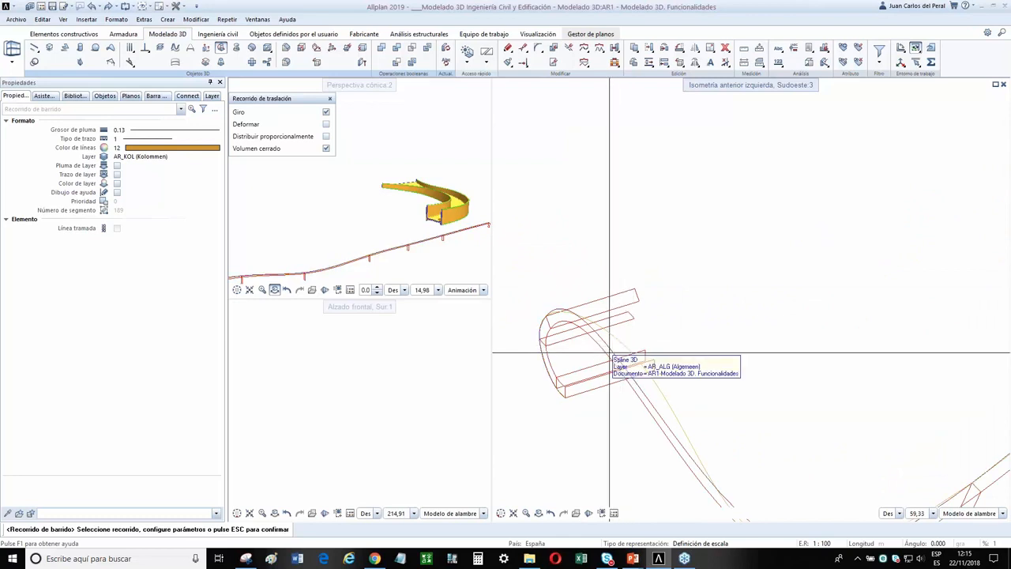
Add the remaining spline beside the curled end as another path for the sweep
{"action": "scroll", "coordinate": [619, 339], "scroll_direction": "down", "scroll_amount": 1}
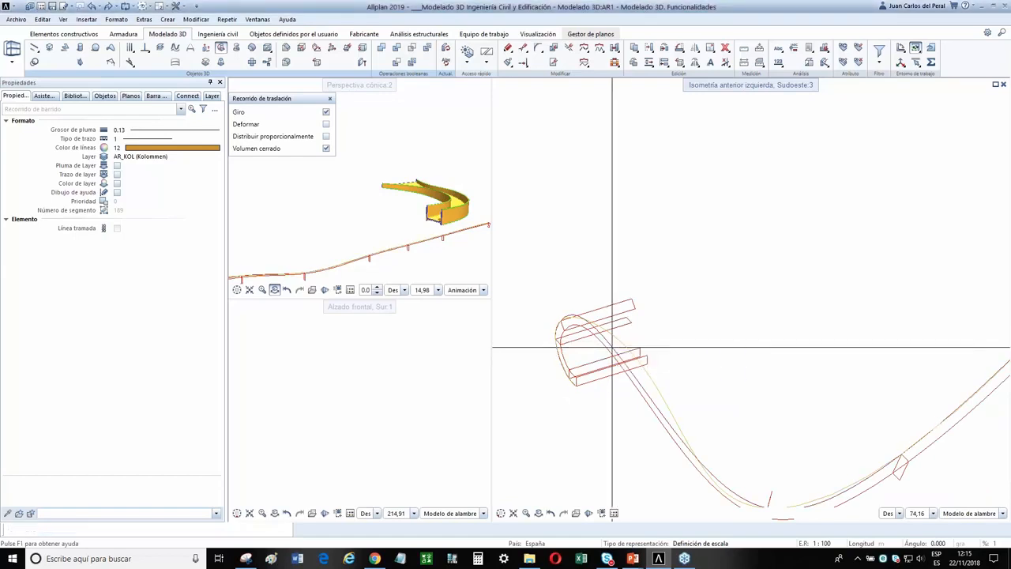
{"action": "left_click", "coordinate": [612, 346]}
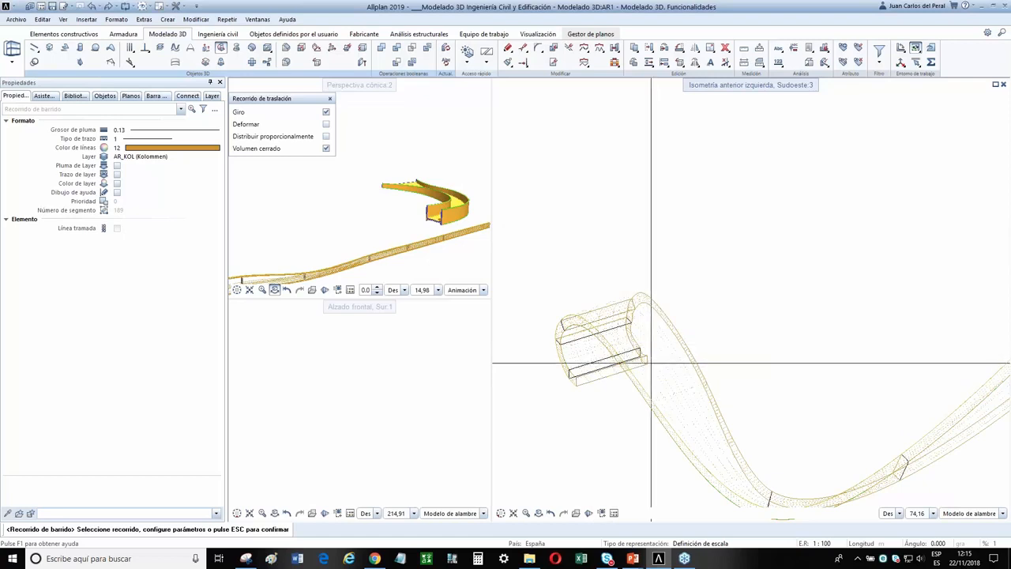
{"action": "scroll", "coordinate": [640, 331], "scroll_direction": "down", "scroll_amount": 1}
{"action": "scroll", "coordinate": [618, 309], "scroll_direction": "up", "scroll_amount": 5}
{"action": "scroll", "coordinate": [743, 308], "scroll_direction": "down", "scroll_amount": 2}
{"action": "scroll", "coordinate": [752, 320], "scroll_direction": "down", "scroll_amount": 5}
{"action": "scroll", "coordinate": [712, 286], "scroll_direction": "down", "scroll_amount": 7}
Enable the Deformar option for the sweep and create the swept solid
{"action": "left_click", "coordinate": [327, 126]}
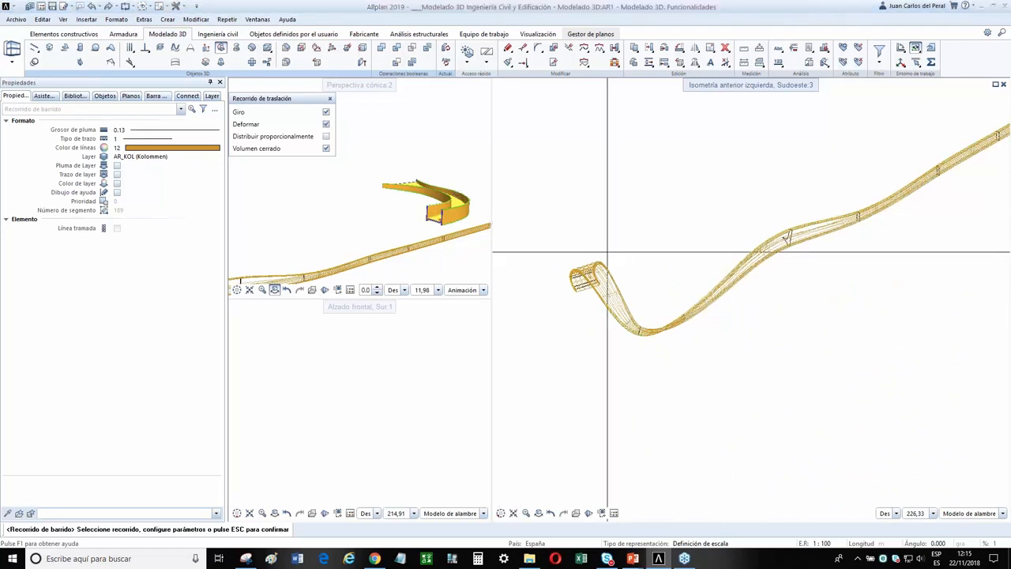
{"action": "scroll", "coordinate": [608, 253], "scroll_direction": "up", "scroll_amount": 7}
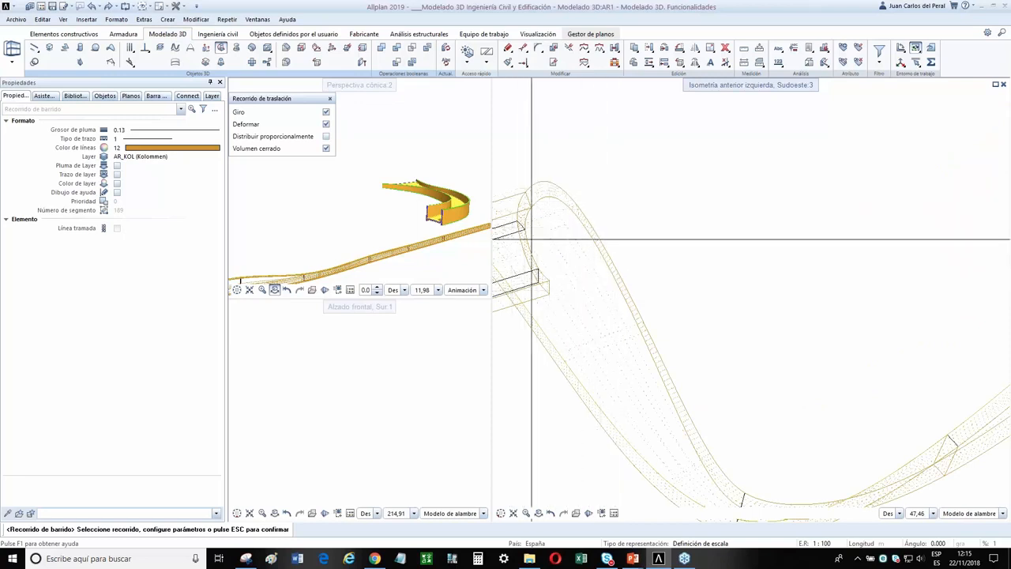
{"action": "scroll", "coordinate": [553, 291], "scroll_direction": "down", "scroll_amount": 1}
{"action": "middle_click_drag", "start_coordinate": [553, 291], "coordinate": [832, 300]}
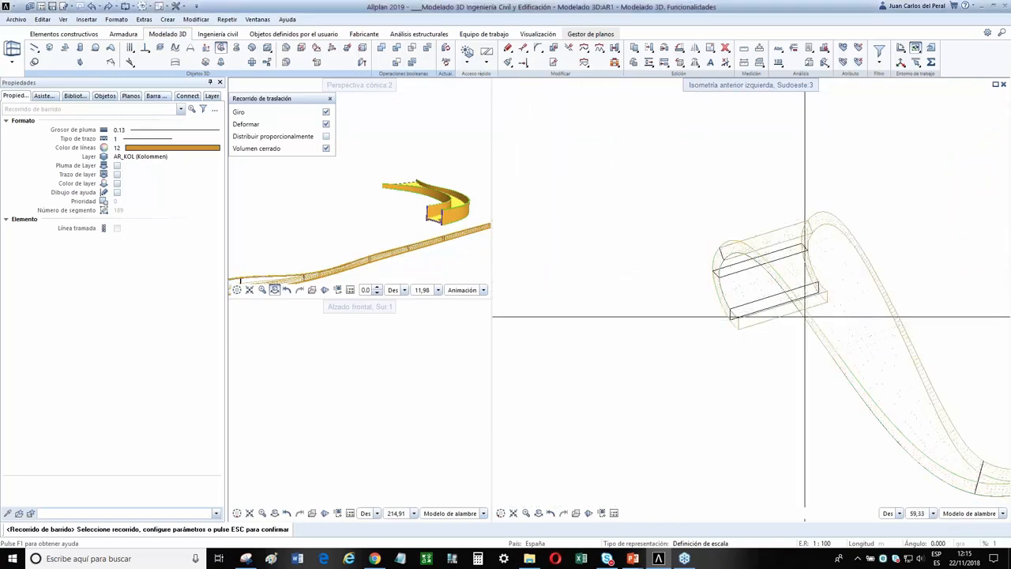
{"action": "key", "text": "Escape"}
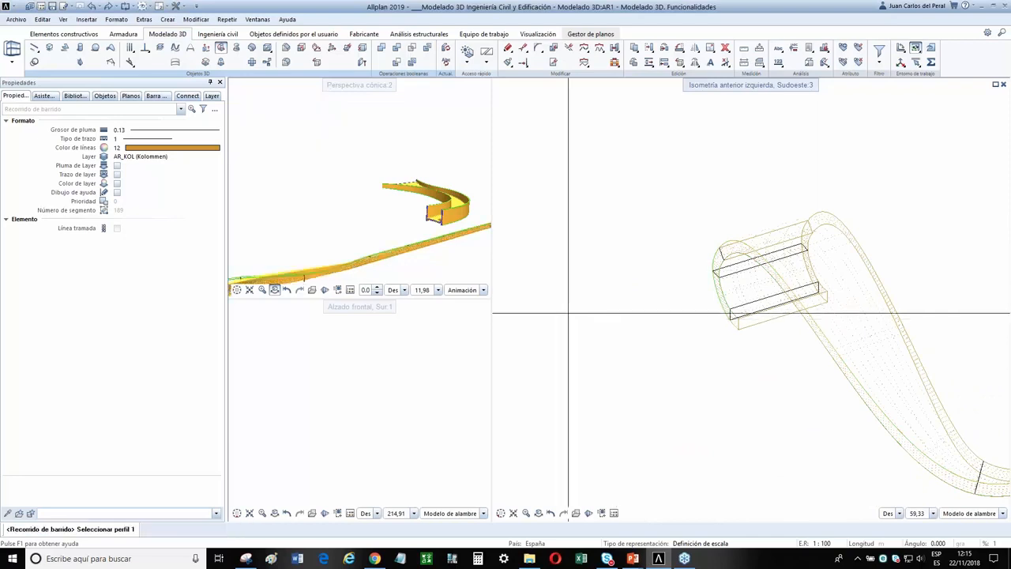
Examine the finished swept solid in the perspective view, then show all the modelled examples together in the isometric view
{"action": "scroll", "coordinate": [390, 242], "scroll_direction": "down", "scroll_amount": 1}
{"action": "mouse_move", "coordinate": [409, 249]}
{"action": "left_mouse_down"}
{"action": "mouse_move", "coordinate": [355, 230]}
{"action": "mouse_move", "coordinate": [411, 236]}
{"action": "left_mouse_up"}
{"action": "middle_click", "coordinate": [383, 227]}
{"action": "middle_click", "coordinate": [383, 228]}
{"action": "left_click_drag", "start_coordinate": [338, 170], "coordinate": [354, 174]}
{"action": "left_click_drag", "start_coordinate": [322, 172], "coordinate": [355, 189]}
{"action": "scroll", "coordinate": [331, 187], "scroll_direction": "up", "scroll_amount": 4}
{"action": "scroll", "coordinate": [335, 181], "scroll_direction": "up", "scroll_amount": 8}
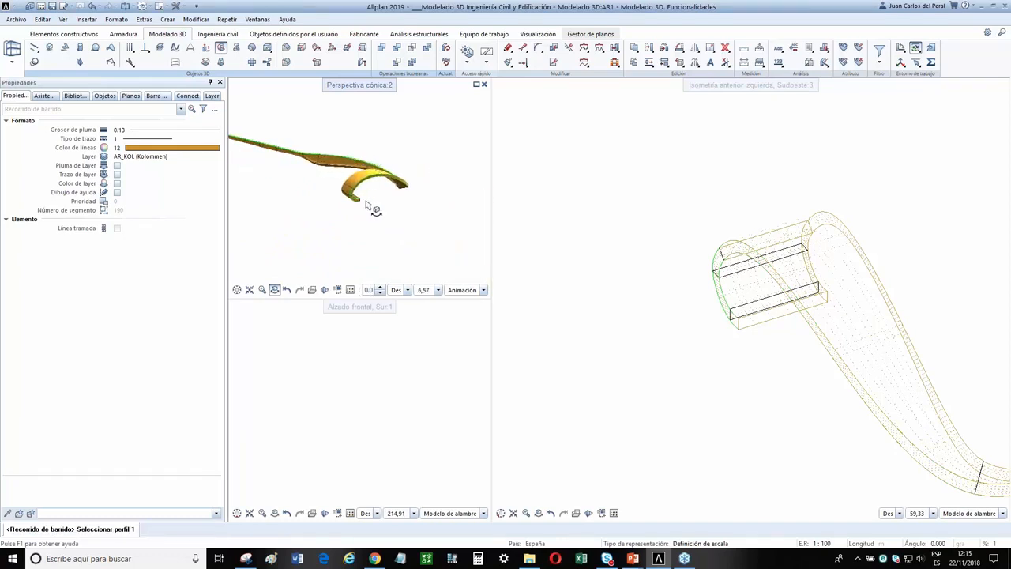
{"action": "scroll", "coordinate": [743, 301], "scroll_direction": "down", "scroll_amount": 11}
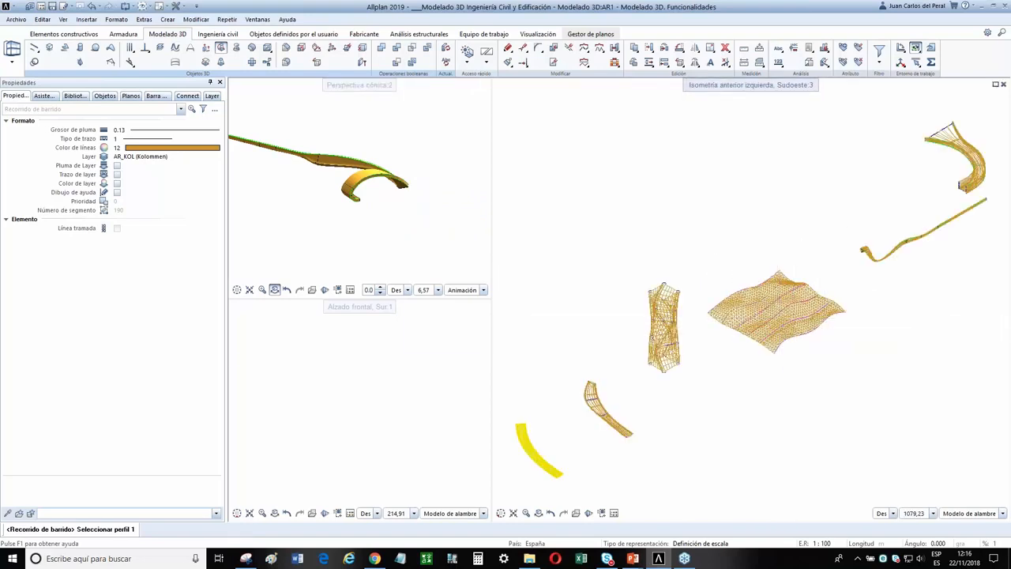
Switch to the drawing file AR2 - Modelado 3D. Modificaciones and bring its surface, cube and cylinder into view
{"action": "left_click", "coordinate": [633, 558]}
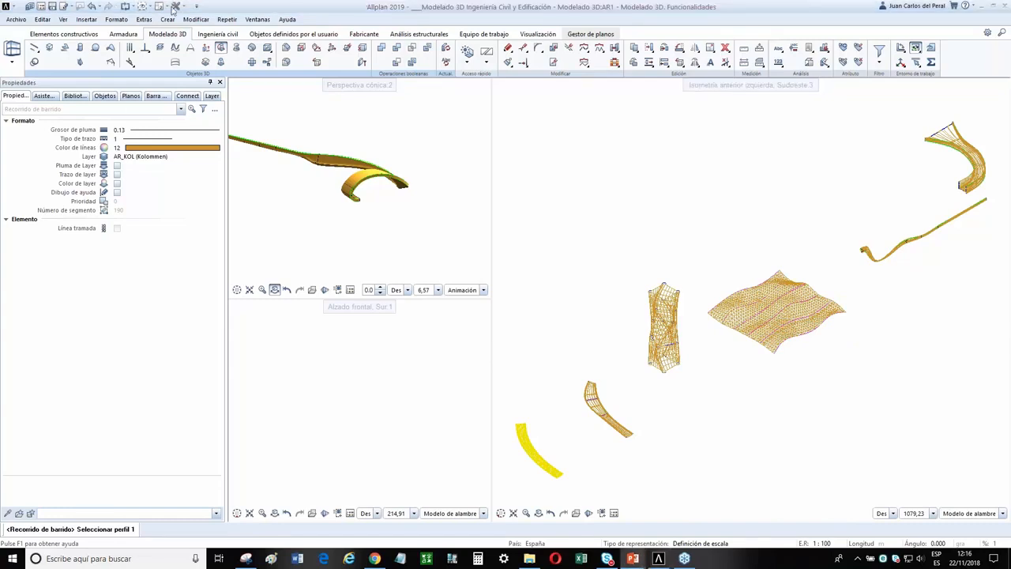
{"action": "left_click", "coordinate": [39, 10]}
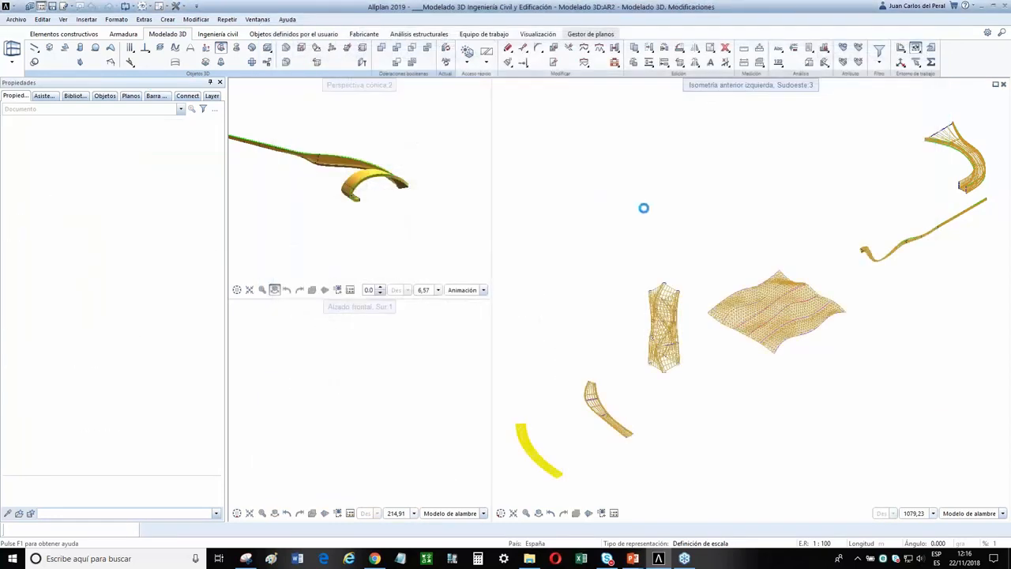
{"action": "scroll", "coordinate": [743, 273], "scroll_direction": "down", "scroll_amount": 2}
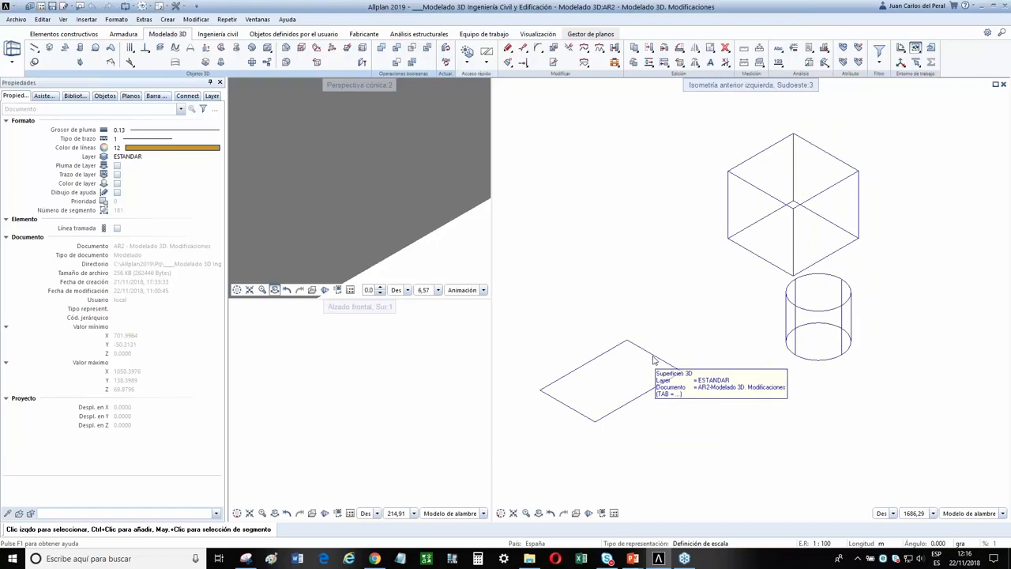
Select the flat rectangular 3D surface and set its long side to 90 m
{"action": "left_click", "coordinate": [653, 358]}
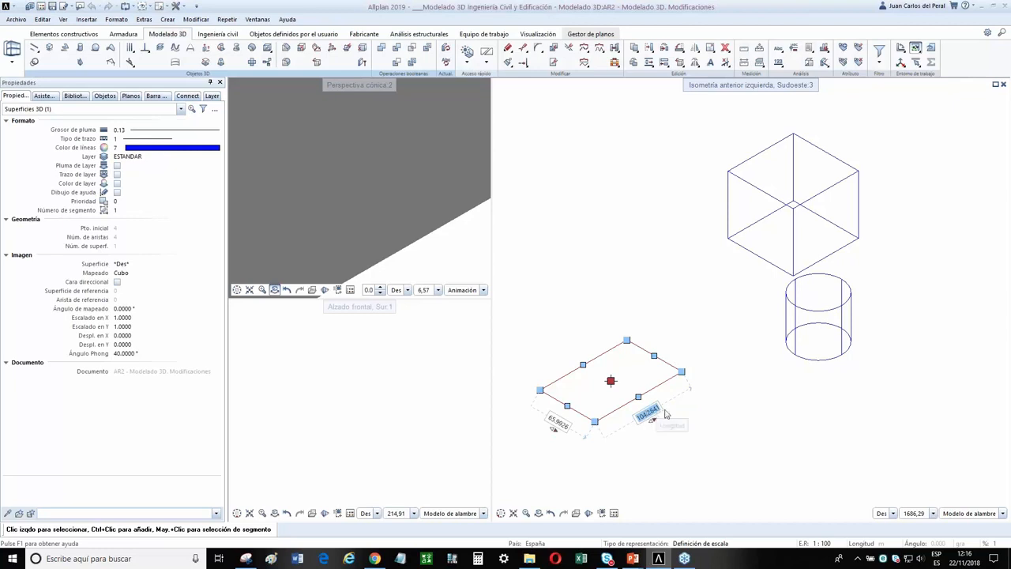
{"action": "left_click", "coordinate": [664, 411]}
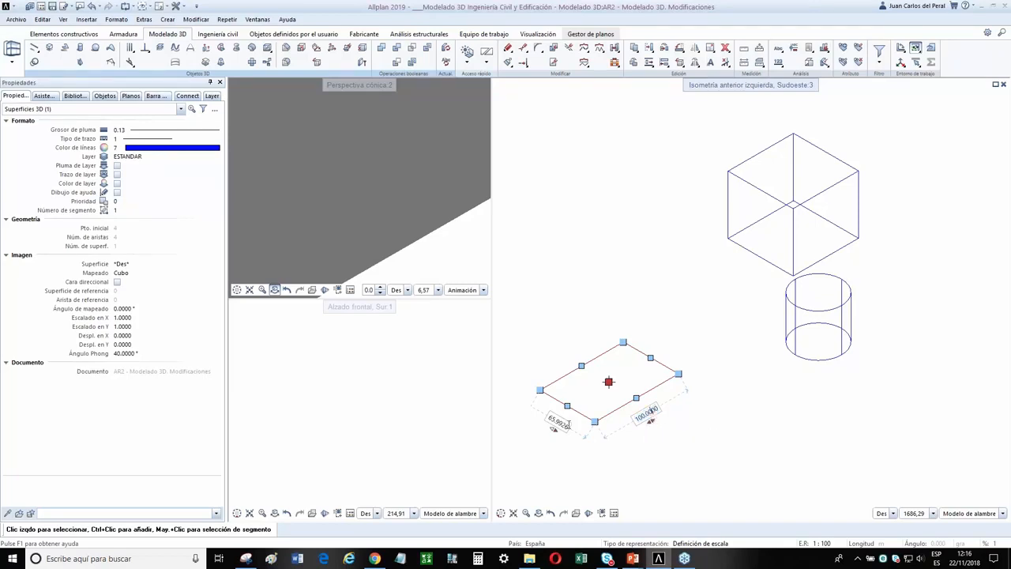
{"action": "type", "text": "90"}
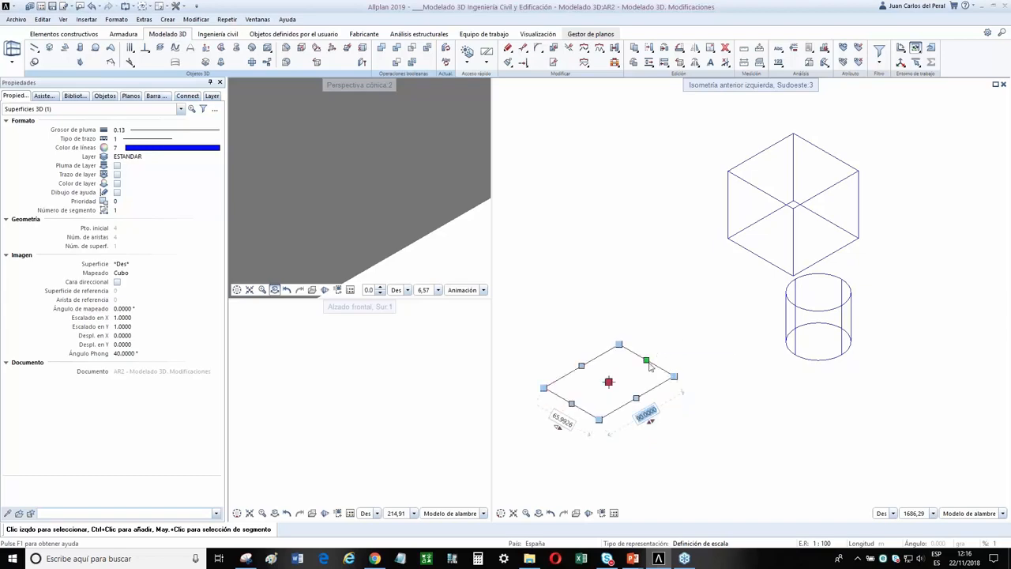
Insert a point inside the flat surface, place it about 47.5 m directly above a corner, and inspect the result in perspective
{"action": "mouse_move", "coordinate": [650, 366]}
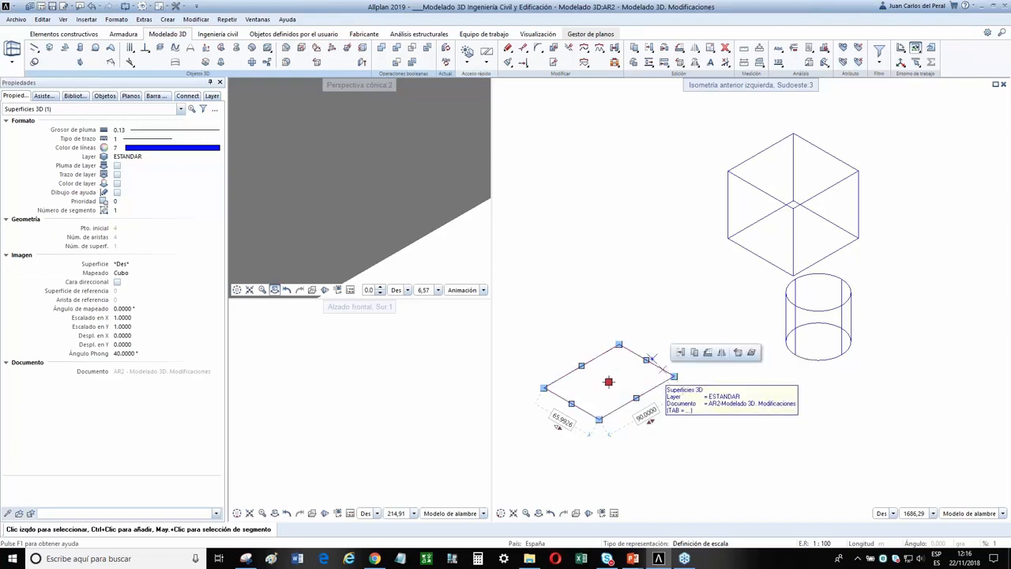
{"action": "key", "text": "Escape"}
{"action": "left_click", "coordinate": [621, 378]}
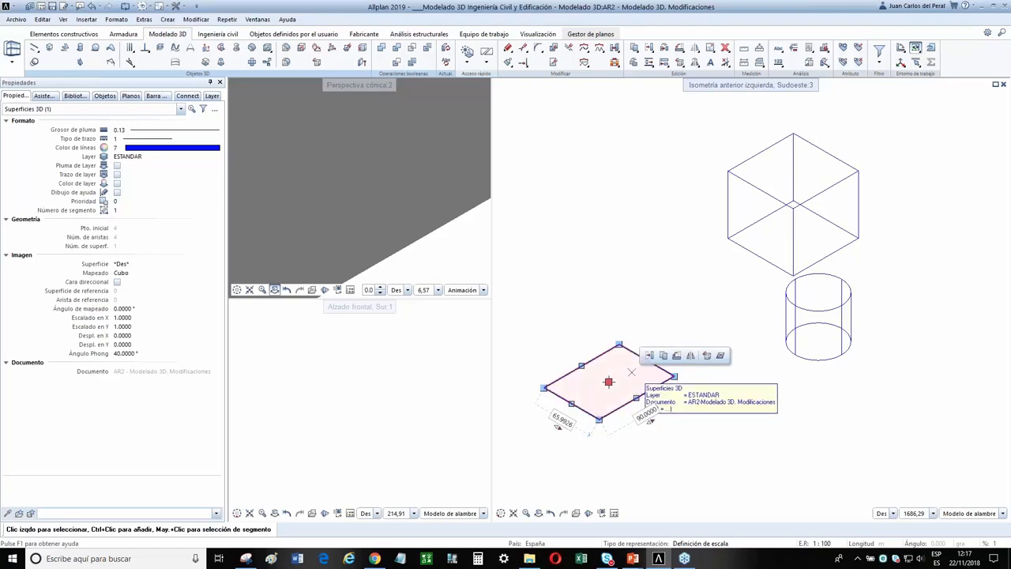
{"action": "left_click", "coordinate": [721, 357]}
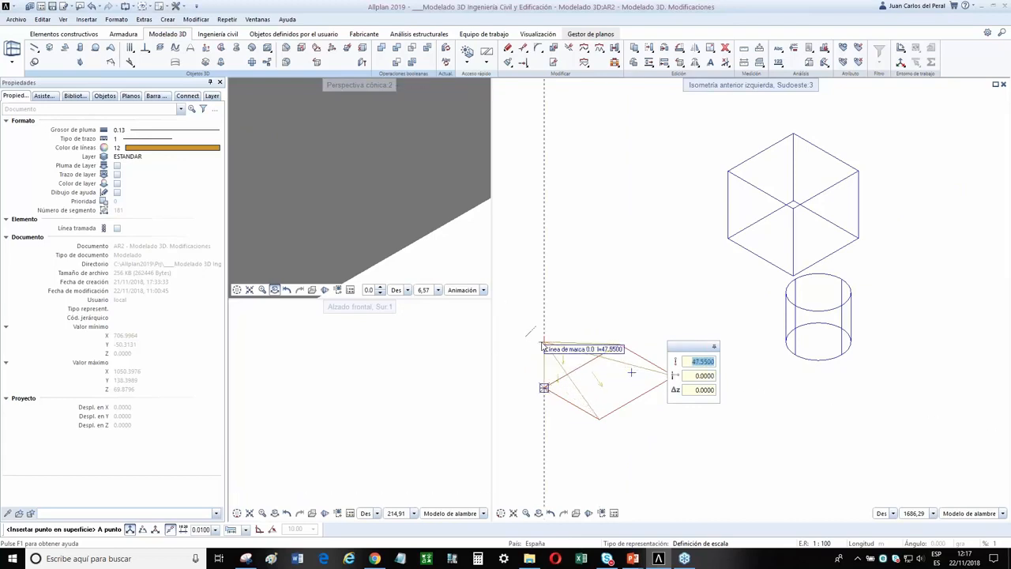
{"action": "left_click", "coordinate": [543, 344]}
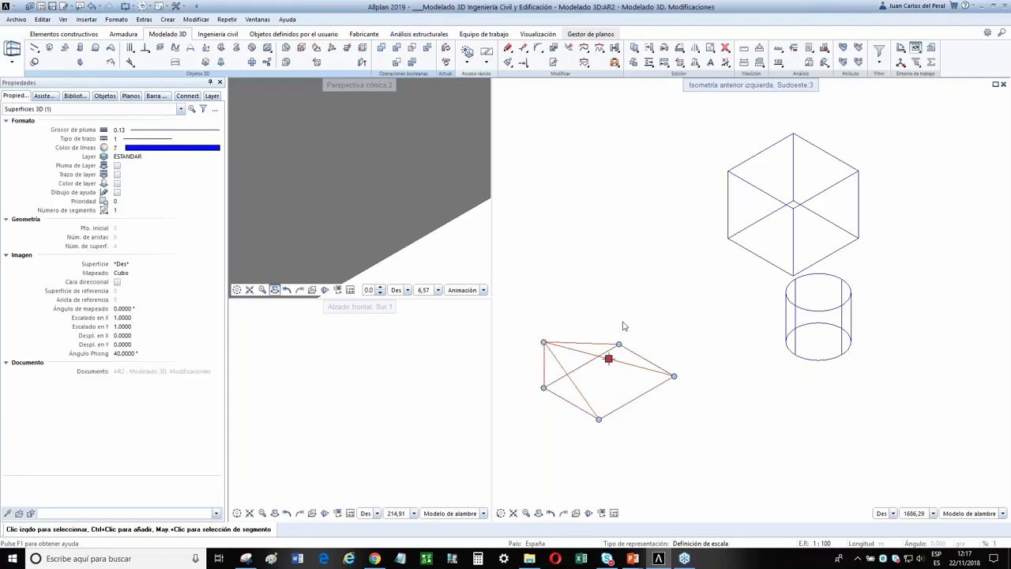
{"action": "scroll", "coordinate": [622, 326], "scroll_direction": "down", "scroll_amount": 2}
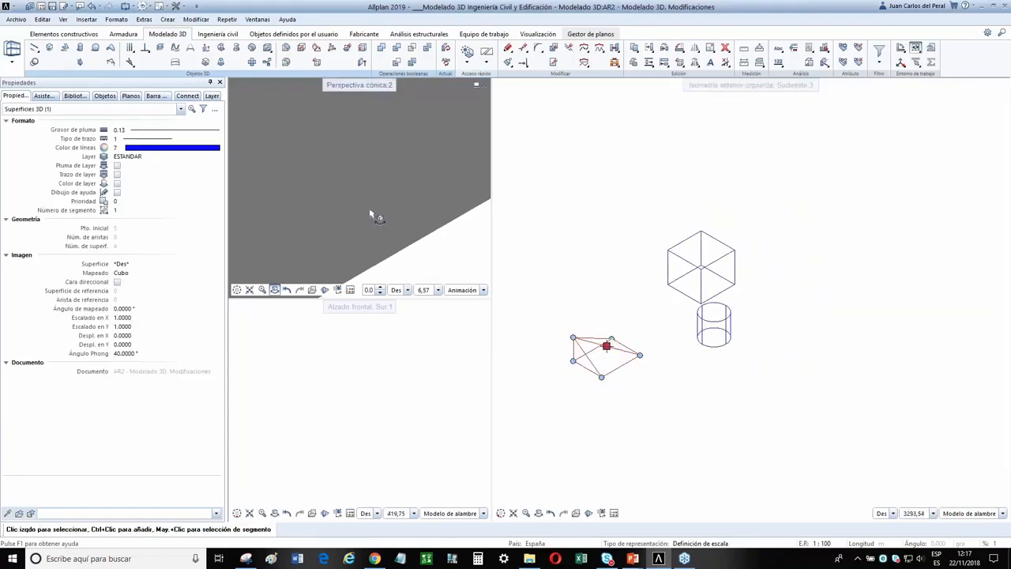
{"action": "scroll", "coordinate": [375, 218], "scroll_direction": "down", "scroll_amount": 5}
{"action": "scroll", "coordinate": [423, 229], "scroll_direction": "up", "scroll_amount": 5}
{"action": "scroll", "coordinate": [417, 213], "scroll_direction": "down", "scroll_amount": 4}
{"action": "left_click_drag", "start_coordinate": [320, 213], "coordinate": [411, 197]}
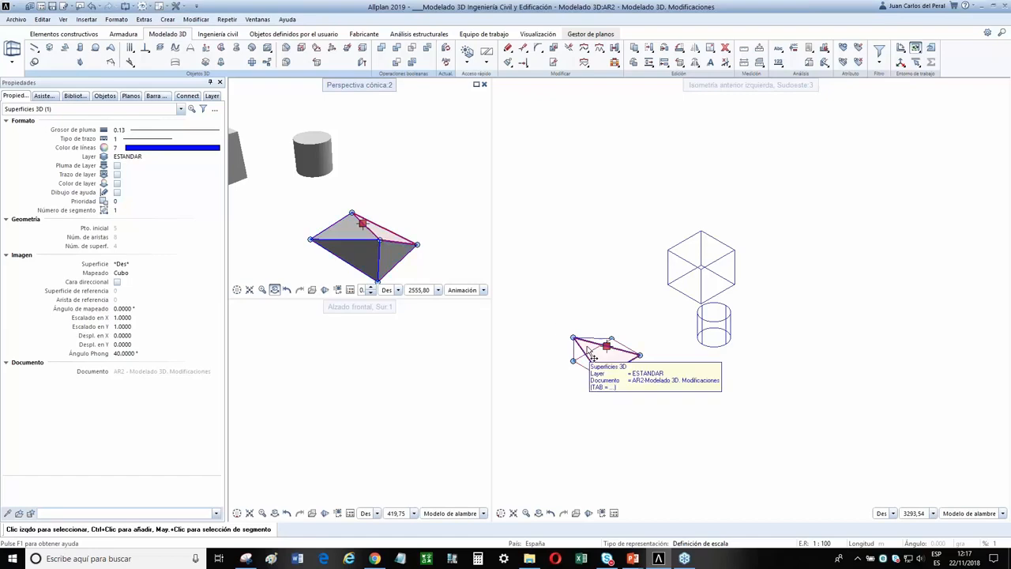
{"action": "key", "text": "Escape"}
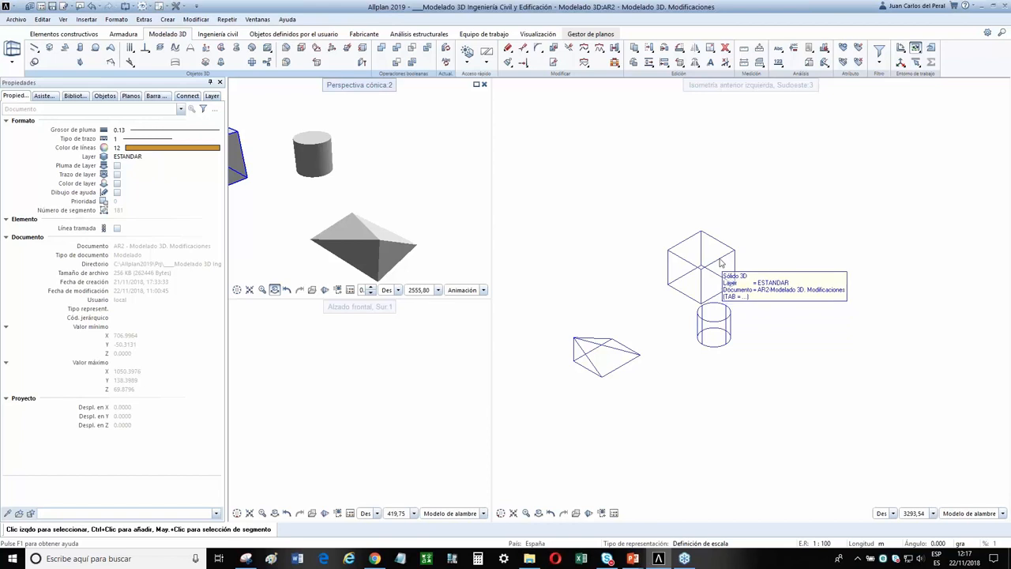
Select the cylinder and enlarge its radius to about 49.6 m using its rim handle
{"action": "middle_click_drag", "start_coordinate": [724, 266], "coordinate": [599, 350]}
{"action": "scroll", "coordinate": [584, 348], "scroll_direction": "down", "scroll_amount": 2}
{"action": "scroll", "coordinate": [598, 350], "scroll_direction": "up", "scroll_amount": 7}
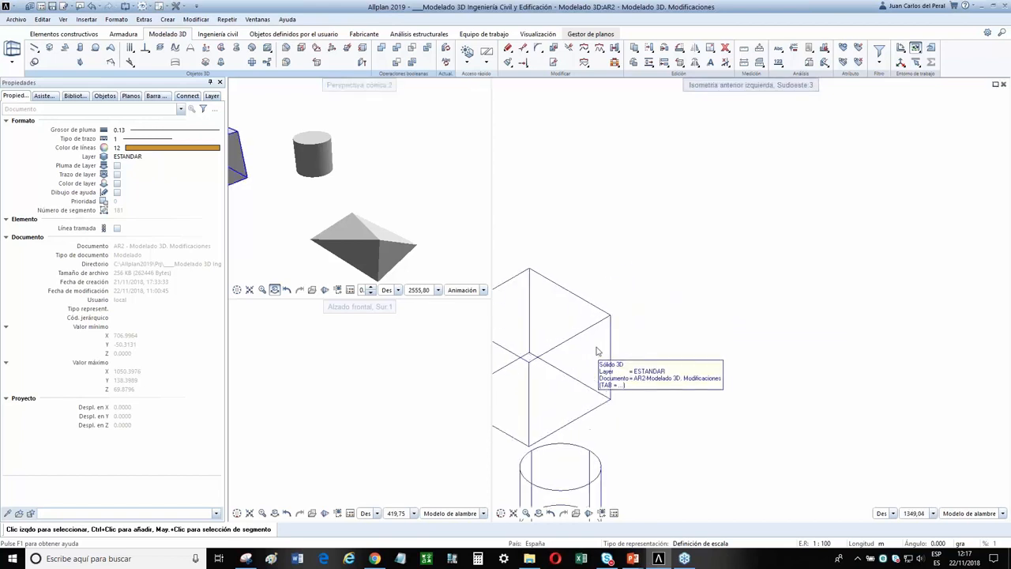
{"action": "scroll", "coordinate": [677, 353], "scroll_direction": "down", "scroll_amount": 2}
{"action": "middle_click_drag", "start_coordinate": [675, 354], "coordinate": [724, 296]}
{"action": "scroll", "coordinate": [688, 363], "scroll_direction": "down", "scroll_amount": 3}
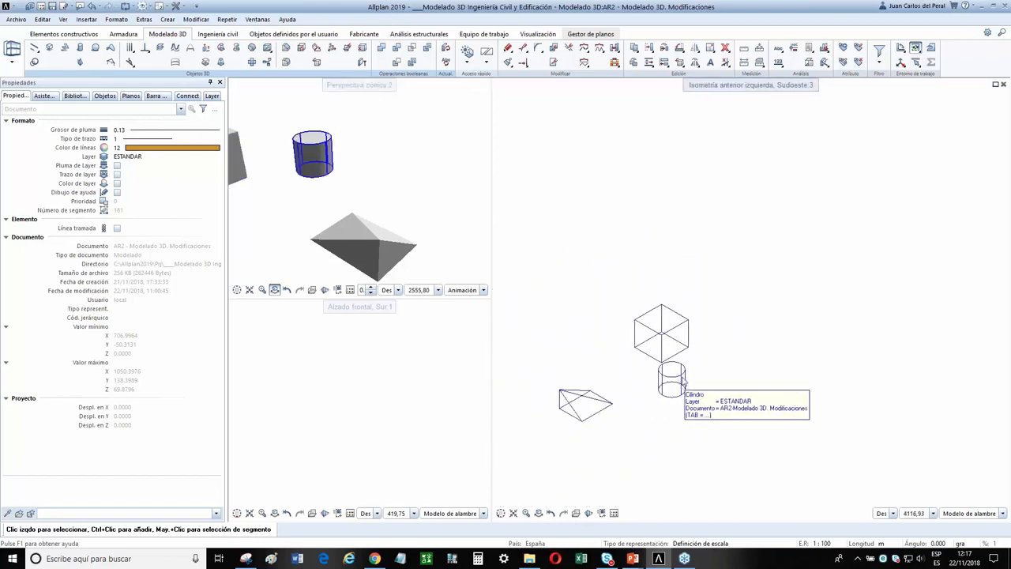
{"action": "left_click", "coordinate": [678, 381]}
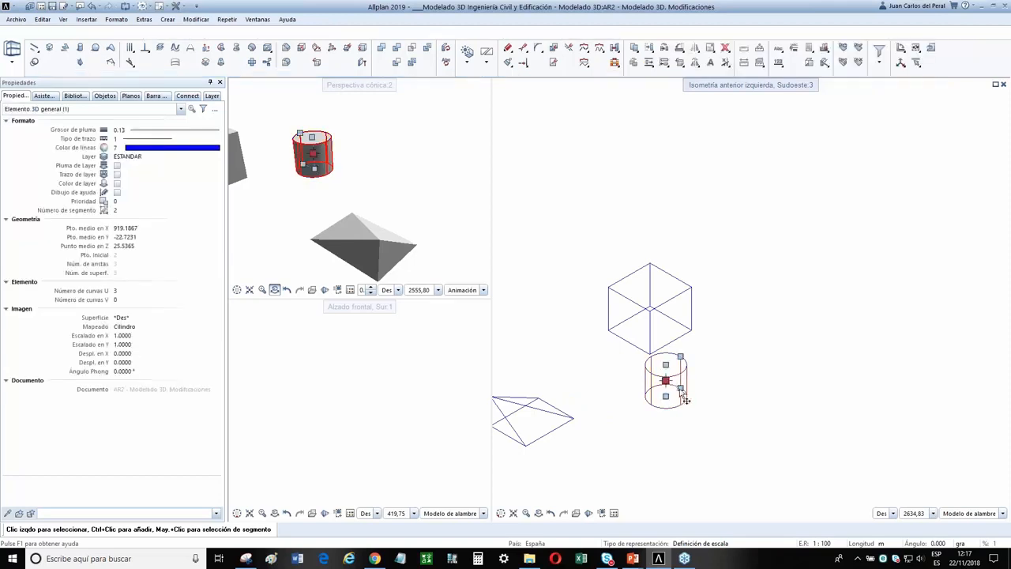
{"action": "scroll", "coordinate": [680, 363], "scroll_direction": "up", "scroll_amount": 1}
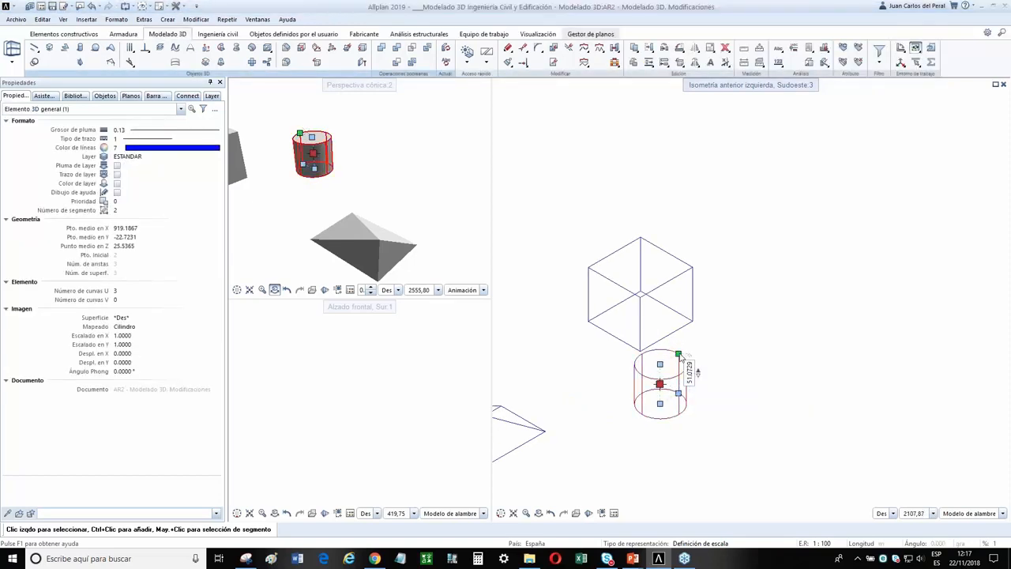
{"action": "left_click", "coordinate": [678, 355]}
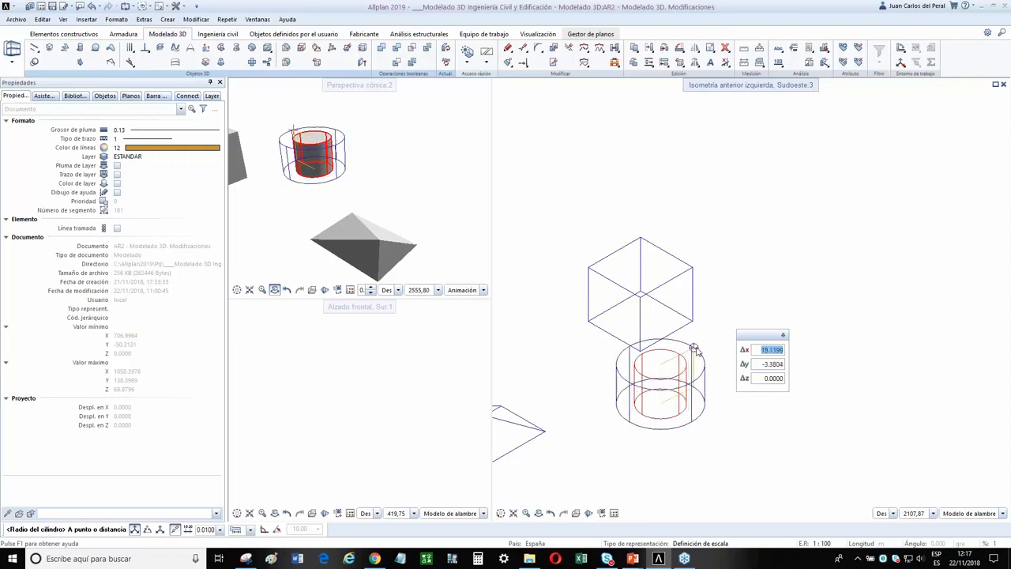
{"action": "left_click", "coordinate": [692, 347]}
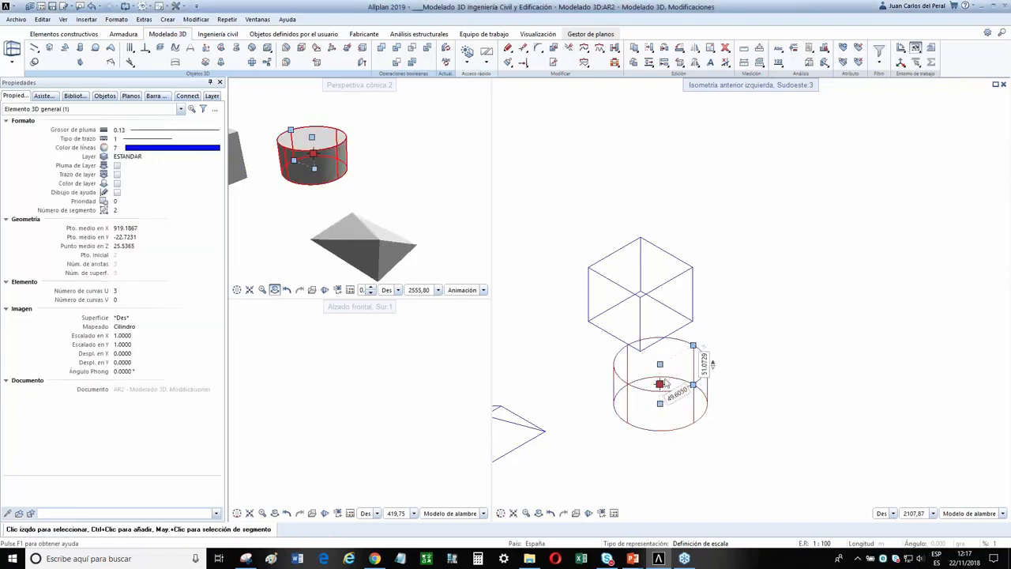
Stretch the cylinder's top face vertically to give a total height of about 202.5 m
{"action": "left_click", "coordinate": [660, 365]}
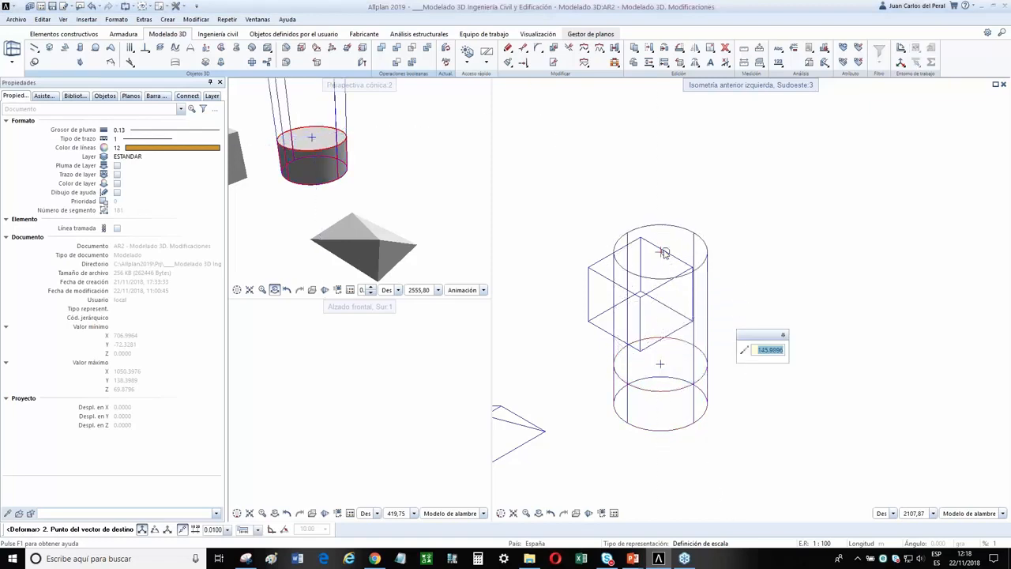
{"action": "left_click", "coordinate": [669, 248]}
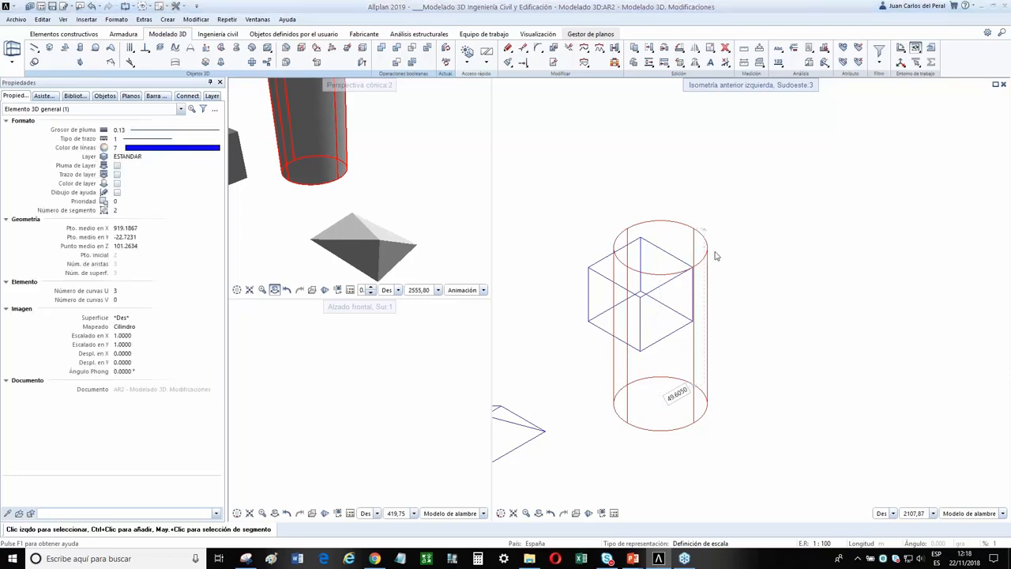
{"action": "key", "text": "Escape"}
Rotate the cylinder by 30° about an axis running across the diameter of its base
{"action": "left_click", "coordinate": [683, 224]}
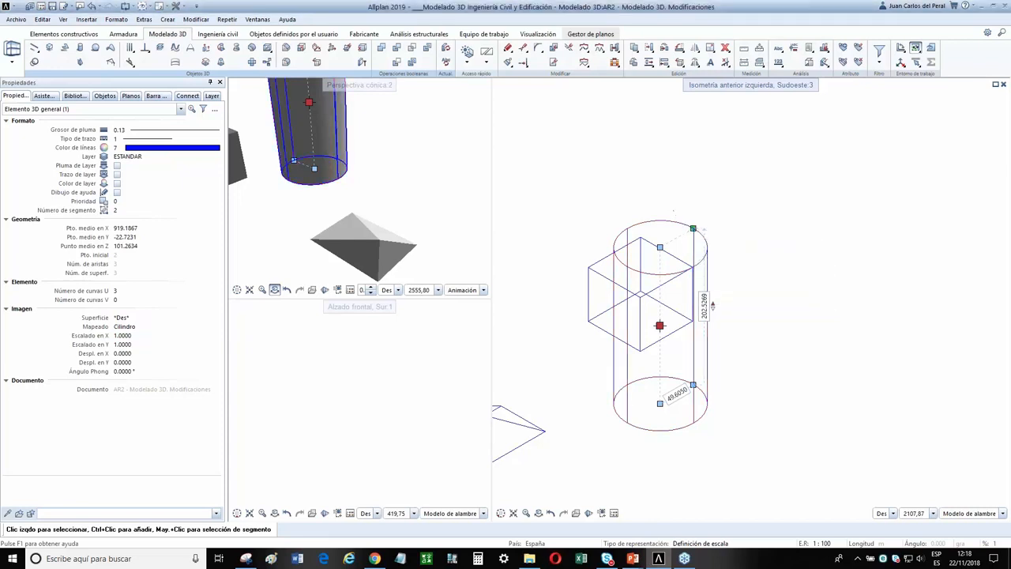
{"action": "left_click", "coordinate": [693, 228]}
{"action": "left_click", "coordinate": [770, 212]}
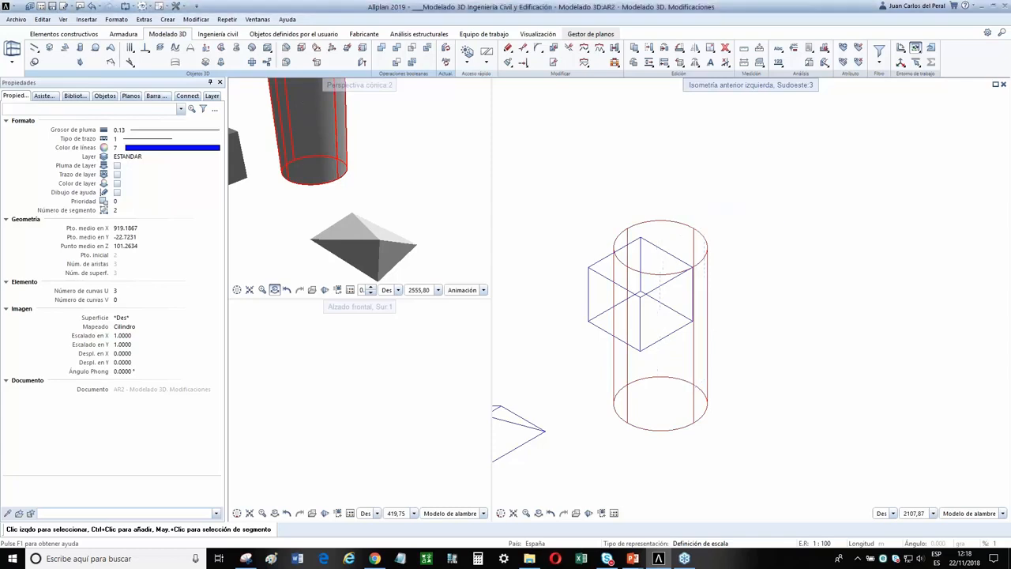
{"action": "left_click", "coordinate": [627, 424]}
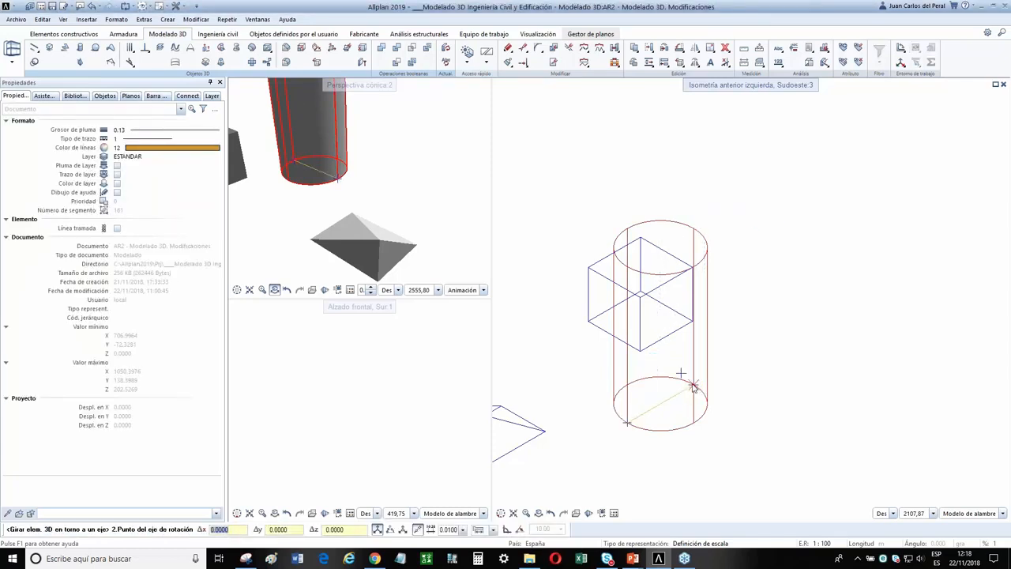
{"action": "left_click", "coordinate": [693, 387]}
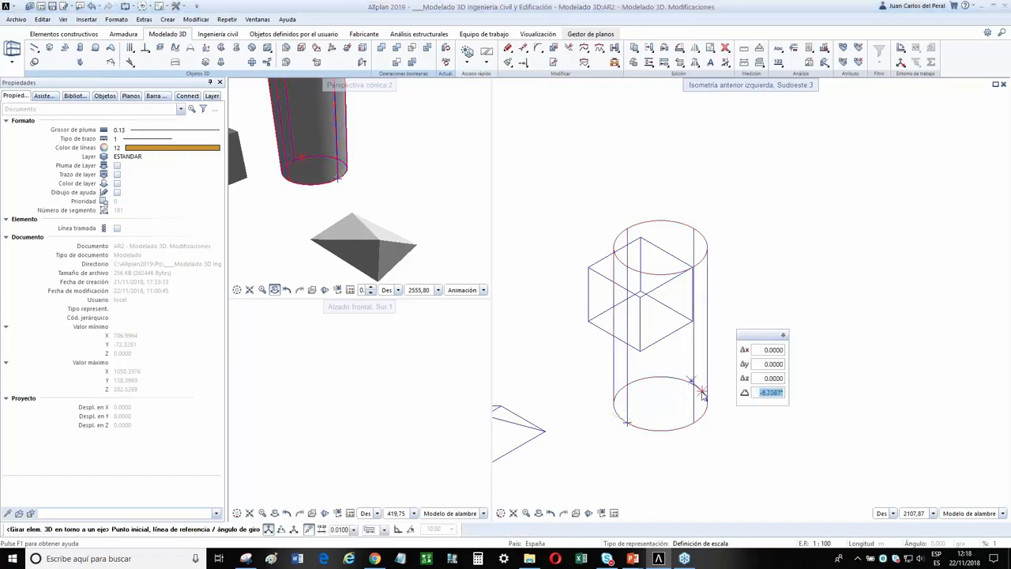
{"action": "left_click", "coordinate": [701, 383]}
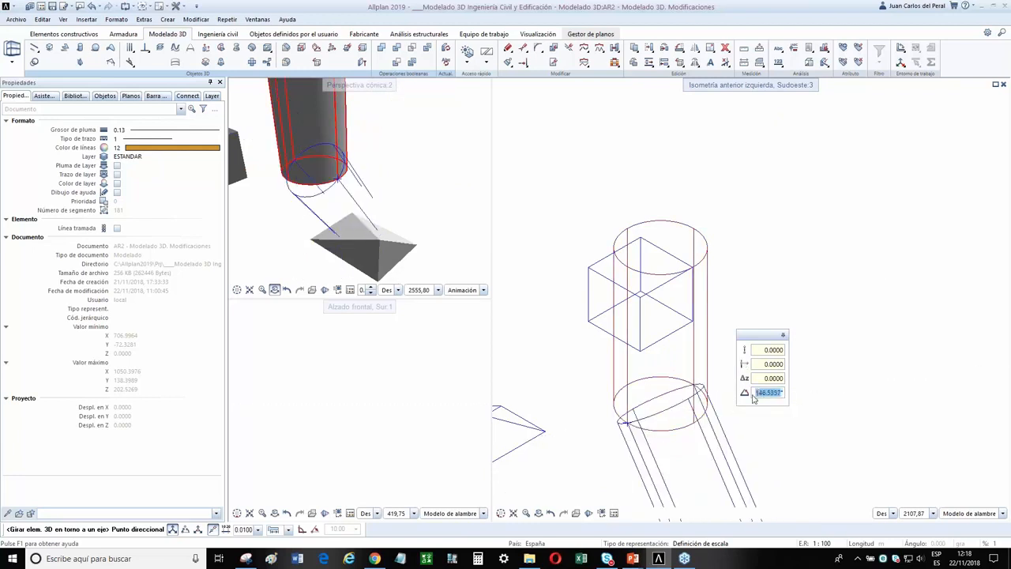
{"action": "type", "text": "30.0000"}
{"action": "key", "text": "Return"}
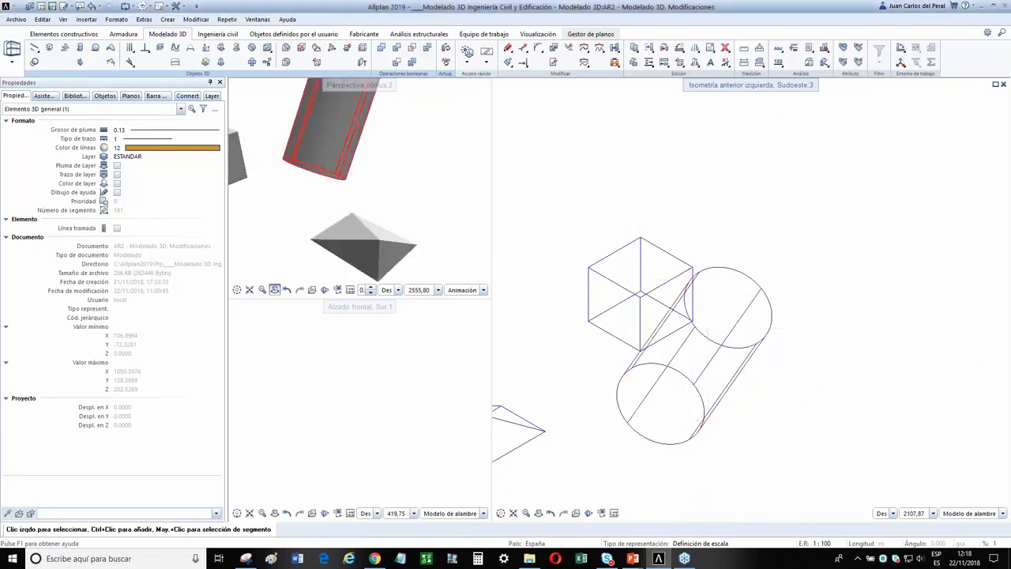
Show the model in the front-right southeast isometric view and round the cube's back-left upper edge with a 3 m radius
{"action": "left_click", "coordinate": [628, 340]}
{"action": "middle_click_drag", "start_coordinate": [628, 339], "coordinate": [602, 376]}
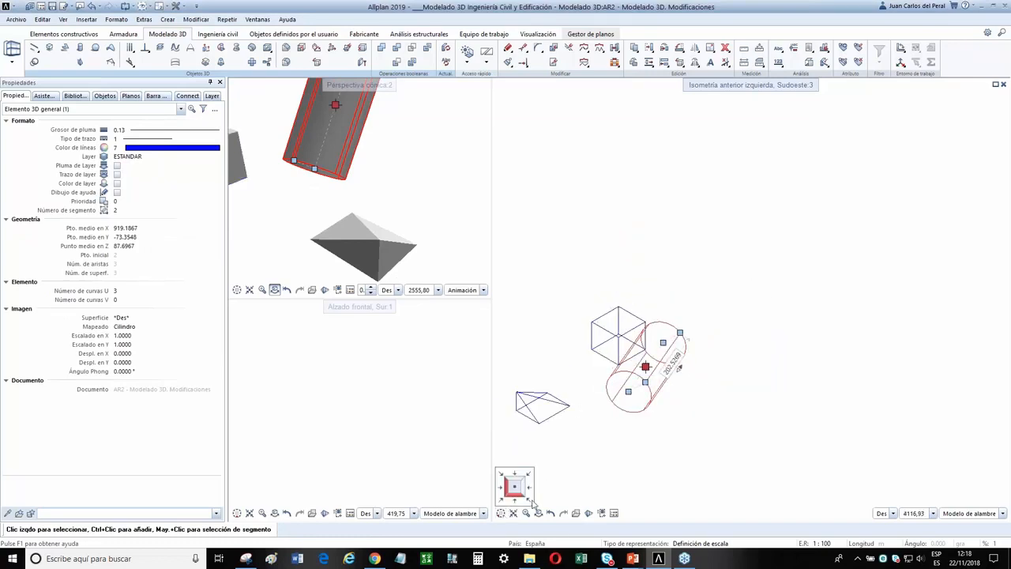
{"action": "left_click", "coordinate": [533, 503]}
{"action": "key", "text": "Escape"}
{"action": "scroll", "coordinate": [775, 334], "scroll_direction": "down", "scroll_amount": 1}
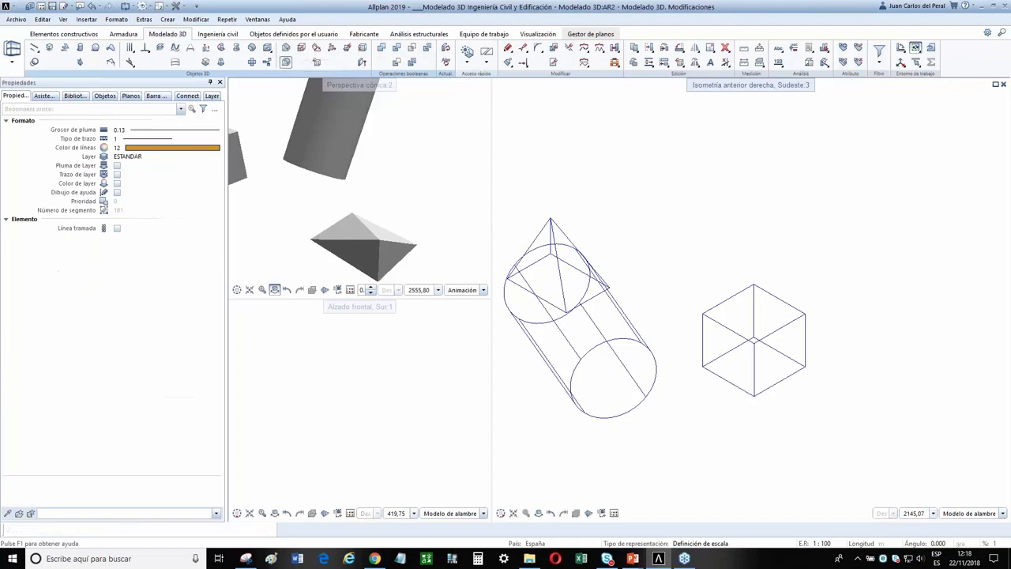
{"action": "left_click", "coordinate": [287, 64]}
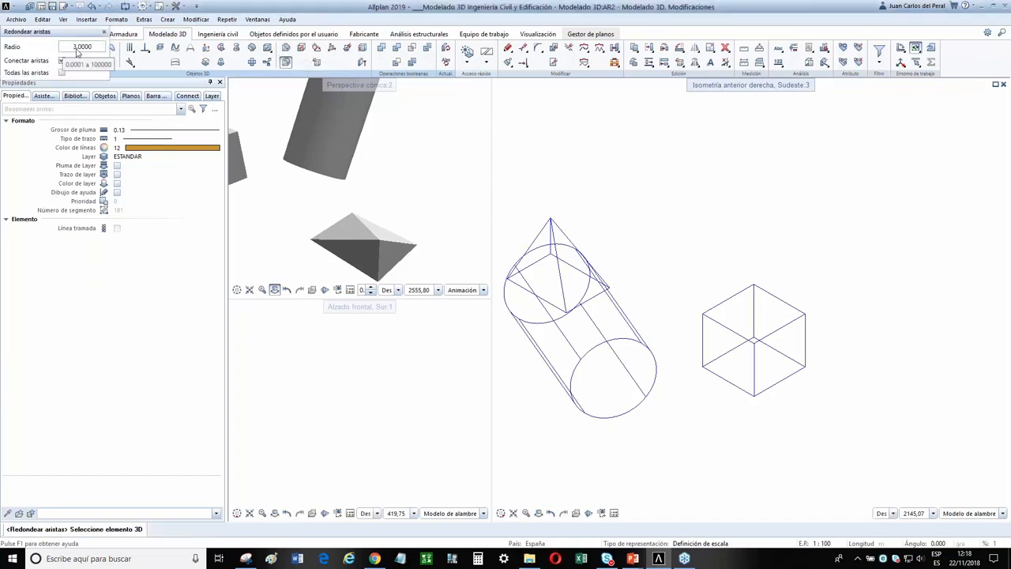
{"action": "scroll", "coordinate": [733, 310], "scroll_direction": "up", "scroll_amount": 2}
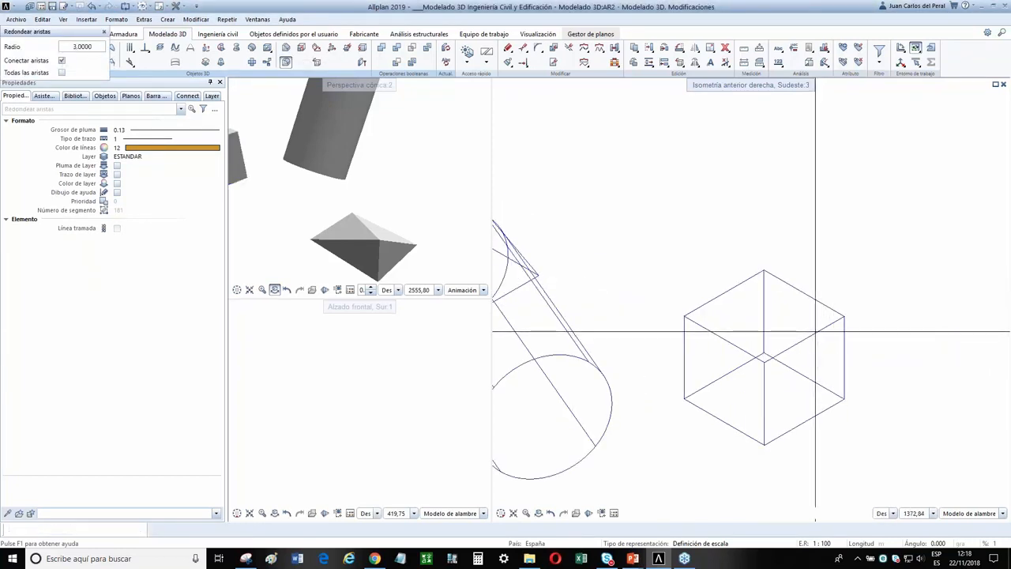
{"action": "left_click", "coordinate": [794, 360]}
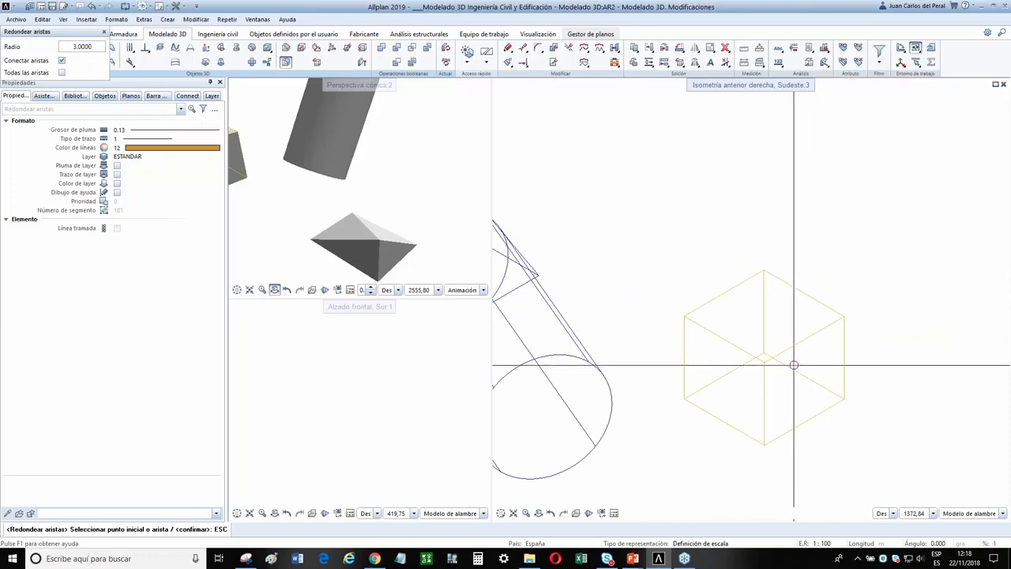
{"action": "left_click", "coordinate": [708, 301]}
Enlarge the radius of the edge rounding to about 22.26 m using its handle
{"action": "scroll", "coordinate": [711, 298], "scroll_direction": "up", "scroll_amount": 4}
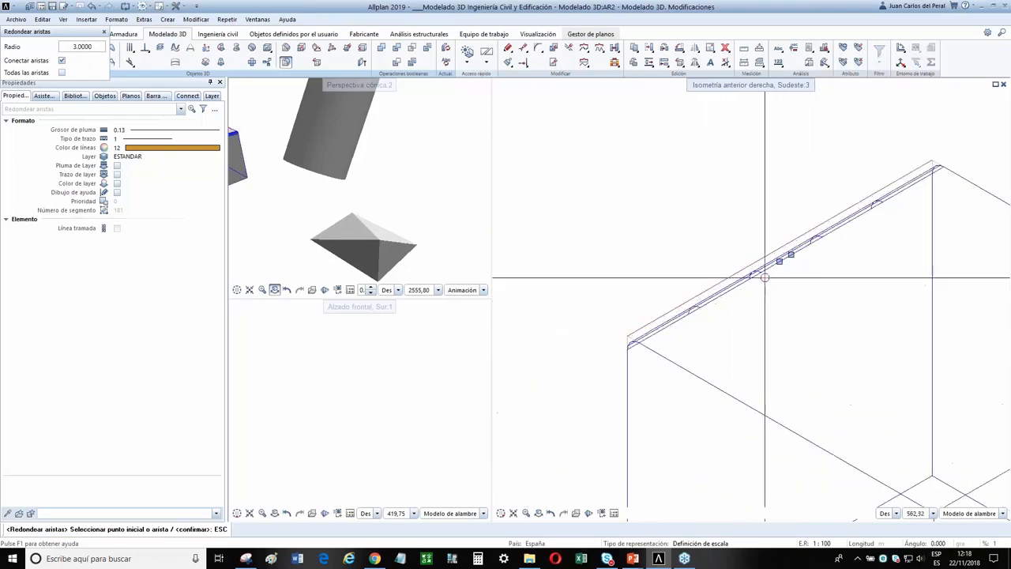
{"action": "scroll", "coordinate": [765, 277], "scroll_direction": "up", "scroll_amount": 5}
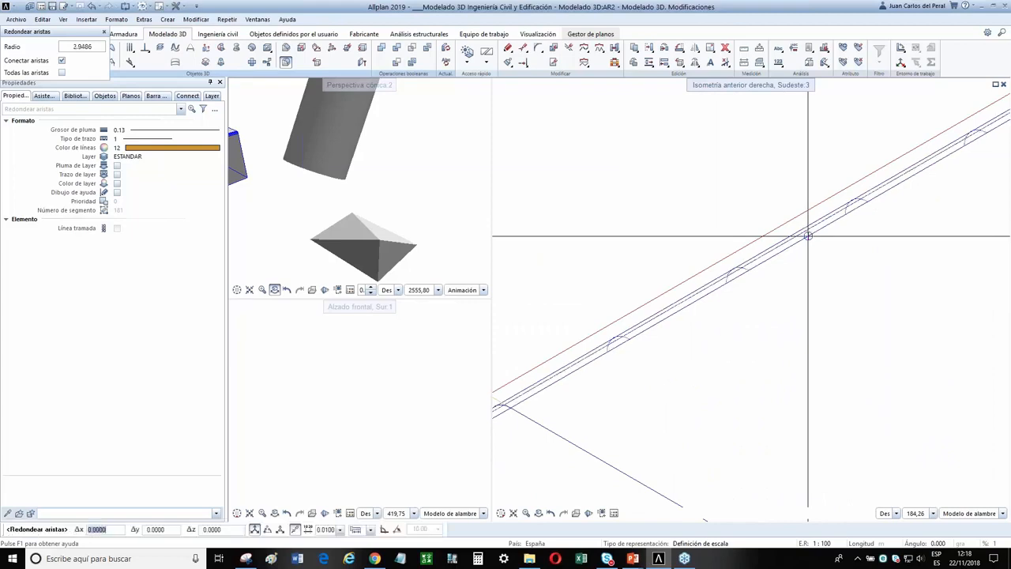
{"action": "middle_click_drag", "start_coordinate": [870, 316], "coordinate": [717, 234]}
{"action": "scroll", "coordinate": [718, 234], "scroll_direction": "down", "scroll_amount": 1}
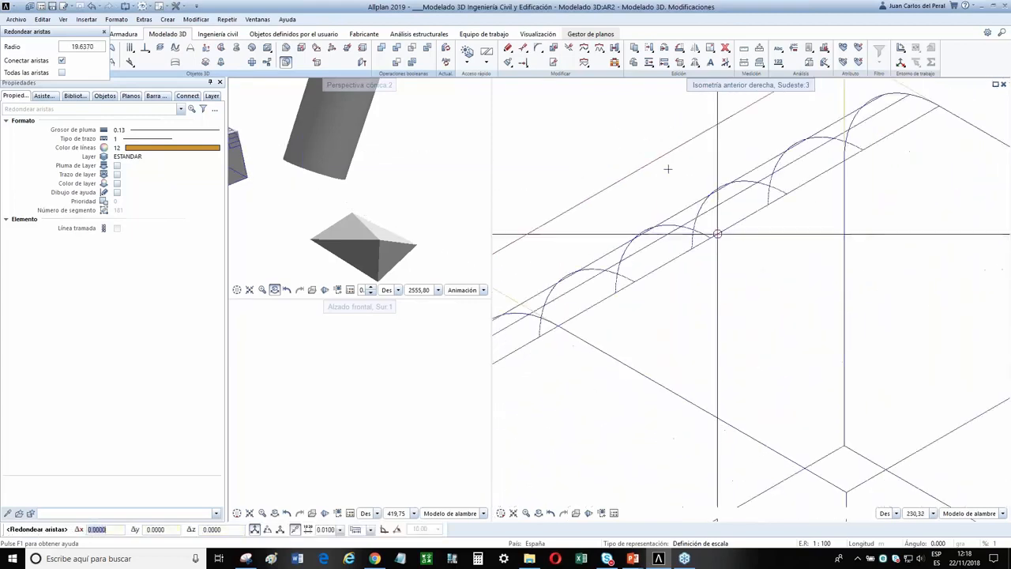
{"action": "scroll", "coordinate": [751, 237], "scroll_direction": "up", "scroll_amount": 2}
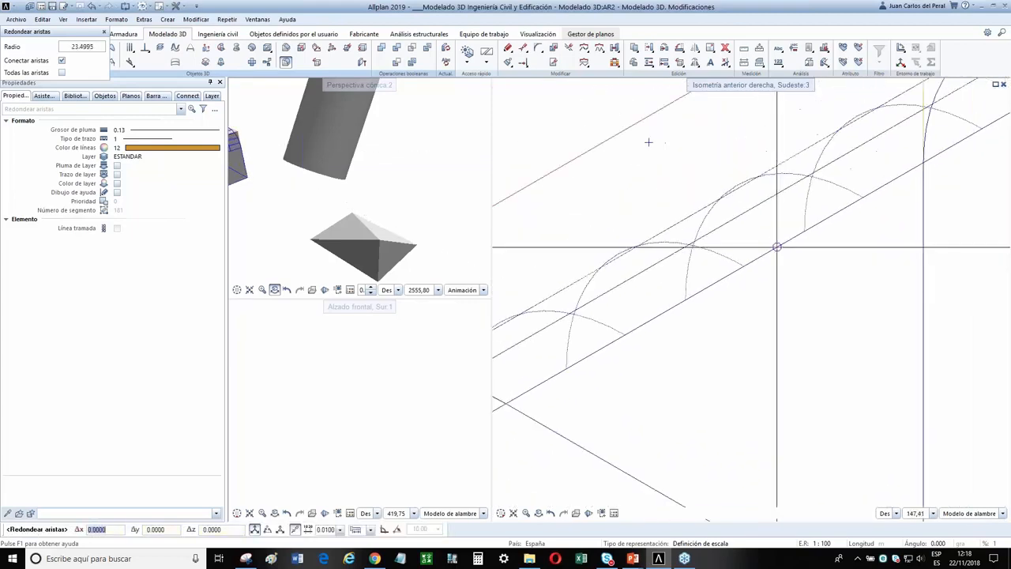
{"action": "scroll", "coordinate": [647, 144], "scroll_direction": "down", "scroll_amount": 1}
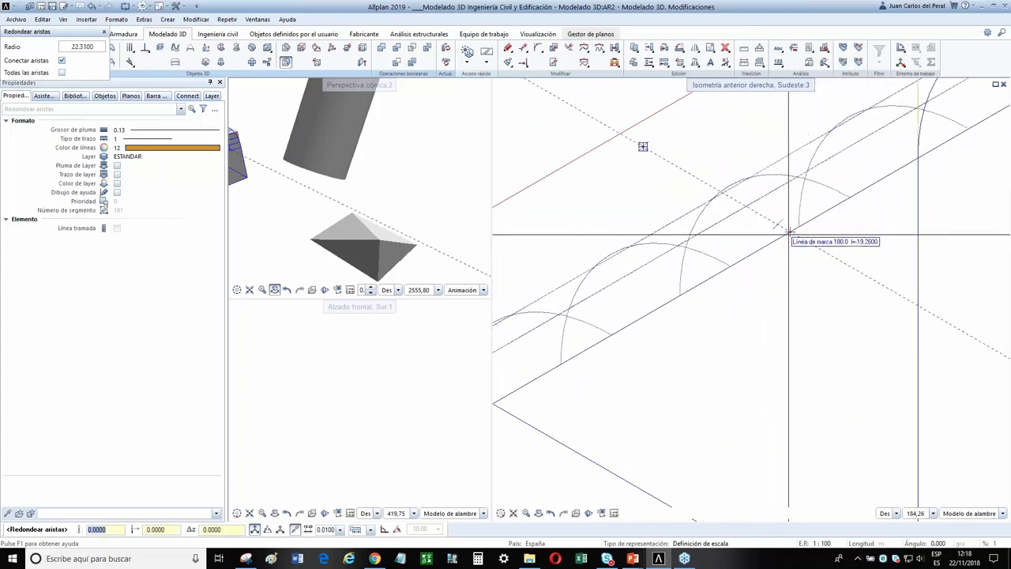
{"action": "left_click", "coordinate": [790, 232]}
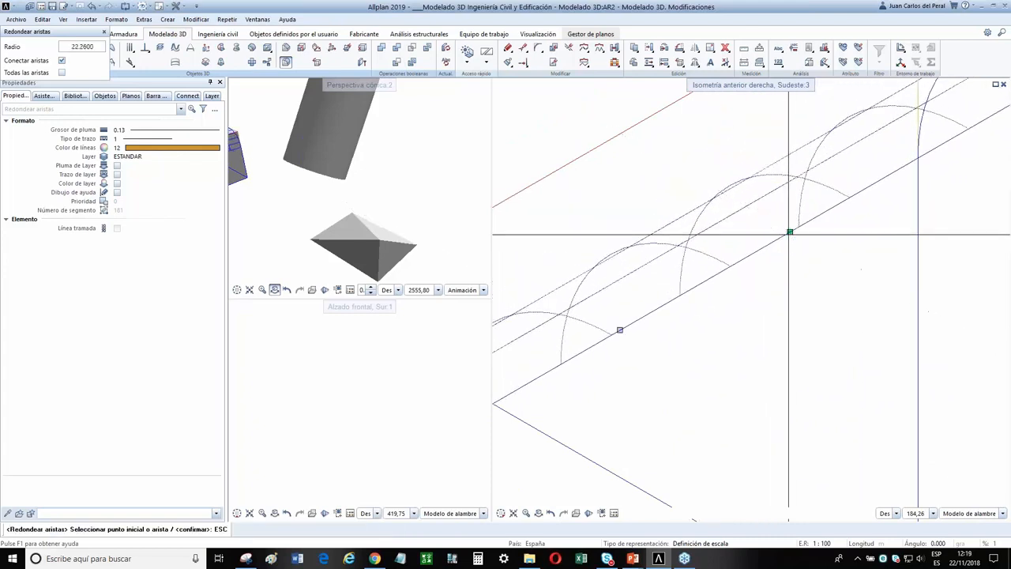
Set the rounding radius to 5 m and add the cube's front-left upper edge to the rounding
{"action": "left_click", "coordinate": [87, 47]}
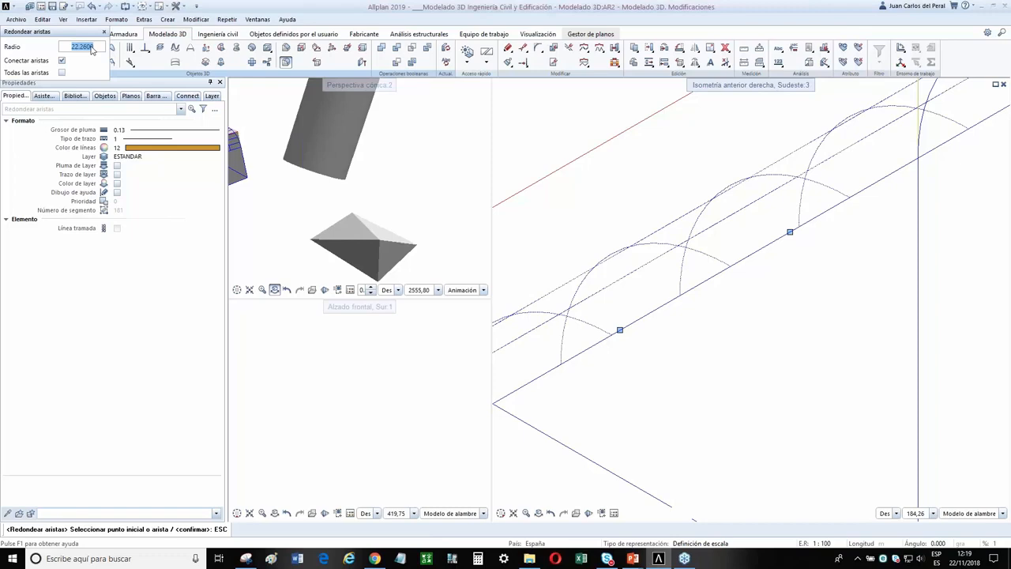
{"action": "type", "text": "5"}
{"action": "key", "text": "Return"}
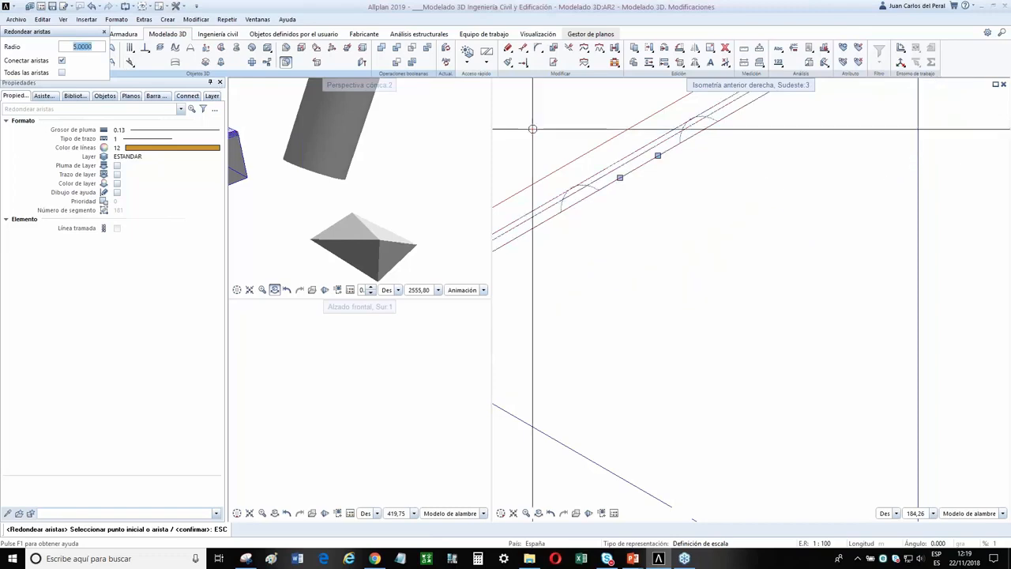
{"action": "scroll", "coordinate": [713, 303], "scroll_direction": "down", "scroll_amount": 3}
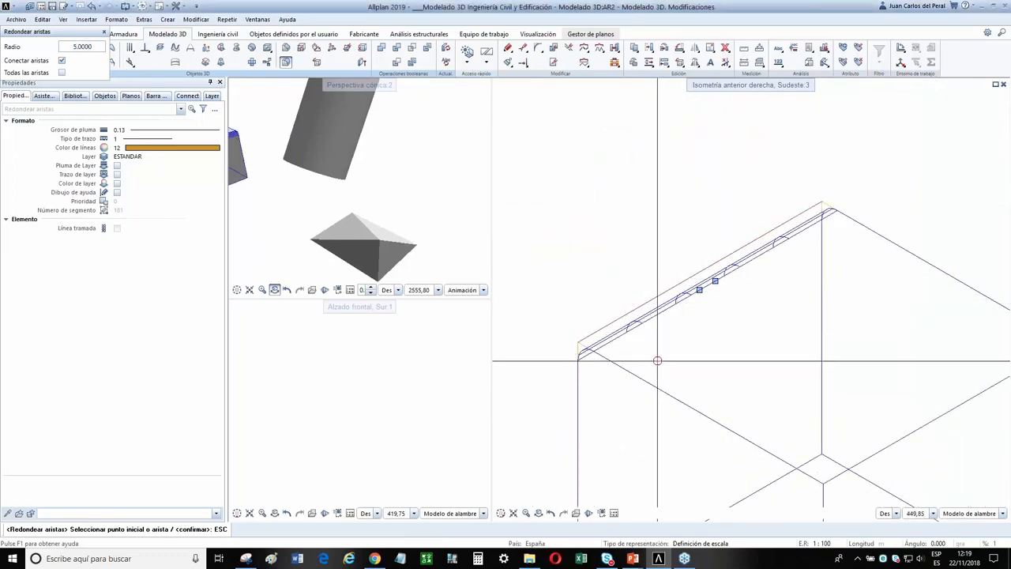
{"action": "left_click", "coordinate": [669, 397]}
{"action": "left_click", "coordinate": [668, 397]}
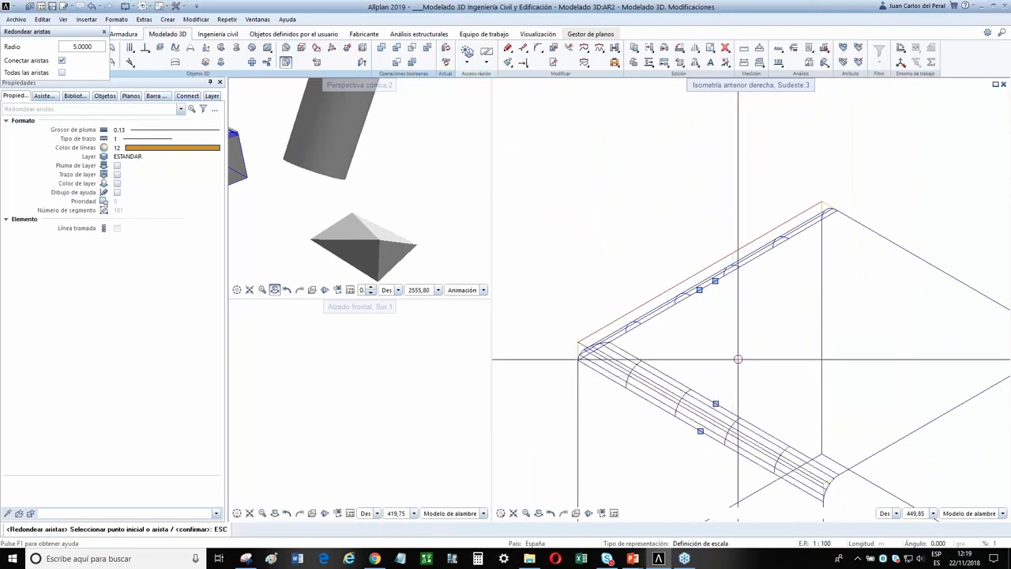
Adjust the rounding radius to about 6.74 m with its handle, add the cube's two remaining upper edges, and apply the rounding
{"action": "middle_click_drag", "start_coordinate": [838, 319], "coordinate": [732, 334]}
{"action": "left_click", "coordinate": [609, 420]}
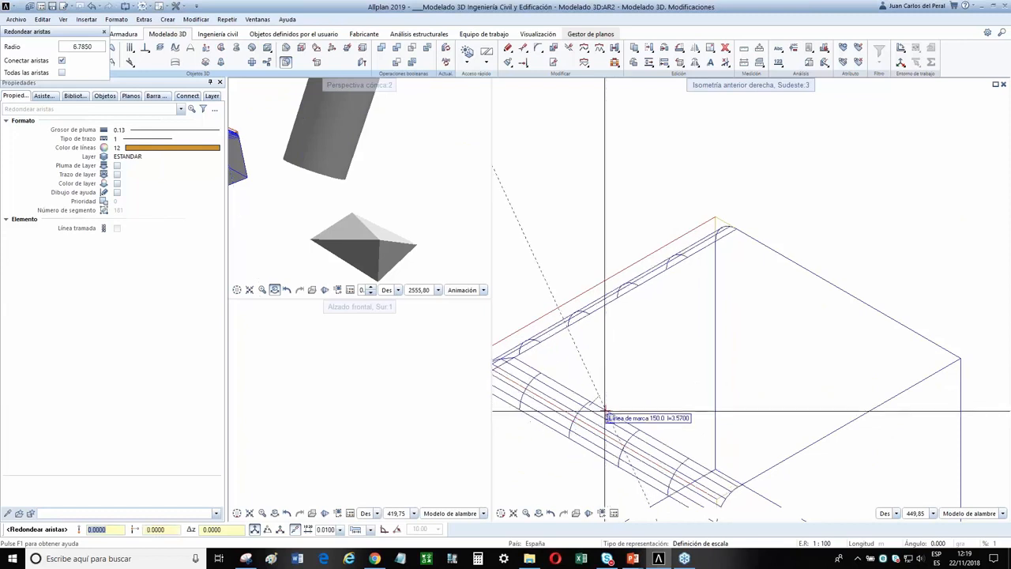
{"action": "left_click", "coordinate": [605, 418]}
{"action": "left_click", "coordinate": [824, 257]}
{"action": "left_click", "coordinate": [833, 408]}
{"action": "scroll", "coordinate": [856, 409], "scroll_direction": "down", "scroll_amount": 3}
{"action": "middle_click_drag", "start_coordinate": [864, 389], "coordinate": [865, 289]}
{"action": "key", "text": "Escape"}
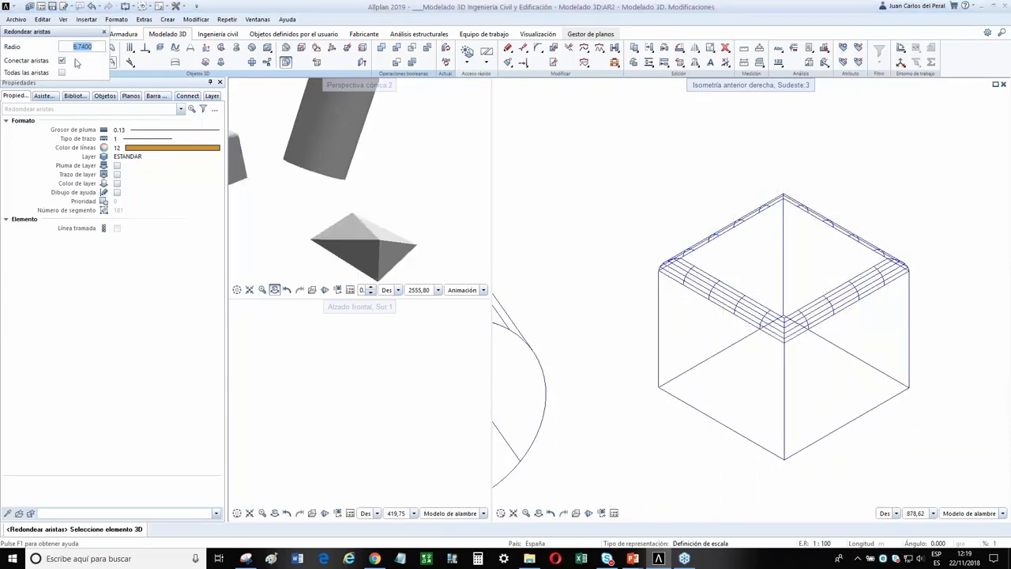
Round the circular edge at the cylinder's lower end with a 5 m radius and inspect it in the perspective view
{"action": "middle_click_drag", "start_coordinate": [591, 335], "coordinate": [743, 267]}
{"action": "scroll", "coordinate": [743, 268], "scroll_direction": "down", "scroll_amount": 2}
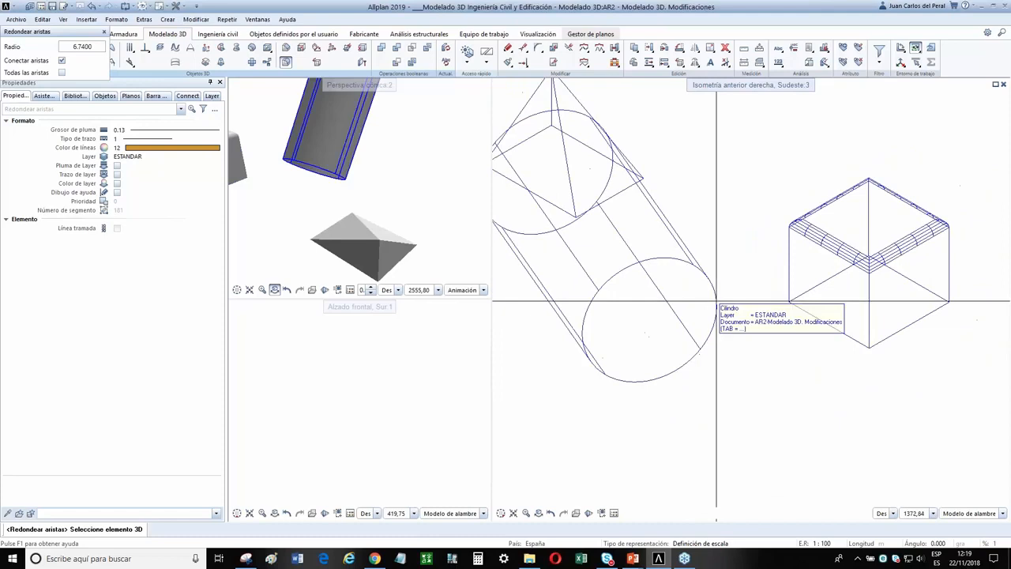
{"action": "left_click", "coordinate": [716, 320]}
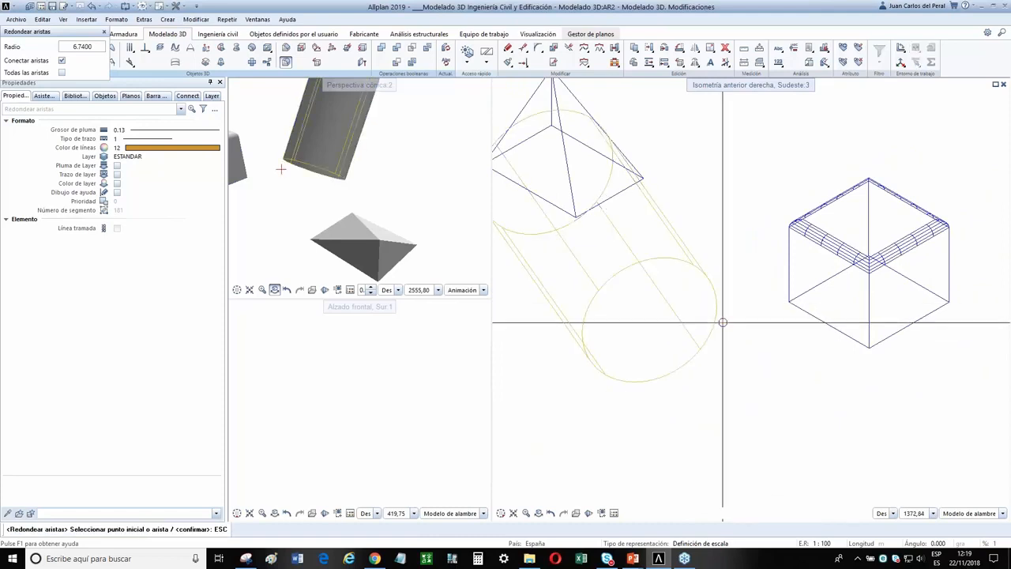
{"action": "left_click", "coordinate": [716, 320]}
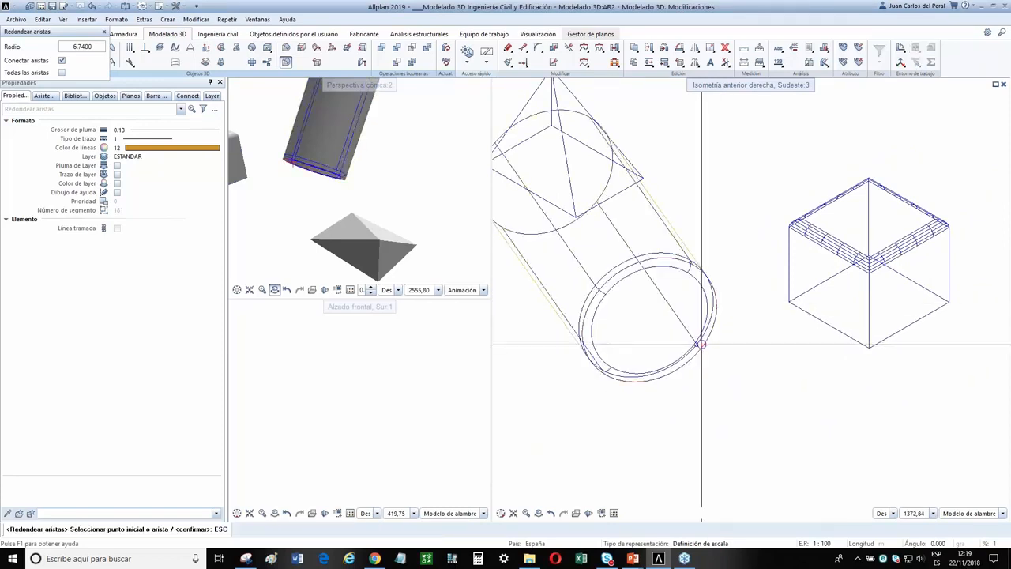
{"action": "scroll", "coordinate": [660, 363], "scroll_direction": "up", "scroll_amount": 2}
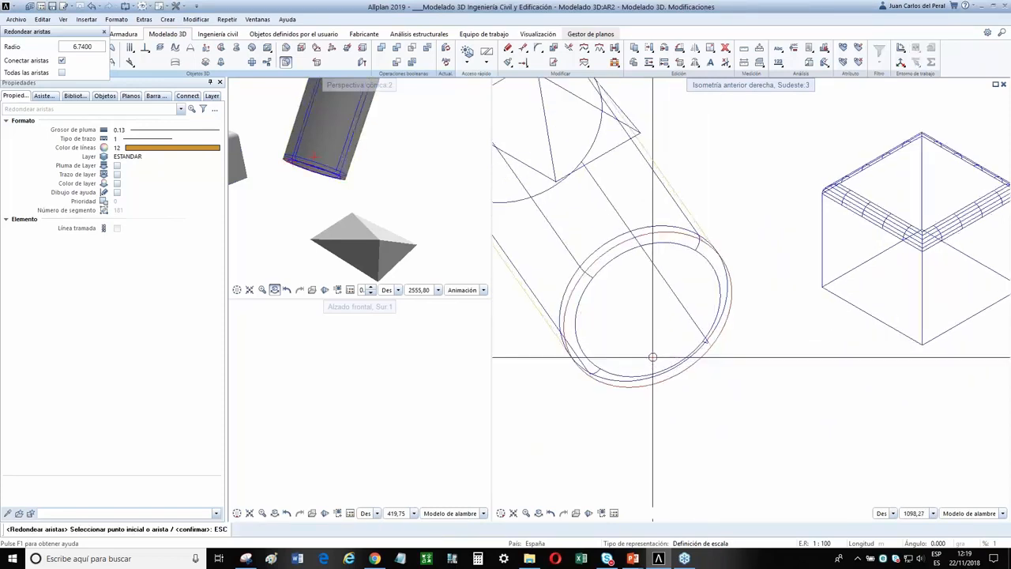
{"action": "double_click", "coordinate": [79, 47]}
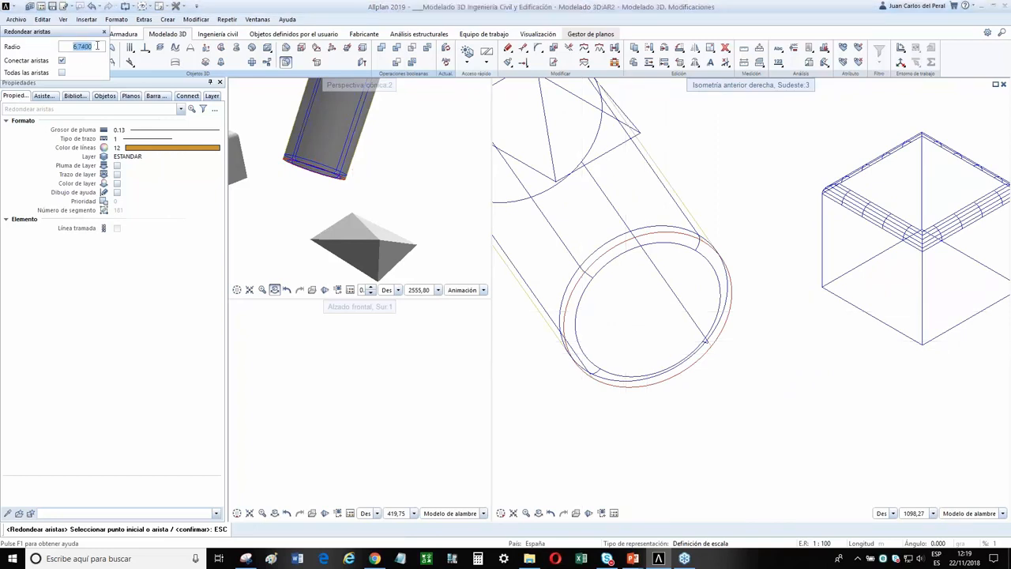
{"action": "type", "text": "5"}
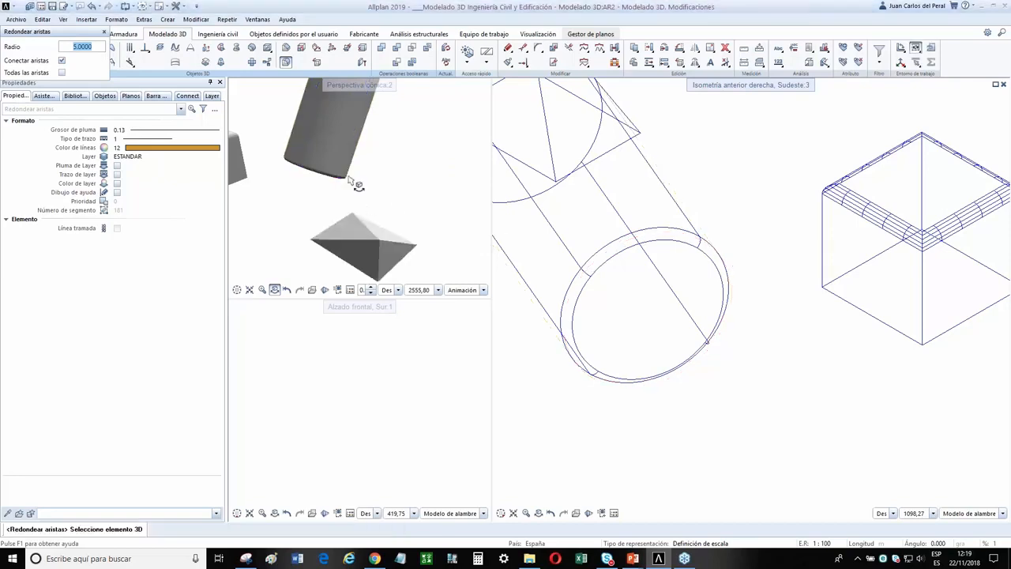
{"action": "scroll", "coordinate": [350, 178], "scroll_direction": "down", "scroll_amount": 5}
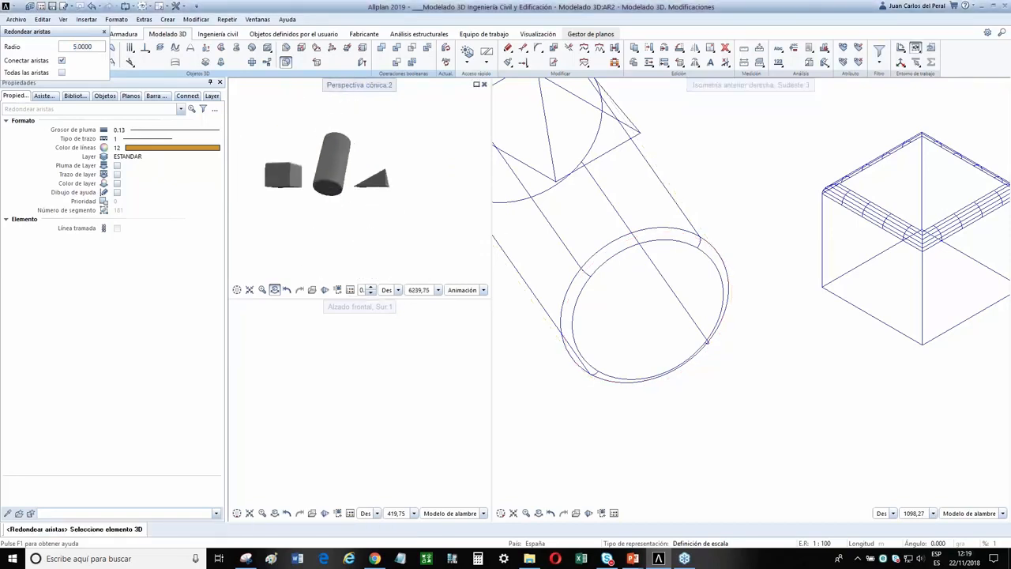
{"action": "scroll", "coordinate": [336, 163], "scroll_direction": "up", "scroll_amount": 10}
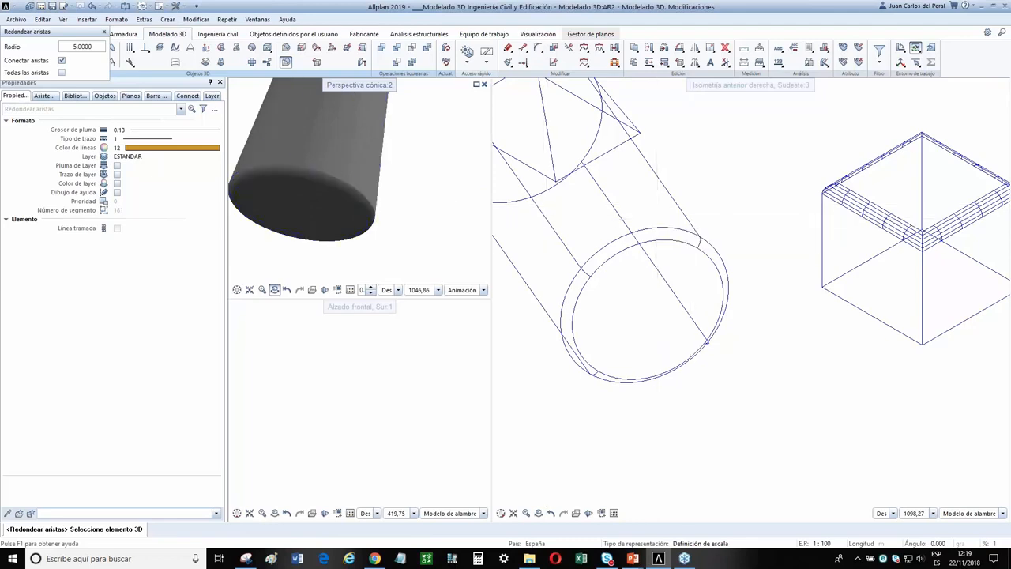
{"action": "key", "text": "Escape"}
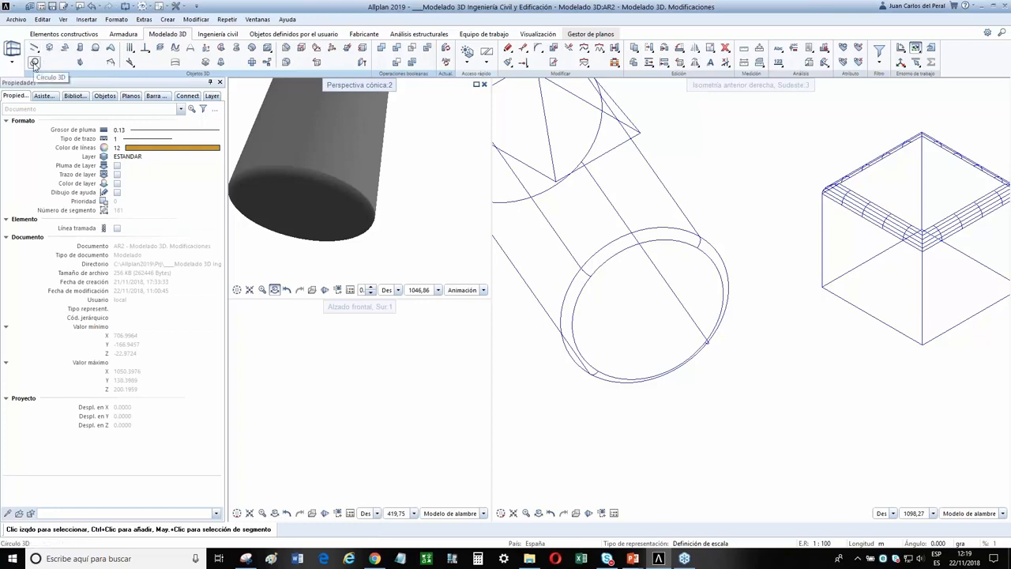
Draw a 180° 3D arc of about 47.9 m radius centred on the cube's front bottom corner, starting at 60°
{"action": "left_click", "coordinate": [34, 64]}
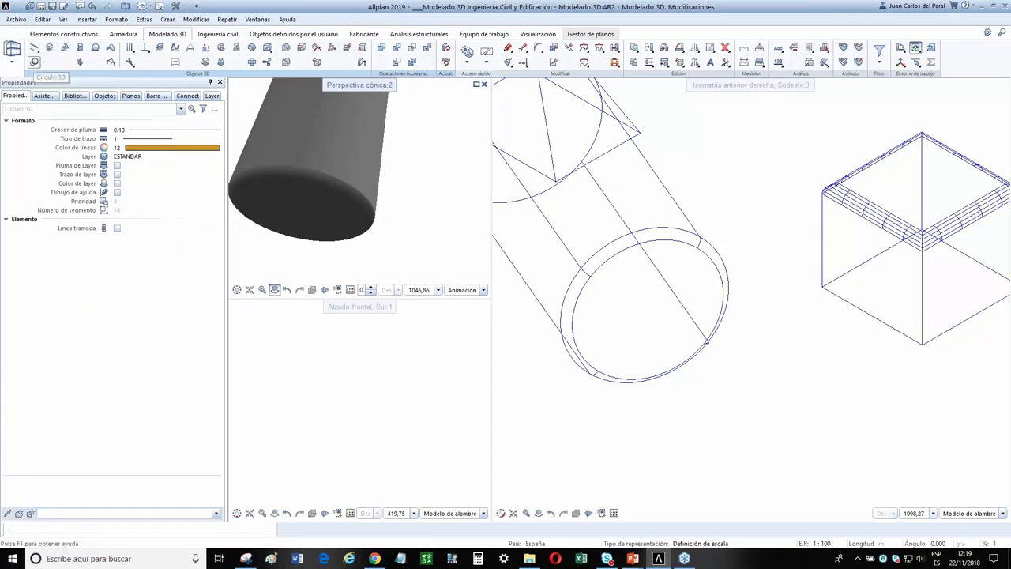
{"action": "left_click", "coordinate": [915, 340]}
{"action": "middle_click_drag", "start_coordinate": [948, 336], "coordinate": [818, 370]}
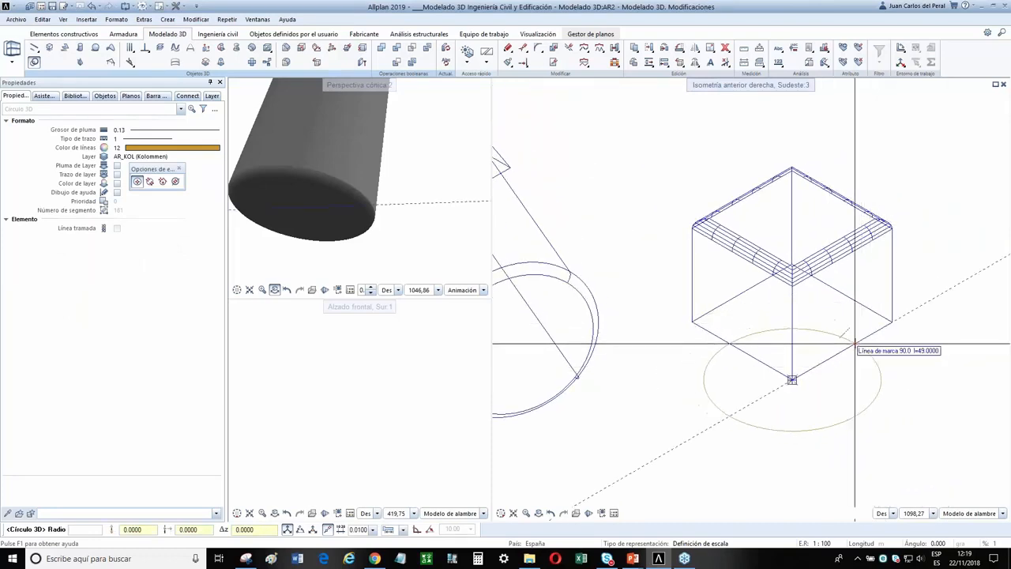
{"action": "left_click", "coordinate": [851, 346]}
{"action": "left_click", "coordinate": [869, 369]}
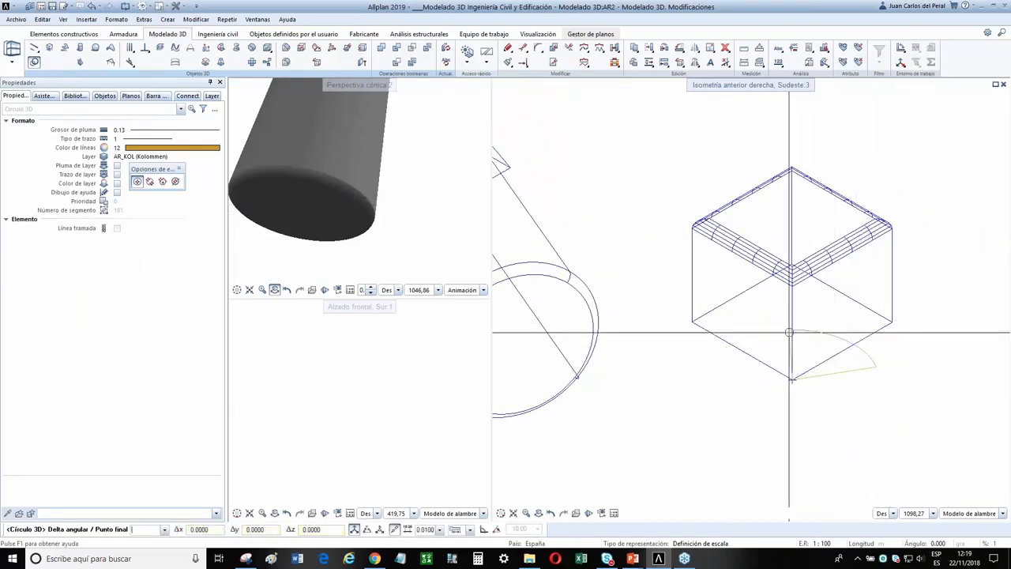
{"action": "left_click", "coordinate": [720, 389]}
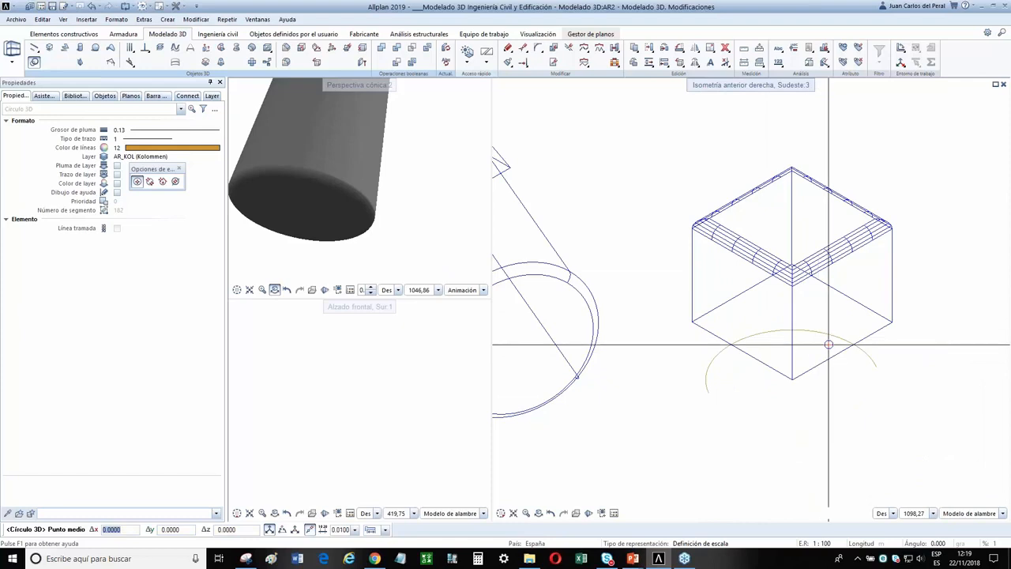
{"action": "key", "text": "Escape"}
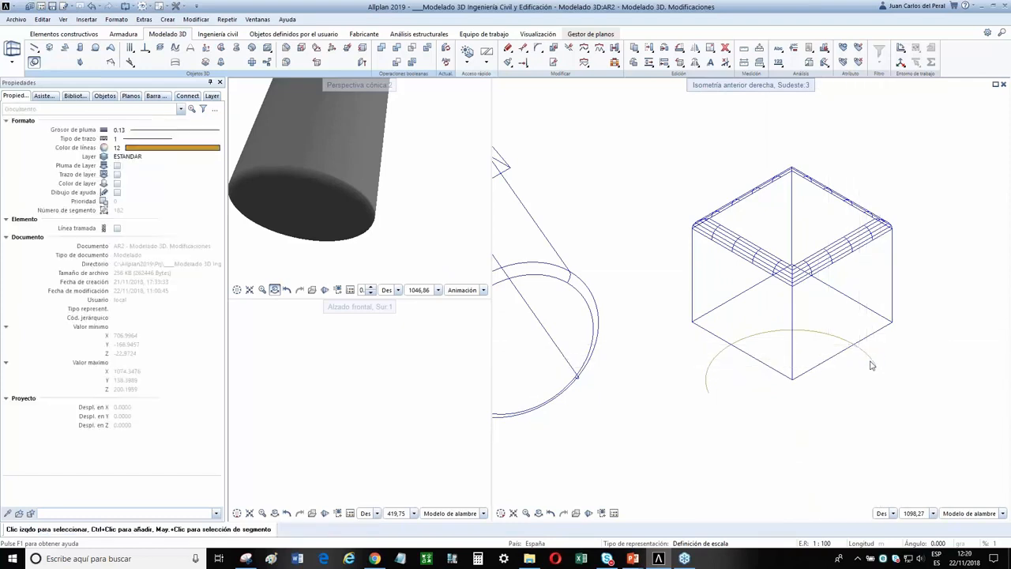
Extend the 3D arc's end point to an end angle of about 263.36° and enlarge its radius to about 60 m
{"action": "left_click", "coordinate": [774, 331]}
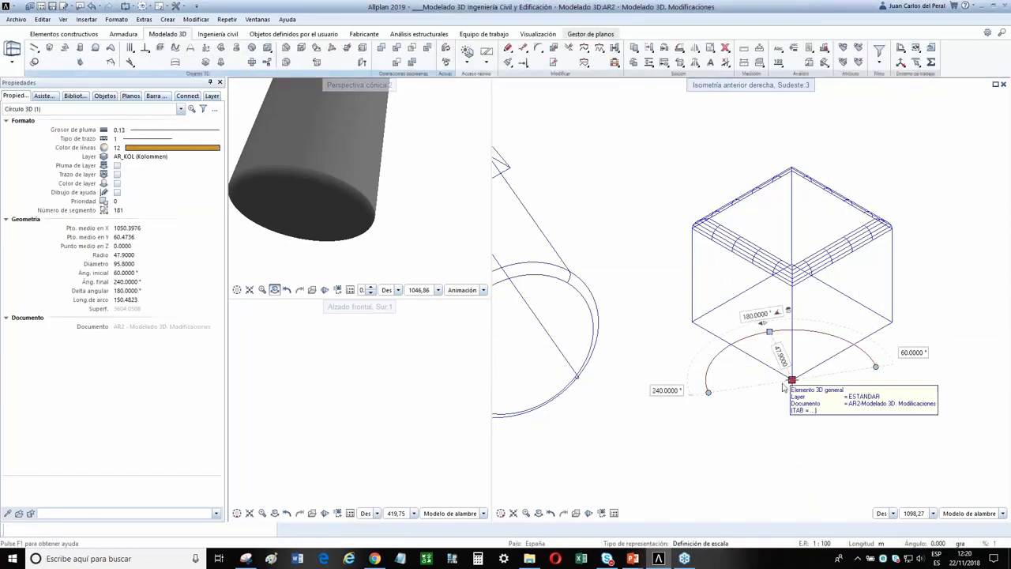
{"action": "left_click", "coordinate": [707, 393]}
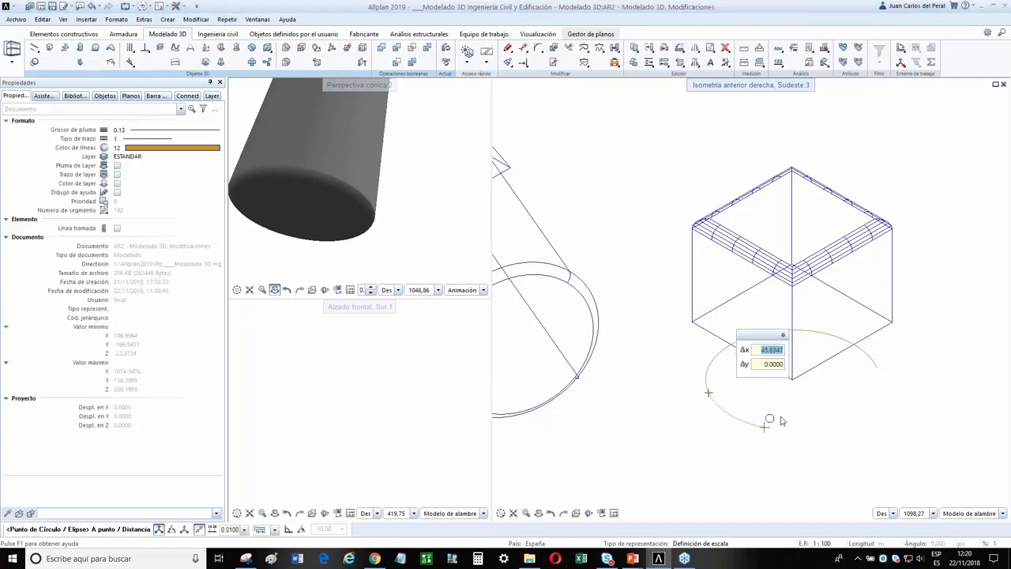
{"action": "left_click", "coordinate": [724, 411]}
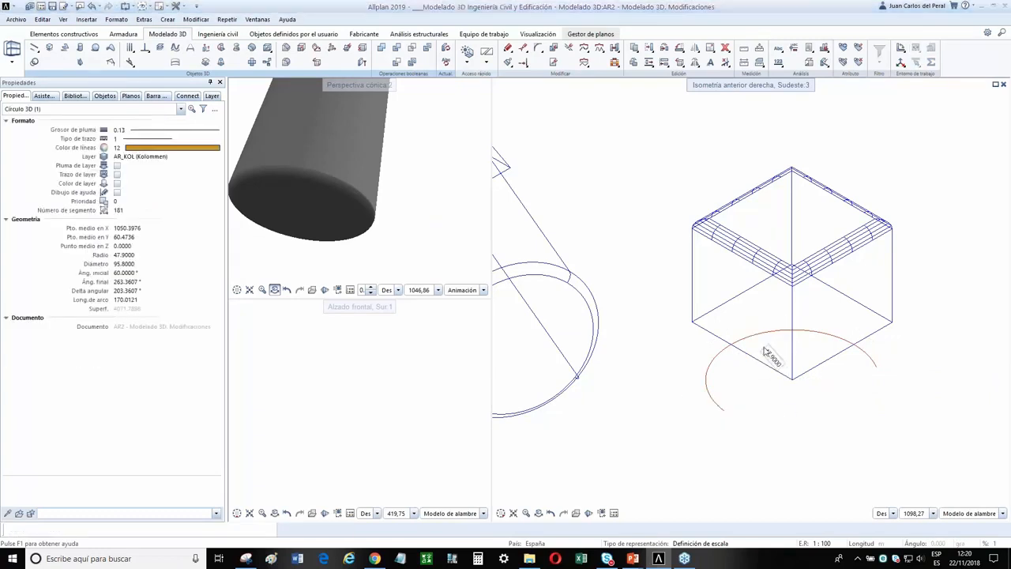
{"action": "left_click", "coordinate": [753, 336]}
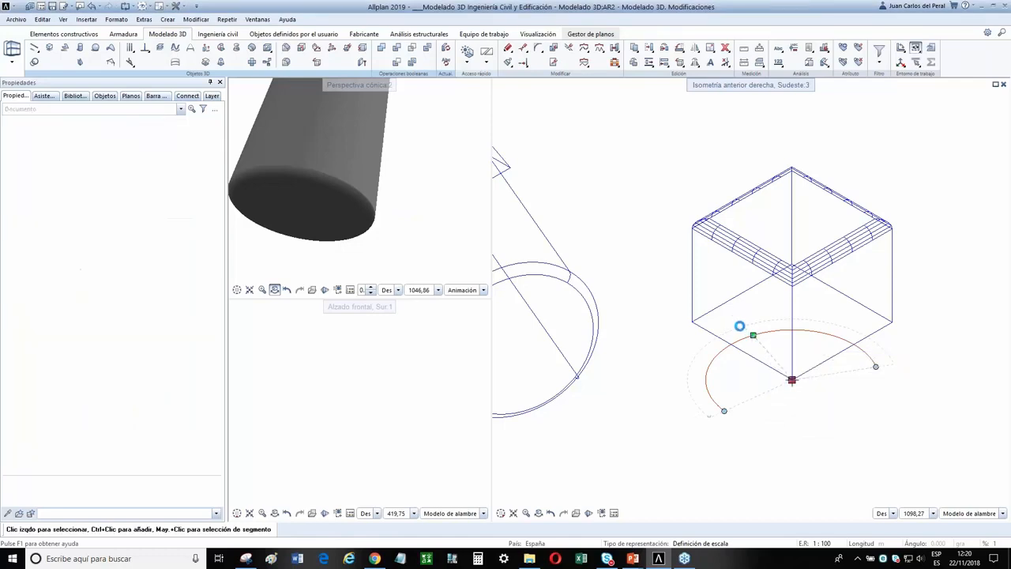
{"action": "left_click", "coordinate": [739, 326]}
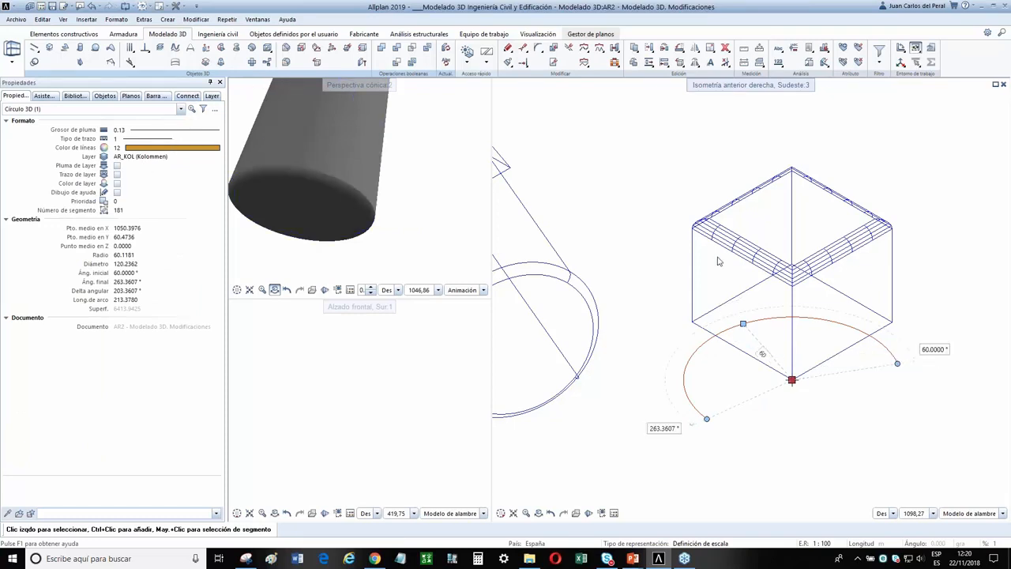
{"action": "key", "text": "Escape"}
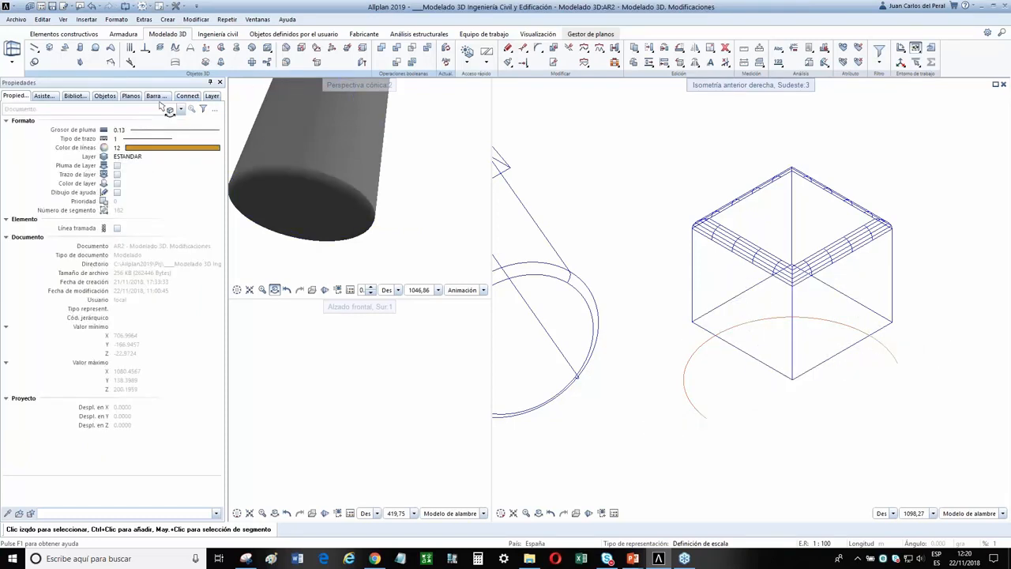
{"action": "left_click", "coordinate": [65, 48]}
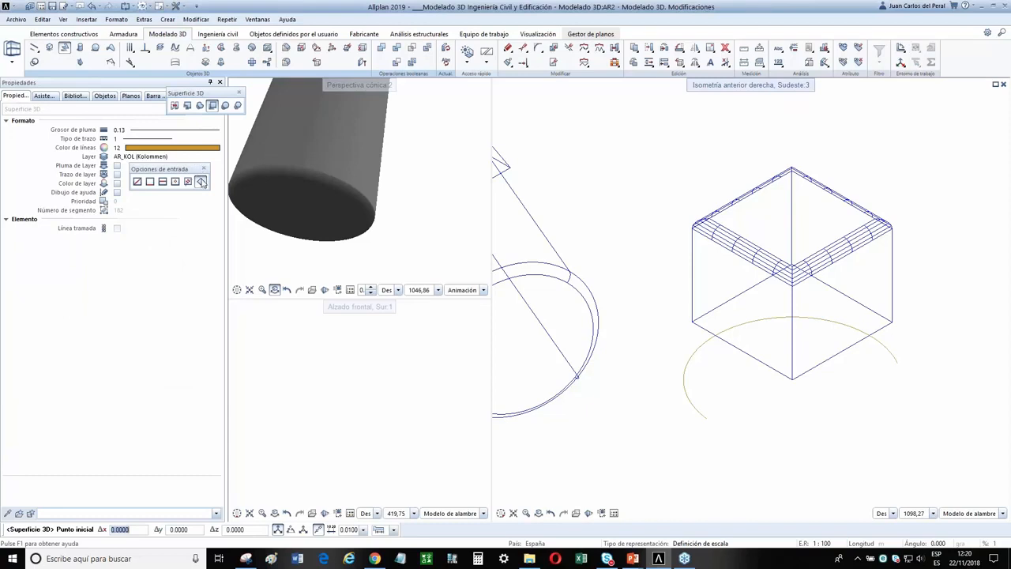
{"action": "left_click_drag", "start_coordinate": [178, 171], "coordinate": [586, 132]}
{"action": "left_click", "coordinate": [610, 144]}
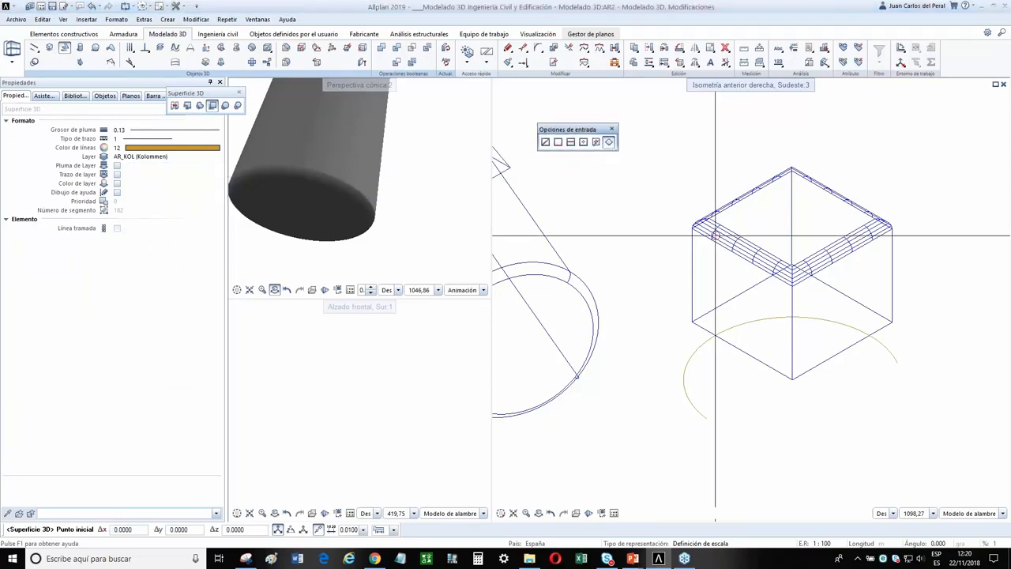
{"action": "left_click", "coordinate": [850, 282]}
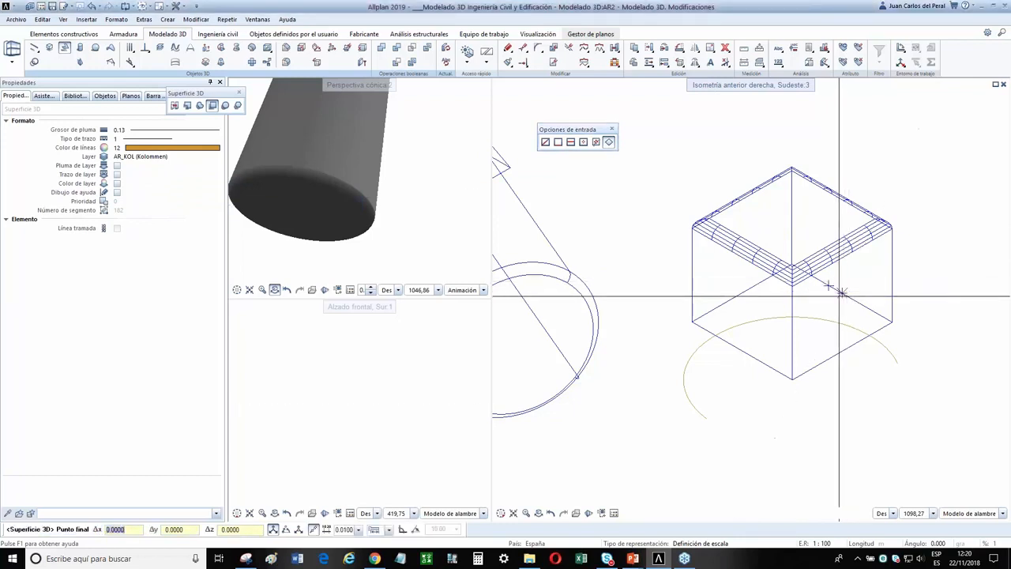
{"action": "key", "text": "Escape"}
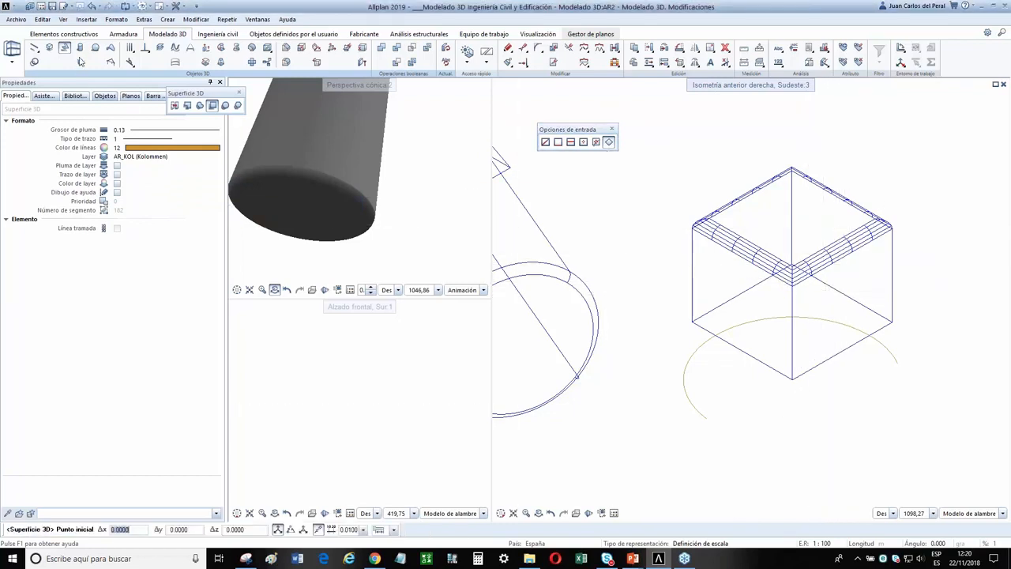
{"action": "key", "text": "Escape"}
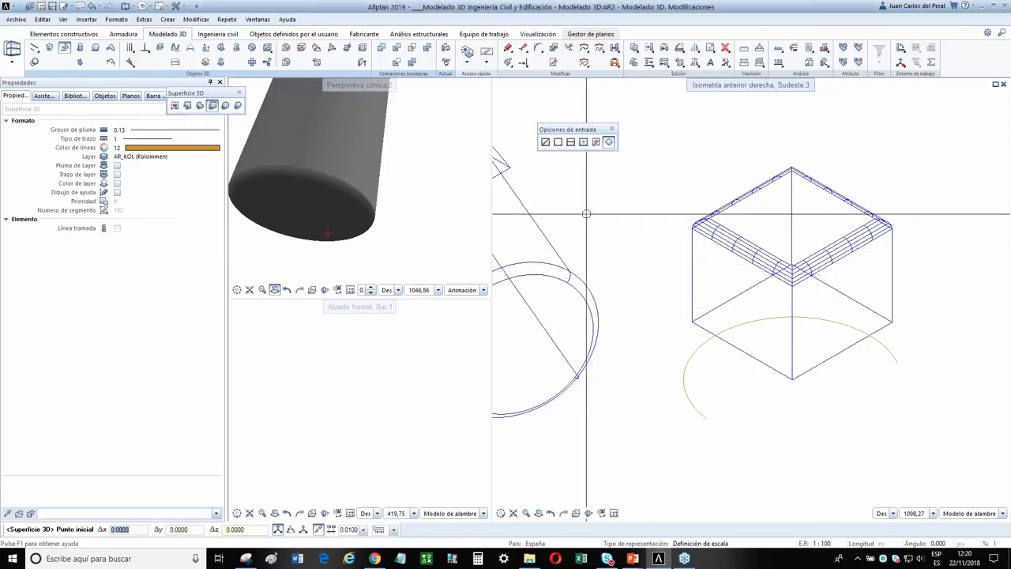
{"action": "left_click", "coordinate": [159, 50]}
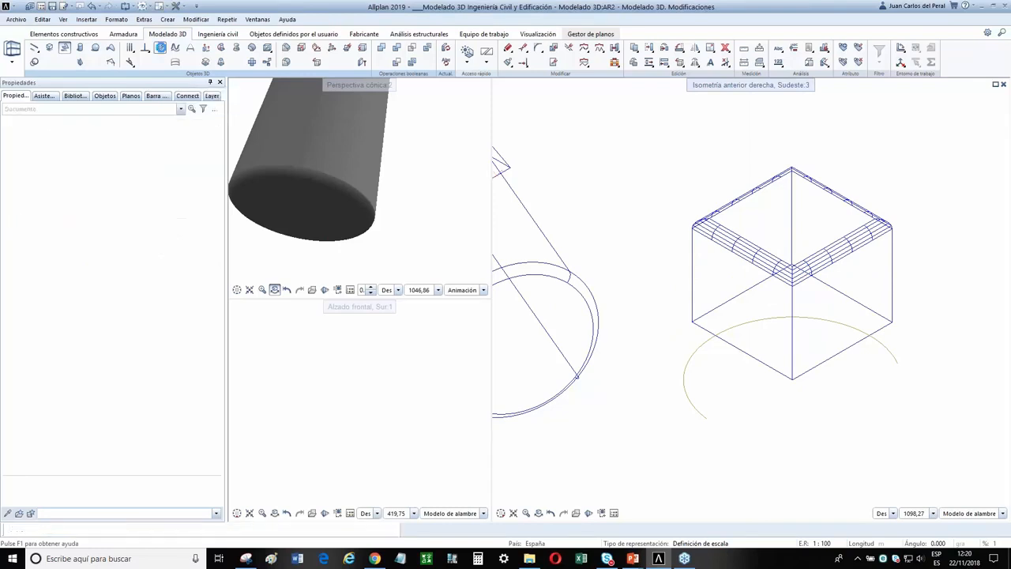
{"action": "left_click", "coordinate": [159, 49]}
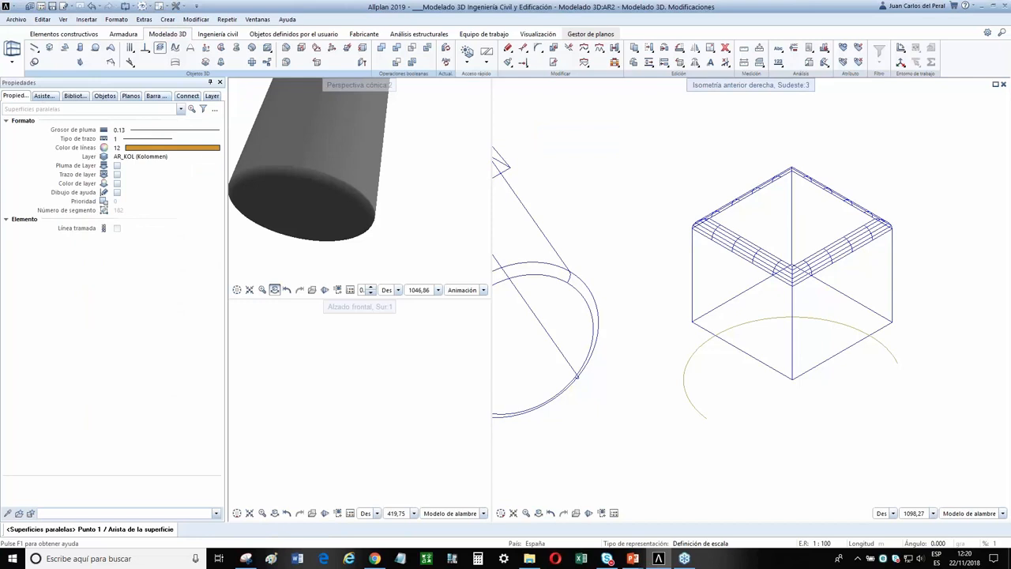
{"action": "left_click", "coordinate": [130, 49]}
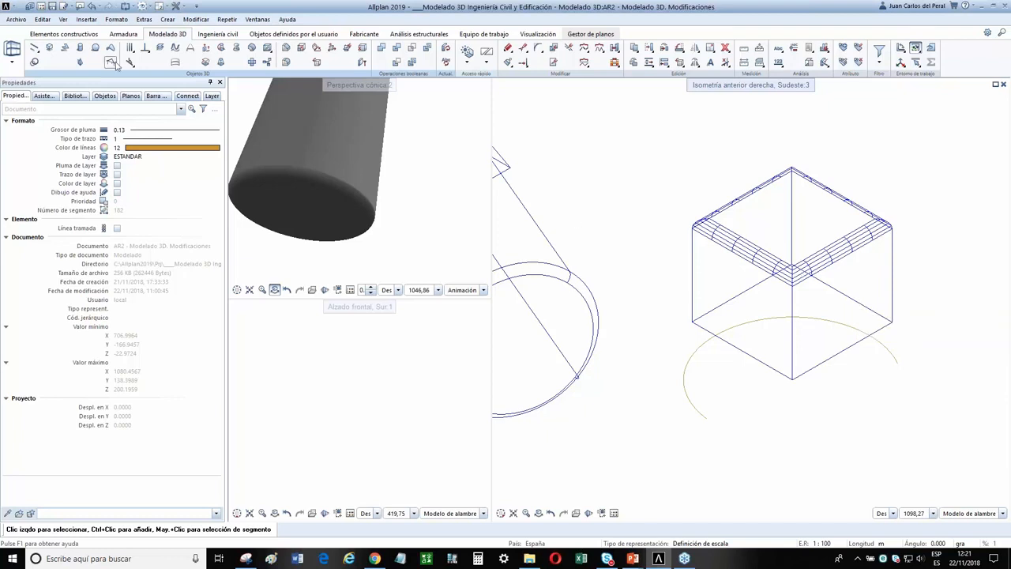
{"action": "left_click", "coordinate": [253, 63]}
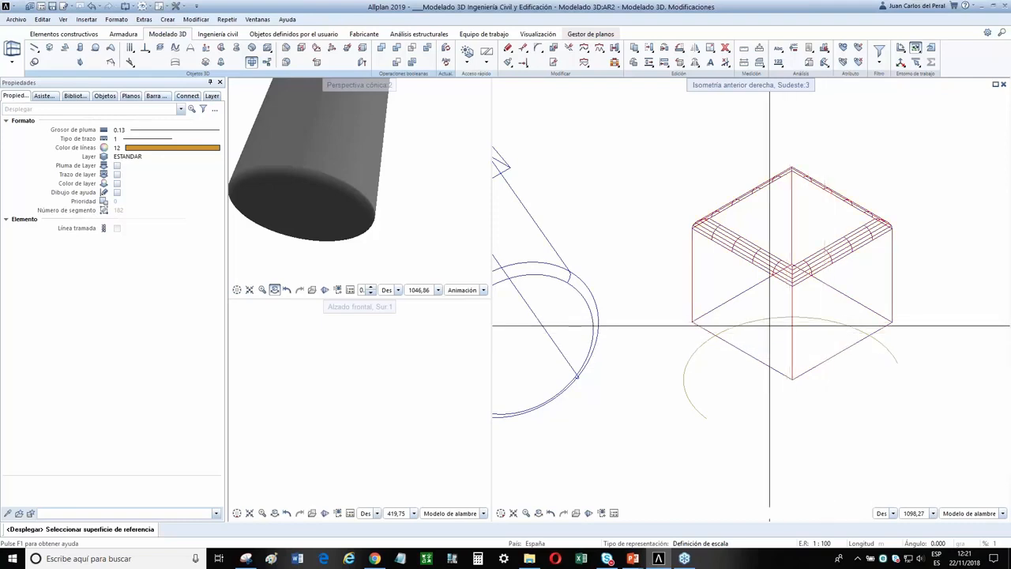
{"action": "scroll", "coordinate": [770, 326], "scroll_direction": "up", "scroll_amount": 5}
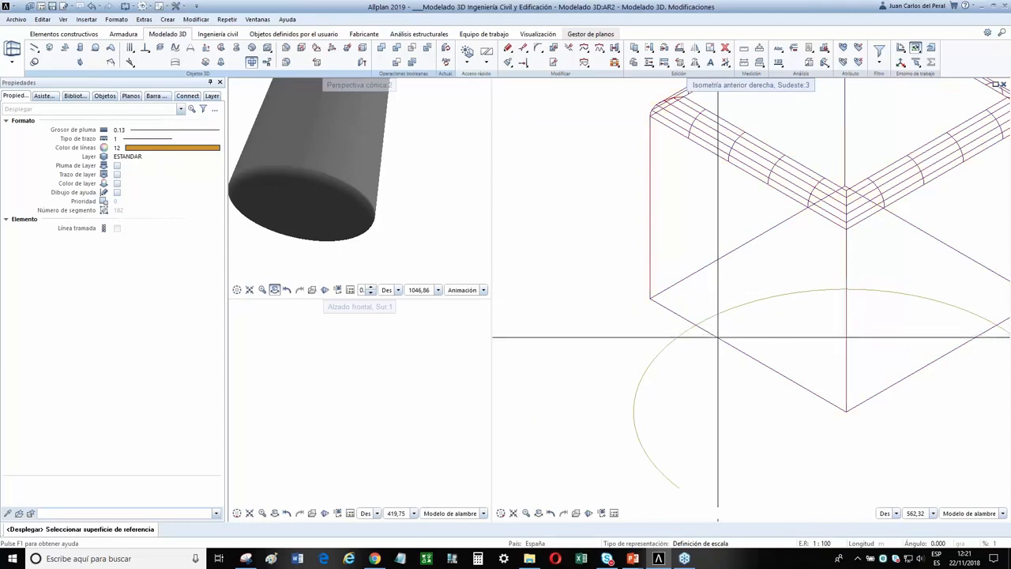
{"action": "scroll", "coordinate": [746, 349], "scroll_direction": "down", "scroll_amount": 3}
{"action": "scroll", "coordinate": [661, 375], "scroll_direction": "down", "scroll_amount": 3}
{"action": "scroll", "coordinate": [588, 454], "scroll_direction": "up", "scroll_amount": 4}
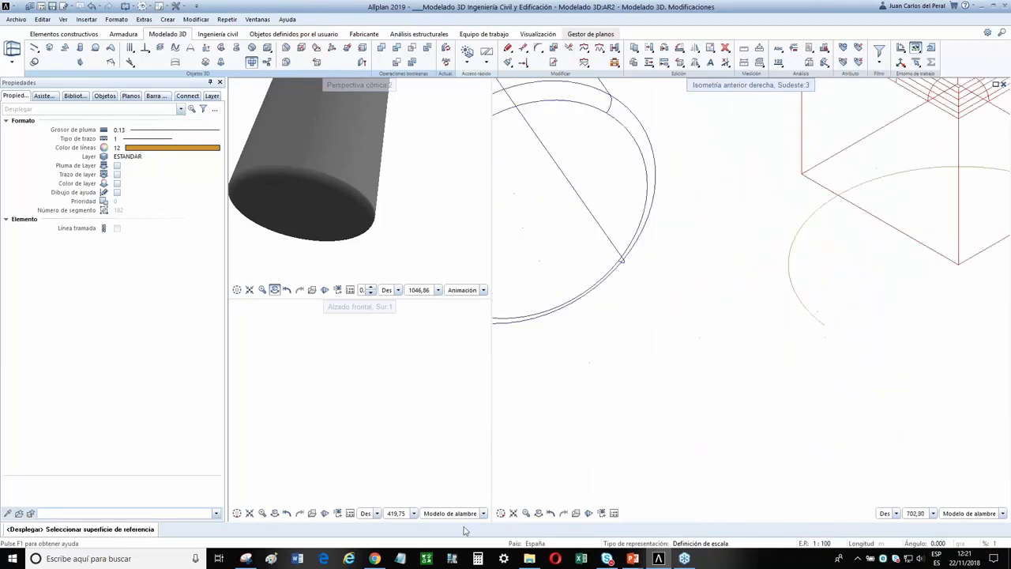
{"action": "mouse_move", "coordinate": [501, 515]}
{"action": "left_click", "coordinate": [531, 498]}
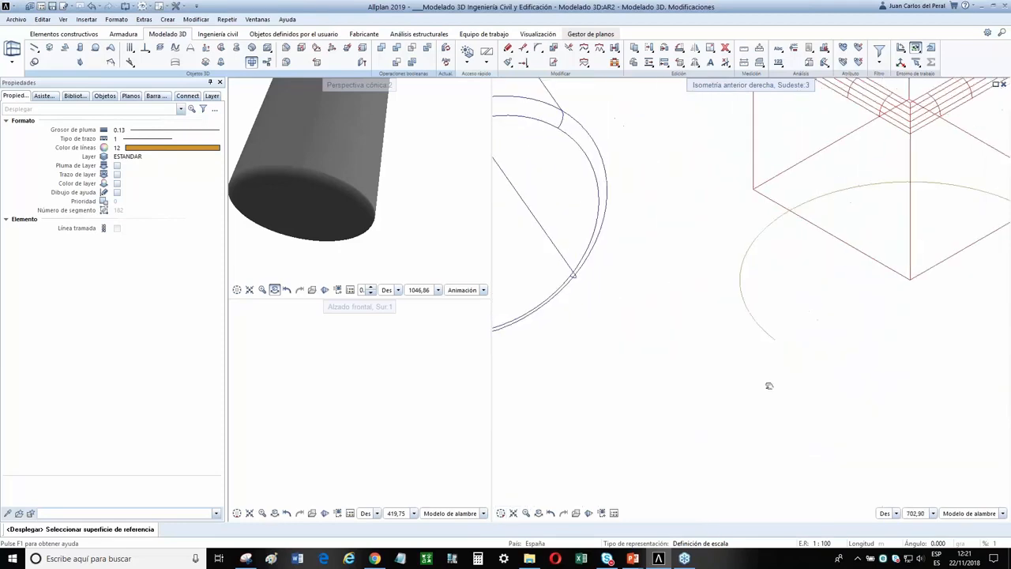
{"action": "middle_click_drag", "start_coordinate": [681, 327], "coordinate": [687, 333]}
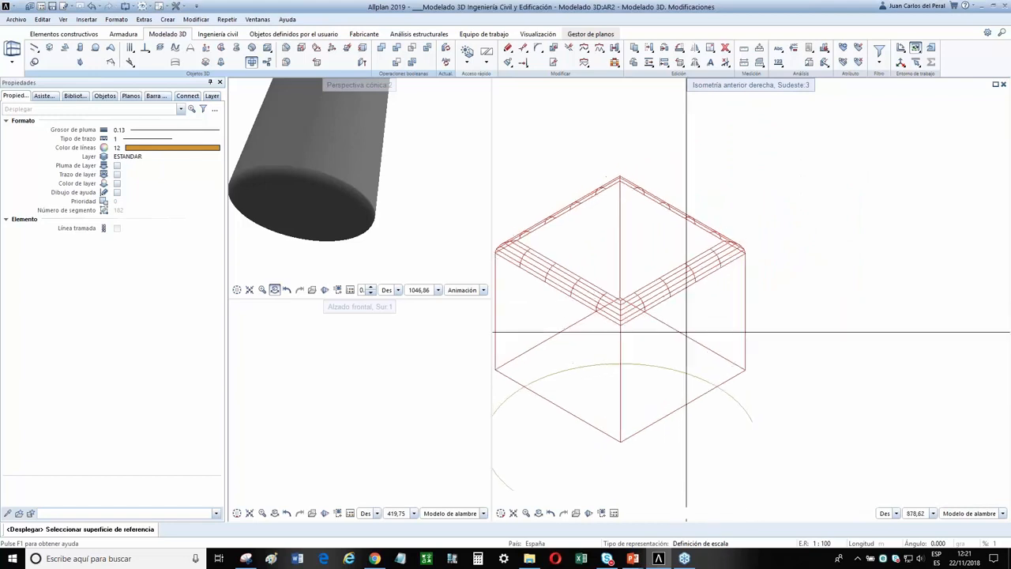
{"action": "middle_click", "coordinate": [692, 326]}
{"action": "key", "text": "Escape"}
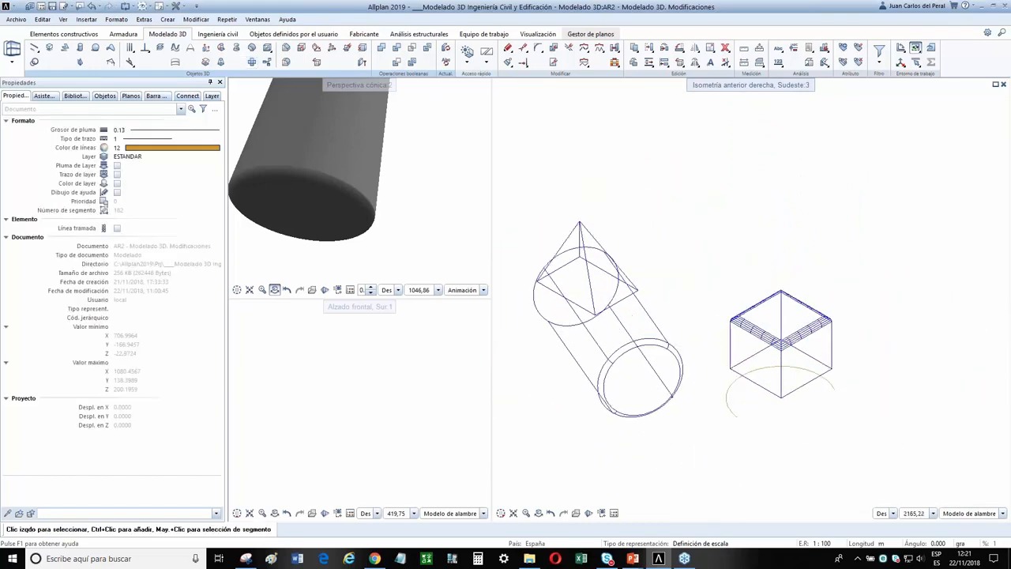
Open drawing file 4, Operaciones Boleanas, from the project's building structure
{"action": "scroll", "coordinate": [696, 277], "scroll_direction": "up", "scroll_amount": 2}
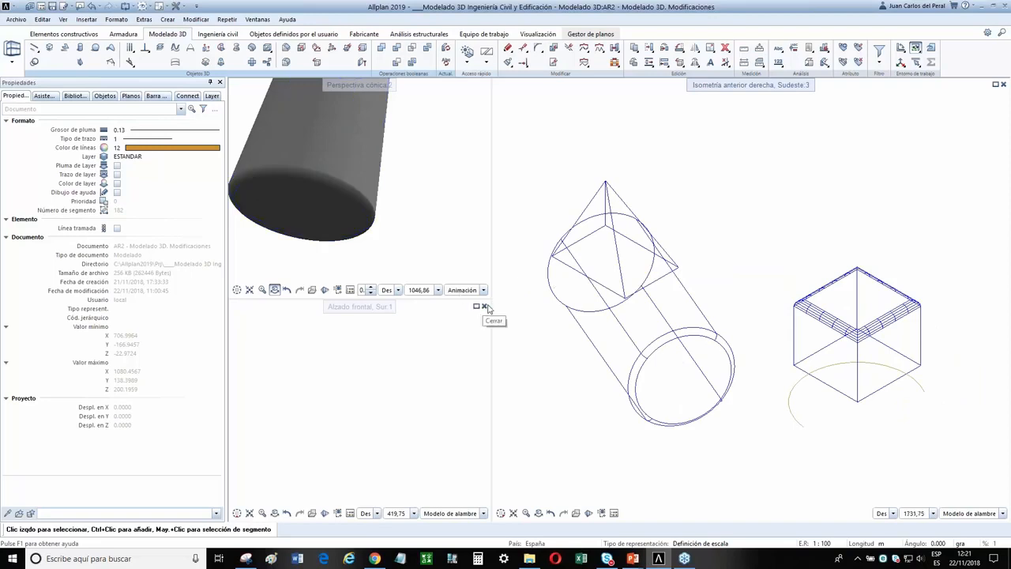
{"action": "left_click", "coordinate": [41, 7]}
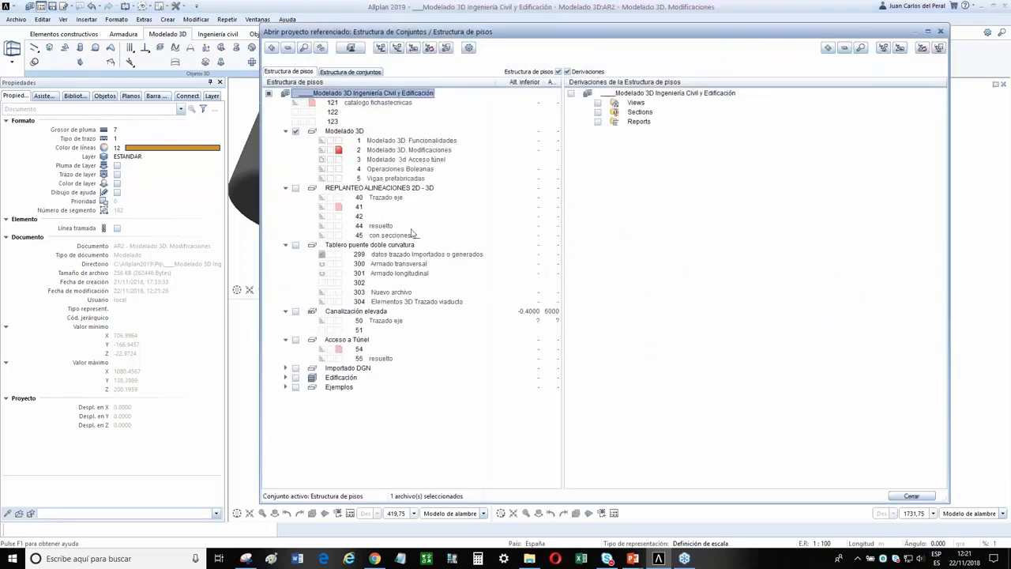
{"action": "double_click", "coordinate": [382, 176]}
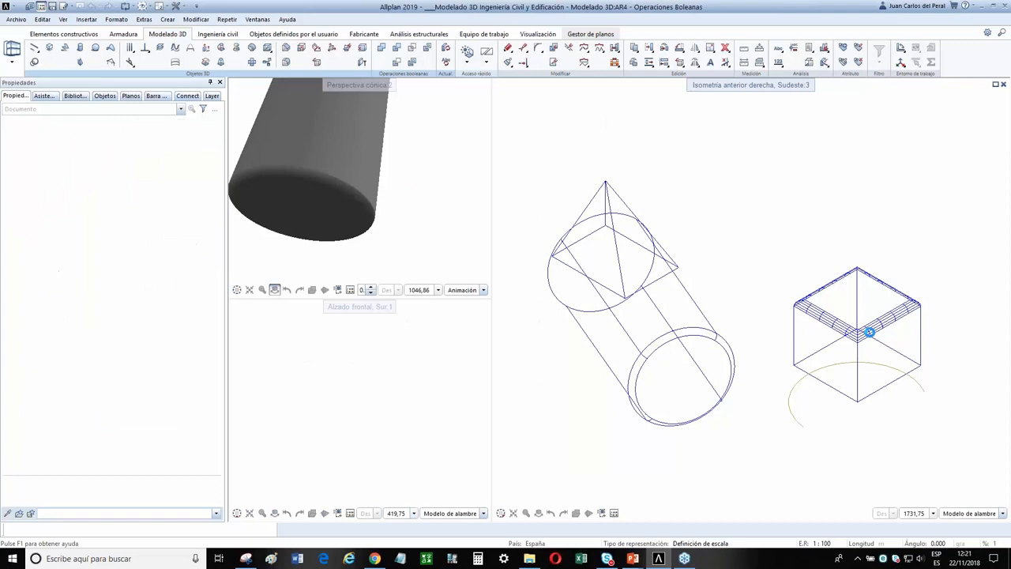
Show the row of beams in plan, switch to the front-left southwest isometric view, and frame them for examination
{"action": "left_click", "coordinate": [501, 513]}
{"action": "left_click", "coordinate": [515, 485]}
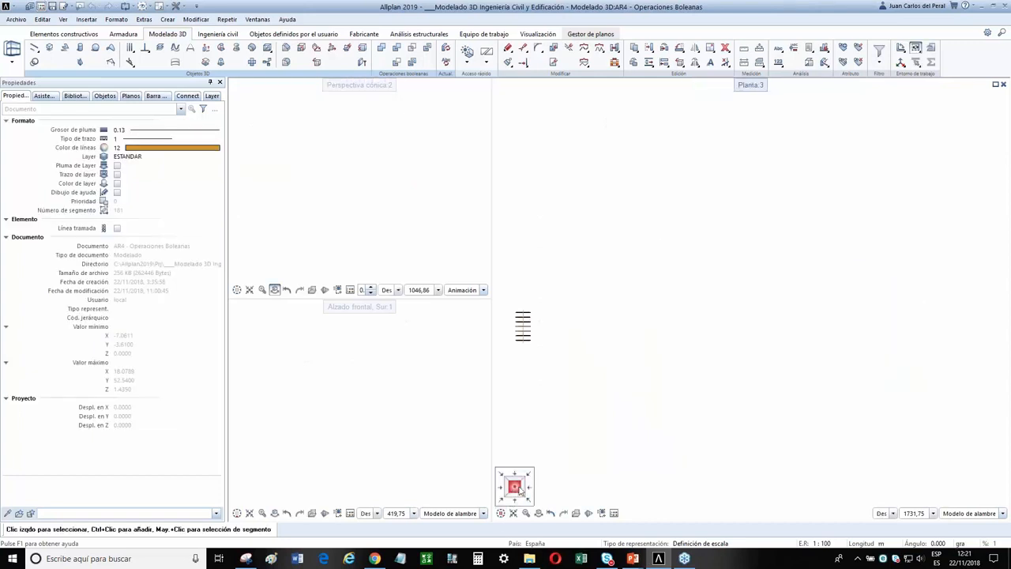
{"action": "scroll", "coordinate": [532, 341], "scroll_direction": "up", "scroll_amount": 10}
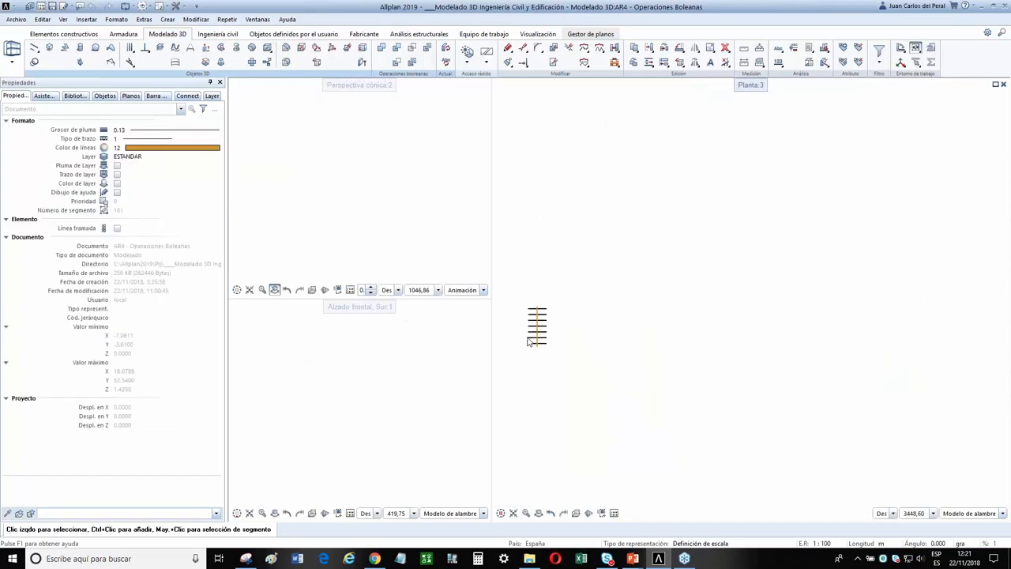
{"action": "middle_click_drag", "start_coordinate": [556, 345], "coordinate": [748, 356]}
{"action": "left_click", "coordinate": [501, 513]}
{"action": "left_click", "coordinate": [504, 500]}
{"action": "scroll", "coordinate": [685, 369], "scroll_direction": "up", "scroll_amount": 10}
{"action": "scroll", "coordinate": [778, 335], "scroll_direction": "down", "scroll_amount": 4}
{"action": "middle_click", "coordinate": [772, 336]}
{"action": "middle_click", "coordinate": [772, 336]}
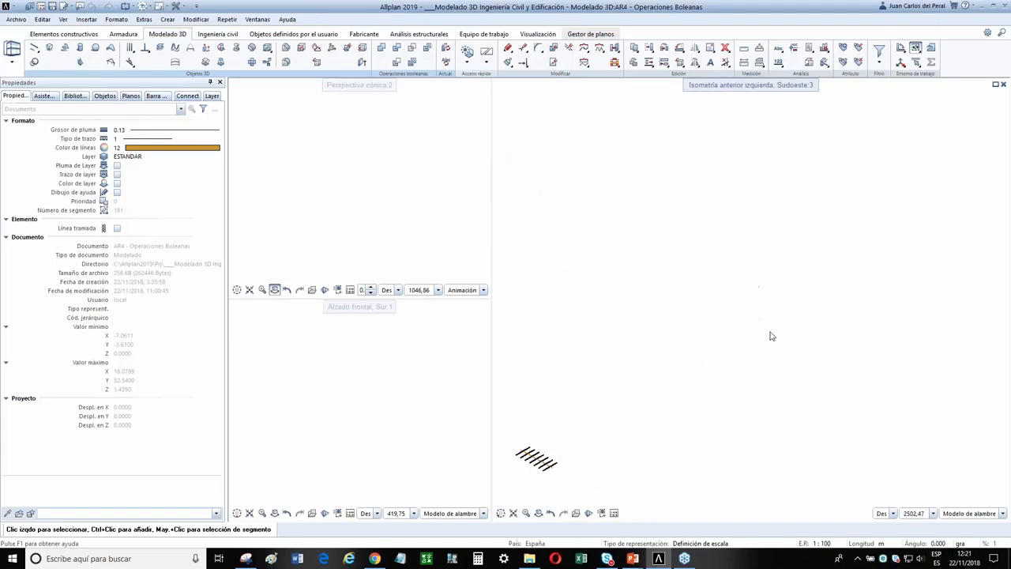
{"action": "scroll", "coordinate": [772, 336], "scroll_direction": "down", "scroll_amount": 1}
{"action": "scroll", "coordinate": [585, 475], "scroll_direction": "up", "scroll_amount": 7}
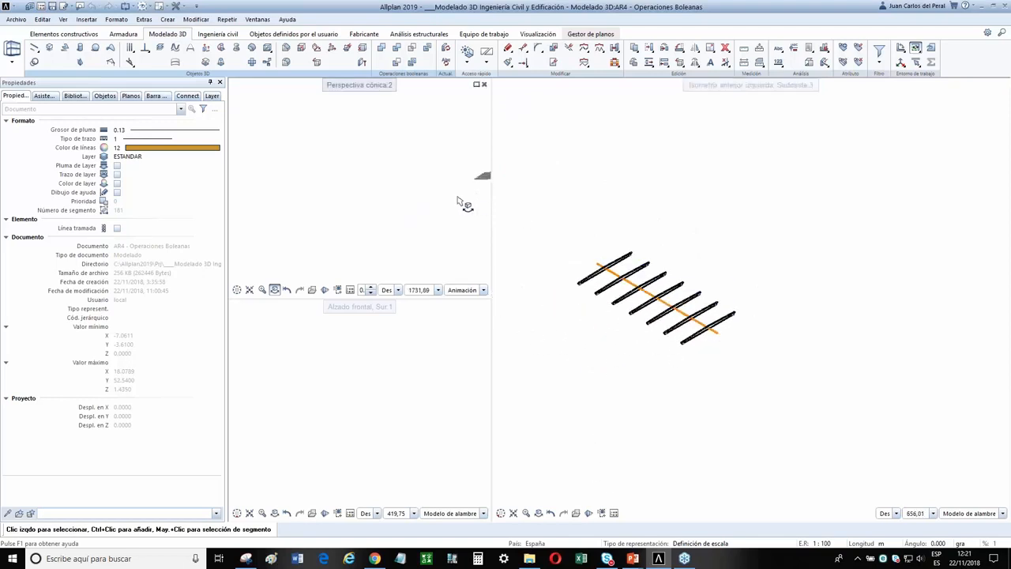
Frame the beams in the perspective view and examine the end of the orange tube crossing them in the isometric view
{"action": "middle_click_drag", "start_coordinate": [418, 207], "coordinate": [350, 241]}
{"action": "scroll", "coordinate": [325, 236], "scroll_direction": "up", "scroll_amount": 5}
{"action": "scroll", "coordinate": [350, 238], "scroll_direction": "down", "scroll_amount": 1}
{"action": "scroll", "coordinate": [357, 243], "scroll_direction": "down", "scroll_amount": 2}
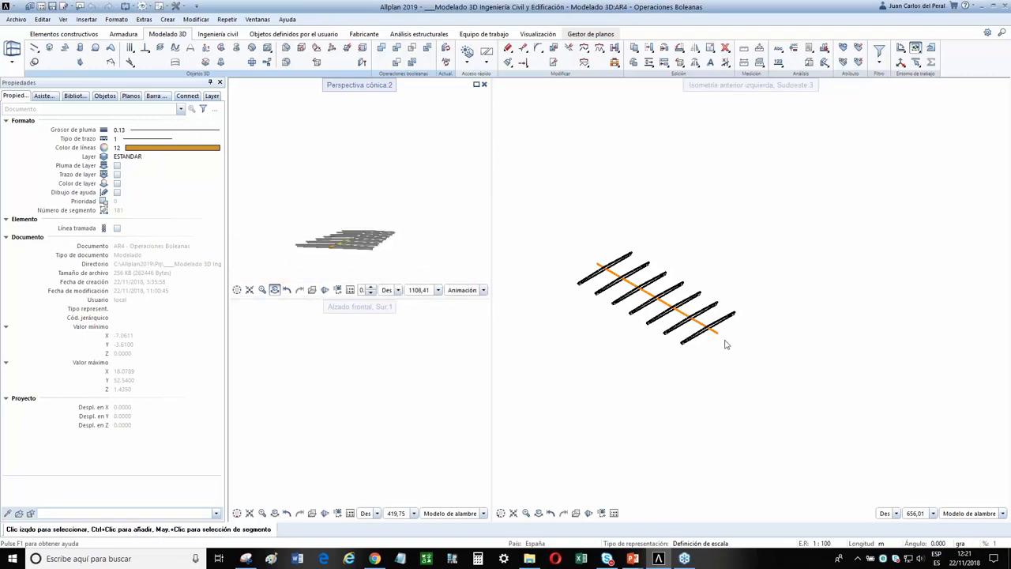
{"action": "scroll", "coordinate": [726, 345], "scroll_direction": "up", "scroll_amount": 7}
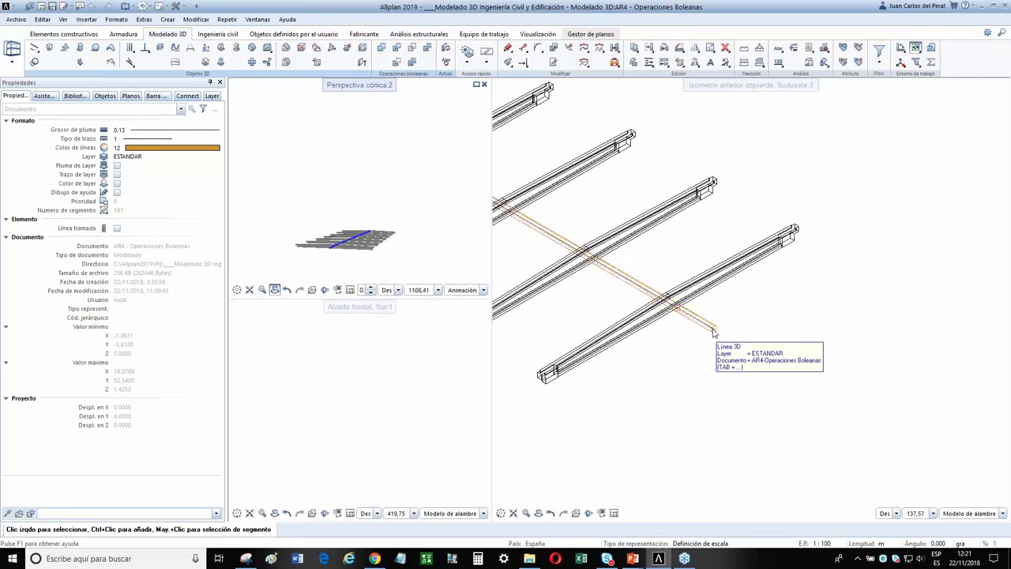
{"action": "scroll", "coordinate": [714, 332], "scroll_direction": "up", "scroll_amount": 2}
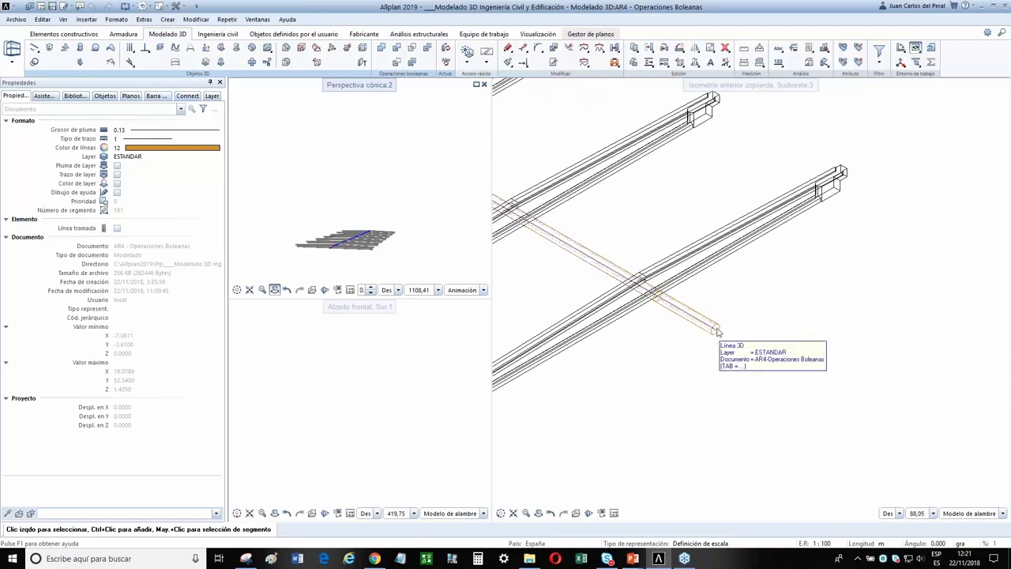
{"action": "scroll", "coordinate": [668, 285], "scroll_direction": "up", "scroll_amount": 1}
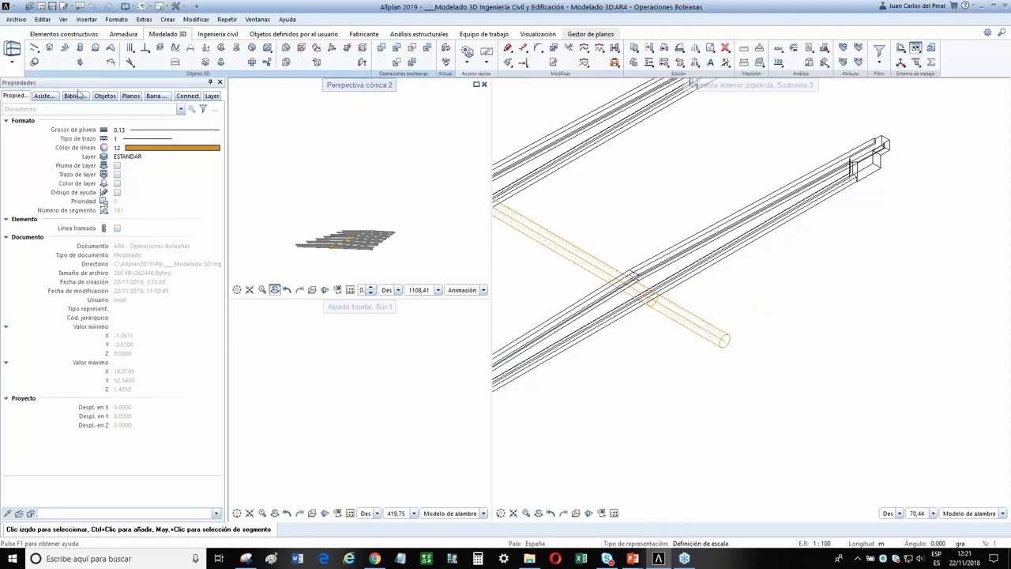
Browse the PP-Editor folder of PythonParts in the standard library
{"action": "left_click", "coordinate": [75, 96]}
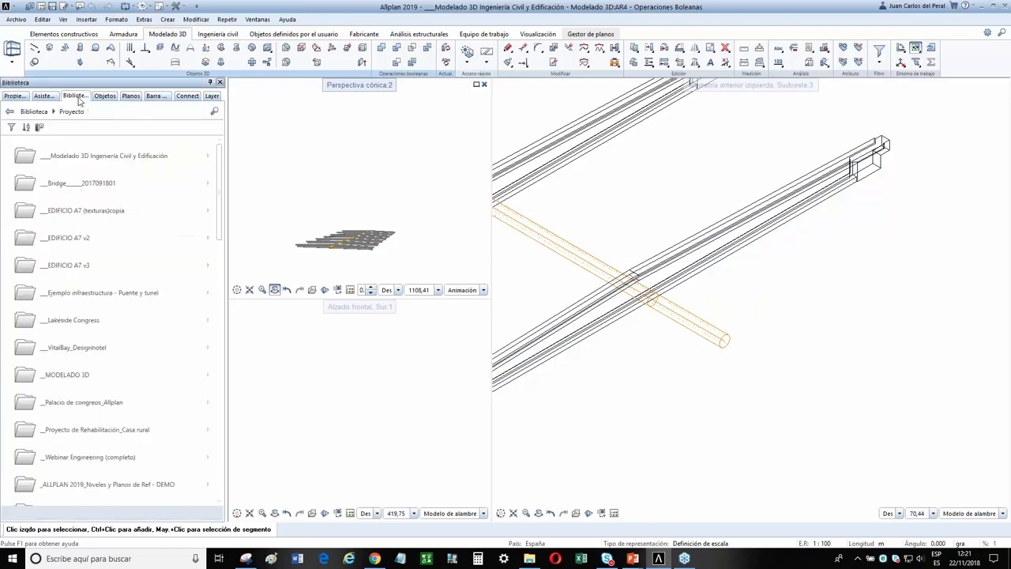
{"action": "left_click", "coordinate": [34, 111]}
{"action": "left_click", "coordinate": [52, 157]}
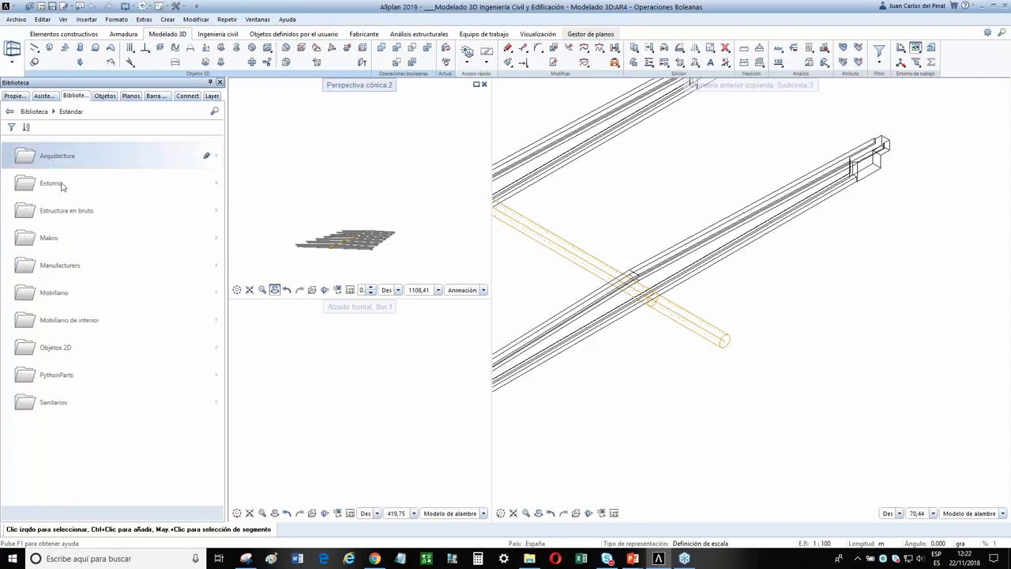
{"action": "left_click", "coordinate": [56, 376]}
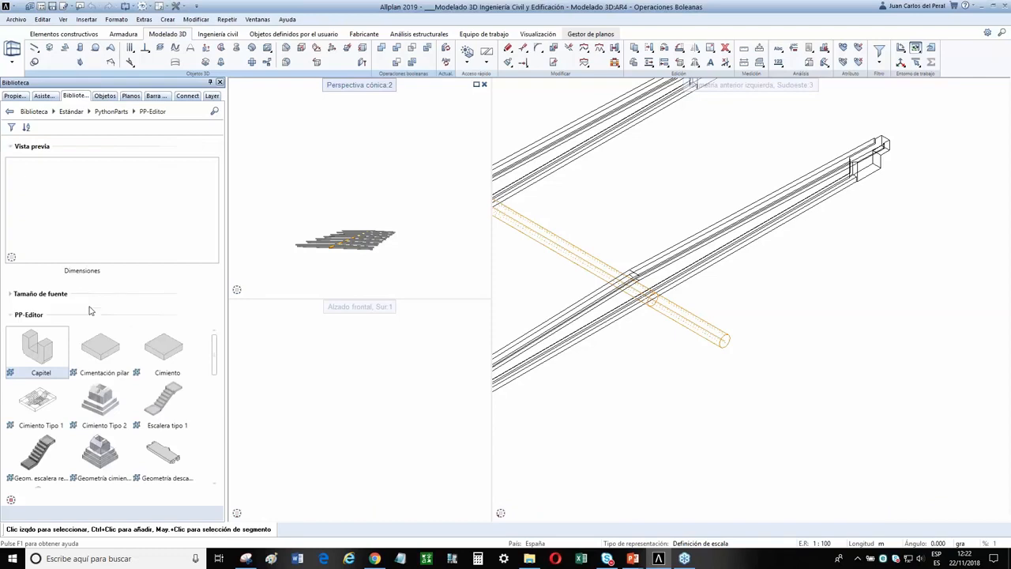
{"action": "left_click_drag", "start_coordinate": [215, 369], "coordinate": [214, 393]}
{"action": "scroll", "coordinate": [164, 426], "scroll_direction": "down", "scroll_amount": 10}
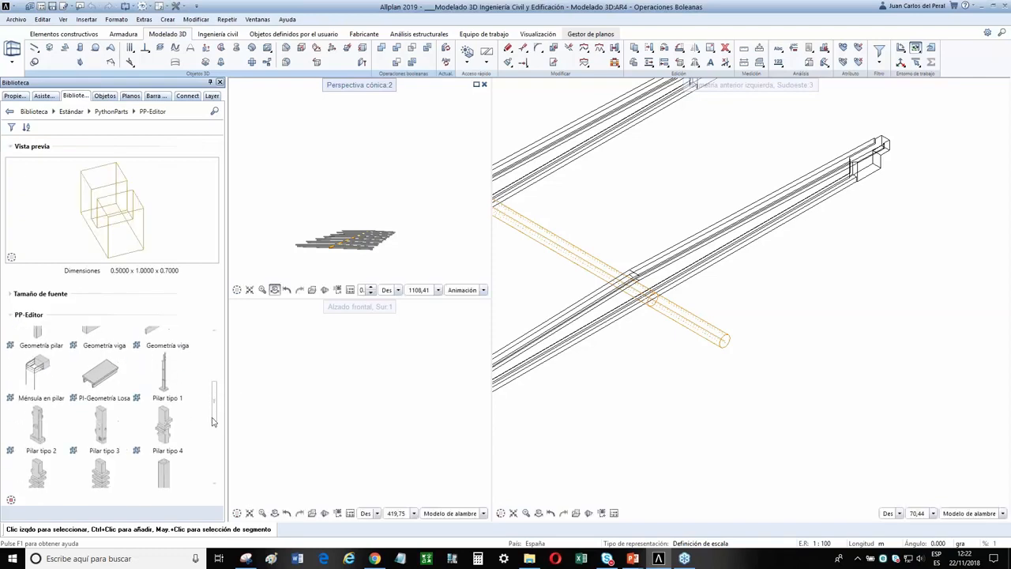
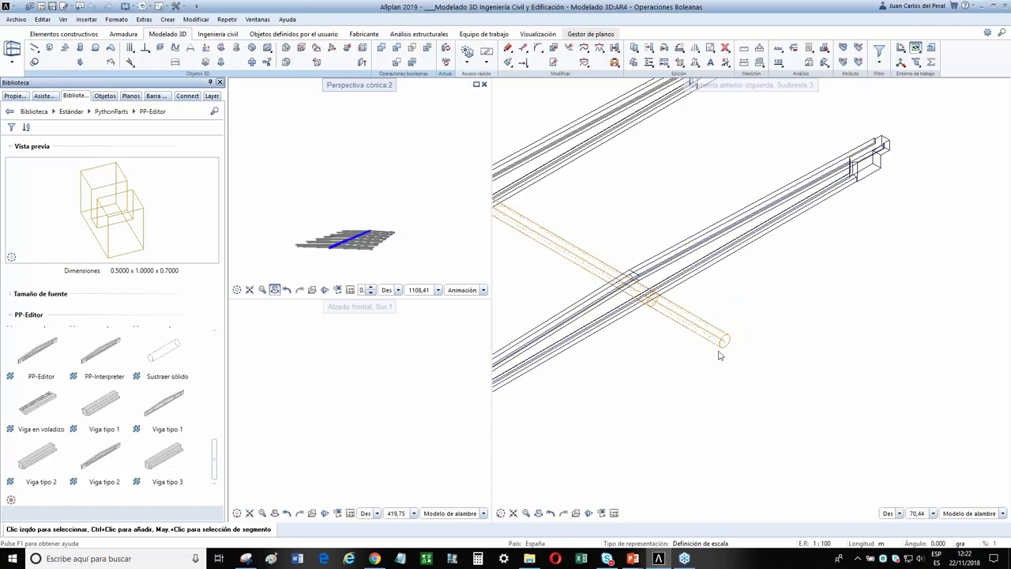
Subtract the orange cylinder from the whole row of beams with the Cavidad en sólido S1 - S2 operation
{"action": "scroll", "coordinate": [813, 332], "scroll_direction": "down", "scroll_amount": 6}
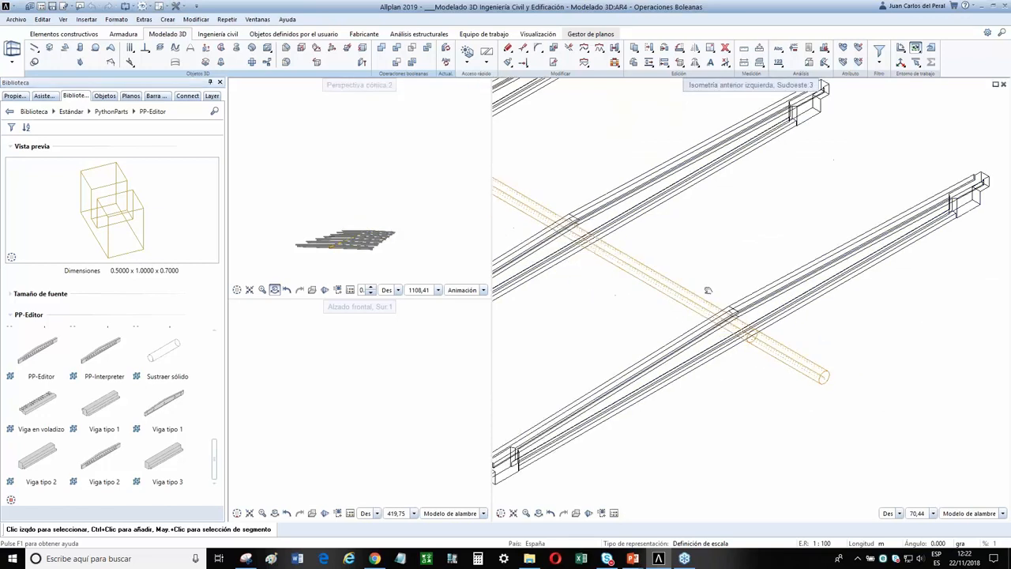
{"action": "scroll", "coordinate": [798, 324], "scroll_direction": "down", "scroll_amount": 2}
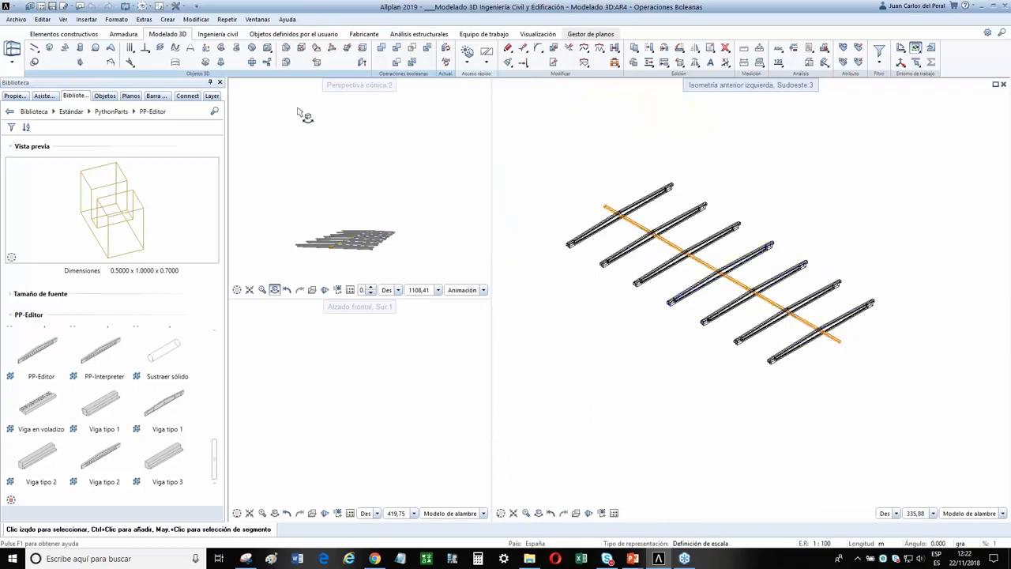
{"action": "left_click", "coordinate": [397, 62]}
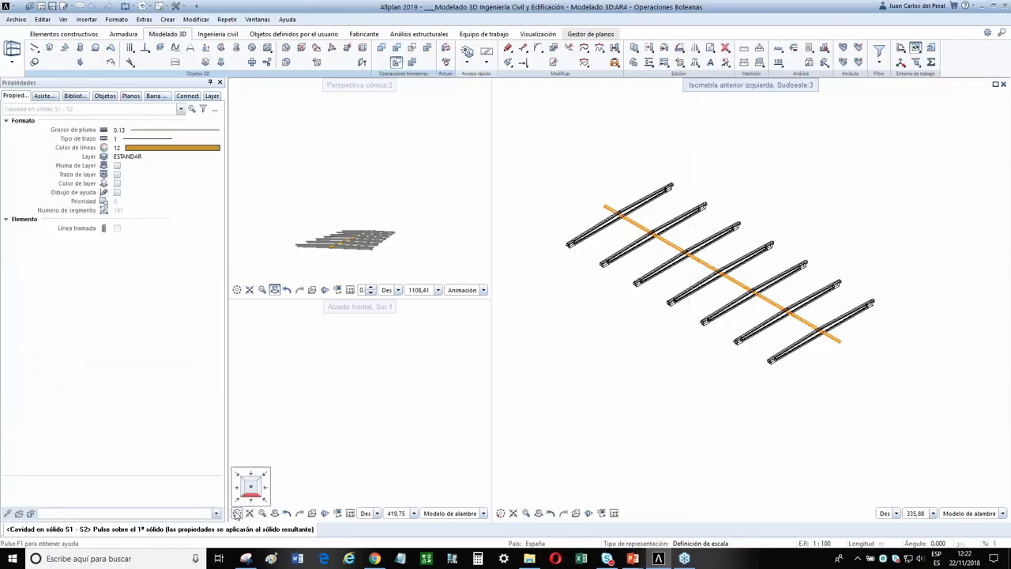
{"action": "left_click", "coordinate": [253, 497]}
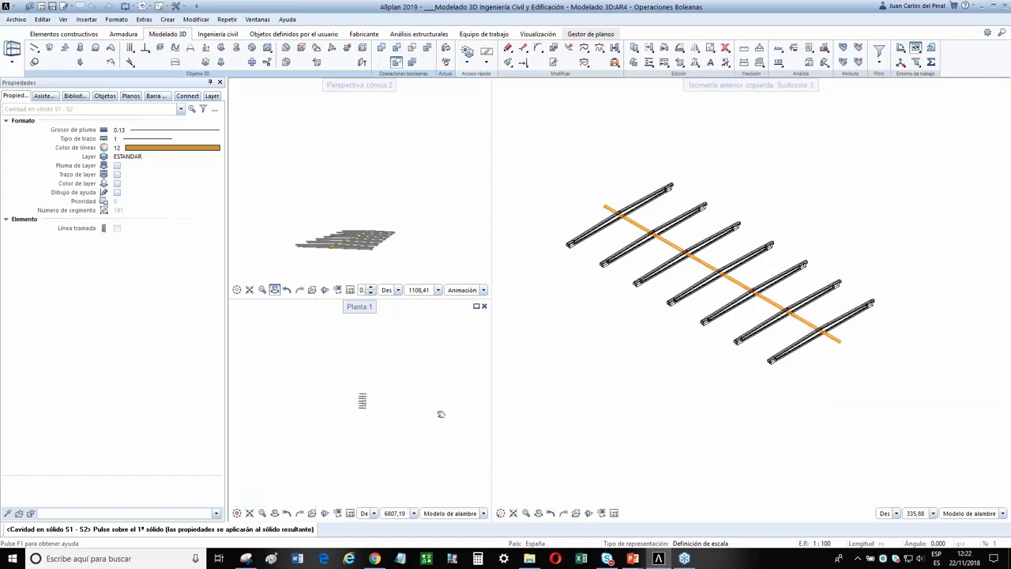
{"action": "scroll", "coordinate": [378, 399], "scroll_direction": "up", "scroll_amount": 6}
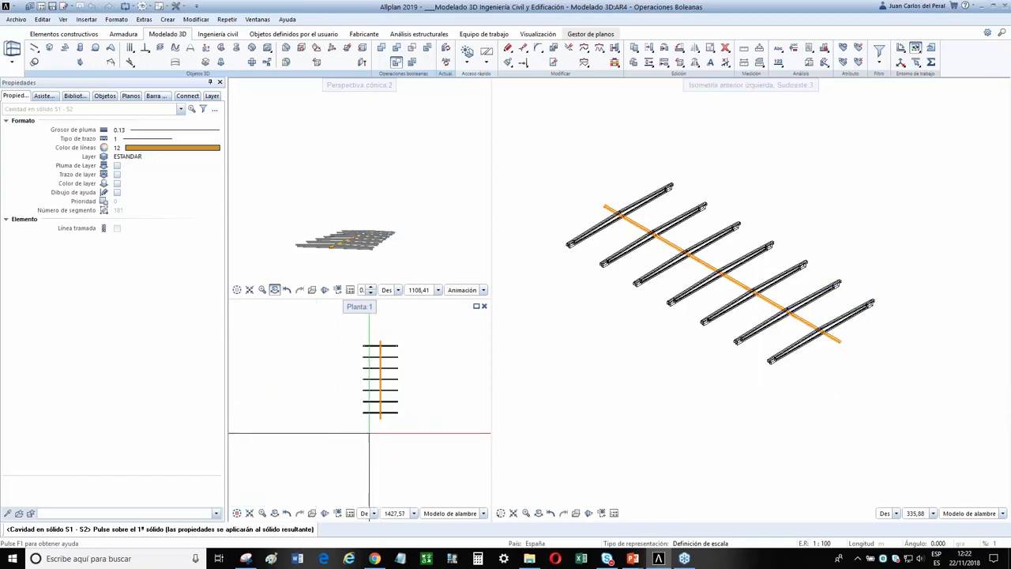
{"action": "left_click_drag", "start_coordinate": [369, 432], "coordinate": [354, 324]}
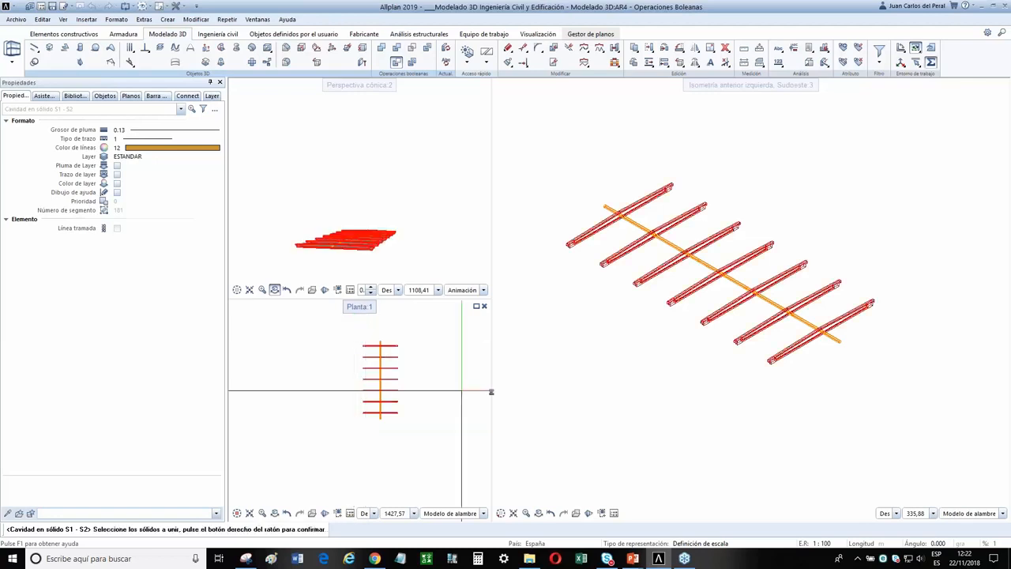
{"action": "scroll", "coordinate": [838, 336], "scroll_direction": "up", "scroll_amount": 3}
{"action": "scroll", "coordinate": [839, 332], "scroll_direction": "up", "scroll_amount": 3}
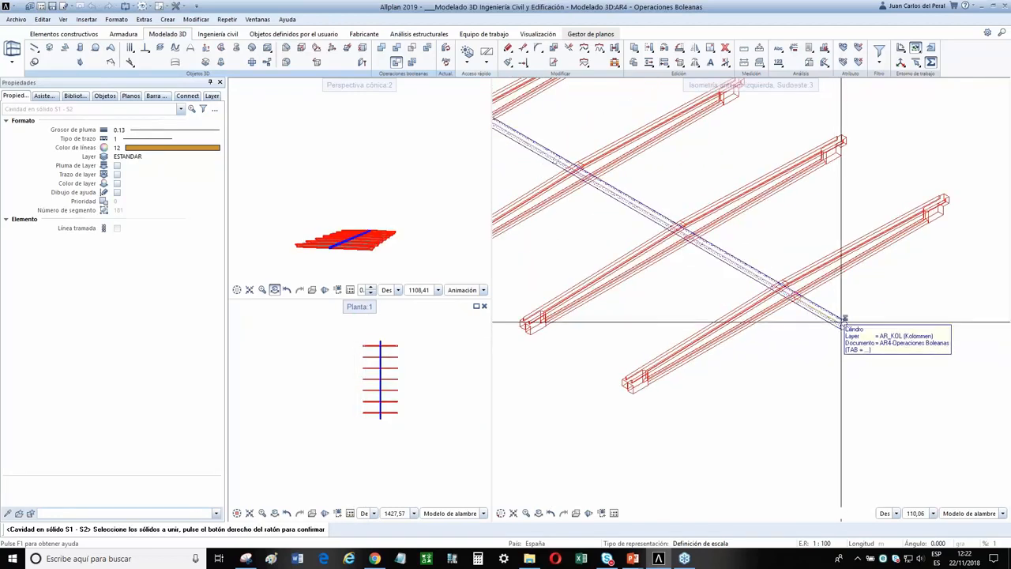
{"action": "left_click", "coordinate": [842, 318]}
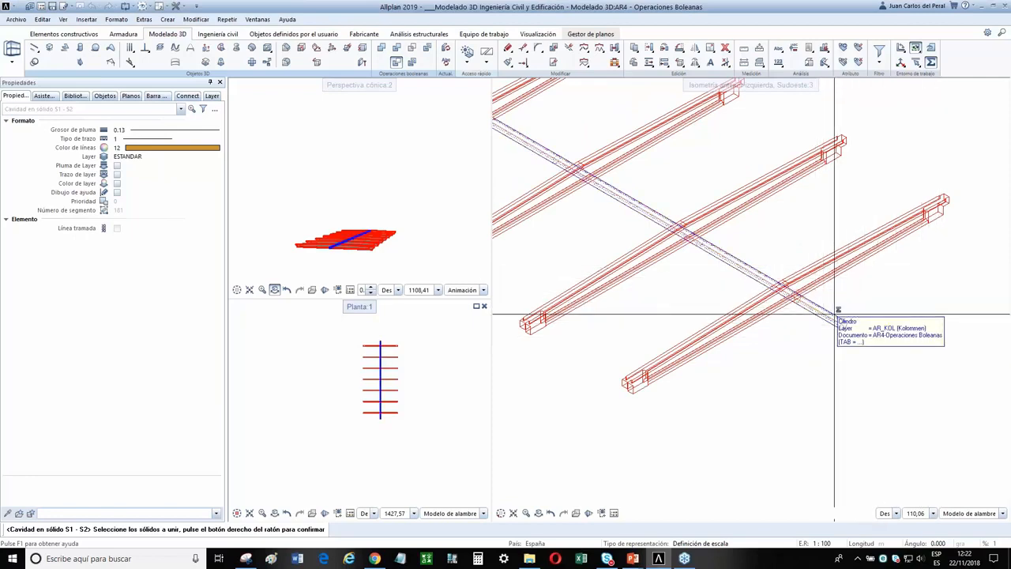
{"action": "right_click", "coordinate": [891, 311]}
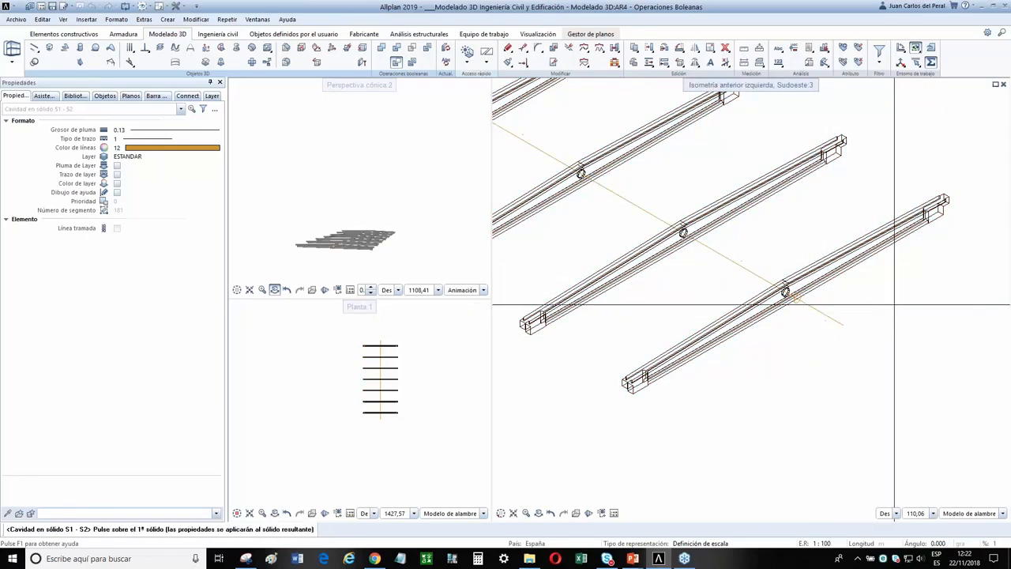
Examine the round openings through the beam webs in the isometric, perspective and plan views
{"action": "scroll", "coordinate": [854, 325], "scroll_direction": "down", "scroll_amount": 1}
{"action": "scroll", "coordinate": [571, 197], "scroll_direction": "up", "scroll_amount": 2}
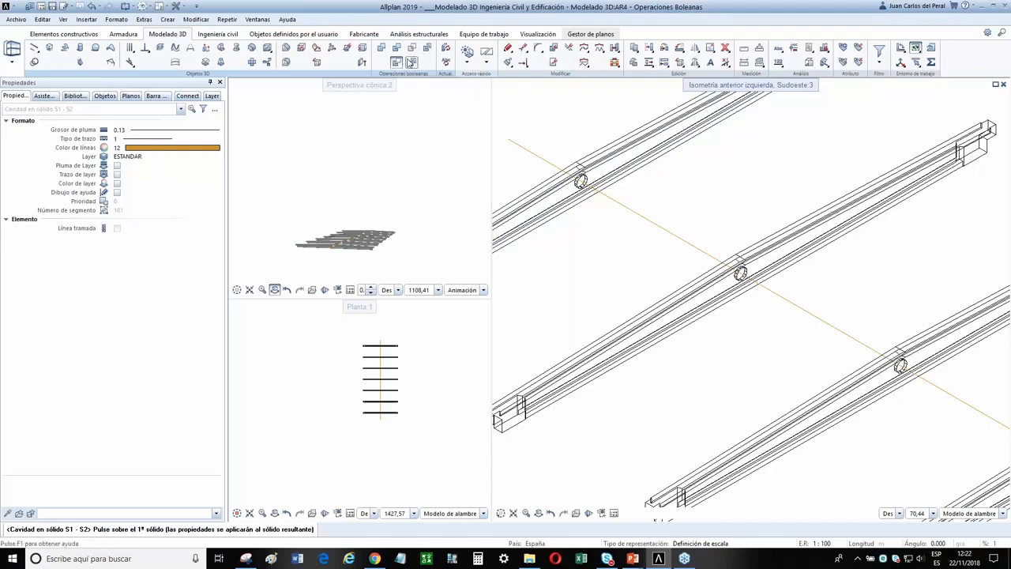
{"action": "scroll", "coordinate": [765, 219], "scroll_direction": "down", "scroll_amount": 5}
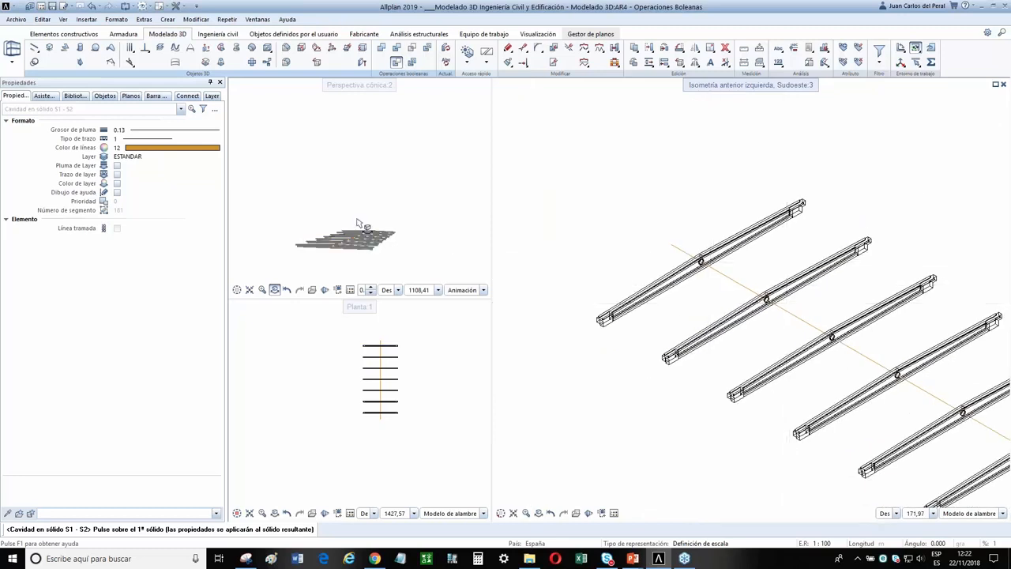
{"action": "scroll", "coordinate": [357, 223], "scroll_direction": "up", "scroll_amount": 4}
{"action": "left_click_drag", "start_coordinate": [325, 232], "coordinate": [322, 227]}
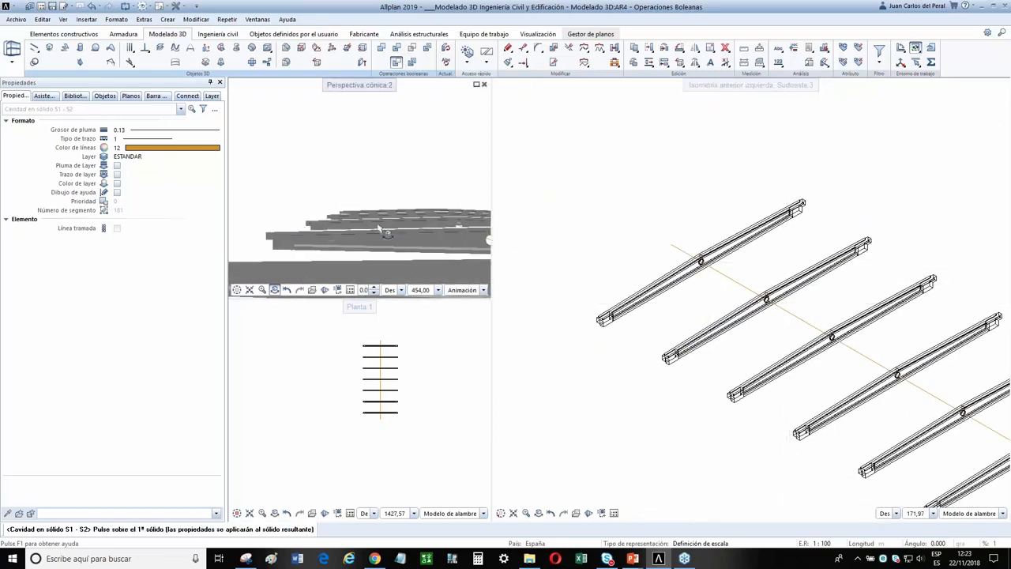
{"action": "middle_click_drag", "start_coordinate": [383, 230], "coordinate": [346, 245]}
{"action": "scroll", "coordinate": [434, 279], "scroll_direction": "down", "scroll_amount": 1}
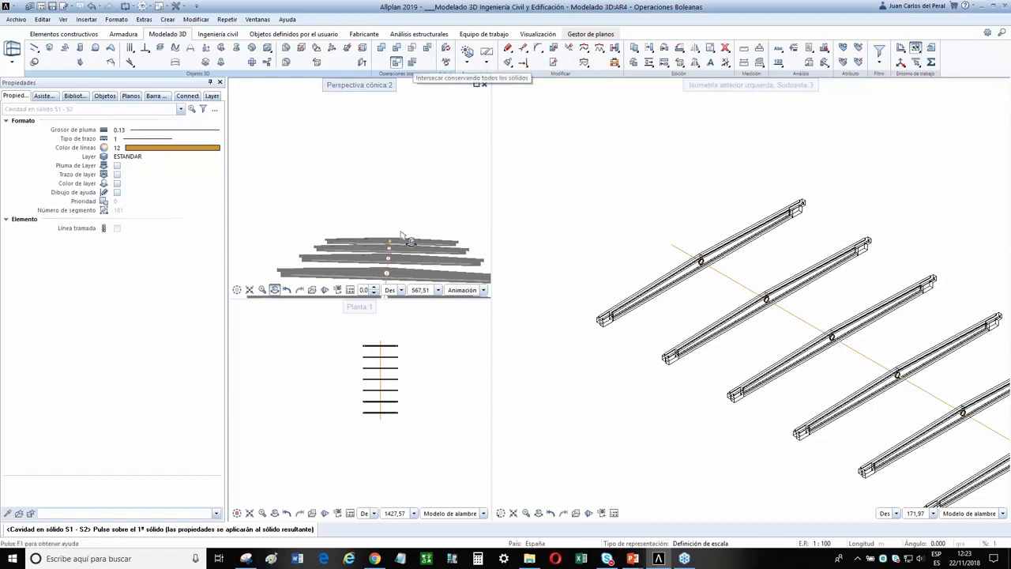
{"action": "scroll", "coordinate": [434, 270], "scroll_direction": "down", "scroll_amount": 1}
{"action": "scroll", "coordinate": [386, 349], "scroll_direction": "up", "scroll_amount": 4}
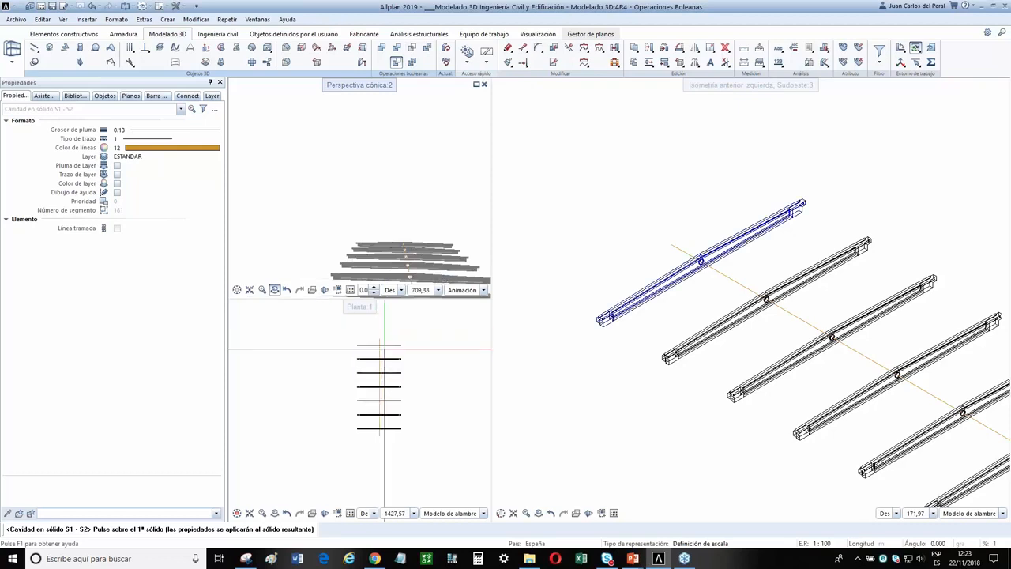
{"action": "middle_click_drag", "start_coordinate": [819, 324], "coordinate": [704, 227]}
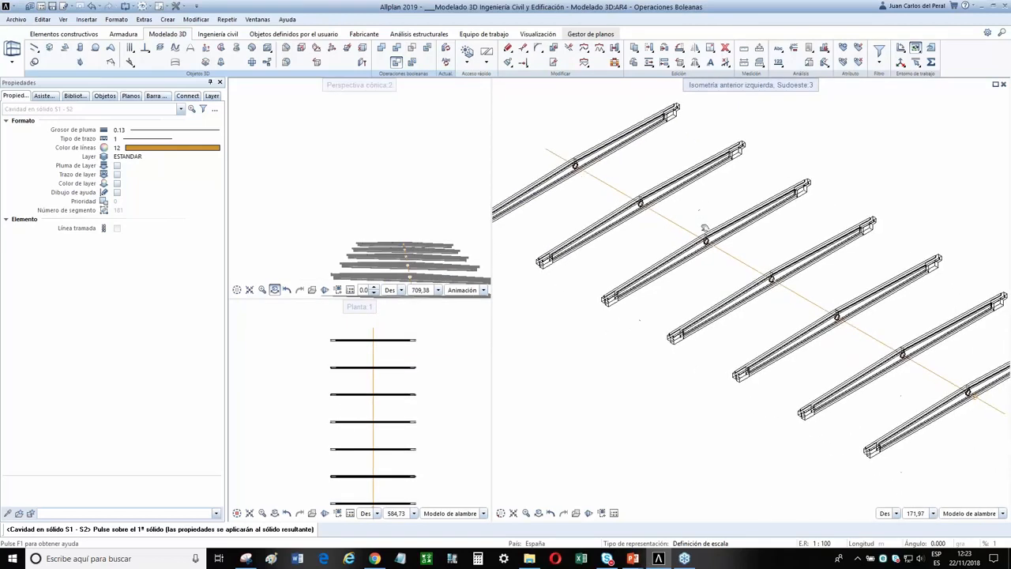
{"action": "scroll", "coordinate": [704, 228], "scroll_direction": "down", "scroll_amount": 1}
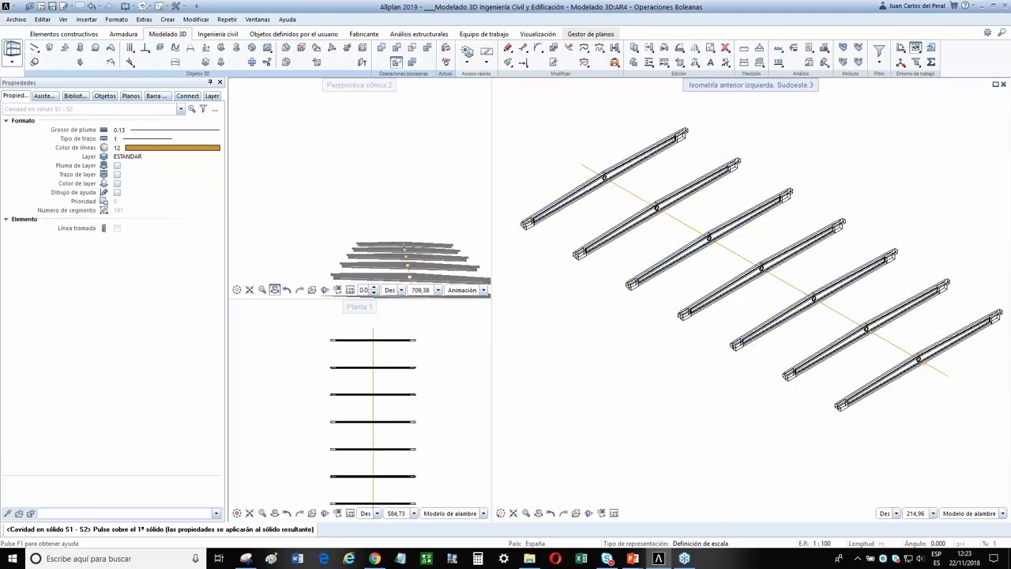
Reopen the project's building structure and load drawing file 4, Operaciones Boleanas, again
{"action": "key", "text": "alt+Tab"}
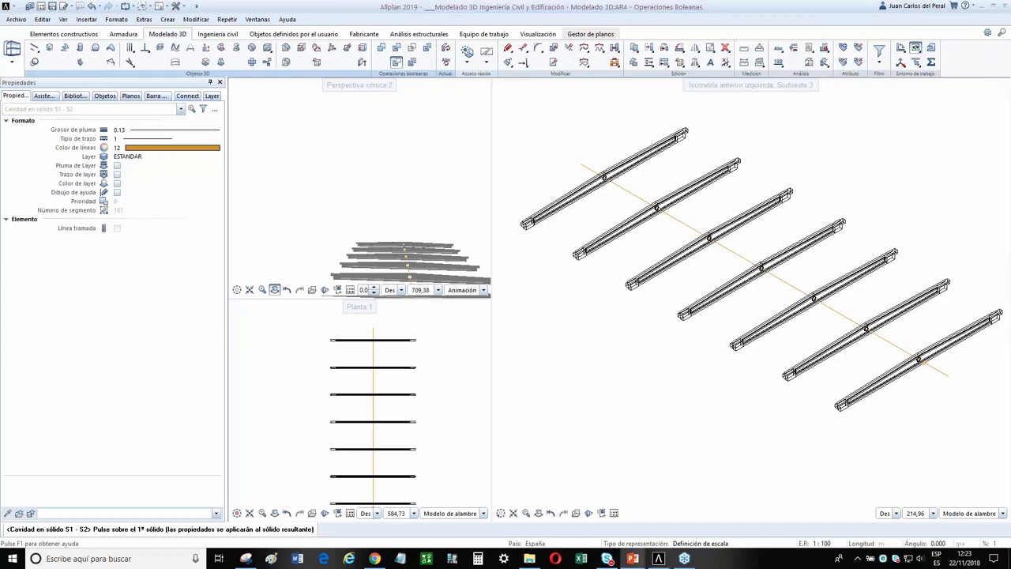
{"action": "left_click", "coordinate": [42, 8]}
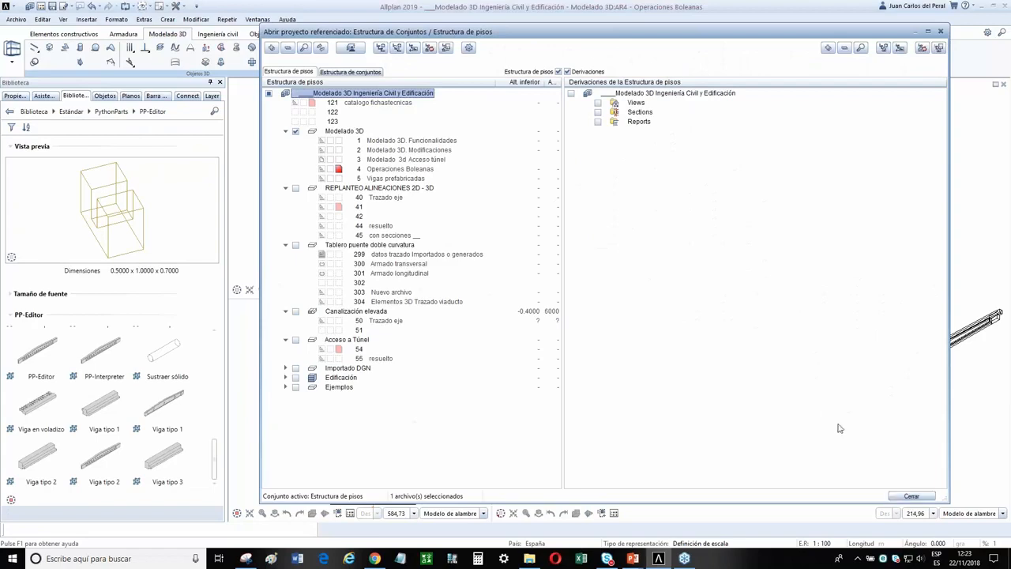
{"action": "left_click", "coordinate": [412, 173]}
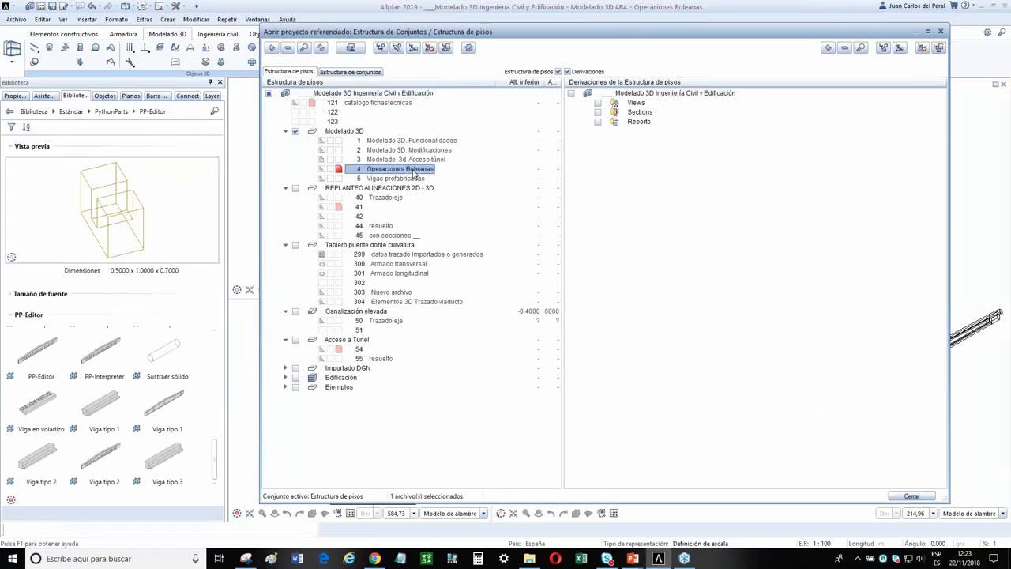
{"action": "double_click", "coordinate": [413, 172]}
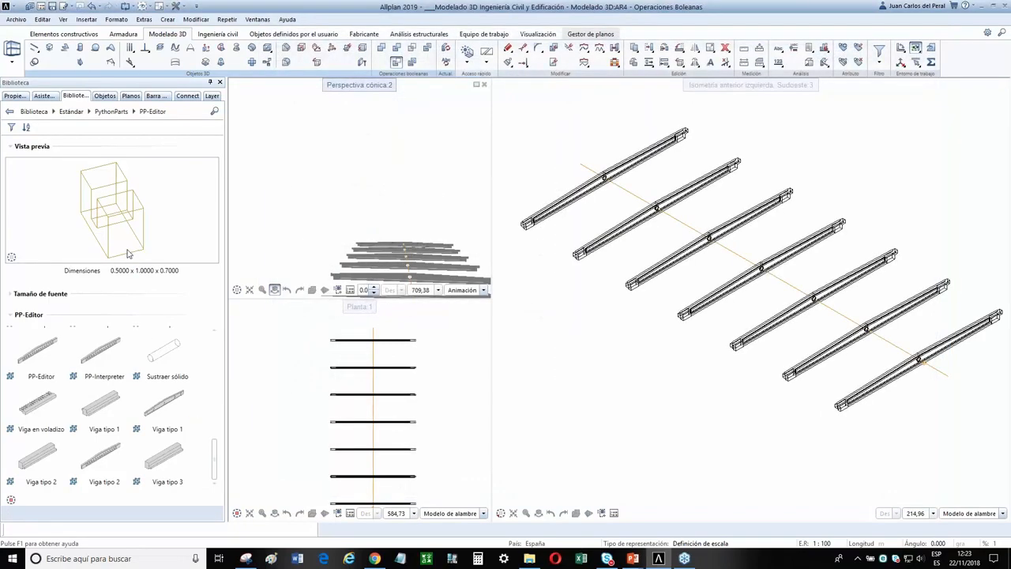
Place the PI-Geometría Losa PythonPart from the PP-Editor library in plan, left of the beam row, after reviewing its parameter pages
{"action": "left_click_drag", "start_coordinate": [215, 457], "coordinate": [215, 378]}
{"action": "left_click", "coordinate": [98, 437]}
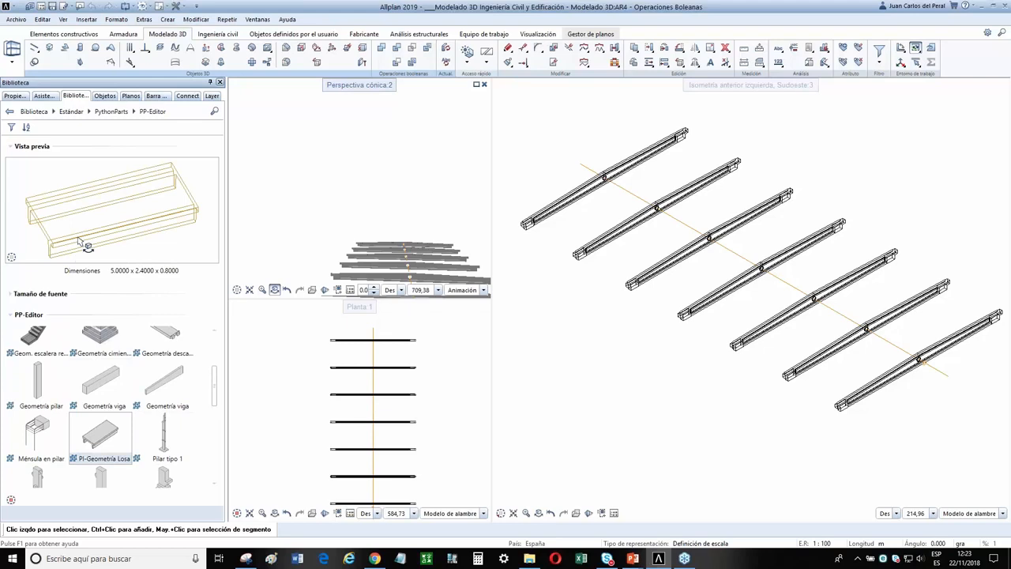
{"action": "left_click", "coordinate": [709, 332]}
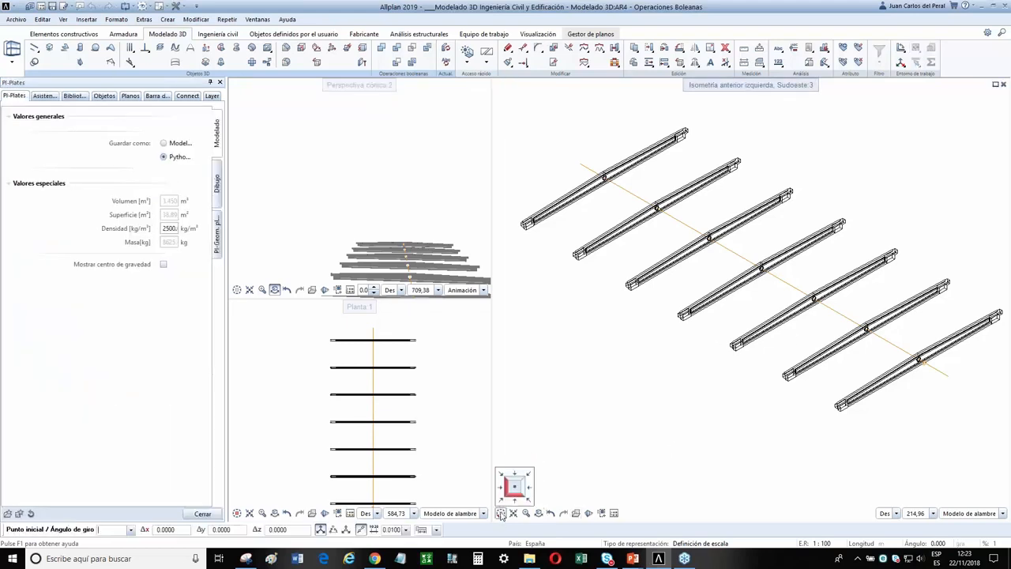
{"action": "left_click", "coordinate": [513, 489]}
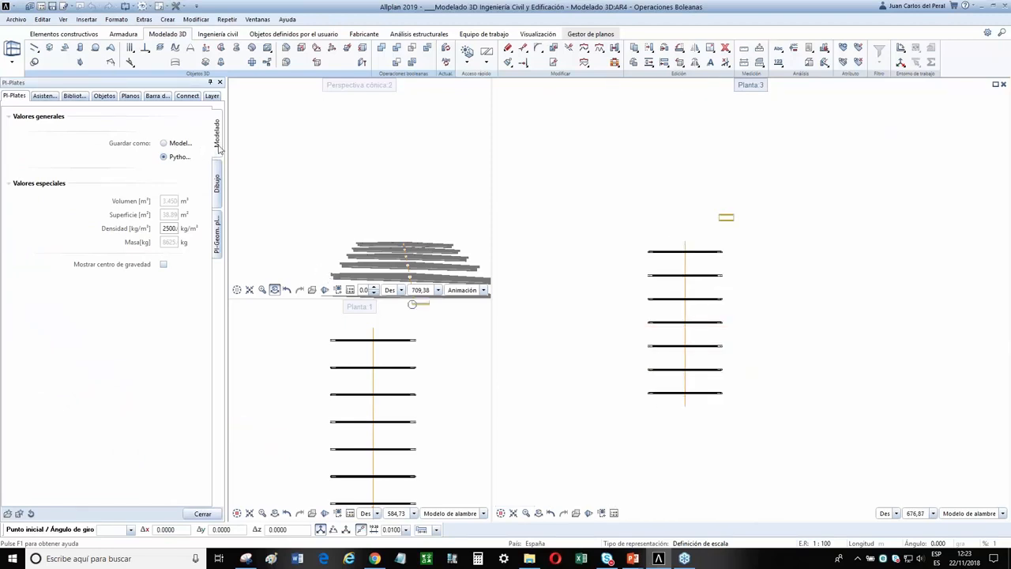
{"action": "left_click", "coordinate": [219, 252]}
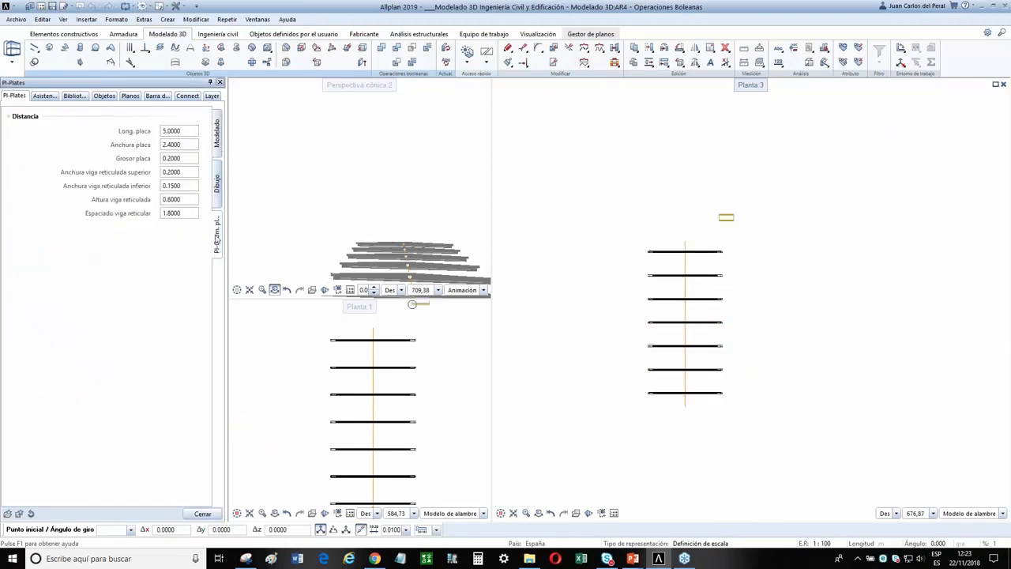
{"action": "left_click", "coordinate": [215, 196]}
{"action": "left_click", "coordinate": [218, 136]}
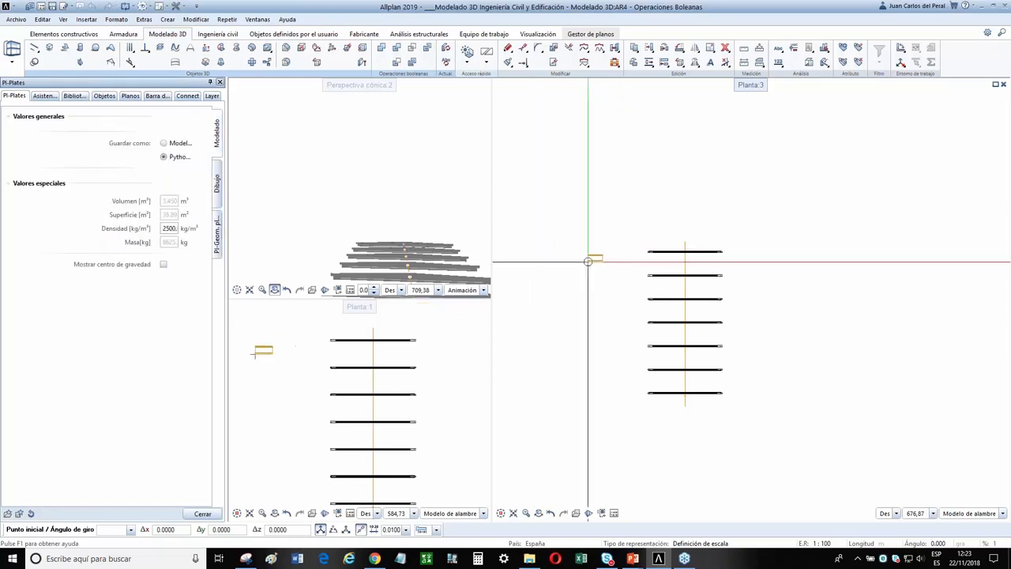
{"action": "scroll", "coordinate": [565, 255], "scroll_direction": "up", "scroll_amount": 5}
{"action": "middle_click_drag", "start_coordinate": [565, 254], "coordinate": [741, 271]}
{"action": "scroll", "coordinate": [676, 277], "scroll_direction": "down", "scroll_amount": 3}
{"action": "key", "text": "Escape"}
Open the parameters of the placed slab PythonPart for review and close them again
{"action": "left_click", "coordinate": [686, 266]}
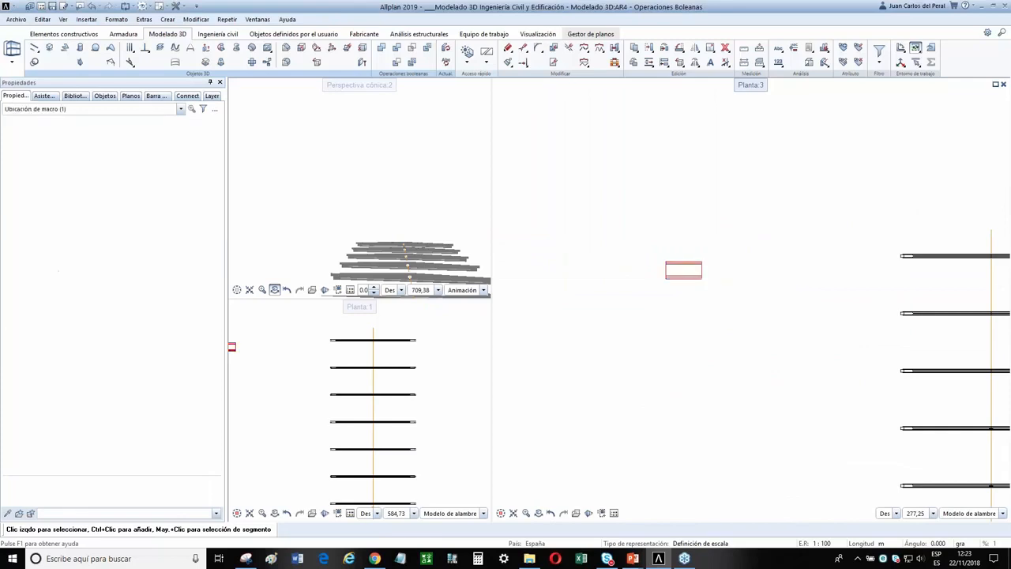
{"action": "double_click", "coordinate": [688, 266]}
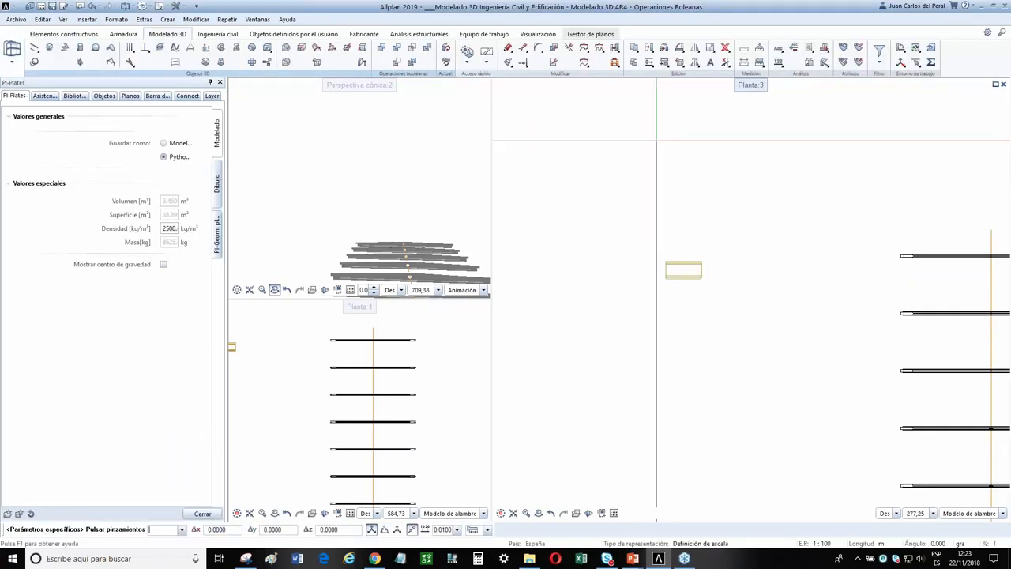
{"action": "key", "text": "Escape"}
Try to stretch the right end of the slab PythonPart in plan by modifying its points
{"action": "left_click", "coordinate": [523, 49]}
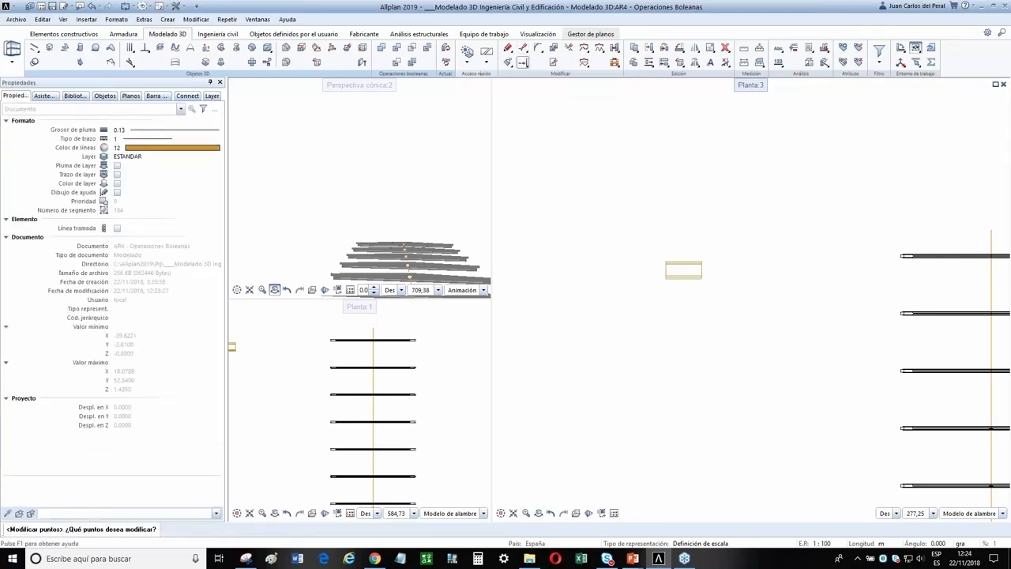
{"action": "left_click_drag", "start_coordinate": [717, 282], "coordinate": [666, 254]}
{"action": "scroll", "coordinate": [703, 247], "scroll_direction": "up", "scroll_amount": 1}
{"action": "left_click", "coordinate": [700, 246]}
{"action": "left_click", "coordinate": [745, 251]}
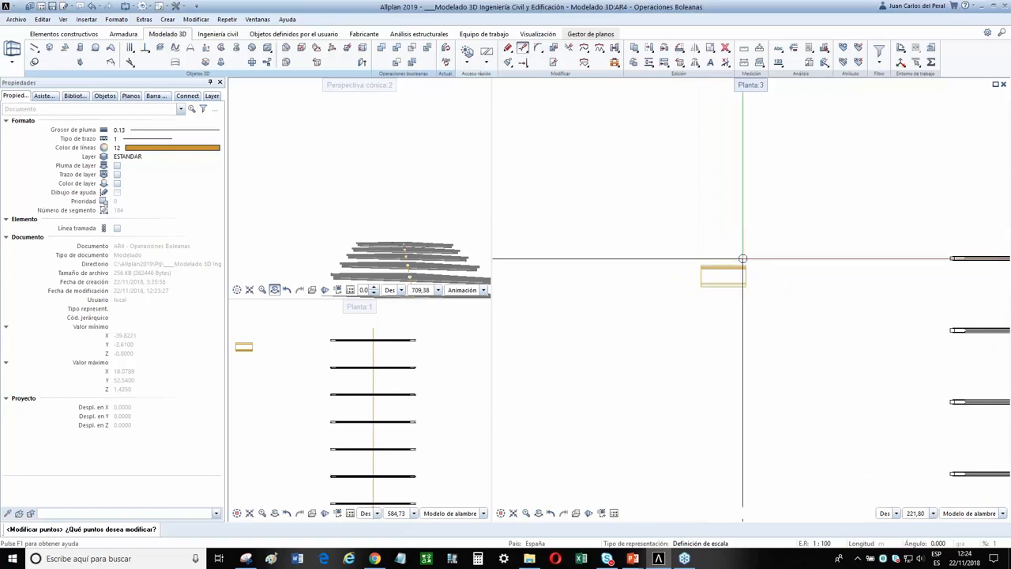
{"action": "scroll", "coordinate": [715, 288], "scroll_direction": "up", "scroll_amount": 2}
{"action": "scroll", "coordinate": [713, 290], "scroll_direction": "up", "scroll_amount": 2}
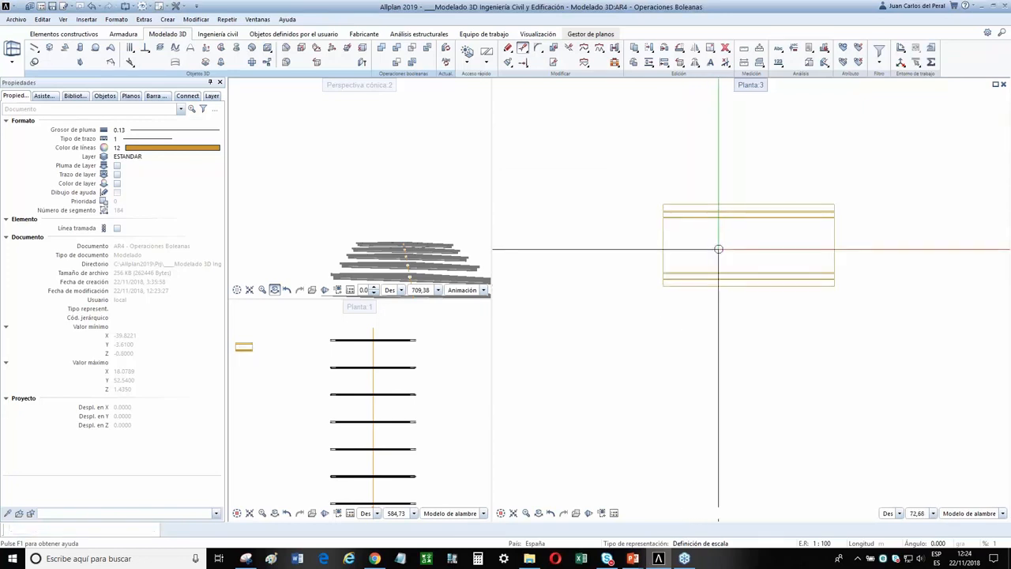
Change the slab's save type from PythonPart to 3D model in its parameters and close them
{"action": "key", "text": "Escape"}
{"action": "left_click", "coordinate": [664, 217]}
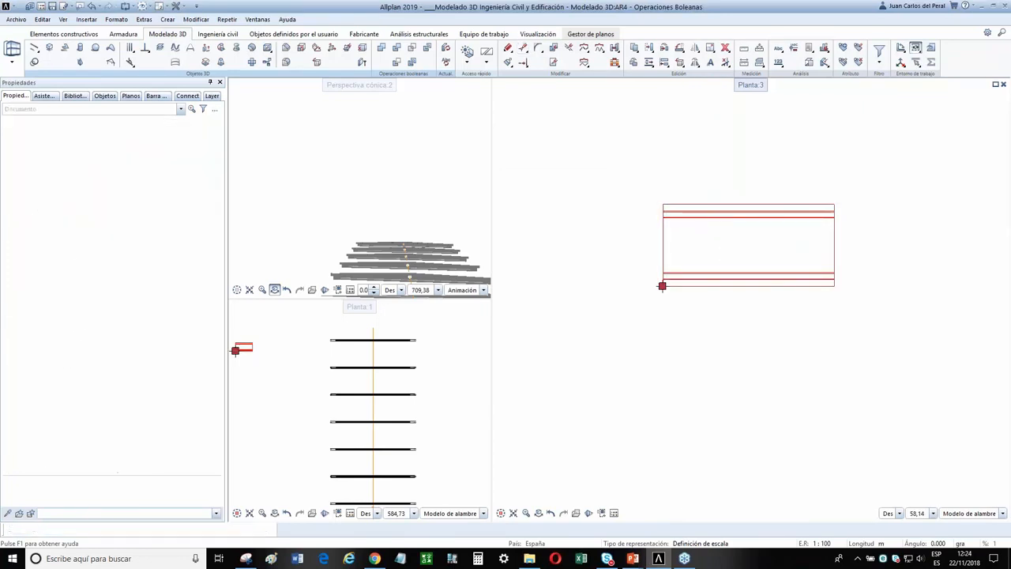
{"action": "double_click", "coordinate": [695, 274]}
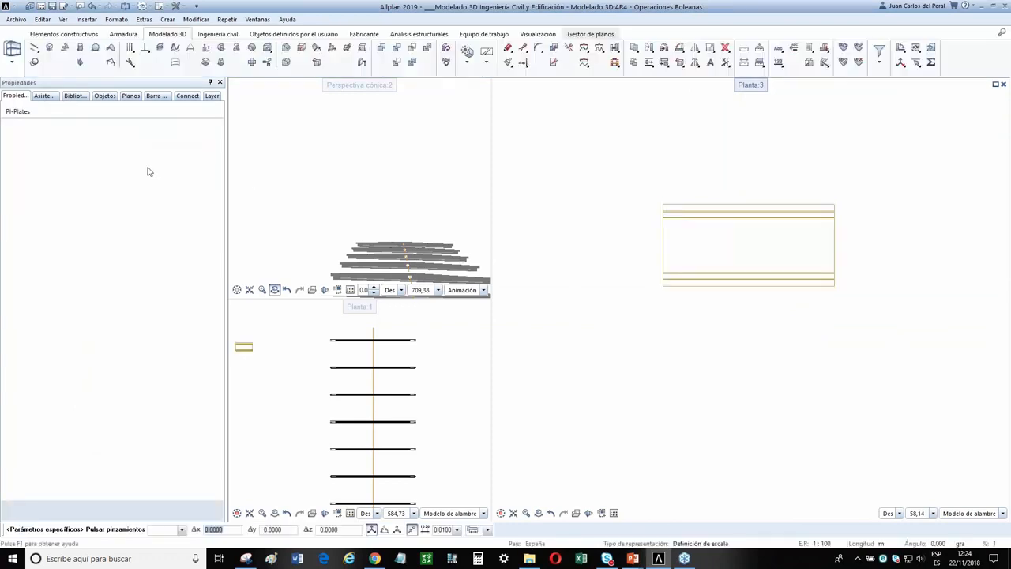
{"action": "left_click", "coordinate": [164, 144]}
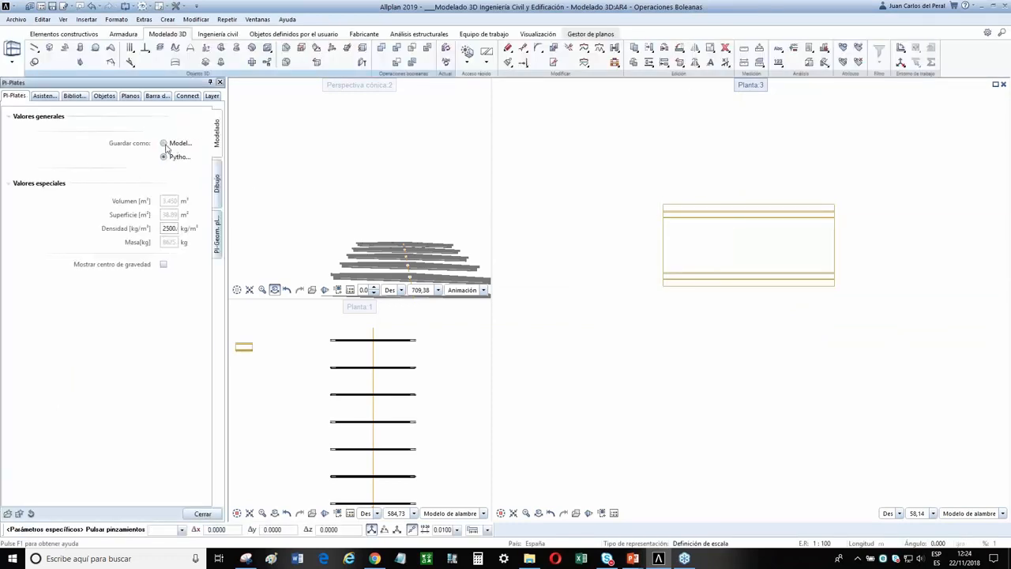
{"action": "left_click", "coordinate": [204, 515]}
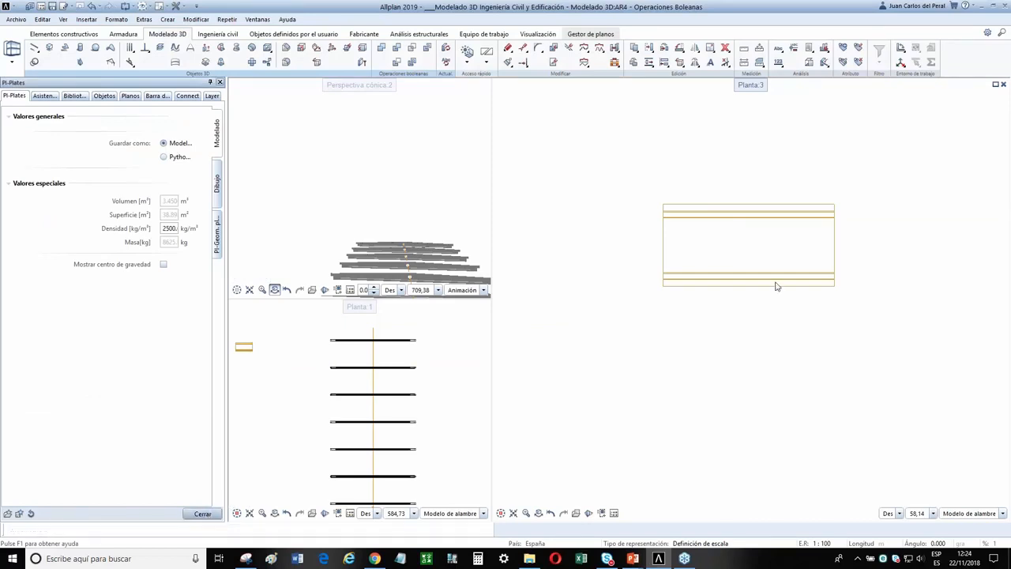
Lengthen the converted slab in plan by moving its right end points horizontally toward the beams
{"action": "left_click", "coordinate": [525, 53]}
{"action": "left_click_drag", "start_coordinate": [884, 298], "coordinate": [803, 176]}
{"action": "left_click", "coordinate": [772, 175]}
{"action": "left_click", "coordinate": [912, 174]}
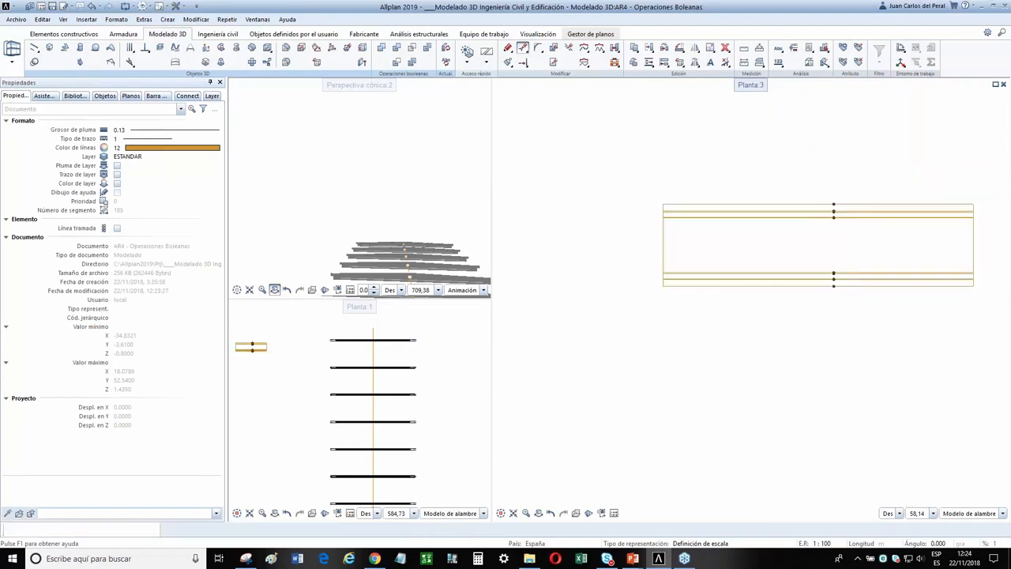
{"action": "scroll", "coordinate": [848, 221], "scroll_direction": "down", "scroll_amount": 3}
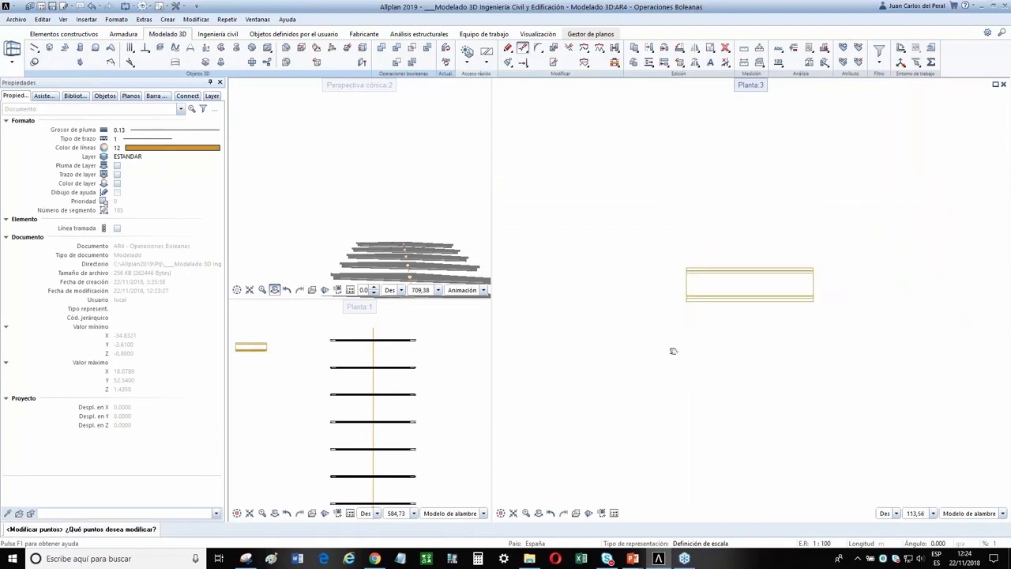
Load the foundation geometry PythonPart (Cimentación aislada) from the PP-Editor library for placement near the slab
{"action": "left_click", "coordinate": [42, 9]}
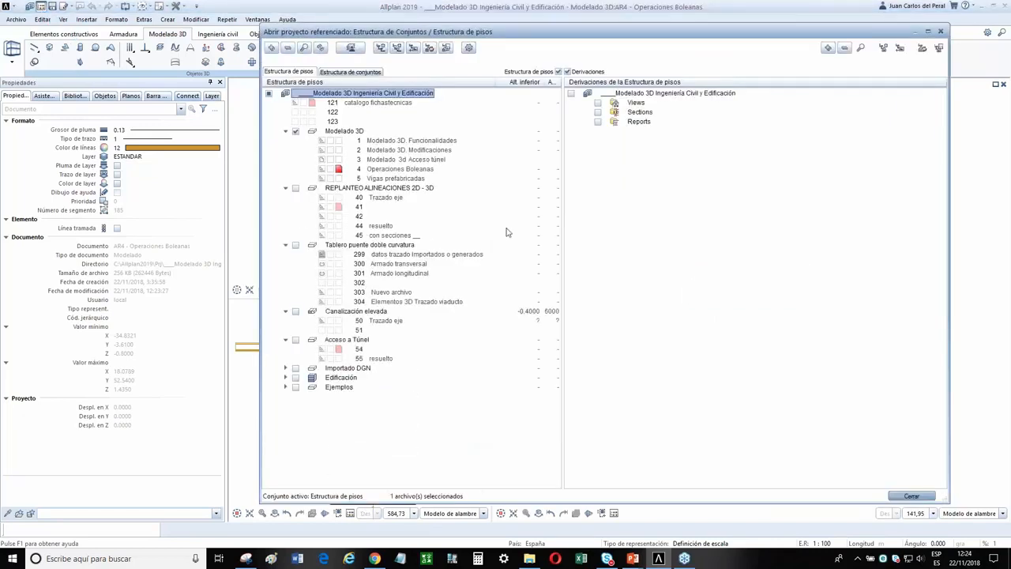
{"action": "left_click", "coordinate": [910, 496]}
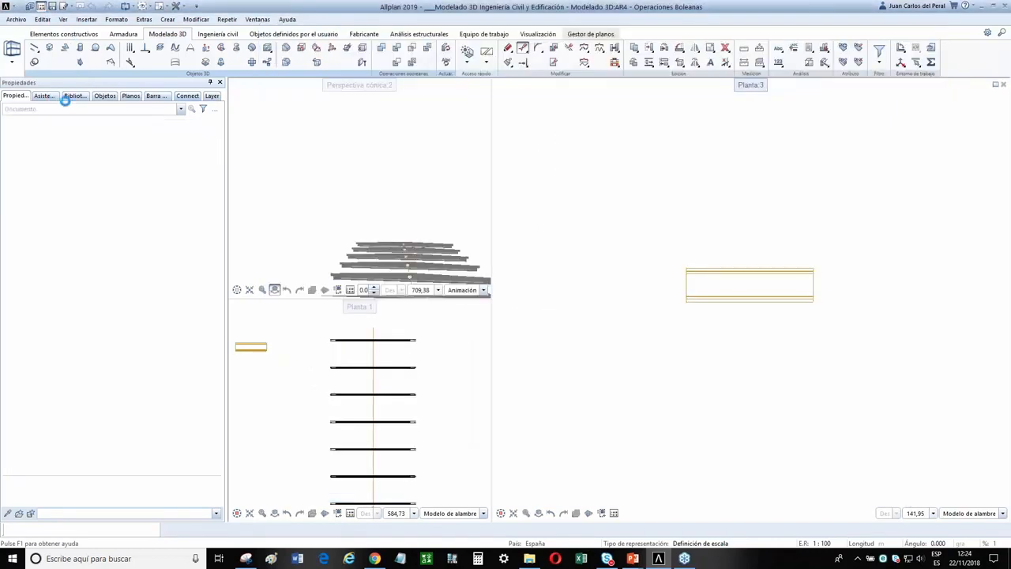
{"action": "left_click", "coordinate": [75, 97]}
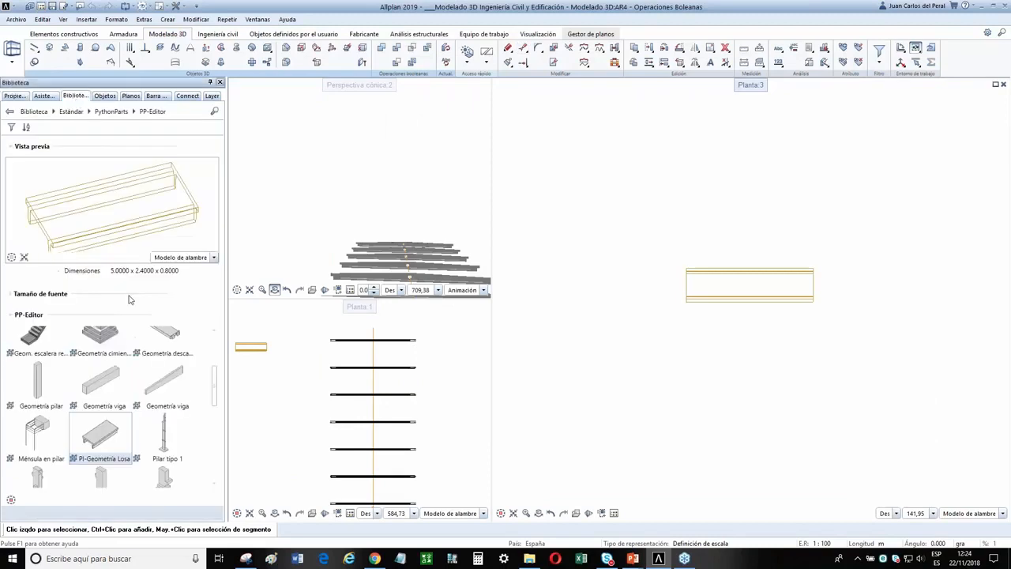
{"action": "scroll", "coordinate": [108, 340], "scroll_direction": "up", "scroll_amount": 1}
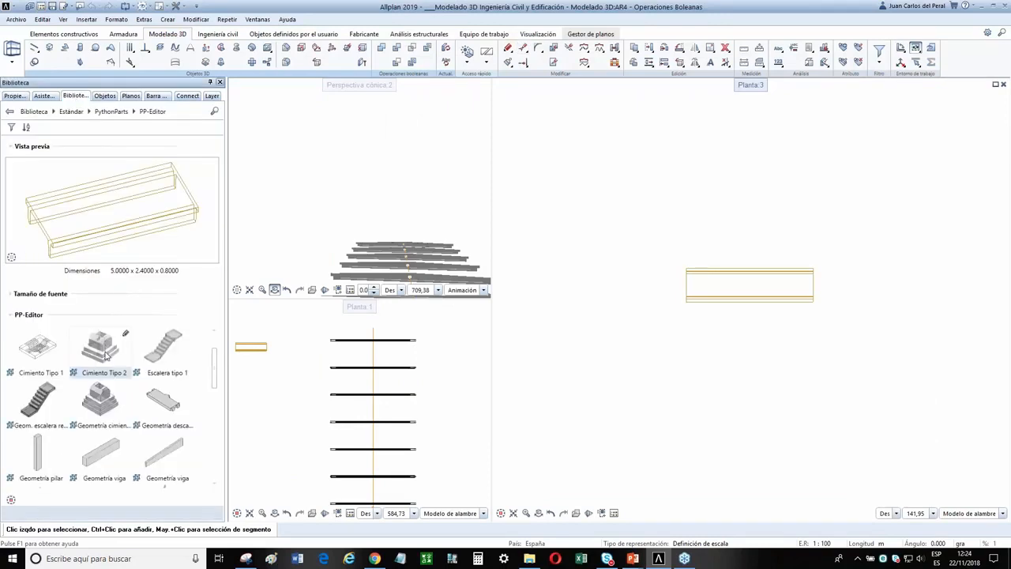
{"action": "double_click", "coordinate": [105, 394]}
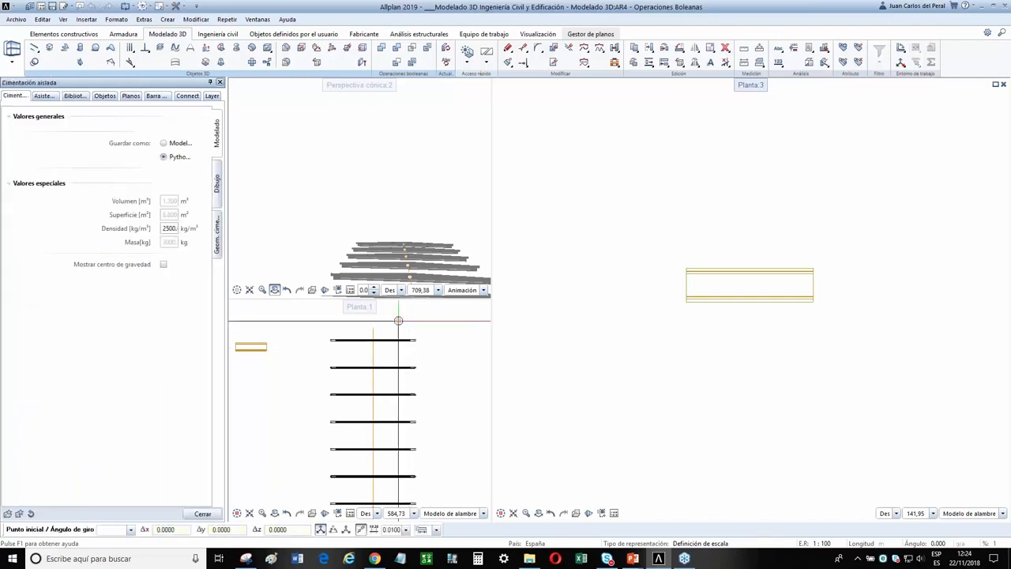
{"action": "scroll", "coordinate": [474, 333], "scroll_direction": "up", "scroll_amount": 1}
{"action": "scroll", "coordinate": [576, 318], "scroll_direction": "up", "scroll_amount": 5}
{"action": "scroll", "coordinate": [462, 253], "scroll_direction": "down", "scroll_amount": 1}
Enable the base plate, foundation bench, foundation sleeve and angled foundation element in the foundation's geometry parameters
{"action": "left_click", "coordinate": [215, 184]}
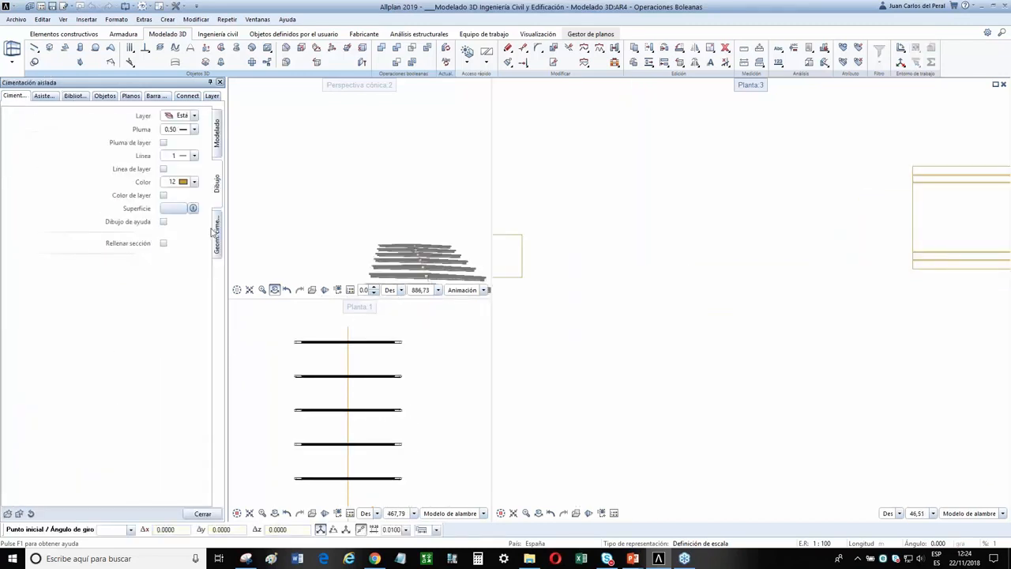
{"action": "left_click", "coordinate": [216, 235]}
{"action": "left_click", "coordinate": [164, 279]}
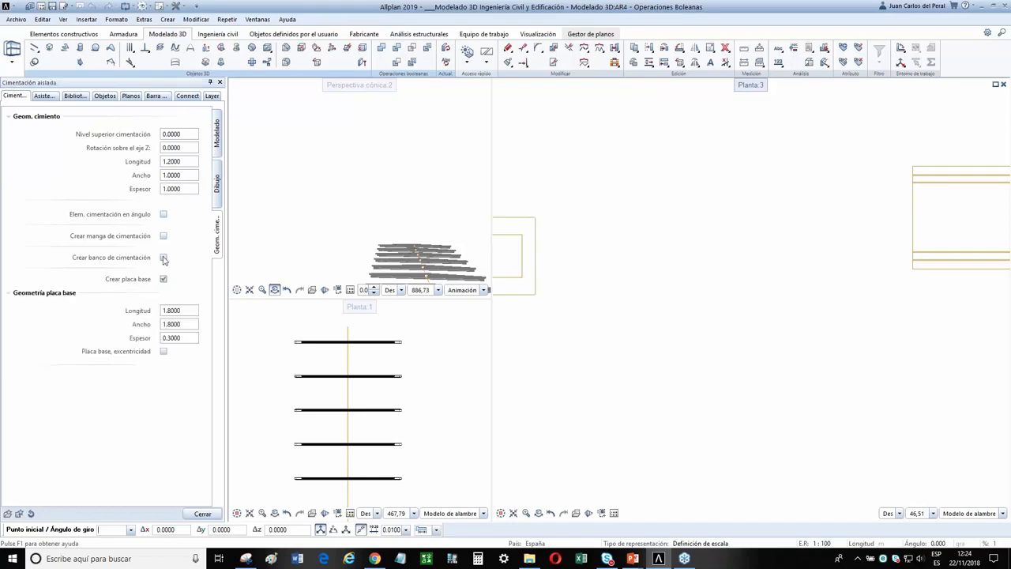
{"action": "left_click", "coordinate": [164, 257]}
{"action": "left_click", "coordinate": [164, 235]}
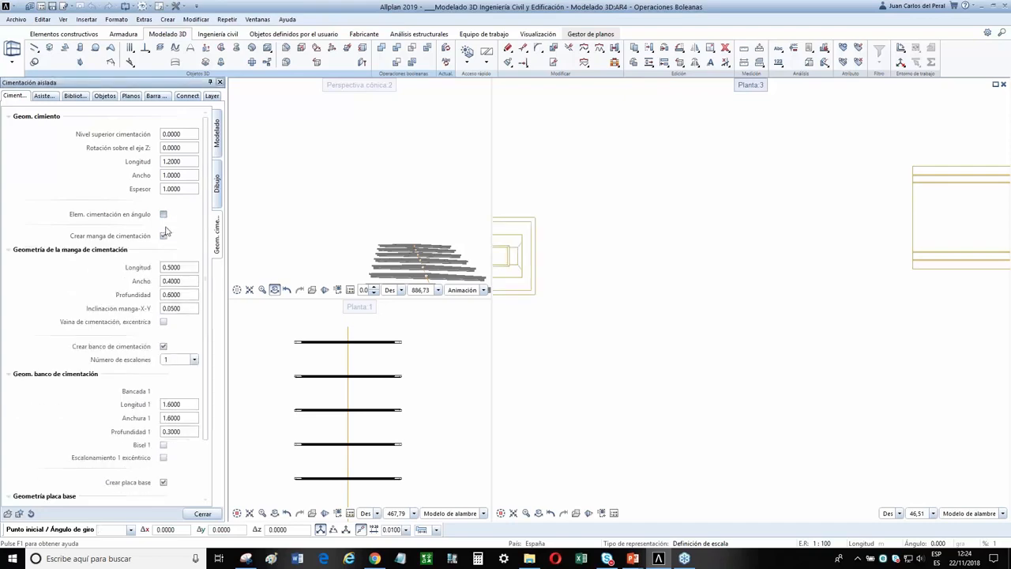
{"action": "left_click", "coordinate": [164, 214]}
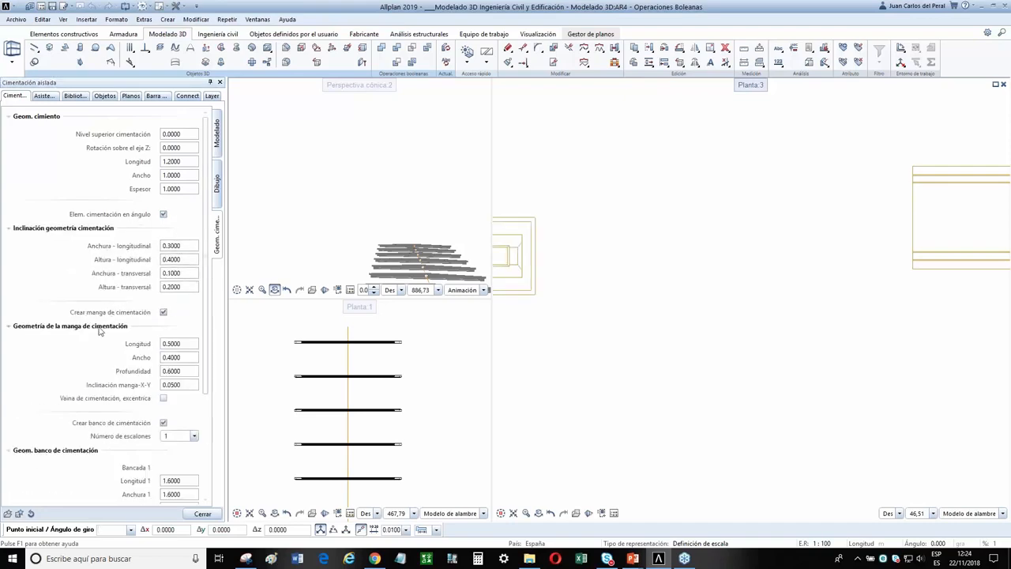
Place the configured foundation between the slab and the beam row and show it in the southwest isometric view
{"action": "scroll", "coordinate": [623, 315], "scroll_direction": "up", "scroll_amount": 1}
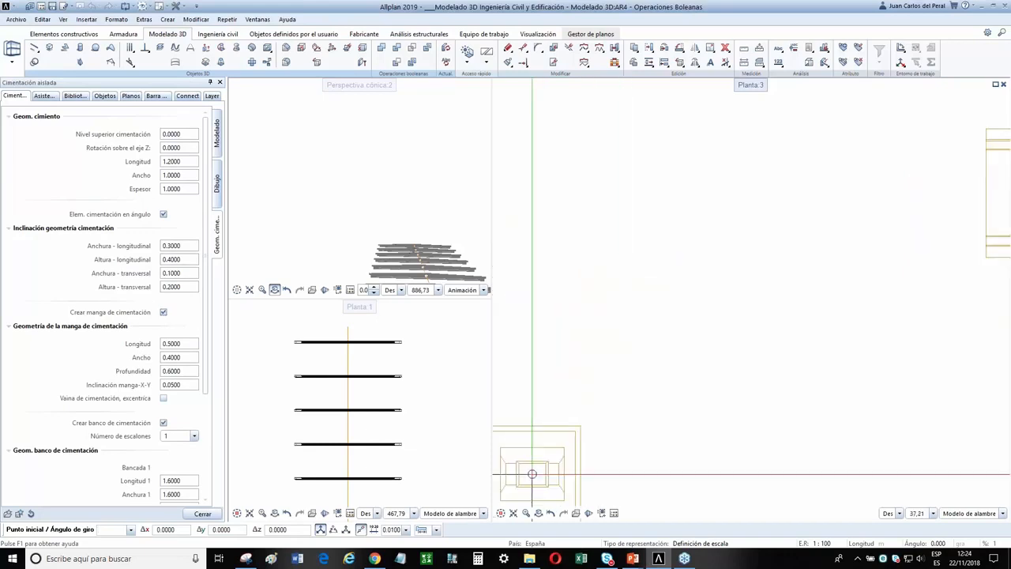
{"action": "left_click", "coordinate": [501, 502]}
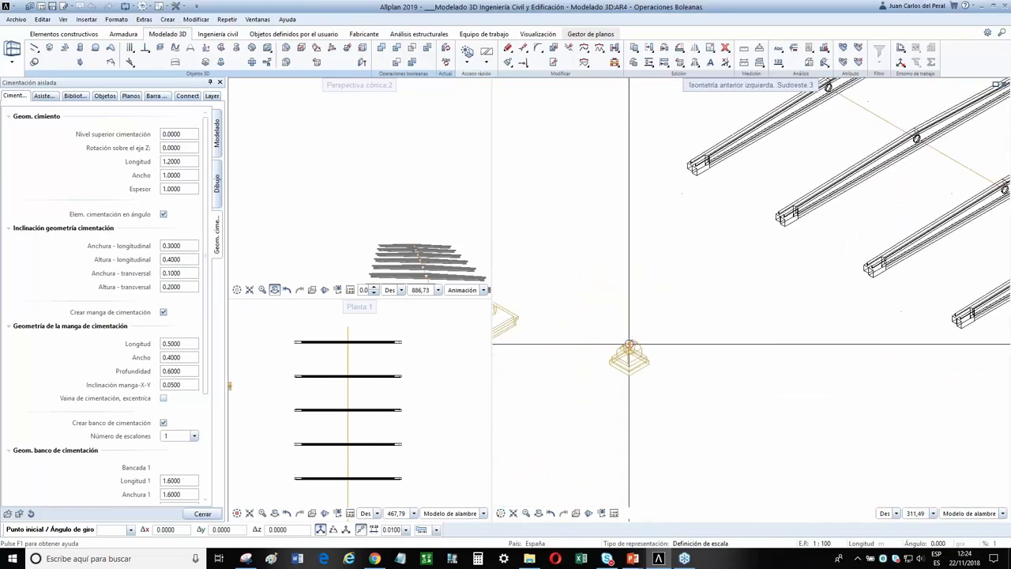
{"action": "scroll", "coordinate": [670, 273], "scroll_direction": "up", "scroll_amount": 3}
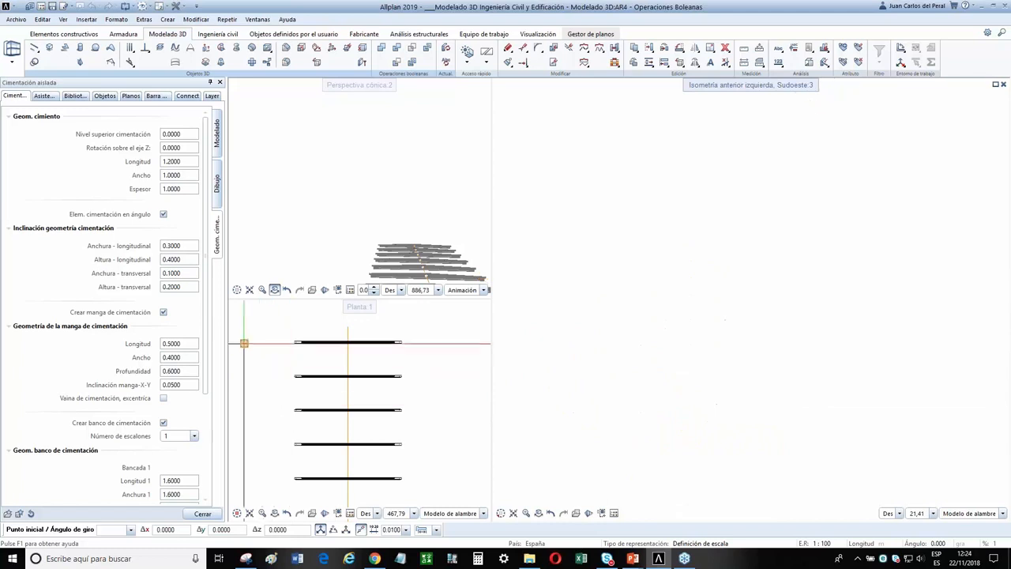
{"action": "left_click", "coordinate": [218, 184]}
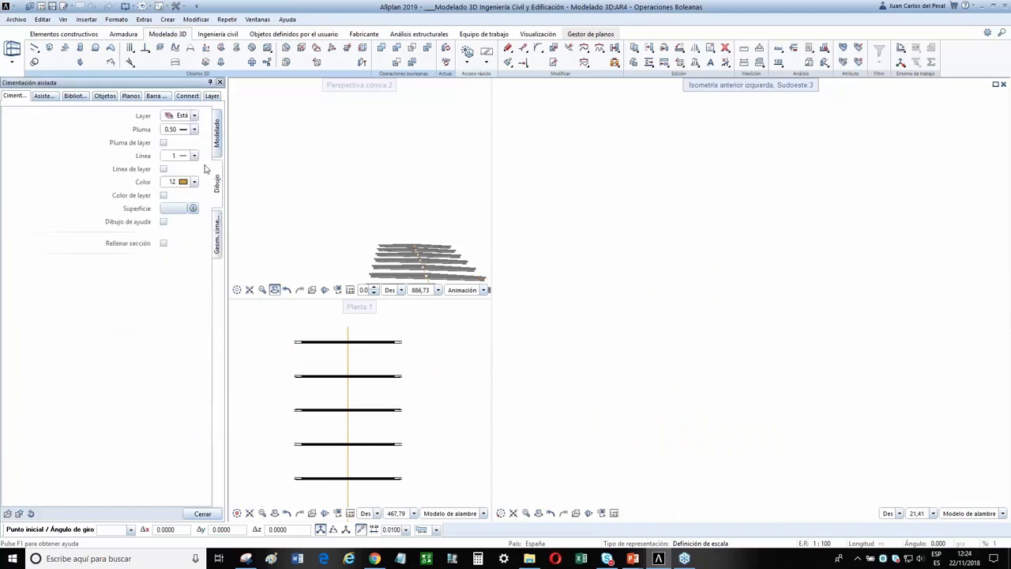
{"action": "left_click", "coordinate": [766, 215]}
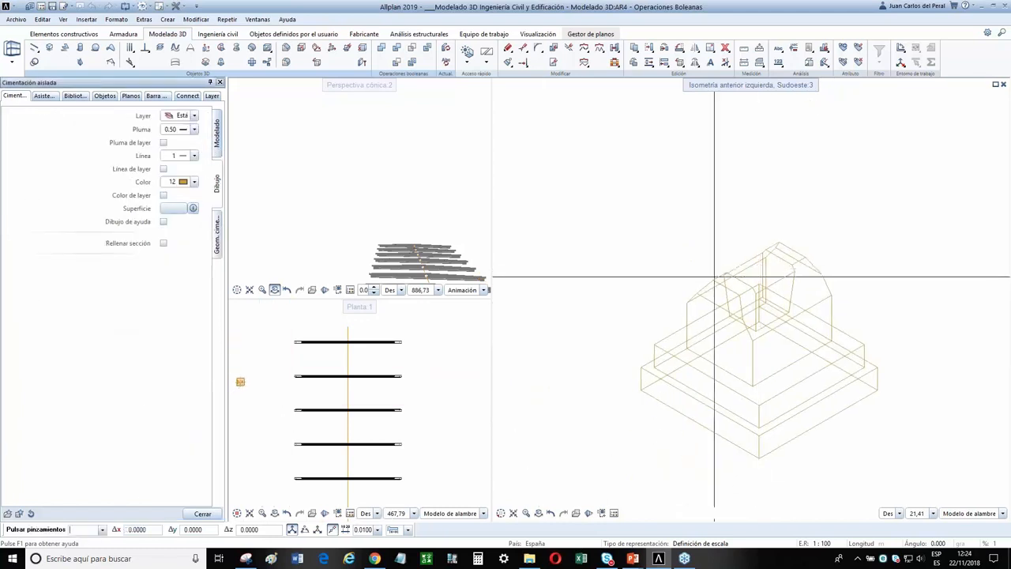
Load the Contrafuerte para puente PythonPart from the Ingeniería library and position it in the isometric view, left of the beam row
{"action": "left_click", "coordinate": [74, 96]}
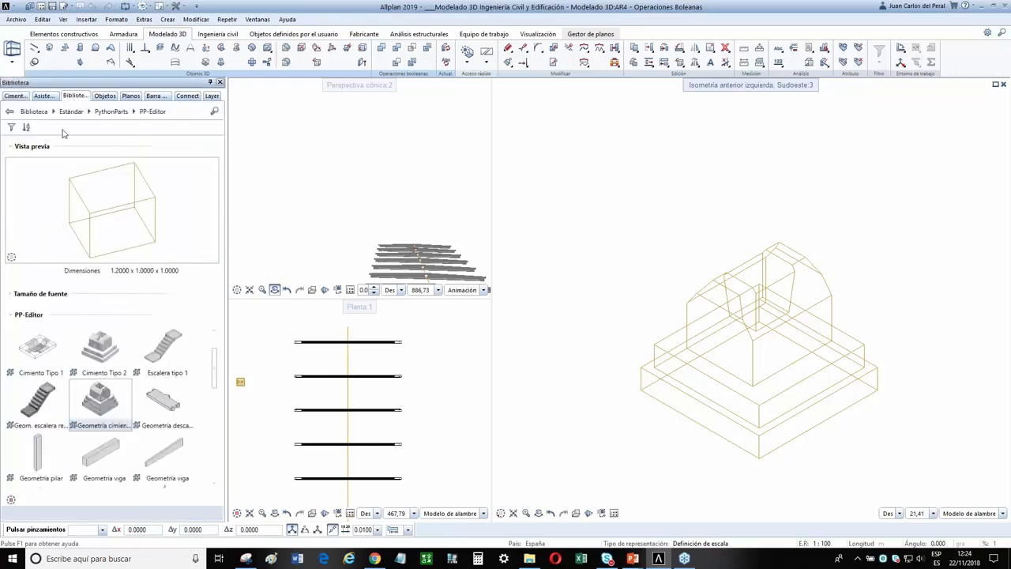
{"action": "left_click", "coordinate": [112, 112]}
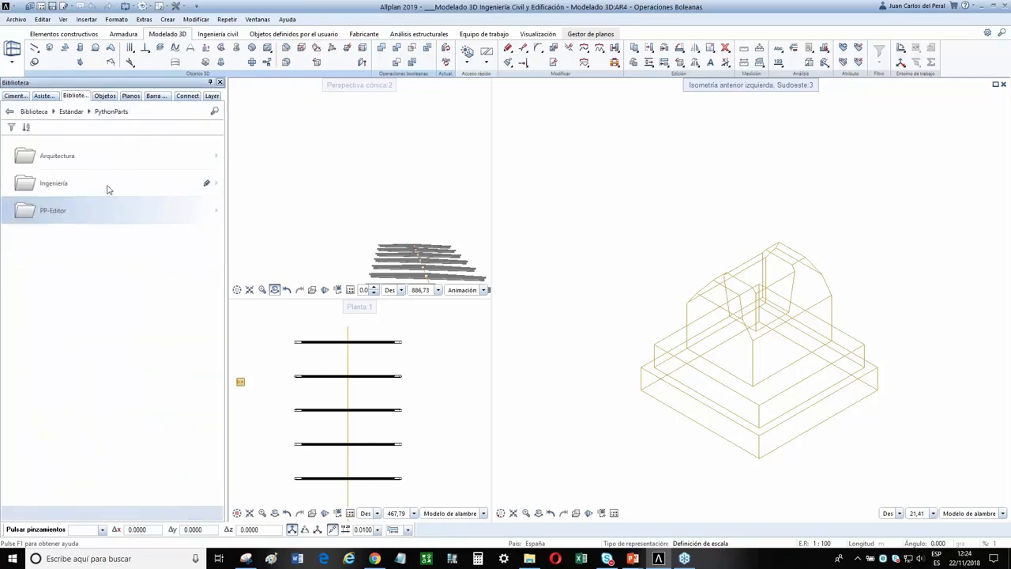
{"action": "left_click", "coordinate": [109, 190]}
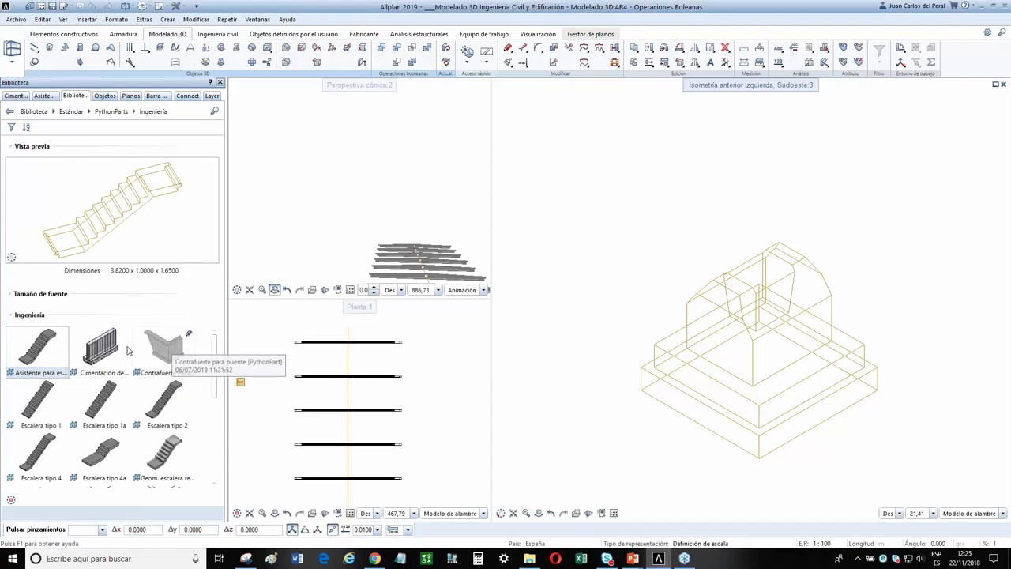
{"action": "left_click", "coordinate": [95, 345]}
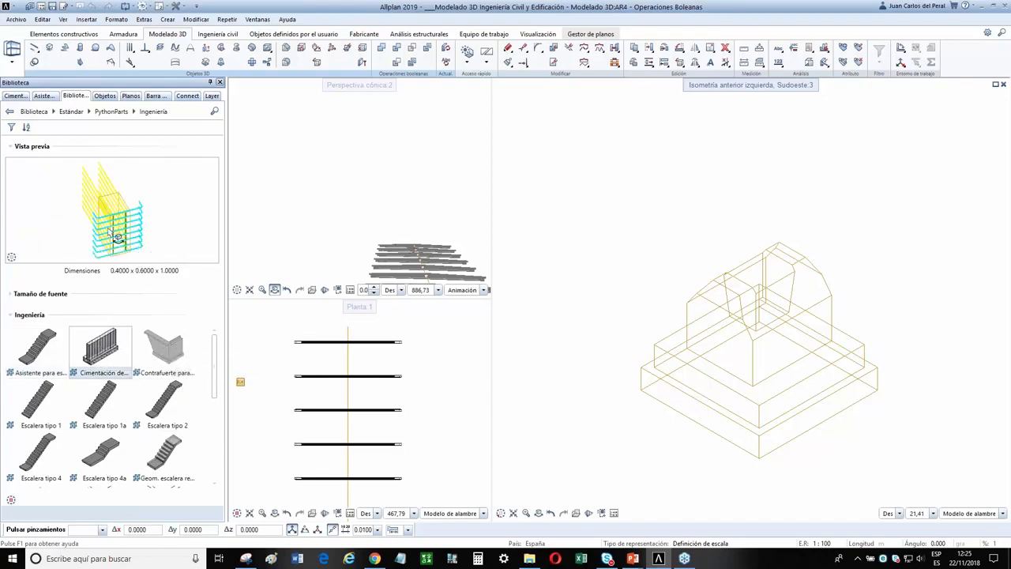
{"action": "left_click", "coordinate": [172, 354]}
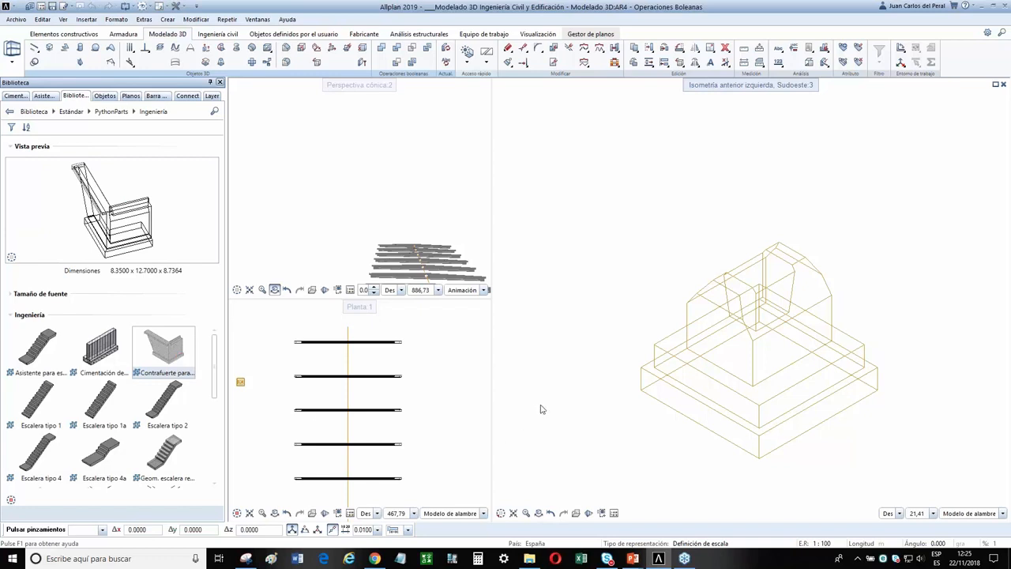
{"action": "key", "text": "Escape"}
{"action": "scroll", "coordinate": [644, 395], "scroll_direction": "down", "scroll_amount": 10}
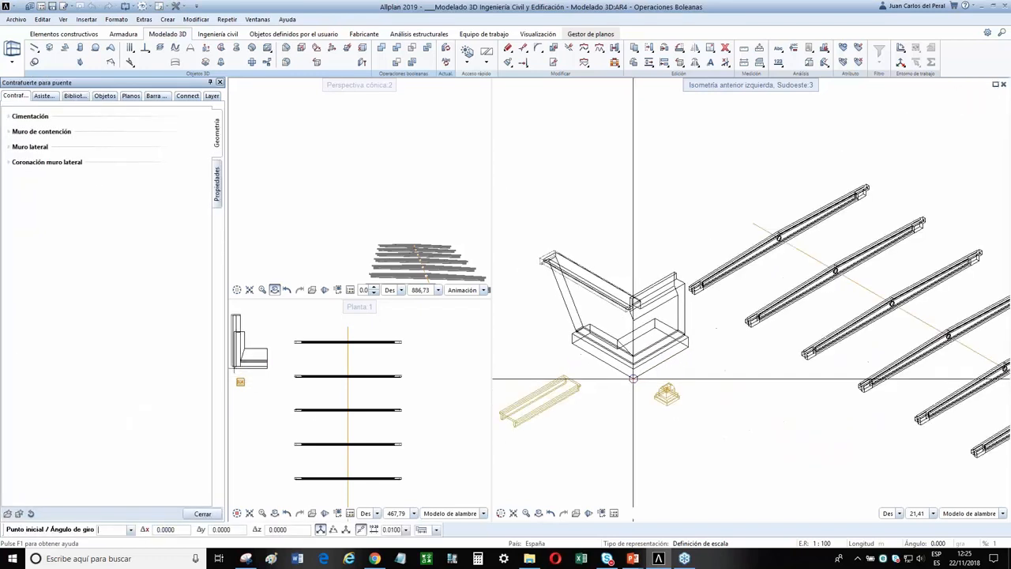
{"action": "scroll", "coordinate": [635, 372], "scroll_direction": "down", "scroll_amount": 1}
{"action": "middle_click_drag", "start_coordinate": [635, 372], "coordinate": [775, 366]}
{"action": "scroll", "coordinate": [775, 367], "scroll_direction": "down", "scroll_amount": 1}
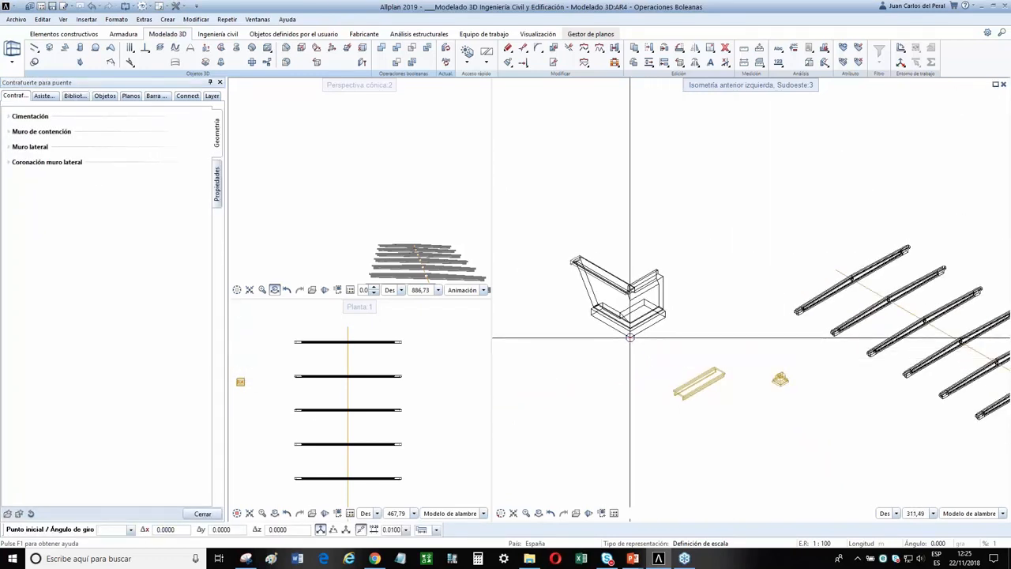
Lower the step at the top of the abutment's retaining wall by moving its handle at the wall's free end
{"action": "scroll", "coordinate": [715, 300], "scroll_direction": "up", "scroll_amount": 2}
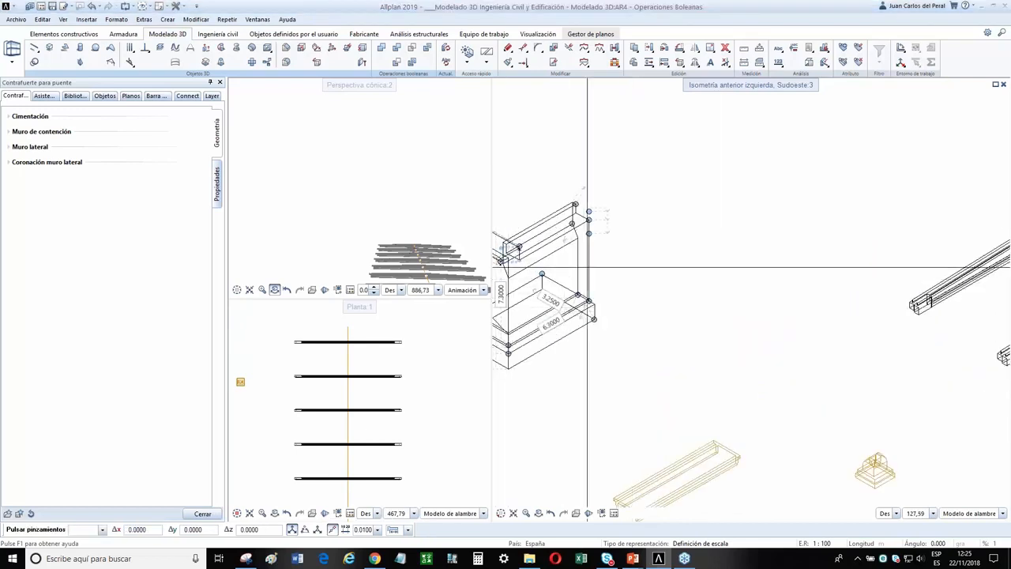
{"action": "scroll", "coordinate": [697, 227], "scroll_direction": "down", "scroll_amount": 3}
{"action": "scroll", "coordinate": [697, 226], "scroll_direction": "up", "scroll_amount": 4}
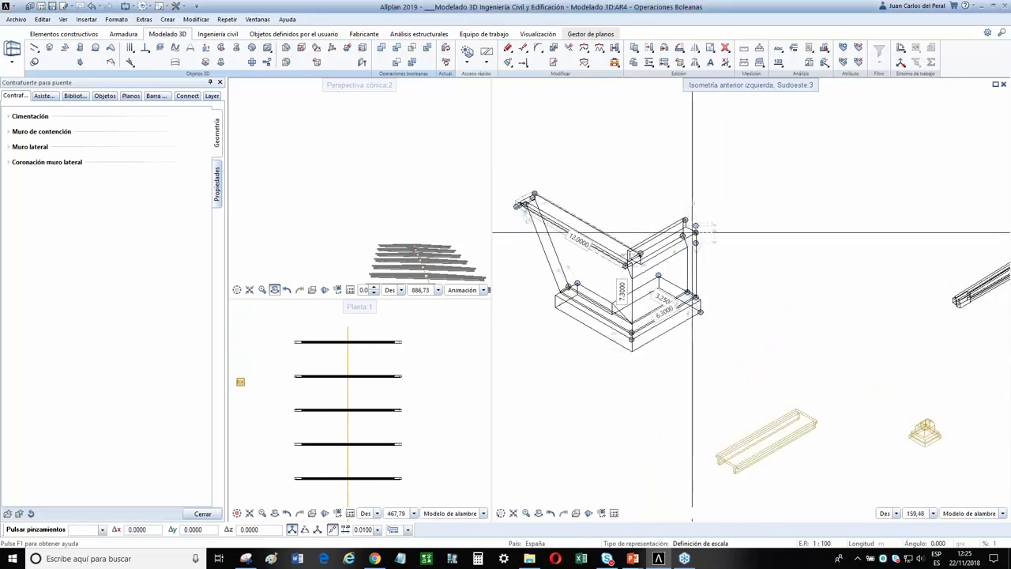
{"action": "left_click", "coordinate": [695, 227]}
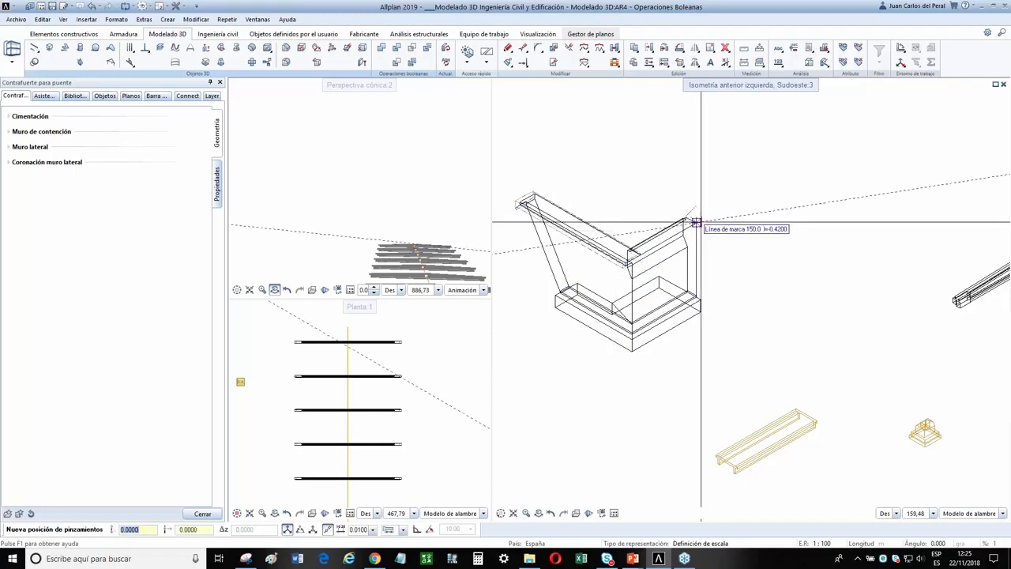
{"action": "scroll", "coordinate": [696, 222], "scroll_direction": "up", "scroll_amount": 3}
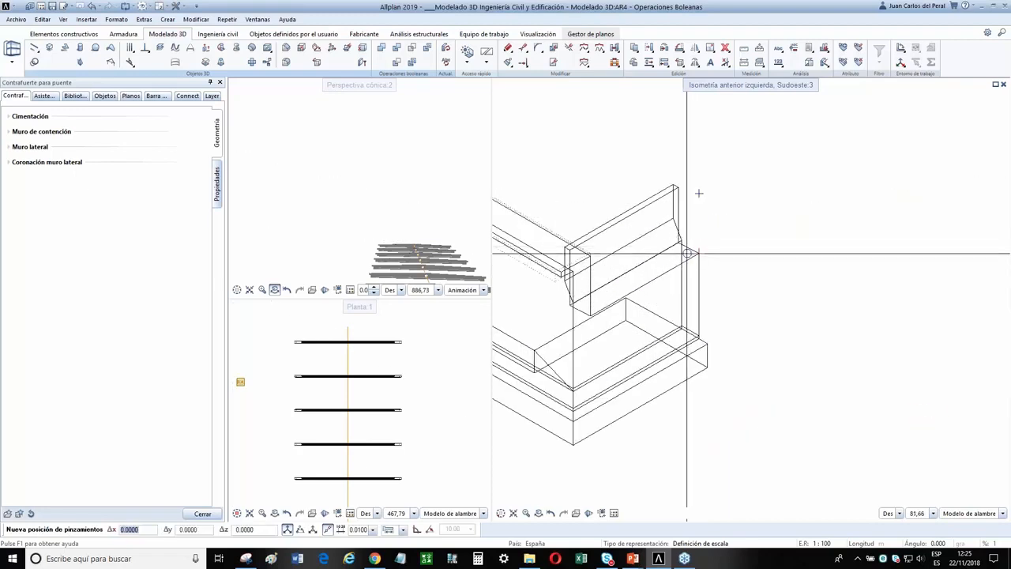
{"action": "left_click", "coordinate": [698, 258]}
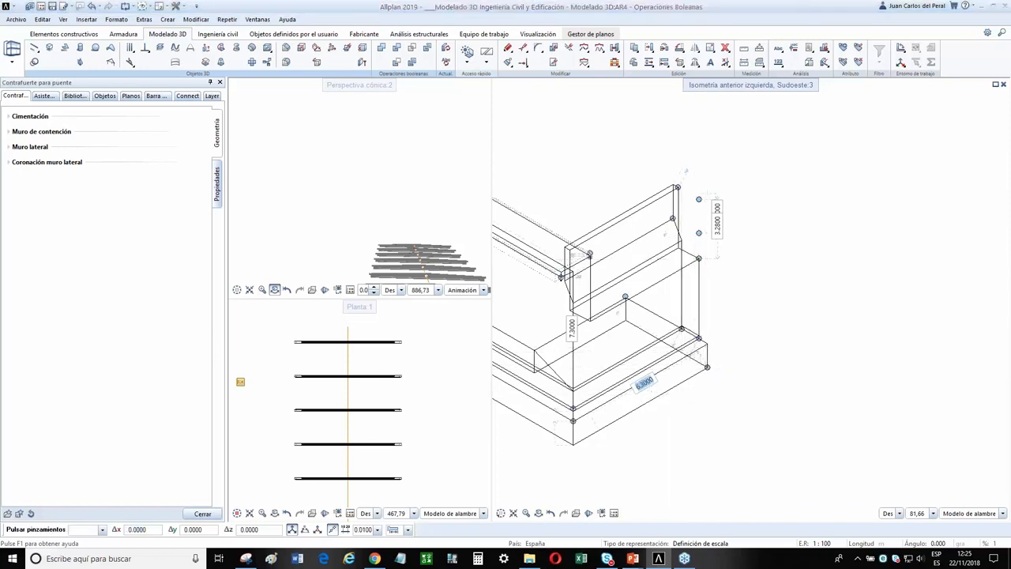
Set the abutment's foundation length along the retaining wall to 8 m and reopen the part to check its handles
{"action": "type", "text": "8"}
{"action": "key", "text": "Return"}
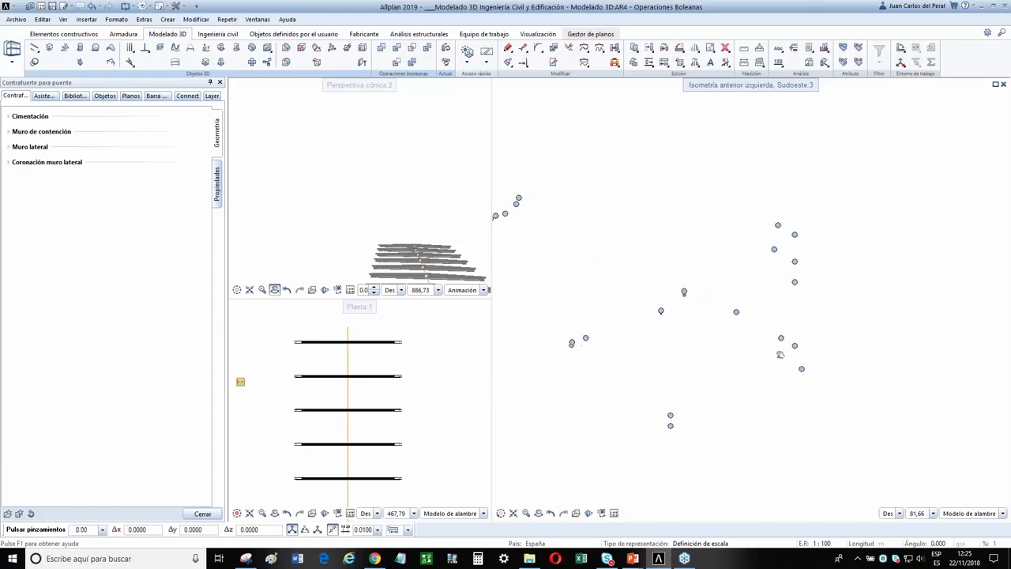
{"action": "key", "text": "Escape"}
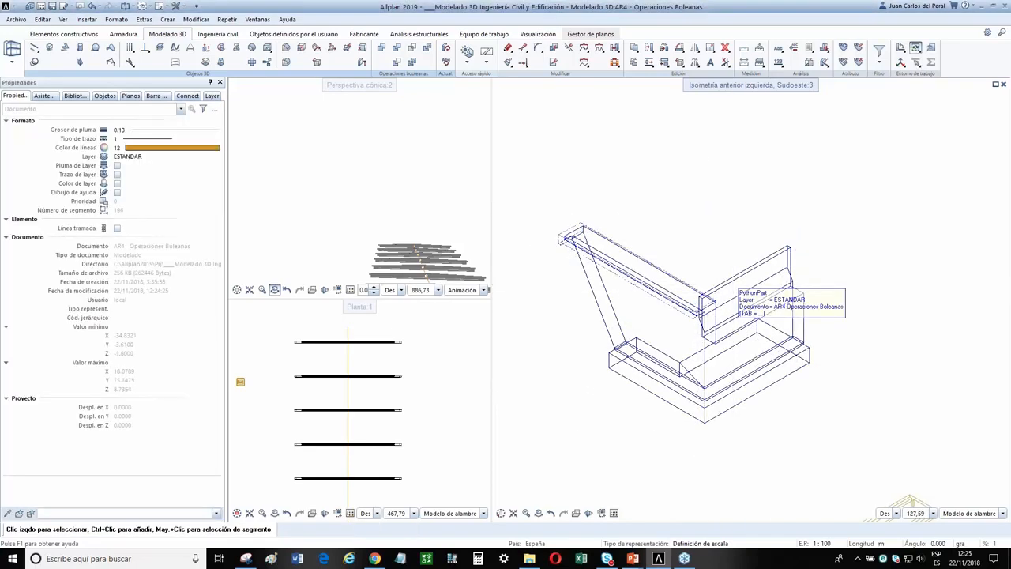
{"action": "left_click", "coordinate": [727, 282]}
{"action": "double_click", "coordinate": [655, 270]}
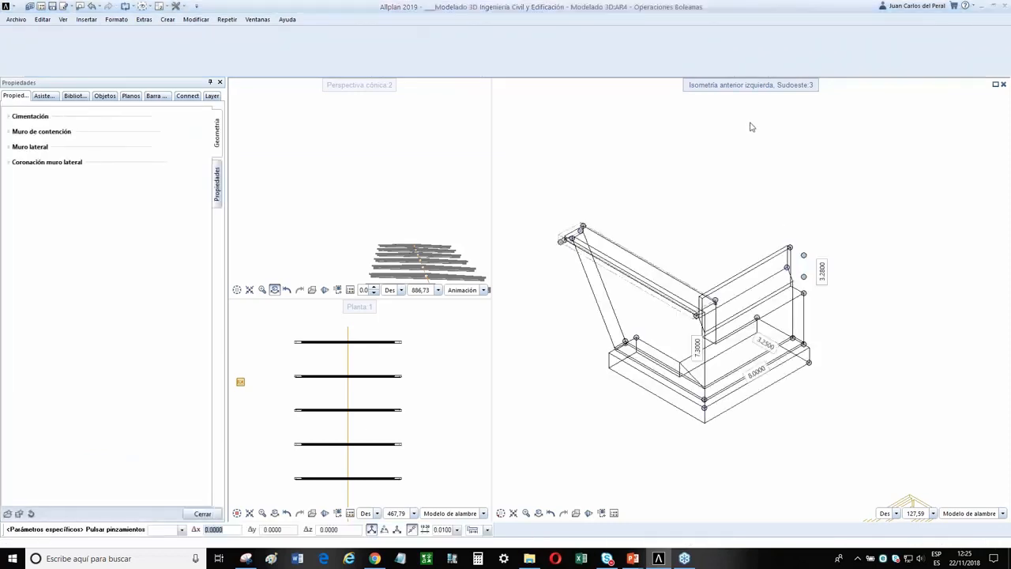
{"action": "key", "text": "Escape"}
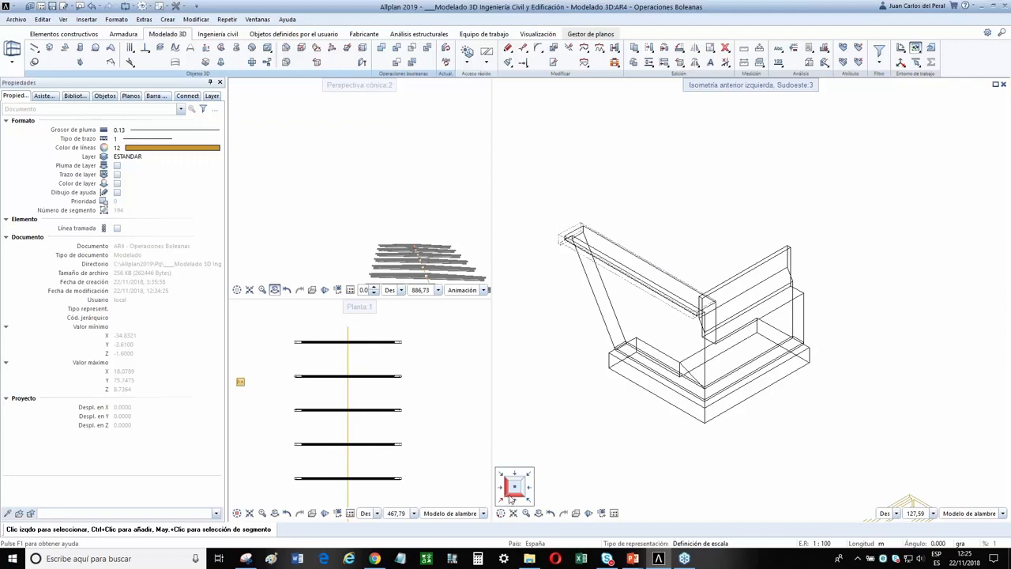
In plan view, mirror-copy the abutment about the vertical axis through the free end of its retaining wall
{"action": "left_click", "coordinate": [512, 498]}
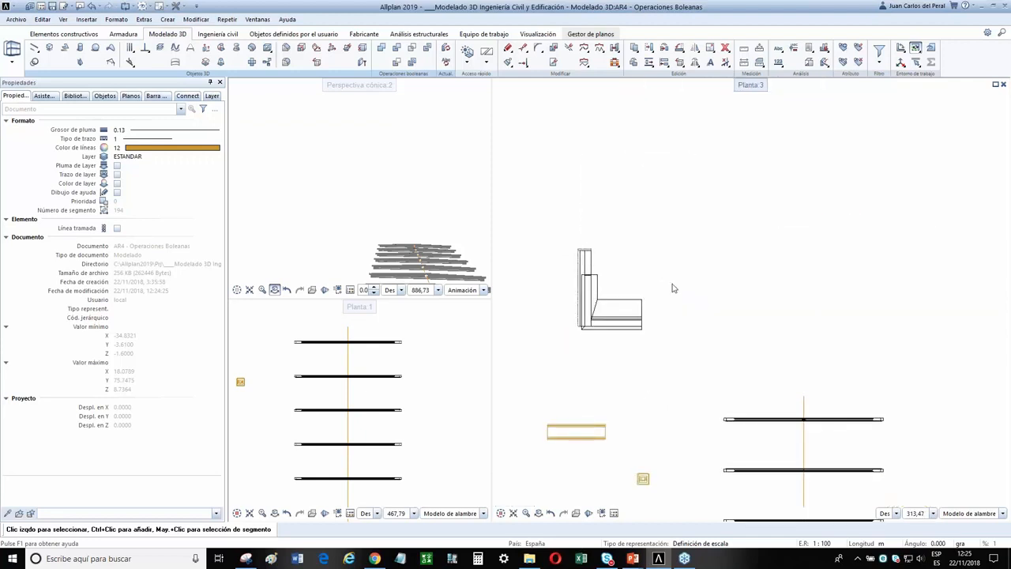
{"action": "left_click", "coordinate": [696, 49]}
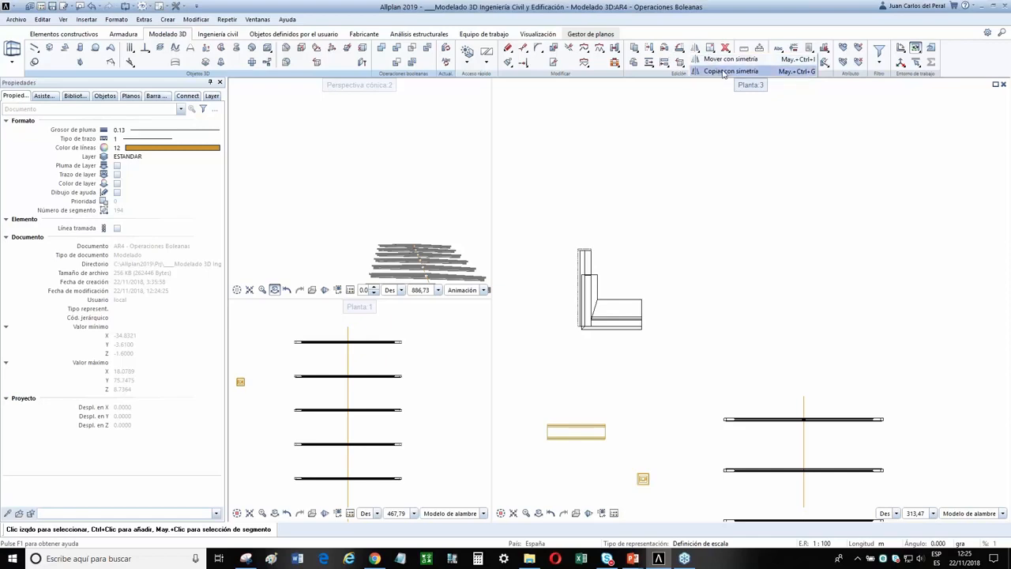
{"action": "left_click", "coordinate": [723, 72]}
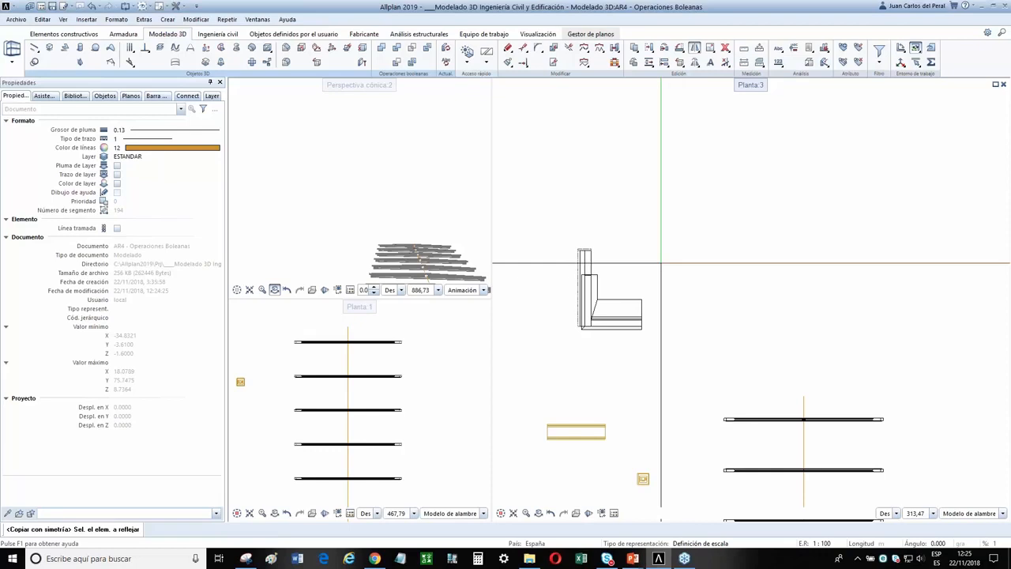
{"action": "left_click_drag", "start_coordinate": [621, 341], "coordinate": [561, 250]}
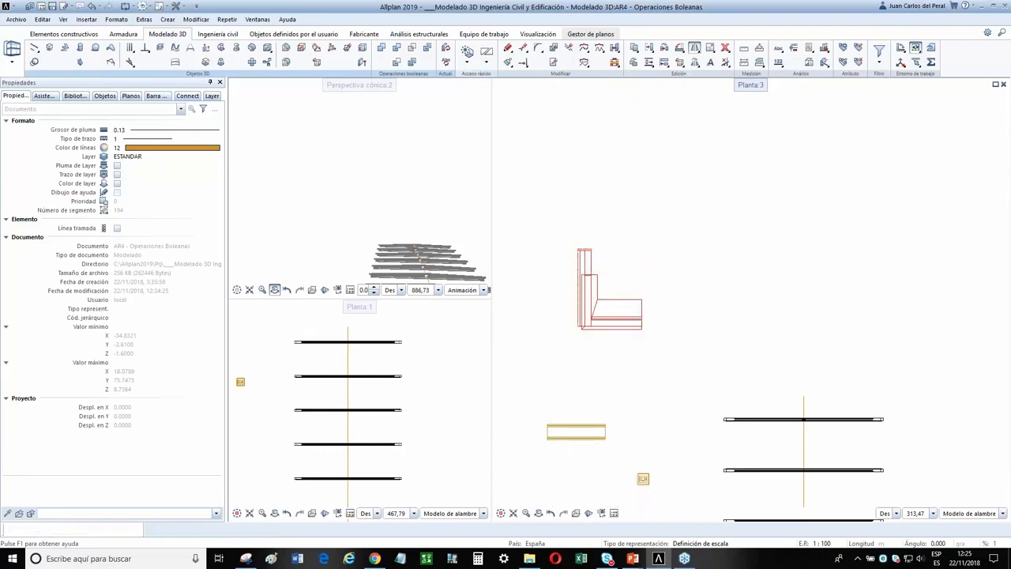
{"action": "scroll", "coordinate": [671, 306], "scroll_direction": "up", "scroll_amount": 5}
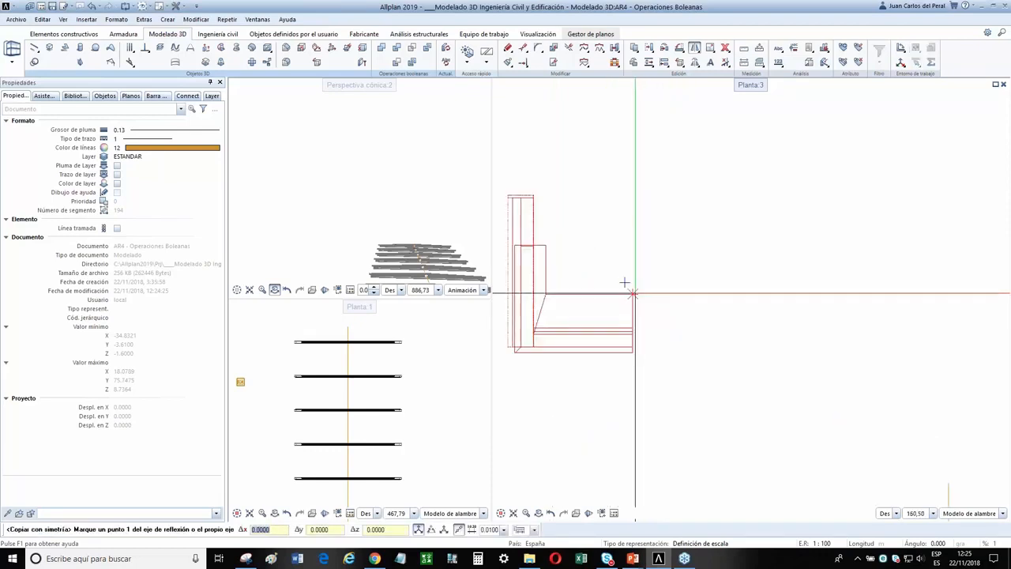
{"action": "left_click", "coordinate": [634, 293]}
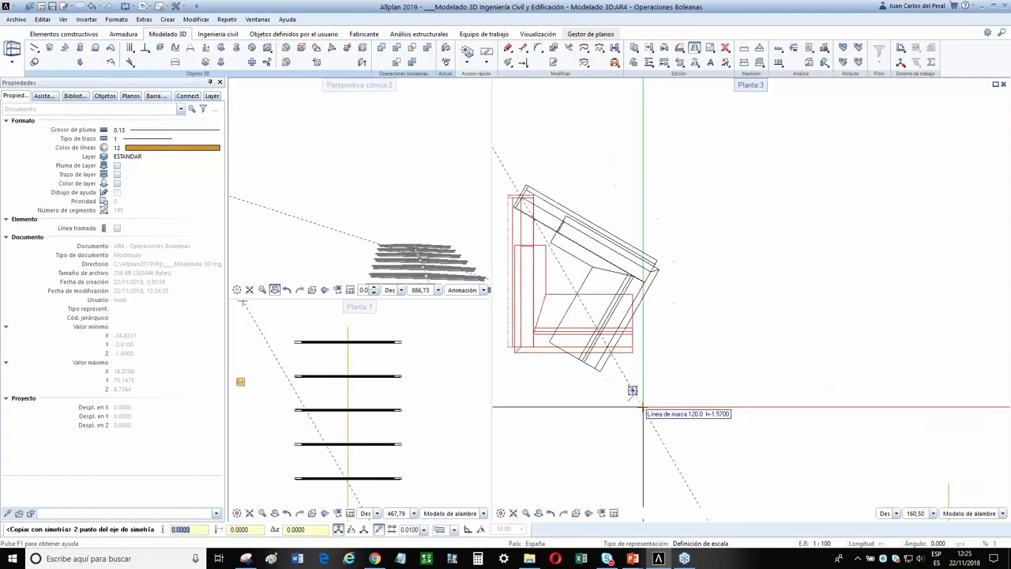
{"action": "left_click", "coordinate": [633, 448]}
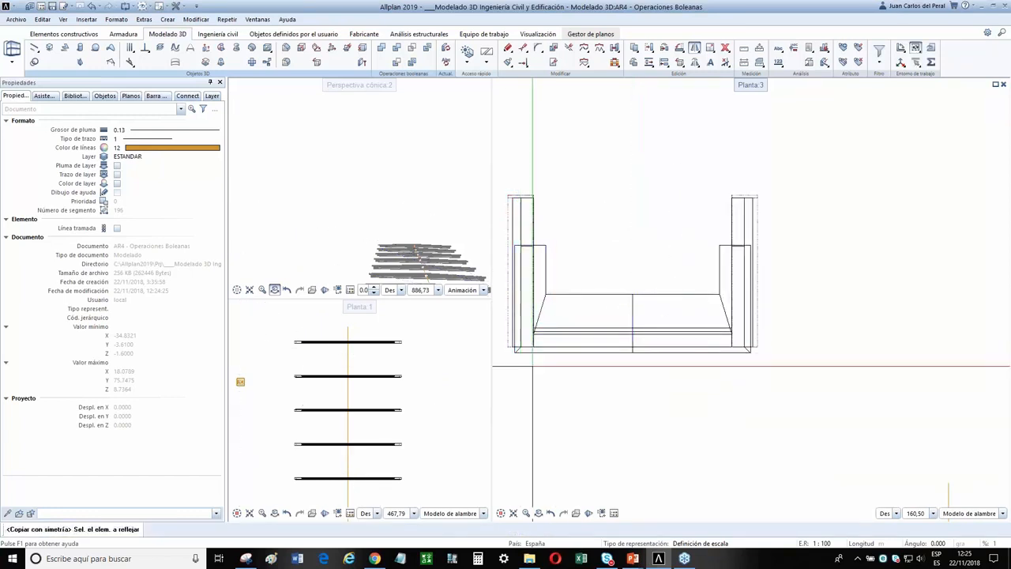
Examine the complete mirrored abutment in the southwest isometric view and in the shaded perspective view
{"action": "scroll", "coordinate": [846, 262], "scroll_direction": "down", "scroll_amount": 1}
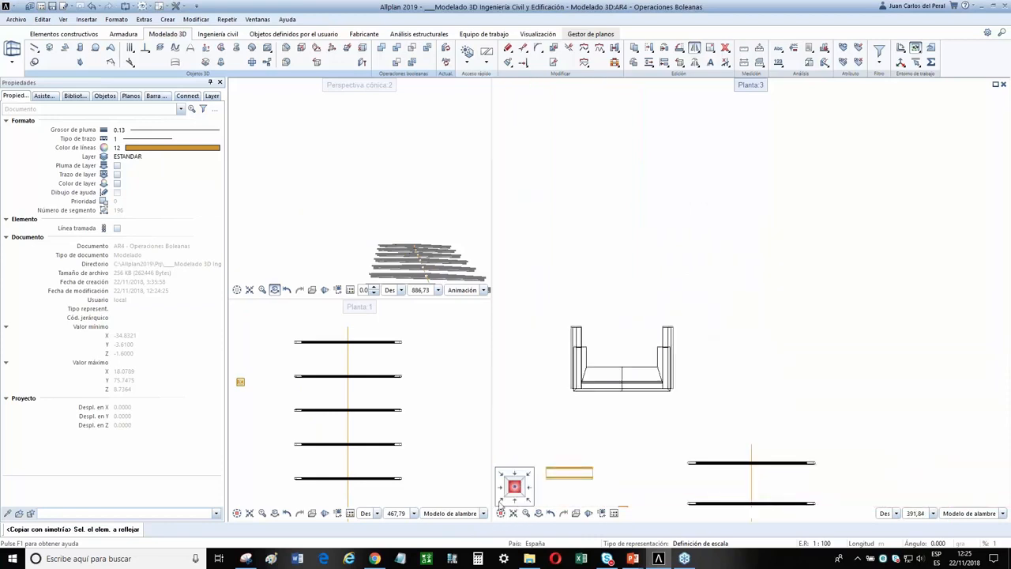
{"action": "left_click", "coordinate": [502, 501]}
{"action": "middle_click_drag", "start_coordinate": [641, 214], "coordinate": [738, 224]}
{"action": "scroll", "coordinate": [737, 223], "scroll_direction": "up", "scroll_amount": 4}
{"action": "key", "text": "Escape"}
{"action": "scroll", "coordinate": [775, 235], "scroll_direction": "down", "scroll_amount": 1}
{"action": "scroll", "coordinate": [775, 235], "scroll_direction": "down", "scroll_amount": 4}
{"action": "scroll", "coordinate": [413, 198], "scroll_direction": "up", "scroll_amount": 4}
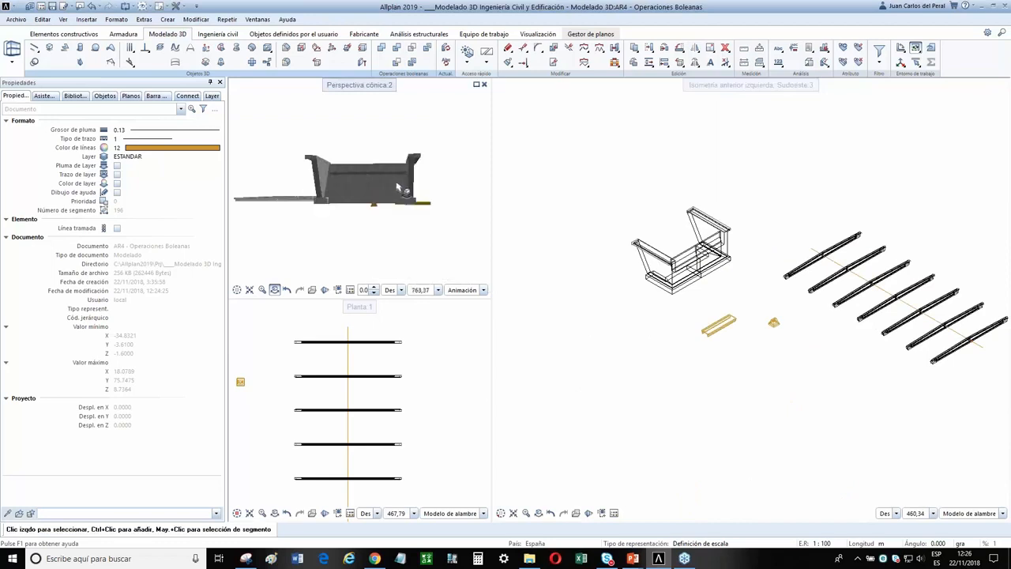
{"action": "left_click_drag", "start_coordinate": [369, 190], "coordinate": [484, 180]}
{"action": "middle_click_drag", "start_coordinate": [355, 195], "coordinate": [472, 191]}
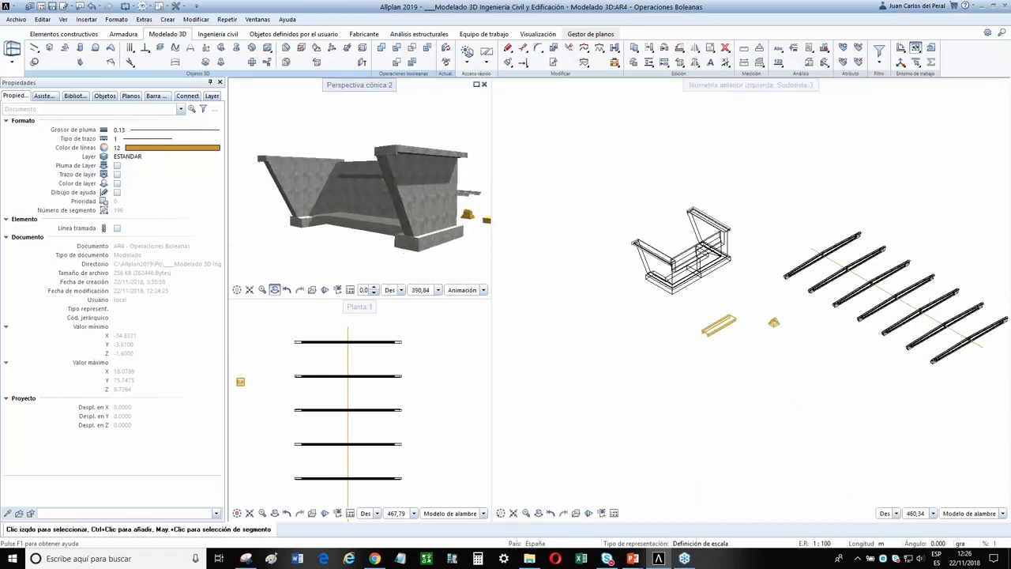
Open drawing file 5 Vigas prefabricadas and widen the plan viewport to show the box beam and I-beam sections
{"action": "left_click", "coordinate": [43, 8]}
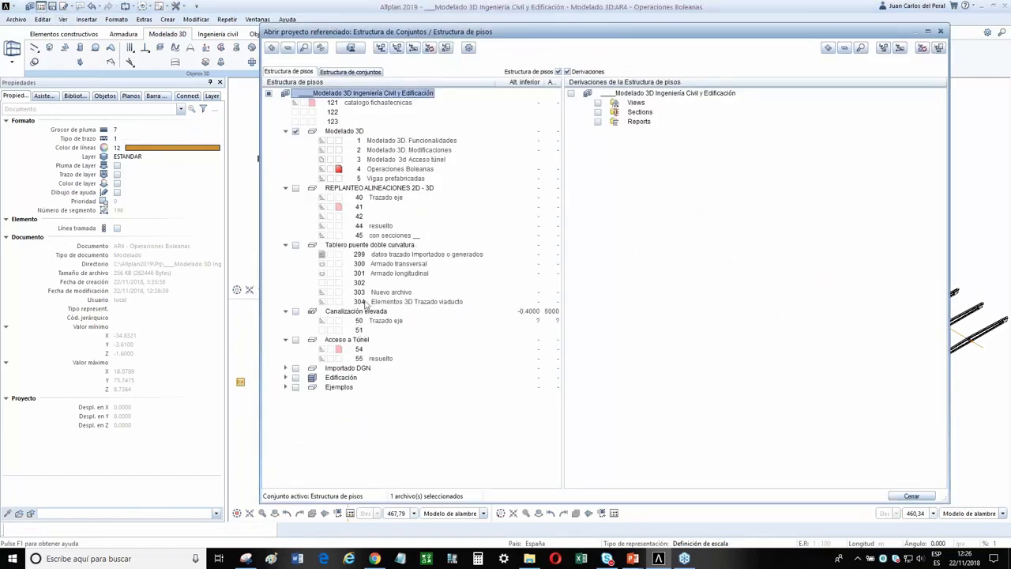
{"action": "left_click", "coordinate": [359, 179]}
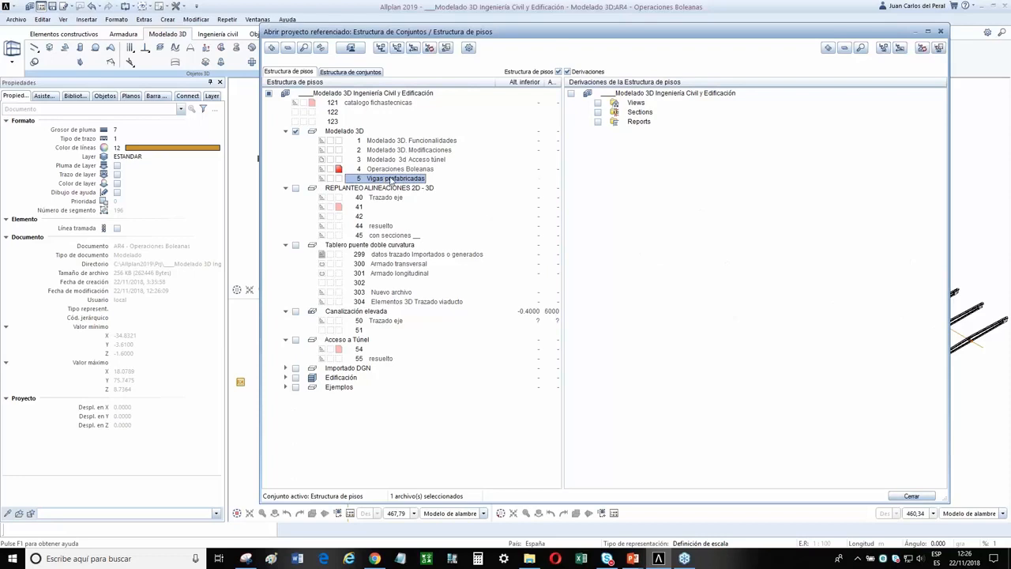
{"action": "double_click", "coordinate": [392, 180]}
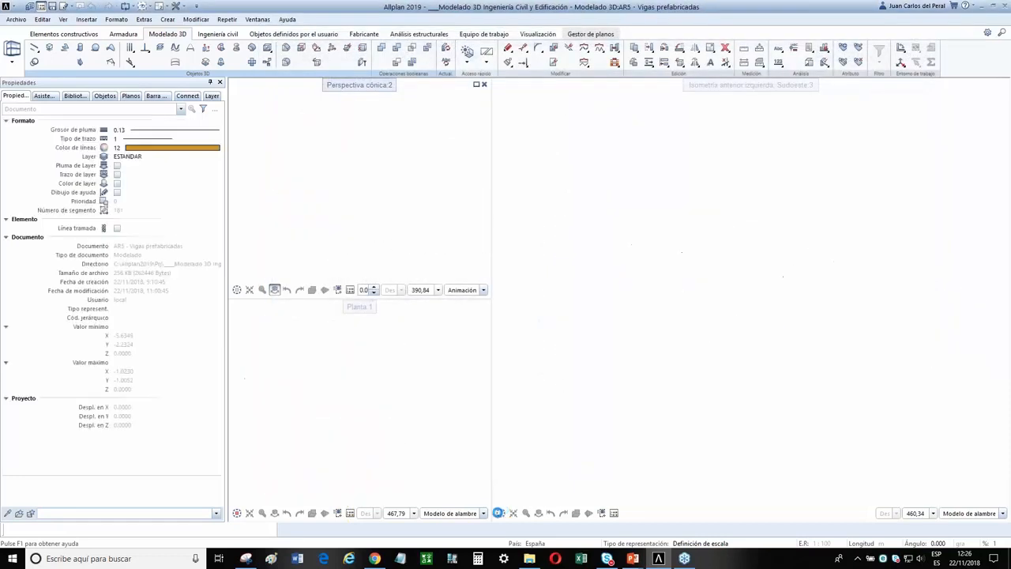
{"action": "middle_click_drag", "start_coordinate": [665, 345], "coordinate": [700, 339]}
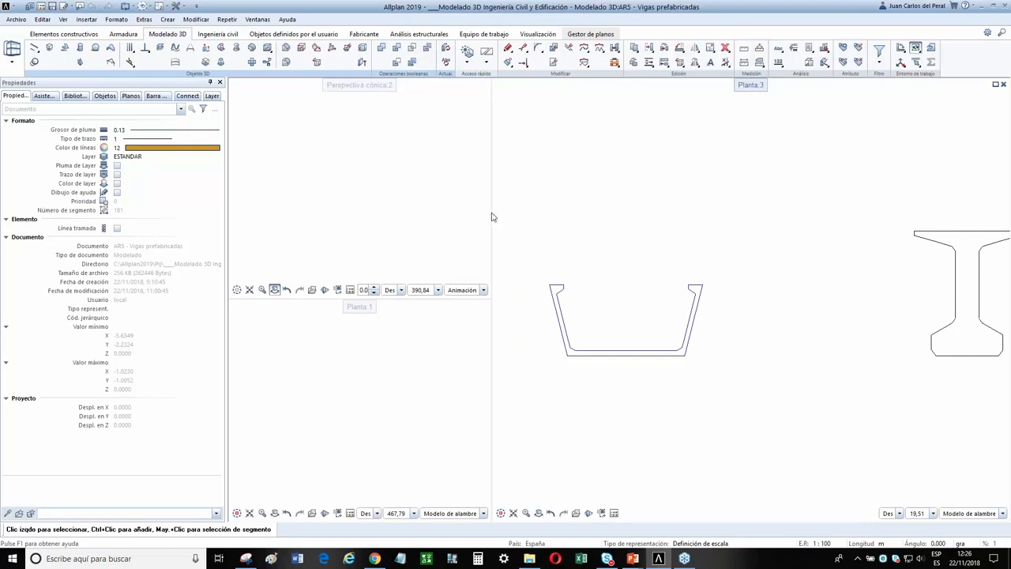
{"action": "left_click_drag", "start_coordinate": [480, 212], "coordinate": [359, 214]}
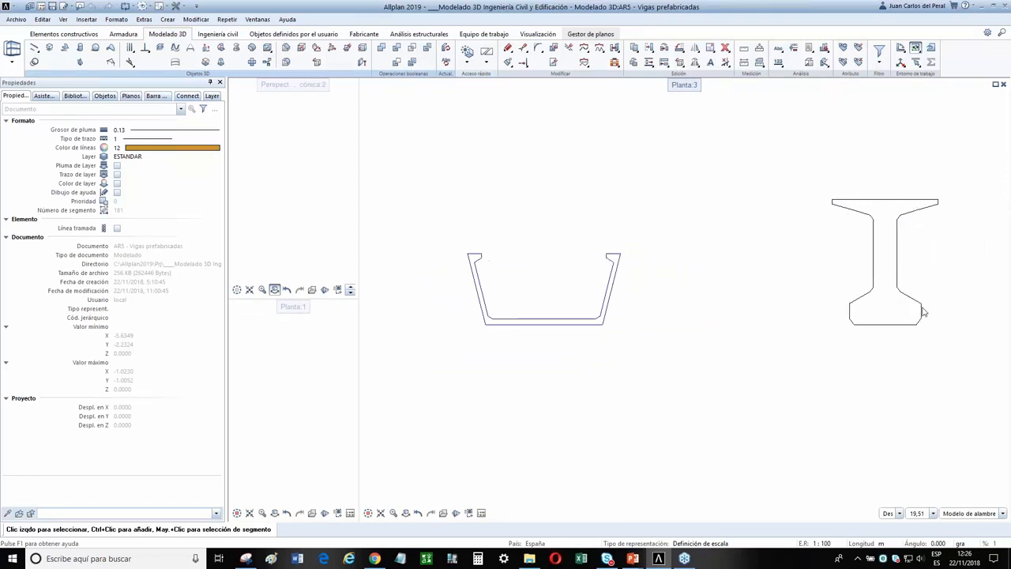
{"action": "middle_click_drag", "start_coordinate": [924, 311], "coordinate": [806, 305]}
{"action": "scroll", "coordinate": [842, 293], "scroll_direction": "down", "scroll_amount": 2}
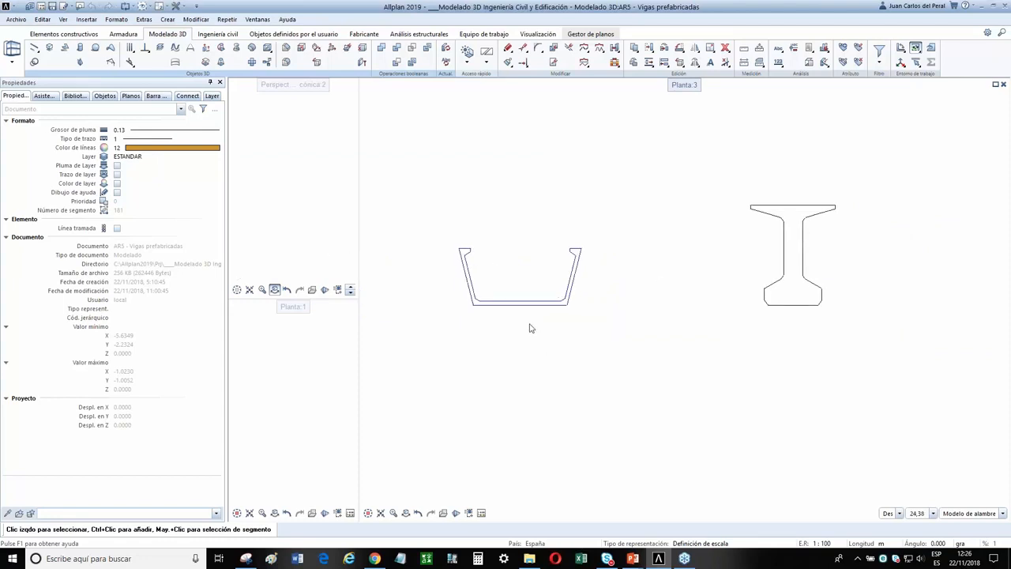
Open the 2d secciones group of the current project in the library
{"action": "left_click", "coordinate": [76, 95]}
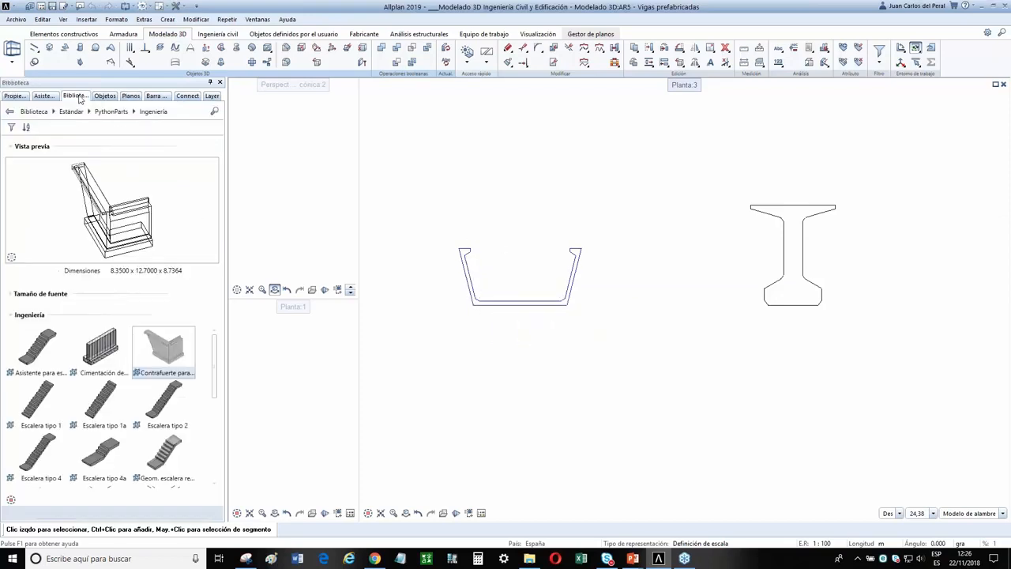
{"action": "left_click", "coordinate": [14, 112]}
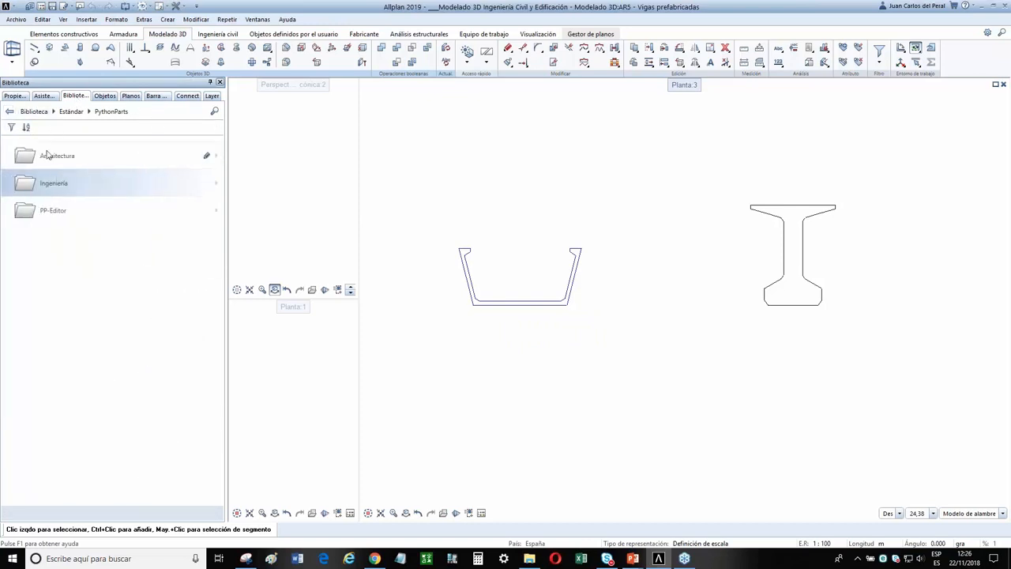
{"action": "left_click", "coordinate": [36, 112]}
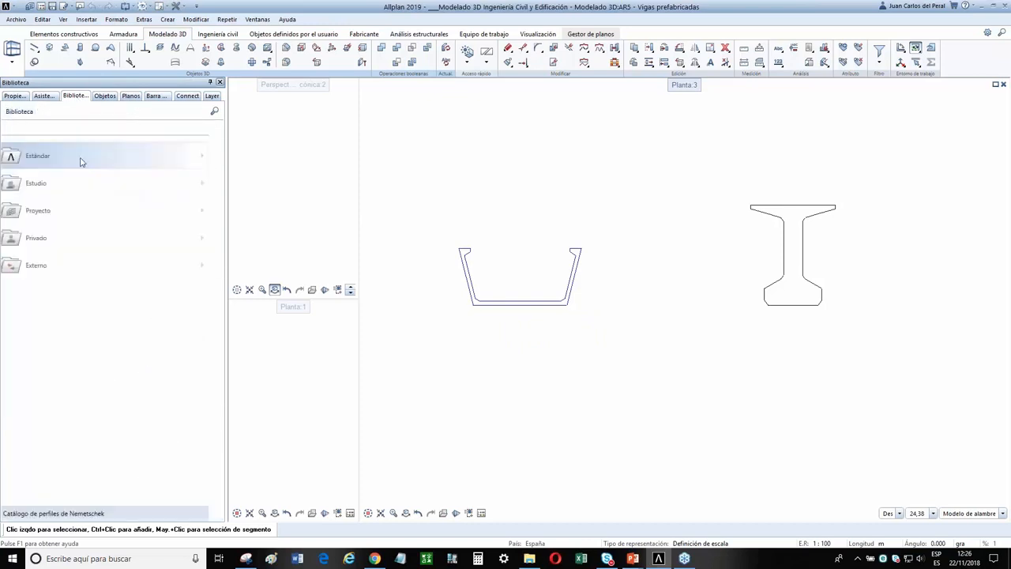
{"action": "left_click", "coordinate": [60, 211]}
{"action": "left_click", "coordinate": [108, 158]}
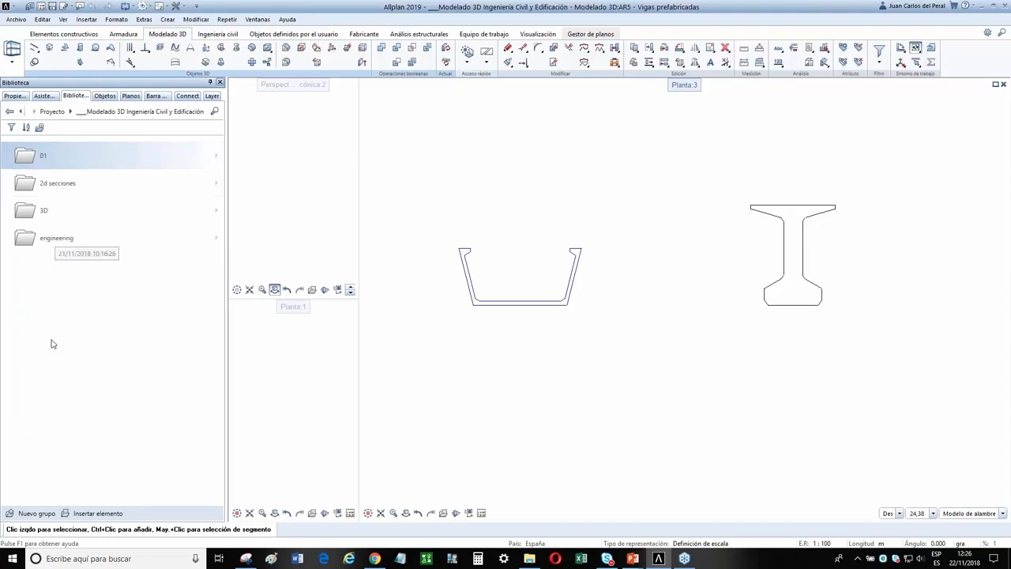
{"action": "left_click", "coordinate": [55, 191]}
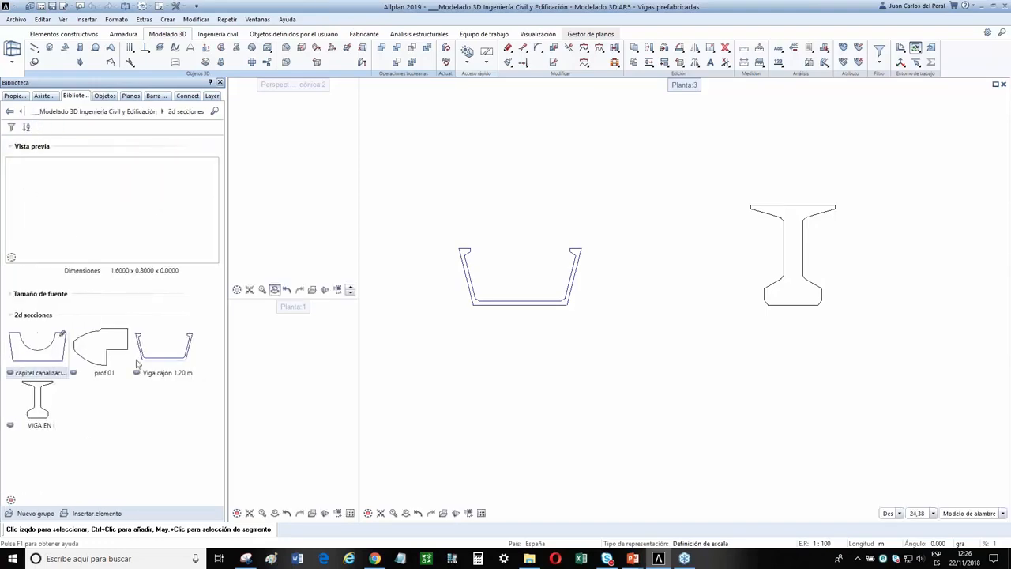
Review the element types that can be added to the 2d secciones library group
{"action": "left_click", "coordinate": [93, 513]}
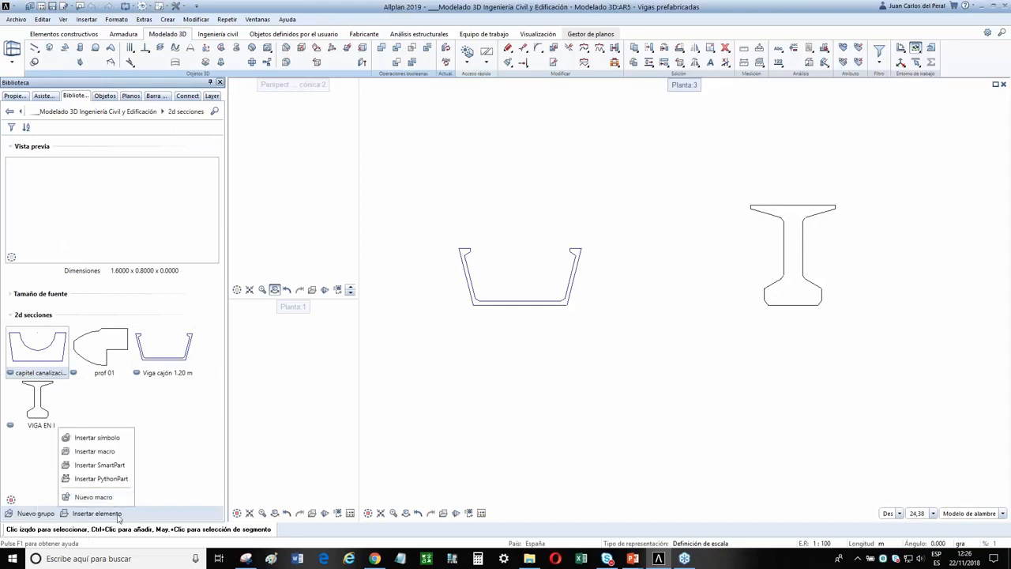
{"action": "left_click", "coordinate": [513, 254]}
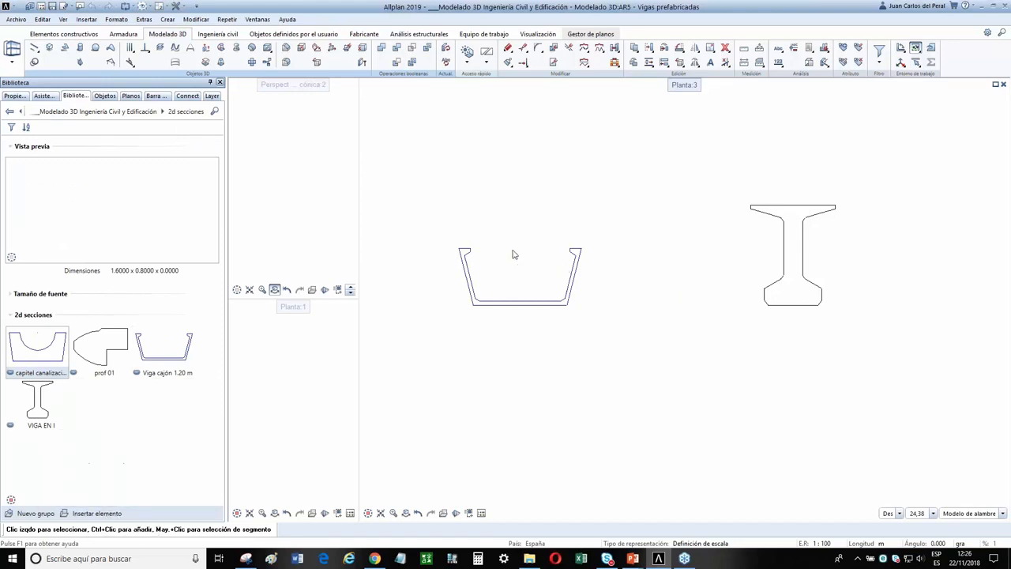
{"action": "left_click", "coordinate": [95, 513]}
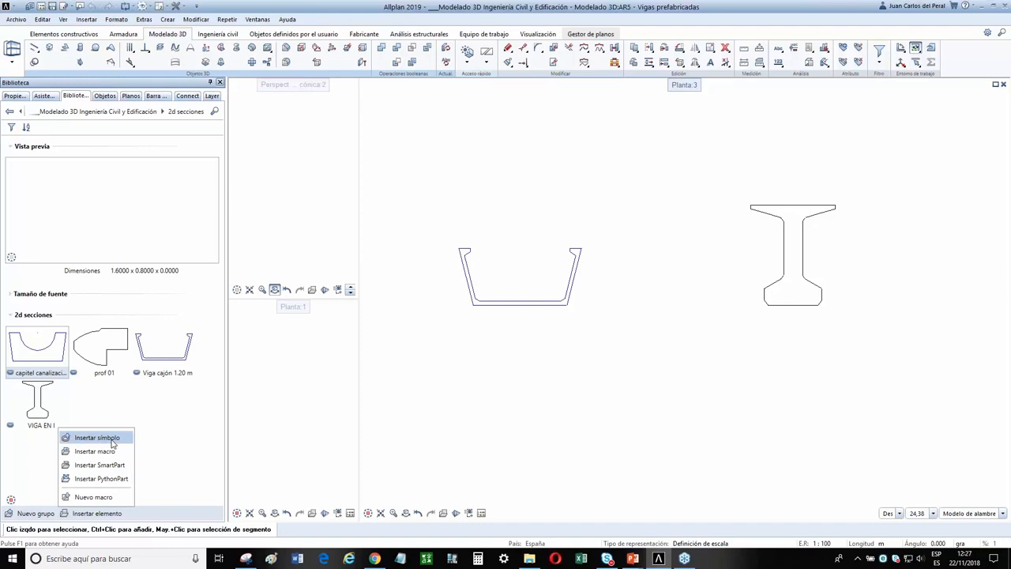
Place the Viga cajón 1.20 m symbol in the plan below the existing box beam section
{"action": "left_click_drag", "start_coordinate": [165, 357], "coordinate": [511, 432]}
{"action": "left_click", "coordinate": [510, 430]}
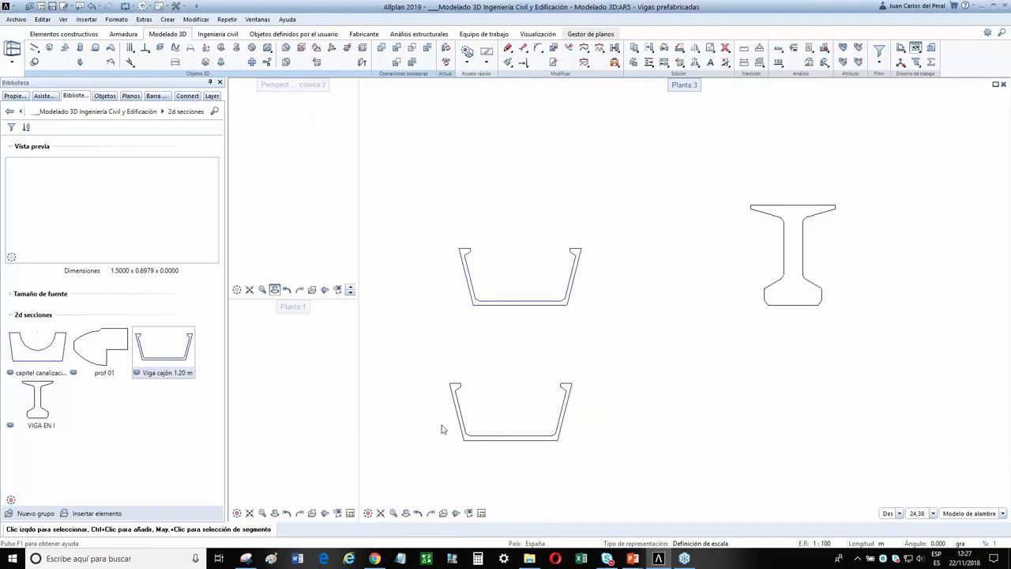
Define a library symbol from the upper box beam section, with its insertion point centred between the two top flanges
{"action": "left_click", "coordinate": [72, 514]}
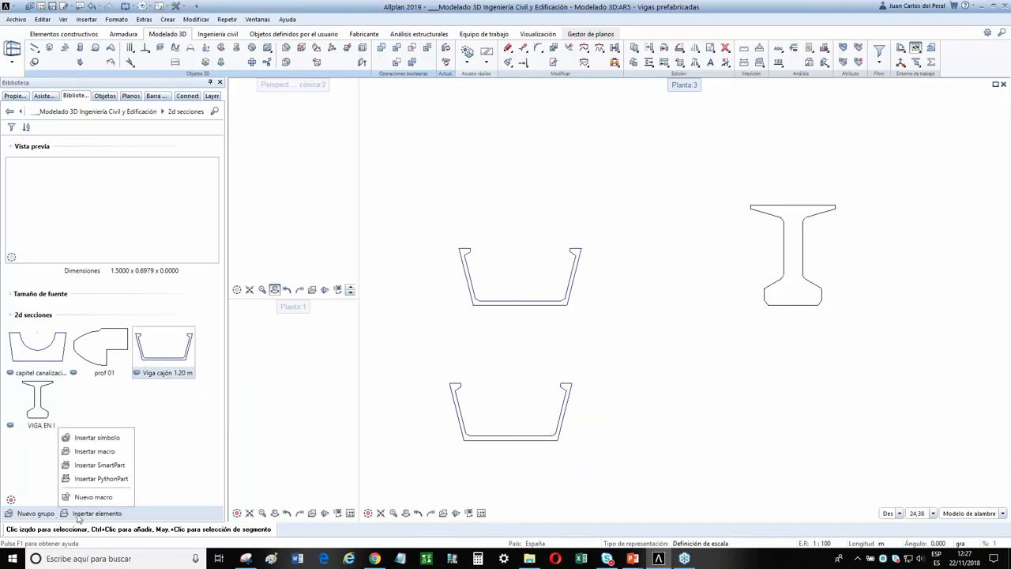
{"action": "left_click", "coordinate": [96, 438]}
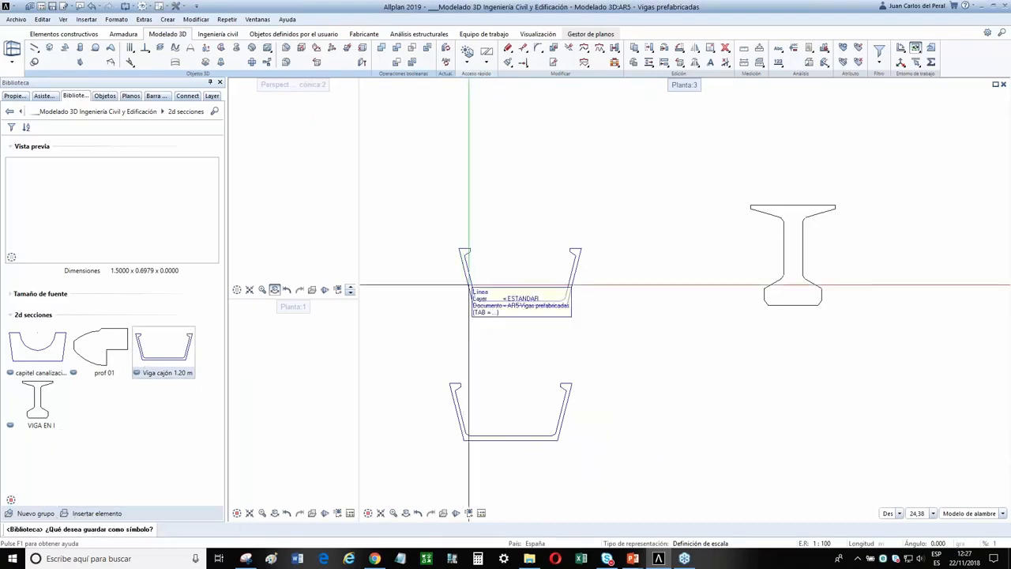
{"action": "left_click_drag", "start_coordinate": [438, 227], "coordinate": [577, 300]}
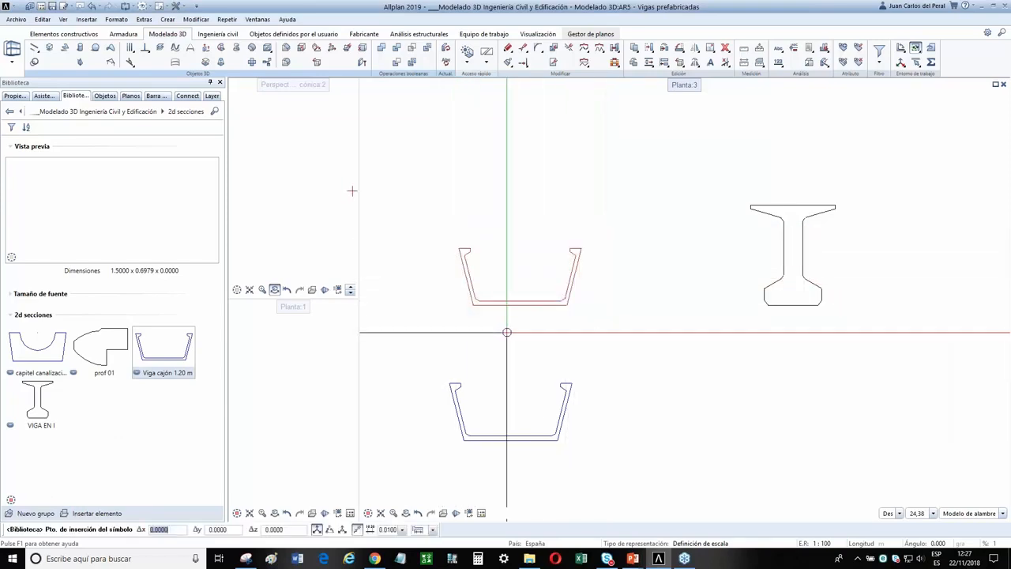
{"action": "scroll", "coordinate": [530, 293], "scroll_direction": "up", "scroll_amount": 3}
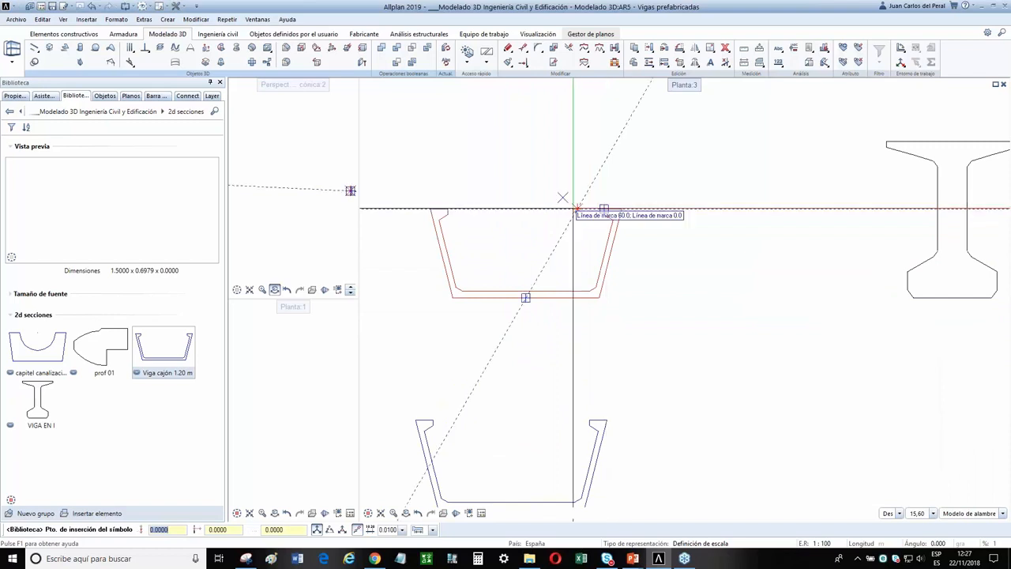
{"action": "left_click", "coordinate": [526, 208]}
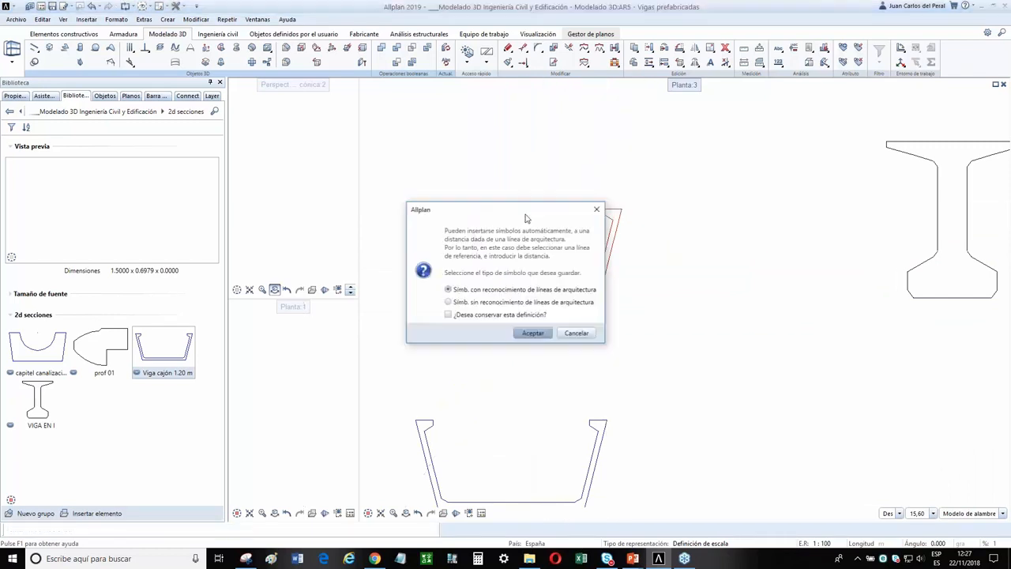
Save the symbol without architecture line recognition, keep that definition for future symbols, and name it VIGA WEBINAR
{"action": "left_click", "coordinate": [501, 303]}
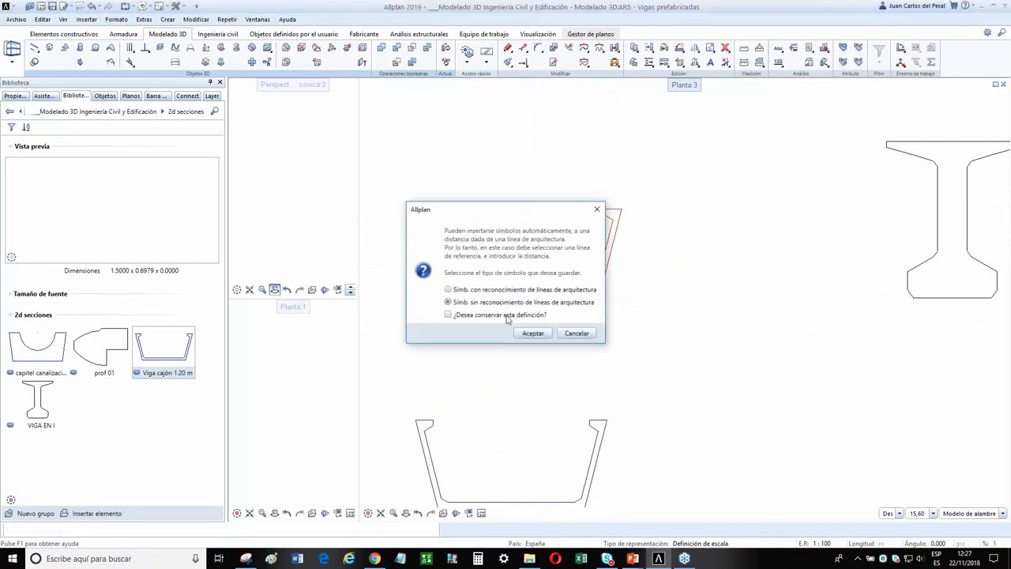
{"action": "left_click", "coordinate": [522, 315]}
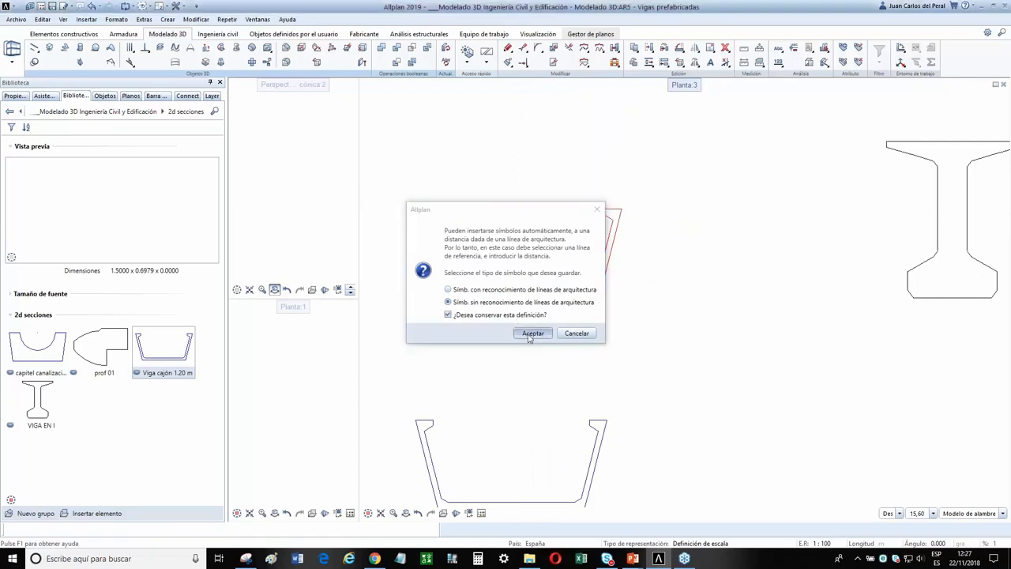
{"action": "left_click", "coordinate": [528, 335]}
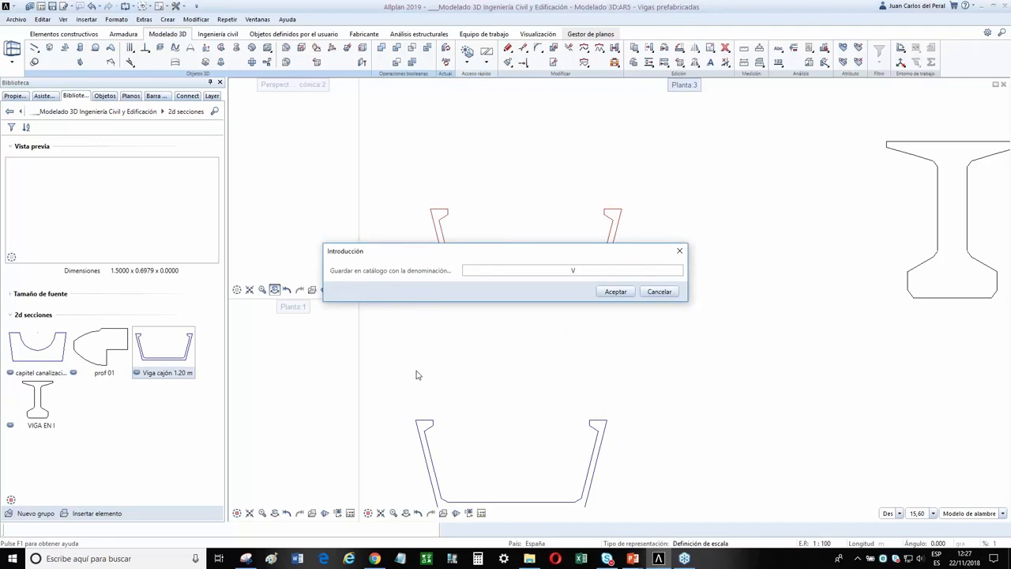
{"action": "type", "text": "VIGA WEBINAR"}
{"action": "key", "text": "Return"}
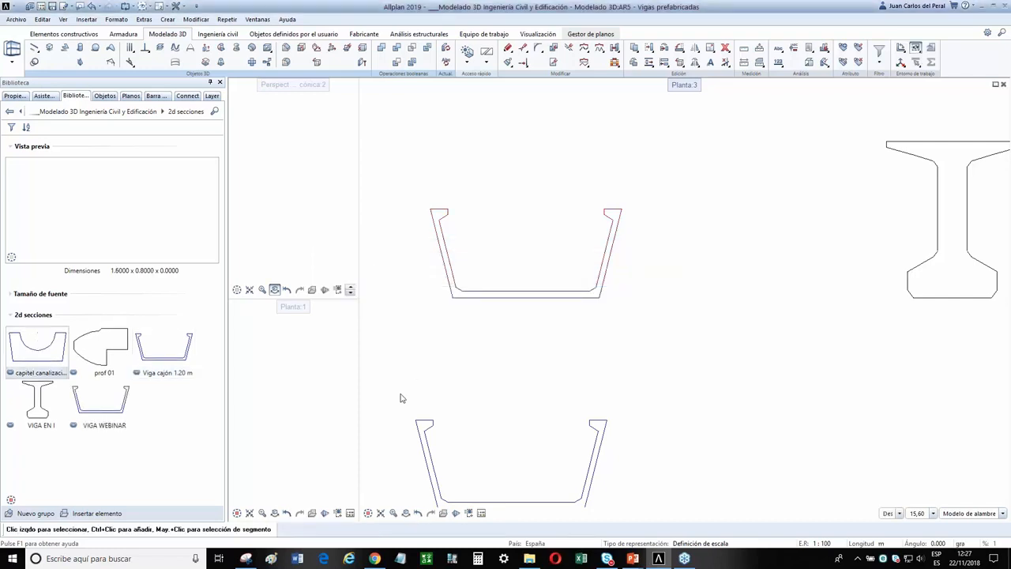
{"action": "right_click", "coordinate": [190, 335]}
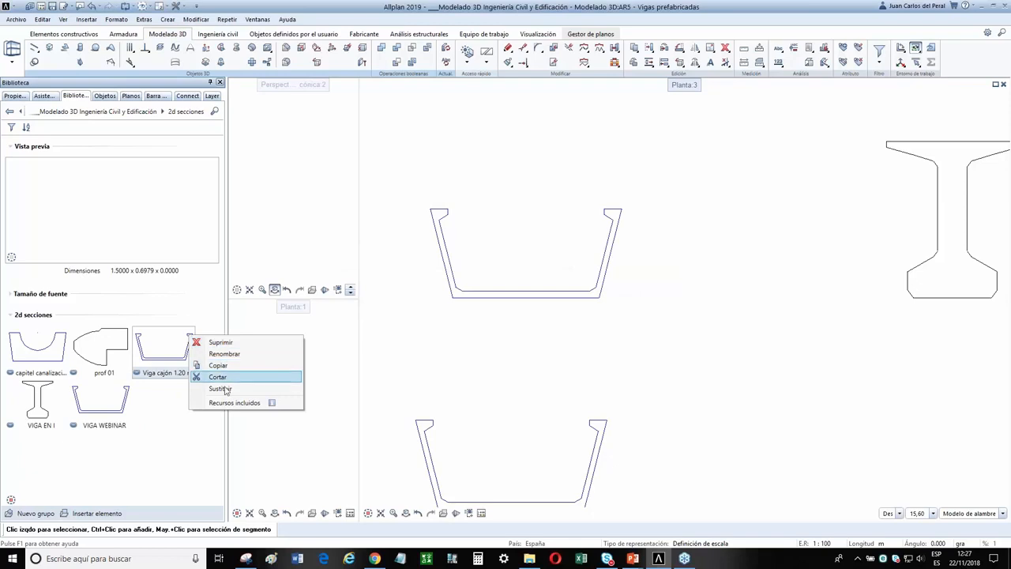
{"action": "left_click", "coordinate": [170, 418]}
Save the I-beam section as library symbol VIGA WEBINAR 2, with its insertion point at the middle of the top edge
{"action": "scroll", "coordinate": [632, 415], "scroll_direction": "down", "scroll_amount": 3}
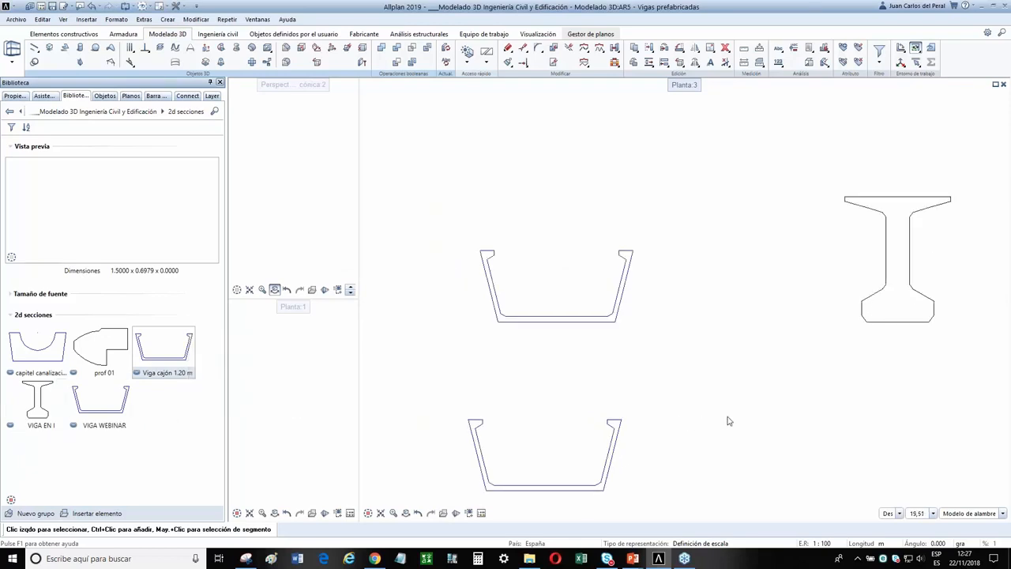
{"action": "right_click", "coordinate": [108, 497]}
{"action": "left_click", "coordinate": [101, 436]}
{"action": "left_click_drag", "start_coordinate": [625, 384], "coordinate": [818, 225]}
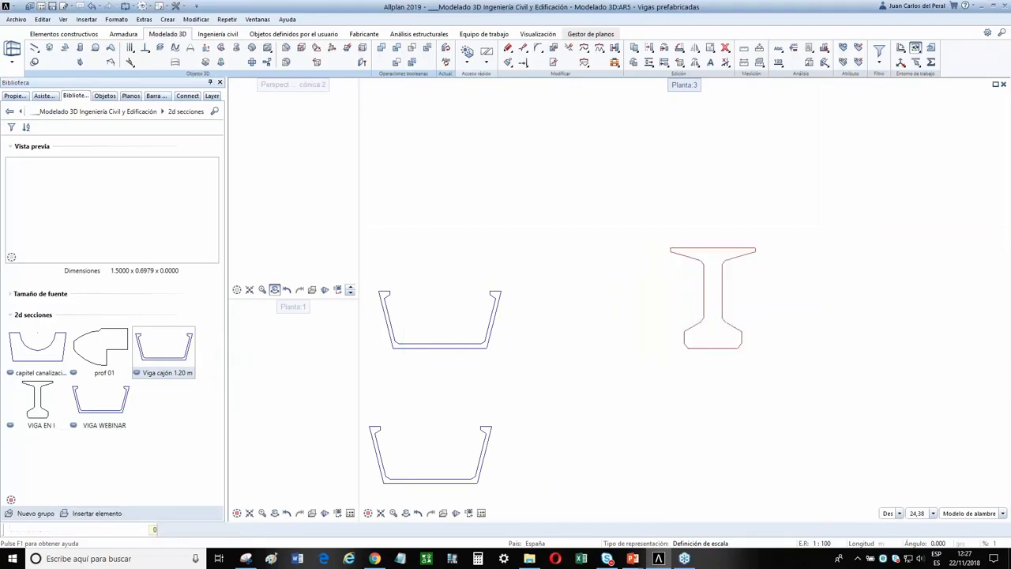
{"action": "left_click", "coordinate": [714, 248]}
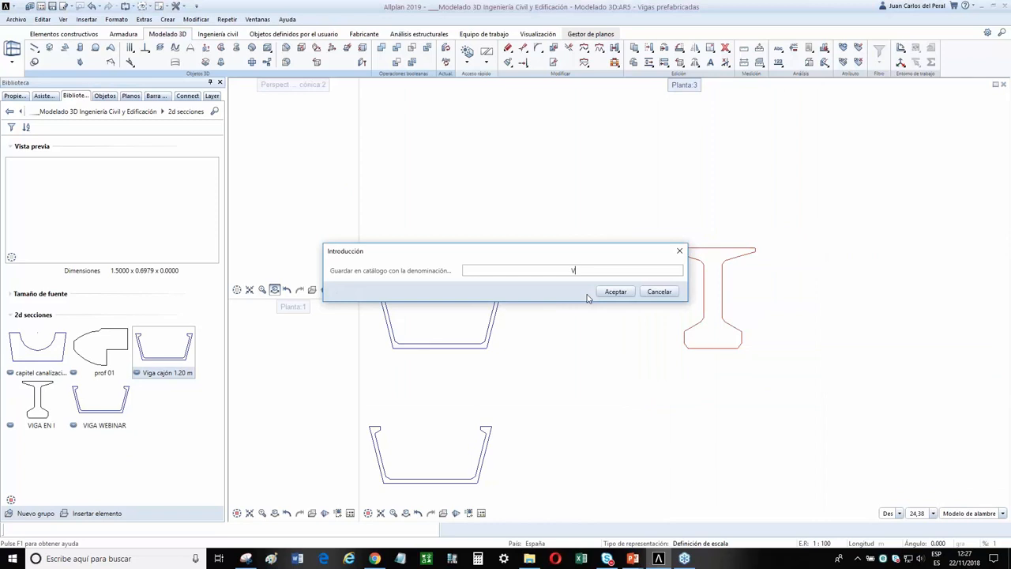
{"action": "type", "text": "VIGA WEBINAR 2"}
{"action": "key", "text": "Return"}
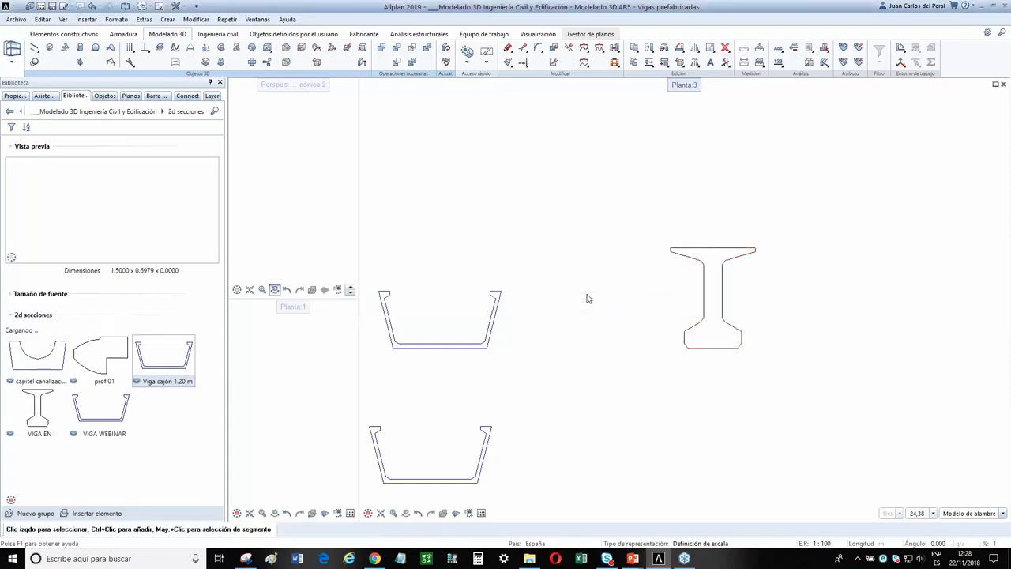
Delete both box beam sections and the I-beam section from the plan
{"action": "scroll", "coordinate": [662, 242], "scroll_direction": "up", "scroll_amount": 1}
{"action": "scroll", "coordinate": [551, 386], "scroll_direction": "down", "scroll_amount": 2}
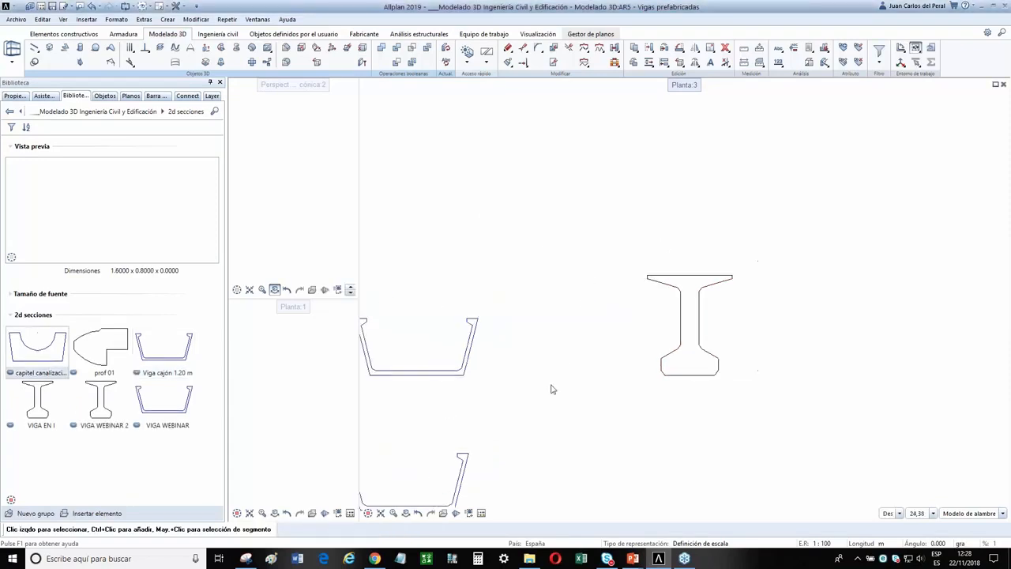
{"action": "middle_click_drag", "start_coordinate": [467, 452], "coordinate": [554, 439]}
{"action": "scroll", "coordinate": [623, 357], "scroll_direction": "down", "scroll_amount": 3}
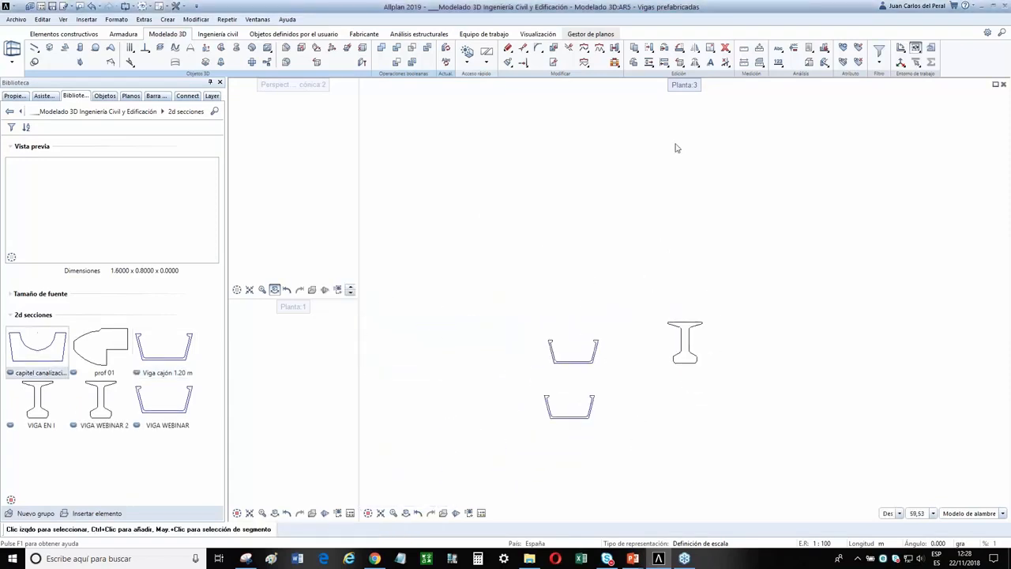
{"action": "left_click", "coordinate": [726, 47]}
{"action": "left_click_drag", "start_coordinate": [496, 440], "coordinate": [769, 265]}
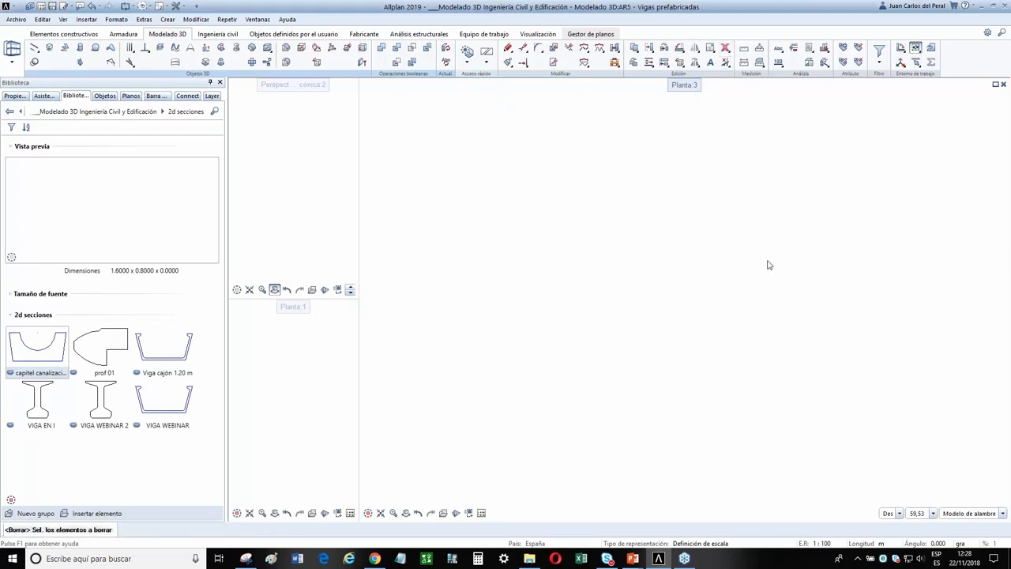
Start the Beam tool and set its cross-section profile to VIGA WEBINAR from the 2d secciones group
{"action": "left_click", "coordinate": [65, 34]}
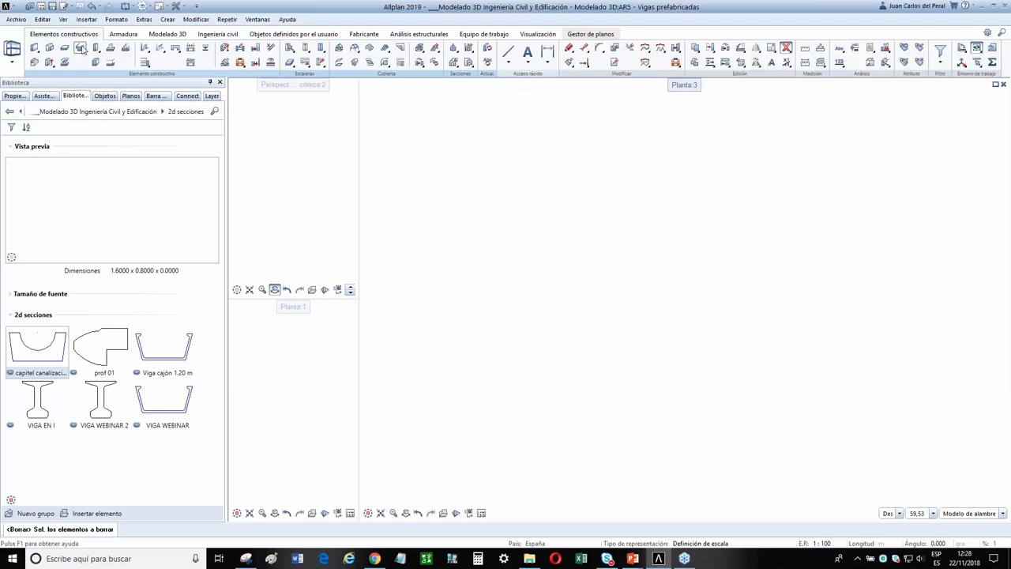
{"action": "left_click", "coordinate": [81, 48]}
{"action": "left_click", "coordinate": [320, 113]}
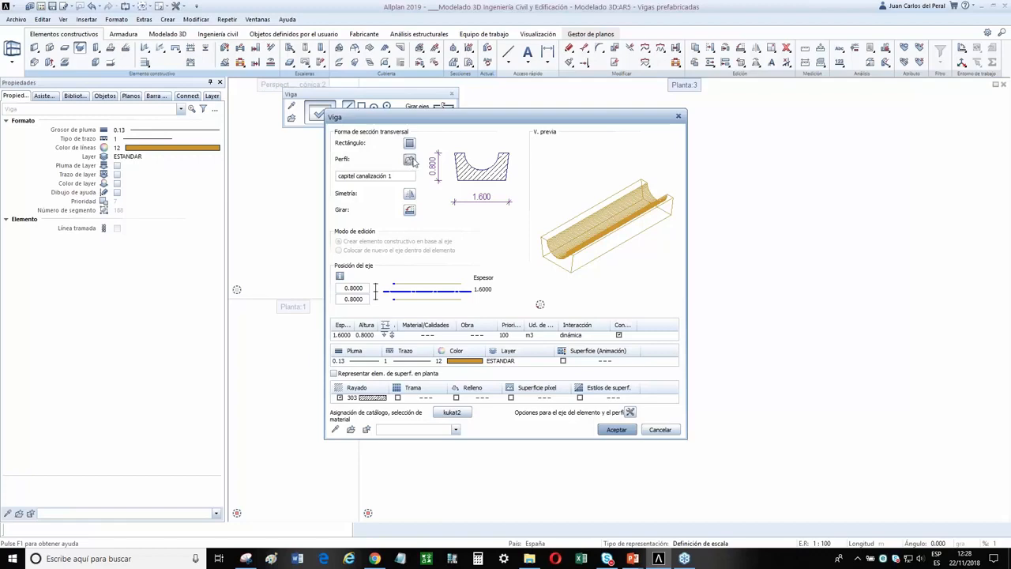
{"action": "left_click", "coordinate": [410, 161]}
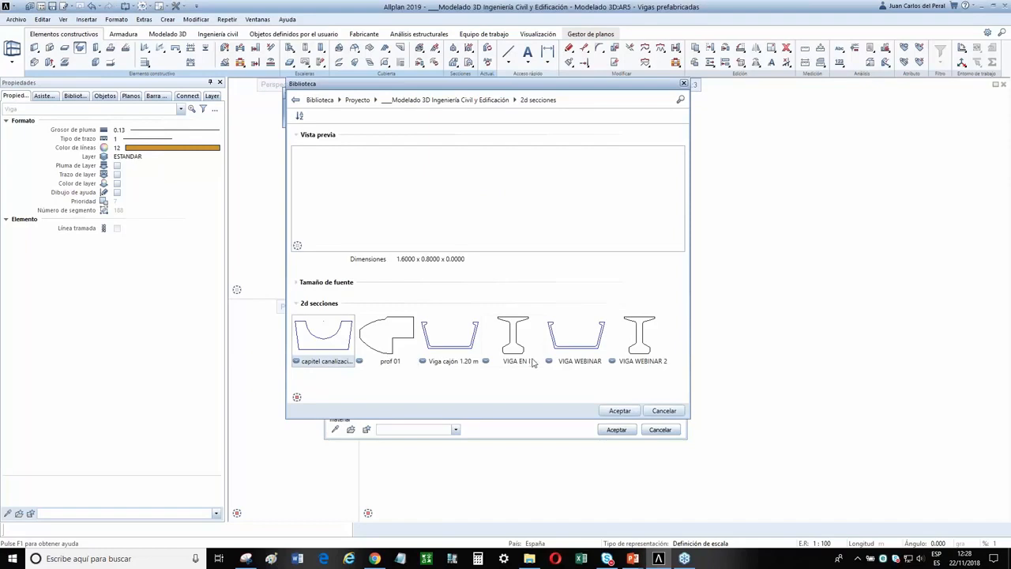
{"action": "left_click", "coordinate": [576, 341]}
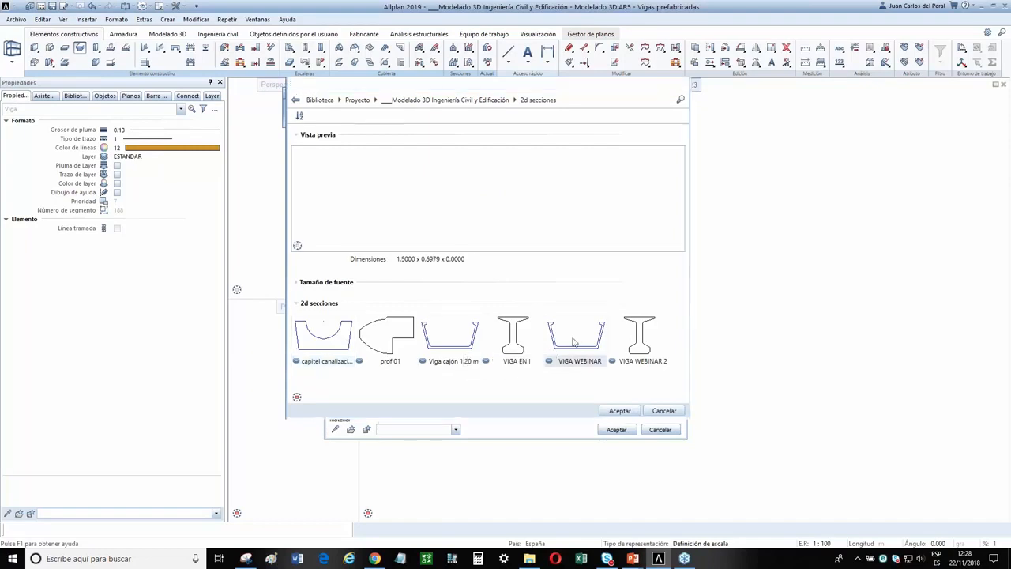
{"action": "left_click", "coordinate": [619, 410]}
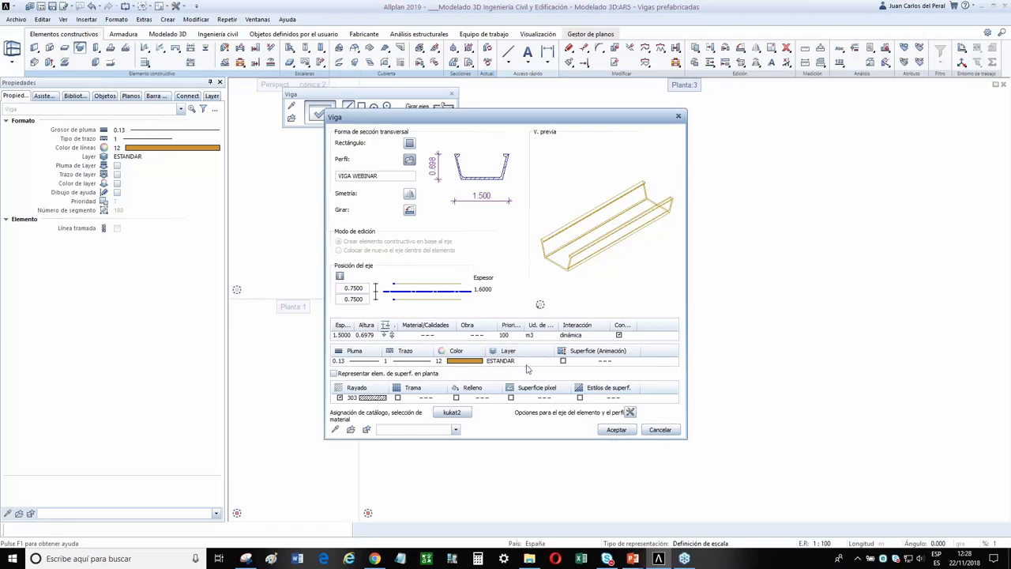
Reference the beam's top level to the upper standard plane and accept the beam properties
{"action": "left_click", "coordinate": [387, 332]}
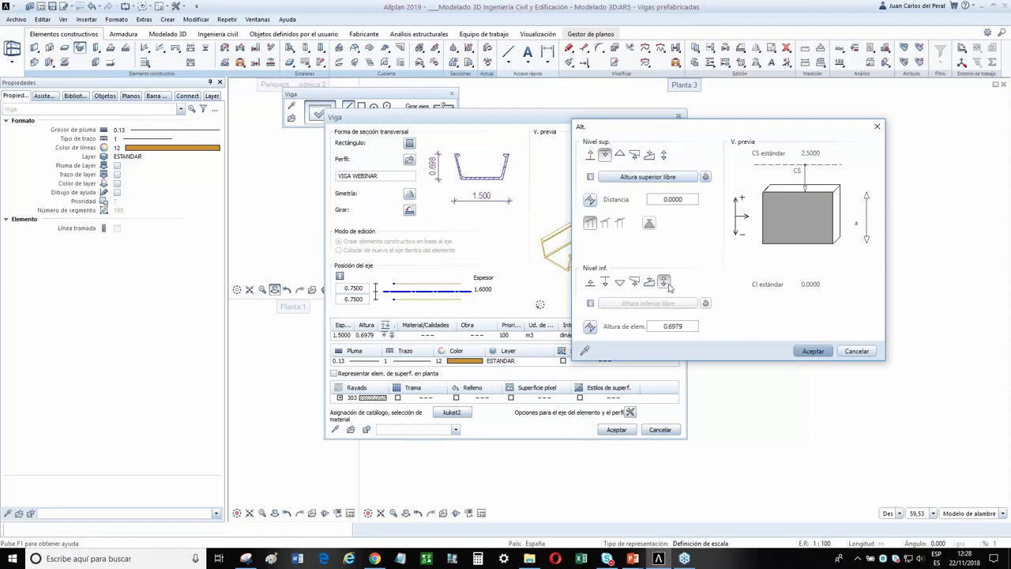
{"action": "left_click", "coordinate": [606, 156]}
{"action": "left_click", "coordinate": [813, 351]}
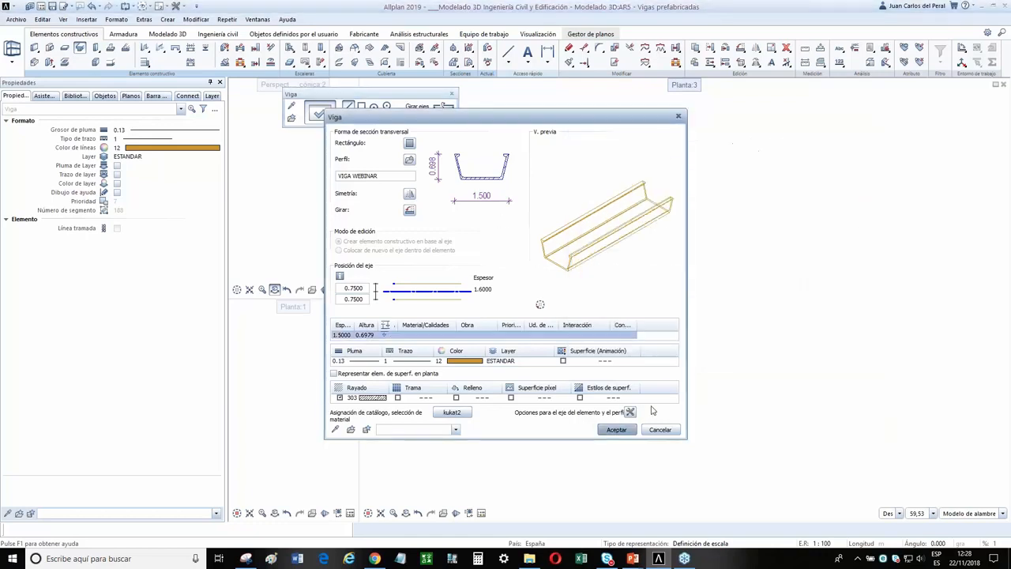
{"action": "left_click", "coordinate": [617, 429]}
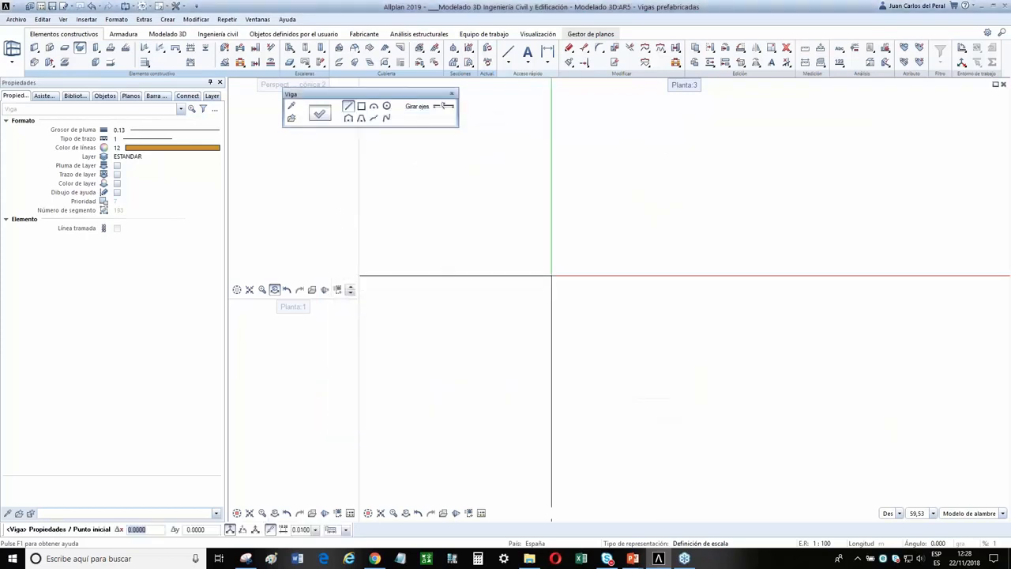
Draw a horizontal beam 20 m long in the plan
{"action": "left_click", "coordinate": [551, 276]}
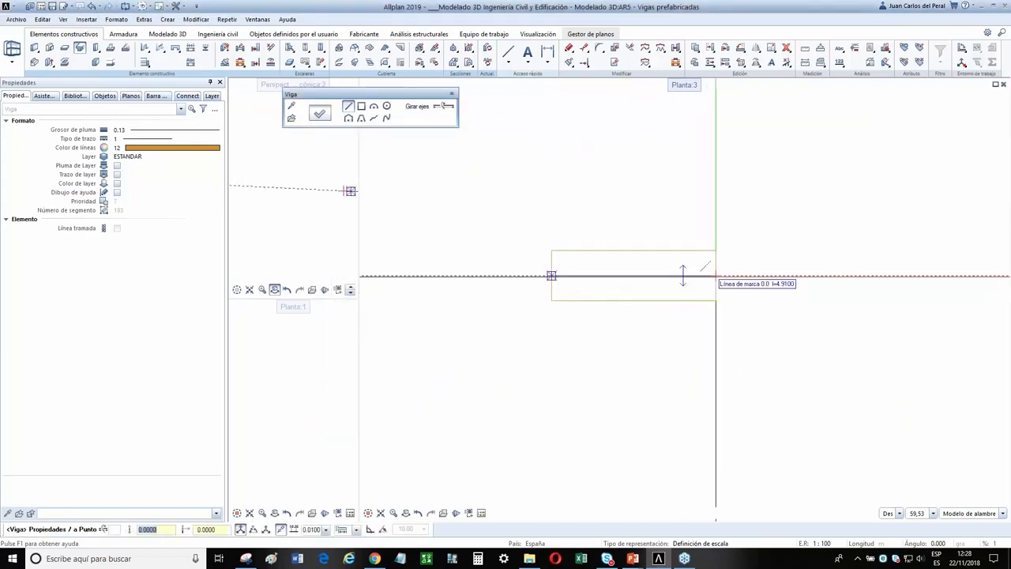
{"action": "type", "text": "2"}
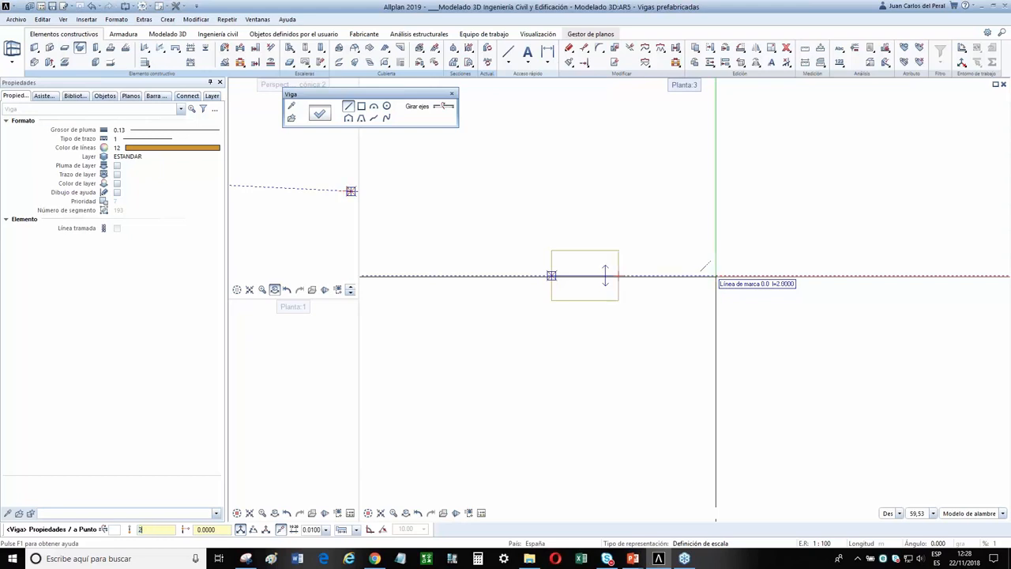
{"action": "type", "text": "0"}
{"action": "key", "text": "Return"}
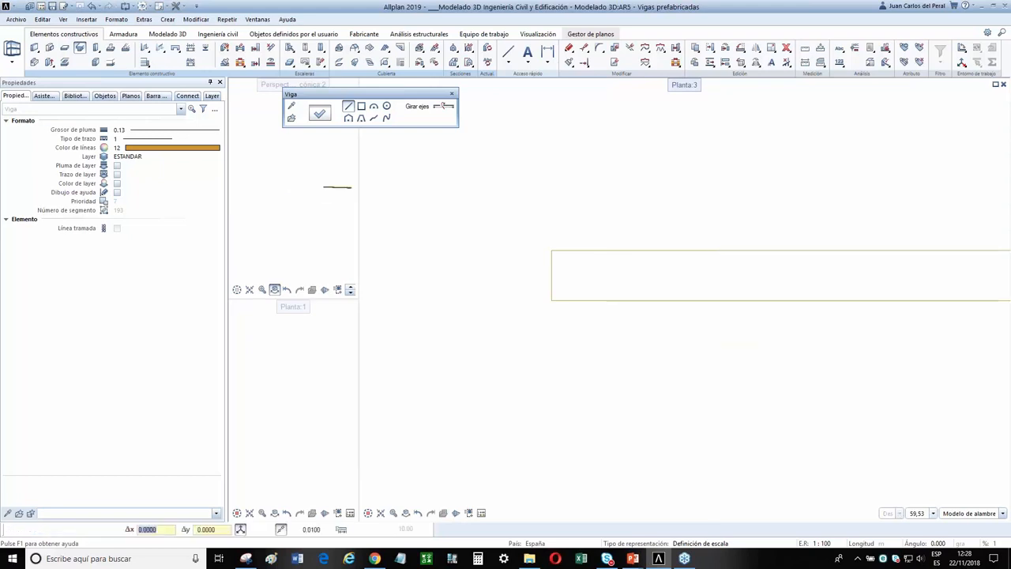
{"action": "key", "text": "Escape"}
Examine the new beam's profile from its end in the perspective view and leave the Beam tool
{"action": "scroll", "coordinate": [329, 197], "scroll_direction": "up", "scroll_amount": 4}
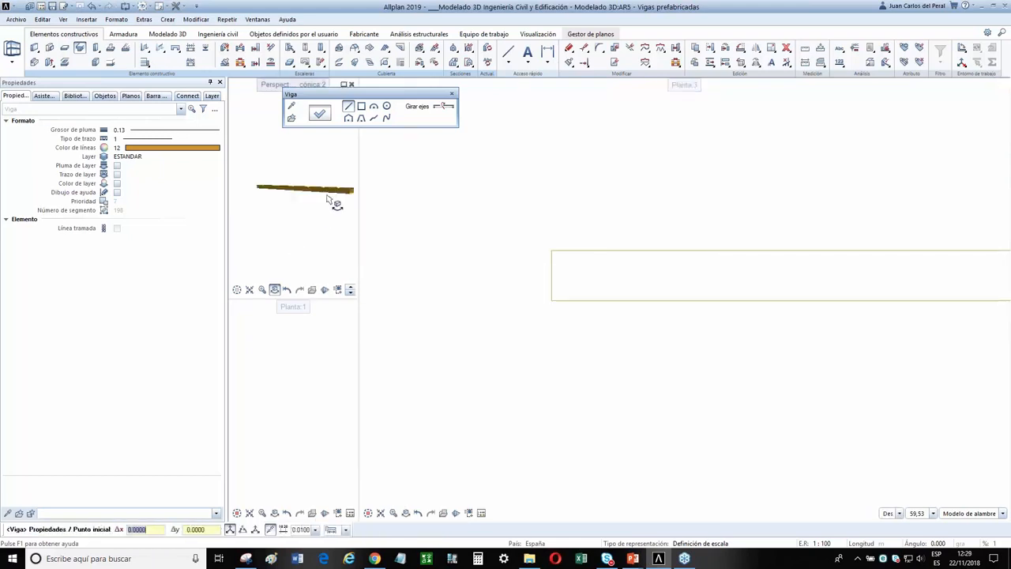
{"action": "left_click_drag", "start_coordinate": [305, 205], "coordinate": [443, 194]}
{"action": "scroll", "coordinate": [327, 206], "scroll_direction": "up", "scroll_amount": 1}
{"action": "scroll", "coordinate": [327, 205], "scroll_direction": "up", "scroll_amount": 4}
{"action": "scroll", "coordinate": [338, 208], "scroll_direction": "down", "scroll_amount": 4}
{"action": "scroll", "coordinate": [323, 205], "scroll_direction": "down", "scroll_amount": 1}
{"action": "left_click_drag", "start_coordinate": [320, 205], "coordinate": [384, 210]}
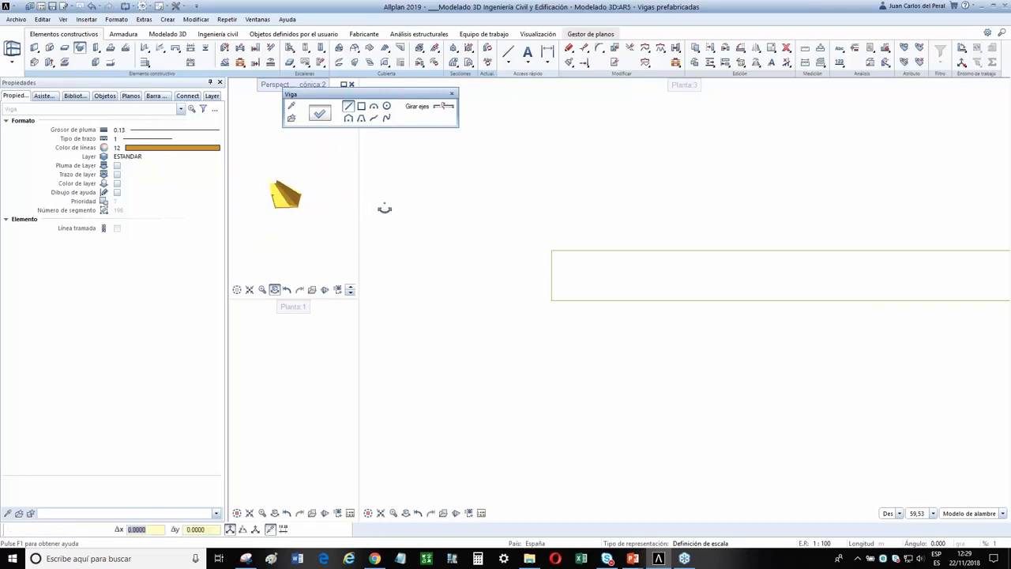
{"action": "key", "text": "Escape"}
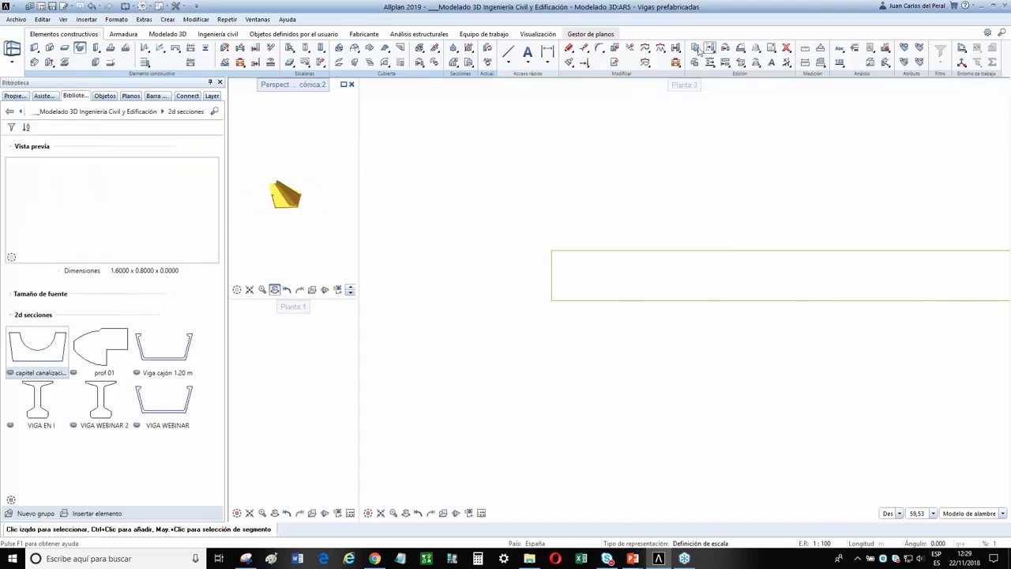
Copy the beam five times side by side in the plan, leaving a 0.05 m gap between neighbouring beams
{"action": "left_click", "coordinate": [696, 48]}
{"action": "left_click", "coordinate": [595, 250]}
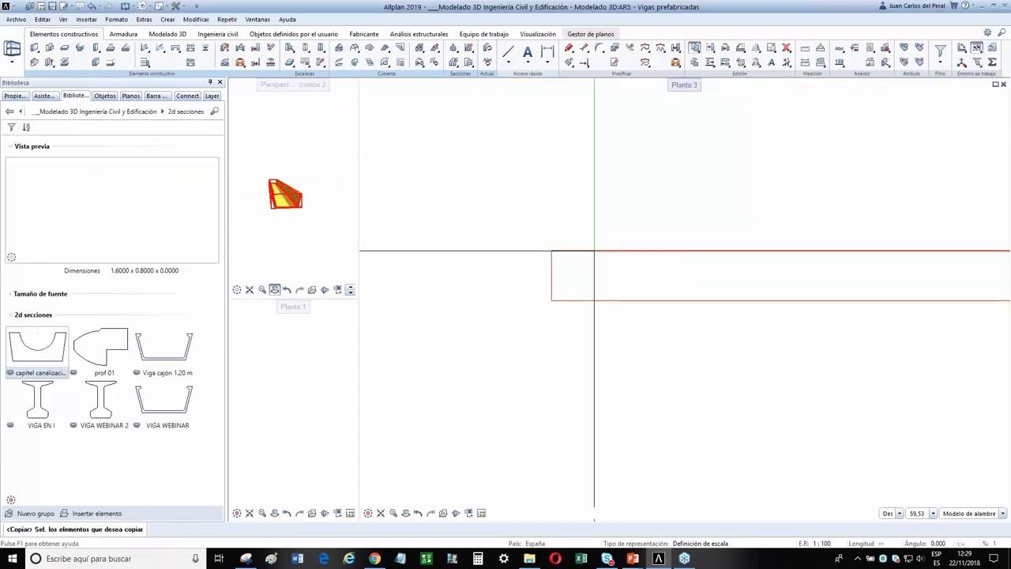
{"action": "scroll", "coordinate": [547, 255], "scroll_direction": "up", "scroll_amount": 2}
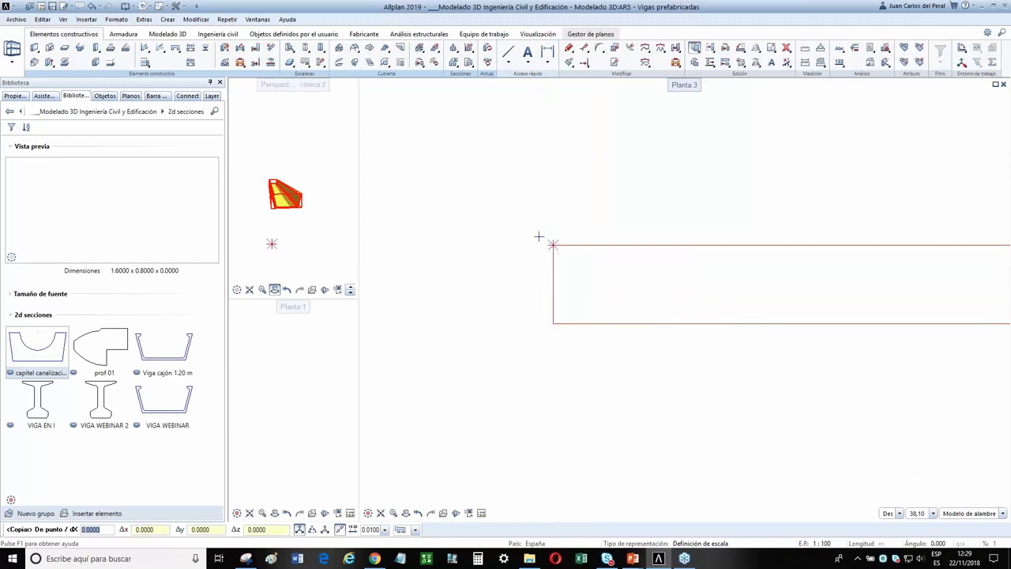
{"action": "left_click", "coordinate": [539, 237]}
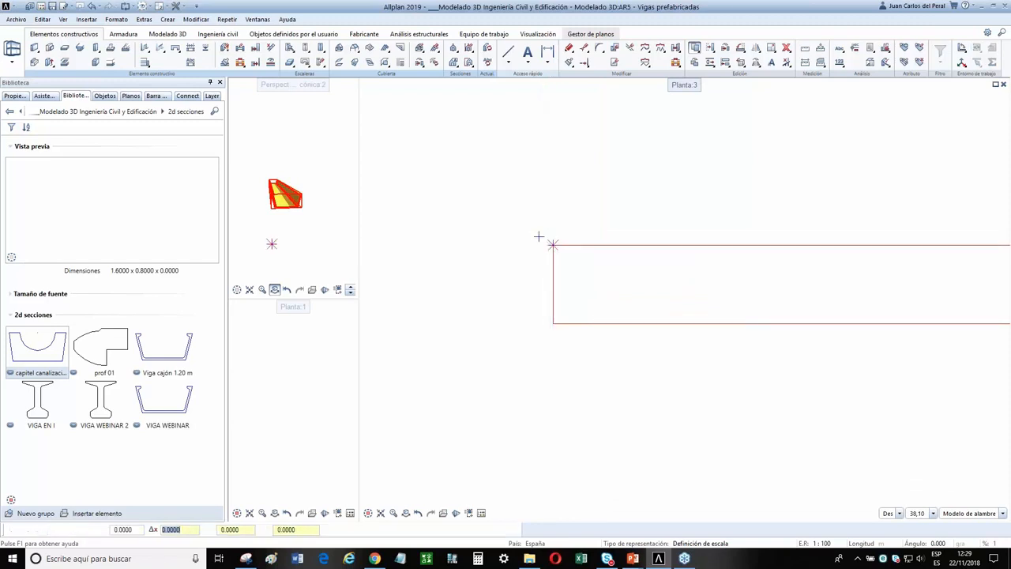
{"action": "left_click", "coordinate": [134, 529]}
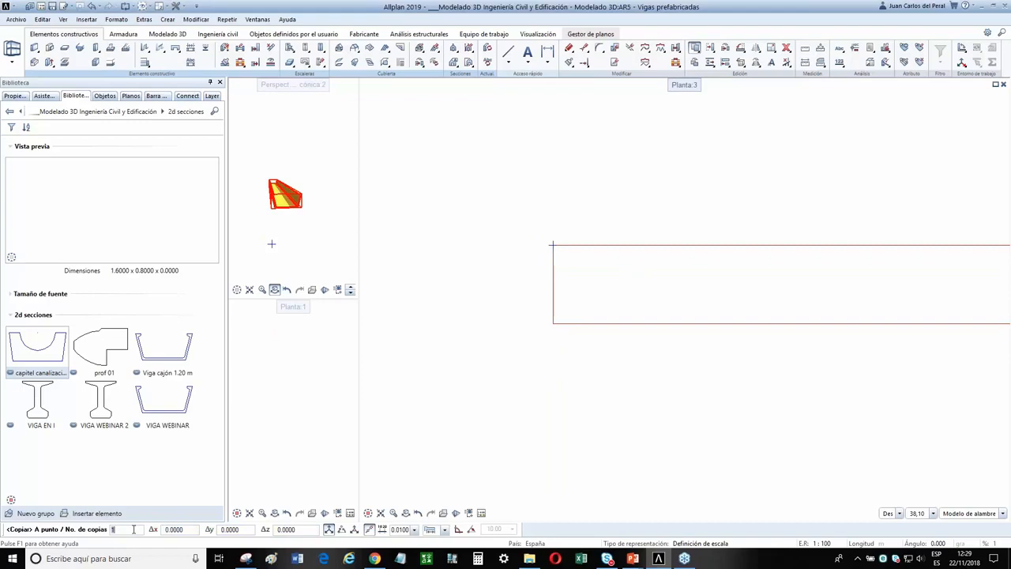
{"action": "key", "text": "Return"}
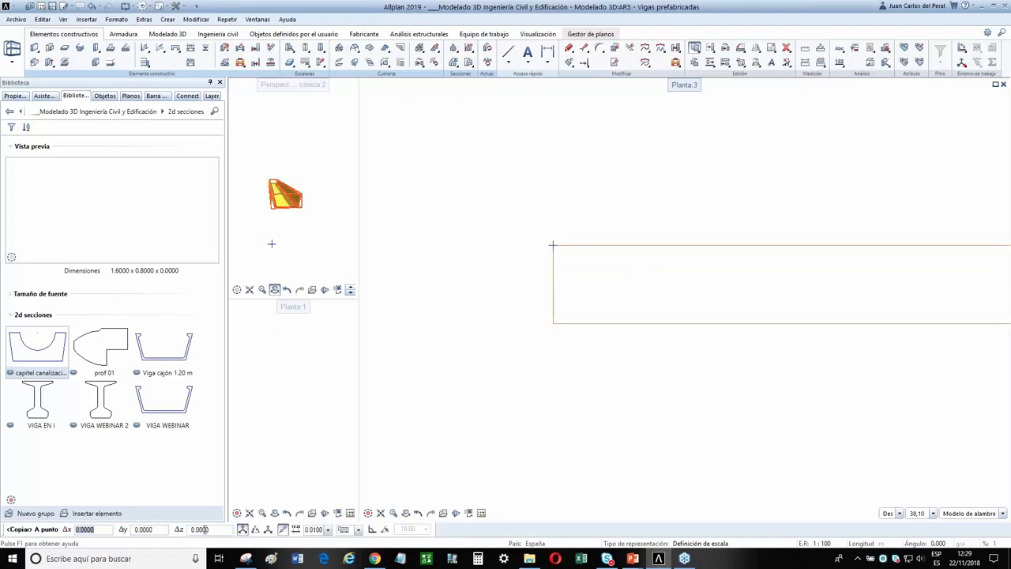
{"action": "scroll", "coordinate": [552, 245], "scroll_direction": "up", "scroll_amount": 4}
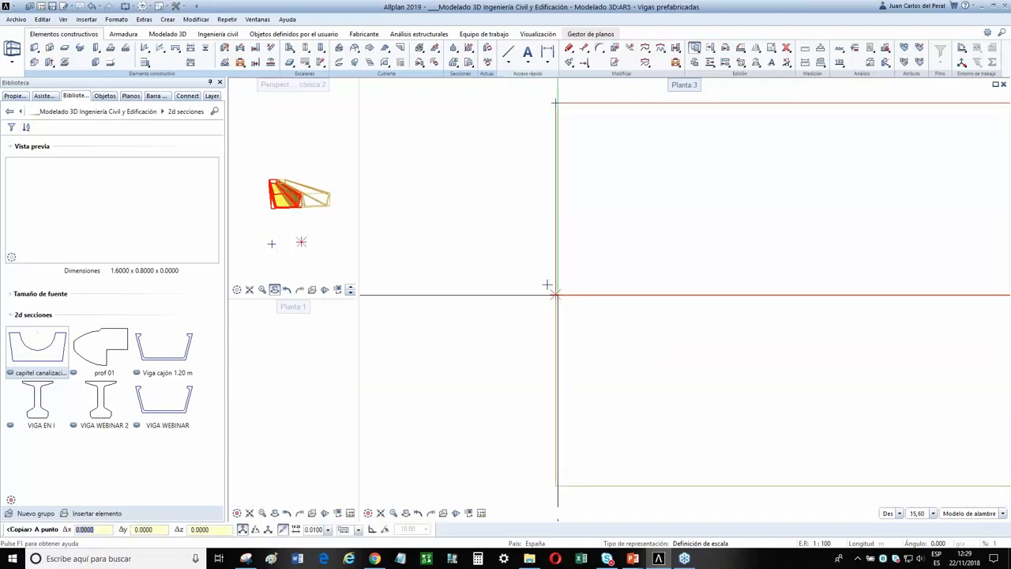
{"action": "type", "text": ".05"}
{"action": "key", "text": "Return"}
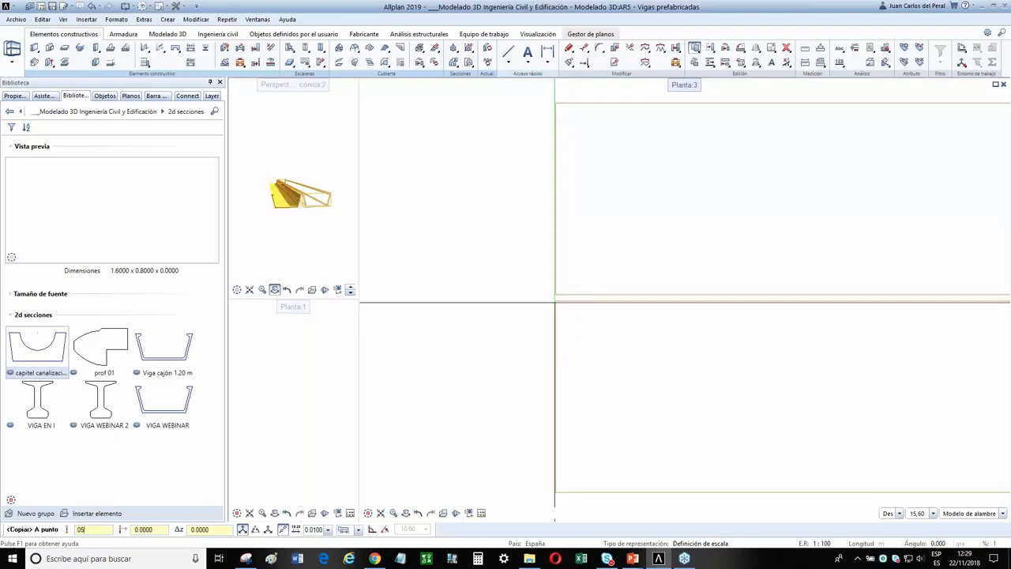
Widen the perspective viewport and examine the row of copied beams from the end and at an angle
{"action": "left_click_drag", "start_coordinate": [311, 220], "coordinate": [541, 189]}
{"action": "left_click_drag", "start_coordinate": [451, 163], "coordinate": [456, 185]}
{"action": "scroll", "coordinate": [719, 213], "scroll_direction": "down", "scroll_amount": 5}
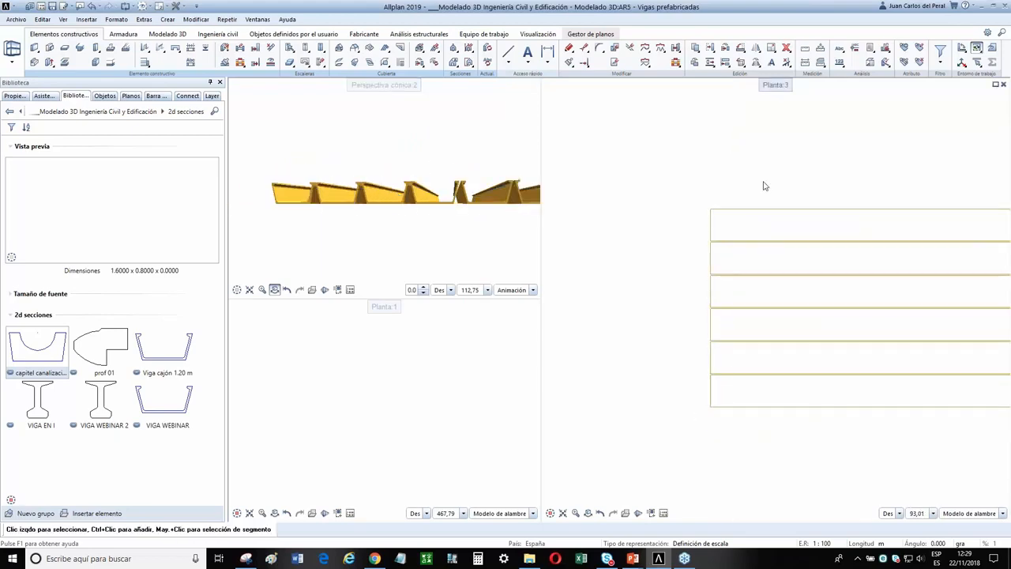
{"action": "scroll", "coordinate": [822, 322], "scroll_direction": "down", "scroll_amount": 1}
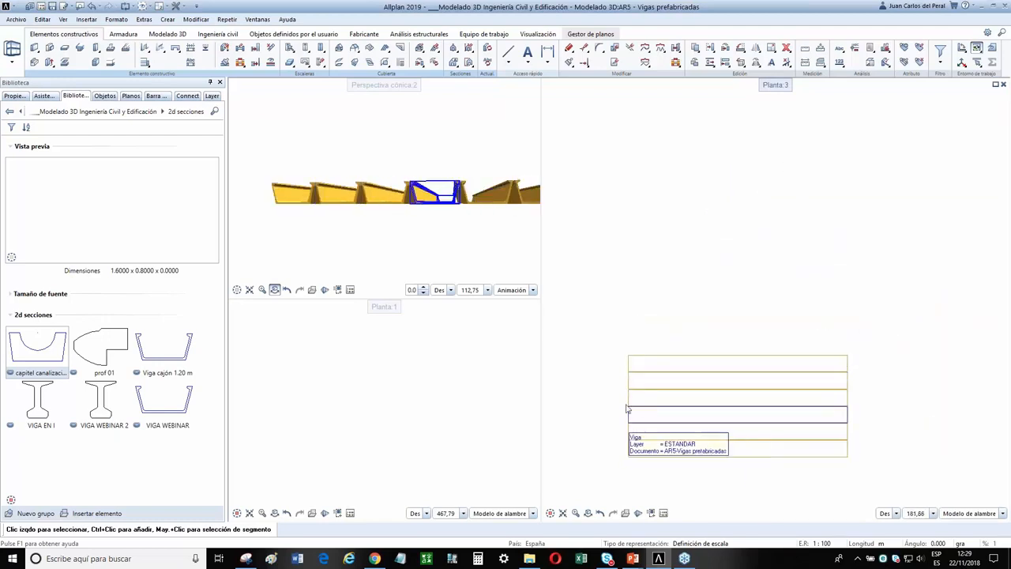
{"action": "left_click_drag", "start_coordinate": [398, 222], "coordinate": [469, 190]}
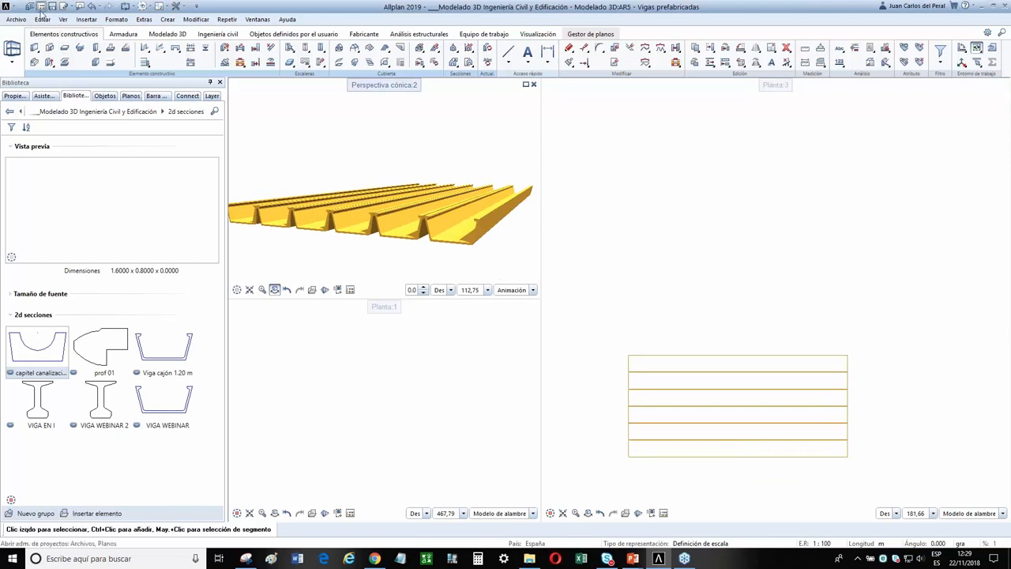
Copy all six beams once as a second group straight below the original row in the plan
{"action": "scroll", "coordinate": [641, 314], "scroll_direction": "down", "scroll_amount": 1}
{"action": "middle_click_drag", "start_coordinate": [684, 292], "coordinate": [668, 219]}
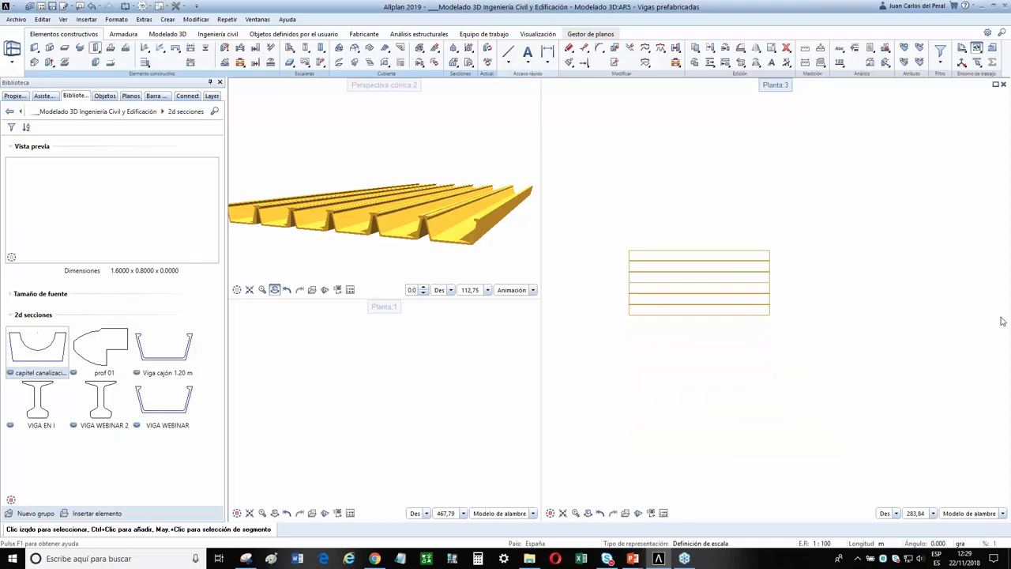
{"action": "left_click", "coordinate": [694, 48]}
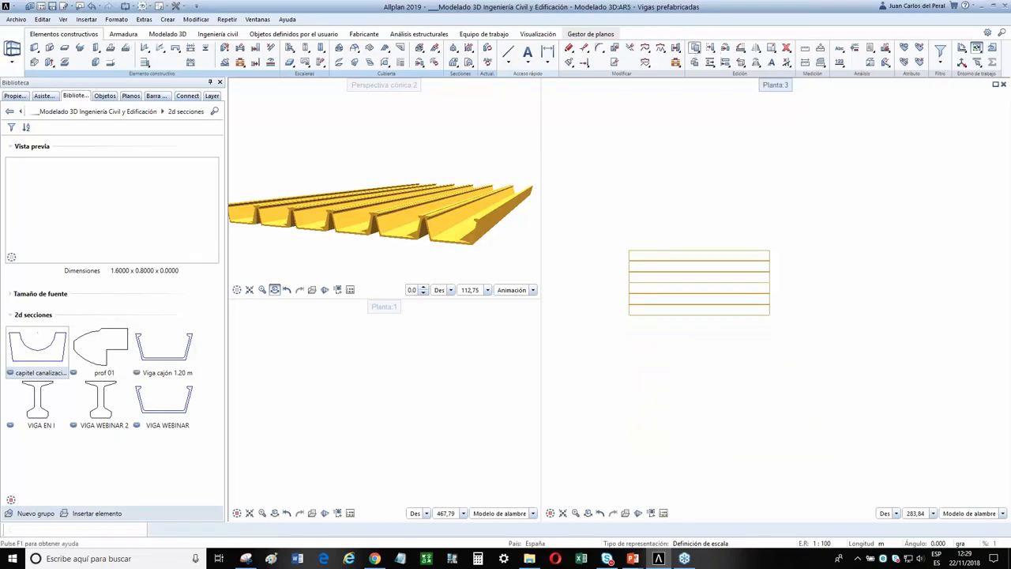
{"action": "left_click_drag", "start_coordinate": [610, 199], "coordinate": [818, 349]}
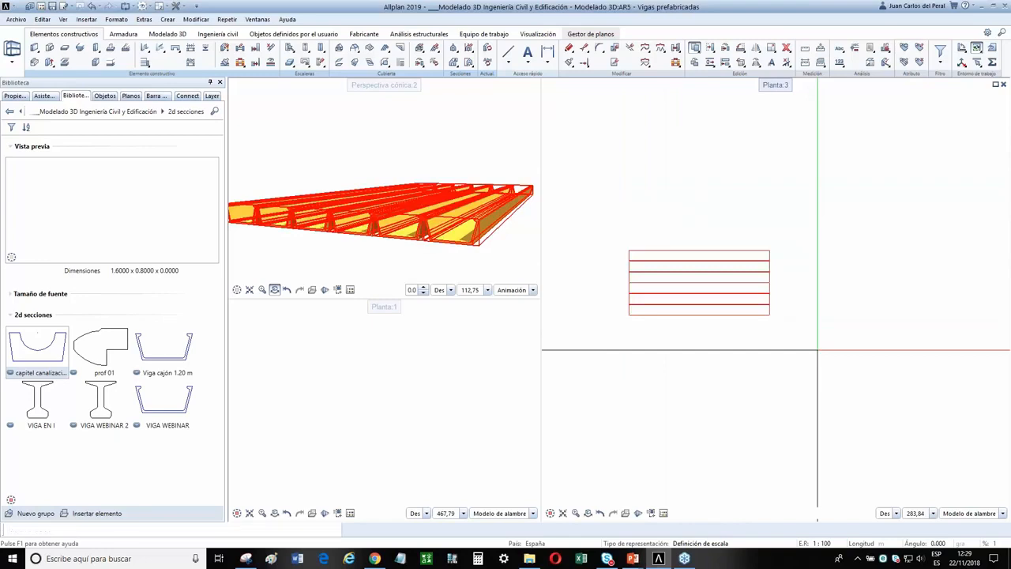
{"action": "left_click", "coordinate": [629, 251]}
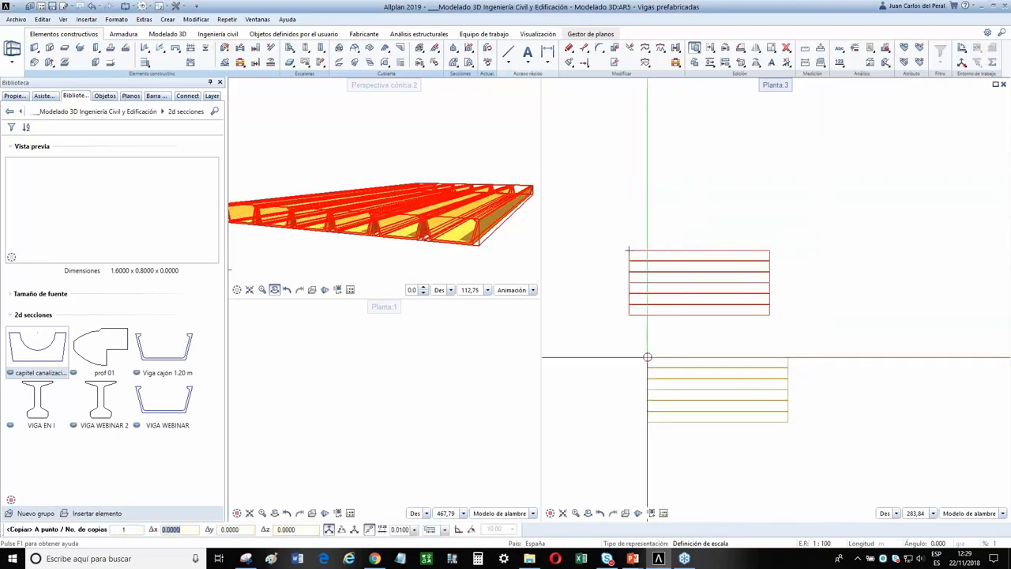
{"action": "left_click", "coordinate": [630, 379]}
{"action": "key", "text": "Escape"}
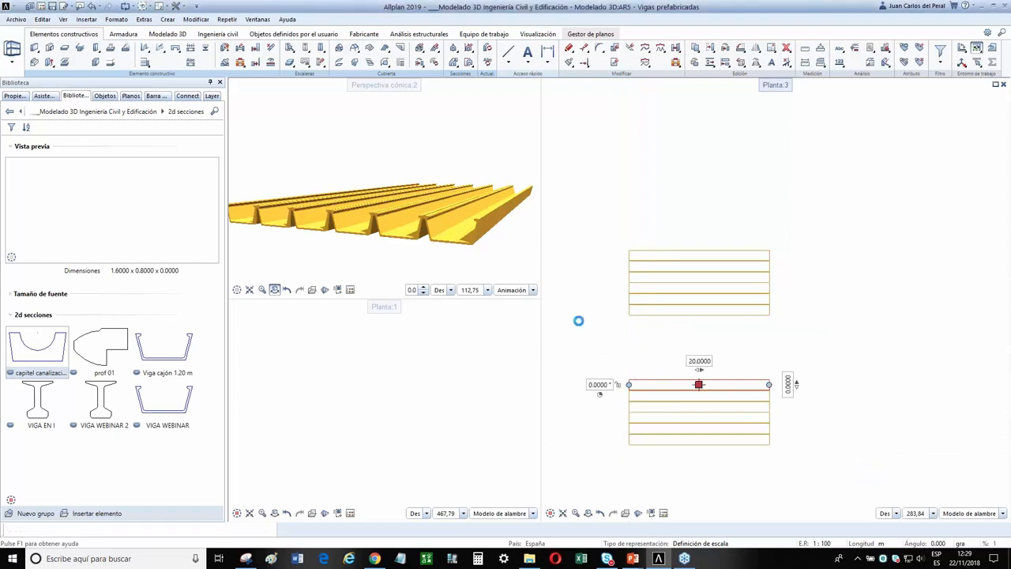
Change the cross-section profile of the uppermost beam in the lower group to VIGA WEBINAR 2
{"action": "double_click", "coordinate": [662, 385]}
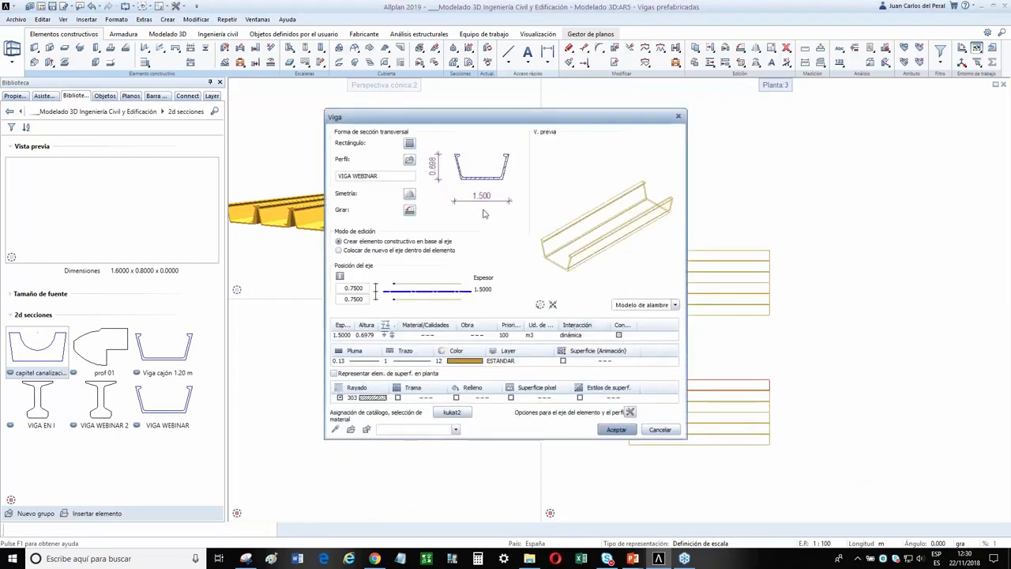
{"action": "left_click", "coordinate": [414, 161]}
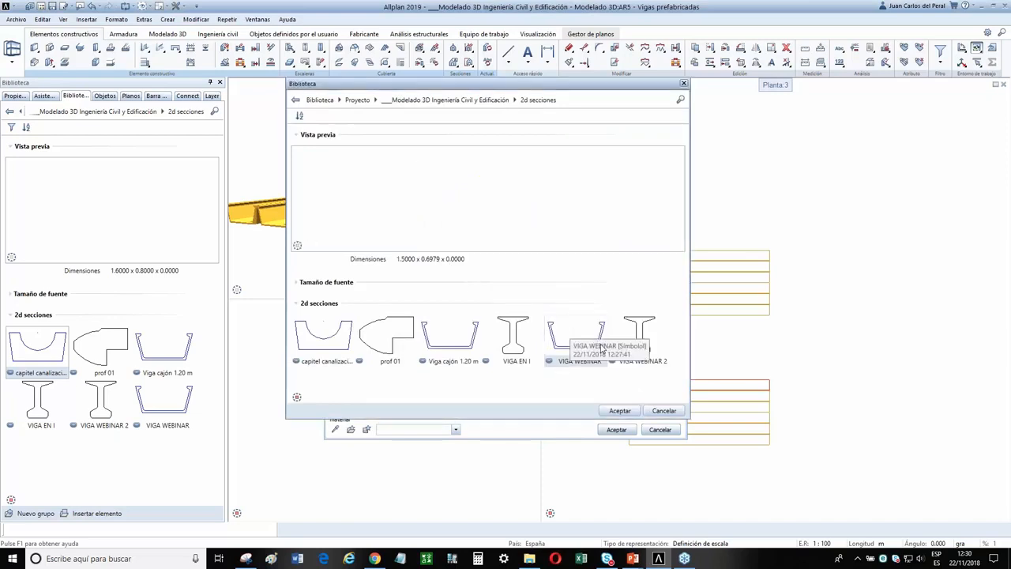
{"action": "double_click", "coordinate": [638, 339]}
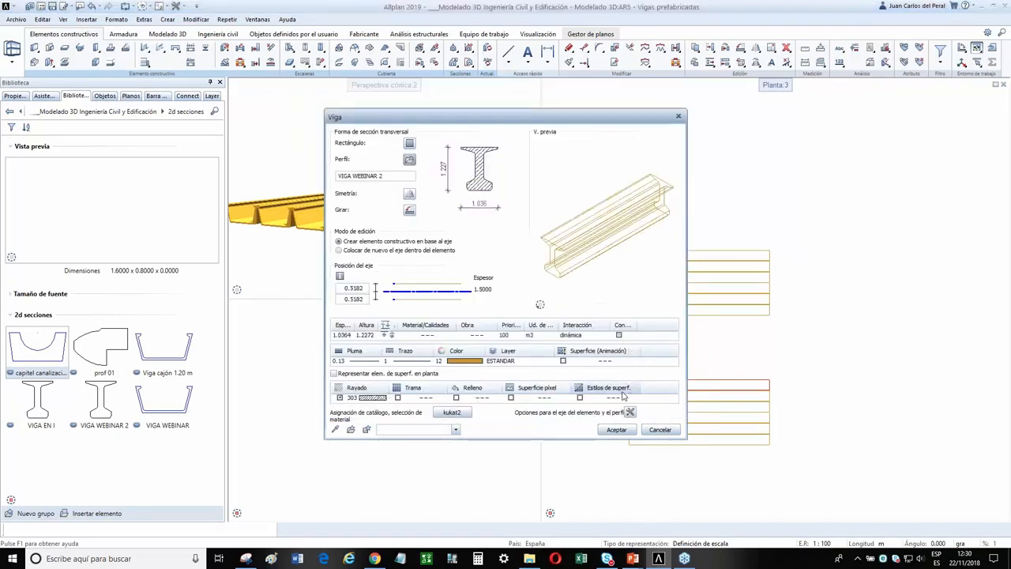
{"action": "left_click", "coordinate": [615, 429]}
Transfer the properties of the VIGA WEBINAR 2 beam to the other five beams of the lower group
{"action": "scroll", "coordinate": [621, 436], "scroll_direction": "up", "scroll_amount": 3}
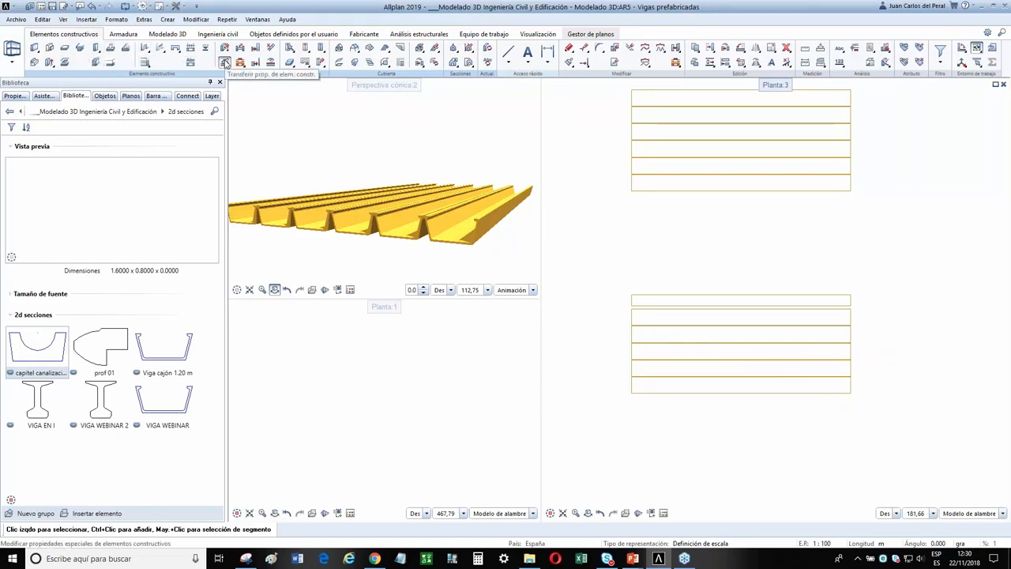
{"action": "left_click", "coordinate": [225, 62]}
{"action": "scroll", "coordinate": [474, 245], "scroll_direction": "down", "scroll_amount": 3}
{"action": "scroll", "coordinate": [401, 225], "scroll_direction": "down", "scroll_amount": 1}
{"action": "left_click", "coordinate": [665, 295]}
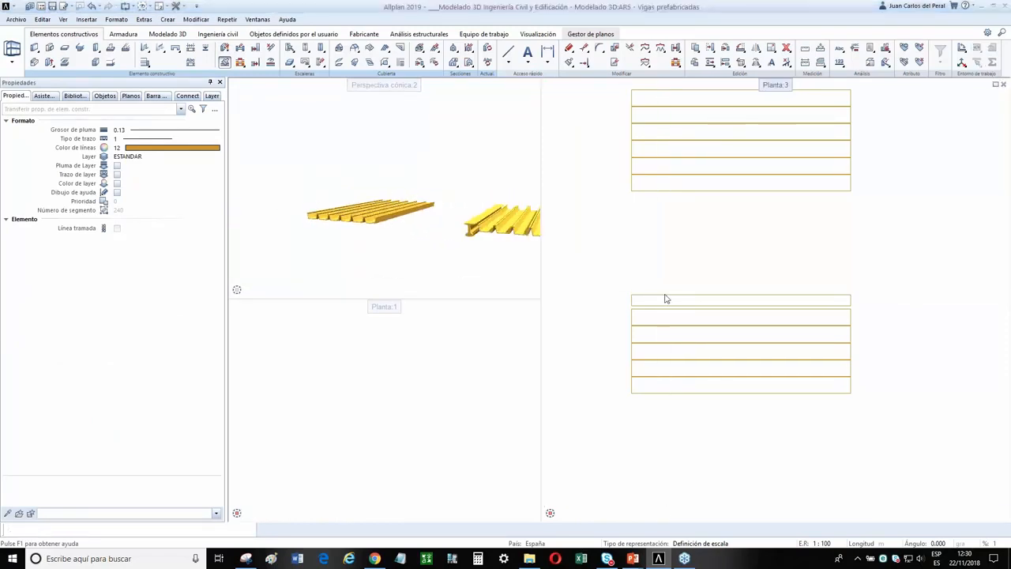
{"action": "left_click", "coordinate": [611, 432]}
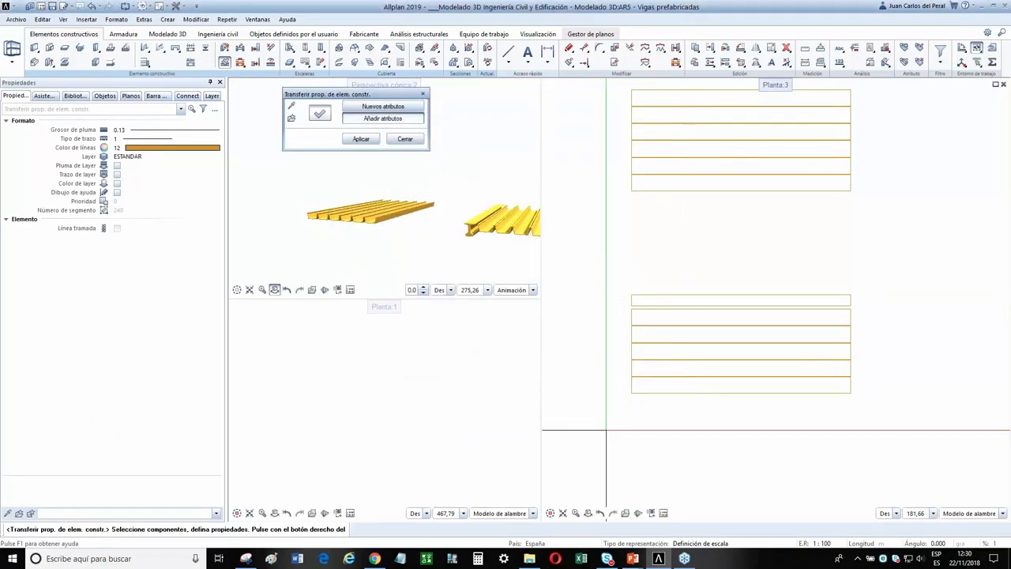
{"action": "left_click_drag", "start_coordinate": [606, 432], "coordinate": [864, 304]}
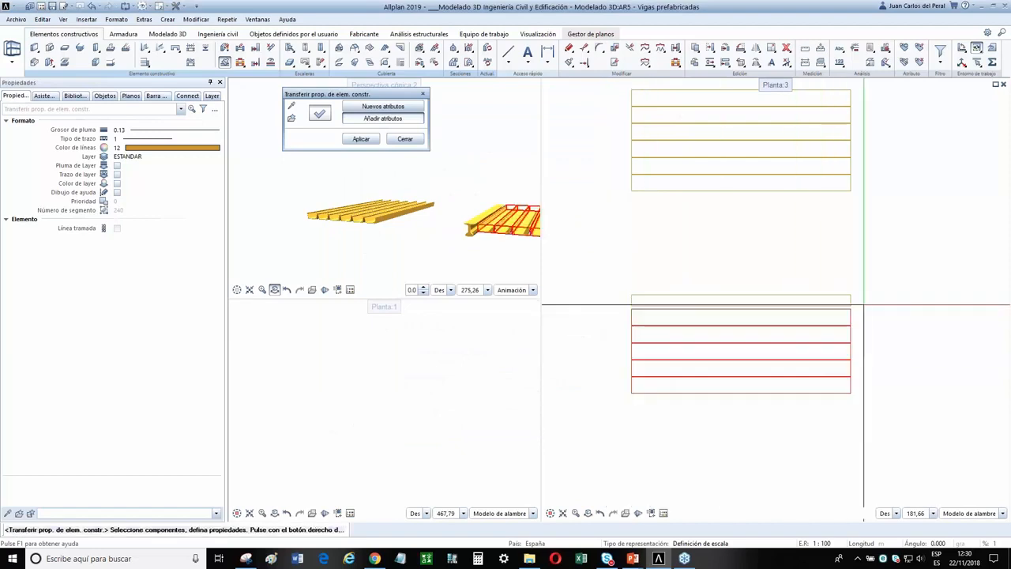
{"action": "left_click", "coordinate": [362, 139]}
Examine the box-beam and I-beam groups together in the perspective view and the plan
{"action": "middle_click_drag", "start_coordinate": [459, 213], "coordinate": [373, 212]}
{"action": "scroll", "coordinate": [472, 214], "scroll_direction": "down", "scroll_amount": 1}
{"action": "mouse_move", "coordinate": [473, 215]}
{"action": "left_mouse_down"}
{"action": "mouse_move", "coordinate": [449, 224]}
{"action": "mouse_move", "coordinate": [467, 212]}
{"action": "mouse_move", "coordinate": [459, 198]}
{"action": "mouse_move", "coordinate": [479, 199]}
{"action": "left_mouse_up"}
{"action": "scroll", "coordinate": [451, 222], "scroll_direction": "up", "scroll_amount": 1}
{"action": "scroll", "coordinate": [480, 201], "scroll_direction": "down", "scroll_amount": 1}
{"action": "scroll", "coordinate": [796, 286], "scroll_direction": "down", "scroll_amount": 1}
{"action": "middle_click_drag", "start_coordinate": [796, 287], "coordinate": [782, 319]}
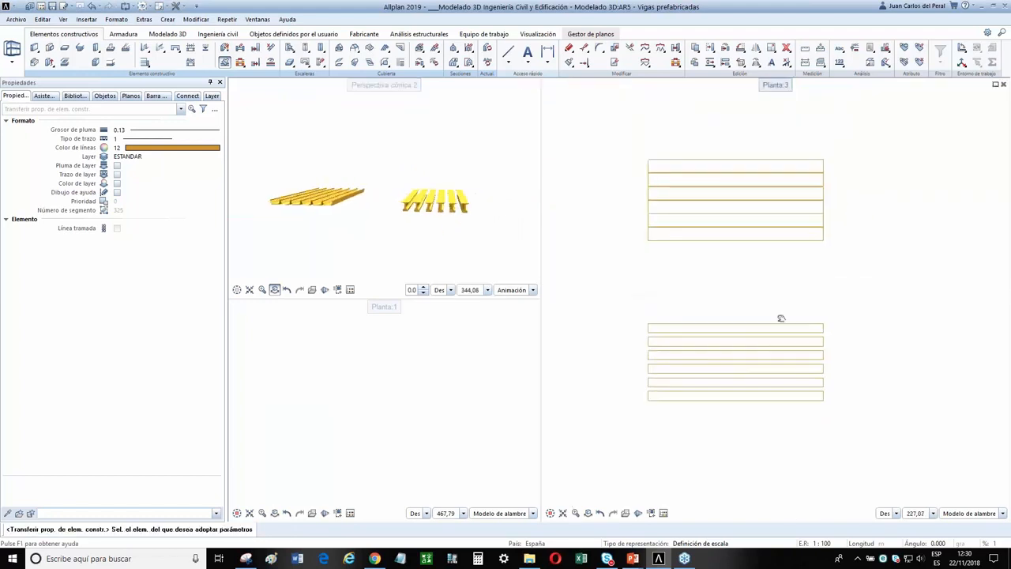
{"action": "scroll", "coordinate": [707, 240], "scroll_direction": "down", "scroll_amount": 1}
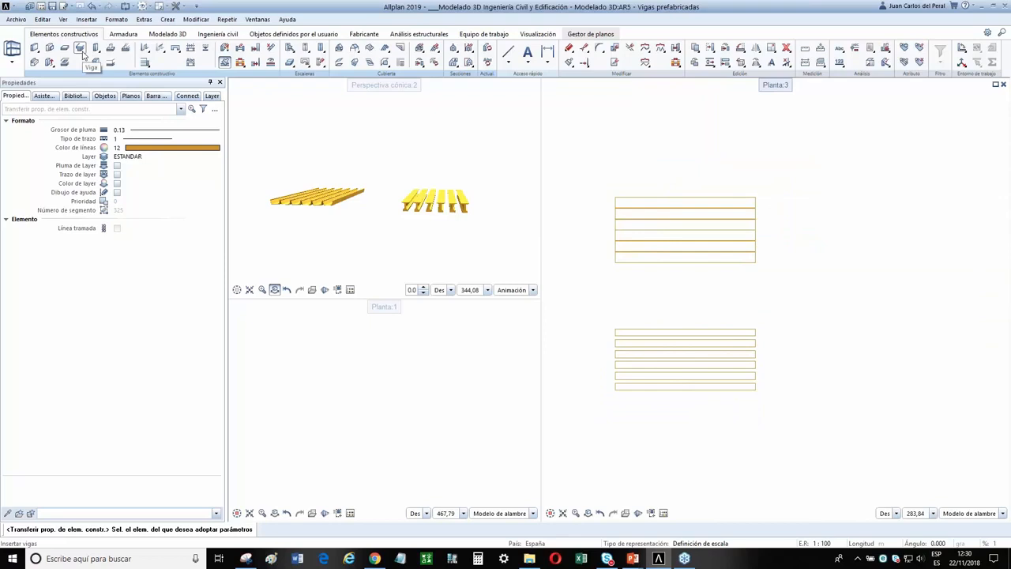
Start the Column tool and set the column's plan shape to a library profile
{"action": "left_click", "coordinate": [95, 48]}
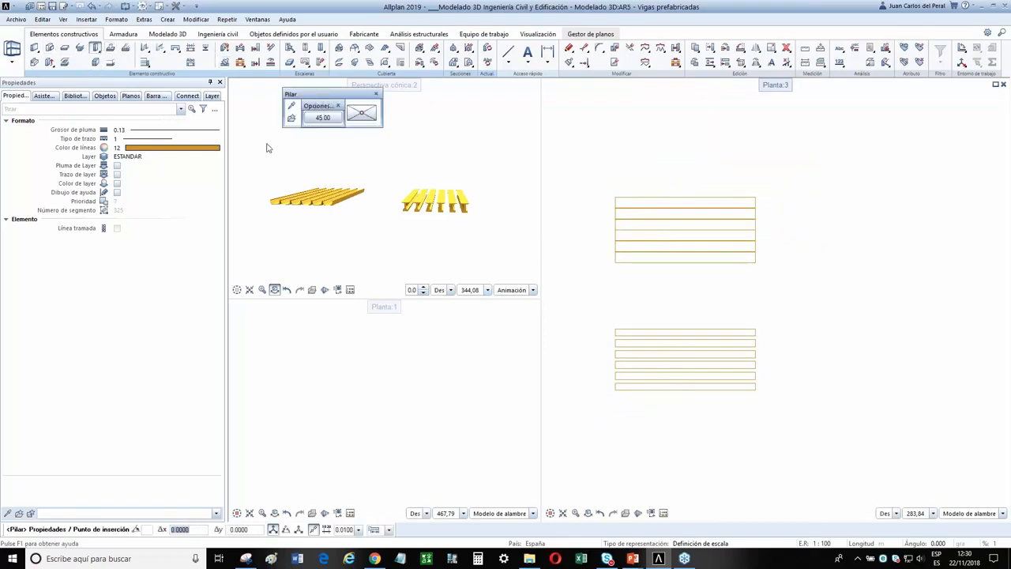
{"action": "left_click", "coordinate": [320, 113]}
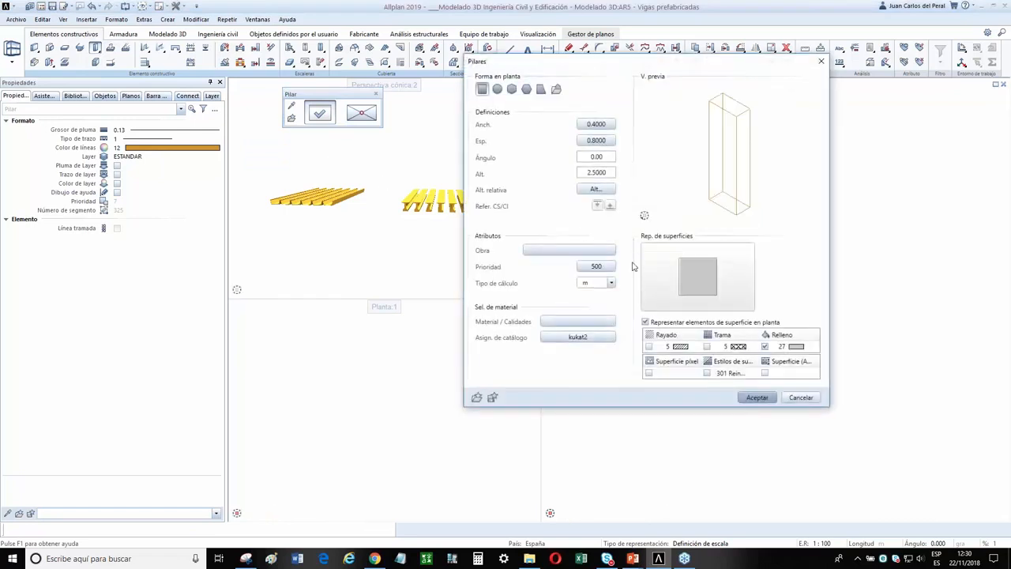
{"action": "left_click", "coordinate": [557, 88]}
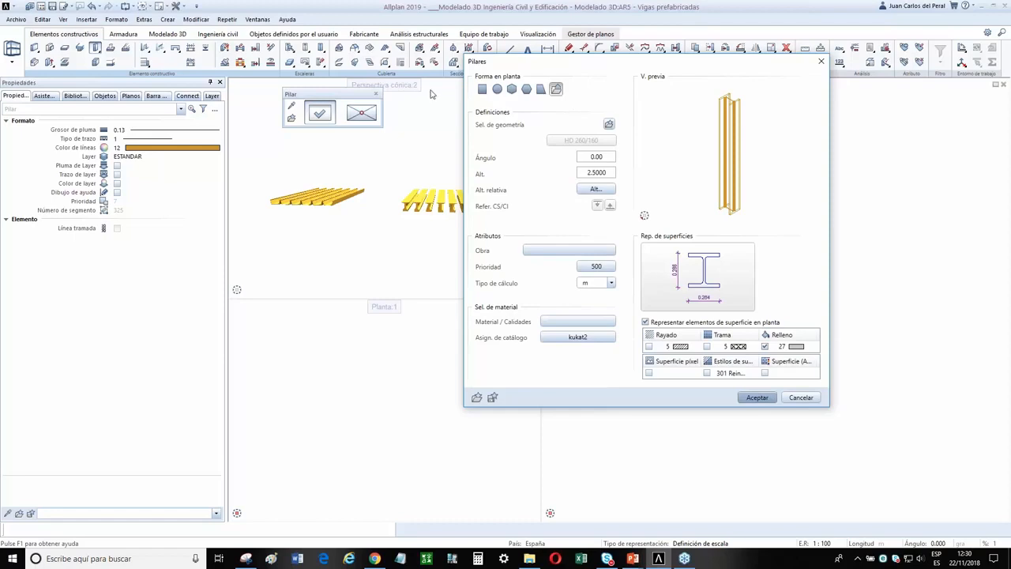
Assign VIGA WEBINAR 2 from the project's 2d secciones group as the column profile and accept its existing height references
{"action": "left_click", "coordinate": [607, 144]}
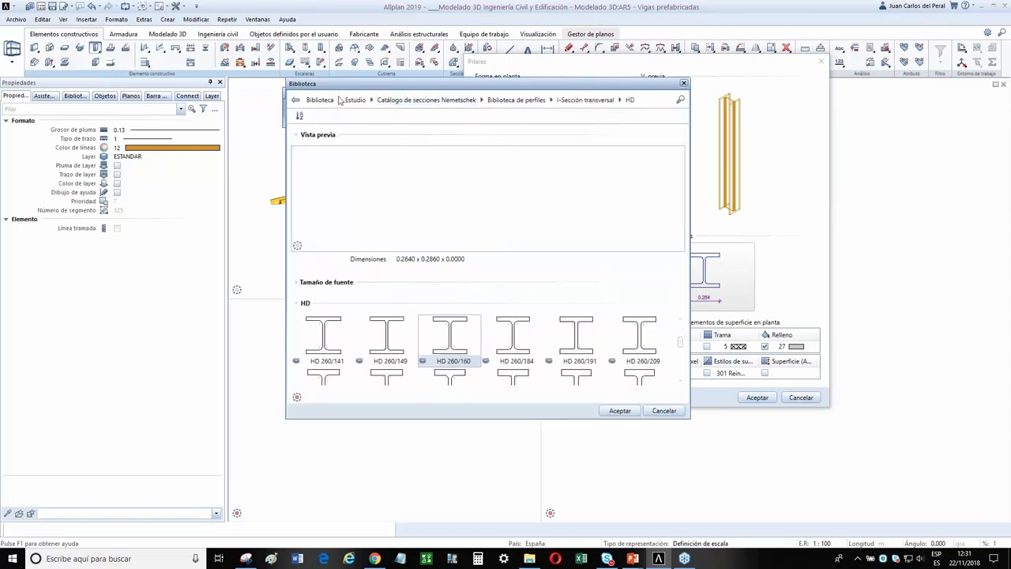
{"action": "left_click", "coordinate": [319, 100]}
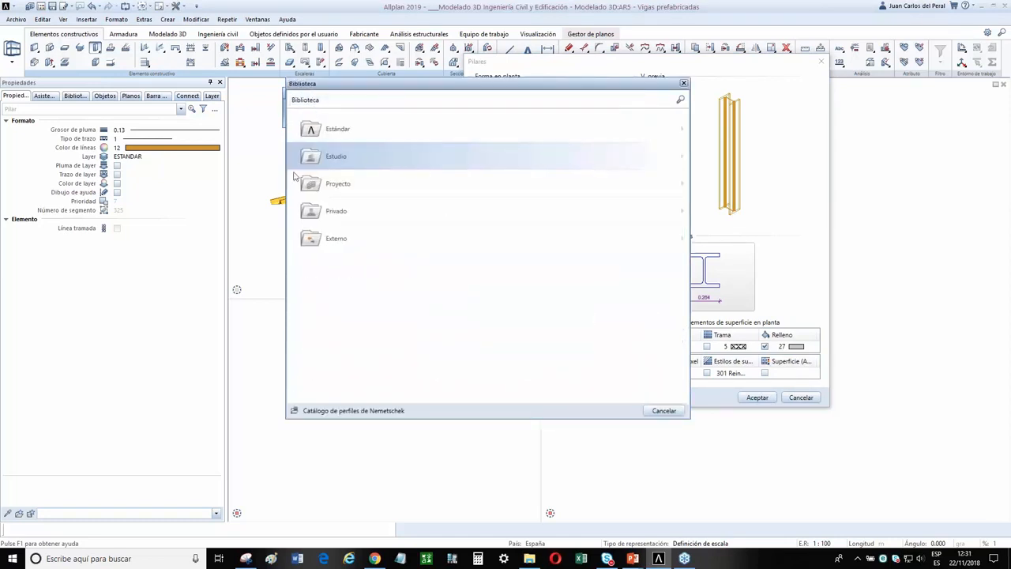
{"action": "left_click", "coordinate": [340, 185]}
{"action": "left_click", "coordinate": [356, 144]}
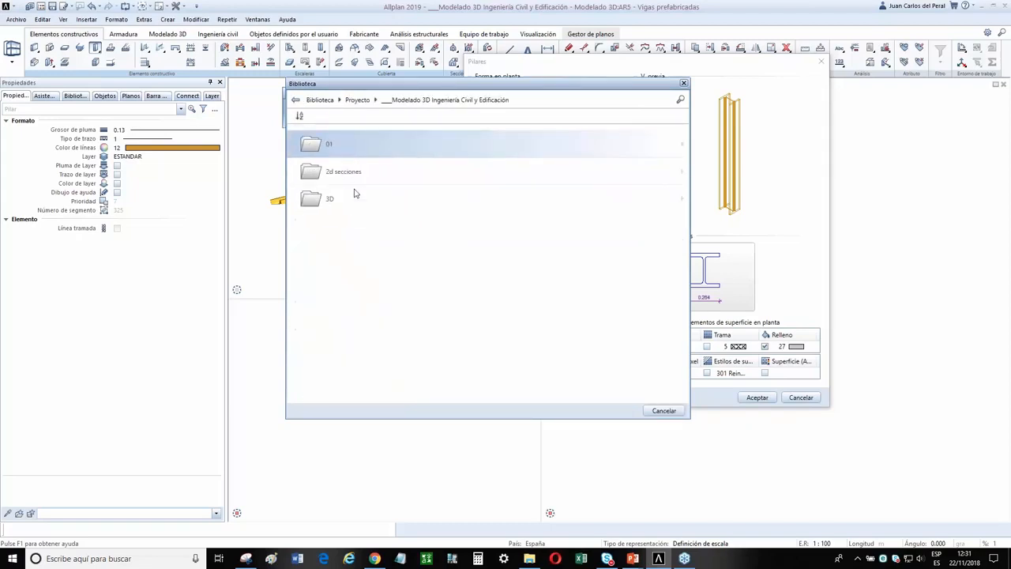
{"action": "left_click", "coordinate": [345, 172]}
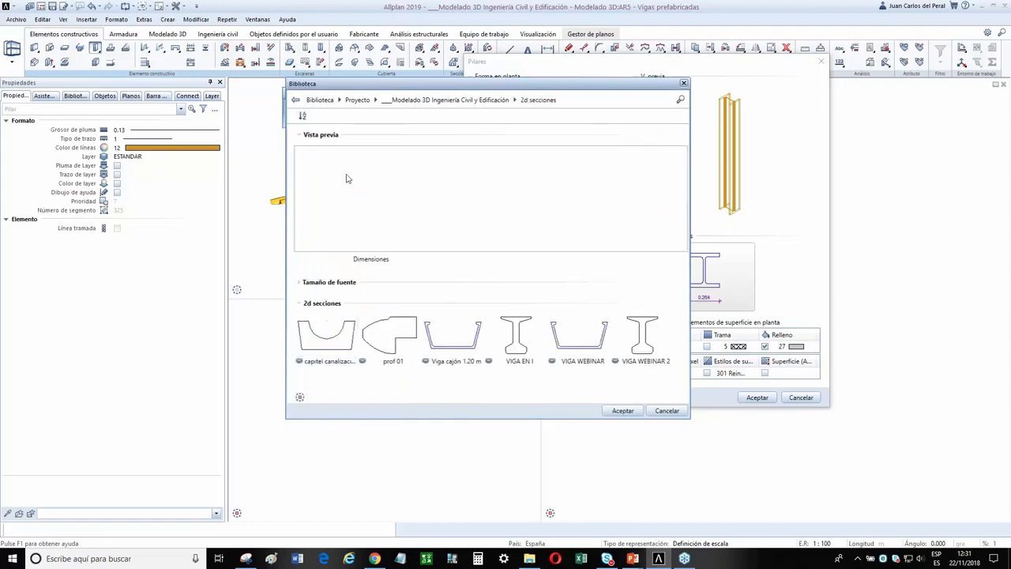
{"action": "left_click", "coordinate": [643, 334]}
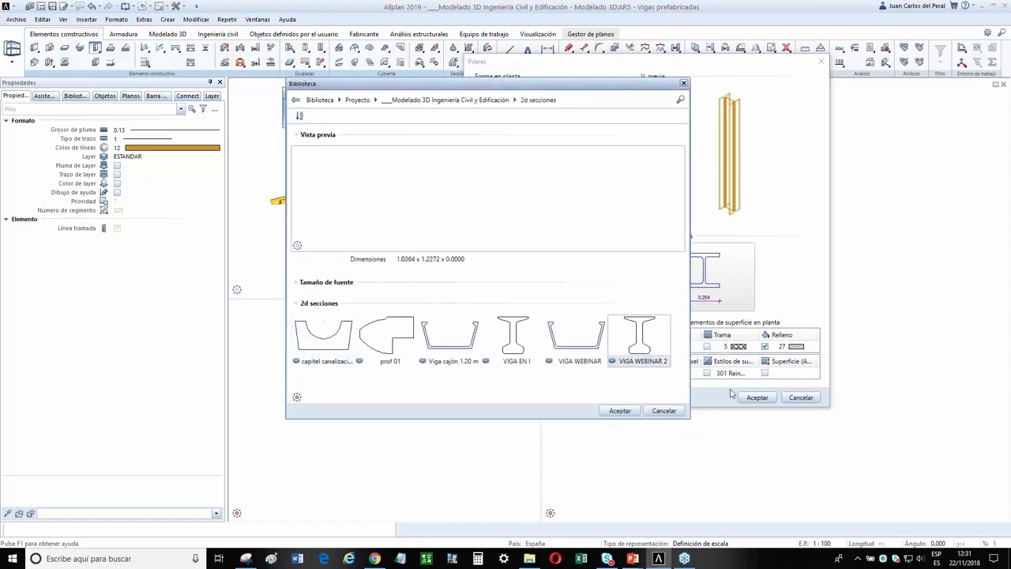
{"action": "left_click", "coordinate": [620, 410]}
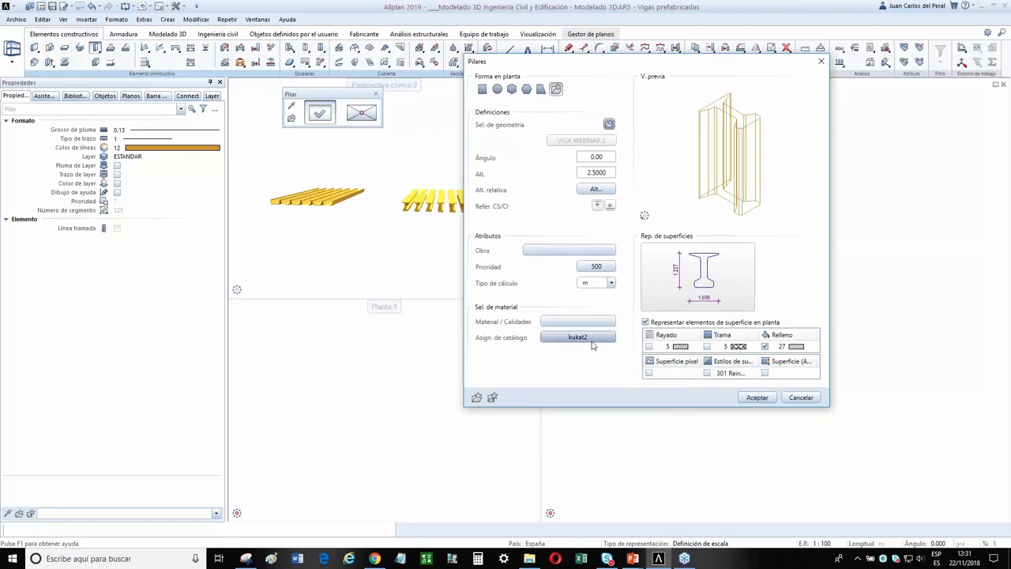
{"action": "left_click", "coordinate": [594, 189]}
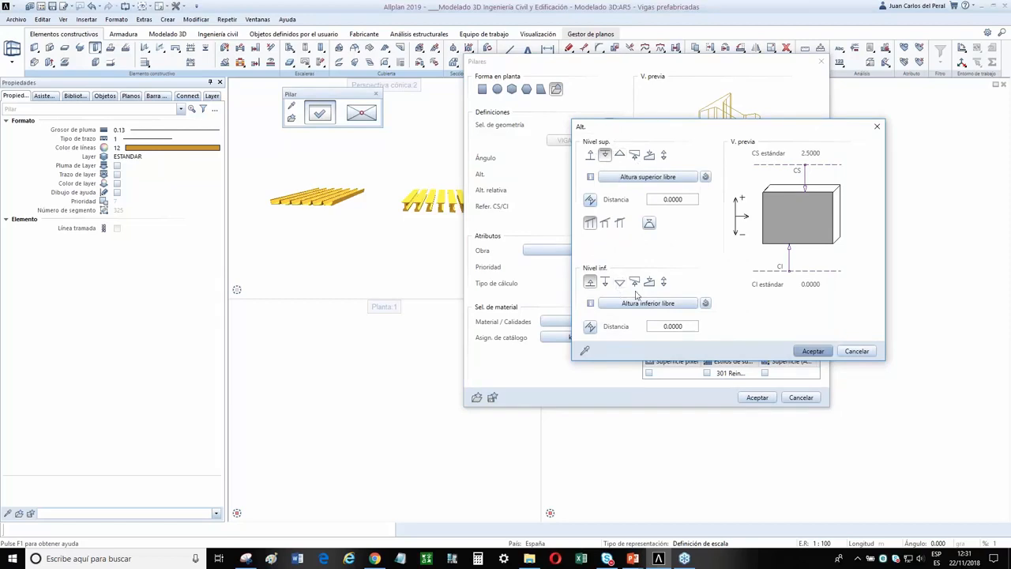
{"action": "left_click", "coordinate": [813, 350]}
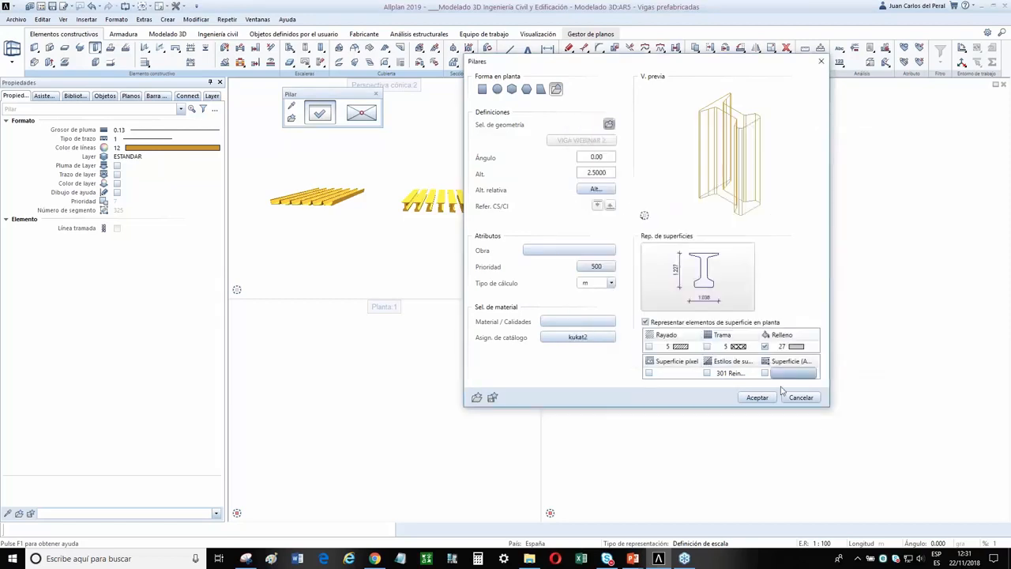
Accept the column settings and place one VIGA WEBINAR 2 column in the plan beside the lower beam group
{"action": "left_click", "coordinate": [757, 398]}
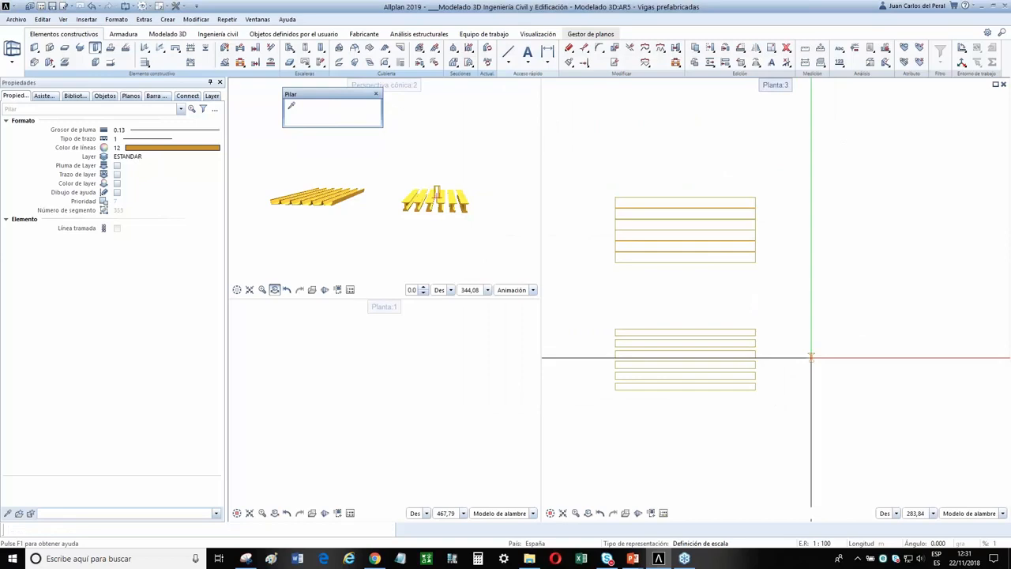
{"action": "scroll", "coordinate": [824, 360], "scroll_direction": "up", "scroll_amount": 3}
{"action": "scroll", "coordinate": [824, 360], "scroll_direction": "up", "scroll_amount": 4}
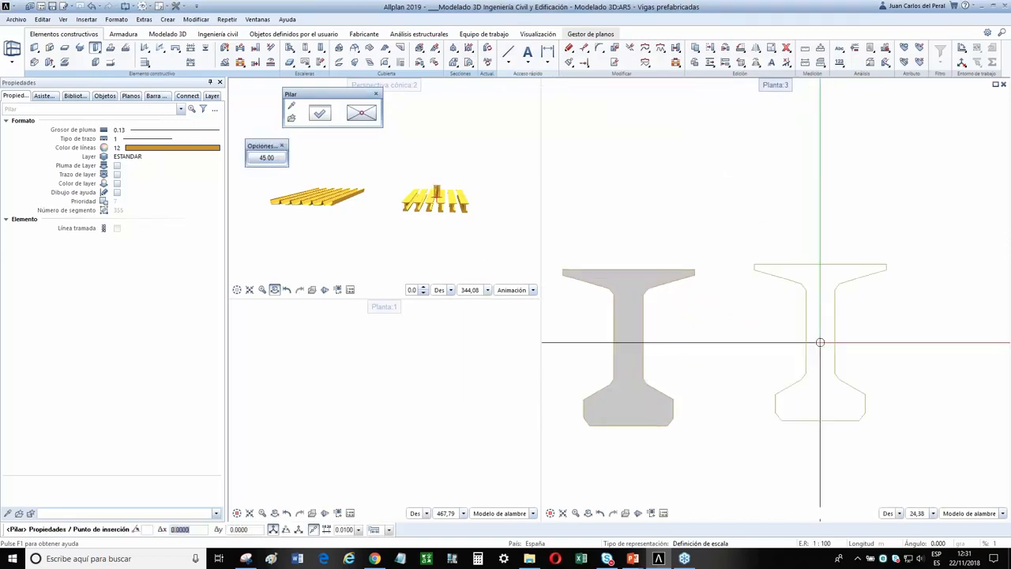
{"action": "key", "text": "Escape"}
{"action": "scroll", "coordinate": [814, 343], "scroll_direction": "down", "scroll_amount": 10}
{"action": "scroll", "coordinate": [818, 347], "scroll_direction": "up", "scroll_amount": 1}
{"action": "middle_click_drag", "start_coordinate": [817, 348], "coordinate": [851, 326]}
{"action": "scroll", "coordinate": [842, 326], "scroll_direction": "down", "scroll_amount": 4}
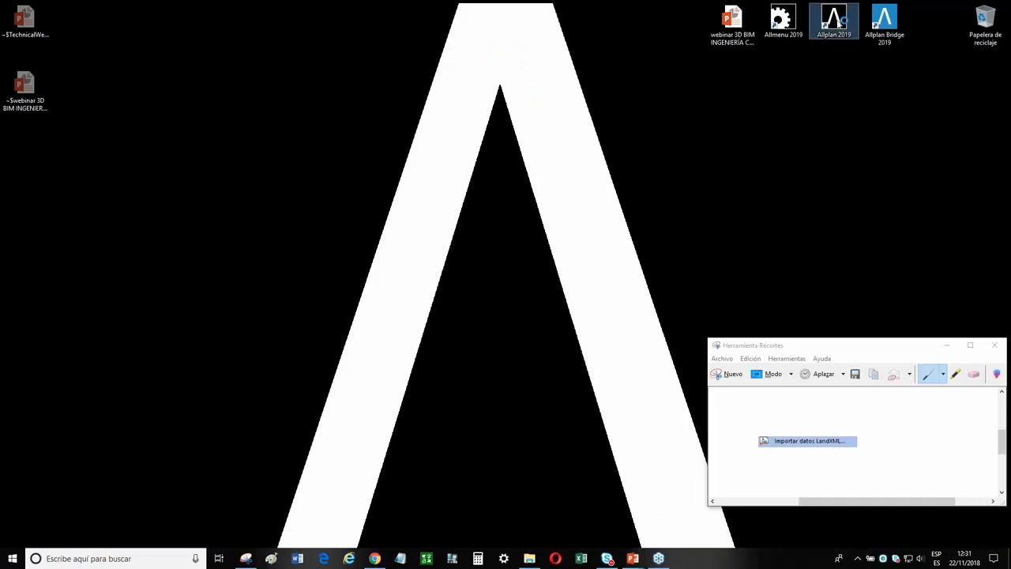
Close the Snipping Tool without saving the snip
{"action": "left_click", "coordinate": [994, 345]}
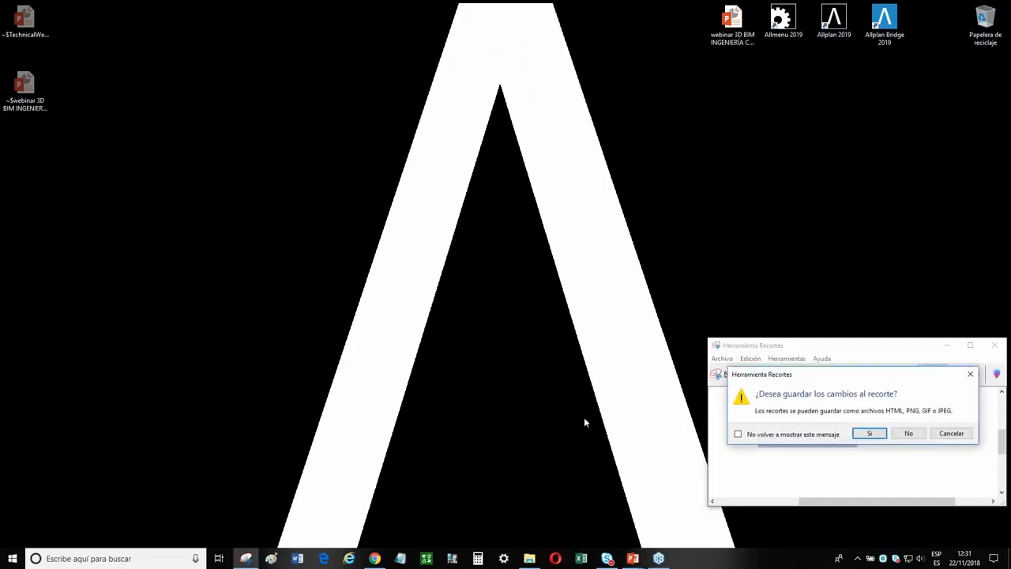
{"action": "left_click", "coordinate": [908, 434]}
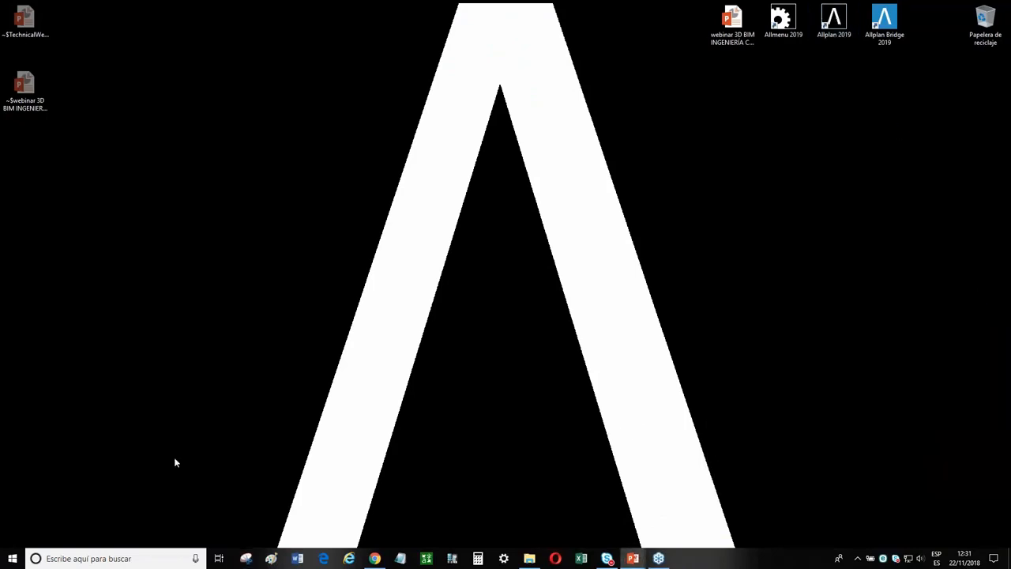
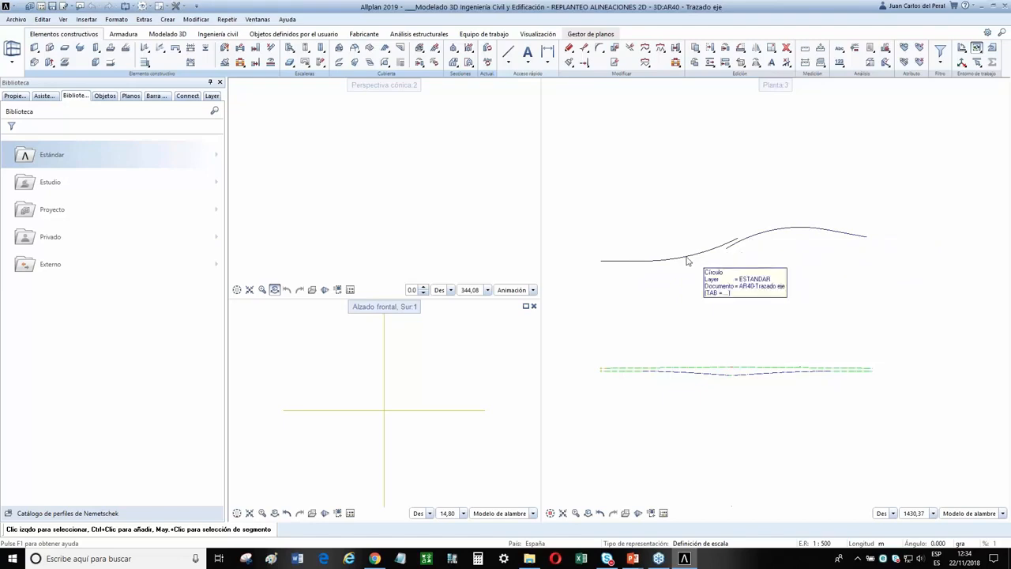
Switch the working role to Entorno and show its Paisajismo tools
{"action": "left_click", "coordinate": [13, 50]}
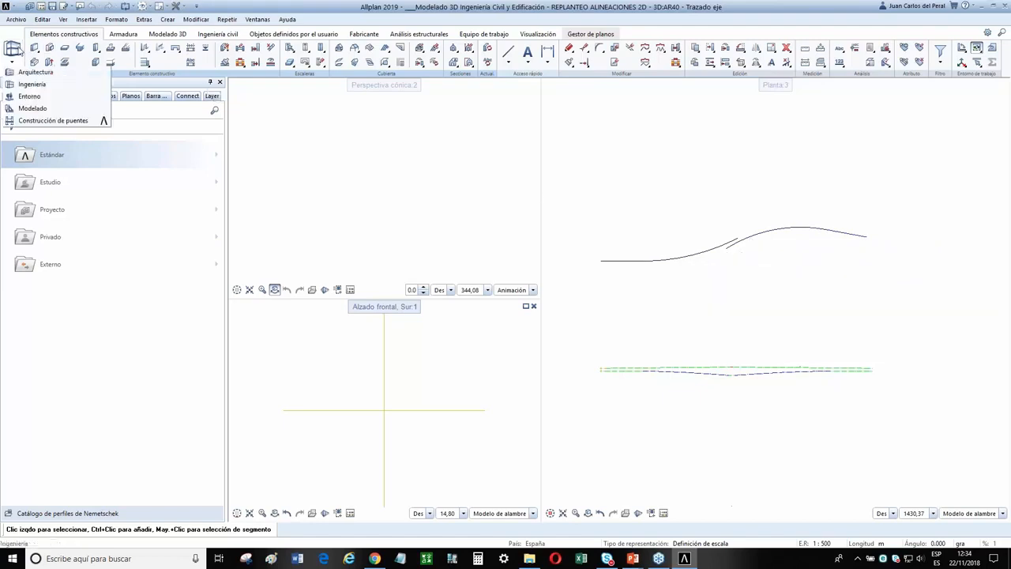
{"action": "left_click", "coordinate": [32, 100]}
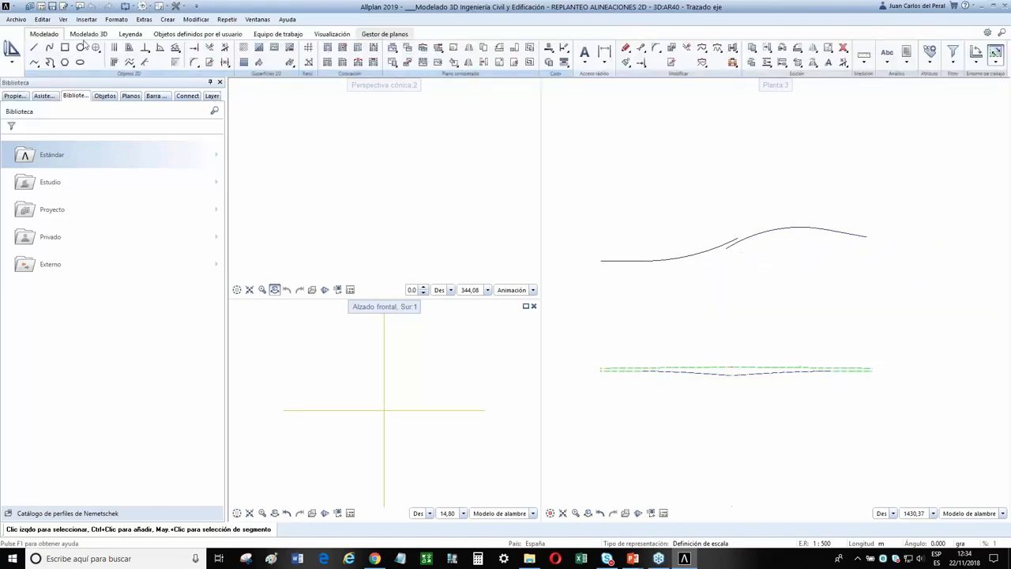
{"action": "left_click", "coordinate": [13, 49]}
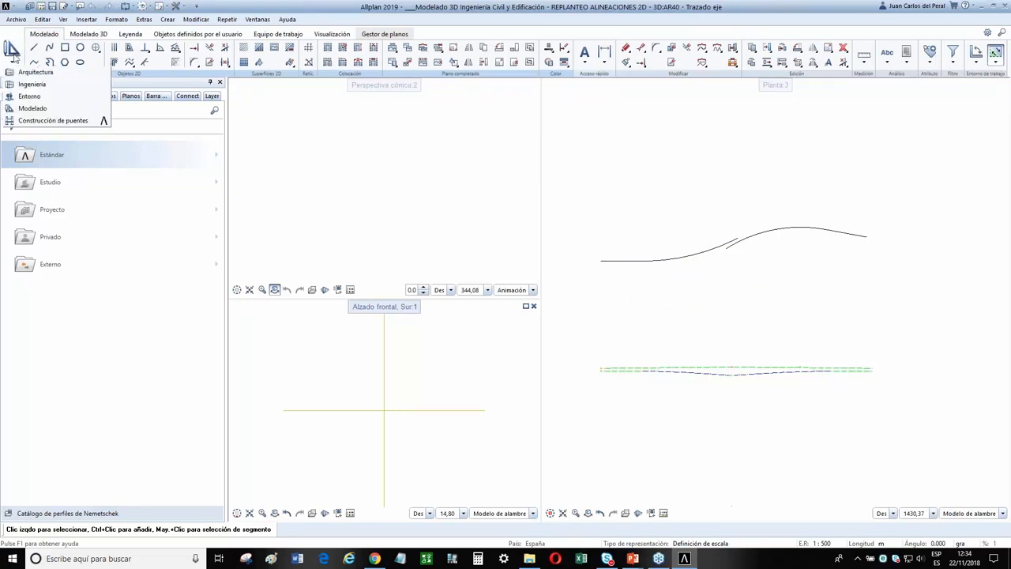
{"action": "left_click", "coordinate": [31, 106]}
{"action": "left_click", "coordinate": [70, 34]}
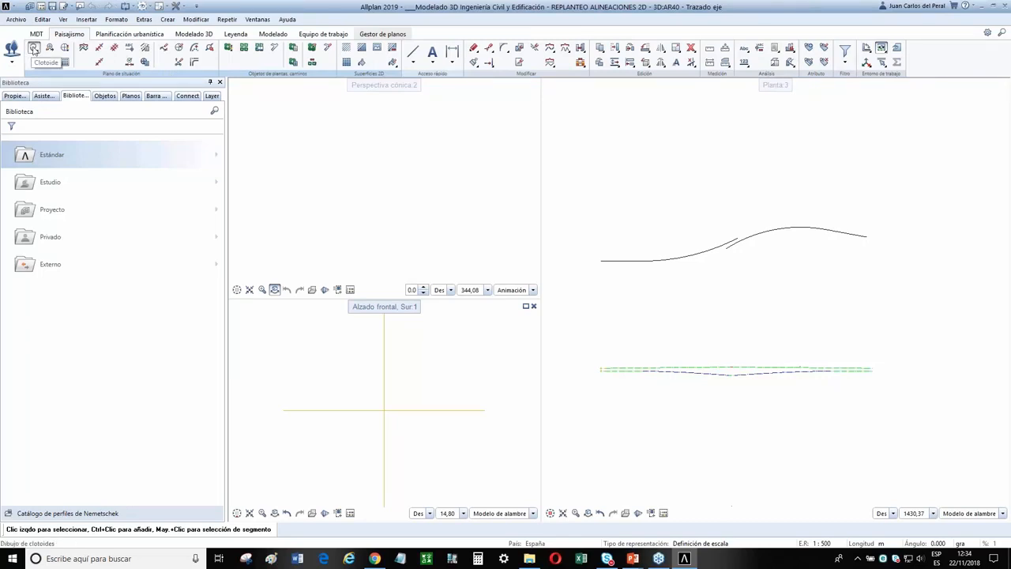
Draw a clothoid joining the two arcs of the curved road alignment in the plan
{"action": "left_click", "coordinate": [33, 48]}
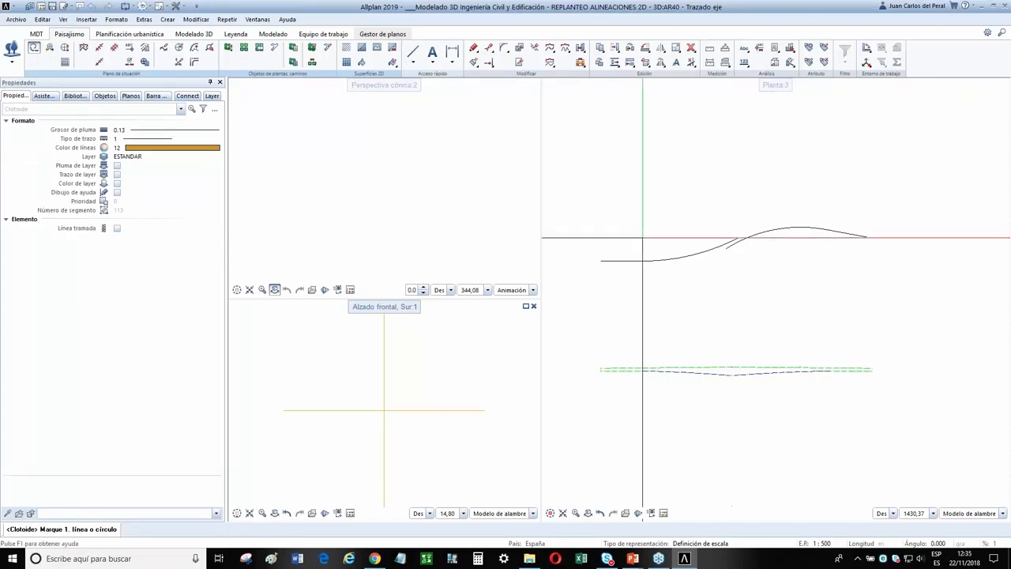
{"action": "scroll", "coordinate": [695, 261], "scroll_direction": "up", "scroll_amount": 2}
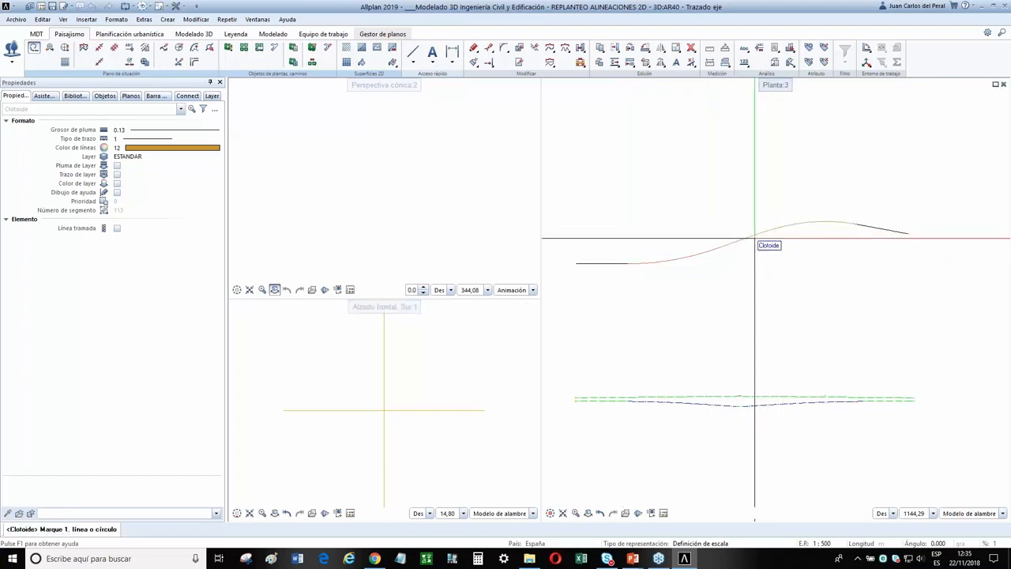
{"action": "left_click", "coordinate": [700, 257]}
{"action": "key", "text": "Escape"}
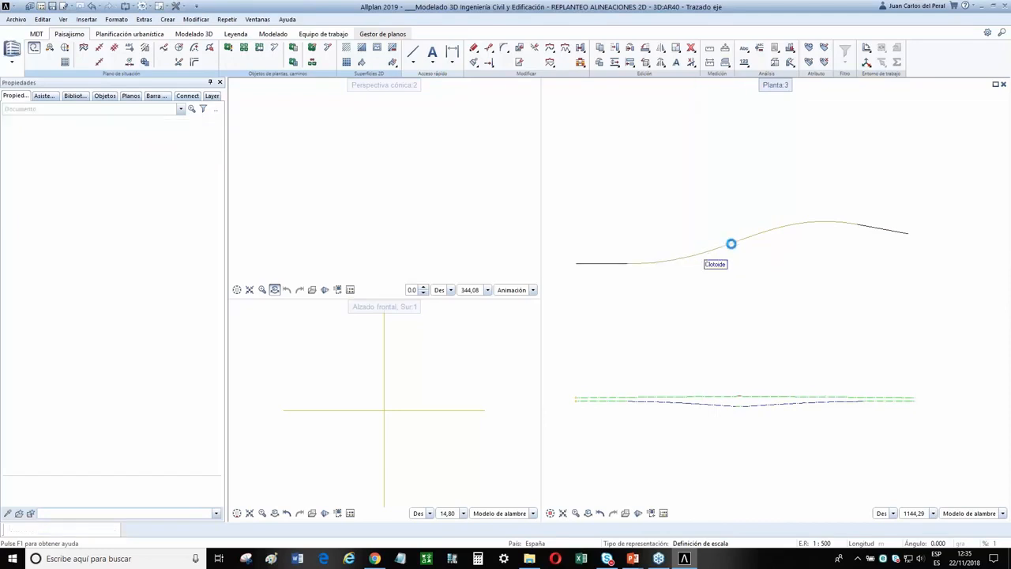
{"action": "mouse_move", "coordinate": [759, 238]}
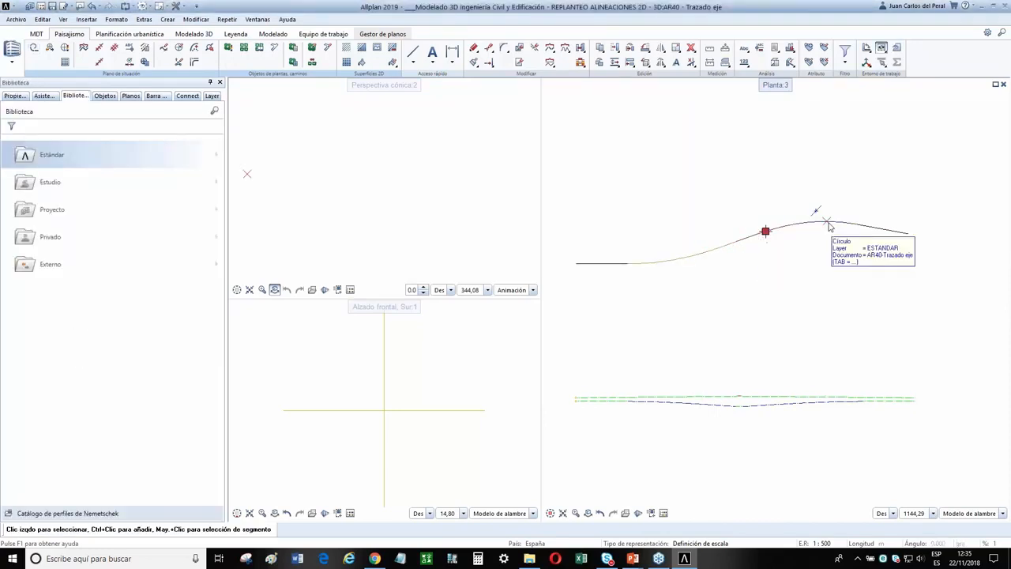
{"action": "mouse_move", "coordinate": [828, 226]}
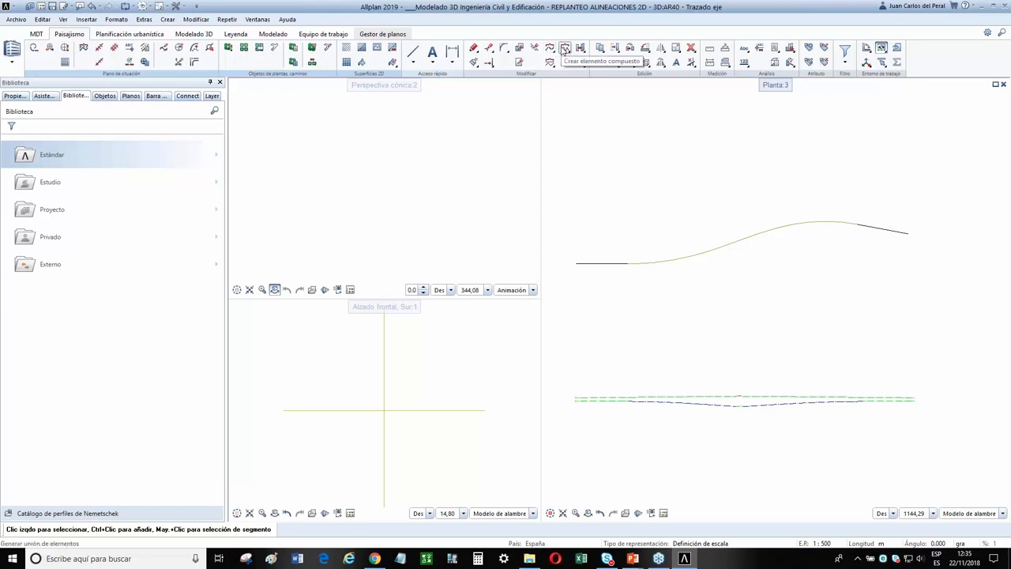
Create a composite element from all segments of the curved alignment, using its left end as the reference point
{"action": "left_click", "coordinate": [565, 49]}
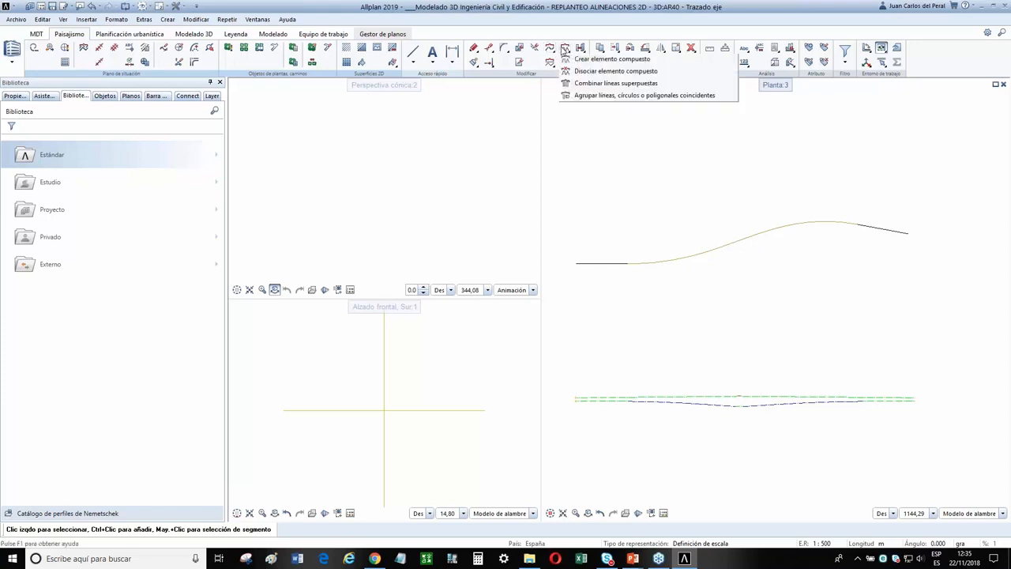
{"action": "left_click", "coordinate": [605, 59]}
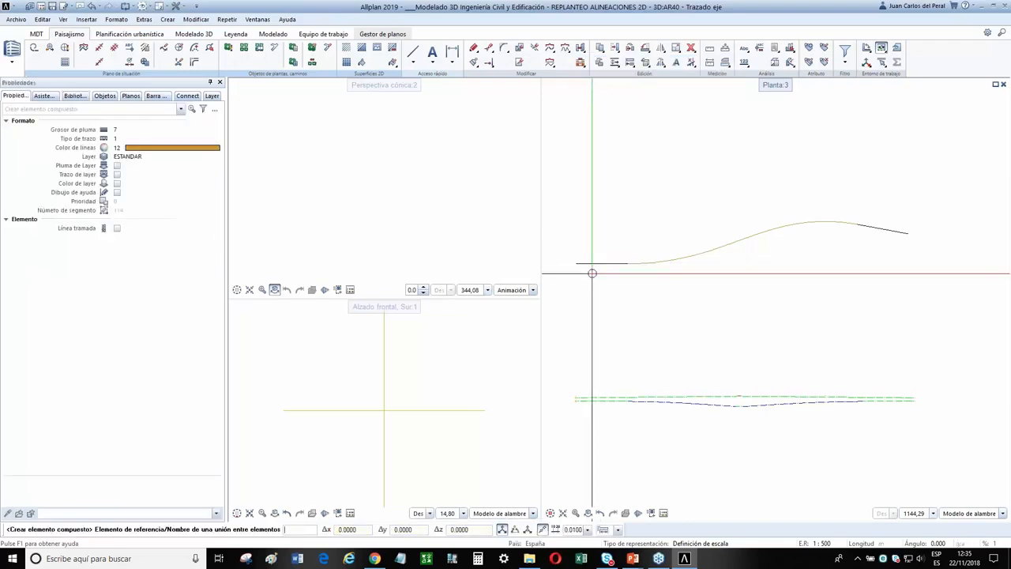
{"action": "left_click", "coordinate": [576, 264]}
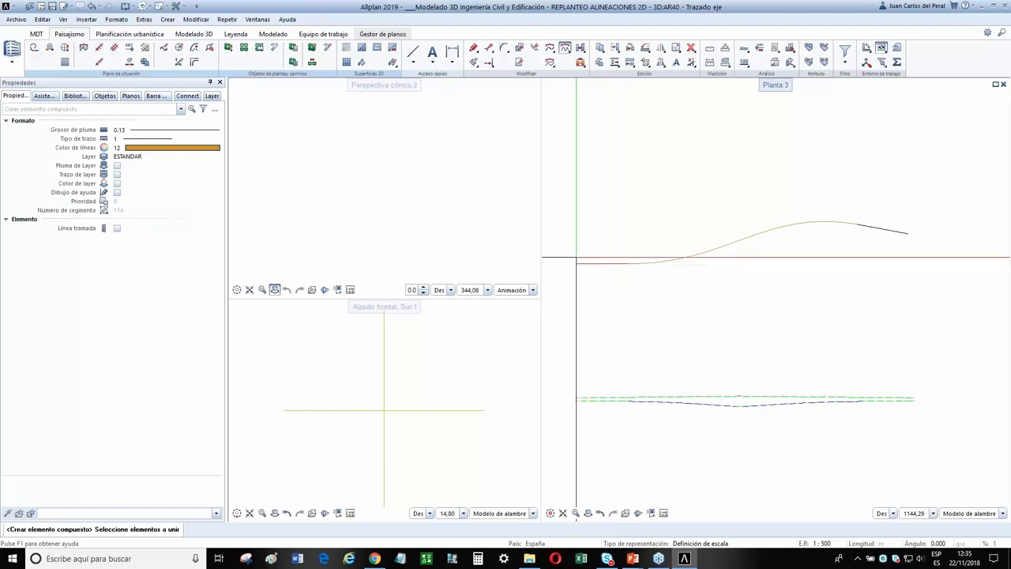
{"action": "left_click_drag", "start_coordinate": [613, 289], "coordinate": [937, 194]}
{"action": "scroll", "coordinate": [628, 289], "scroll_direction": "up", "scroll_amount": 1}
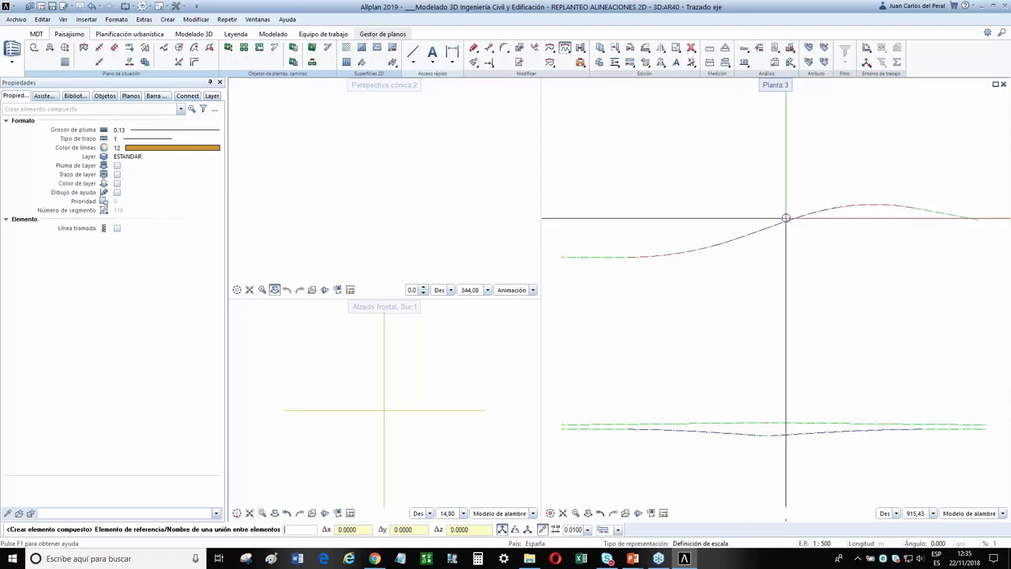
{"action": "key", "text": "Escape"}
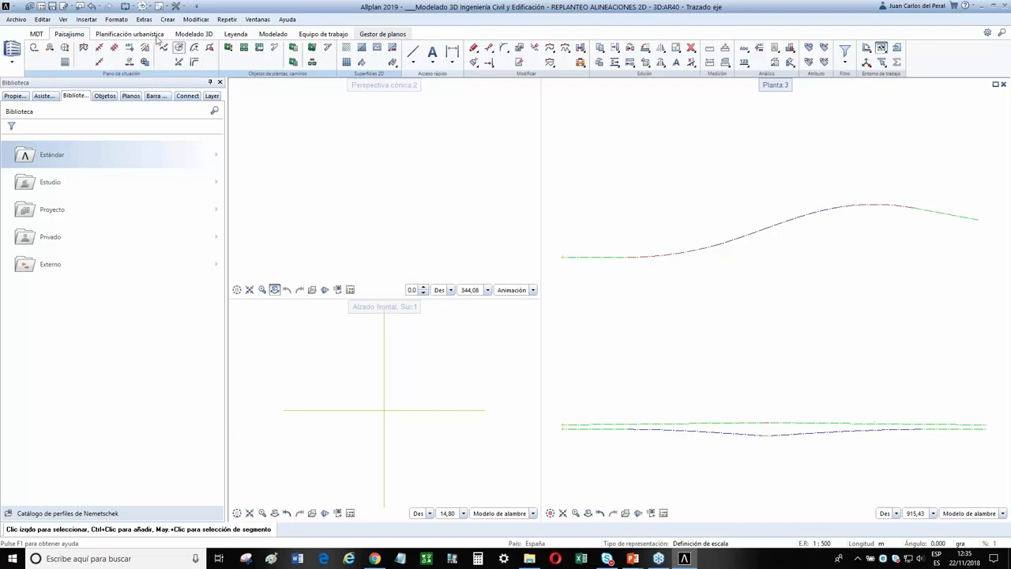
Try a 3D curve from the composite axis and upper gradient line, setting the auxiliary views to southwest isometric and plan
{"action": "left_click", "coordinate": [192, 34]}
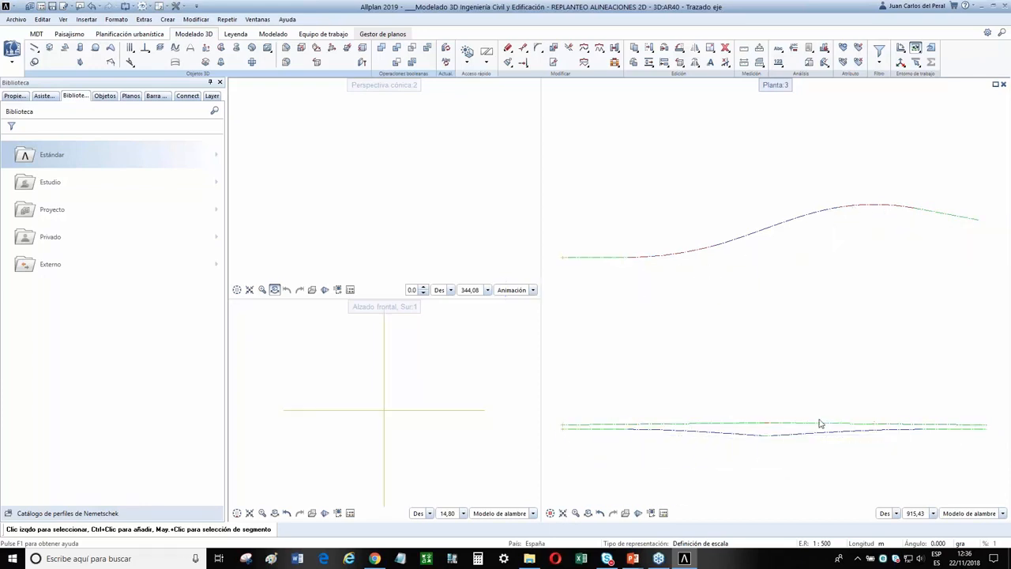
{"action": "left_click", "coordinate": [177, 49]}
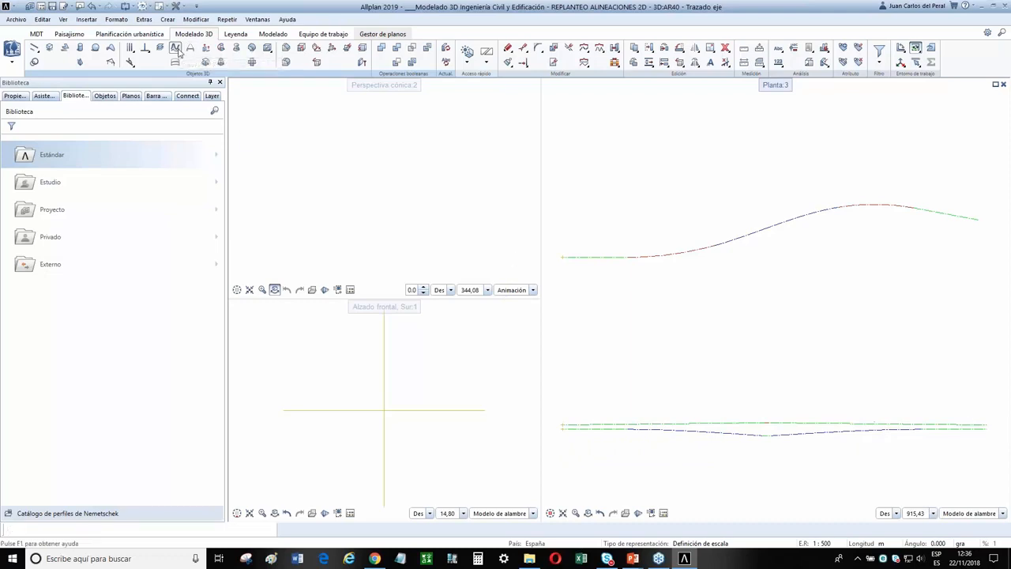
{"action": "left_click", "coordinate": [606, 257]}
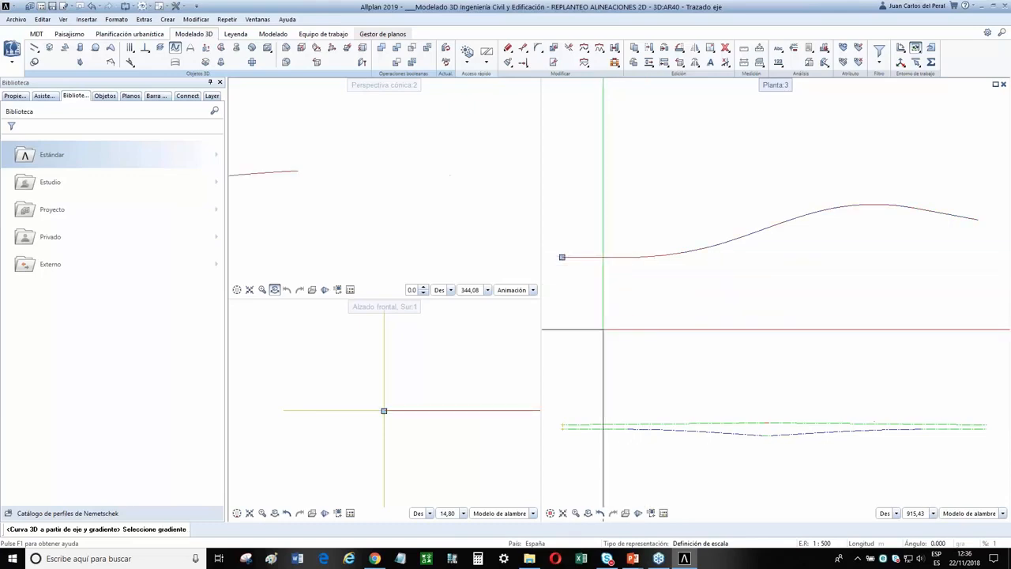
{"action": "left_click", "coordinate": [594, 425]}
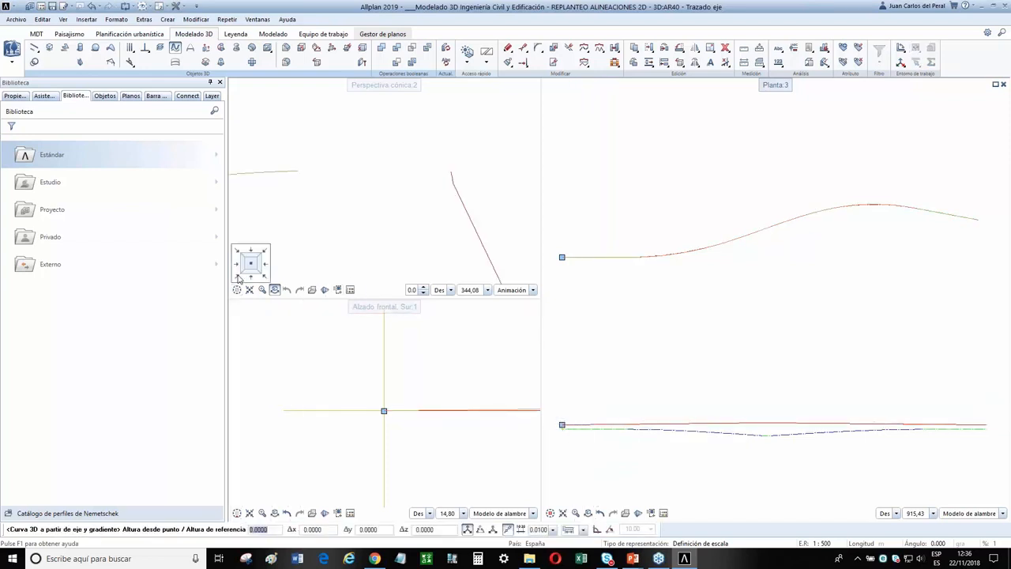
{"action": "left_click", "coordinate": [239, 278]}
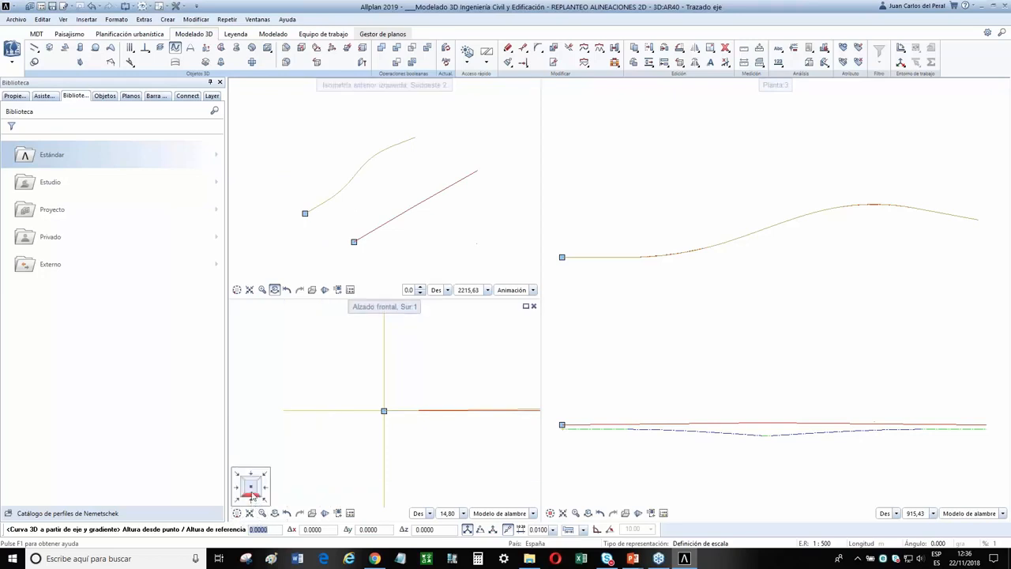
{"action": "left_click", "coordinate": [251, 494]}
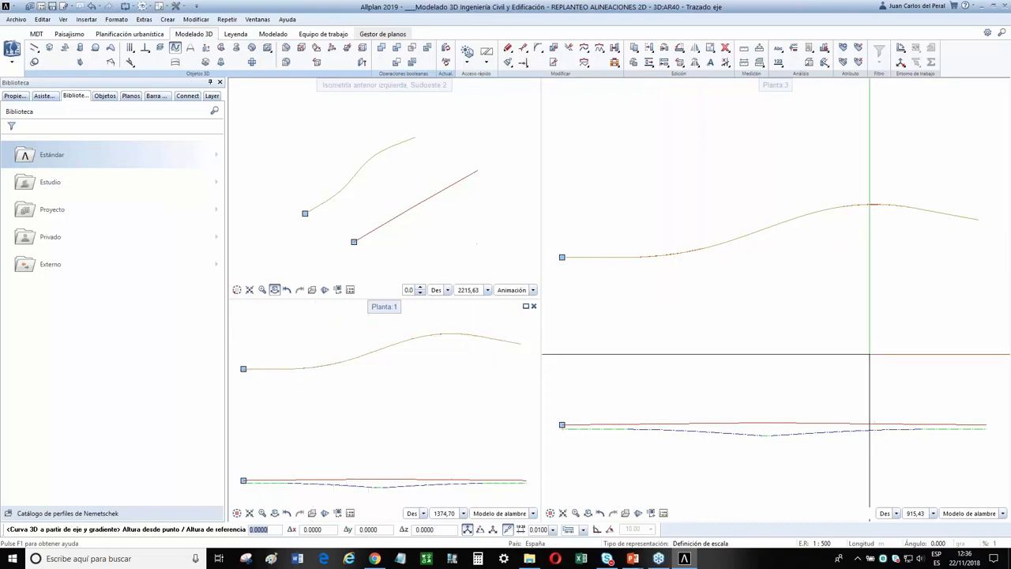
{"action": "key", "text": "Escape"}
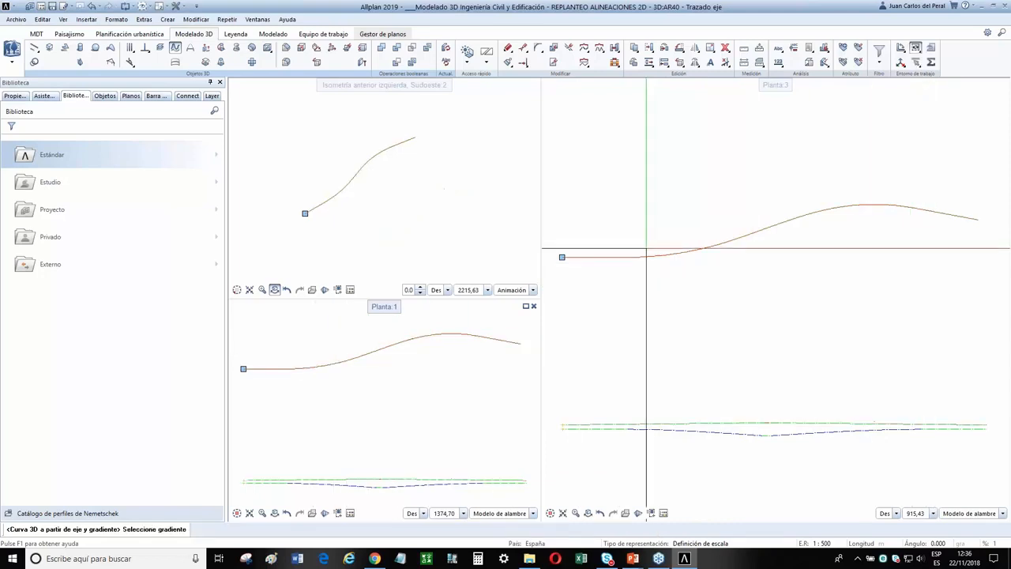
{"action": "left_click", "coordinate": [830, 415]}
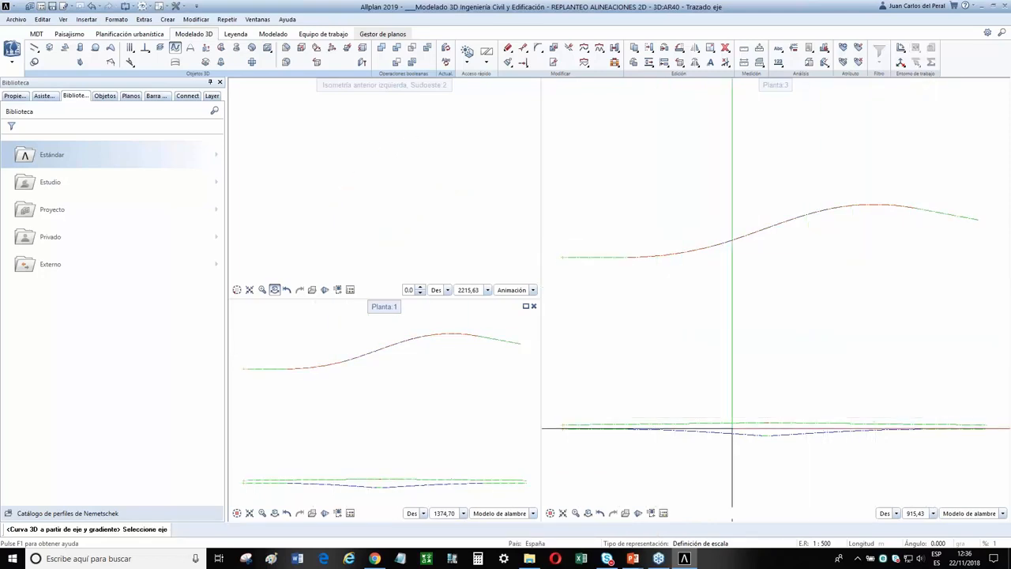
{"action": "scroll", "coordinate": [449, 382], "scroll_direction": "down", "scroll_amount": 2}
{"action": "scroll", "coordinate": [449, 382], "scroll_direction": "down", "scroll_amount": 3}
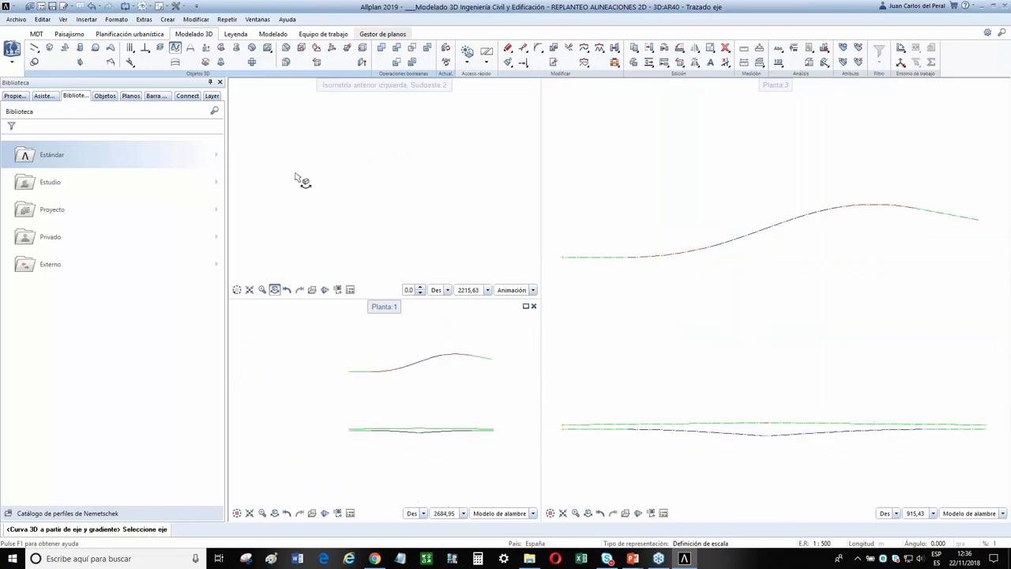
Try again to generate the 3D curve from the composite axis and upper gradient line with reference height 0.0000
{"action": "left_click", "coordinate": [596, 257]}
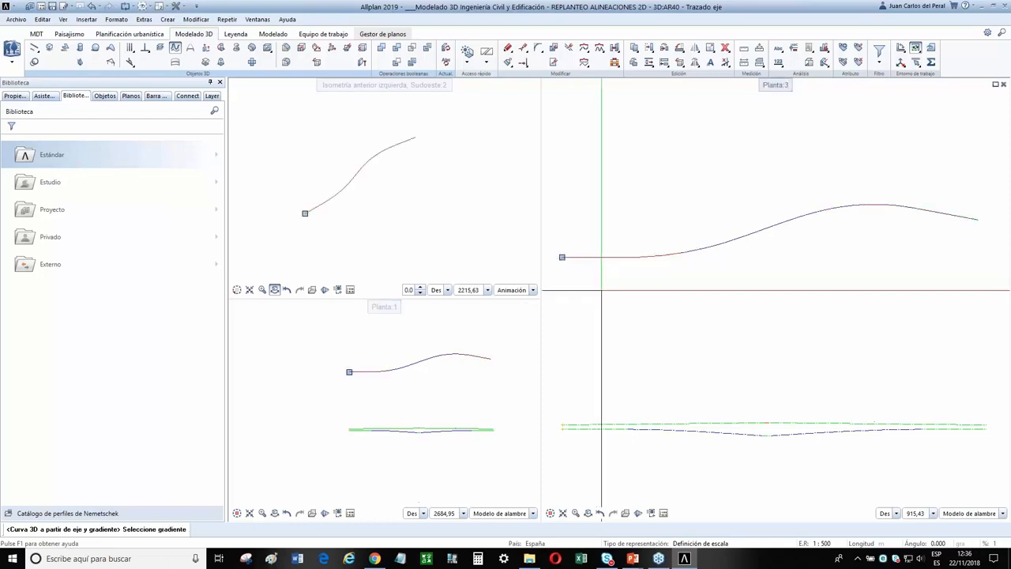
{"action": "left_click", "coordinate": [614, 426]}
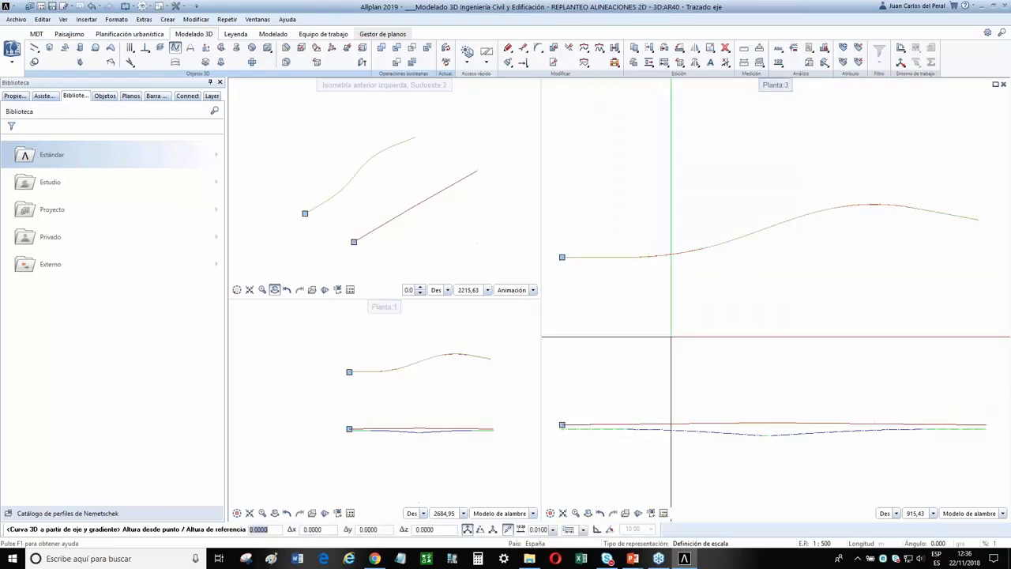
{"action": "key", "text": "Return"}
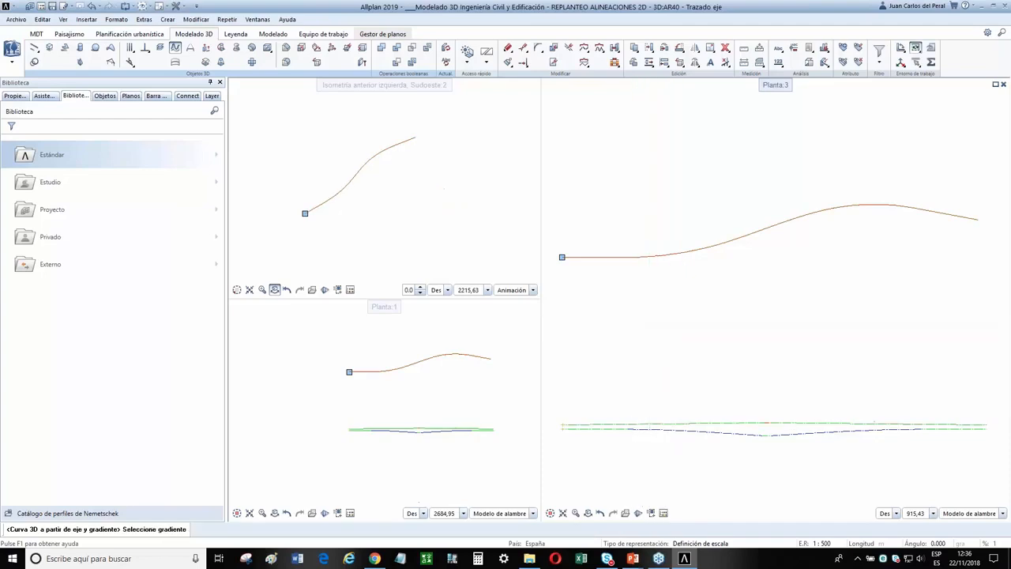
{"action": "scroll", "coordinate": [583, 255], "scroll_direction": "down", "scroll_amount": 3}
{"action": "key", "text": "Escape"}
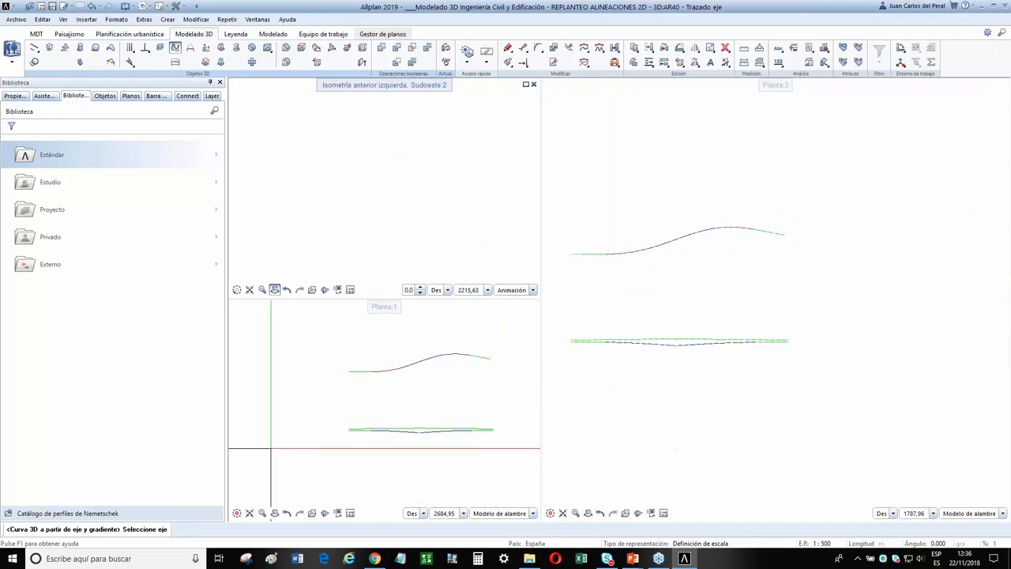
Generate the 3D curve from the curved composite alignment and the upper gradient line, using reference height 0.0000
{"action": "left_click", "coordinate": [175, 51]}
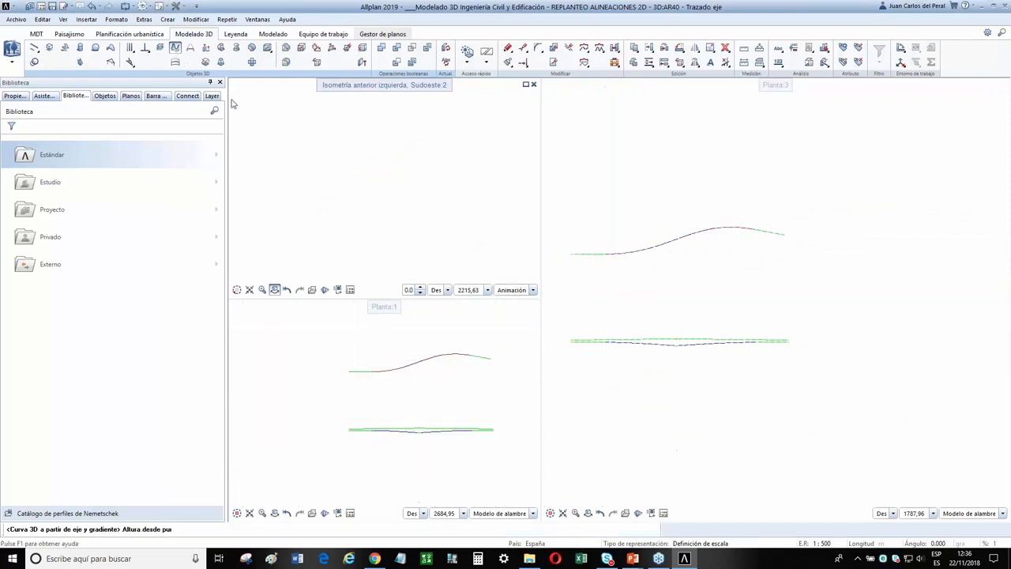
{"action": "left_click", "coordinate": [605, 254]}
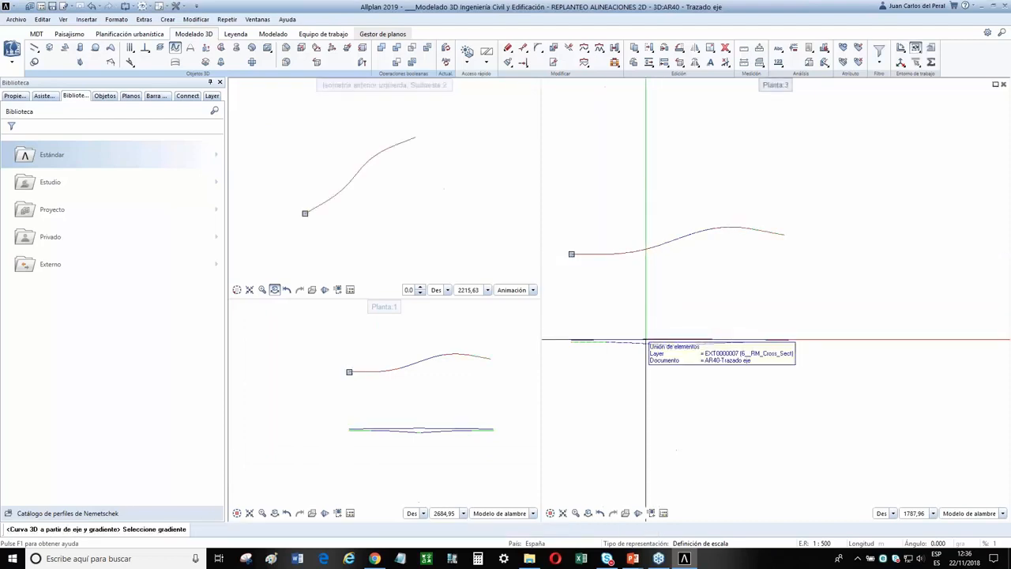
{"action": "left_click", "coordinate": [646, 341]}
{"action": "right_click", "coordinate": [723, 310]}
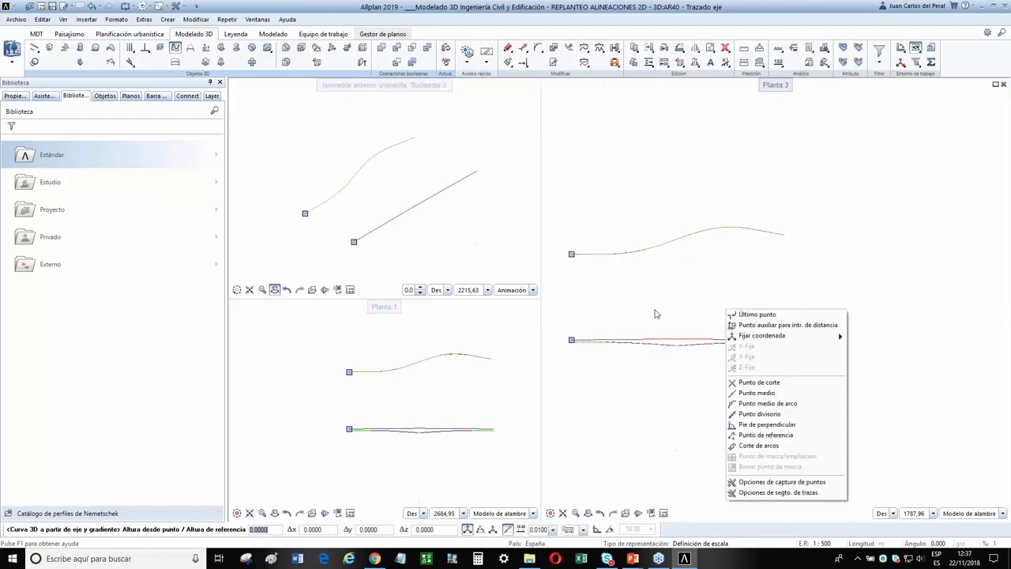
{"action": "key", "text": "Escape"}
{"action": "key", "text": "Escape"}
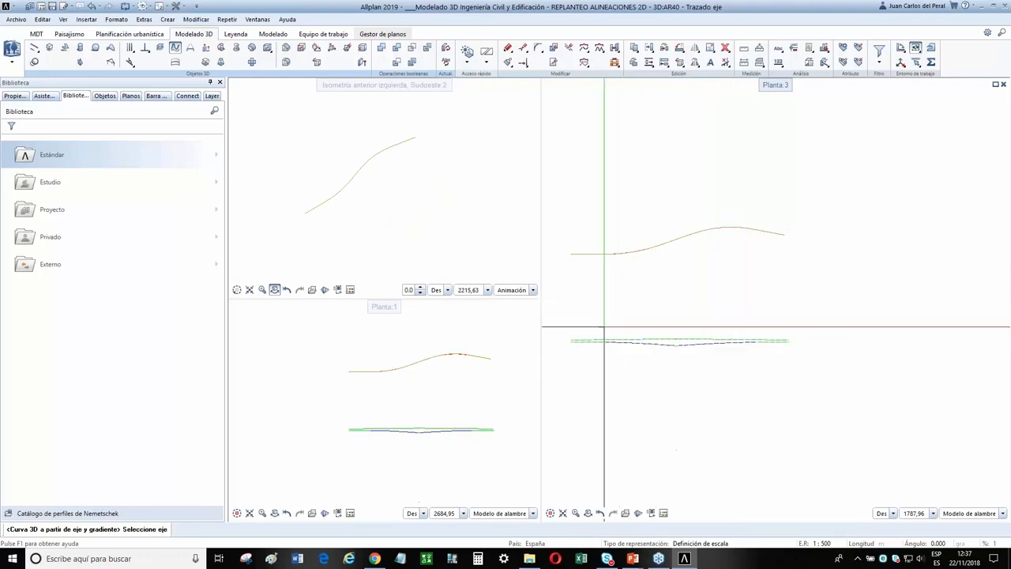
Create a second 3D curve from the same composite alignment and the lower gradient line with reference height 0.0000
{"action": "scroll", "coordinate": [606, 288], "scroll_direction": "up", "scroll_amount": 3}
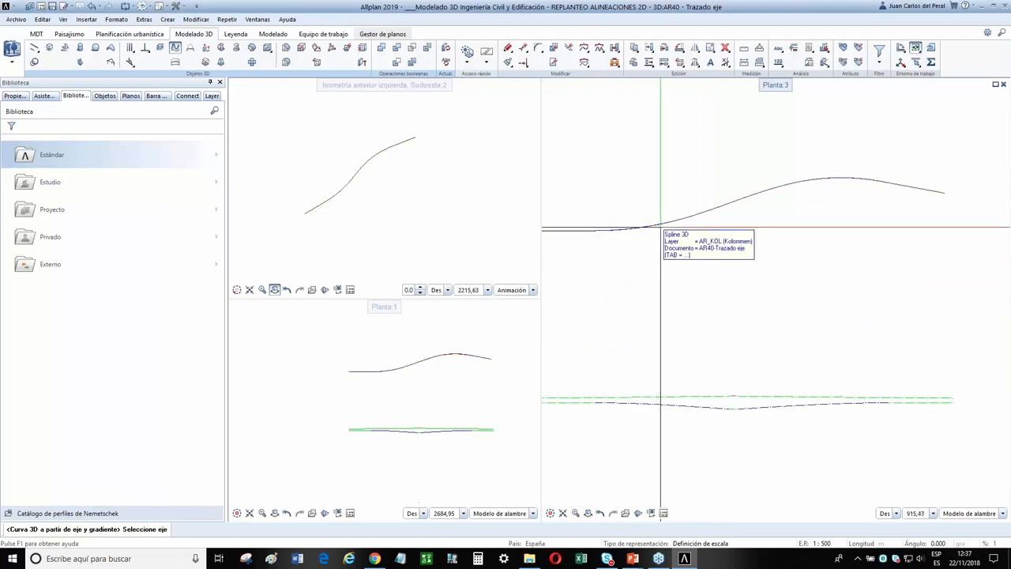
{"action": "scroll", "coordinate": [680, 221], "scroll_direction": "up", "scroll_amount": 7}
{"action": "scroll", "coordinate": [682, 221], "scroll_direction": "up", "scroll_amount": 3}
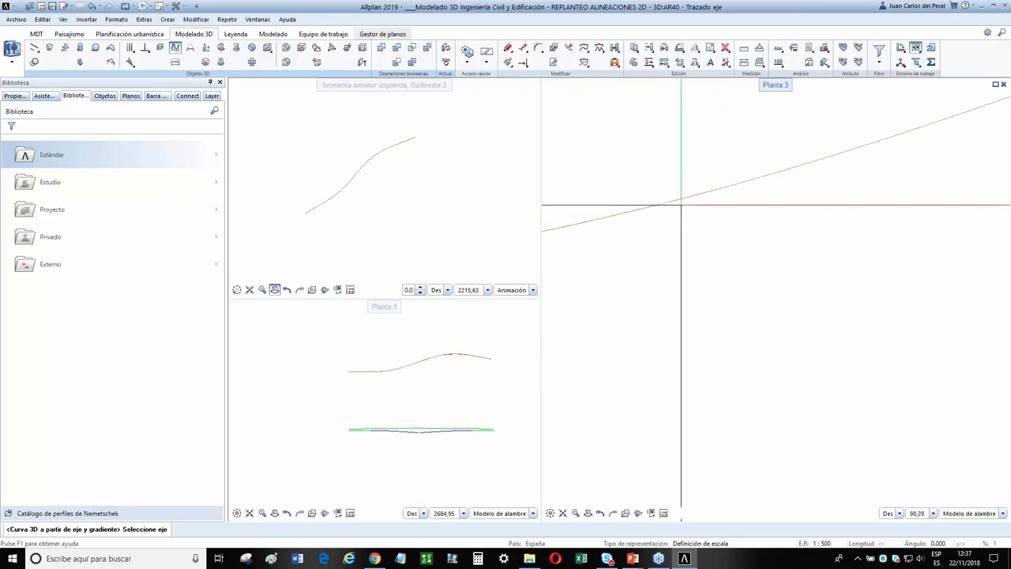
{"action": "left_click", "coordinate": [682, 200]}
{"action": "scroll", "coordinate": [708, 319], "scroll_direction": "down", "scroll_amount": 7}
{"action": "middle_click_drag", "start_coordinate": [708, 318], "coordinate": [754, 221]}
{"action": "scroll", "coordinate": [703, 340], "scroll_direction": "down", "scroll_amount": 1}
{"action": "scroll", "coordinate": [713, 444], "scroll_direction": "up", "scroll_amount": 1}
{"action": "middle_click_drag", "start_coordinate": [670, 424], "coordinate": [670, 391]}
{"action": "left_click", "coordinate": [670, 387]}
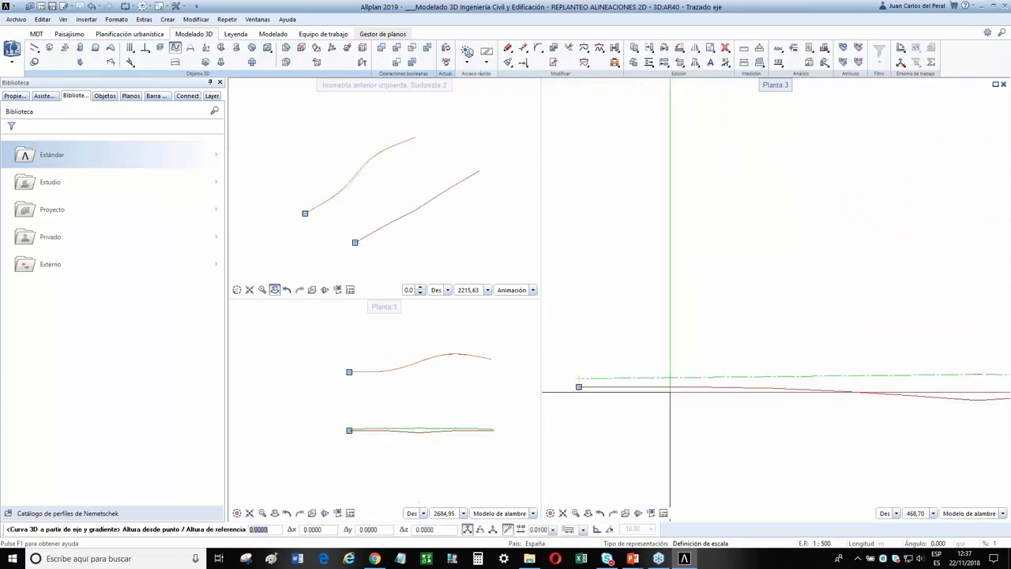
{"action": "scroll", "coordinate": [360, 181], "scroll_direction": "up", "scroll_amount": 6}
{"action": "scroll", "coordinate": [368, 183], "scroll_direction": "up", "scroll_amount": 4}
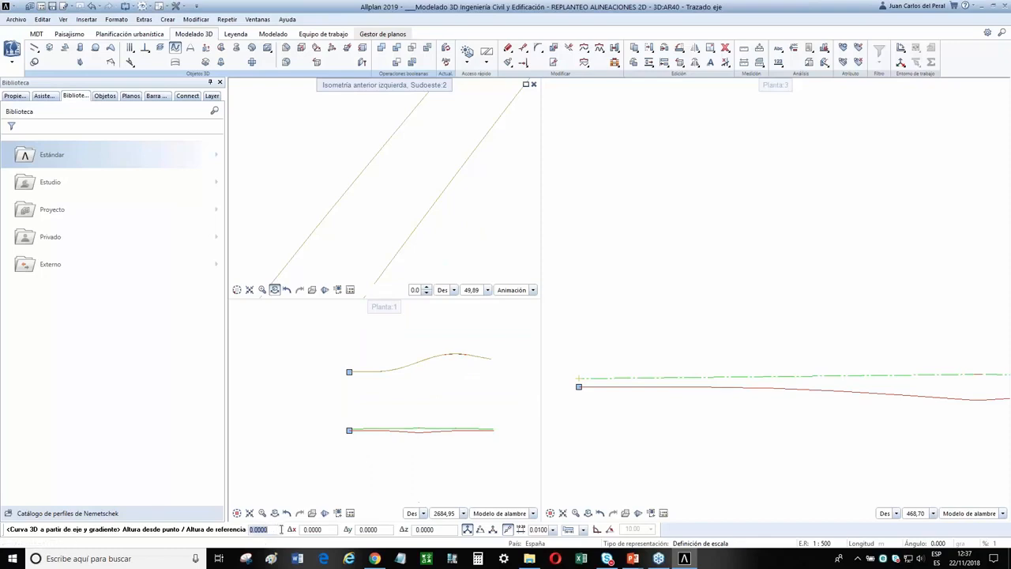
{"action": "key", "text": "Return"}
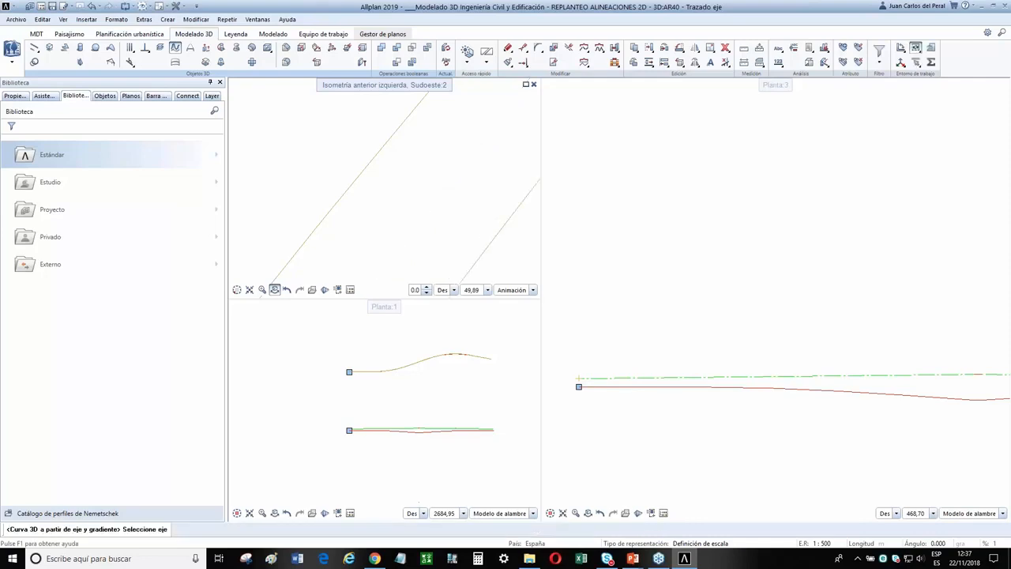
Compare the two generated 3D curves in the isometric view, from their start points to their full length
{"action": "scroll", "coordinate": [322, 443], "scroll_direction": "down", "scroll_amount": 1}
{"action": "scroll", "coordinate": [370, 222], "scroll_direction": "down", "scroll_amount": 18}
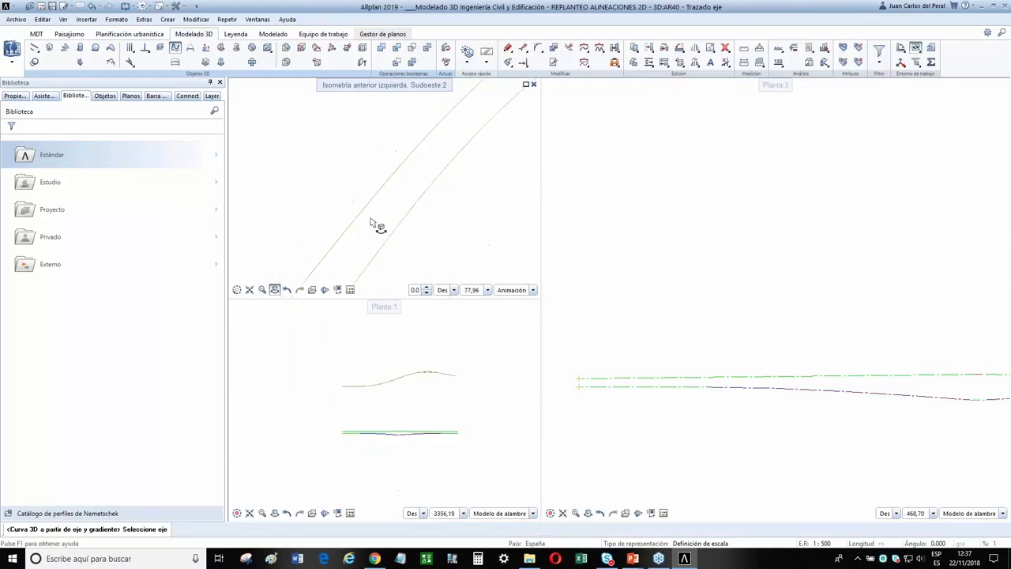
{"action": "middle_click", "coordinate": [376, 248]}
{"action": "scroll", "coordinate": [377, 248], "scroll_direction": "up", "scroll_amount": 3}
{"action": "scroll", "coordinate": [321, 235], "scroll_direction": "up", "scroll_amount": 8}
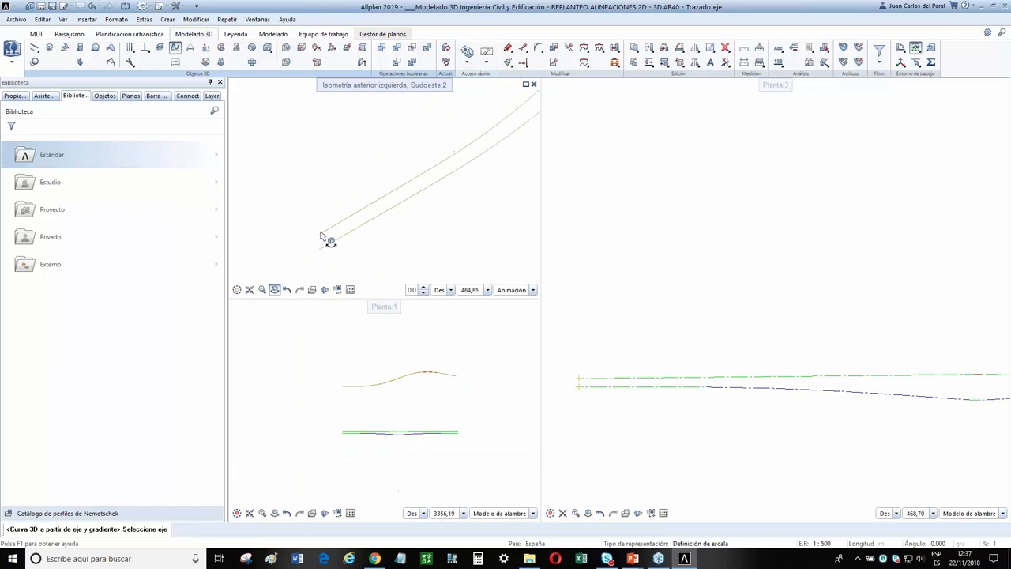
{"action": "scroll", "coordinate": [373, 246], "scroll_direction": "down", "scroll_amount": 6}
{"action": "middle_click", "coordinate": [395, 247]}
{"action": "scroll", "coordinate": [404, 237], "scroll_direction": "down", "scroll_amount": 2}
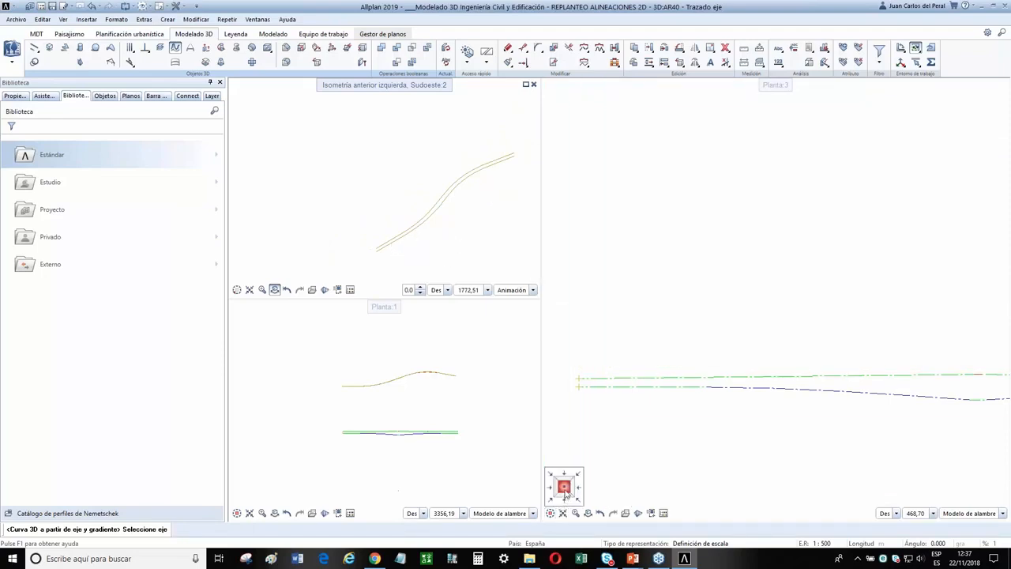
Maximize the plan viewport and frame the full curved alignment
{"action": "left_click", "coordinate": [552, 512]}
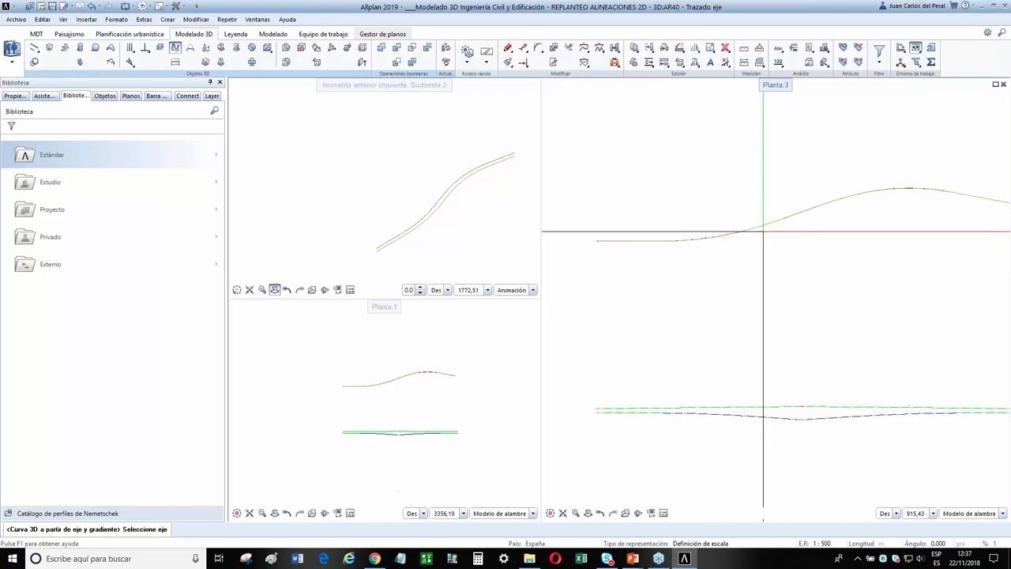
{"action": "left_click", "coordinate": [763, 230]}
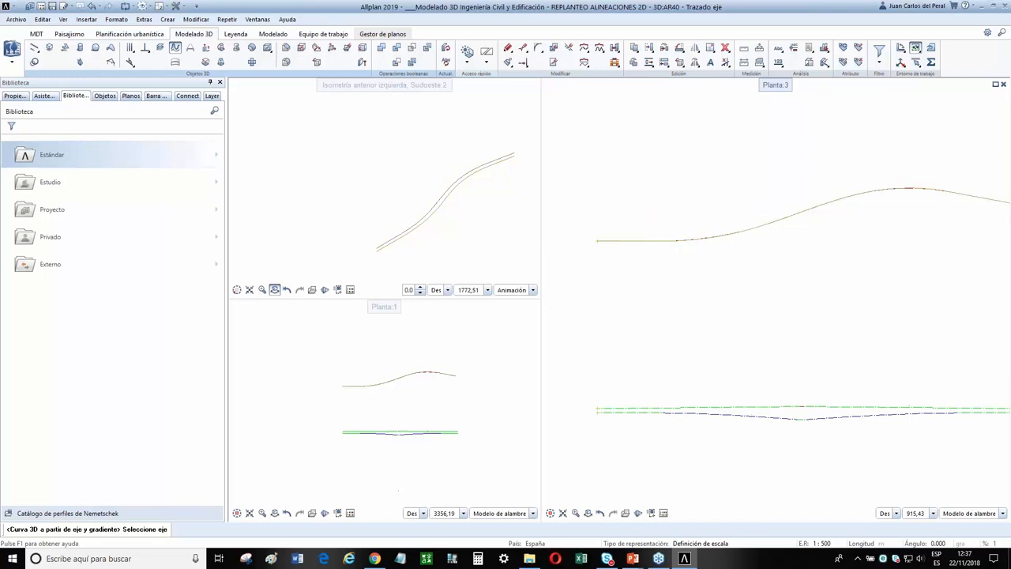
{"action": "left_click", "coordinate": [85, 36]}
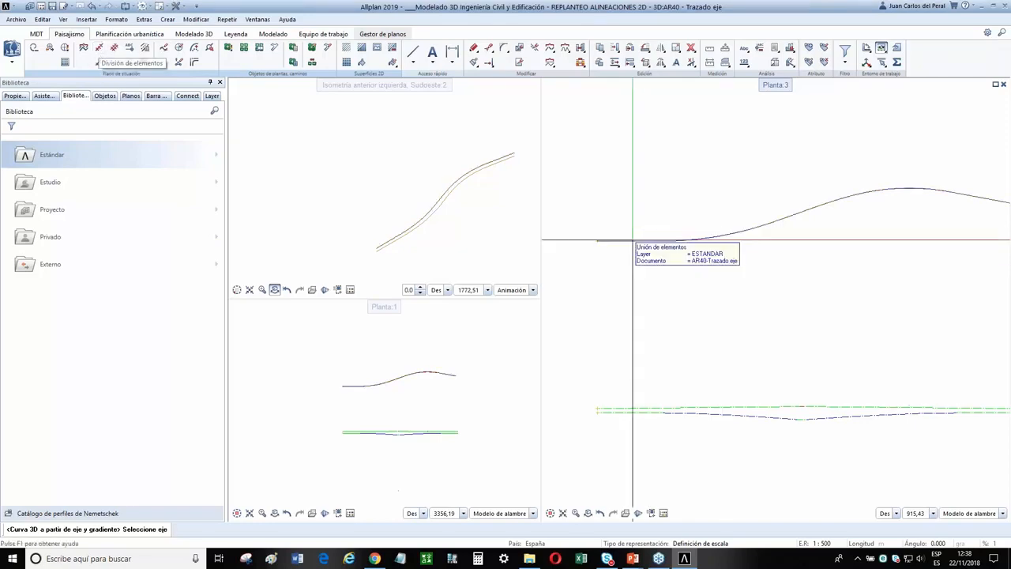
{"action": "double_click", "coordinate": [779, 86]}
{"action": "scroll", "coordinate": [448, 229], "scroll_direction": "up", "scroll_amount": 4}
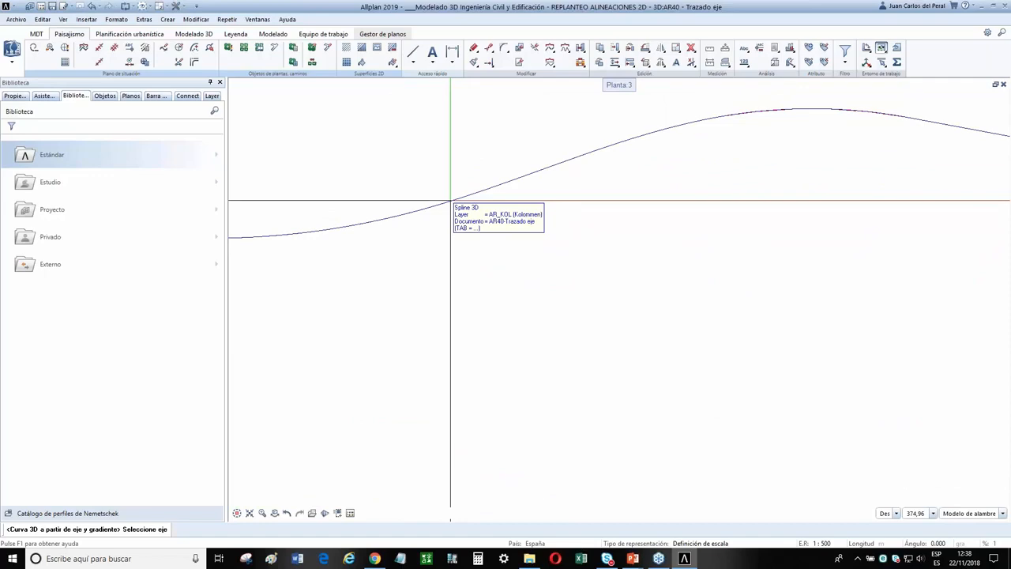
{"action": "scroll", "coordinate": [451, 201], "scroll_direction": "up", "scroll_amount": 5}
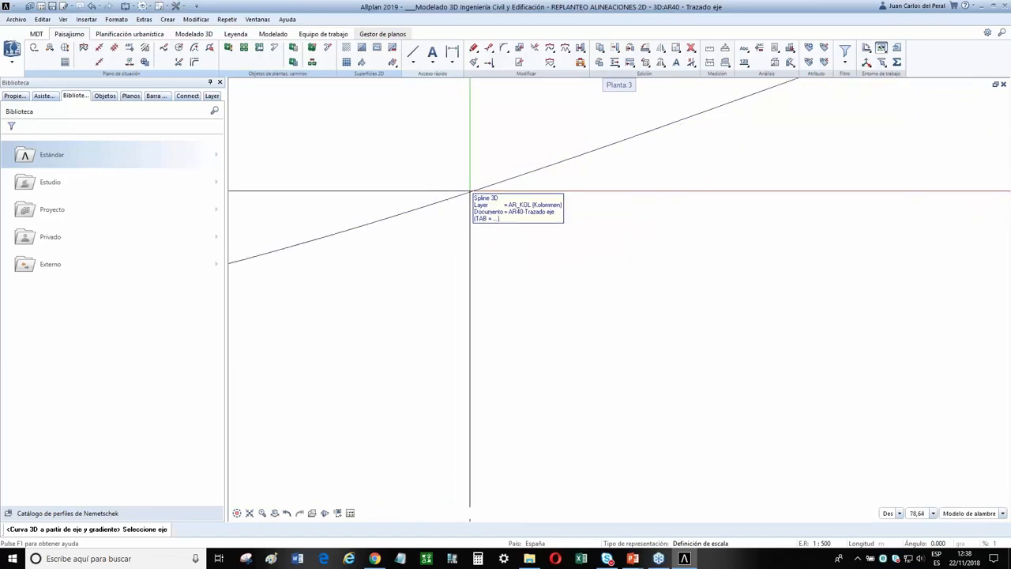
{"action": "scroll", "coordinate": [402, 169], "scroll_direction": "down", "scroll_amount": 4}
{"action": "scroll", "coordinate": [542, 226], "scroll_direction": "down", "scroll_amount": 3}
Delete the two 3D splines lying over the curved alignment in the plan
{"action": "left_click", "coordinate": [542, 225]}
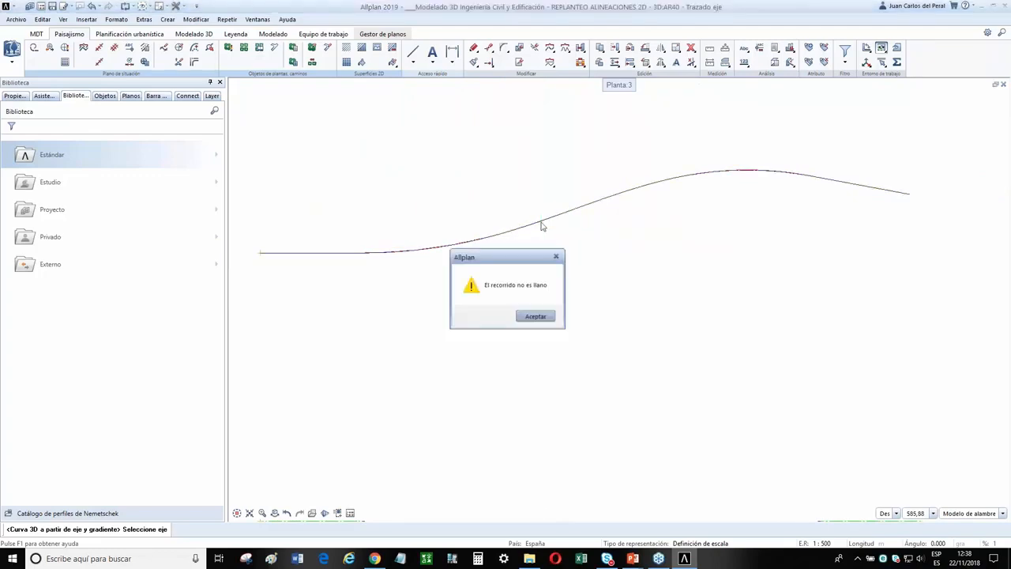
{"action": "left_click", "coordinate": [536, 317]}
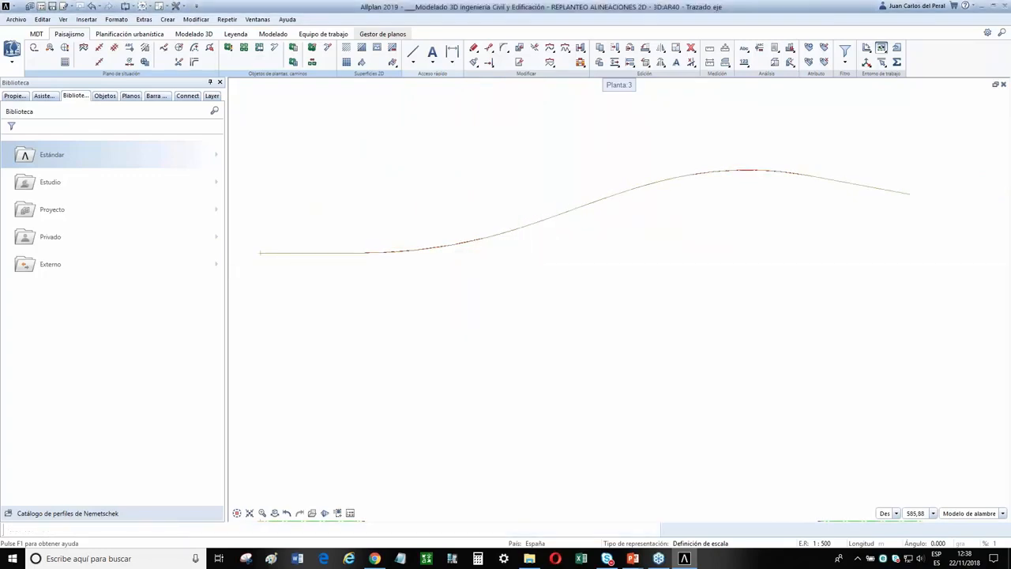
{"action": "left_click", "coordinate": [585, 208]}
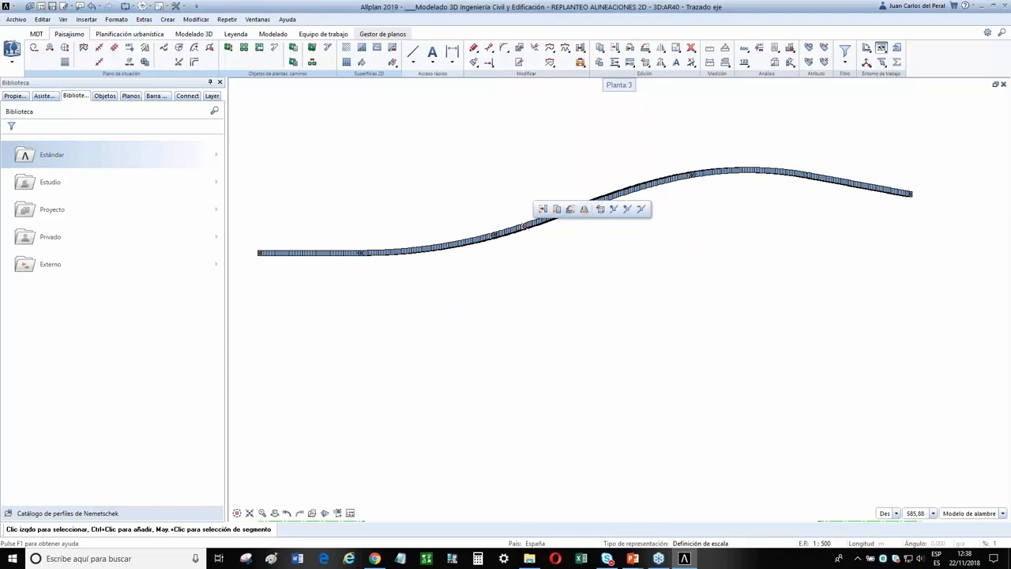
{"action": "key", "text": "Escape"}
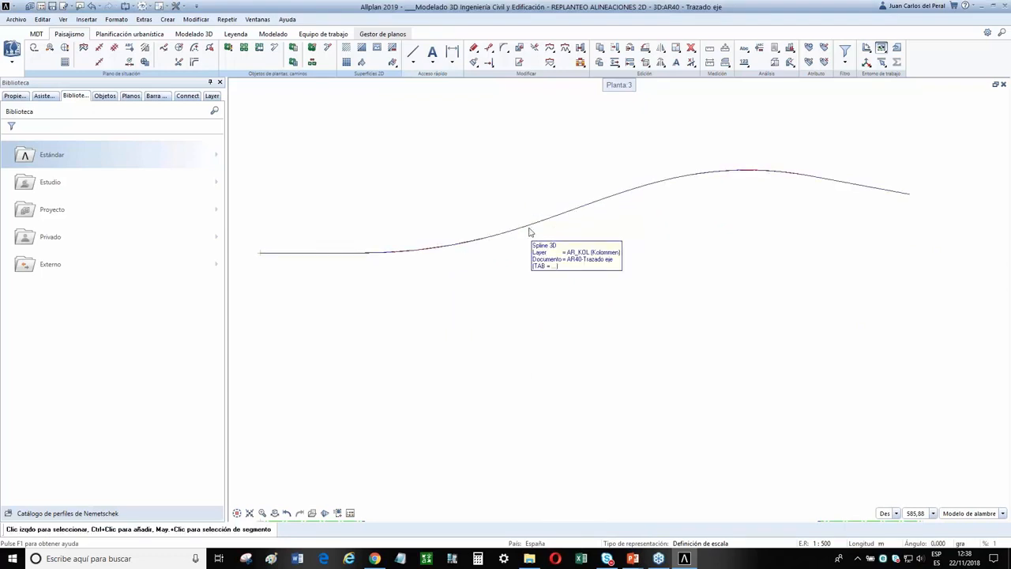
{"action": "left_click", "coordinate": [585, 210]}
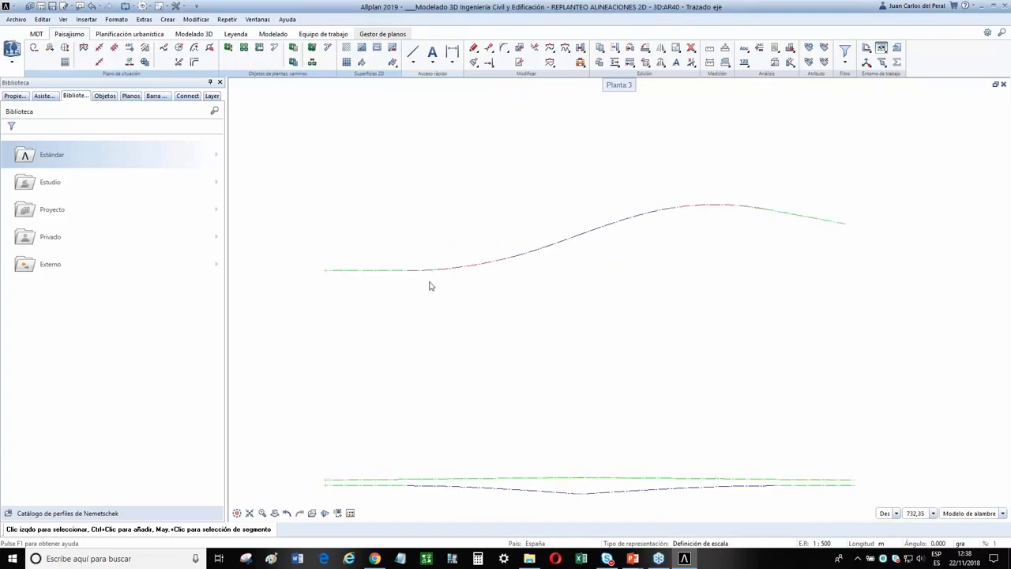
Place station elements along the whole curved alignment with a station difference of 5 m
{"action": "left_click", "coordinate": [100, 63]}
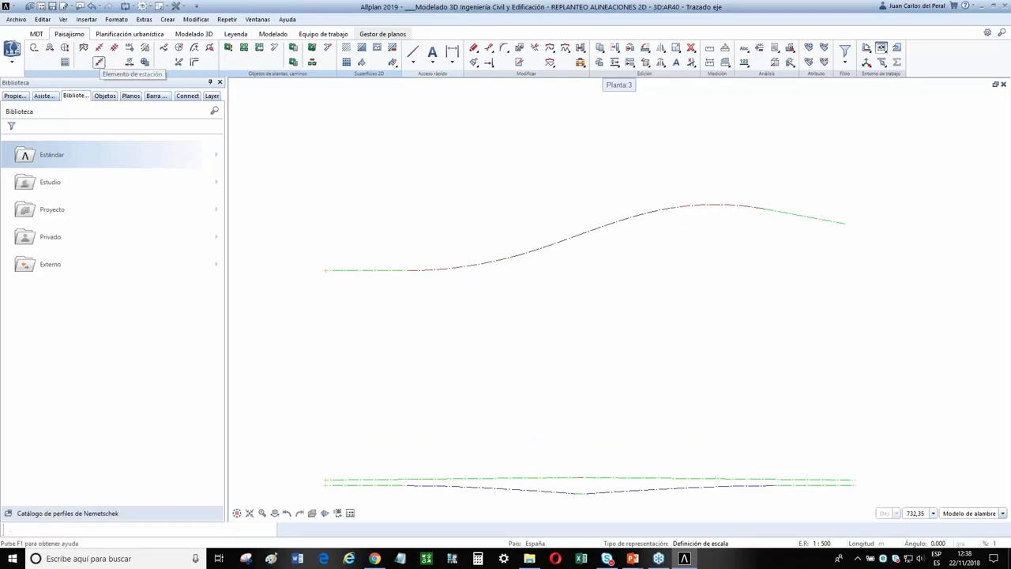
{"action": "left_click", "coordinate": [343, 269]}
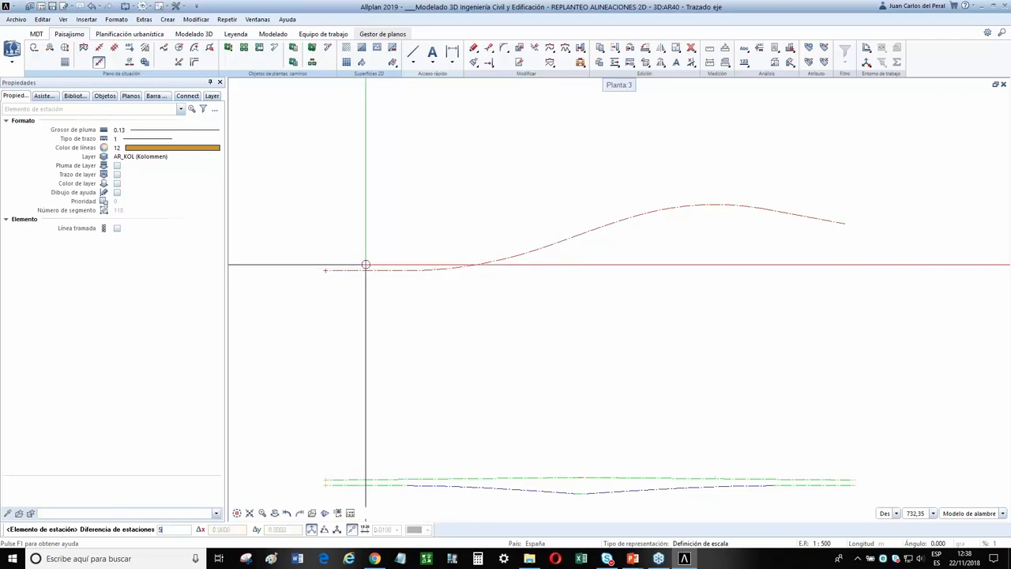
{"action": "key", "text": "Return"}
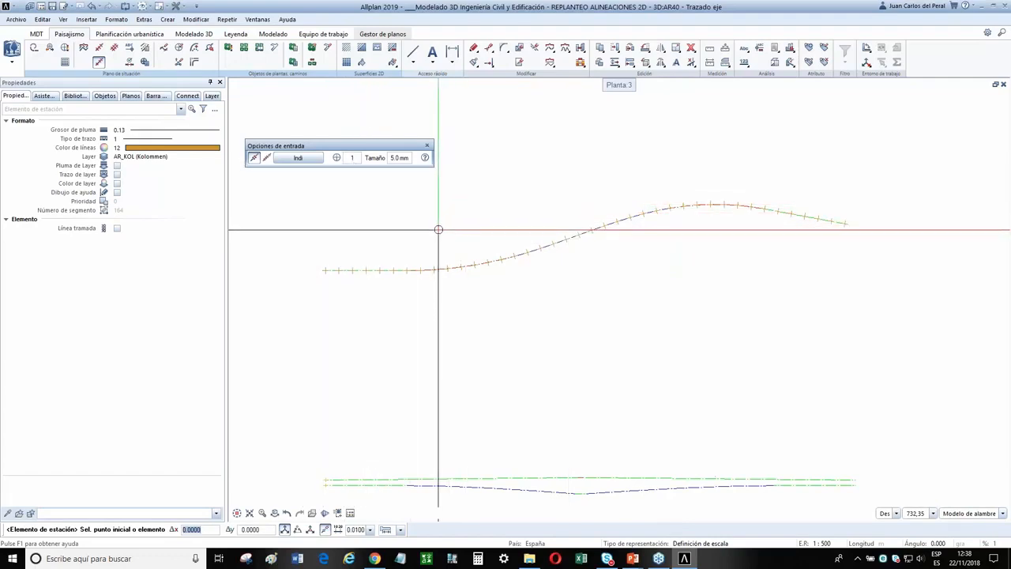
{"action": "key", "text": "Escape"}
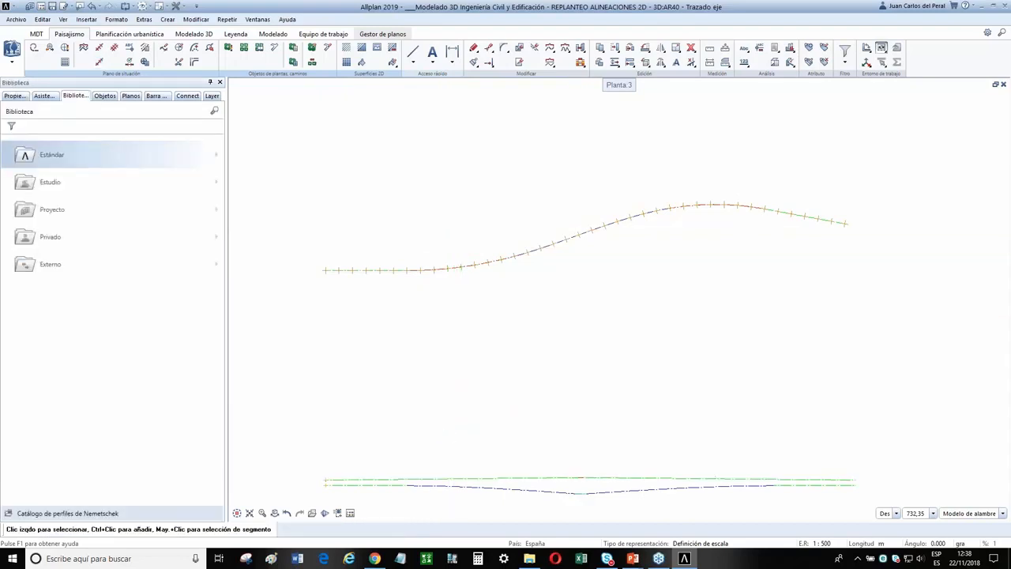
Try to create a height legend (Altura) for the curved alignment with a height magnification factor of 100
{"action": "key", "text": "alt+Tab"}
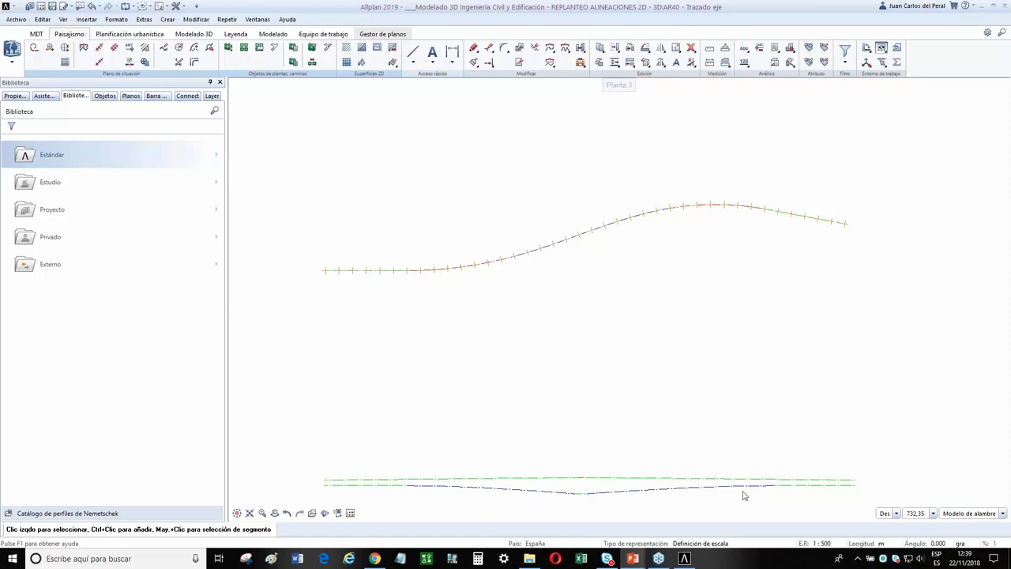
{"action": "left_click", "coordinate": [129, 50]}
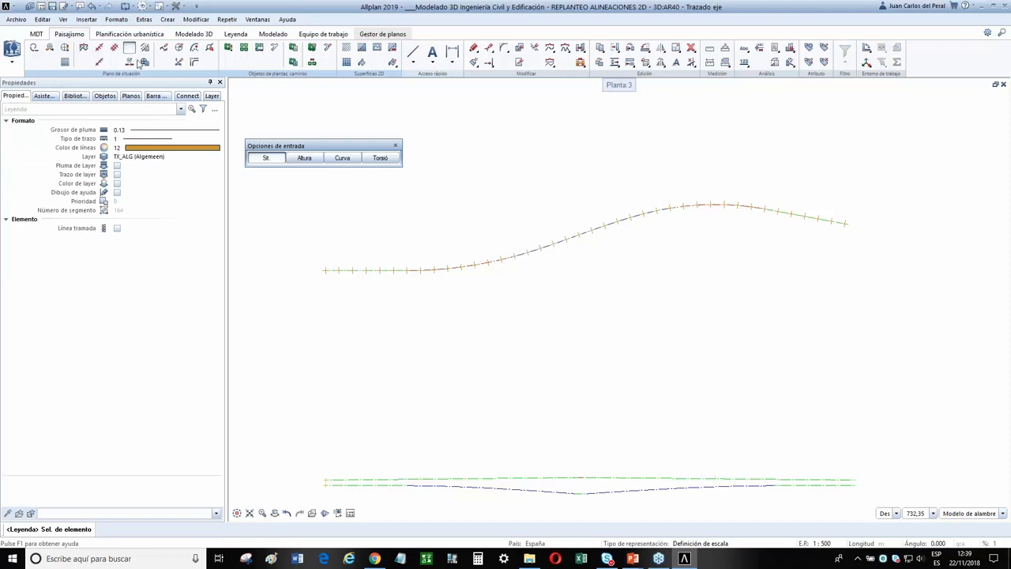
{"action": "left_click", "coordinate": [307, 162]}
{"action": "scroll", "coordinate": [395, 261], "scroll_direction": "up", "scroll_amount": 5}
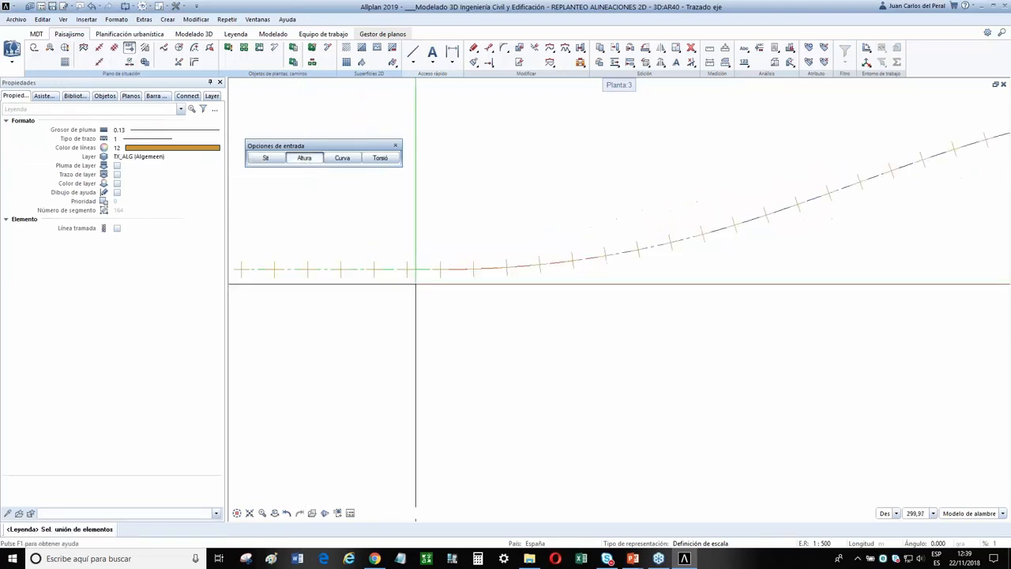
{"action": "left_click", "coordinate": [351, 265]}
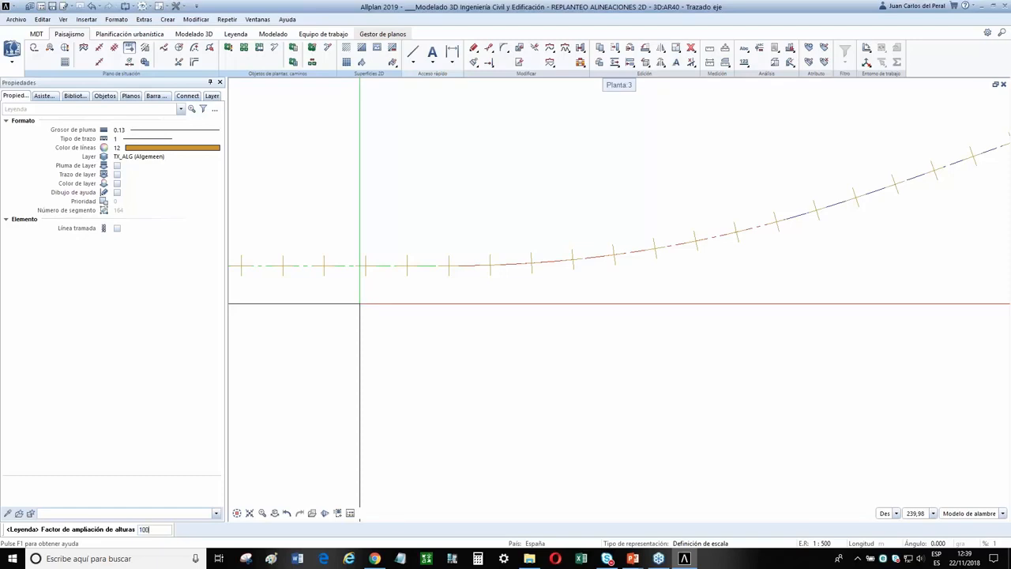
{"action": "key", "text": "Return"}
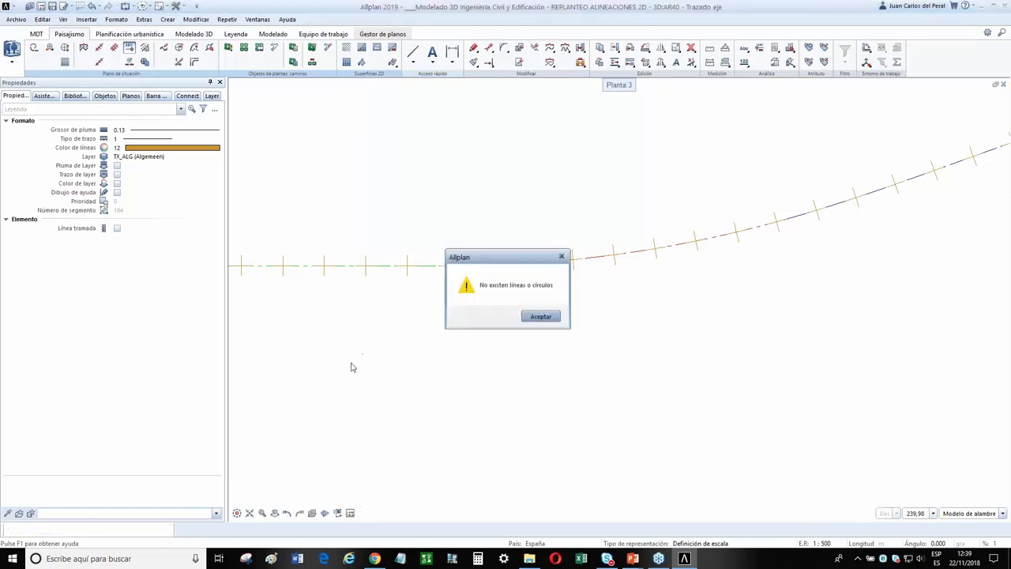
{"action": "left_click", "coordinate": [553, 320]}
{"action": "scroll", "coordinate": [506, 356], "scroll_direction": "down", "scroll_amount": 5}
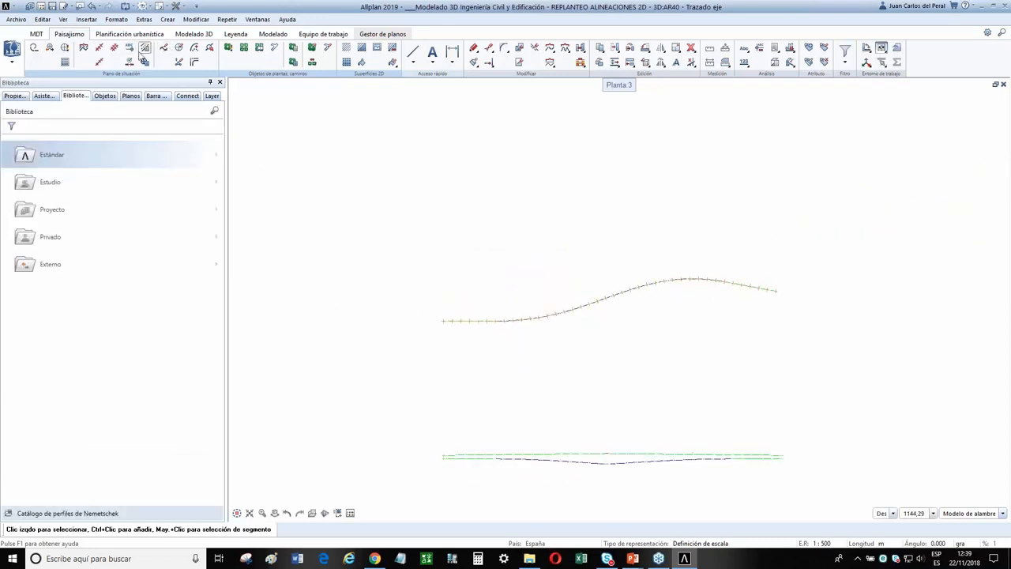
Create a curvature legend (Curva) for the curved alignment with a height magnification factor of 500, placed just below the alignment
{"action": "left_click", "coordinate": [130, 47]}
{"action": "left_click", "coordinate": [346, 159]}
{"action": "scroll", "coordinate": [450, 317], "scroll_direction": "up", "scroll_amount": 7}
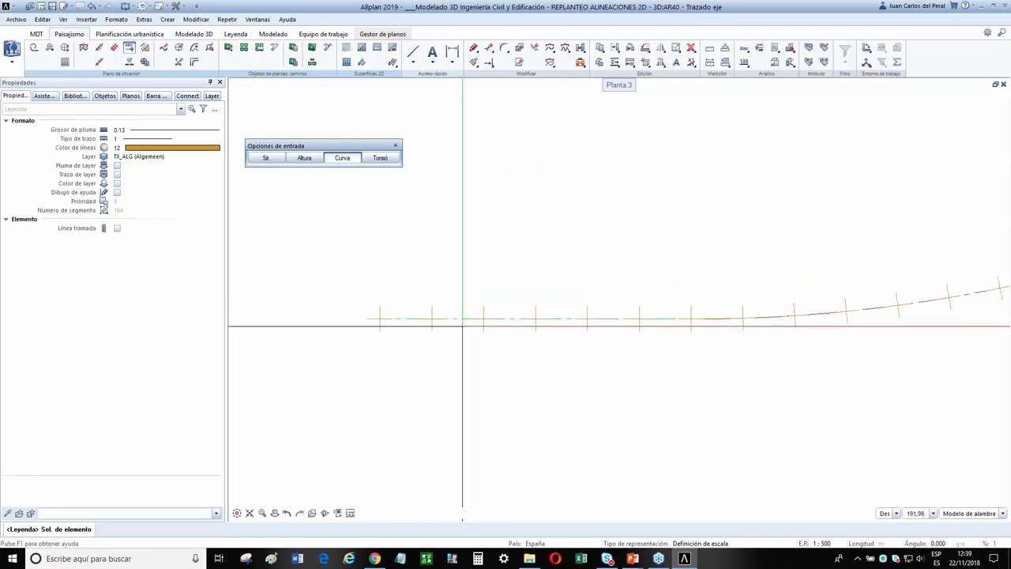
{"action": "left_click", "coordinate": [462, 324]}
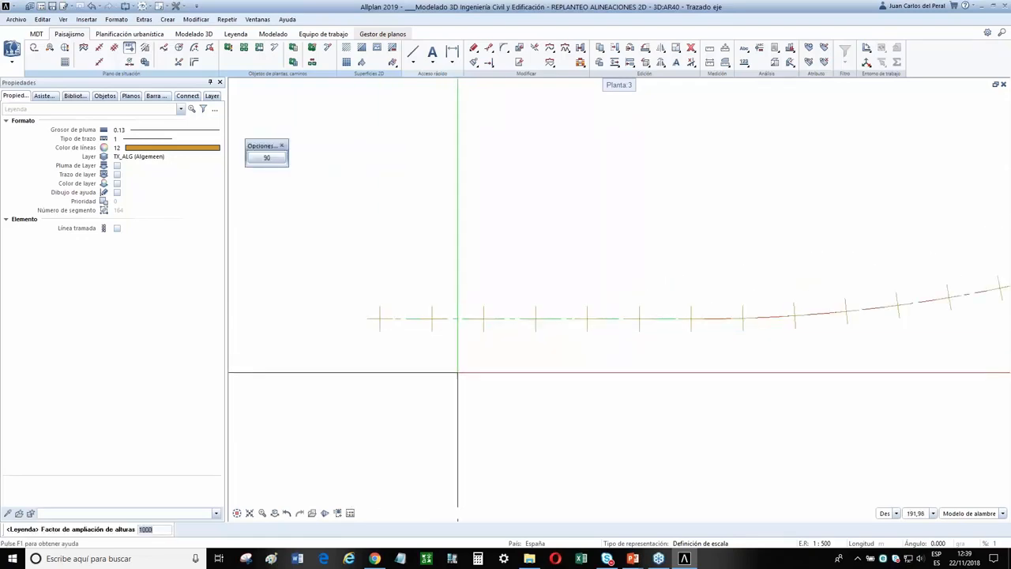
{"action": "type", "text": "50"}
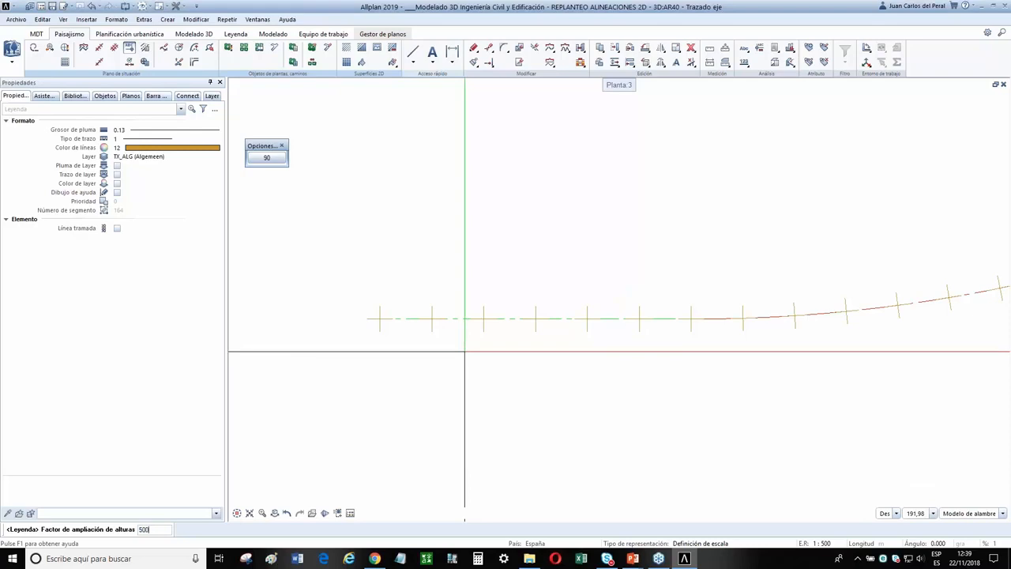
{"action": "type", "text": "0"}
{"action": "key", "text": "Return"}
{"action": "scroll", "coordinate": [459, 332], "scroll_direction": "down", "scroll_amount": 10}
{"action": "scroll", "coordinate": [427, 400], "scroll_direction": "up", "scroll_amount": 5}
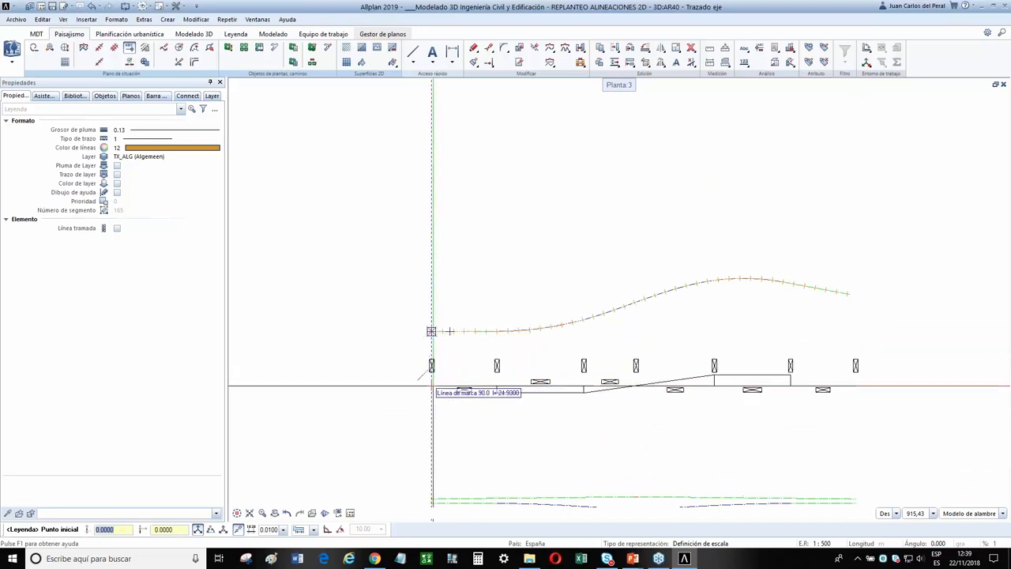
{"action": "left_click", "coordinate": [432, 386]}
Examine the station, radius and clothoid labels of the curvature legend, and view the model in isometric before returning to plan
{"action": "scroll", "coordinate": [432, 379], "scroll_direction": "up", "scroll_amount": 3}
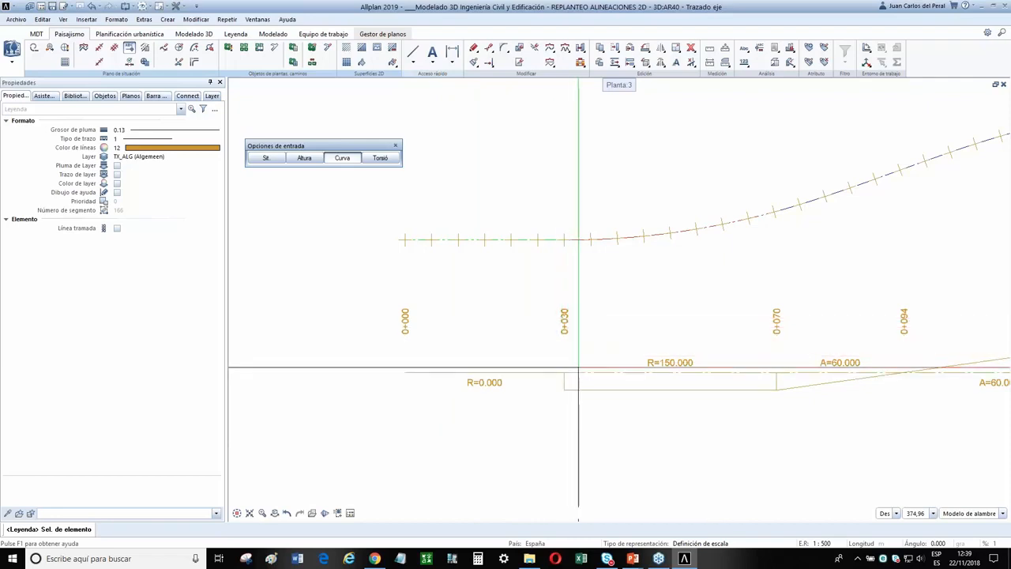
{"action": "scroll", "coordinate": [600, 379], "scroll_direction": "up", "scroll_amount": 2}
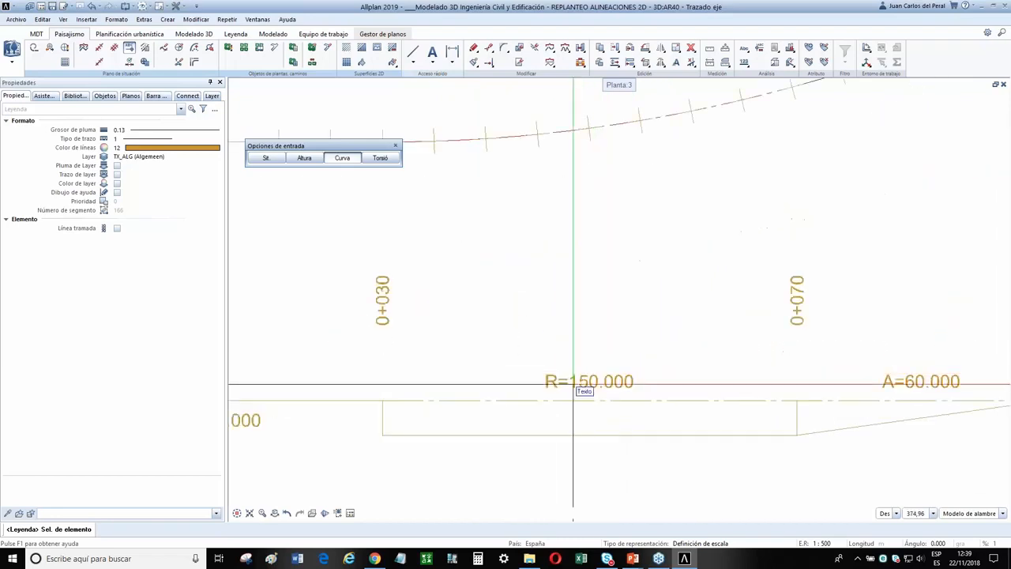
{"action": "scroll", "coordinate": [647, 439], "scroll_direction": "down", "scroll_amount": 1}
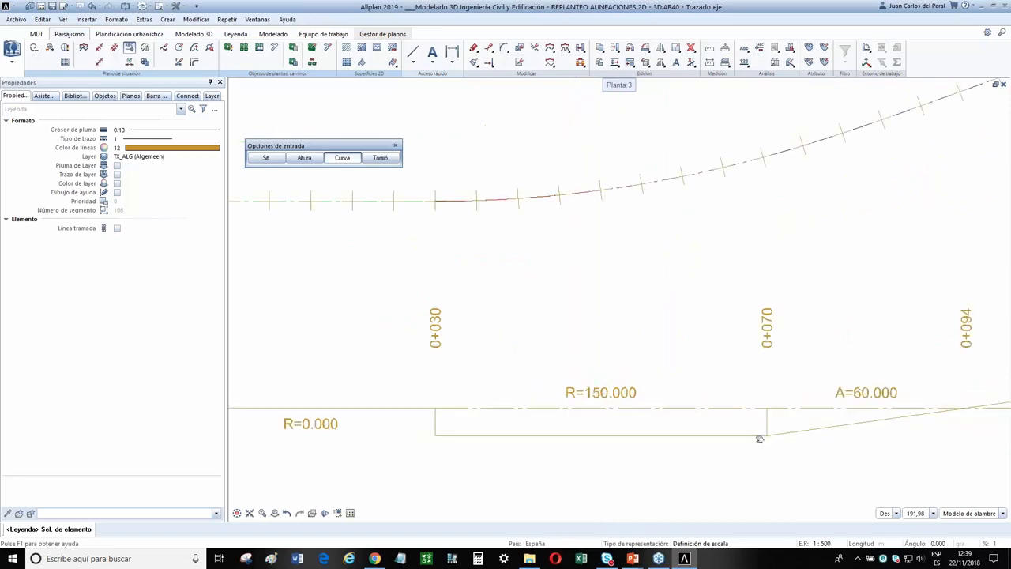
{"action": "scroll", "coordinate": [759, 438], "scroll_direction": "down", "scroll_amount": 3}
{"action": "middle_click_drag", "start_coordinate": [981, 459], "coordinate": [868, 336]}
{"action": "scroll", "coordinate": [862, 329], "scroll_direction": "down", "scroll_amount": 2}
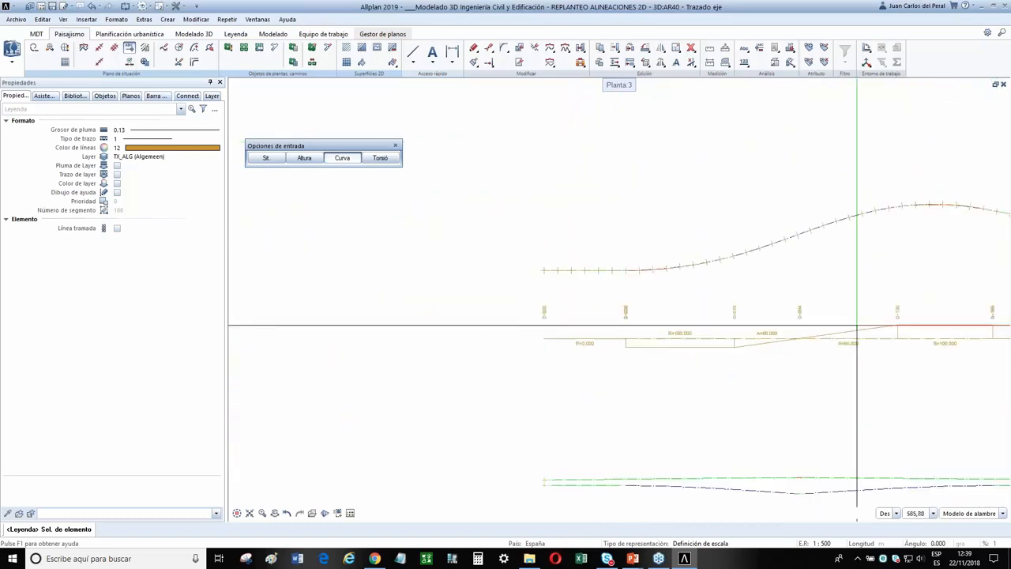
{"action": "left_click", "coordinate": [130, 49]}
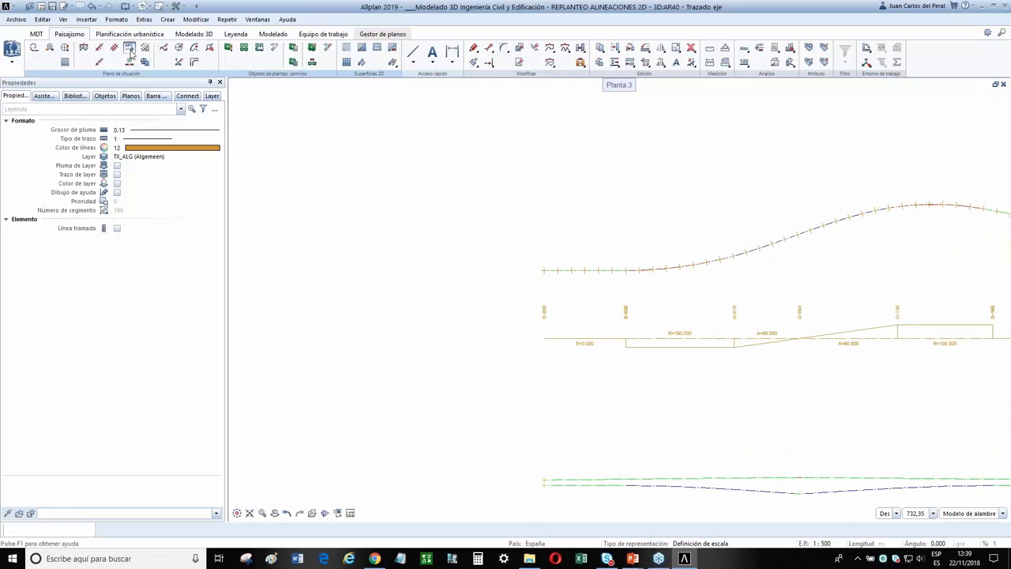
{"action": "key", "text": "Escape"}
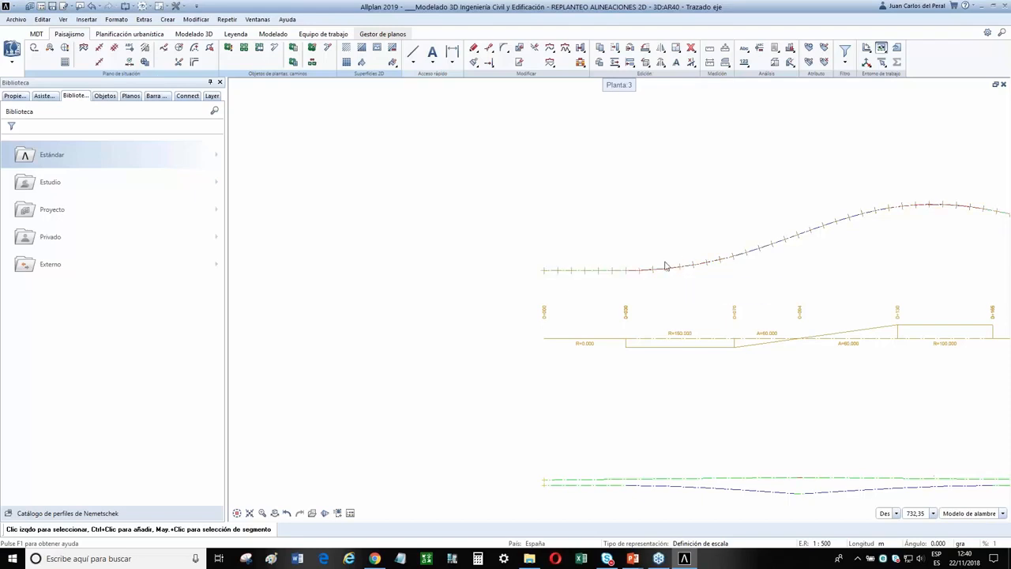
{"action": "left_click", "coordinate": [263, 514]}
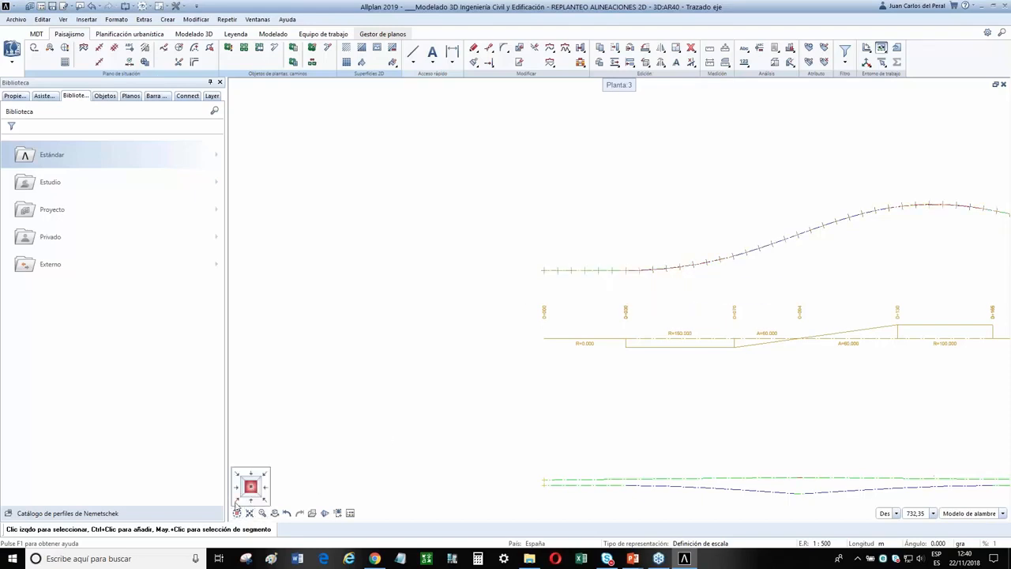
{"action": "left_click", "coordinate": [239, 503]}
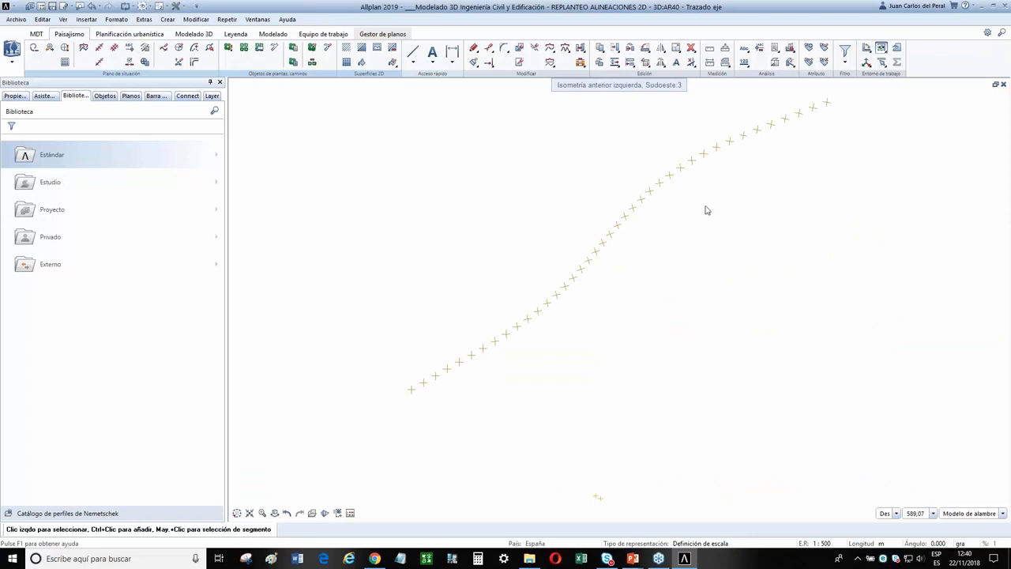
{"action": "left_click", "coordinate": [250, 485]}
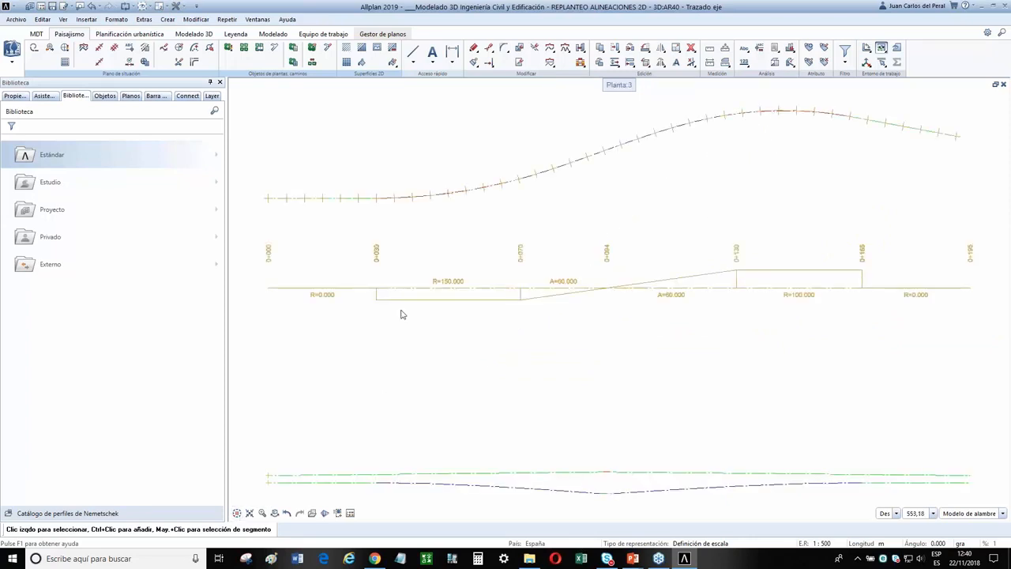
Create a torsion legend (Torsión) for the curved alignment with the 1% value set to 1, placed above the alignment
{"action": "left_click", "coordinate": [129, 49]}
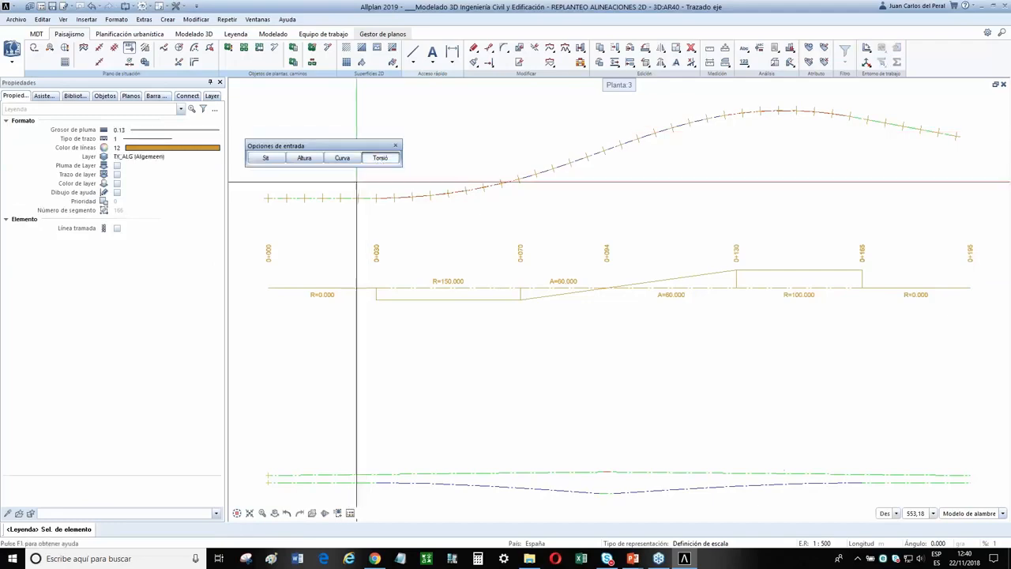
{"action": "scroll", "coordinate": [296, 232], "scroll_direction": "up", "scroll_amount": 3}
{"action": "scroll", "coordinate": [365, 319], "scroll_direction": "up", "scroll_amount": 1}
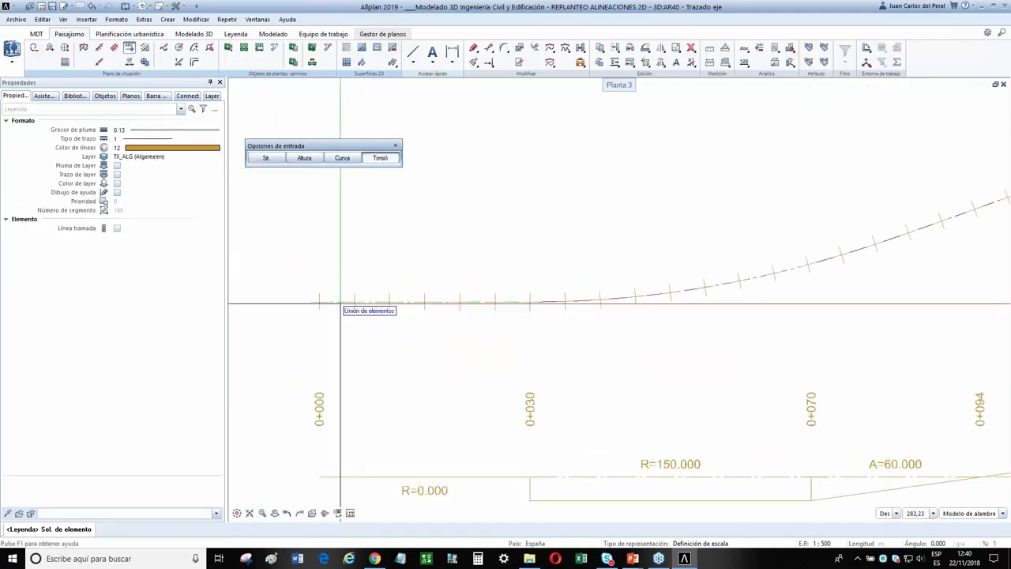
{"action": "left_click", "coordinate": [339, 301]}
{"action": "scroll", "coordinate": [403, 388], "scroll_direction": "down", "scroll_amount": 1}
{"action": "scroll", "coordinate": [391, 316], "scroll_direction": "down", "scroll_amount": 1}
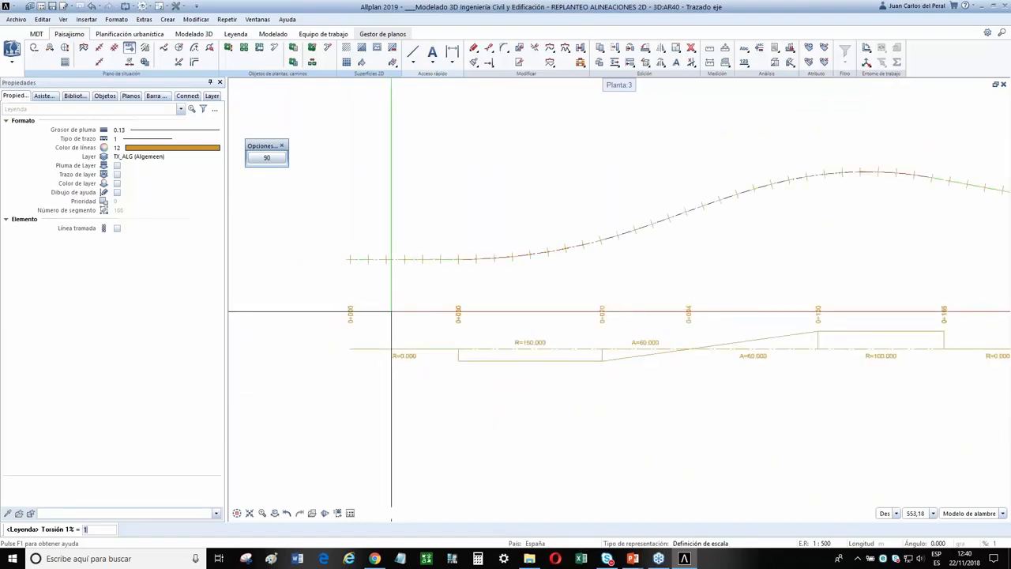
{"action": "key", "text": "Return"}
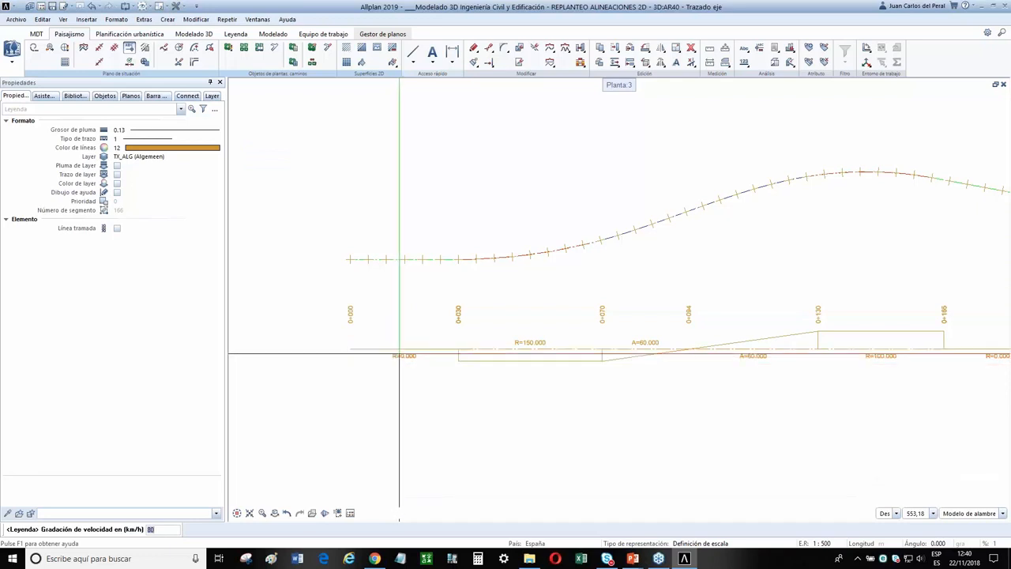
{"action": "key", "text": "Return"}
{"action": "scroll", "coordinate": [395, 375], "scroll_direction": "down", "scroll_amount": 3}
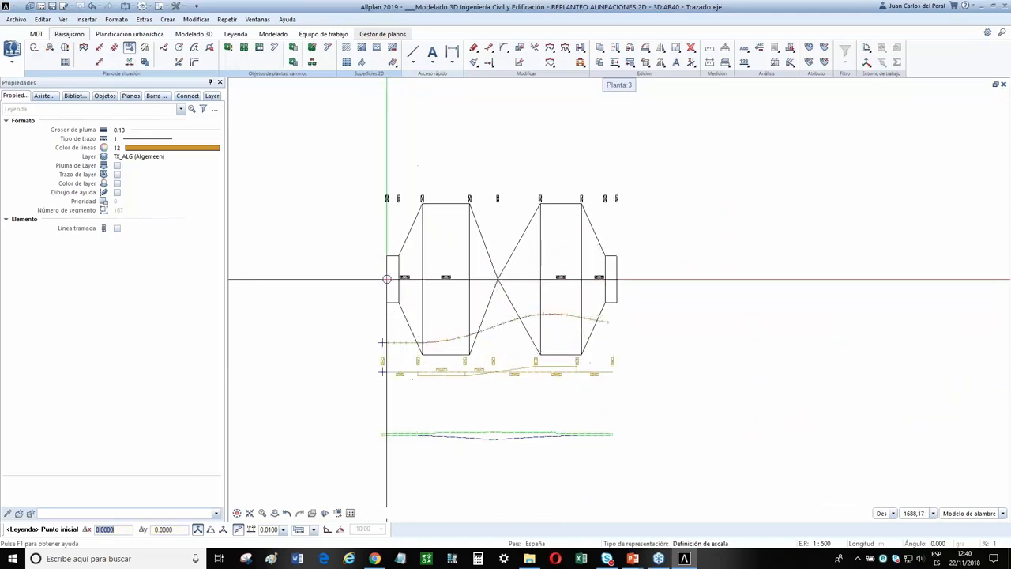
{"action": "left_click", "coordinate": [383, 222]}
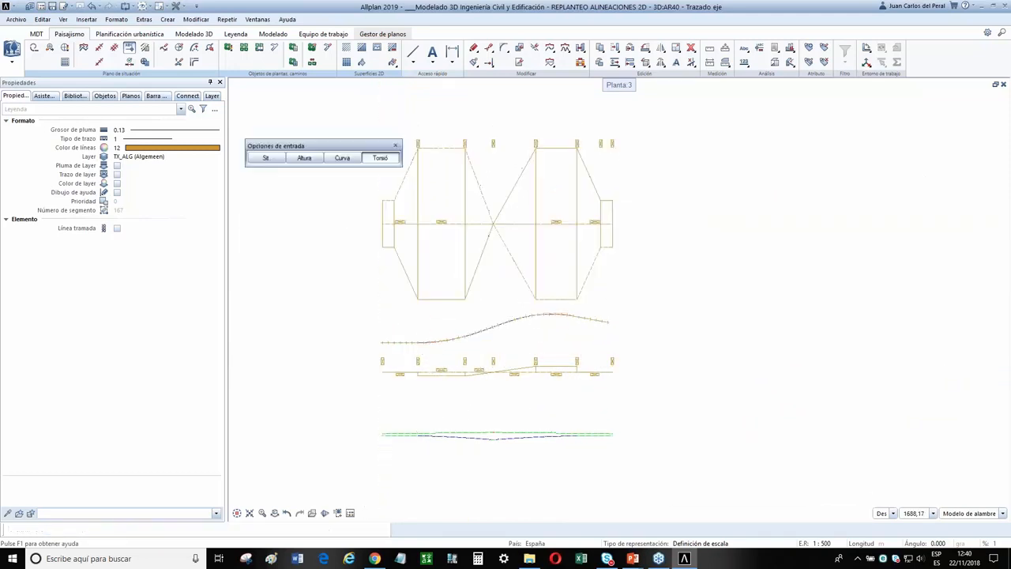
{"action": "scroll", "coordinate": [418, 198], "scroll_direction": "up", "scroll_amount": 5}
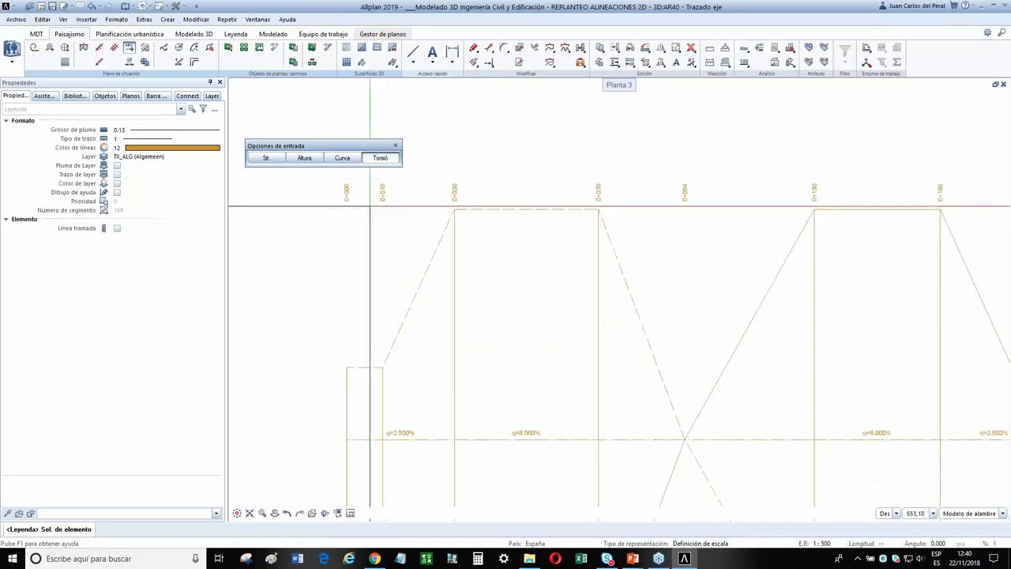
{"action": "key", "text": "Escape"}
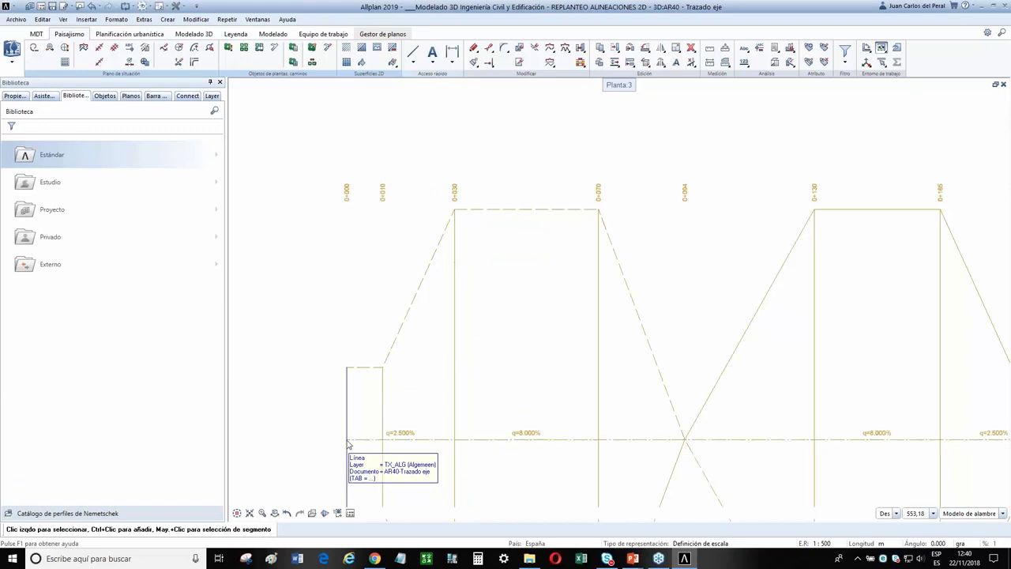
Examine the edge line of the torsion legend and compare its stations with the alignment and the curvature legend
{"action": "scroll", "coordinate": [392, 444], "scroll_direction": "down", "scroll_amount": 3}
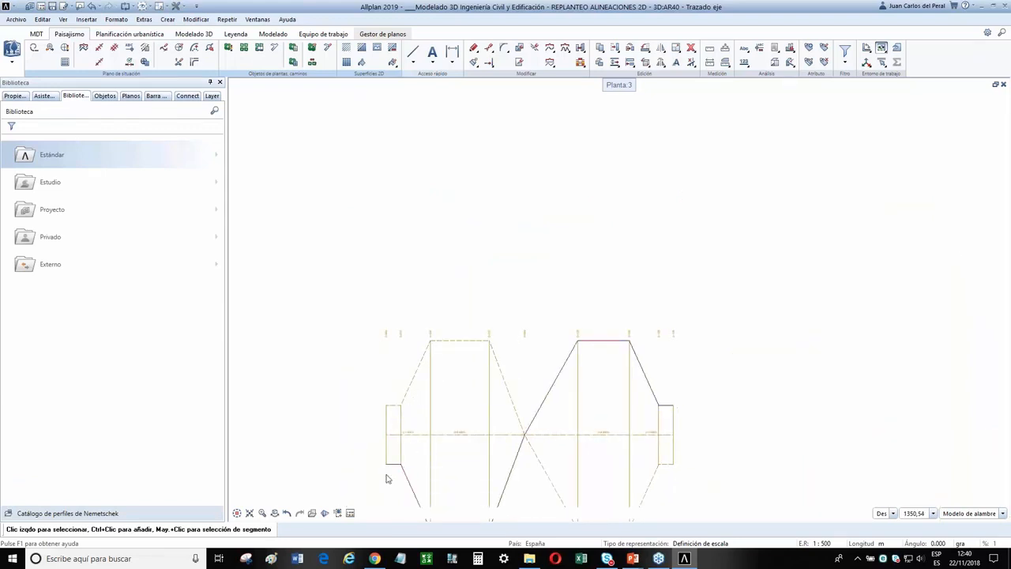
{"action": "left_click", "coordinate": [425, 494]}
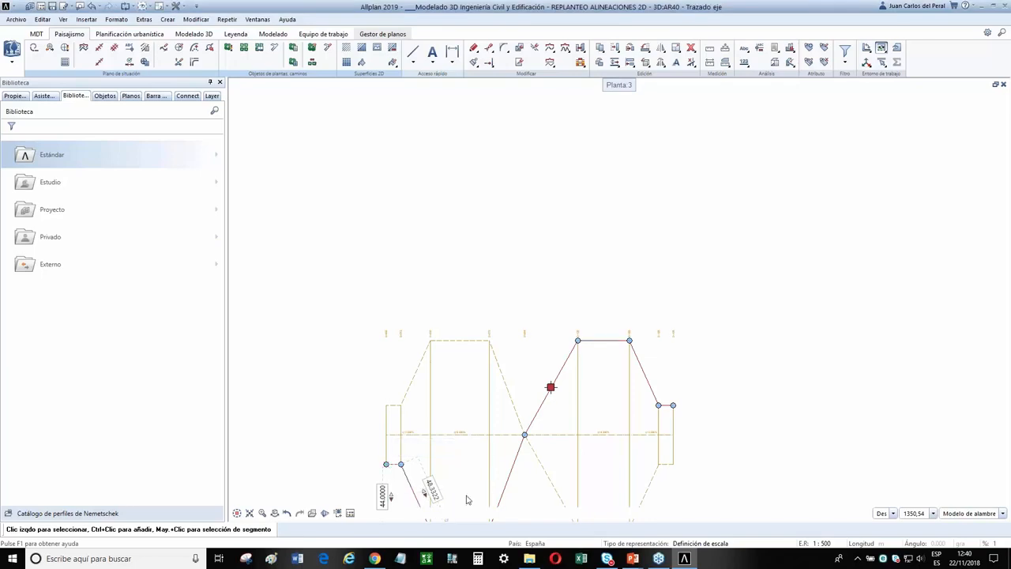
{"action": "scroll", "coordinate": [471, 498], "scroll_direction": "down", "scroll_amount": 1}
{"action": "middle_click_drag", "start_coordinate": [473, 498], "coordinate": [487, 392]}
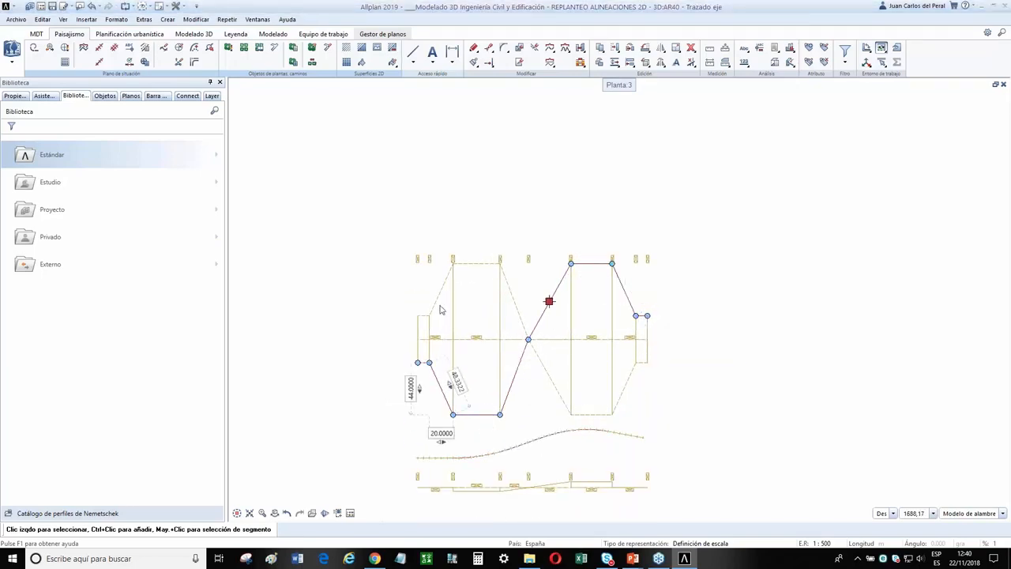
{"action": "middle_click_drag", "start_coordinate": [550, 450], "coordinate": [564, 386]}
{"action": "scroll", "coordinate": [462, 410], "scroll_direction": "up", "scroll_amount": 3}
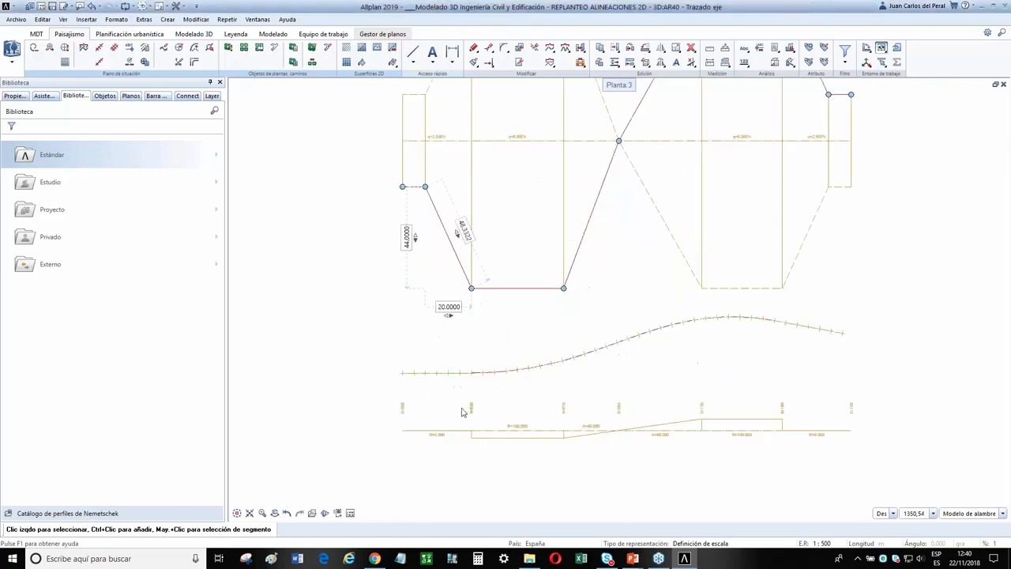
{"action": "scroll", "coordinate": [451, 379], "scroll_direction": "up", "scroll_amount": 3}
{"action": "key", "text": "Escape"}
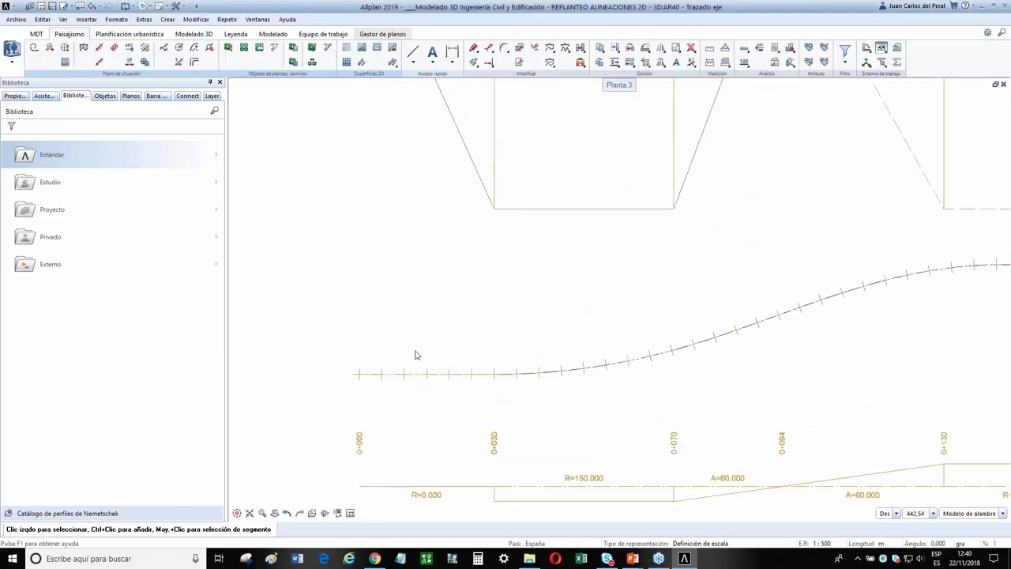
Draw one parallel segment at a distance of 9 m on the upper side of the curved alignment
{"action": "left_click", "coordinate": [83, 48]}
{"action": "scroll", "coordinate": [376, 376], "scroll_direction": "up", "scroll_amount": 3}
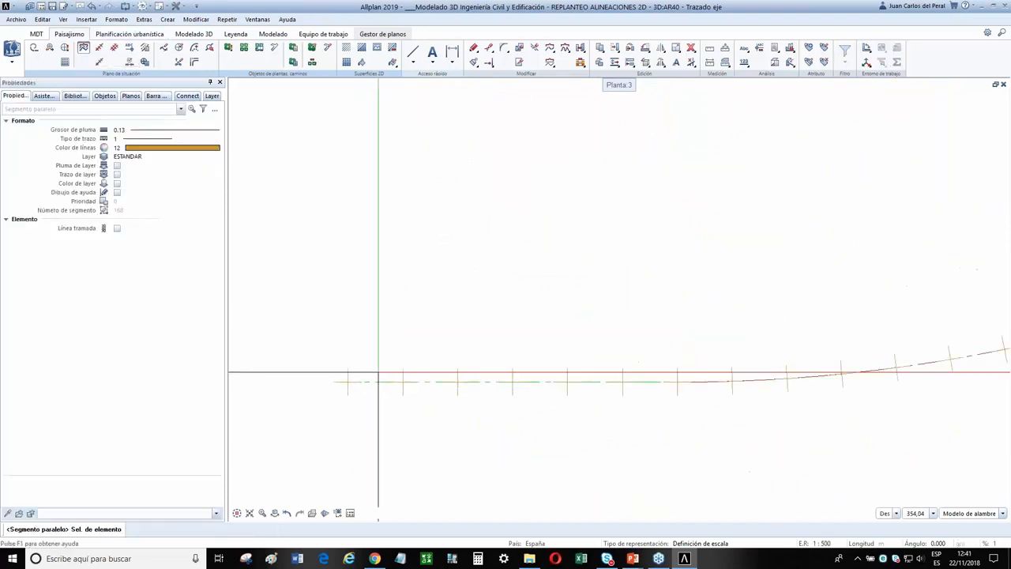
{"action": "left_click", "coordinate": [379, 382]}
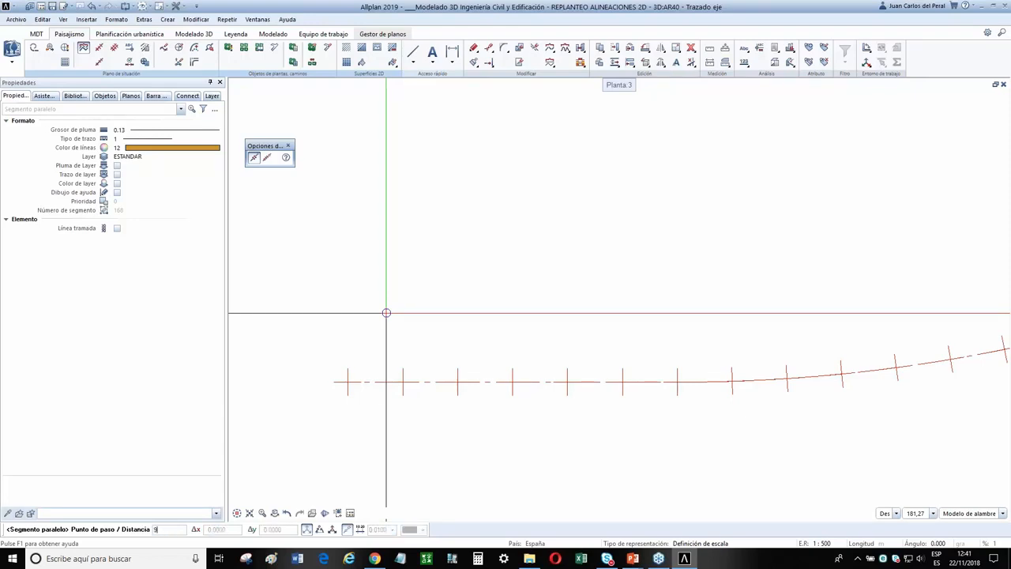
{"action": "key", "text": "Return"}
{"action": "left_click", "coordinate": [382, 286]}
{"action": "scroll", "coordinate": [491, 281], "scroll_direction": "down", "scroll_amount": 1}
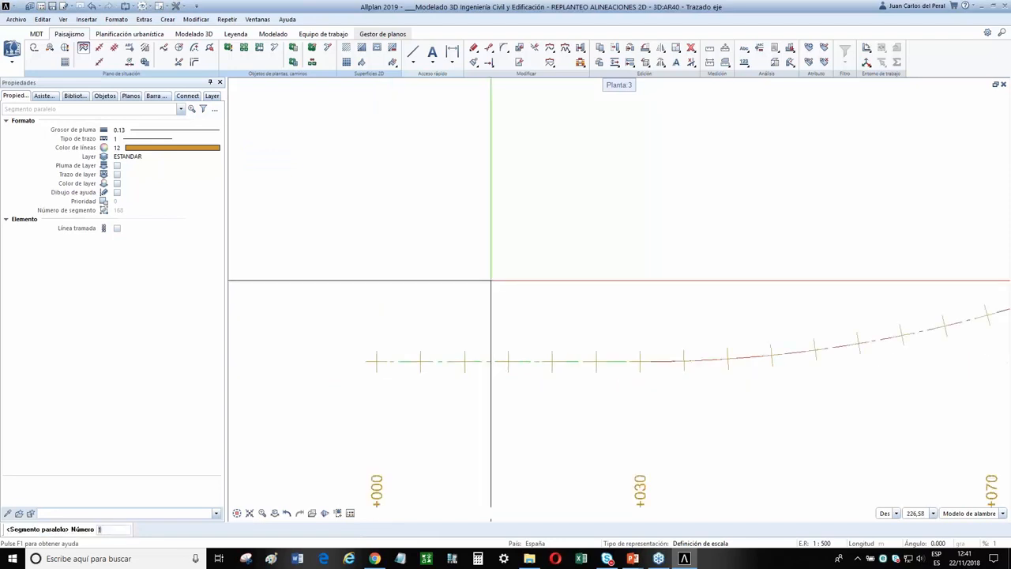
{"action": "key", "text": "Return"}
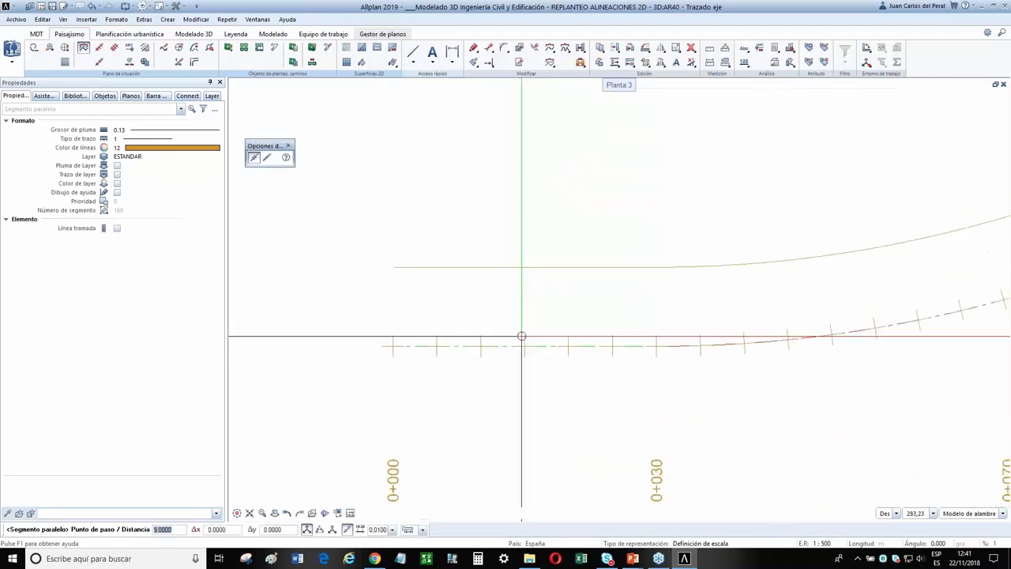
Draw one parallel segment at a distance of 9 m on the lower side of the curved alignment
{"action": "left_click", "coordinate": [85, 50]}
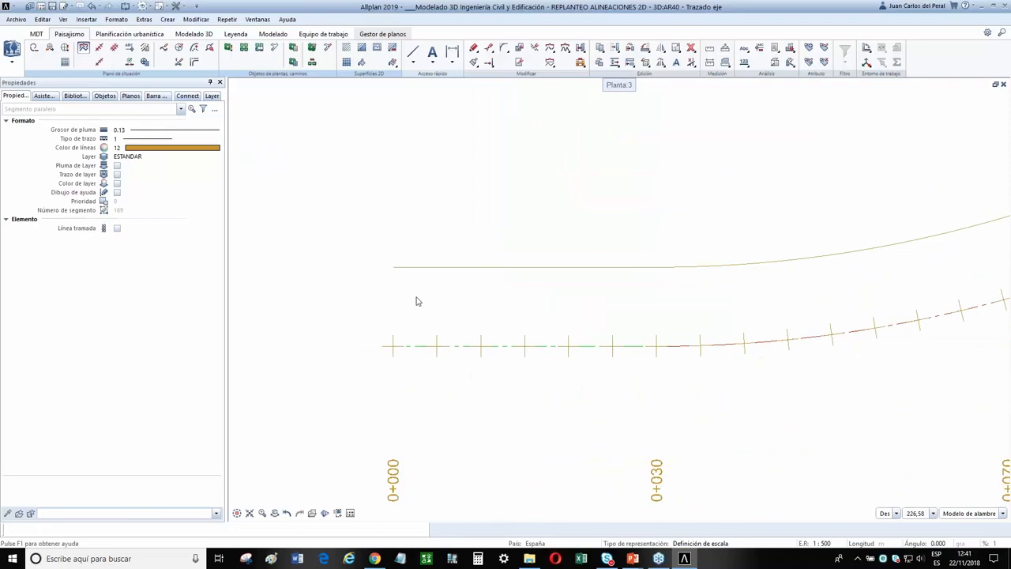
{"action": "left_click", "coordinate": [461, 345]}
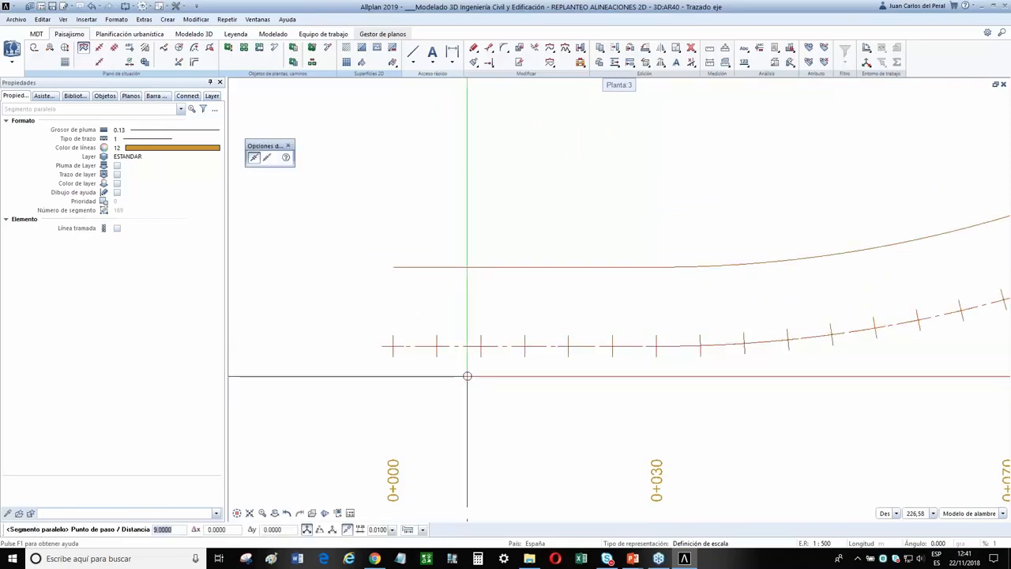
{"action": "key", "text": "Return"}
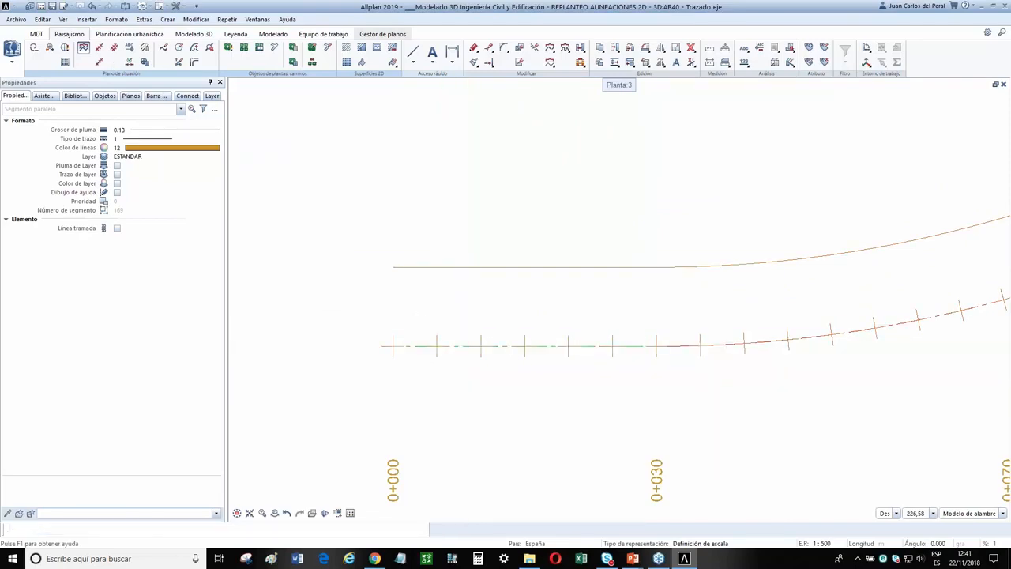
{"action": "left_click", "coordinate": [466, 376]}
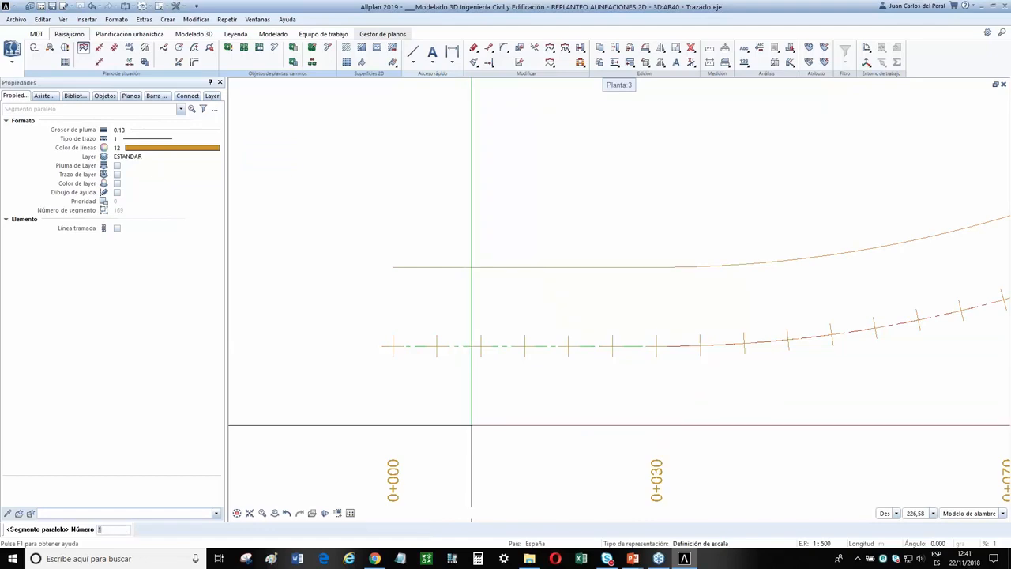
{"action": "key", "text": "Return"}
{"action": "scroll", "coordinate": [560, 429], "scroll_direction": "down", "scroll_amount": 5}
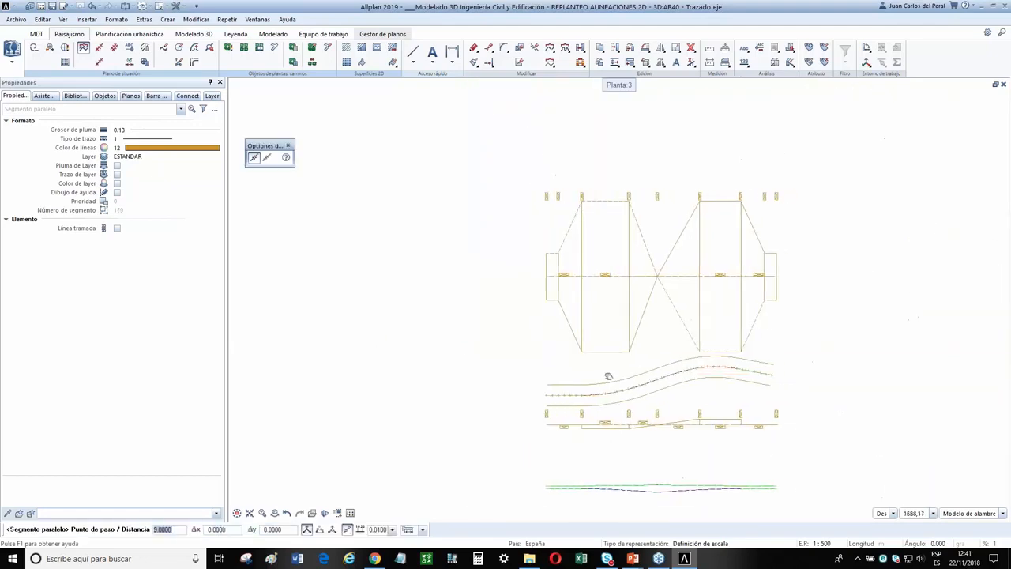
{"action": "scroll", "coordinate": [601, 341], "scroll_direction": "up", "scroll_amount": 2}
{"action": "scroll", "coordinate": [560, 406], "scroll_direction": "down", "scroll_amount": 1}
{"action": "middle_click_drag", "start_coordinate": [560, 406], "coordinate": [508, 339]}
{"action": "scroll", "coordinate": [482, 376], "scroll_direction": "down", "scroll_amount": 2}
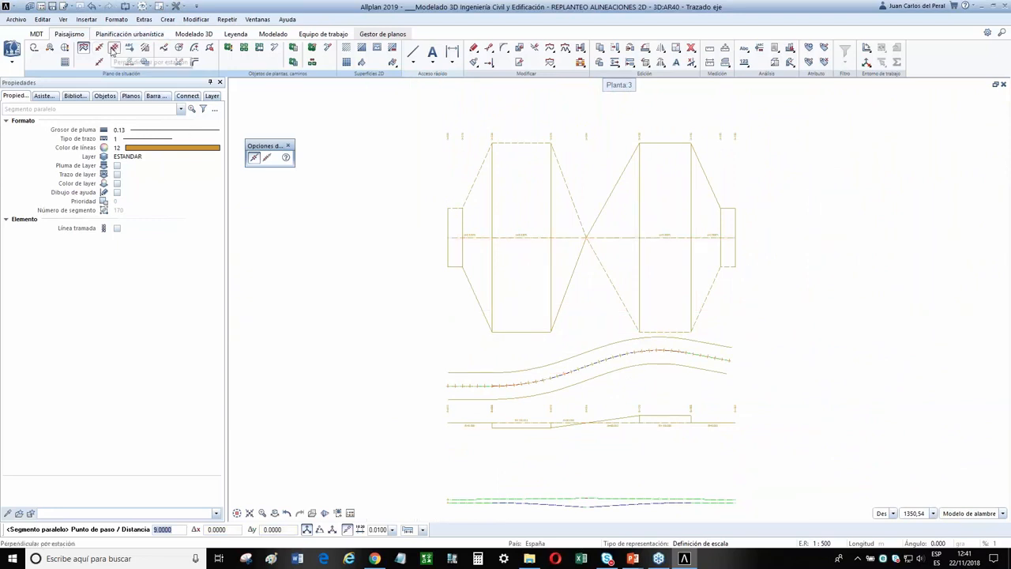
{"action": "left_click", "coordinate": [114, 49]}
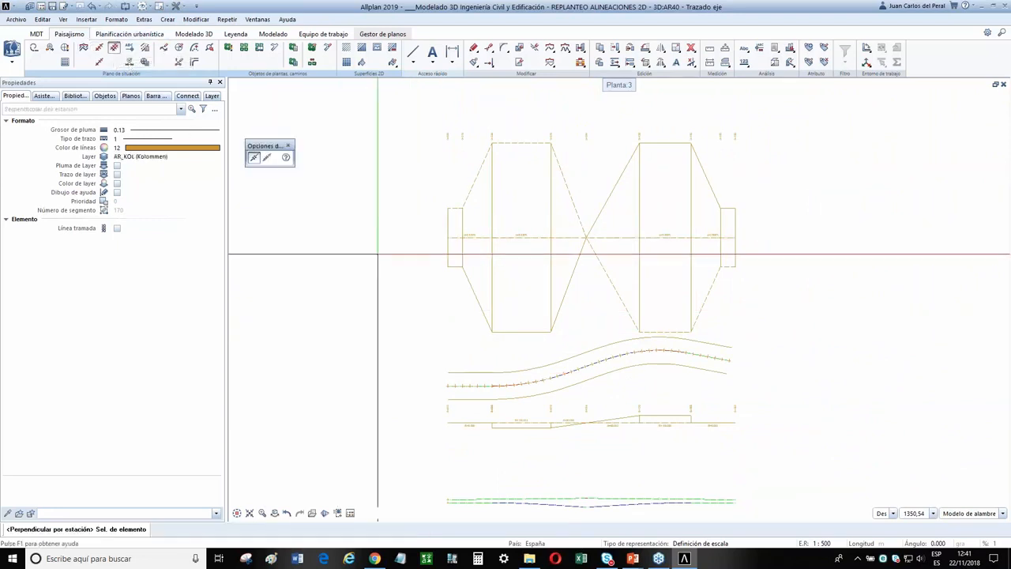
{"action": "scroll", "coordinate": [451, 328], "scroll_direction": "up", "scroll_amount": 5}
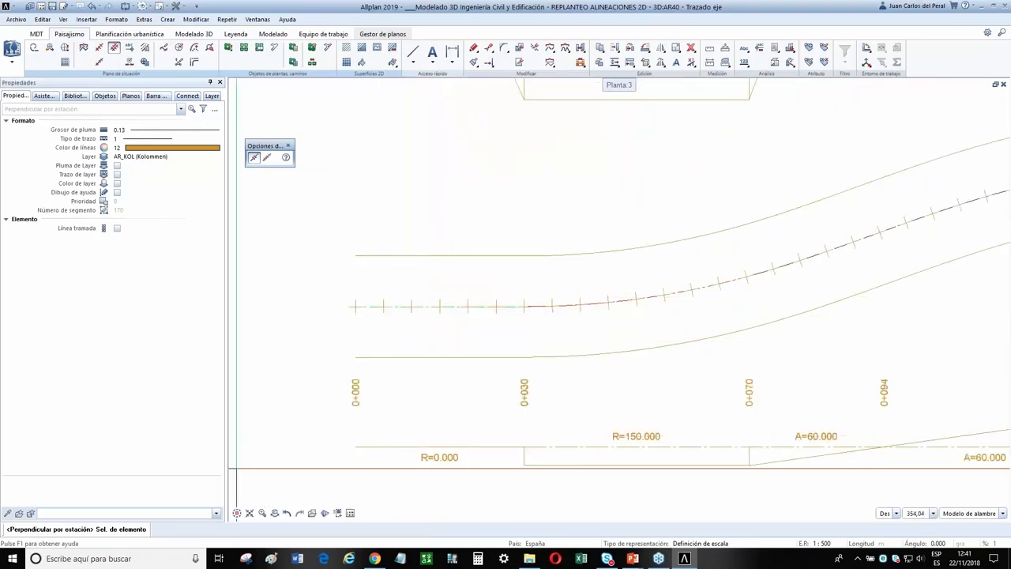
{"action": "left_click", "coordinate": [397, 307]}
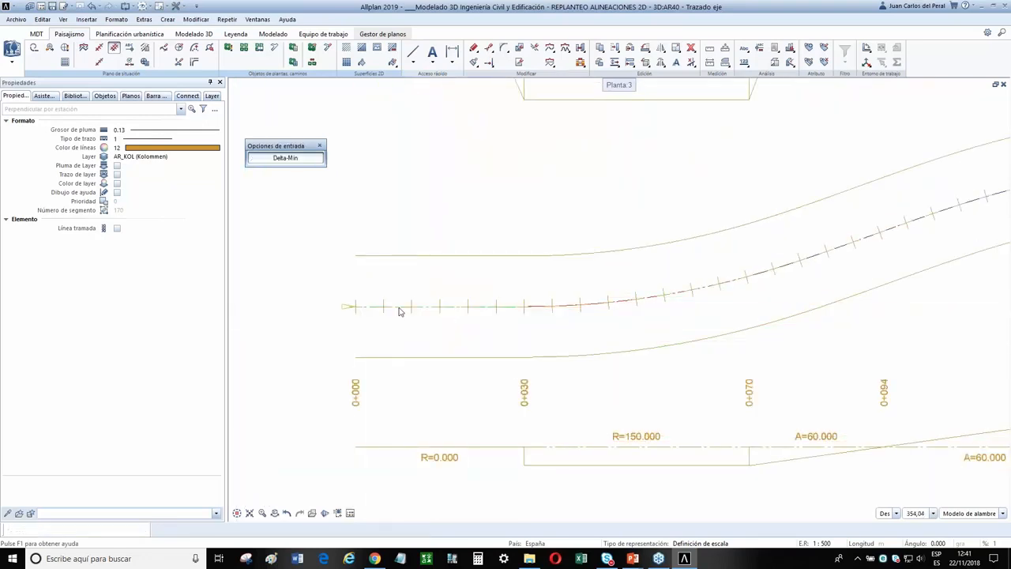
{"action": "scroll", "coordinate": [398, 350], "scroll_direction": "down", "scroll_amount": 5}
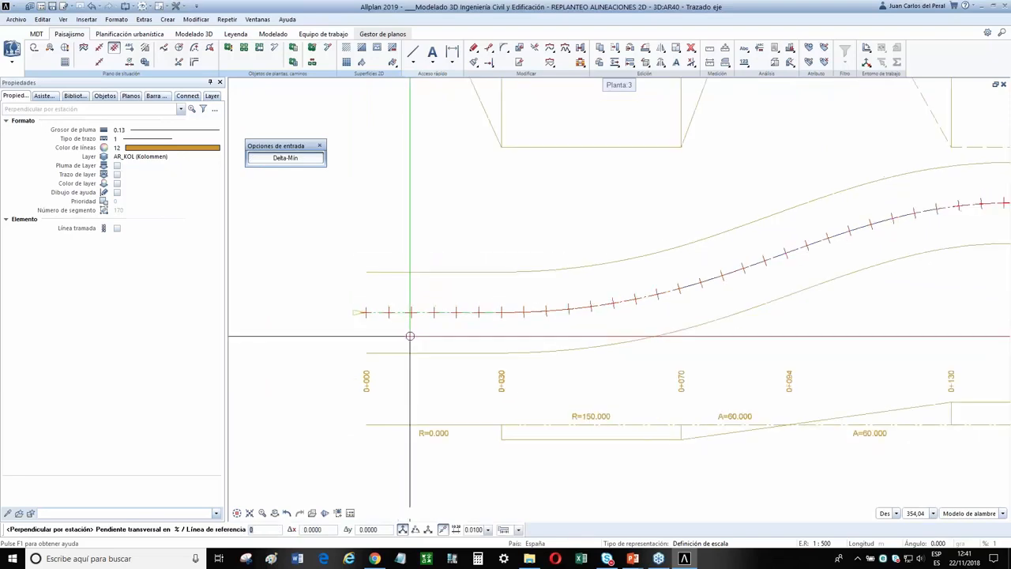
{"action": "middle_click_drag", "start_coordinate": [474, 337], "coordinate": [465, 371]}
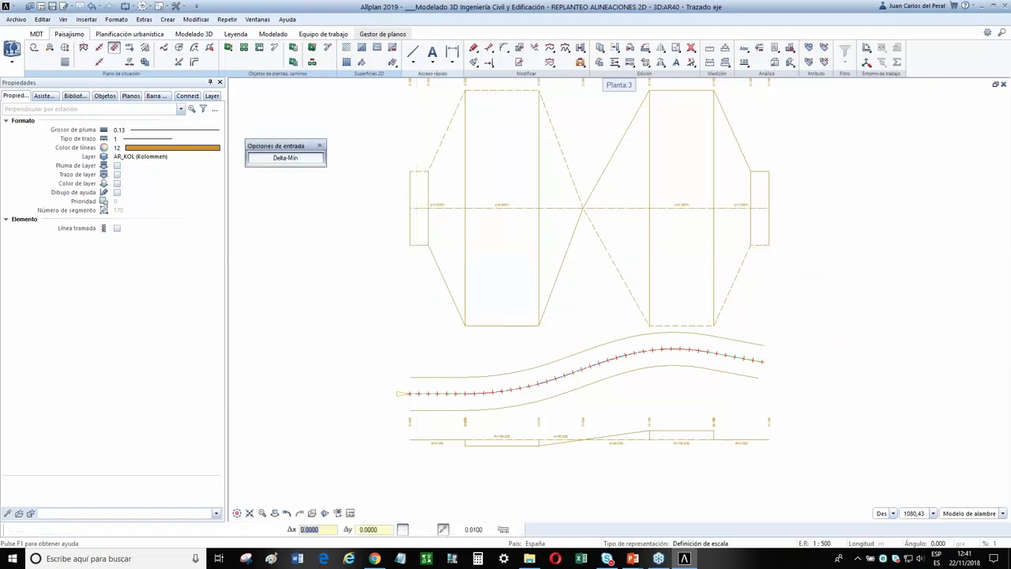
{"action": "left_click", "coordinate": [419, 409]}
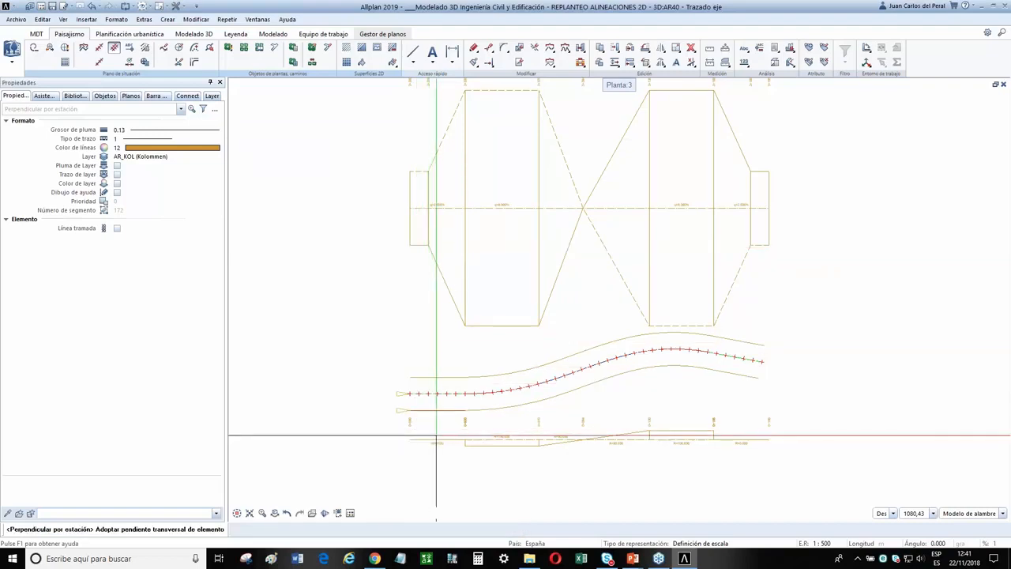
{"action": "scroll", "coordinate": [429, 416], "scroll_direction": "up", "scroll_amount": 3}
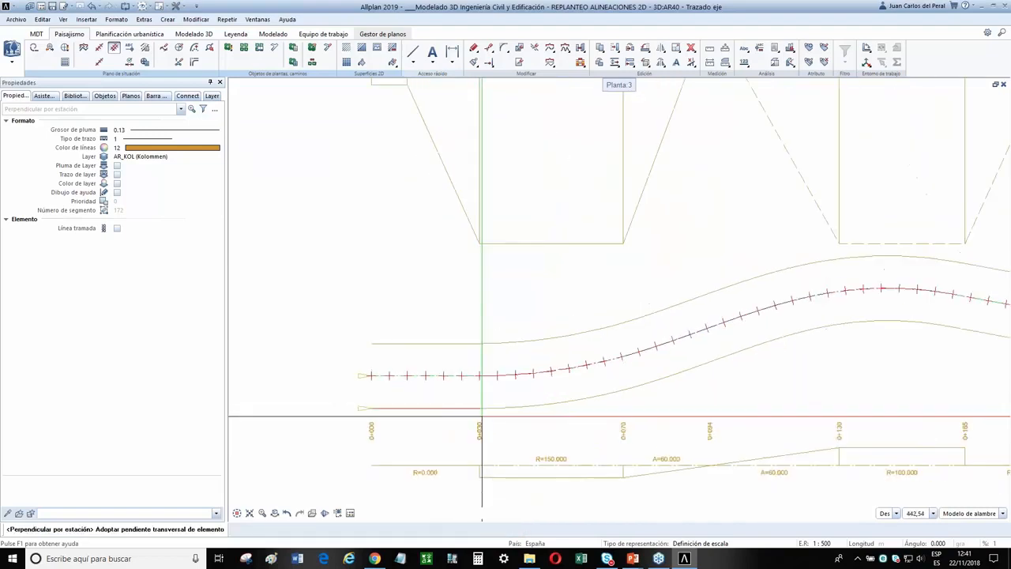
{"action": "scroll", "coordinate": [546, 412], "scroll_direction": "down", "scroll_amount": 2}
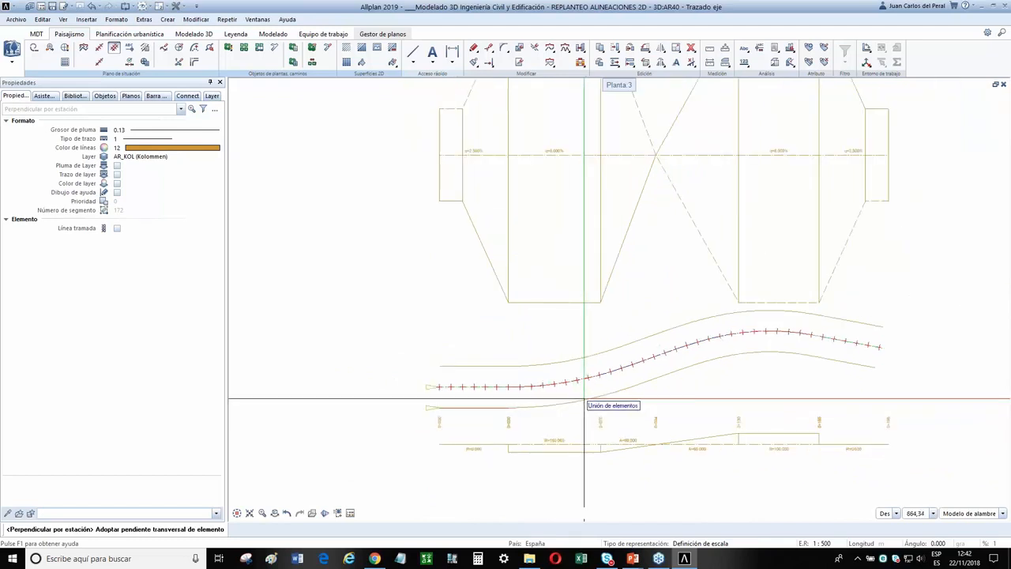
{"action": "key", "text": "Escape"}
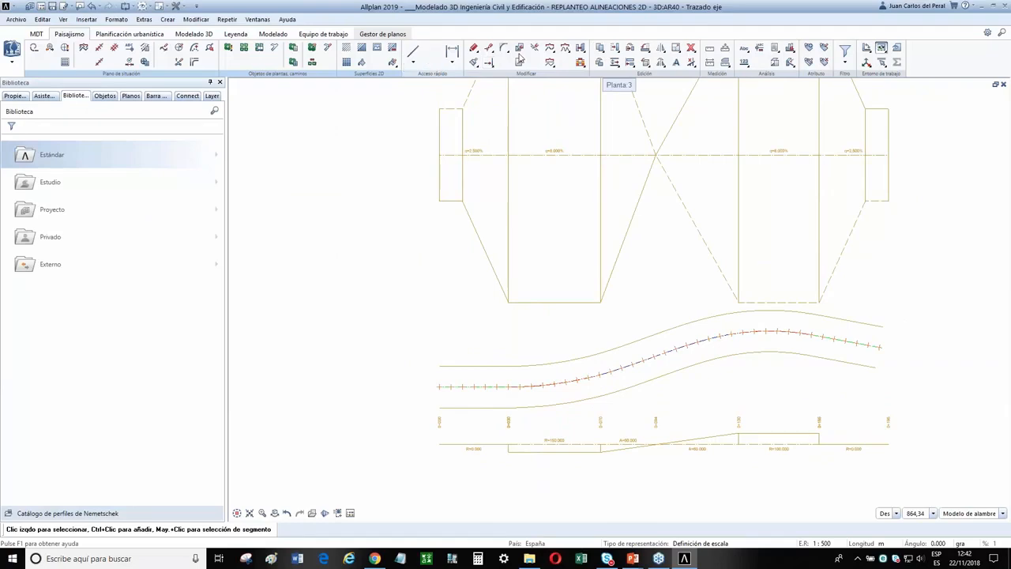
Create a composite element from the segments of the lower parallel edge of the curved alignment
{"action": "left_click", "coordinate": [470, 408]}
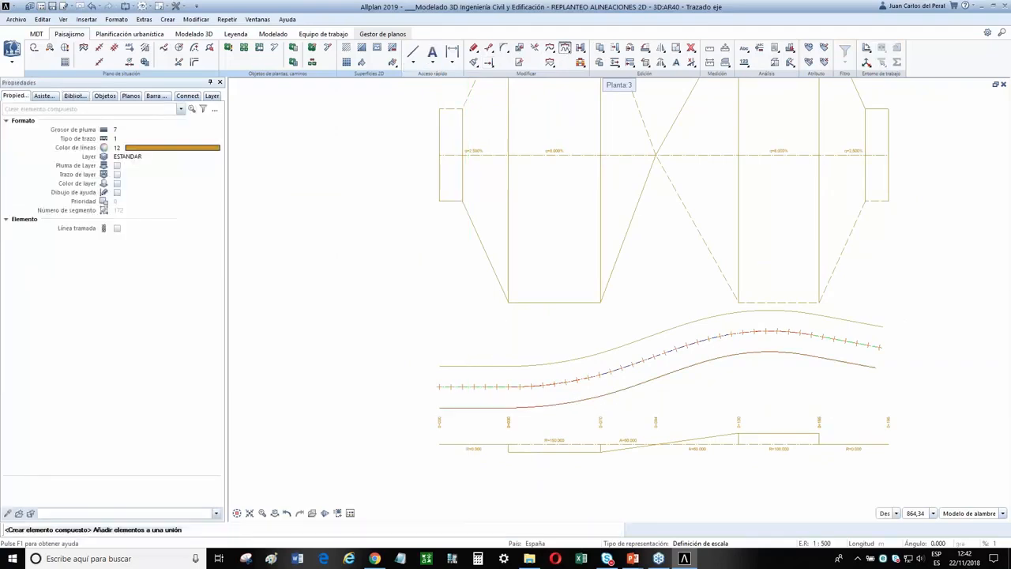
{"action": "left_click", "coordinate": [474, 385]}
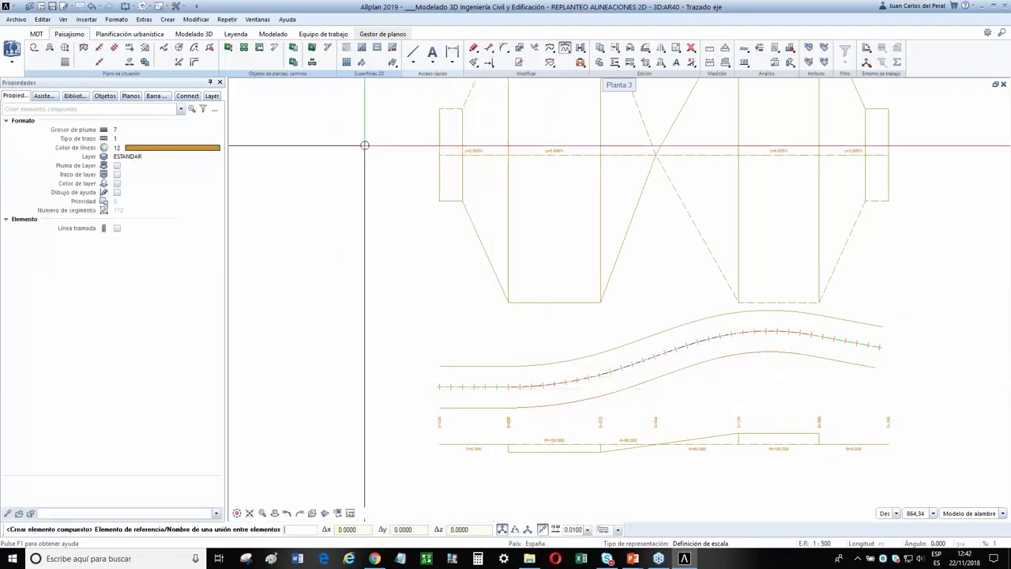
{"action": "left_click", "coordinate": [114, 48]}
{"action": "scroll", "coordinate": [455, 397], "scroll_direction": "up", "scroll_amount": 4}
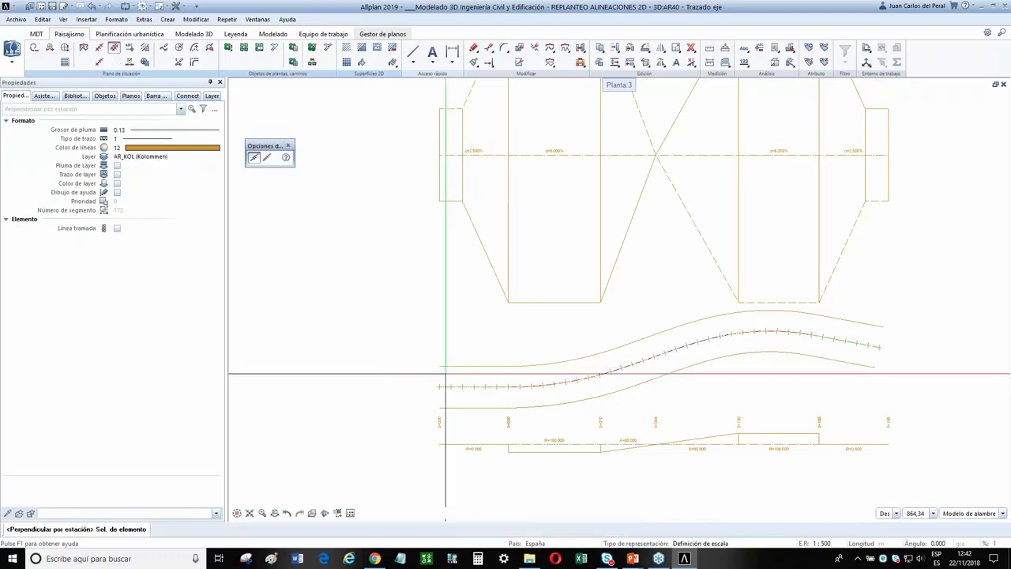
{"action": "scroll", "coordinate": [452, 398], "scroll_direction": "up", "scroll_amount": 3}
{"action": "left_click", "coordinate": [456, 366]}
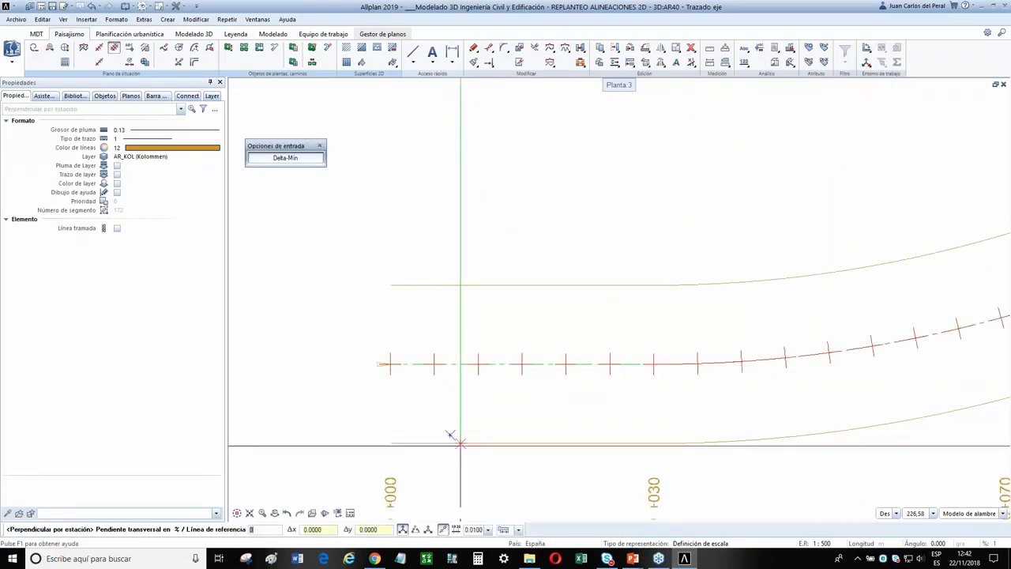
{"action": "scroll", "coordinate": [474, 361], "scroll_direction": "down", "scroll_amount": 4}
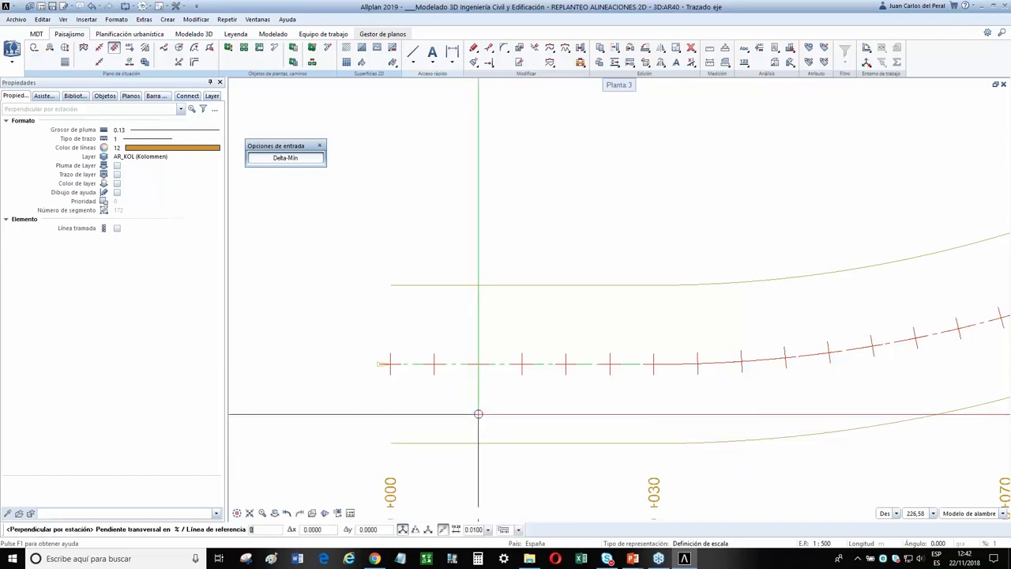
{"action": "middle_click_drag", "start_coordinate": [535, 292], "coordinate": [519, 396]}
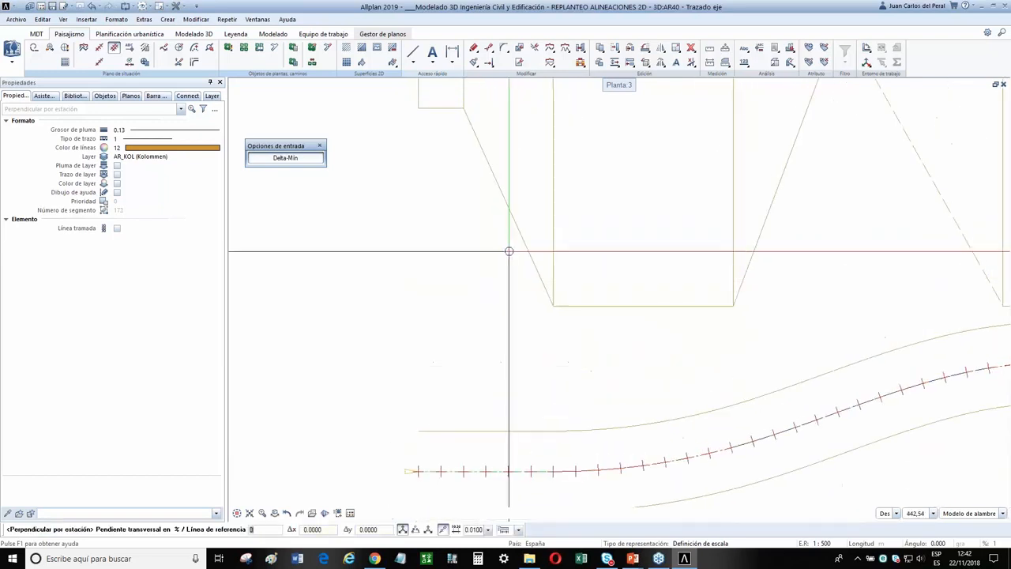
{"action": "scroll", "coordinate": [520, 335], "scroll_direction": "down", "scroll_amount": 2}
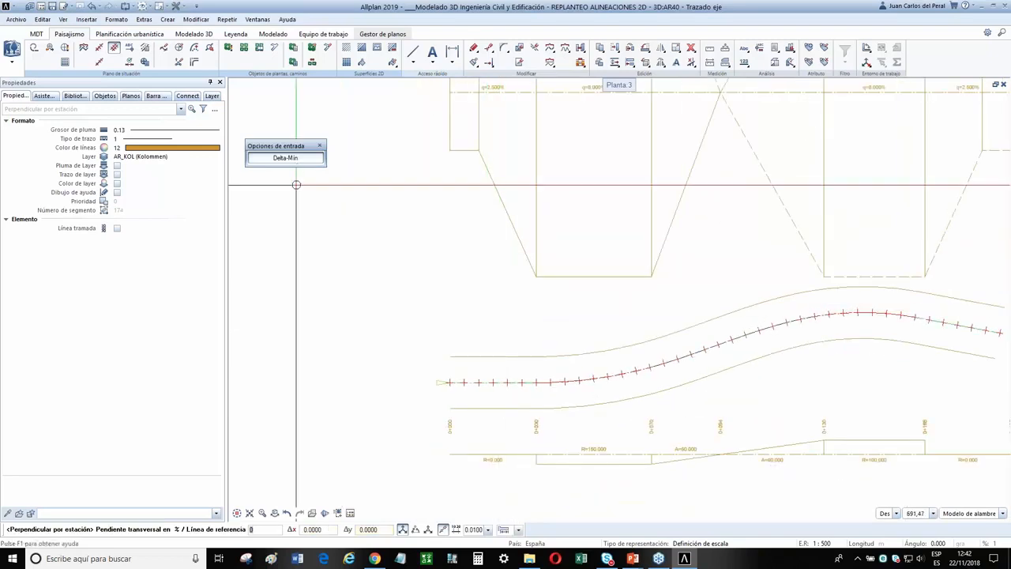
{"action": "key", "text": "Escape"}
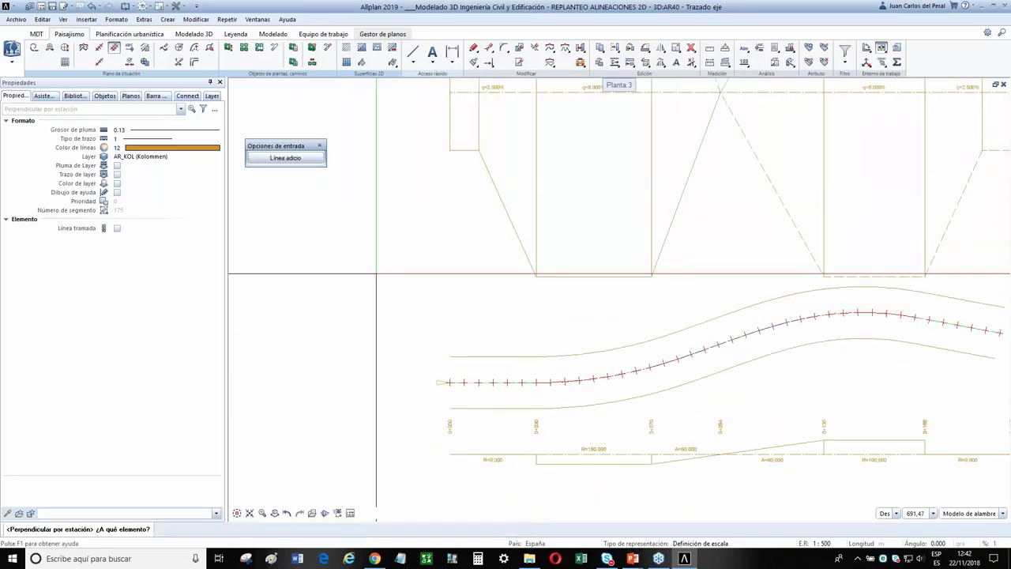
Transfer the curved alignment's stations perpendicularly onto its lower parallel edge, adopting the cross slope from the lower solid line of the torsion legend
{"action": "scroll", "coordinate": [399, 427], "scroll_direction": "up", "scroll_amount": 1}
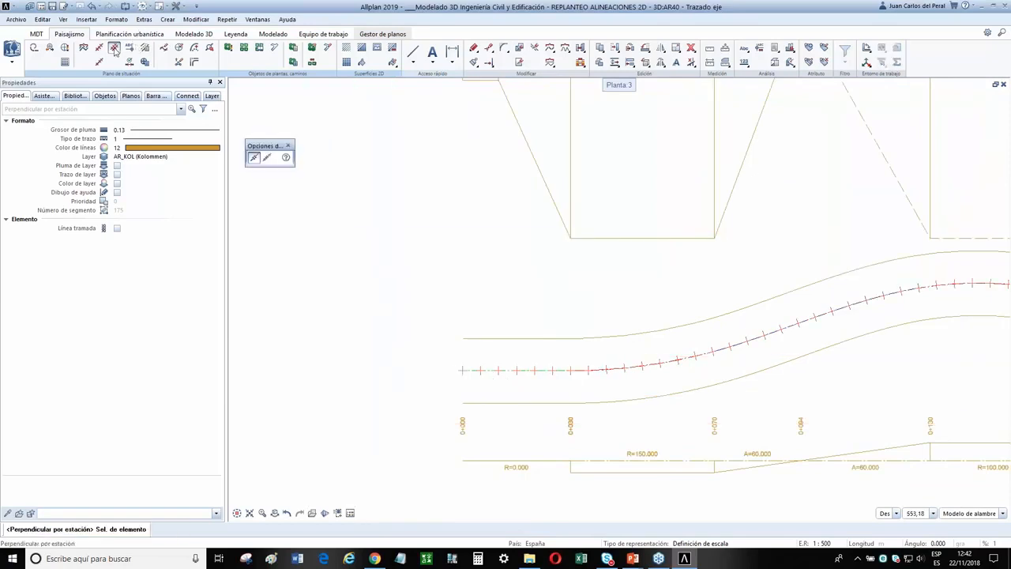
{"action": "left_click", "coordinate": [113, 49]}
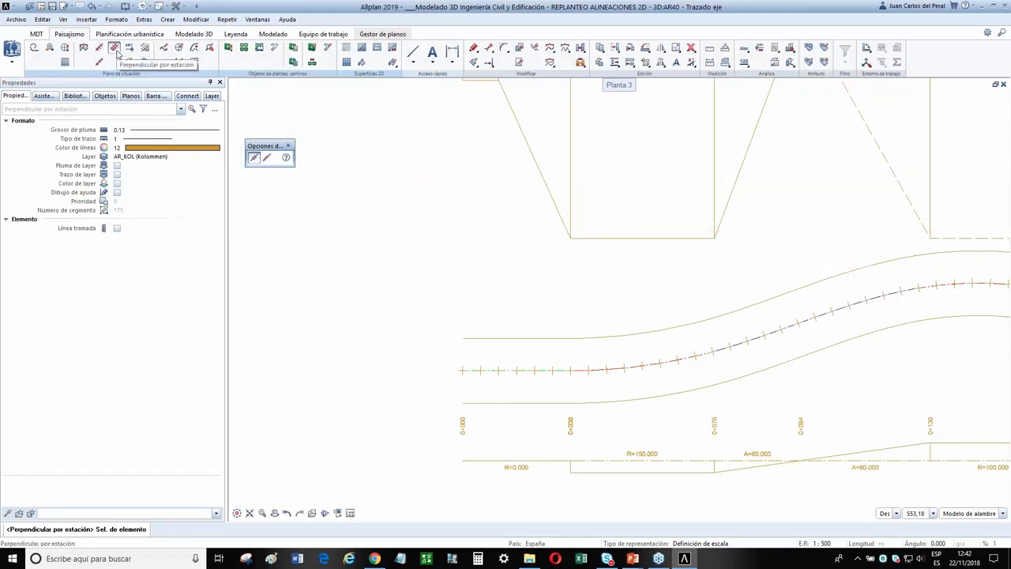
{"action": "scroll", "coordinate": [485, 382], "scroll_direction": "up", "scroll_amount": 3}
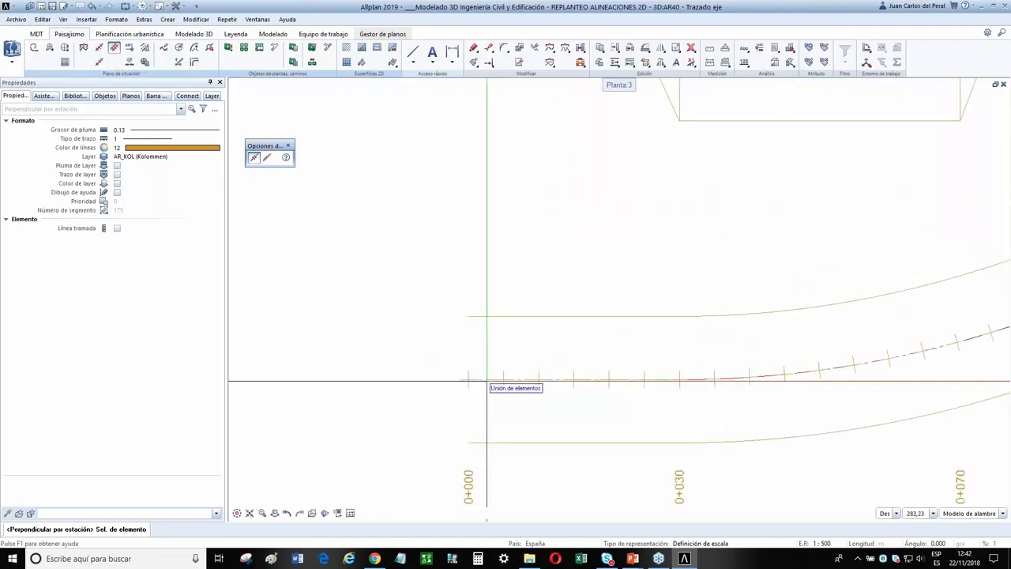
{"action": "left_click", "coordinate": [486, 383]}
{"action": "scroll", "coordinate": [487, 388], "scroll_direction": "down", "scroll_amount": 8}
{"action": "scroll", "coordinate": [506, 410], "scroll_direction": "up", "scroll_amount": 3}
{"action": "scroll", "coordinate": [506, 409], "scroll_direction": "up", "scroll_amount": 3}
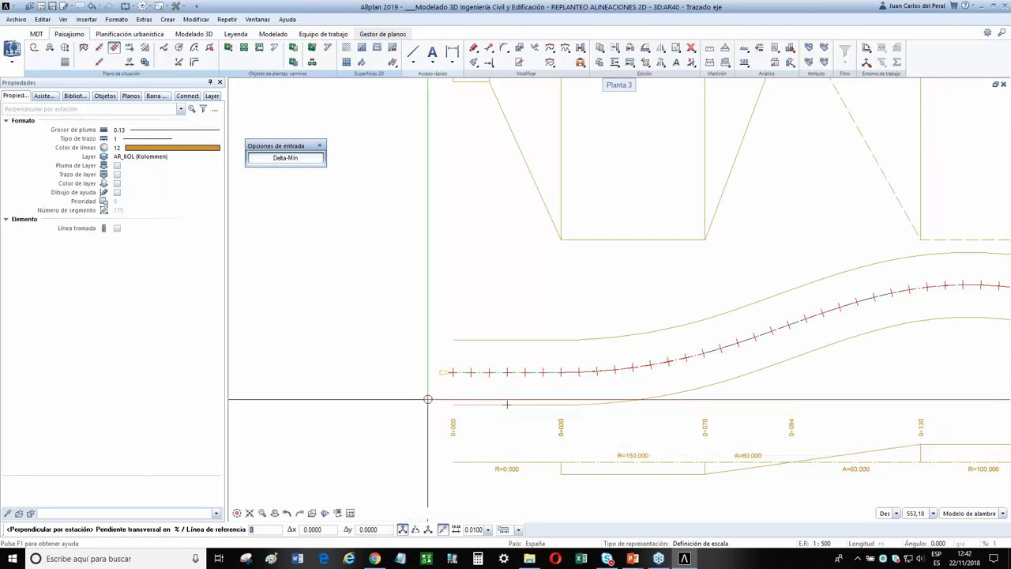
{"action": "scroll", "coordinate": [426, 398], "scroll_direction": "down", "scroll_amount": 2}
{"action": "scroll", "coordinate": [484, 425], "scroll_direction": "down", "scroll_amount": 2}
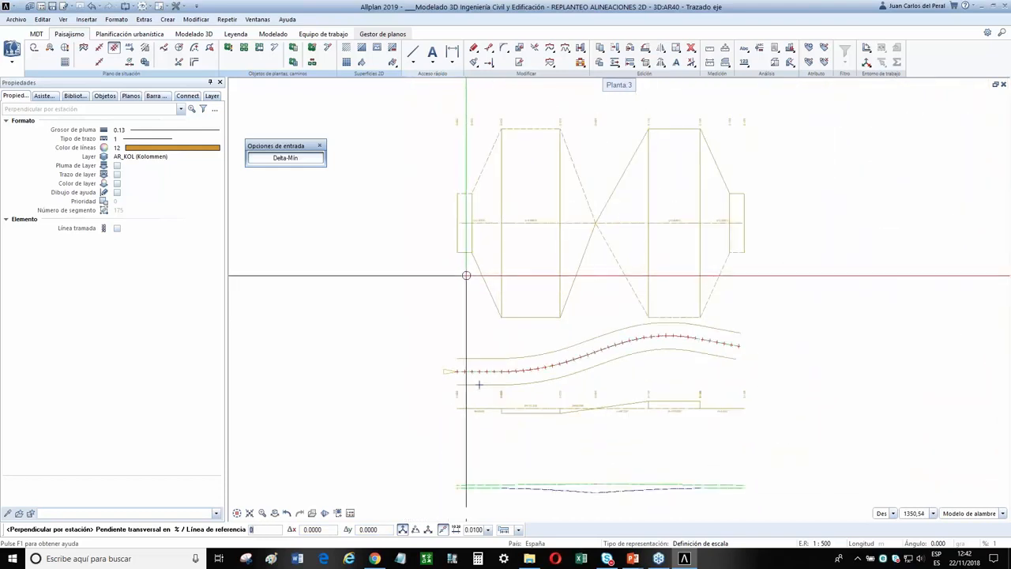
{"action": "scroll", "coordinate": [488, 218], "scroll_direction": "up", "scroll_amount": 4}
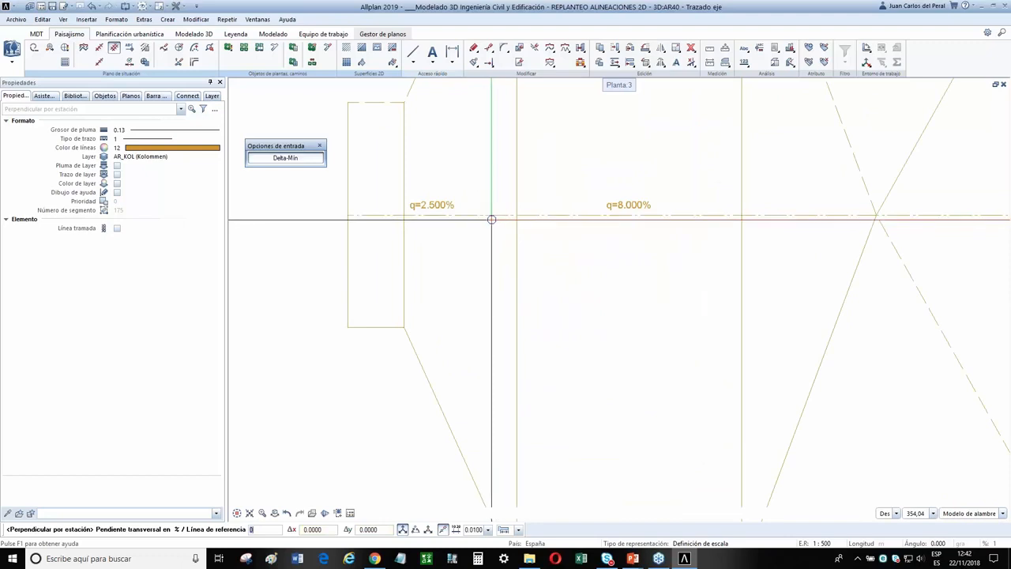
{"action": "left_click", "coordinate": [494, 214]}
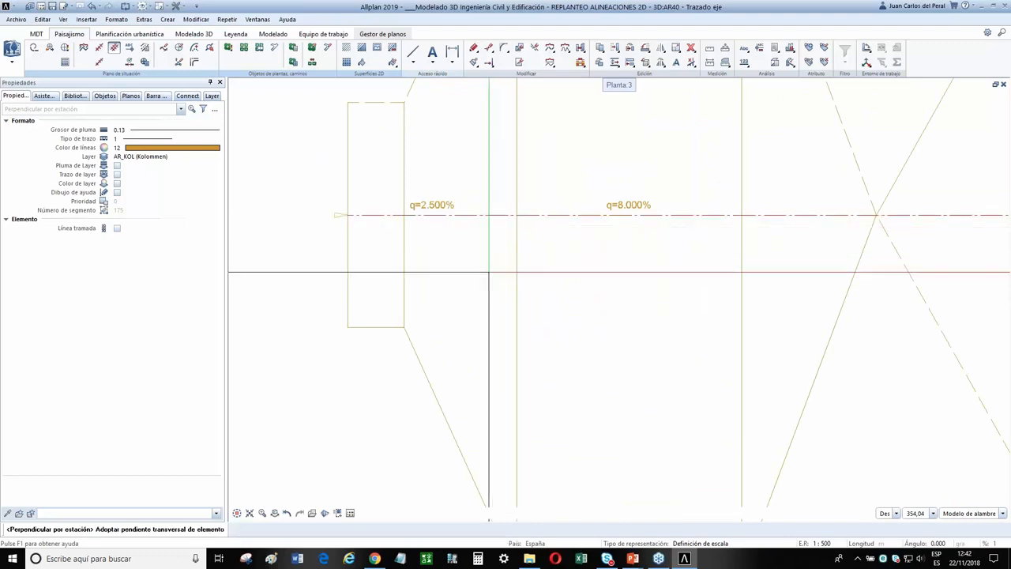
{"action": "scroll", "coordinate": [496, 273], "scroll_direction": "down", "scroll_amount": 2}
{"action": "scroll", "coordinate": [503, 256], "scroll_direction": "down", "scroll_amount": 1}
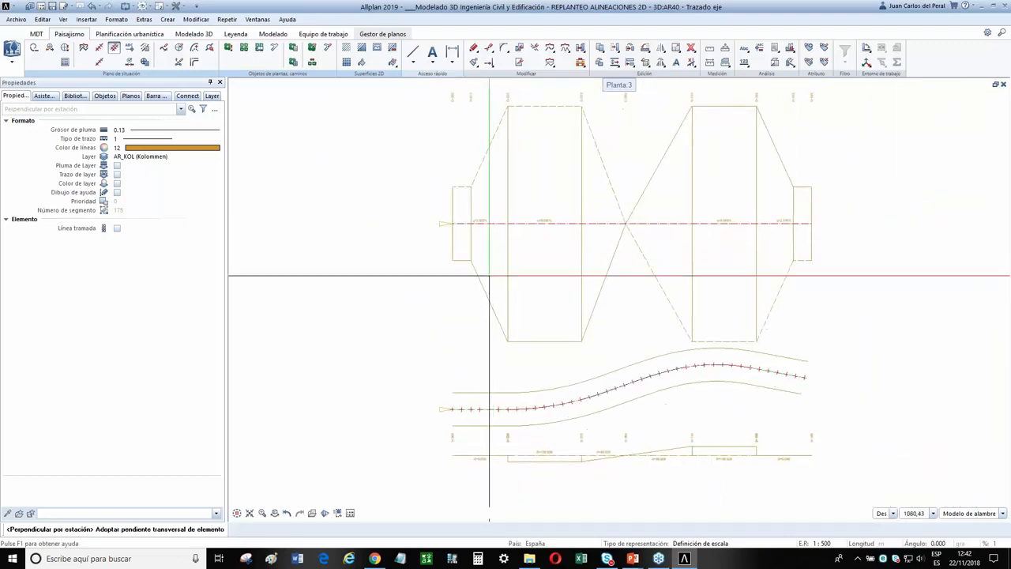
{"action": "left_click", "coordinate": [482, 286]}
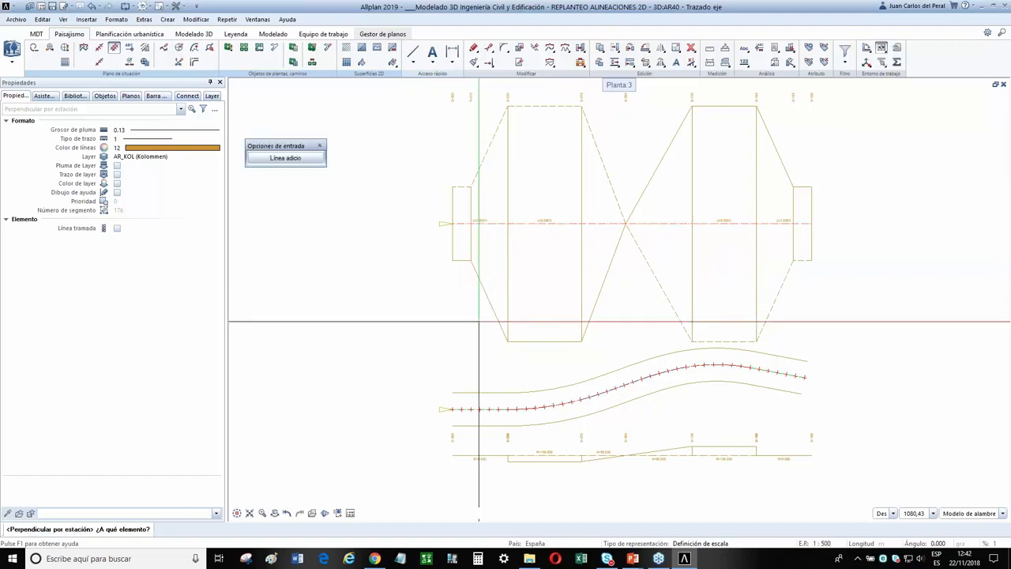
{"action": "left_click", "coordinate": [479, 427]}
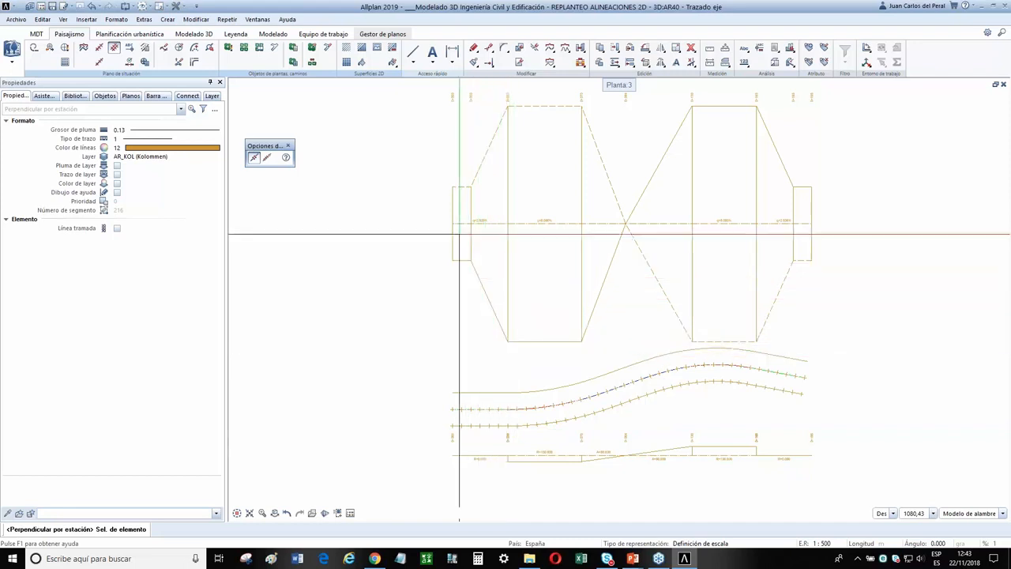
Transfer the alignment's stations perpendicularly onto the upper parallel edge with the torsion legend's upper dashed slope line, and show the southwest isometric view
{"action": "scroll", "coordinate": [481, 225], "scroll_direction": "up", "scroll_amount": 1}
{"action": "scroll", "coordinate": [481, 225], "scroll_direction": "up", "scroll_amount": 3}
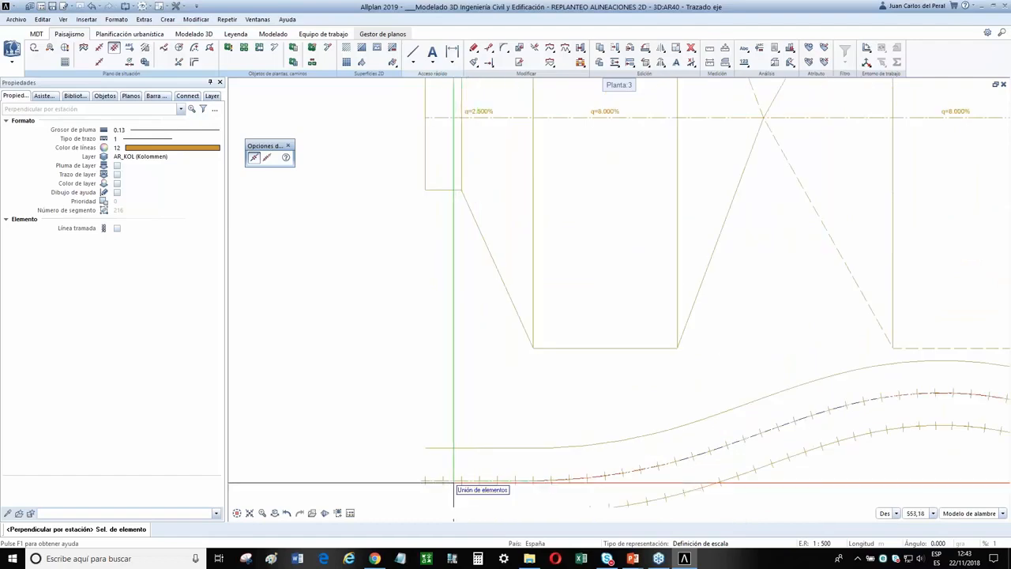
{"action": "left_click", "coordinate": [453, 481]}
{"action": "scroll", "coordinate": [471, 380], "scroll_direction": "down", "scroll_amount": 1}
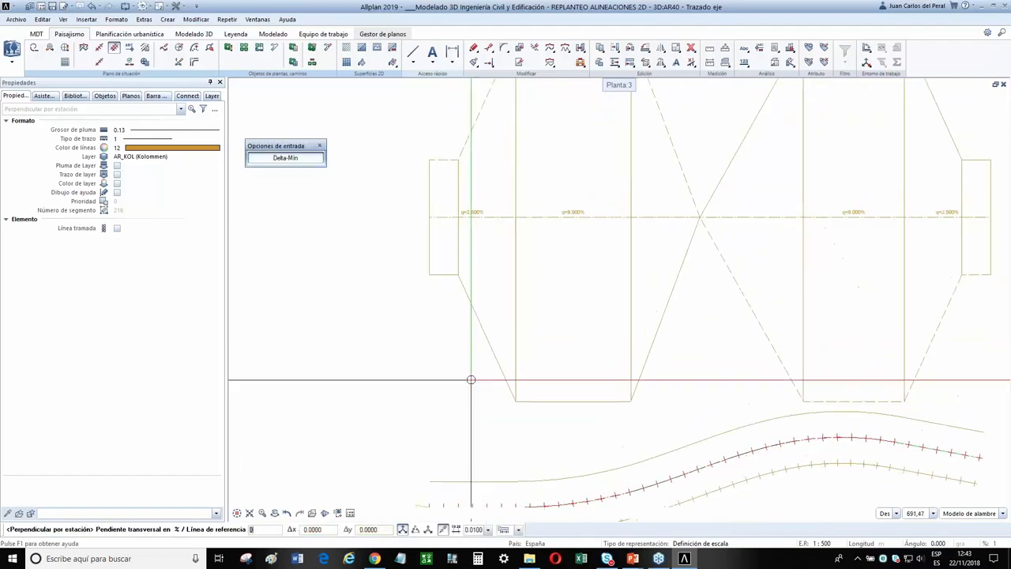
{"action": "left_click", "coordinate": [499, 215]}
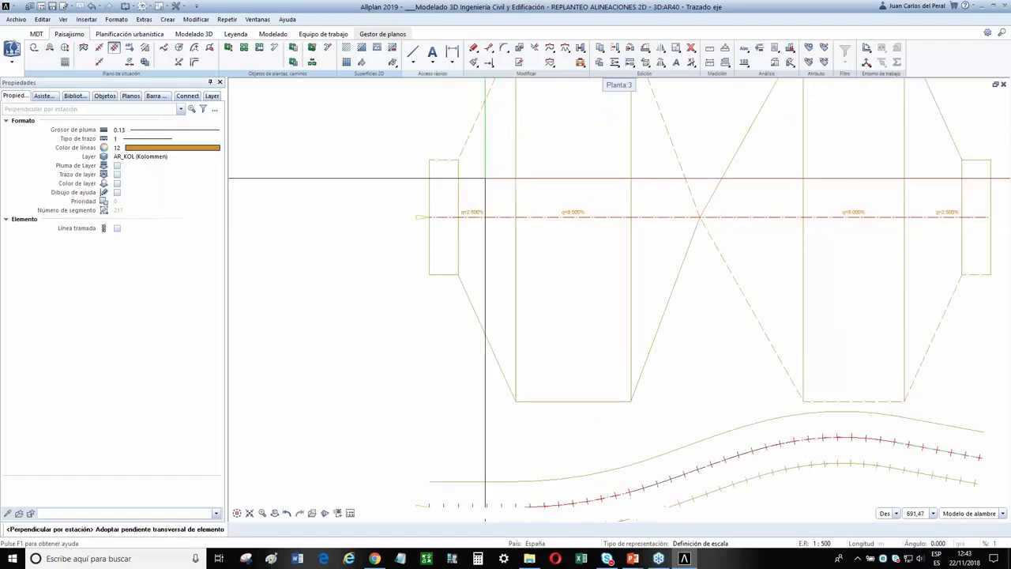
{"action": "scroll", "coordinate": [472, 146], "scroll_direction": "down", "scroll_amount": 1}
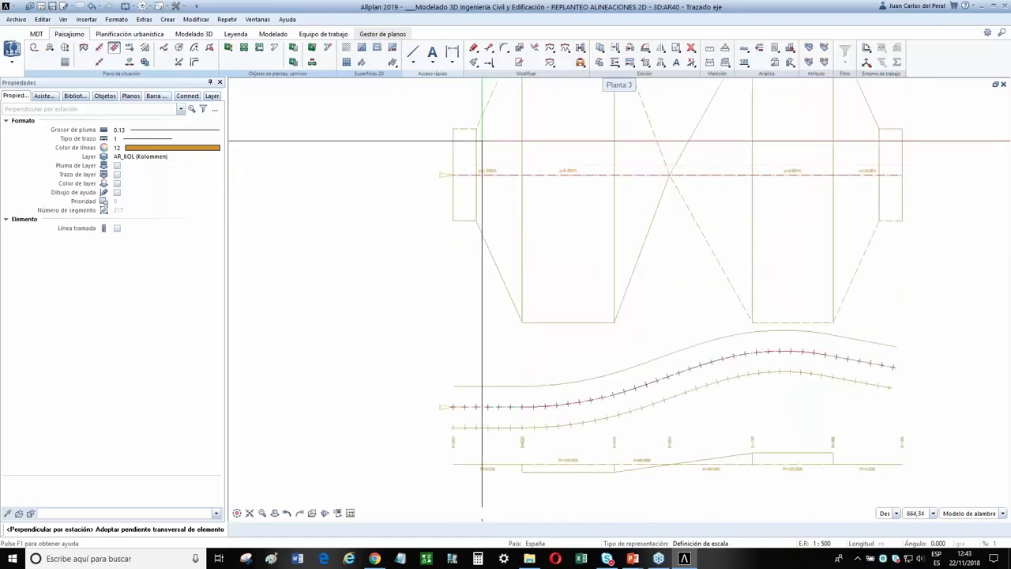
{"action": "left_click", "coordinate": [481, 119]}
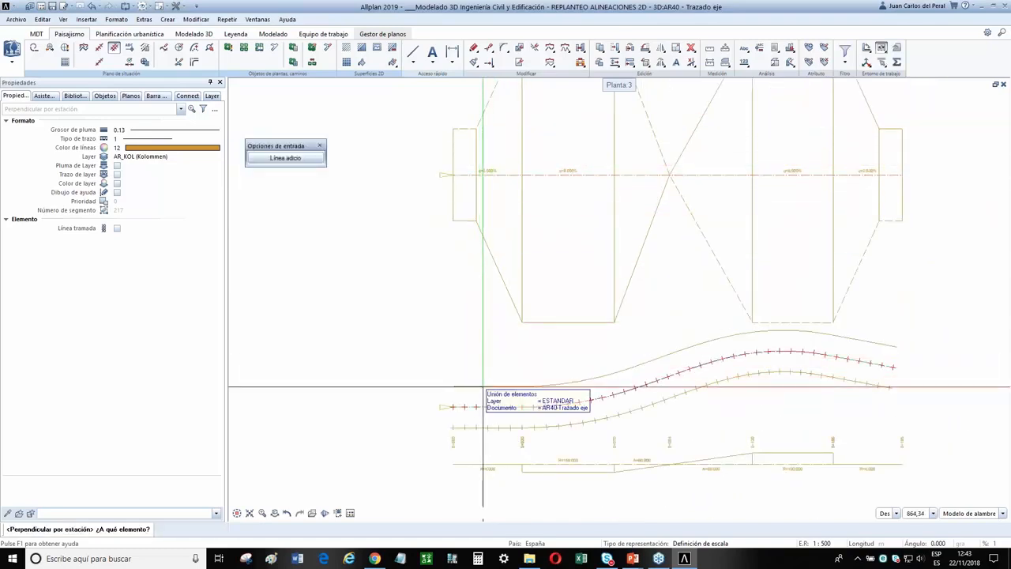
{"action": "scroll", "coordinate": [505, 416], "scroll_direction": "down", "scroll_amount": 1}
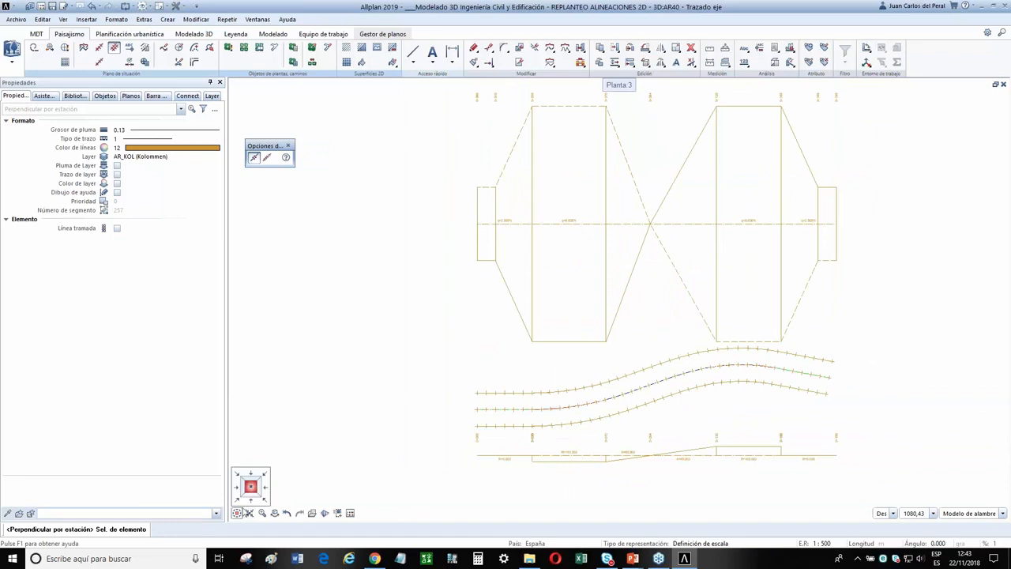
{"action": "left_click", "coordinate": [237, 502]}
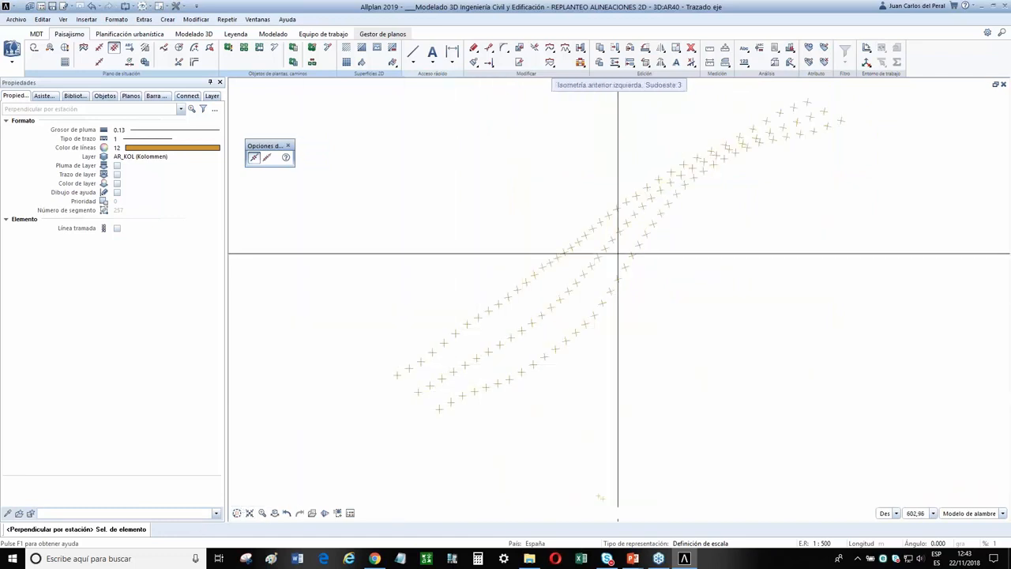
Return to the plan view and open drawing file 50, Trazado eje, of Canalización elevada
{"action": "scroll", "coordinate": [600, 299], "scroll_direction": "down", "scroll_amount": 2}
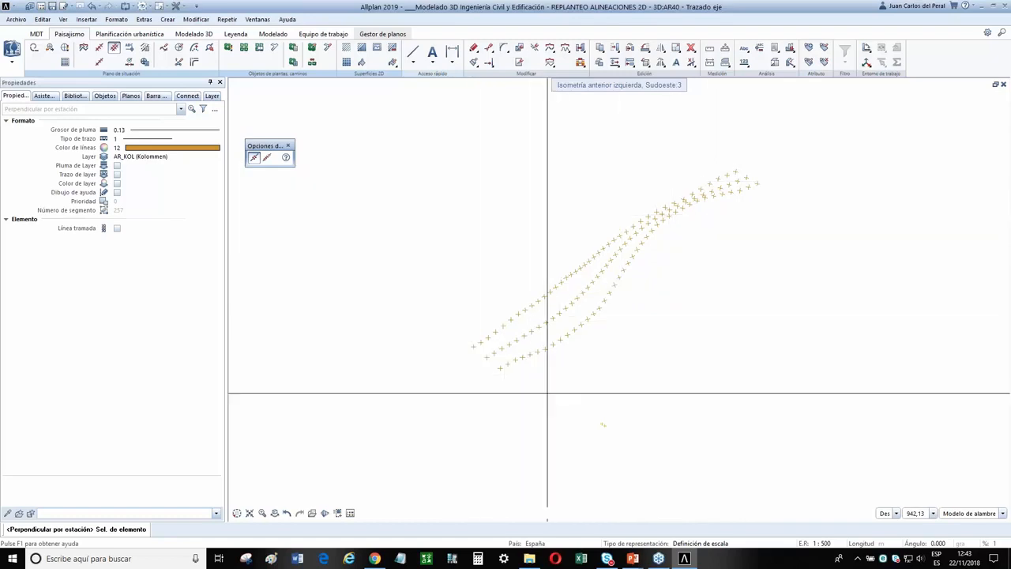
{"action": "middle_click_drag", "start_coordinate": [394, 231], "coordinate": [435, 246]}
{"action": "middle_click_drag", "start_coordinate": [504, 241], "coordinate": [506, 251]}
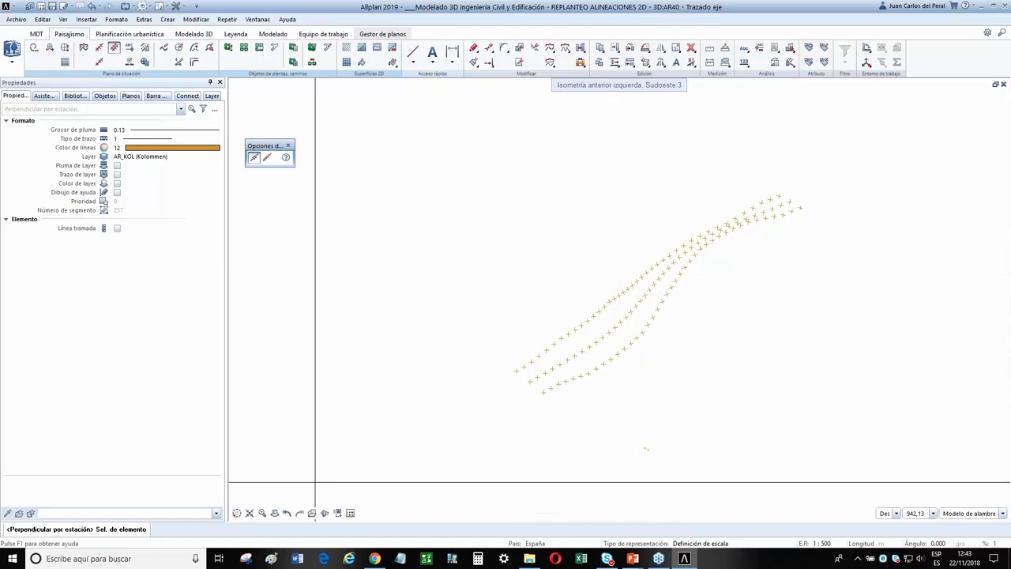
{"action": "left_click", "coordinate": [258, 489]}
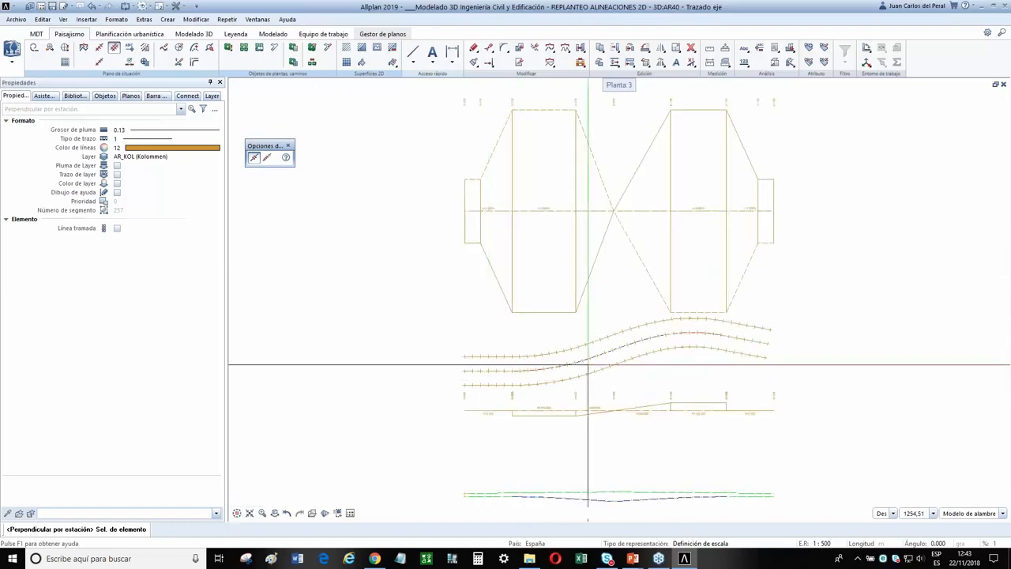
{"action": "scroll", "coordinate": [735, 351], "scroll_direction": "down", "scroll_amount": 4}
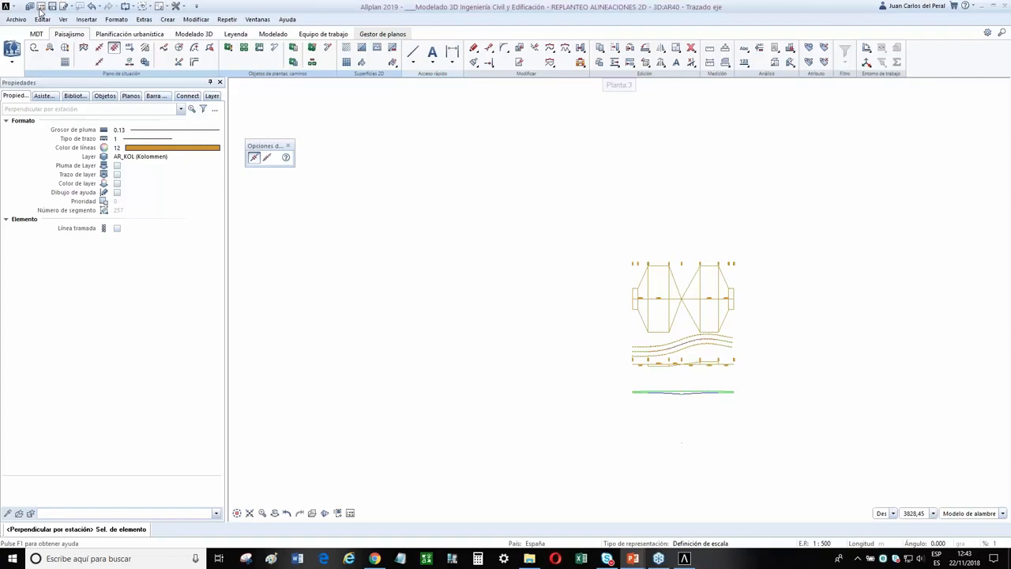
{"action": "left_click", "coordinate": [39, 10]}
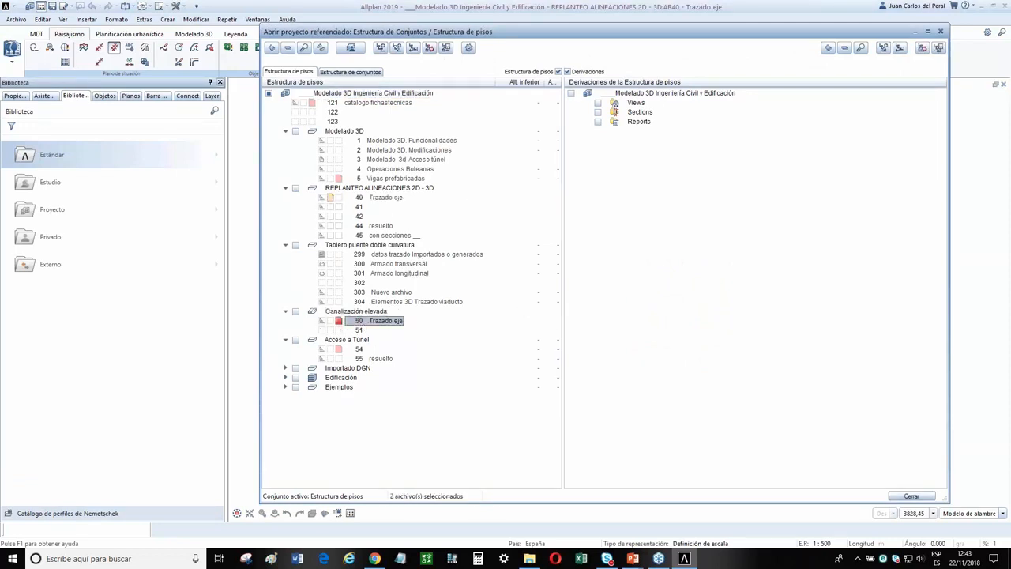
{"action": "double_click", "coordinate": [379, 321]}
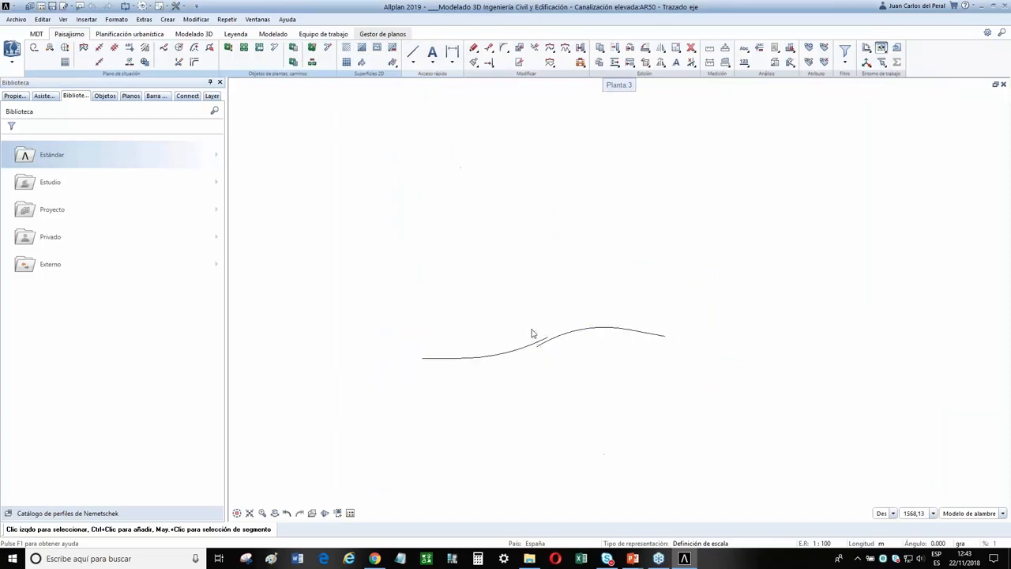
Connect the two facing arcs of the horizontal alignment with a clothoid
{"action": "left_click", "coordinate": [34, 49]}
{"action": "left_click", "coordinate": [514, 310]}
{"action": "scroll", "coordinate": [517, 219], "scroll_direction": "down", "scroll_amount": 2}
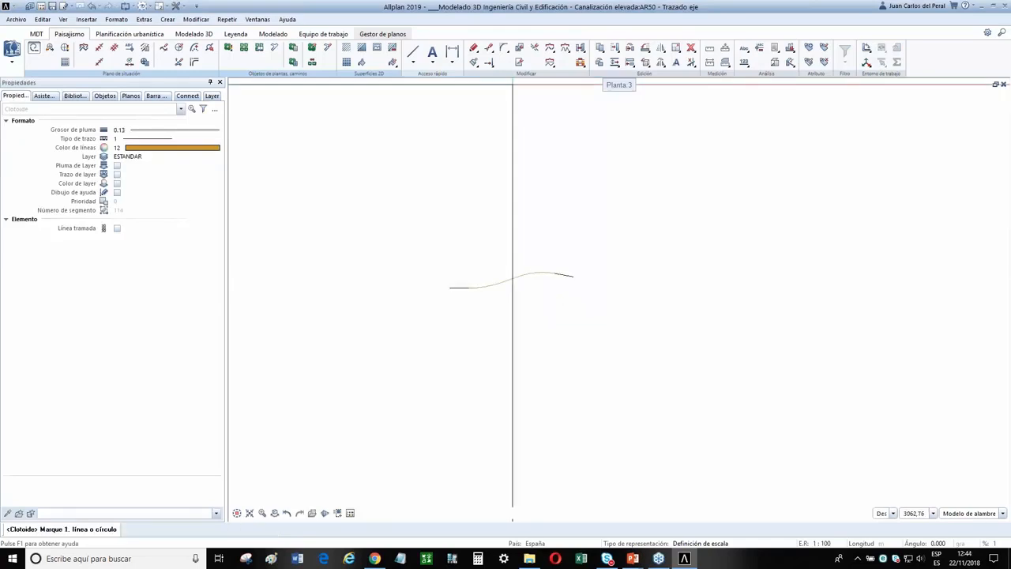
Create a composite element from all segments of the alignment, using its initial straight line as the reference element
{"action": "left_click", "coordinate": [564, 47]}
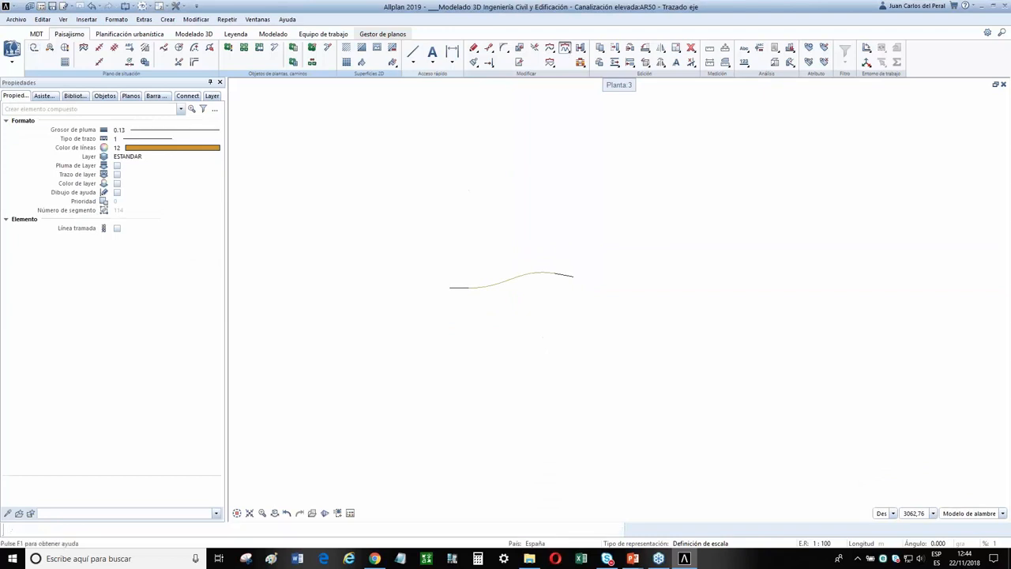
{"action": "scroll", "coordinate": [461, 285], "scroll_direction": "up", "scroll_amount": 4}
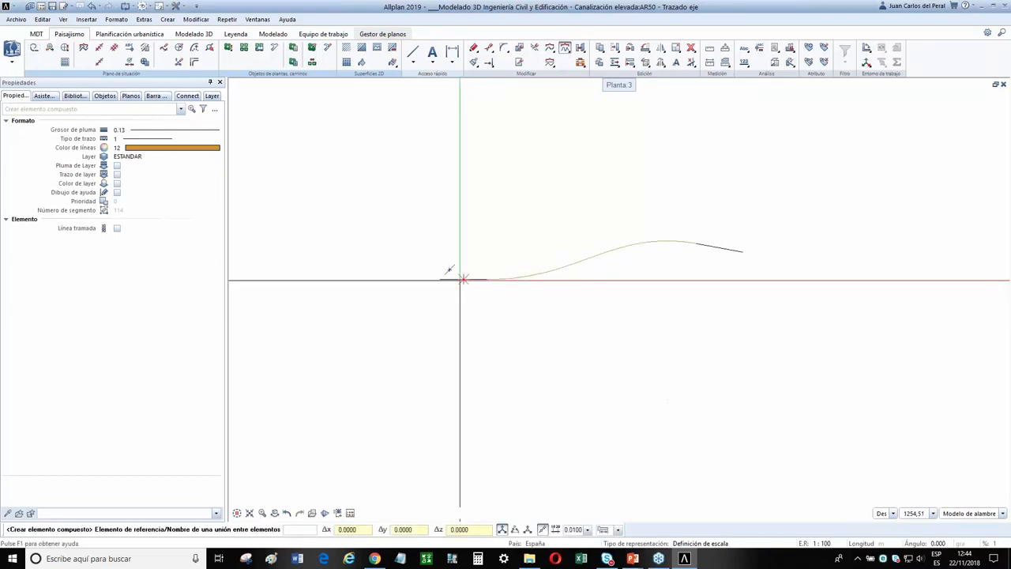
{"action": "left_click", "coordinate": [460, 280]}
{"action": "left_click_drag", "start_coordinate": [480, 309], "coordinate": [763, 177]}
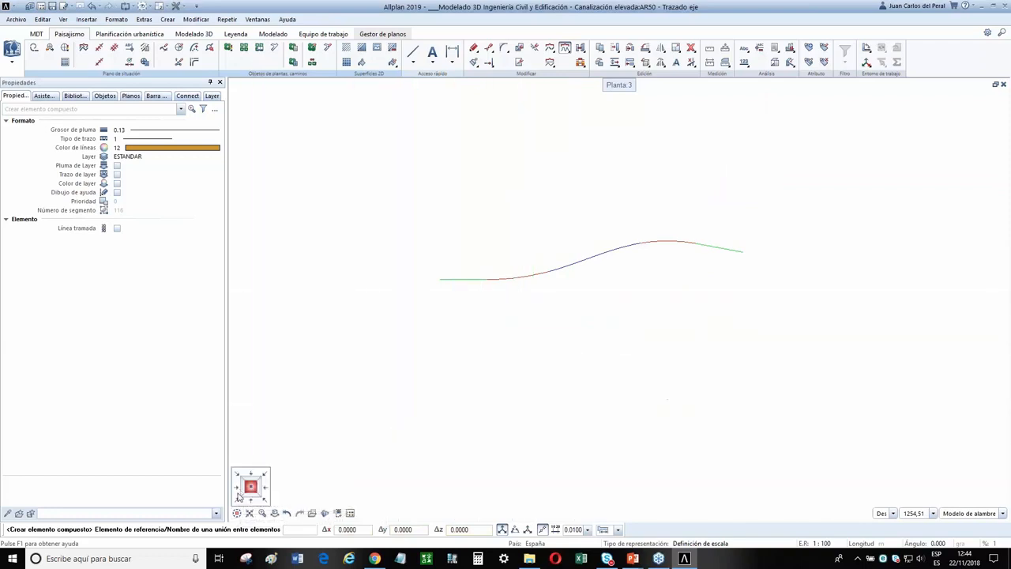
{"action": "left_click", "coordinate": [237, 489]}
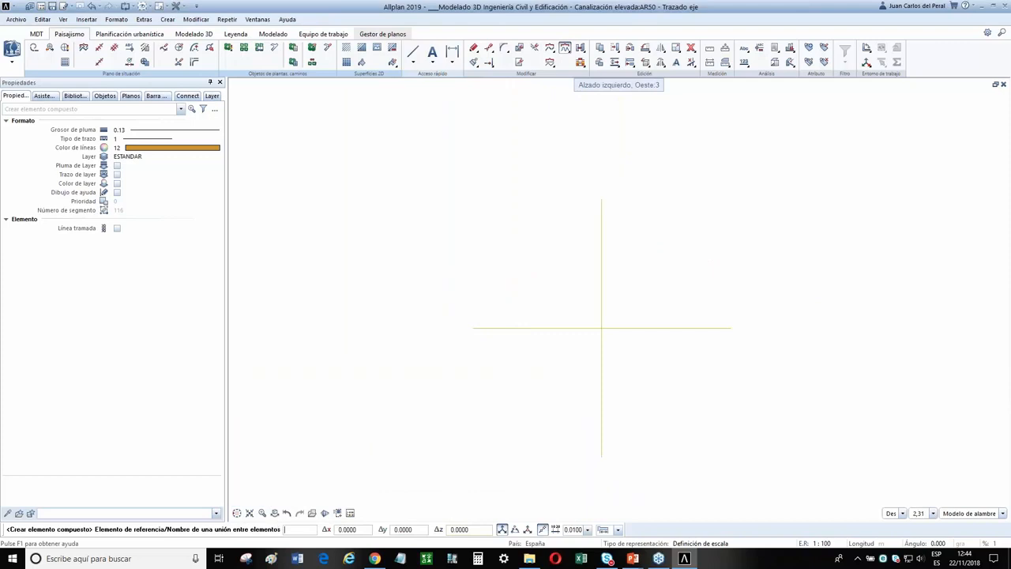
{"action": "scroll", "coordinate": [432, 221], "scroll_direction": "down", "scroll_amount": 3}
{"action": "mouse_move", "coordinate": [236, 513]}
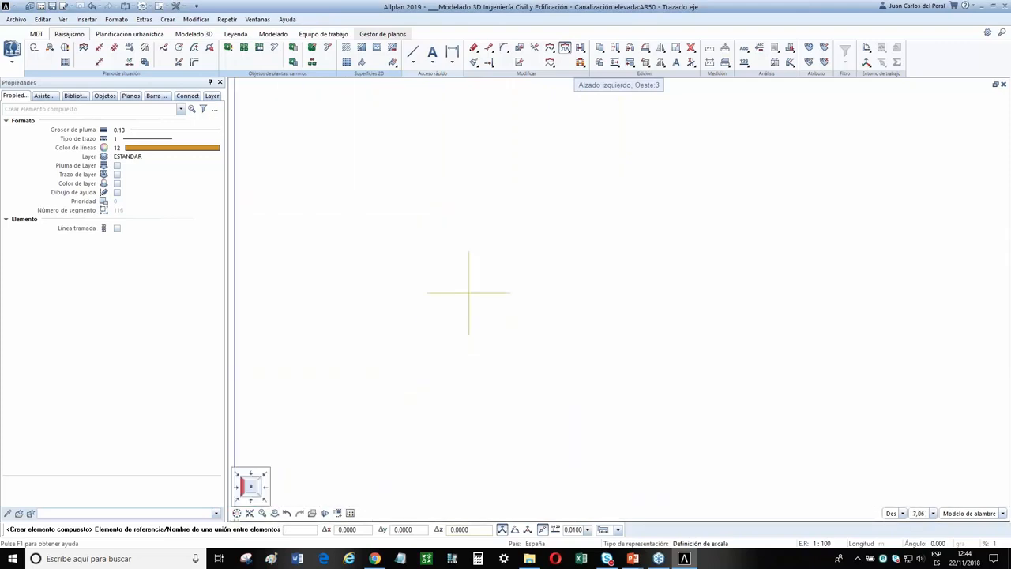
{"action": "left_click", "coordinate": [250, 493]}
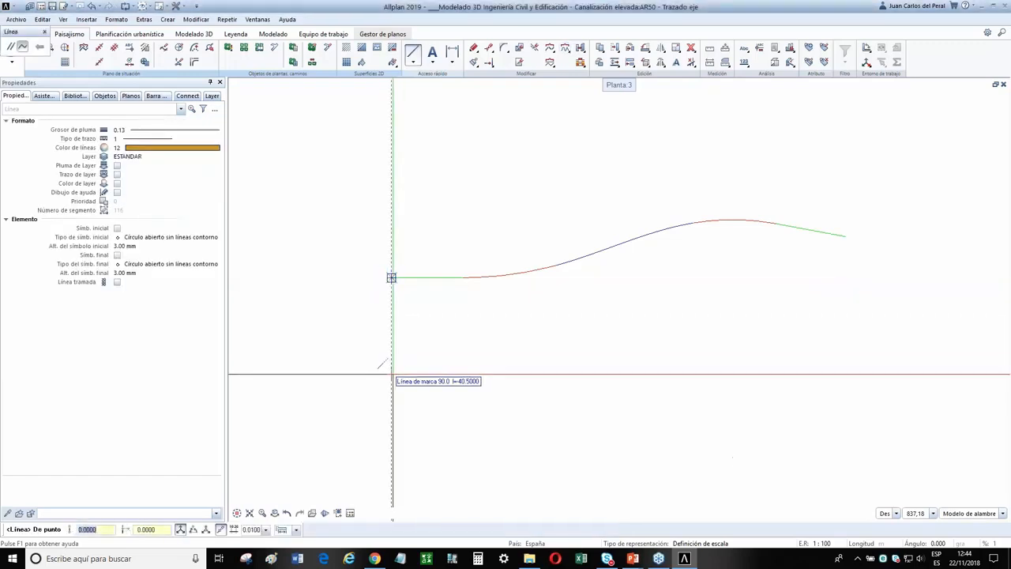
Draw a right-triangle gradient below the alignment, with a horizontal base starting directly under the alignment's start, a vertical side and a sloping line
{"action": "left_click", "coordinate": [392, 372]}
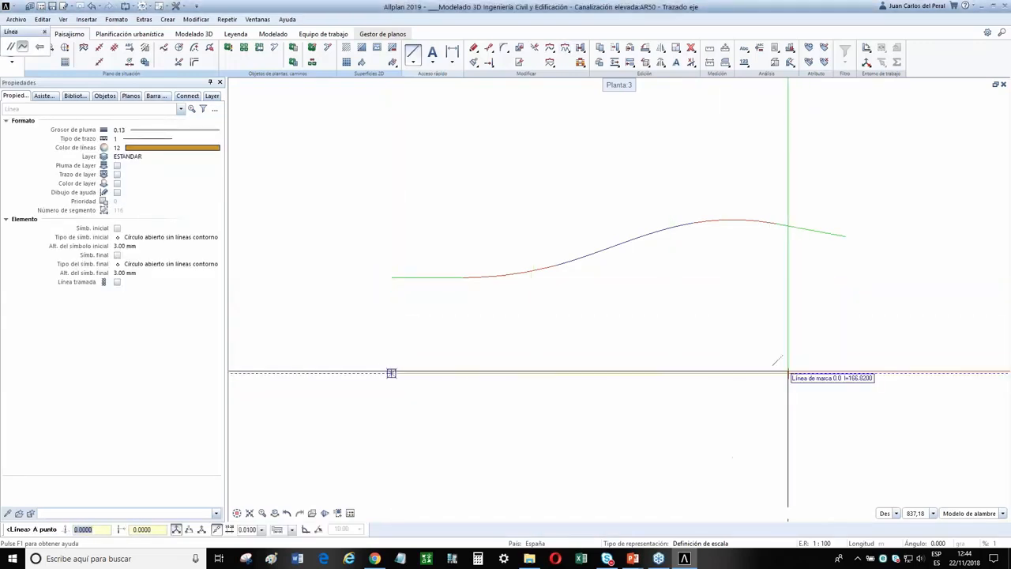
{"action": "left_click", "coordinate": [628, 372]}
{"action": "scroll", "coordinate": [632, 351], "scroll_direction": "up", "scroll_amount": 3}
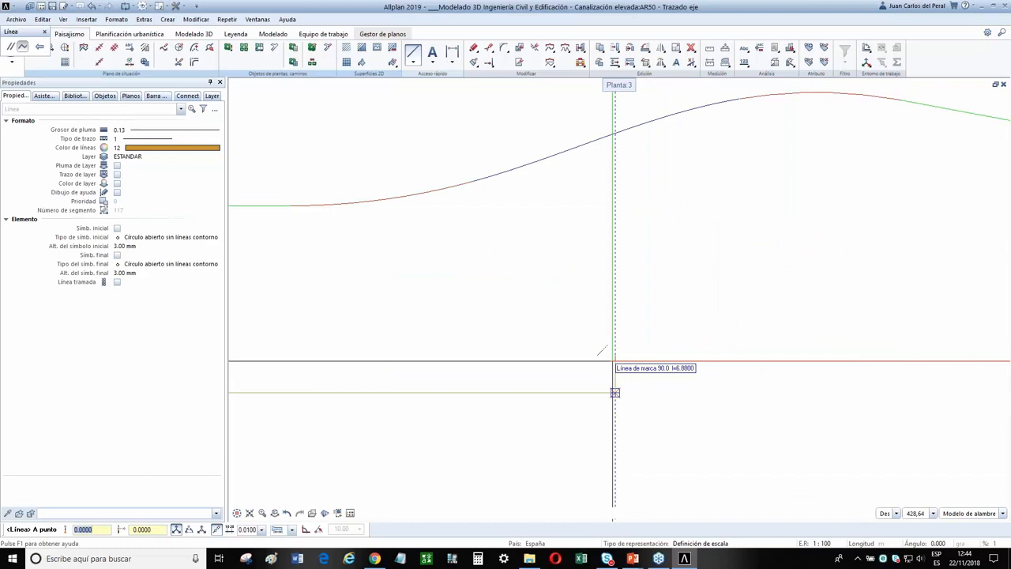
{"action": "scroll", "coordinate": [602, 350], "scroll_direction": "down", "scroll_amount": 3}
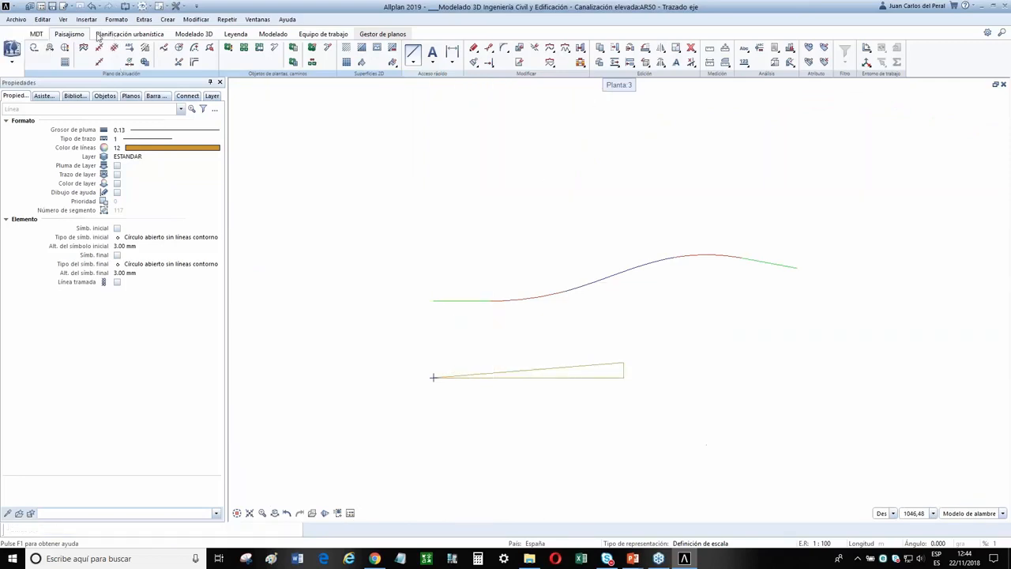
Start a 3D curve from axis and gradient with the composite alignment as its axis
{"action": "left_click", "coordinate": [115, 34]}
{"action": "left_click", "coordinate": [192, 36]}
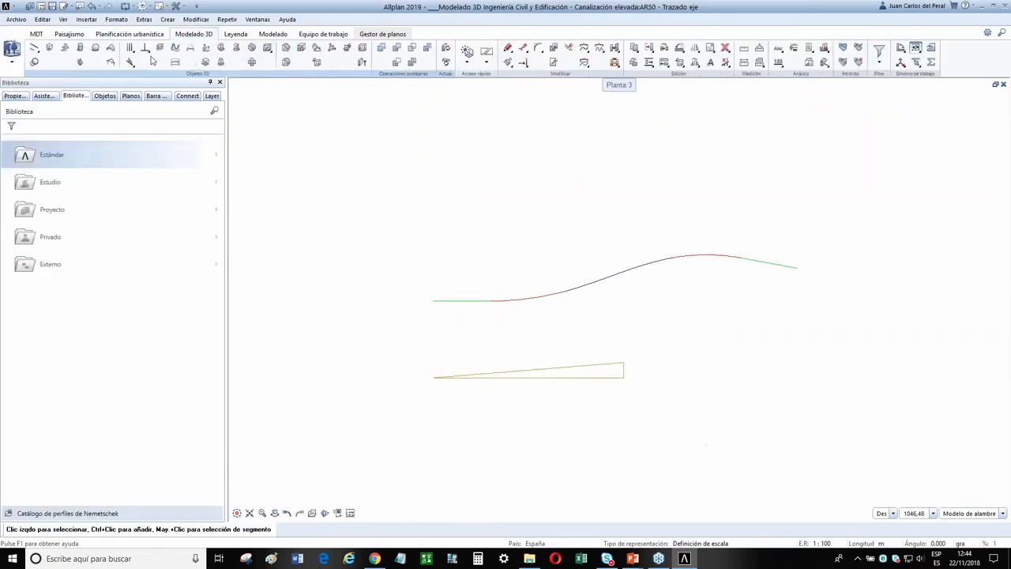
{"action": "left_click", "coordinate": [463, 300]}
{"action": "scroll", "coordinate": [542, 356], "scroll_direction": "up", "scroll_amount": 2}
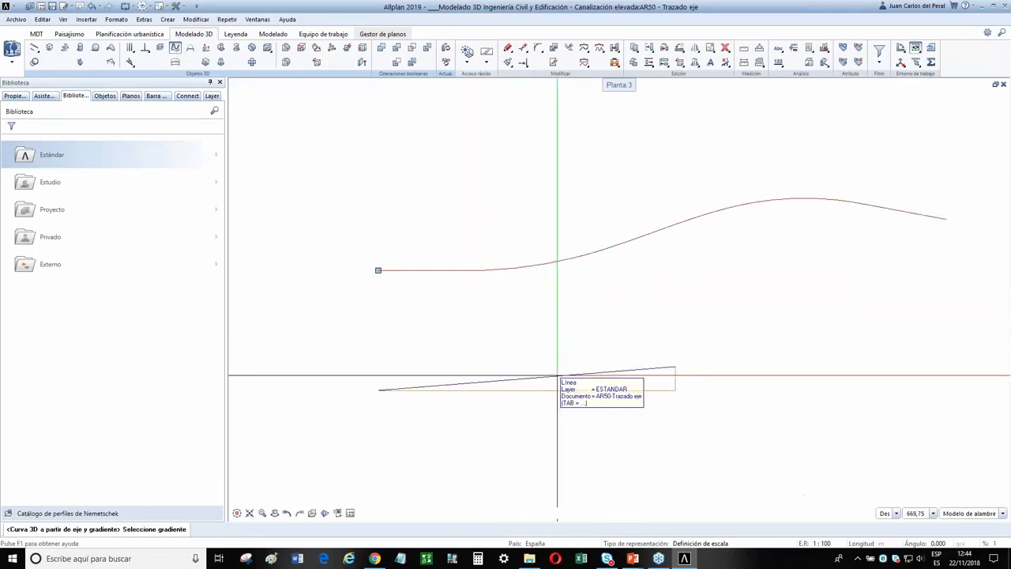
{"action": "left_click", "coordinate": [556, 376]}
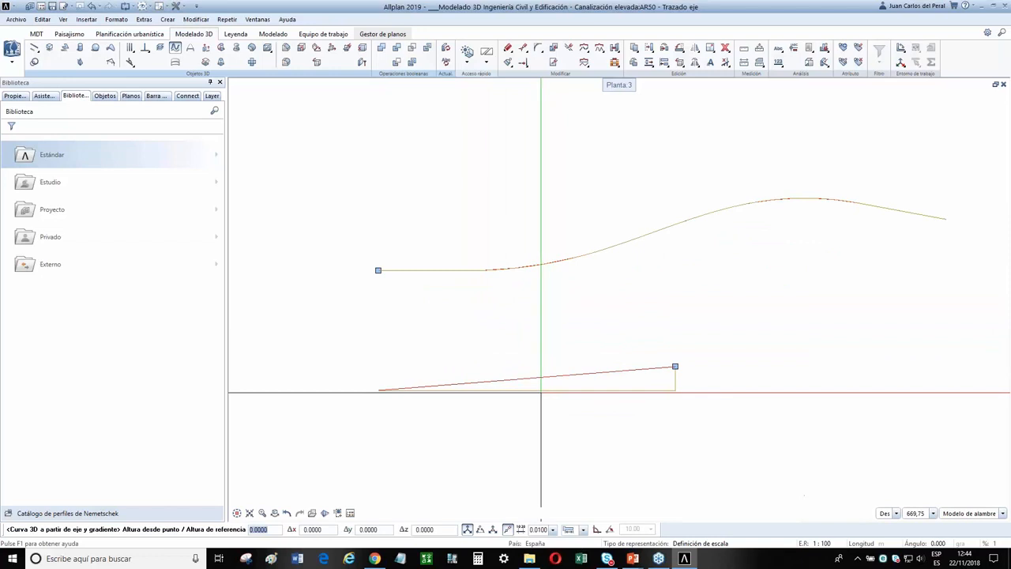
{"action": "scroll", "coordinate": [542, 393], "scroll_direction": "down", "scroll_amount": 6}
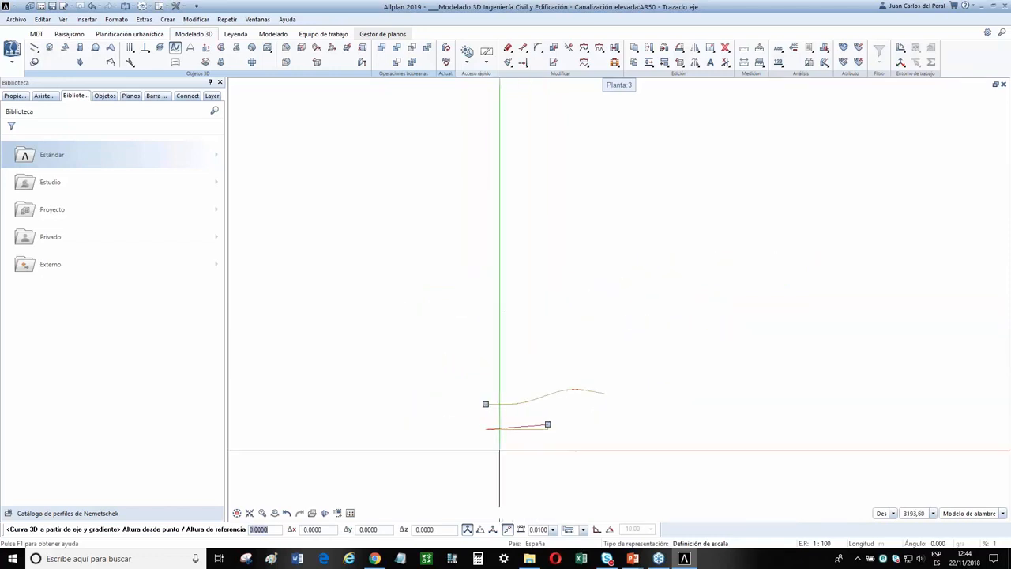
{"action": "key", "text": "Escape"}
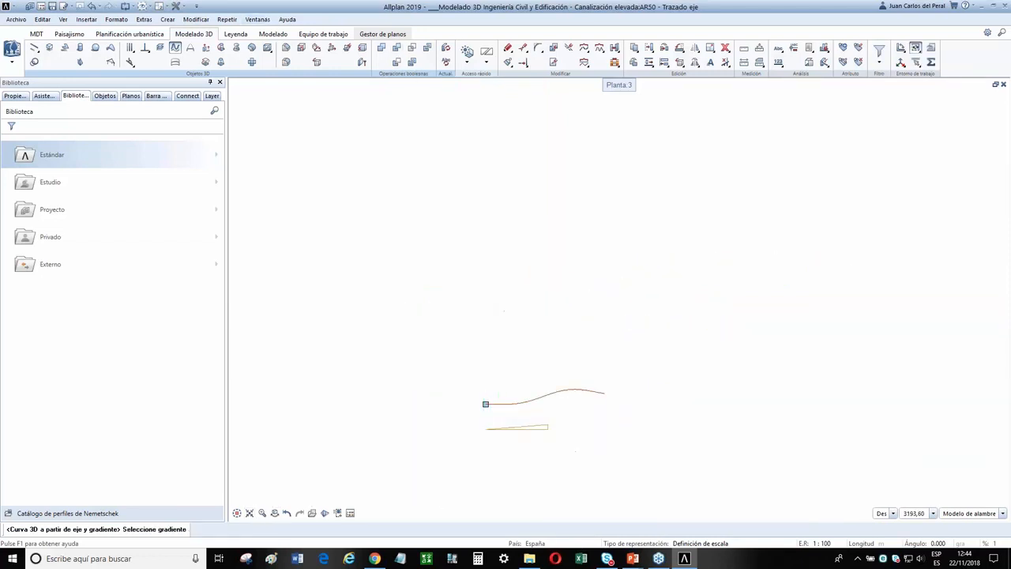
Show several viewports including a front elevation, and generate the 3D curve from the triangle's sloping line with its reference height picked in that elevation
{"action": "double_click", "coordinate": [616, 86]}
{"action": "scroll", "coordinate": [401, 221], "scroll_direction": "up", "scroll_amount": 1}
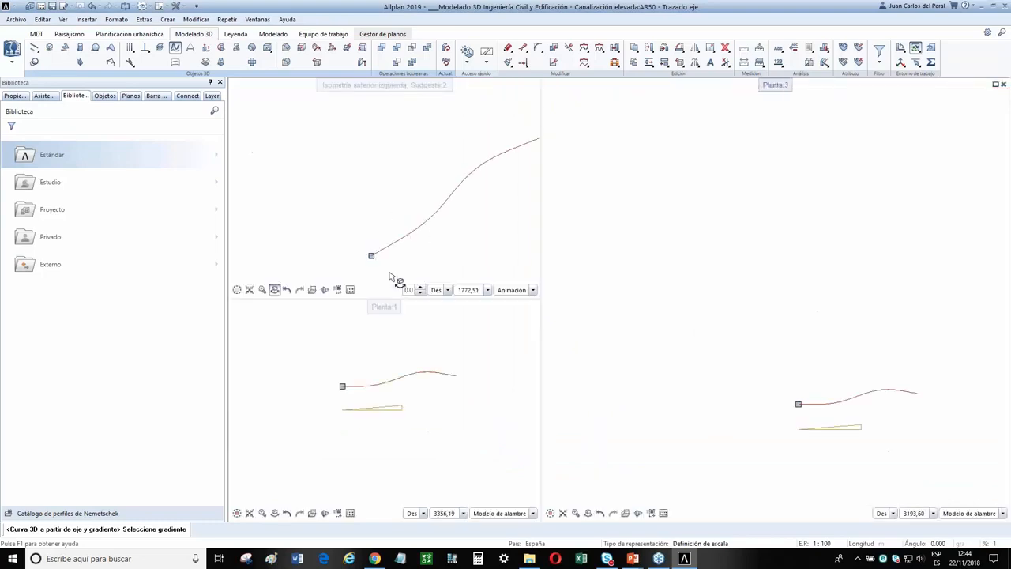
{"action": "left_click", "coordinate": [252, 503]}
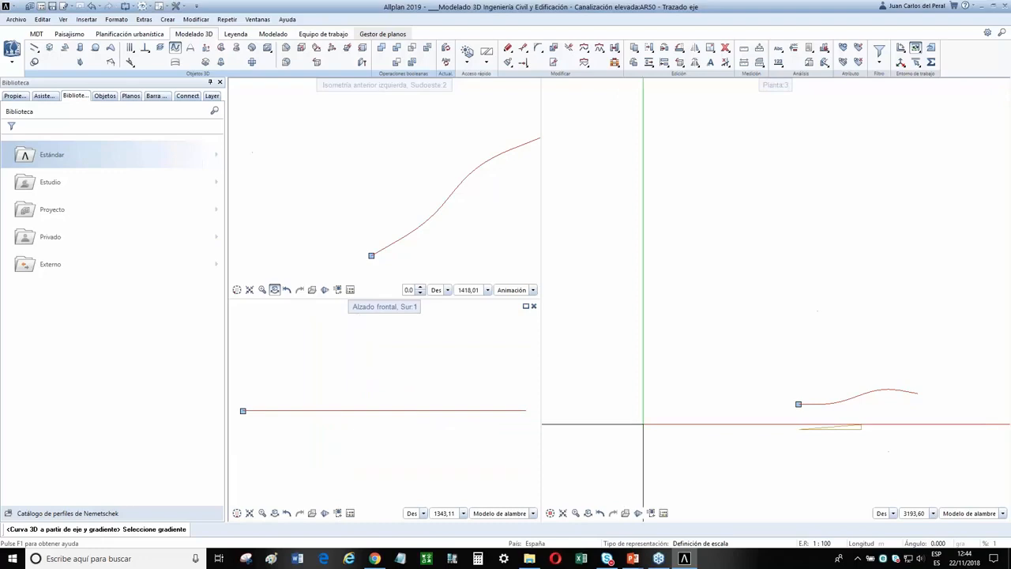
{"action": "scroll", "coordinate": [558, 372], "scroll_direction": "down", "scroll_amount": 2}
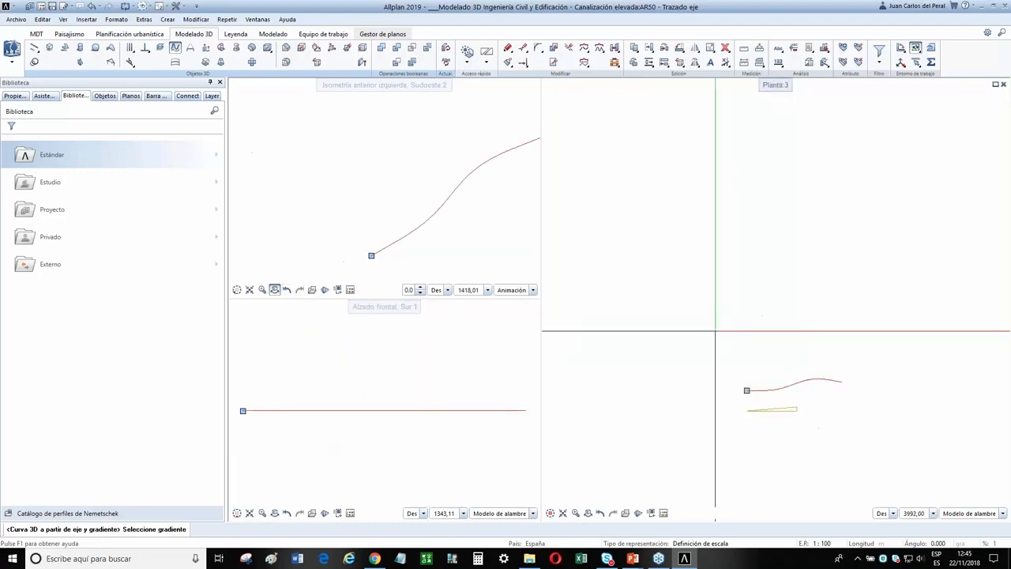
{"action": "scroll", "coordinate": [795, 411], "scroll_direction": "up", "scroll_amount": 5}
{"action": "scroll", "coordinate": [855, 419], "scroll_direction": "up", "scroll_amount": 1}
{"action": "left_click", "coordinate": [857, 424]}
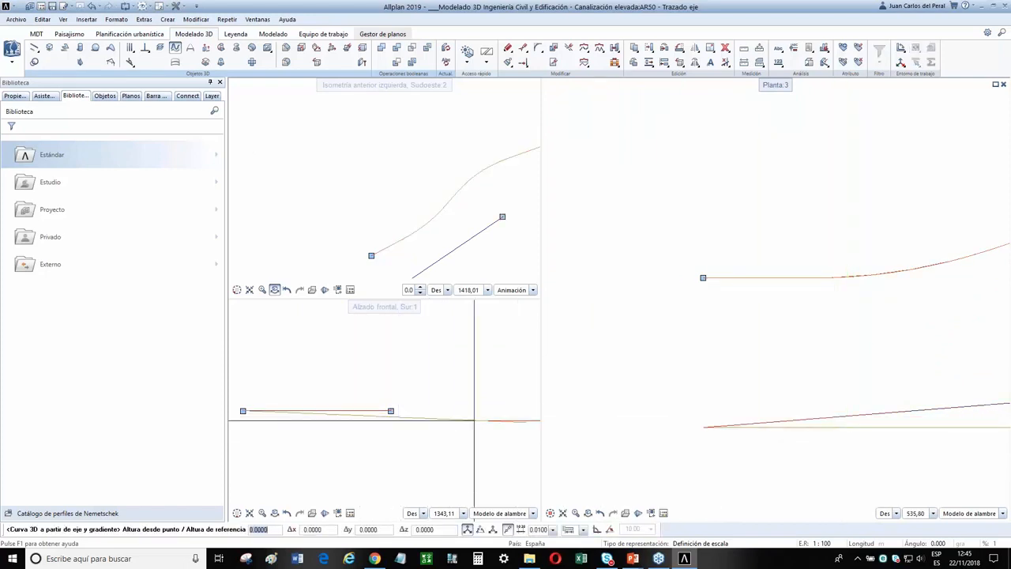
{"action": "left_click", "coordinate": [474, 420]}
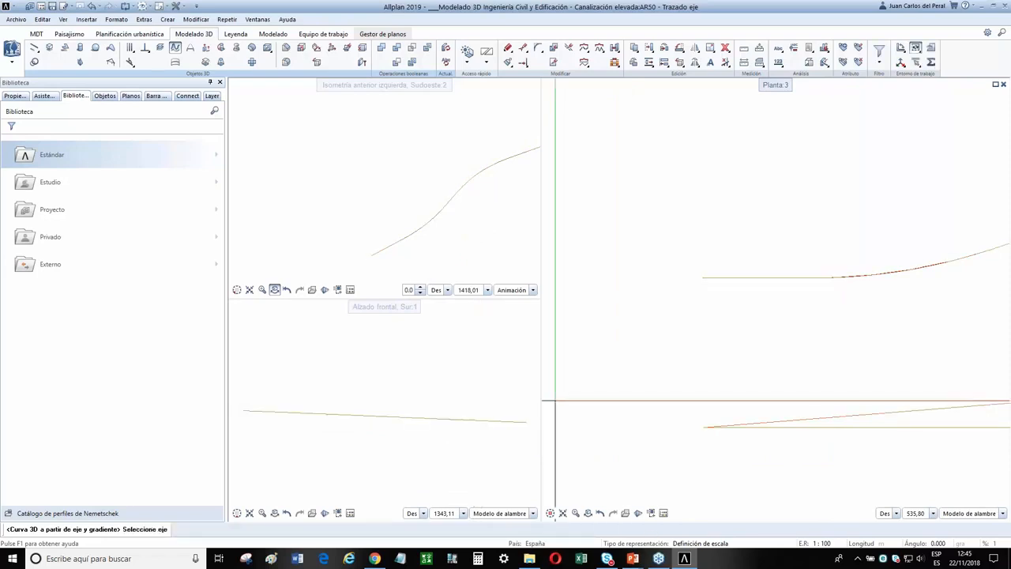
Select the 3D curve in the front elevation to check its points, and examine its shape in the west elevation
{"action": "left_click", "coordinate": [293, 412]}
{"action": "left_click", "coordinate": [542, 320]}
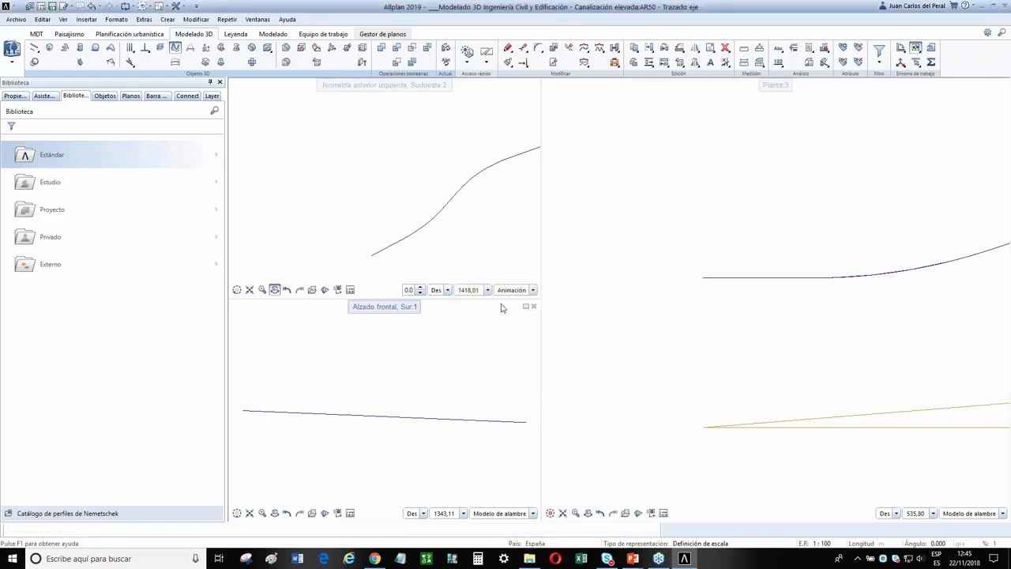
{"action": "left_click", "coordinate": [378, 425]}
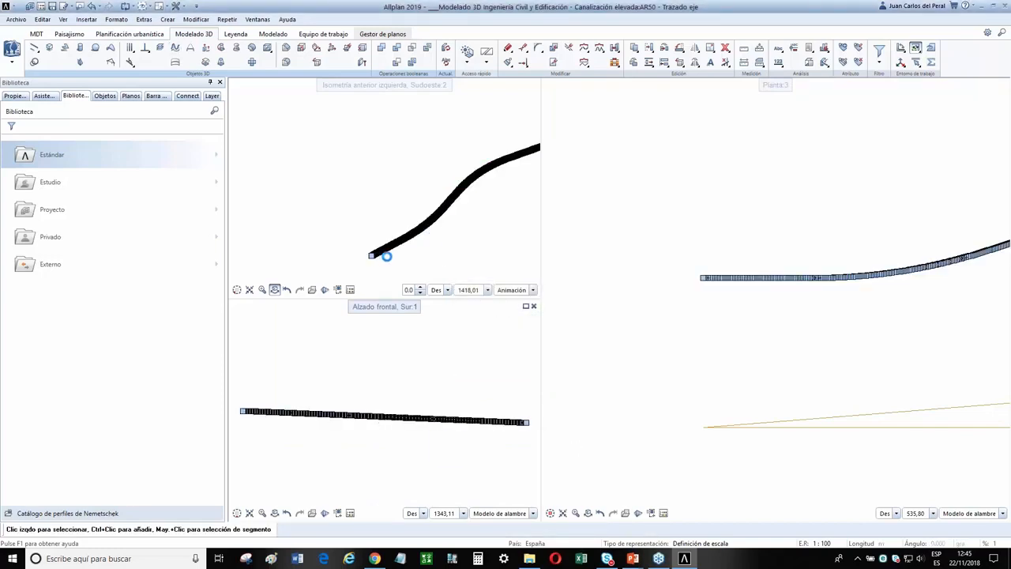
{"action": "scroll", "coordinate": [782, 350], "scroll_direction": "down", "scroll_amount": 3}
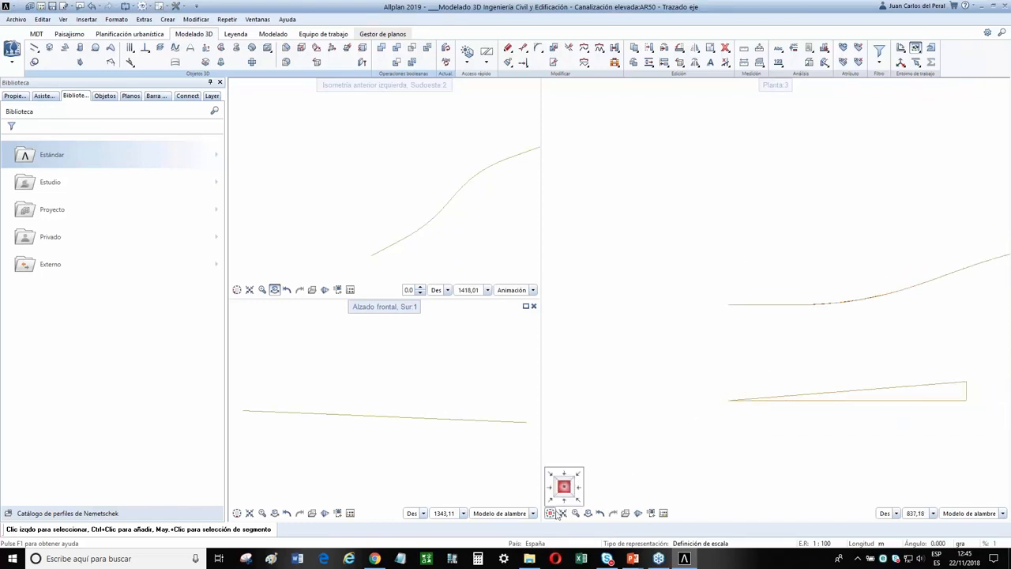
{"action": "left_click", "coordinate": [553, 492]}
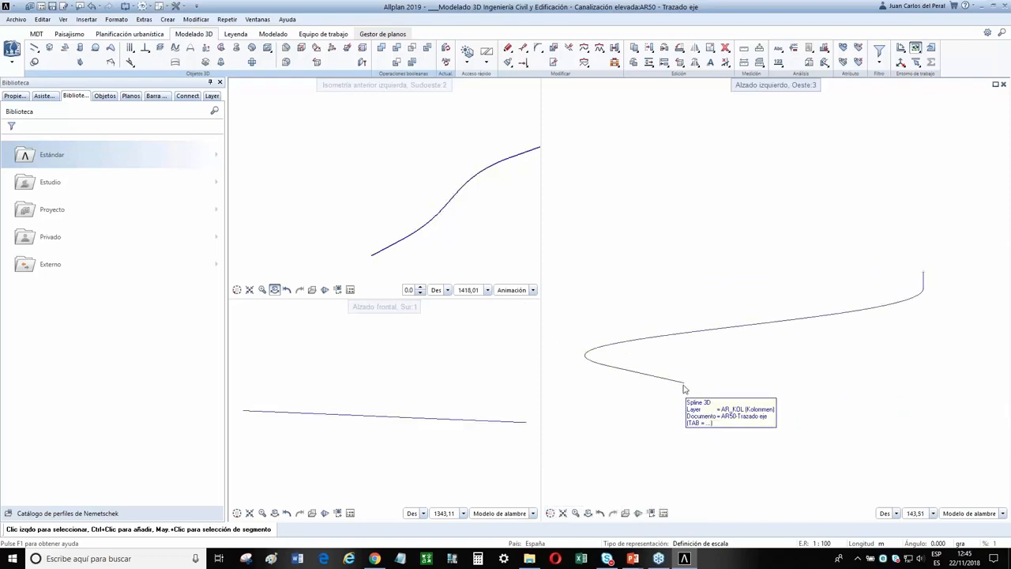
{"action": "scroll", "coordinate": [915, 273], "scroll_direction": "up", "scroll_amount": 5}
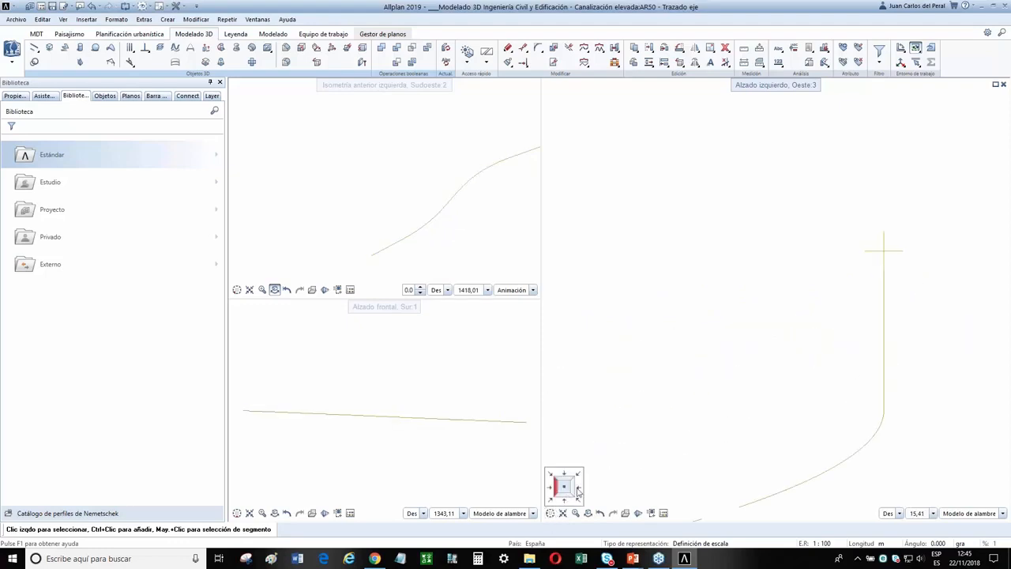
Draw a full 3D circle from 0 to 360 degrees in the east elevation, radius about 0.51 m, centred on the cross at the curve's upper end
{"action": "left_click", "coordinate": [578, 490]}
{"action": "scroll", "coordinate": [609, 339], "scroll_direction": "up", "scroll_amount": 3}
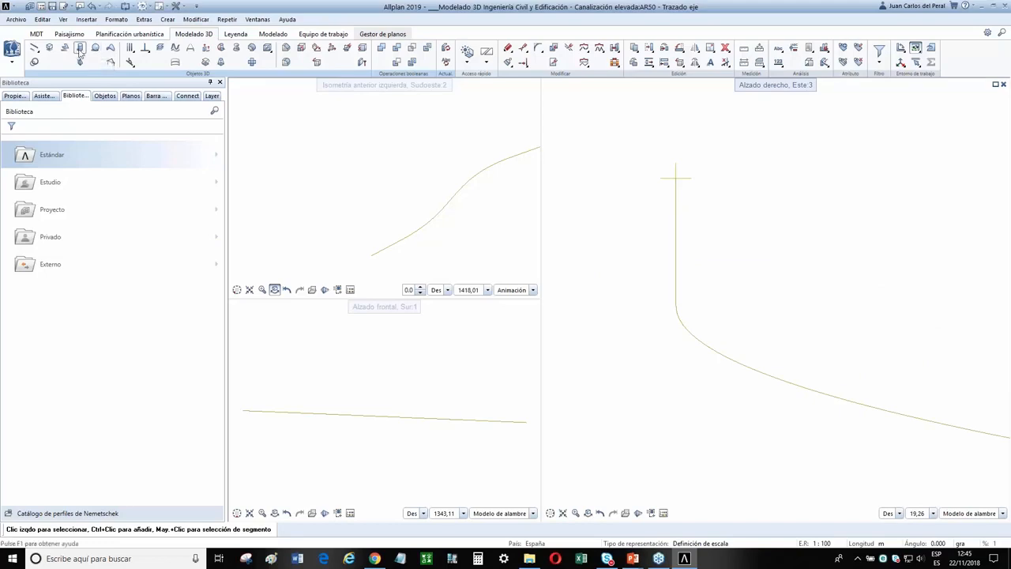
{"action": "left_click", "coordinate": [110, 47]}
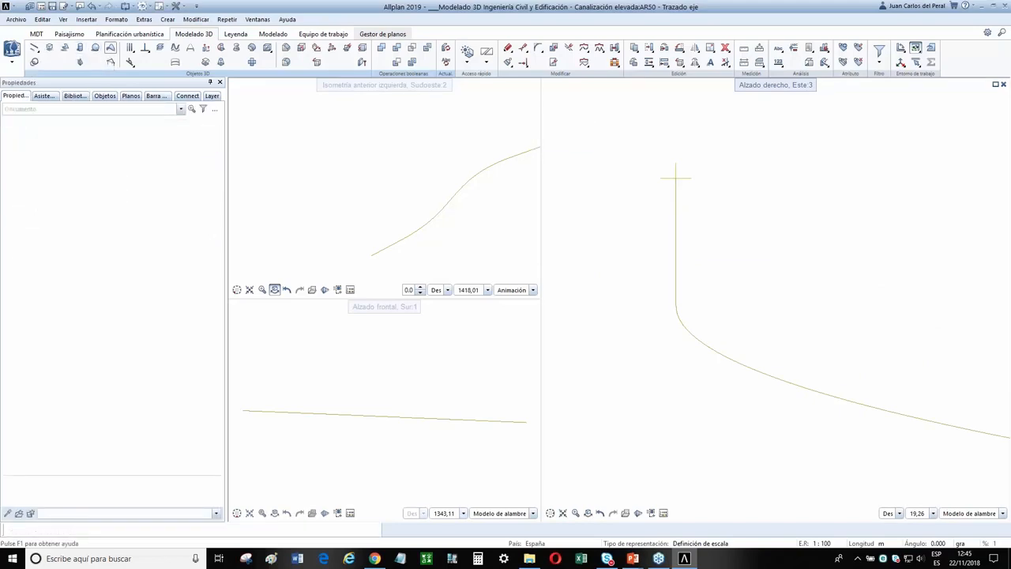
{"action": "left_click", "coordinate": [34, 62]}
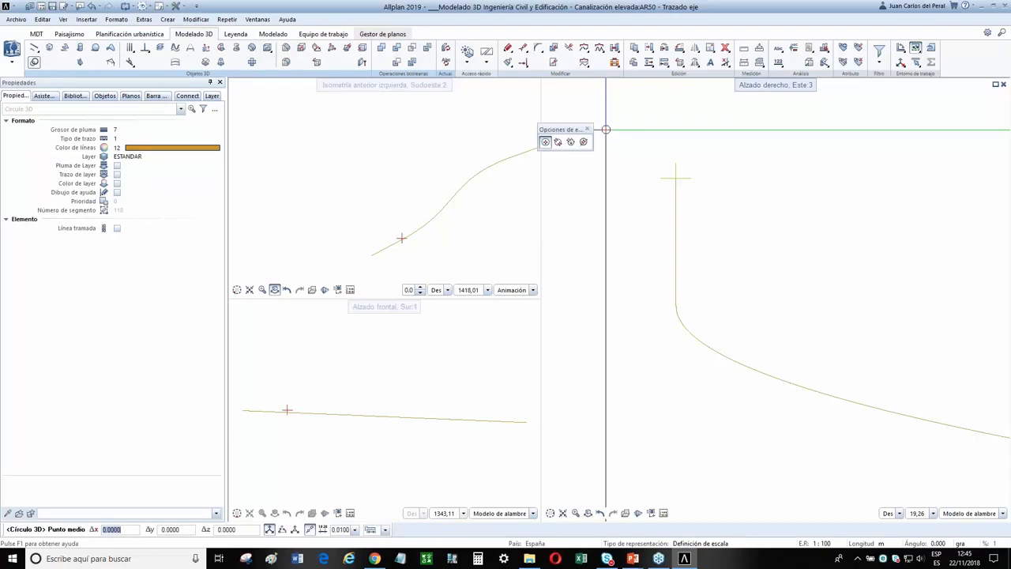
{"action": "scroll", "coordinate": [671, 189], "scroll_direction": "up", "scroll_amount": 3}
{"action": "left_click", "coordinate": [674, 199]}
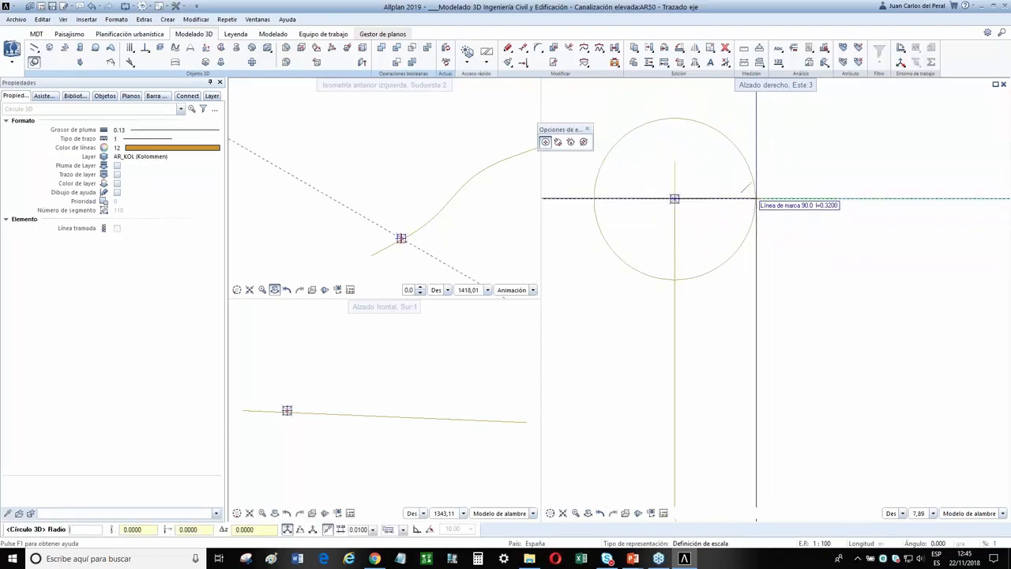
{"action": "left_click", "coordinate": [801, 199]}
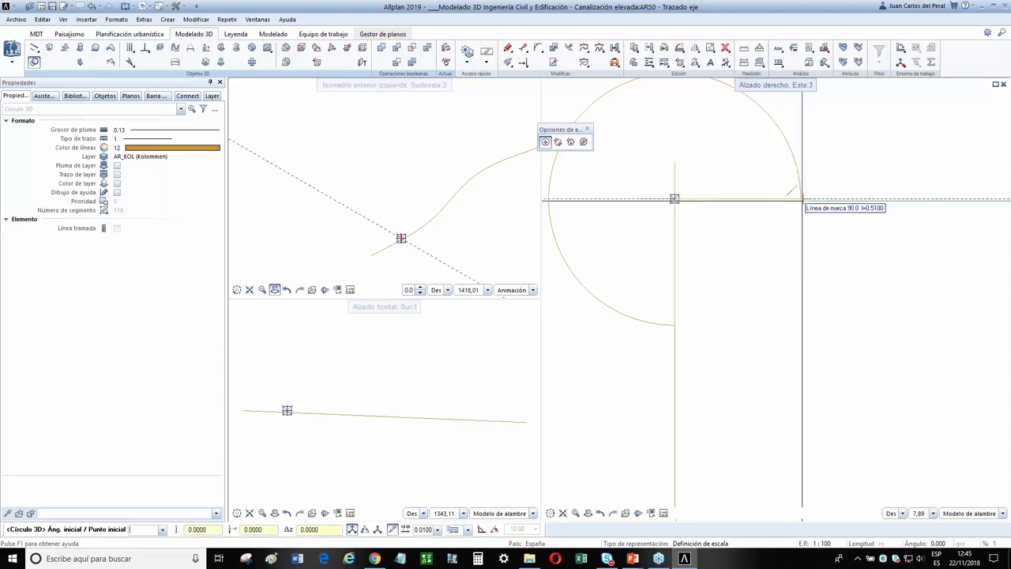
{"action": "type", "text": "0"}
{"action": "key", "text": "Return"}
{"action": "type", "text": "360"}
{"action": "key", "text": "Return"}
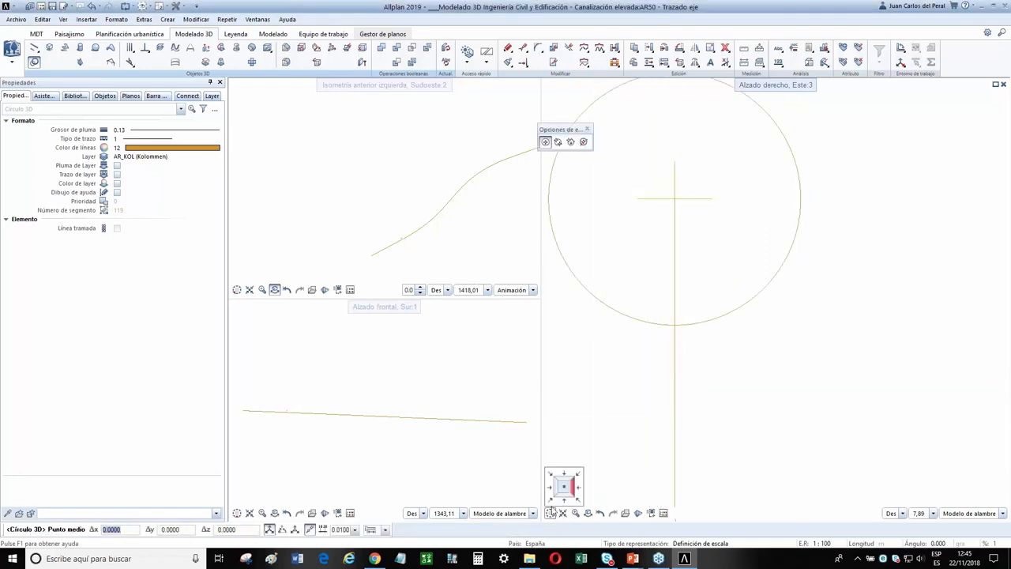
{"action": "left_click", "coordinate": [552, 511]}
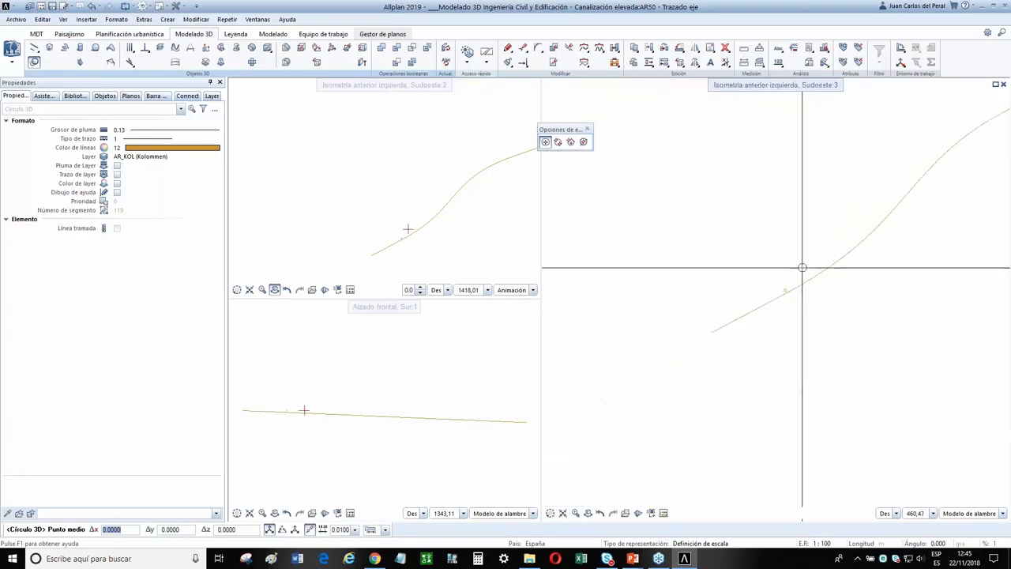
{"action": "key", "text": "Escape"}
Move the 3D circle by its centre onto the start point of the 3D curve in the southwest isometric view
{"action": "scroll", "coordinate": [778, 189], "scroll_direction": "down", "scroll_amount": 5}
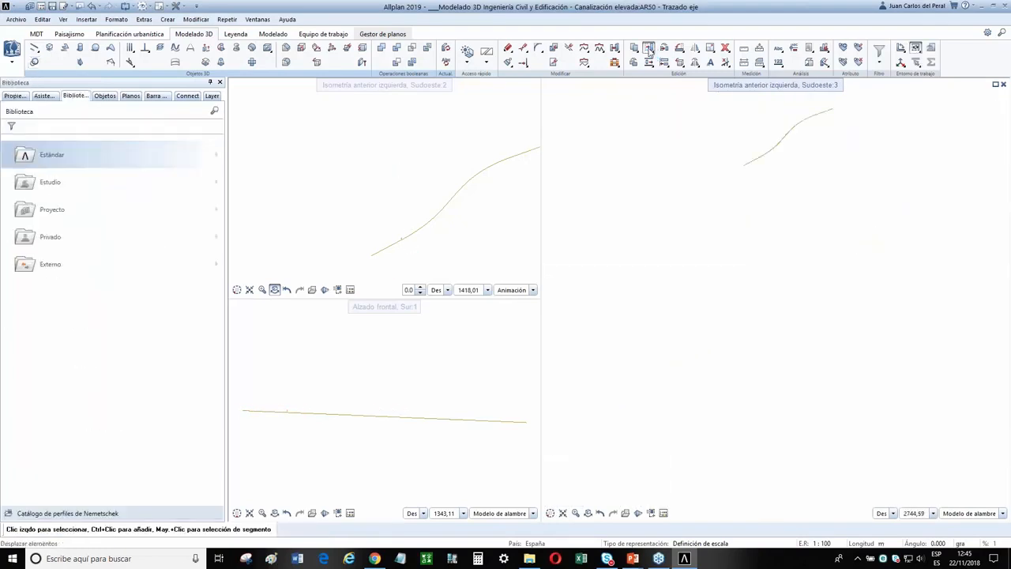
{"action": "left_click", "coordinate": [650, 50]}
{"action": "scroll", "coordinate": [783, 140], "scroll_direction": "up", "scroll_amount": 5}
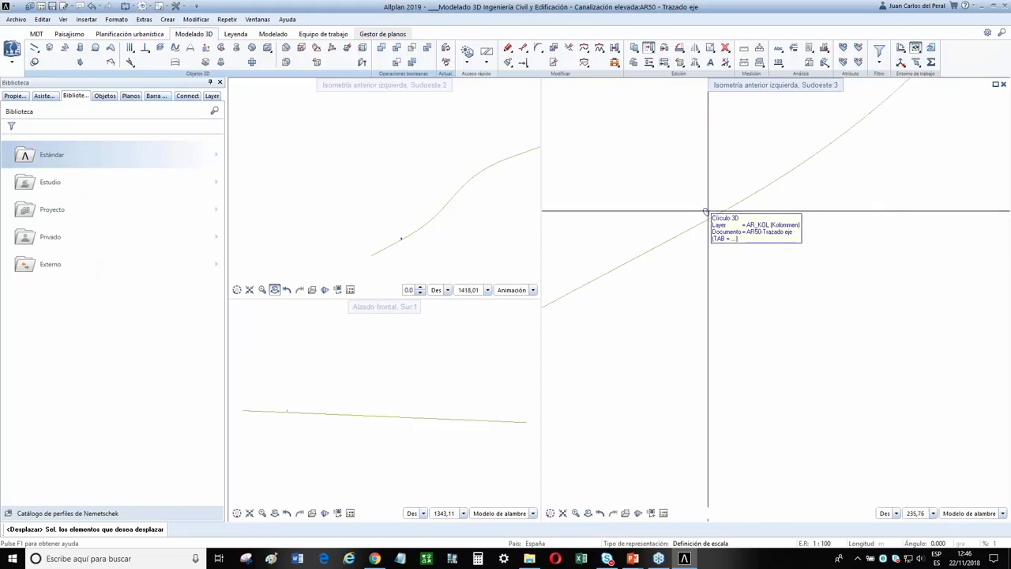
{"action": "left_click", "coordinate": [707, 212]}
{"action": "scroll", "coordinate": [706, 207], "scroll_direction": "up", "scroll_amount": 4}
{"action": "left_click", "coordinate": [705, 200]}
{"action": "middle_click_drag", "start_coordinate": [695, 231], "coordinate": [755, 257]}
{"action": "scroll", "coordinate": [749, 264], "scroll_direction": "down", "scroll_amount": 4}
{"action": "middle_click_drag", "start_coordinate": [644, 341], "coordinate": [735, 299]}
{"action": "scroll", "coordinate": [648, 337], "scroll_direction": "up", "scroll_amount": 4}
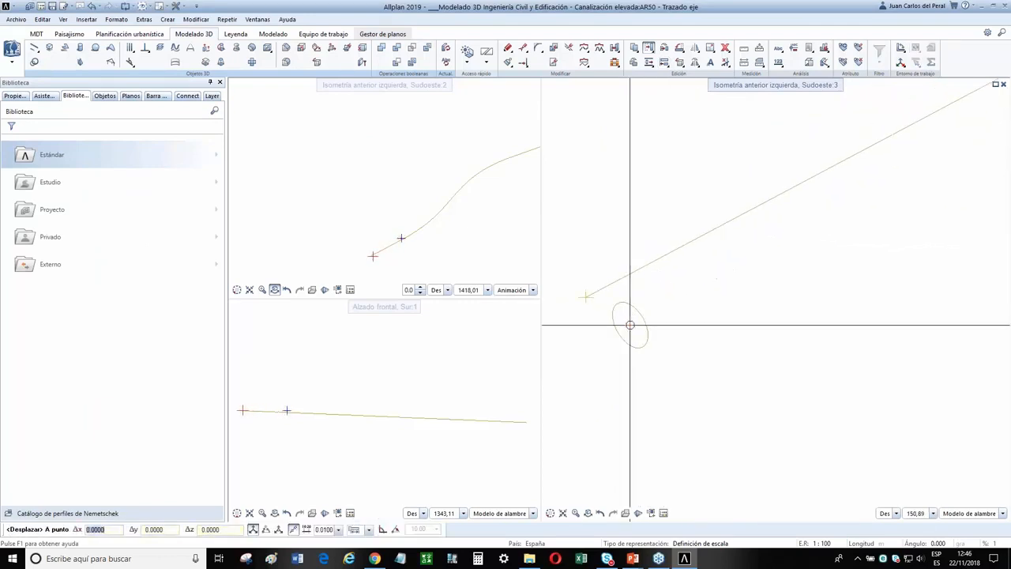
{"action": "left_click", "coordinate": [583, 292]}
{"action": "scroll", "coordinate": [588, 312], "scroll_direction": "up", "scroll_amount": 2}
{"action": "scroll", "coordinate": [588, 312], "scroll_direction": "down", "scroll_amount": 1}
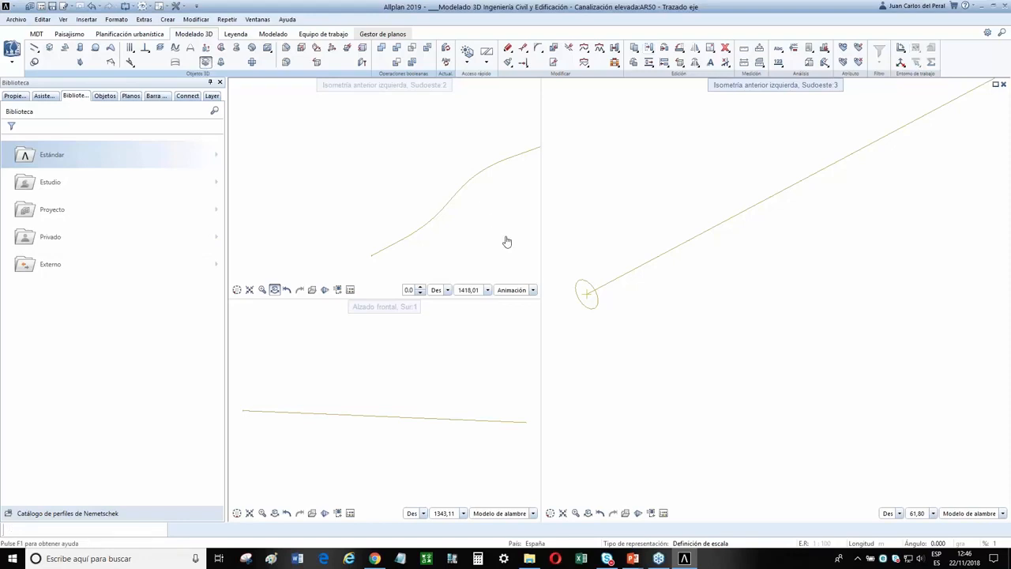
Extrude the circle along the 3D curve as a closed volume, without shifting the path
{"action": "left_click", "coordinate": [597, 300]}
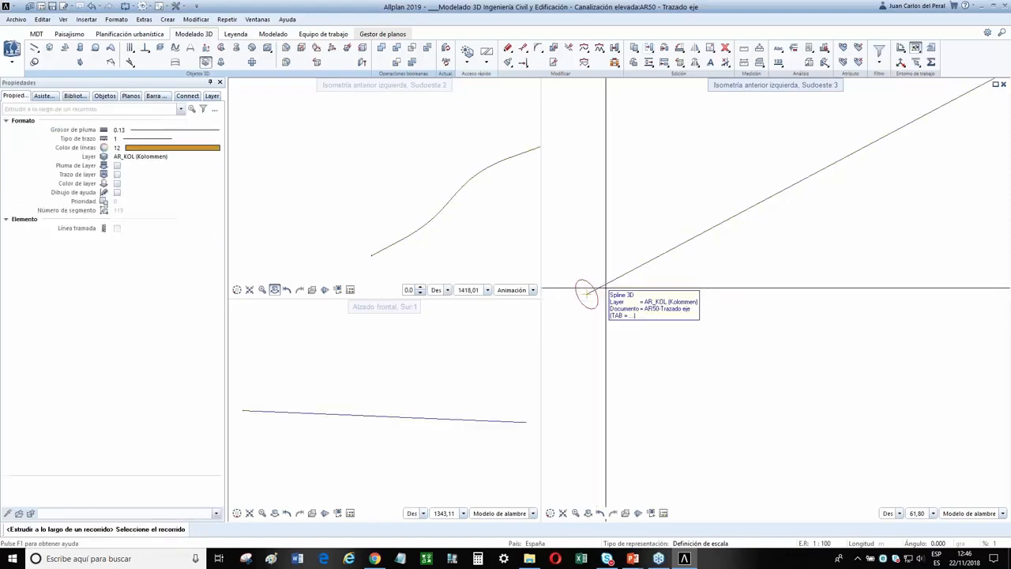
{"action": "left_click", "coordinate": [605, 288]}
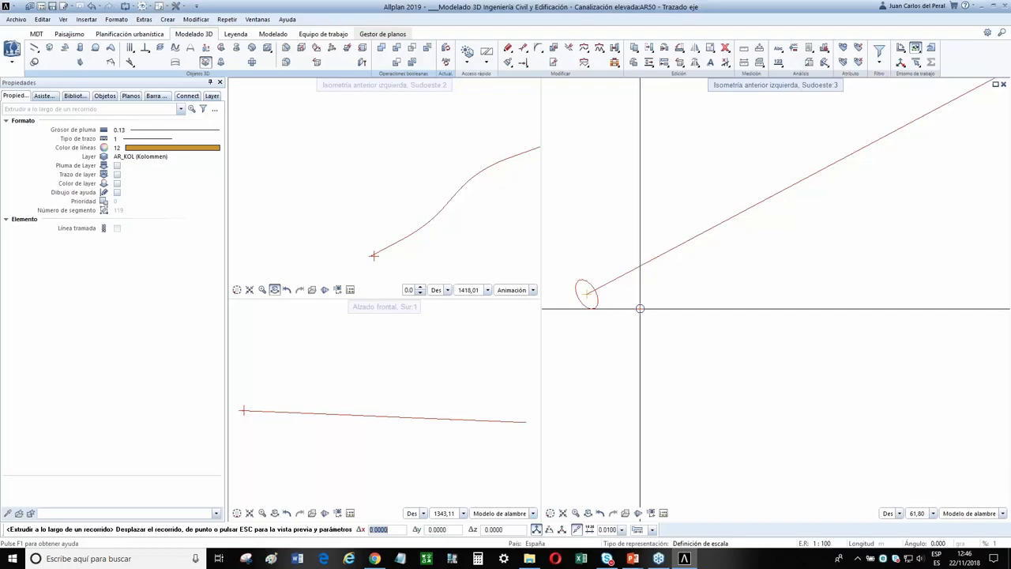
{"action": "key", "text": "Escape"}
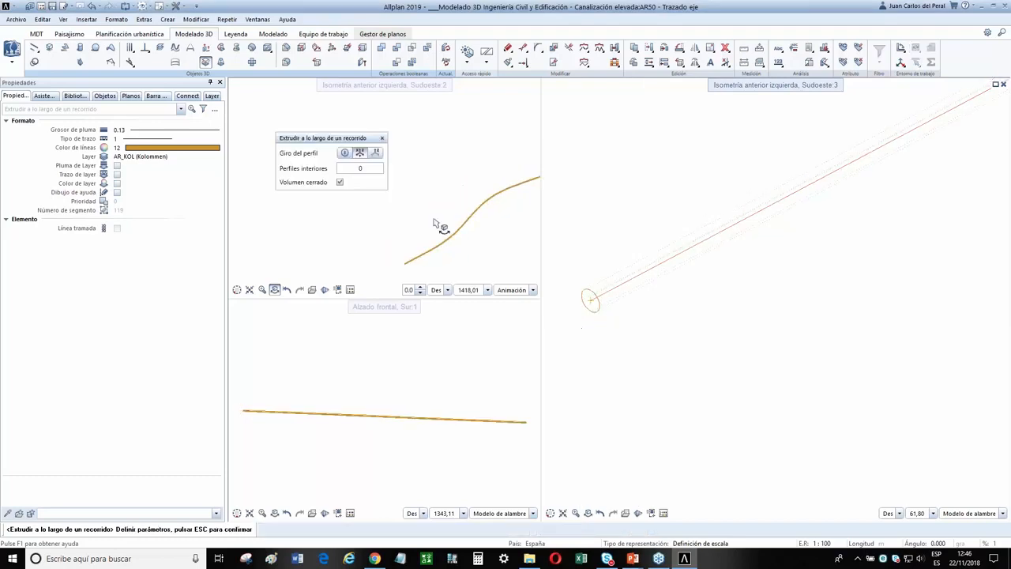
{"action": "key", "text": "Escape"}
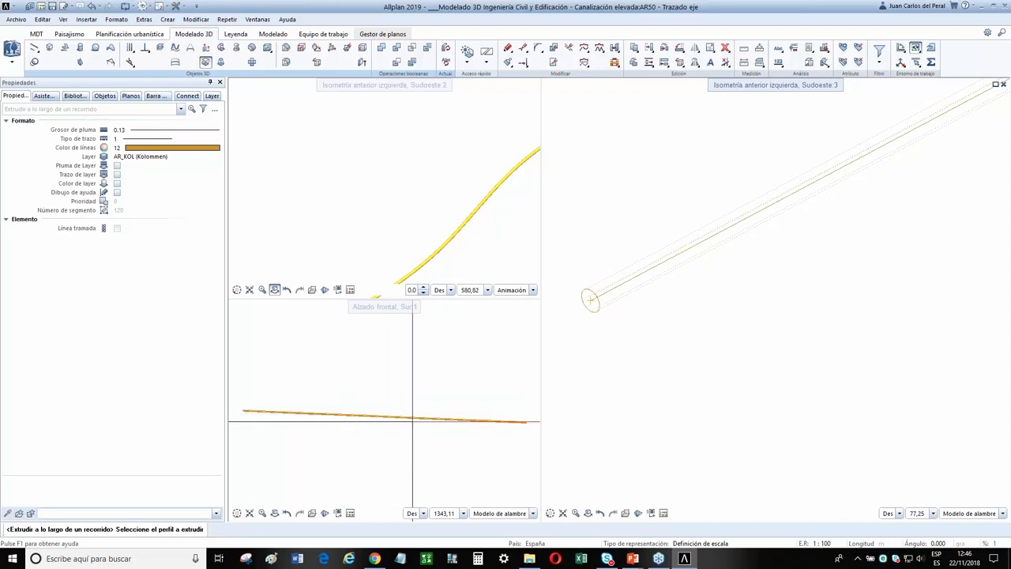
Delete the gradient triangle below the pipe in the plan view
{"action": "scroll", "coordinate": [738, 356], "scroll_direction": "down", "scroll_amount": 1}
{"action": "middle_click_drag", "start_coordinate": [737, 353], "coordinate": [751, 407]}
{"action": "scroll", "coordinate": [753, 370], "scroll_direction": "down", "scroll_amount": 3}
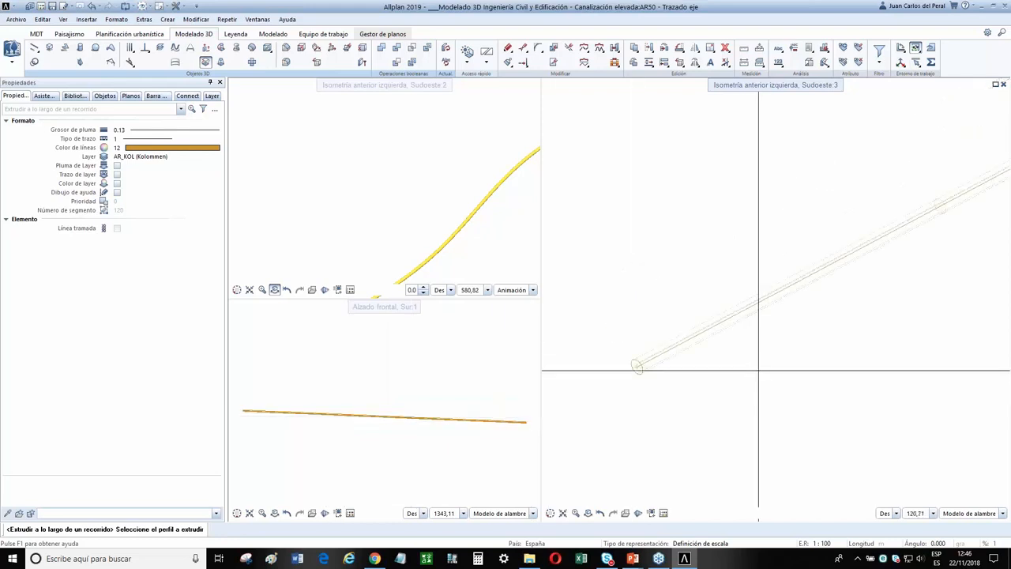
{"action": "middle_click_drag", "start_coordinate": [722, 372], "coordinate": [627, 413]}
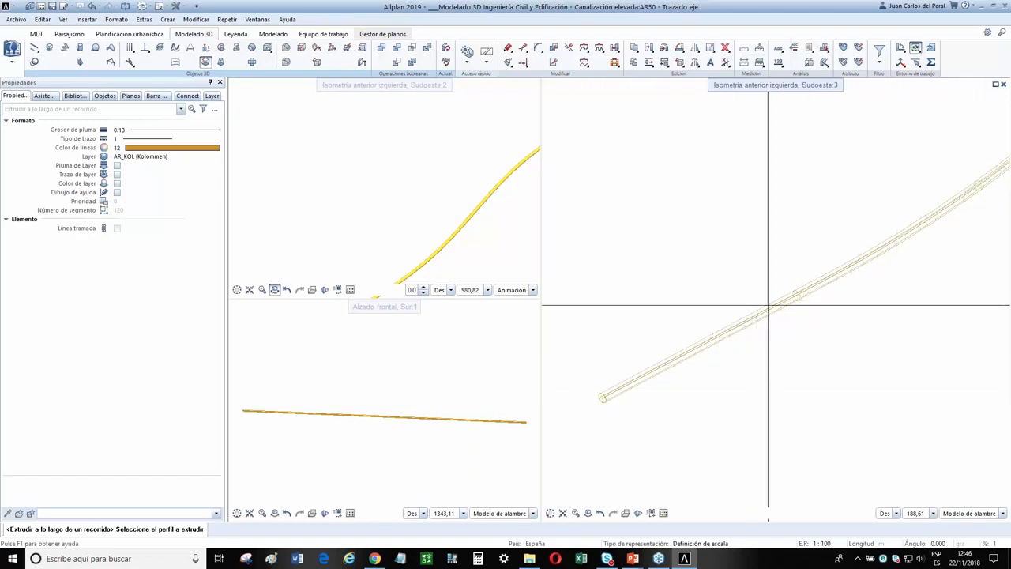
{"action": "left_click", "coordinate": [566, 482]}
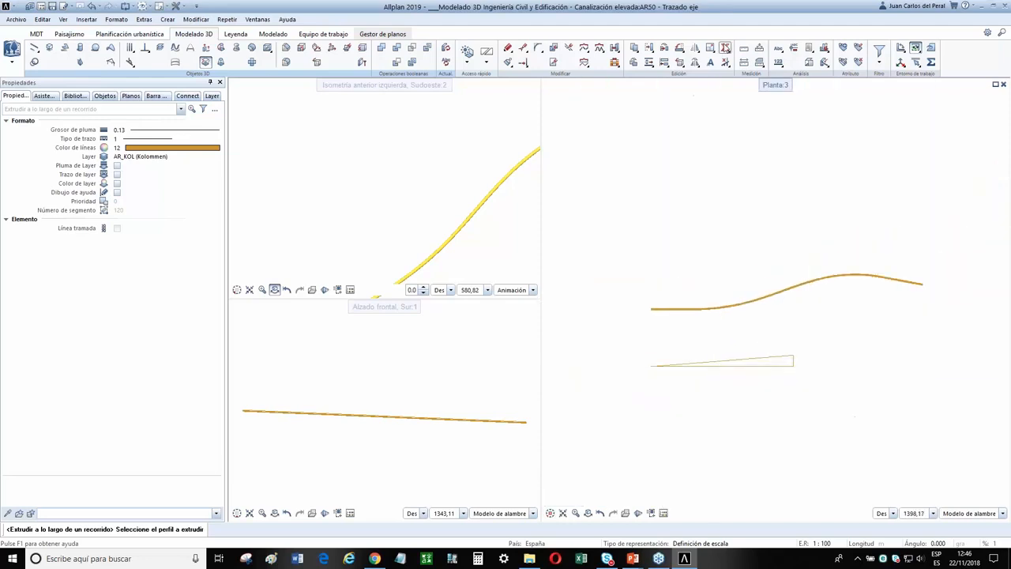
{"action": "left_click", "coordinate": [725, 48]}
{"action": "left_click_drag", "start_coordinate": [700, 355], "coordinate": [832, 311]}
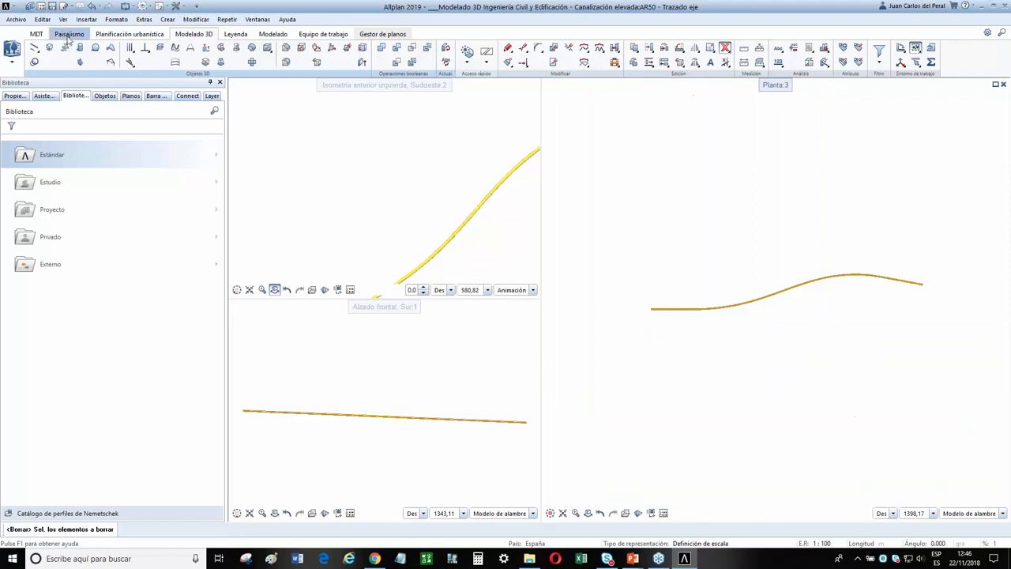
Define an architectural column with a rectangular 0.4000 by 0.8000 section, and open its line colour choices
{"action": "left_click", "coordinate": [13, 53]}
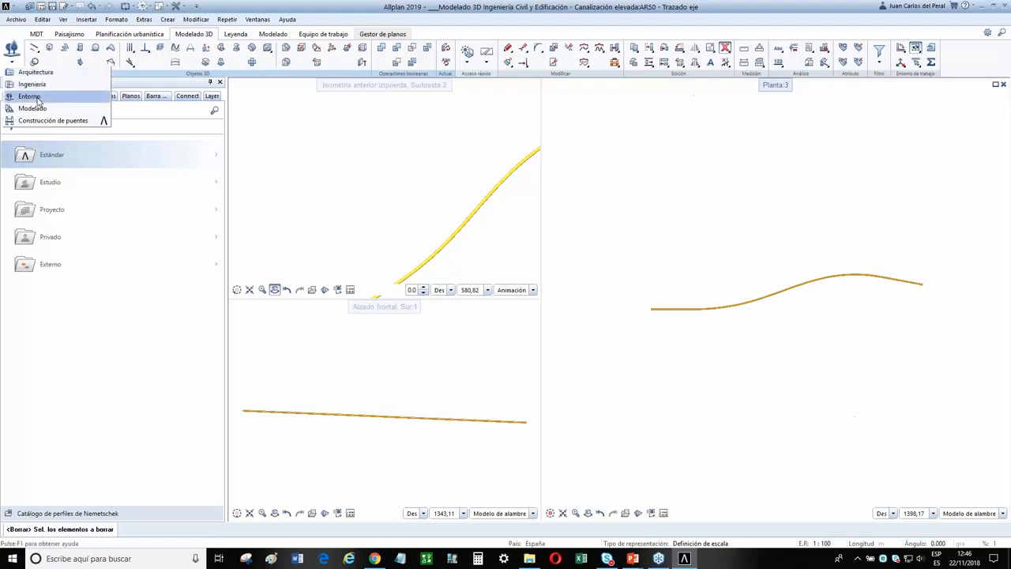
{"action": "left_click", "coordinate": [40, 72]}
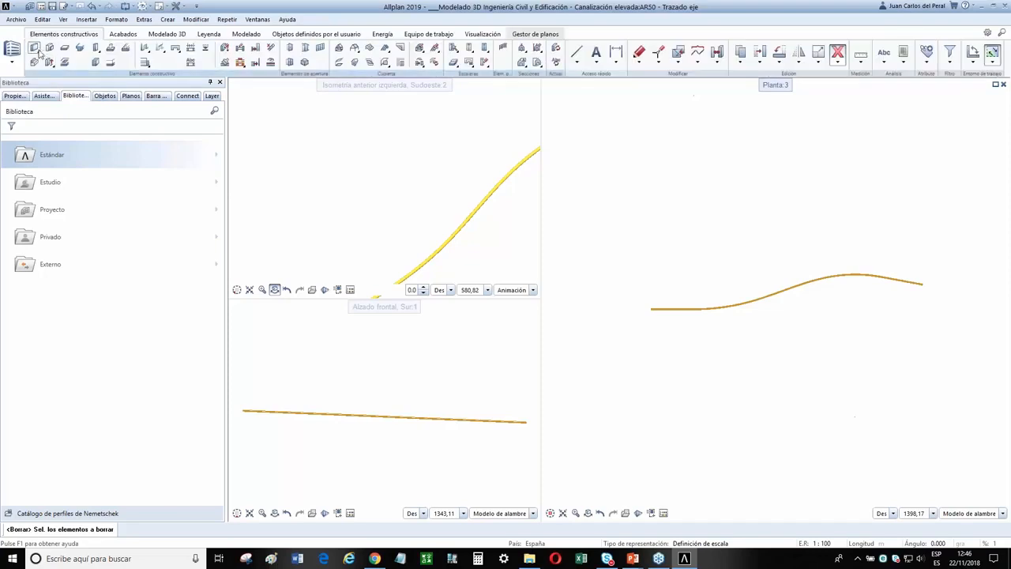
{"action": "left_click", "coordinate": [95, 48]}
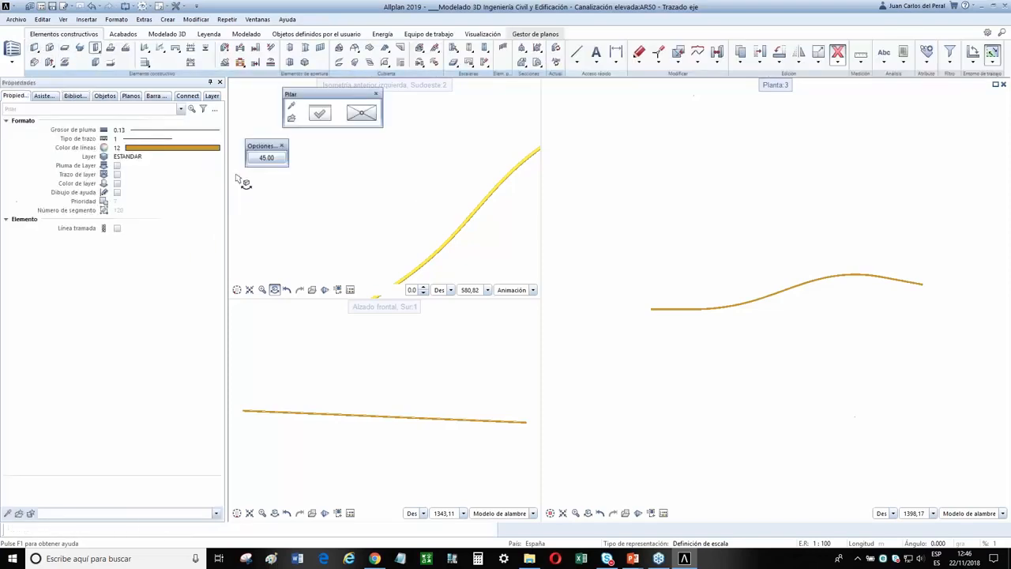
{"action": "left_click", "coordinate": [322, 116]}
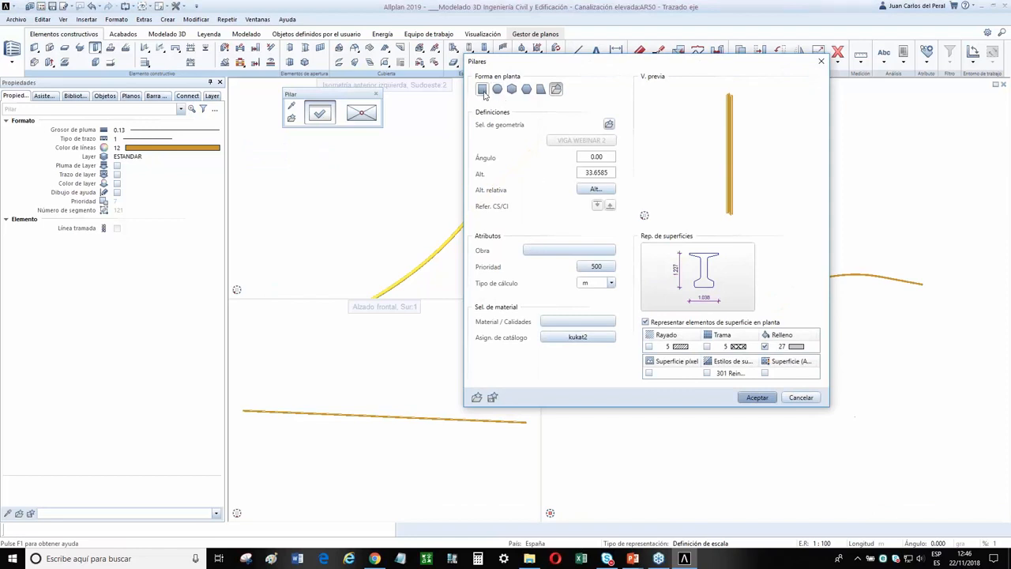
{"action": "left_click", "coordinate": [484, 91]}
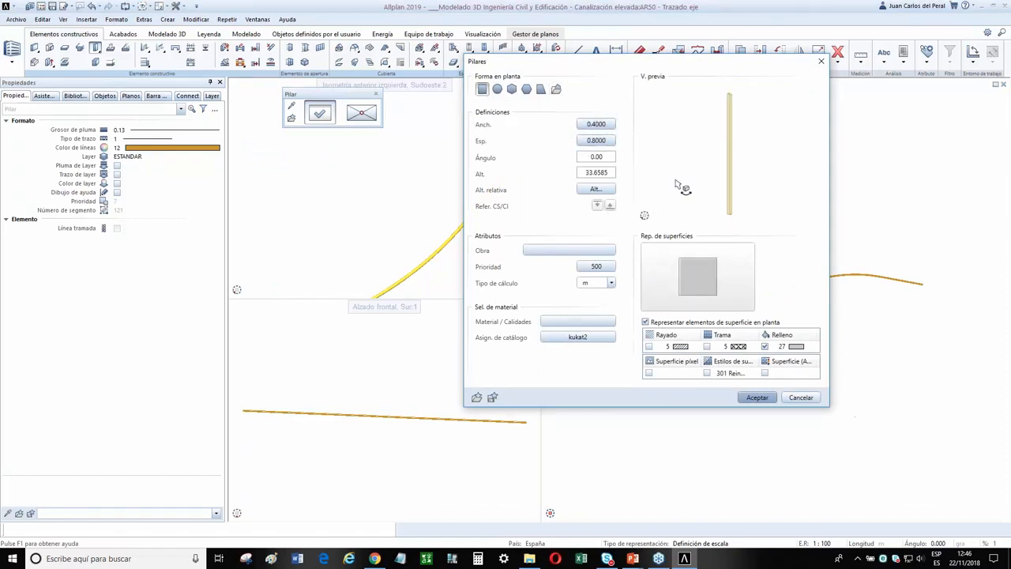
{"action": "left_click", "coordinate": [756, 398]}
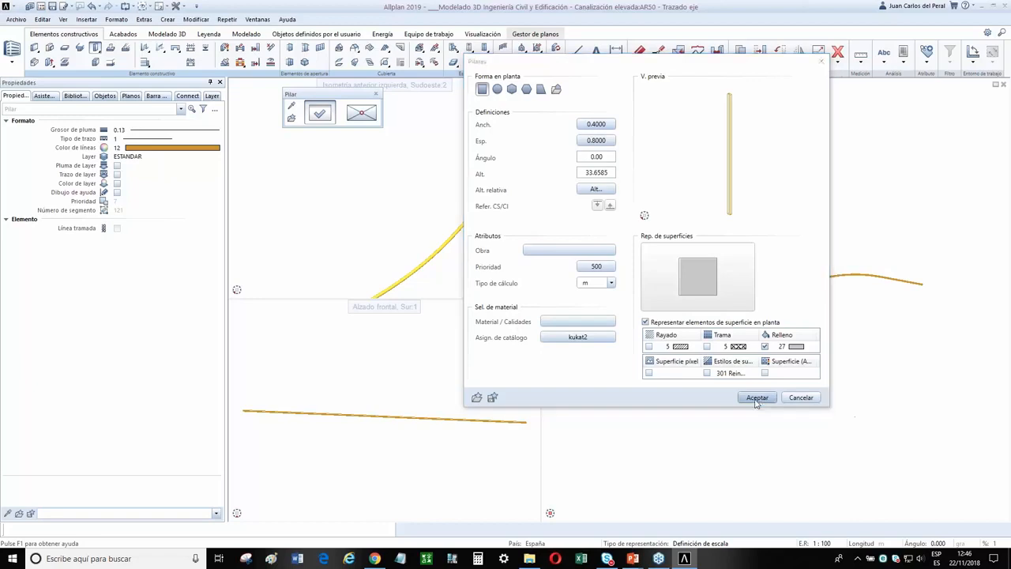
{"action": "left_click", "coordinate": [207, 148]}
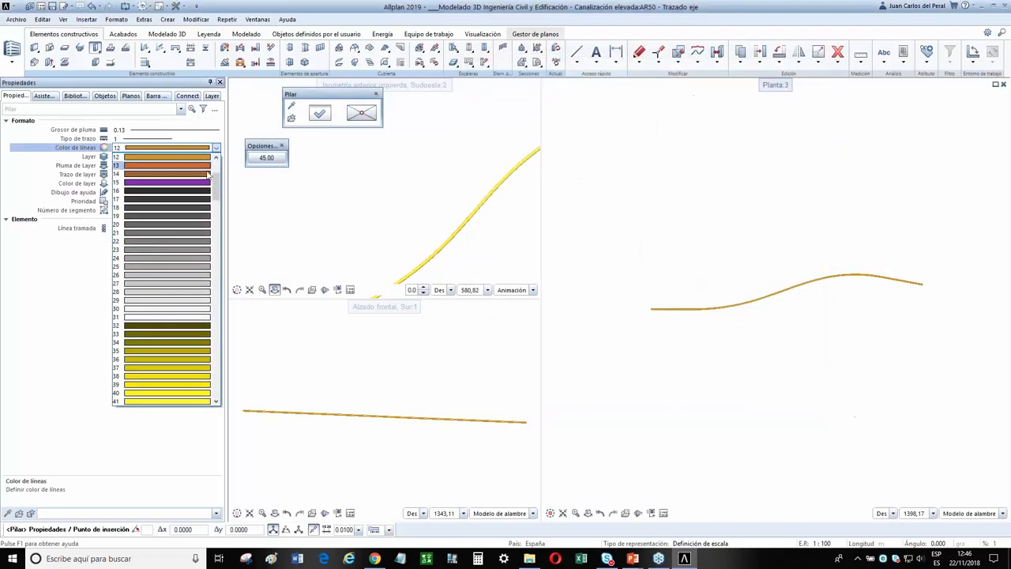
Set the pillar's line colour to 90 and place the pillar at the start point of the axis in the plan
{"action": "scroll", "coordinate": [195, 355], "scroll_direction": "down", "scroll_amount": 16}
{"action": "scroll", "coordinate": [181, 387], "scroll_direction": "down", "scroll_amount": 8}
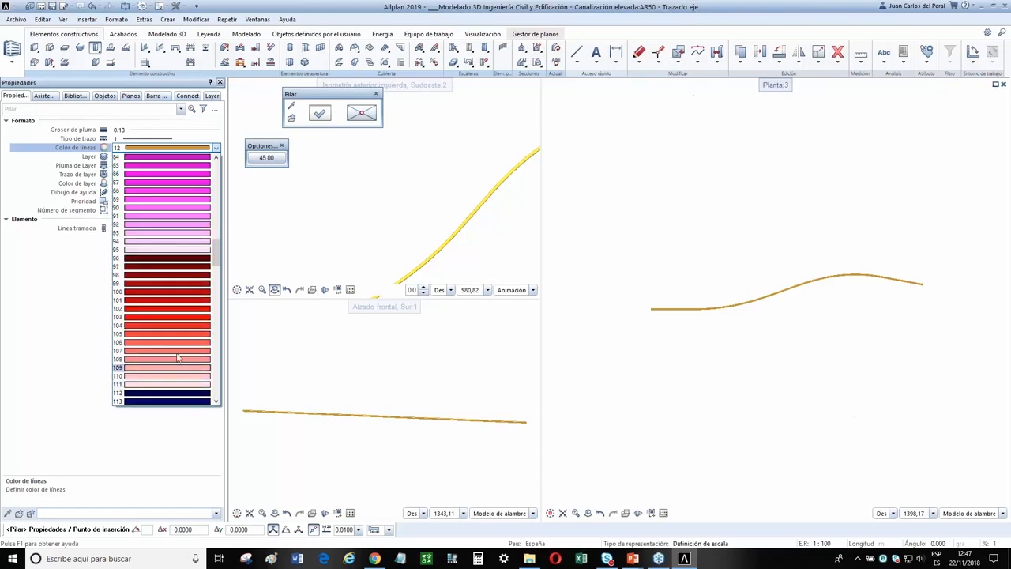
{"action": "left_click", "coordinate": [189, 208]}
{"action": "scroll", "coordinate": [628, 305], "scroll_direction": "up", "scroll_amount": 5}
{"action": "scroll", "coordinate": [735, 276], "scroll_direction": "up", "scroll_amount": 15}
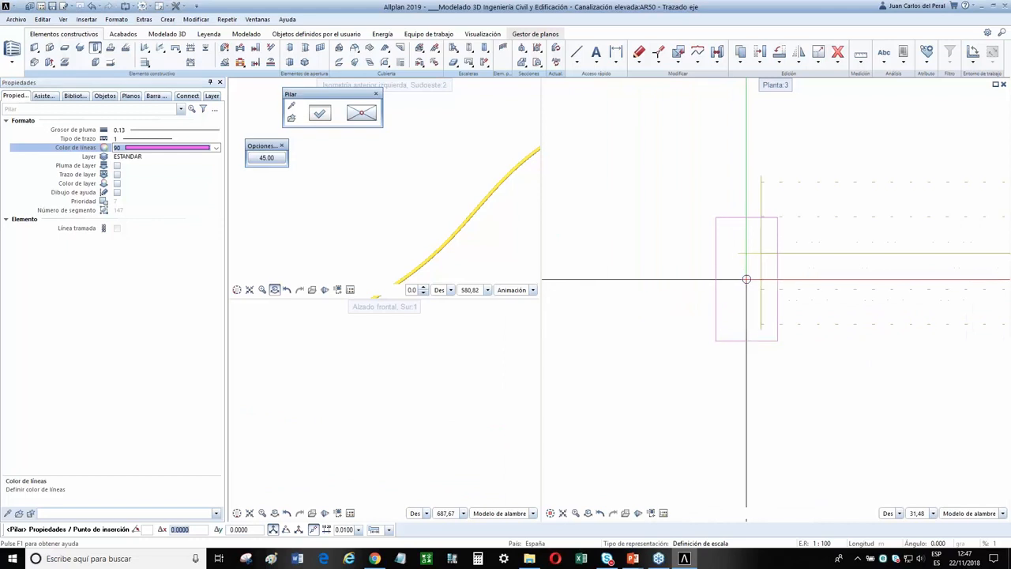
{"action": "left_click", "coordinate": [751, 243]}
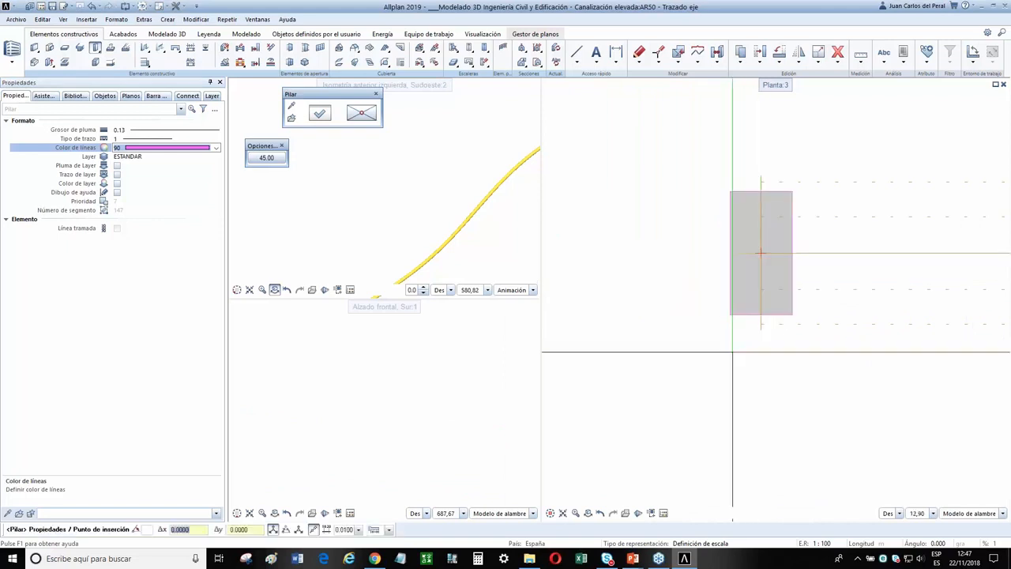
{"action": "scroll", "coordinate": [632, 368], "scroll_direction": "down", "scroll_amount": 2}
{"action": "key", "text": "Escape"}
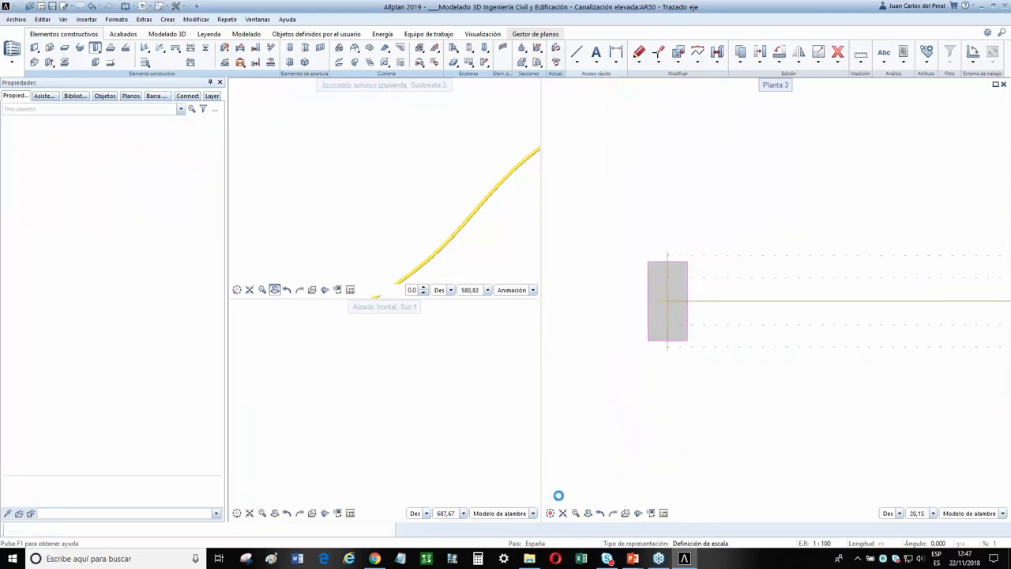
Switch the plan viewport to the south front elevation and display the Canal planes to compare them with the pillar's height
{"action": "left_click", "coordinate": [564, 504]}
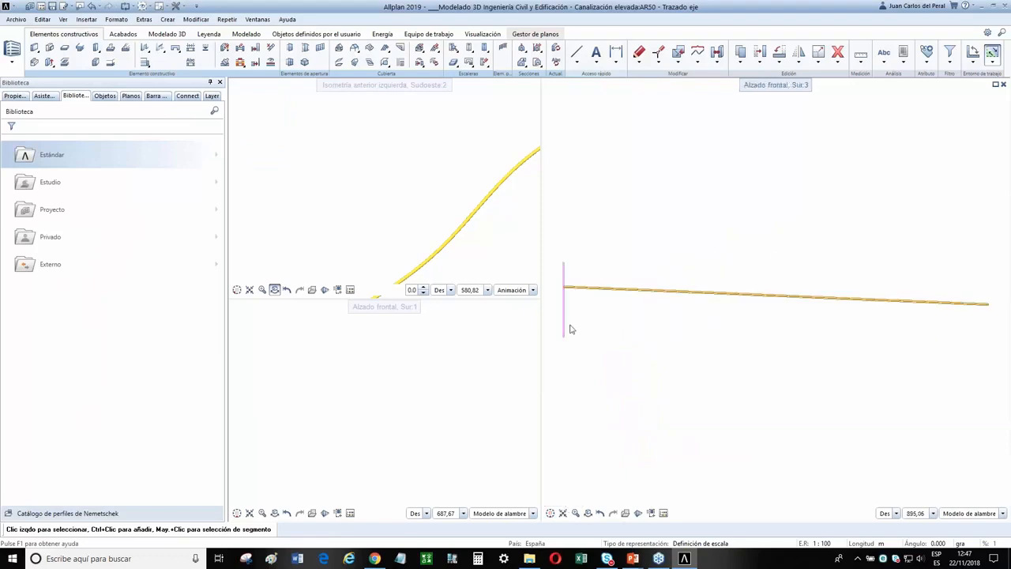
{"action": "left_click", "coordinate": [130, 96]}
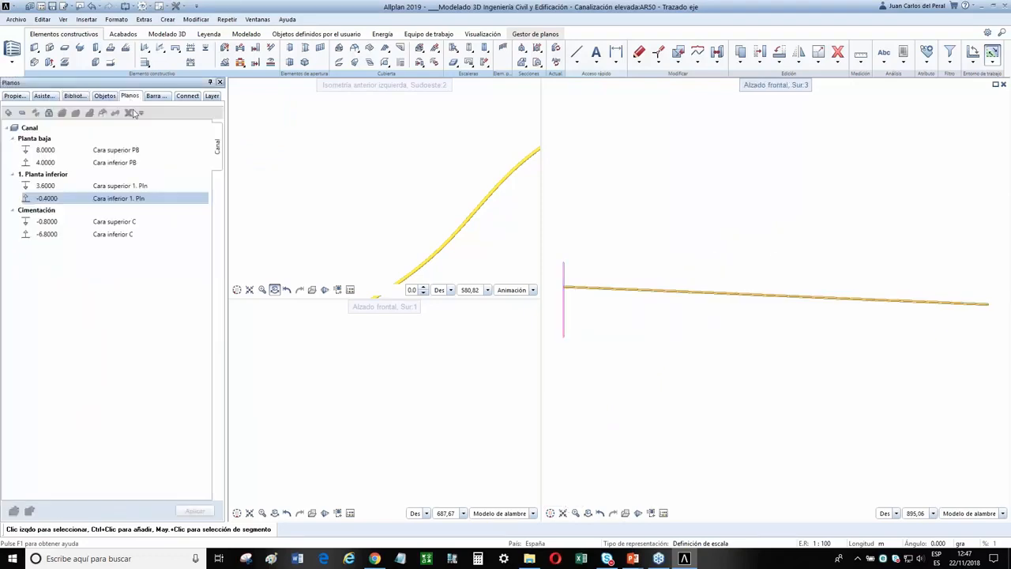
{"action": "left_click", "coordinate": [48, 113]}
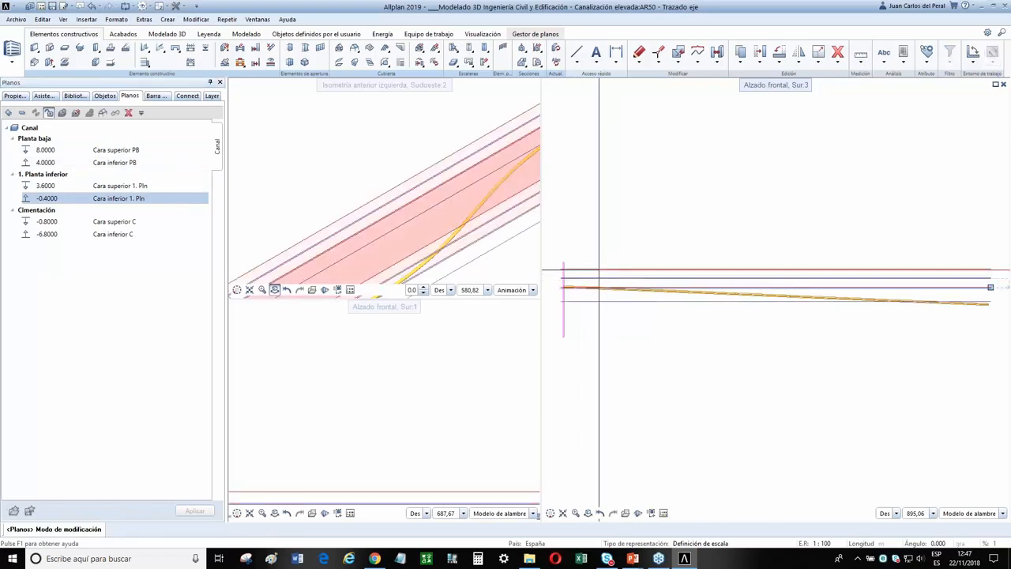
{"action": "scroll", "coordinate": [724, 363], "scroll_direction": "down", "scroll_amount": 3}
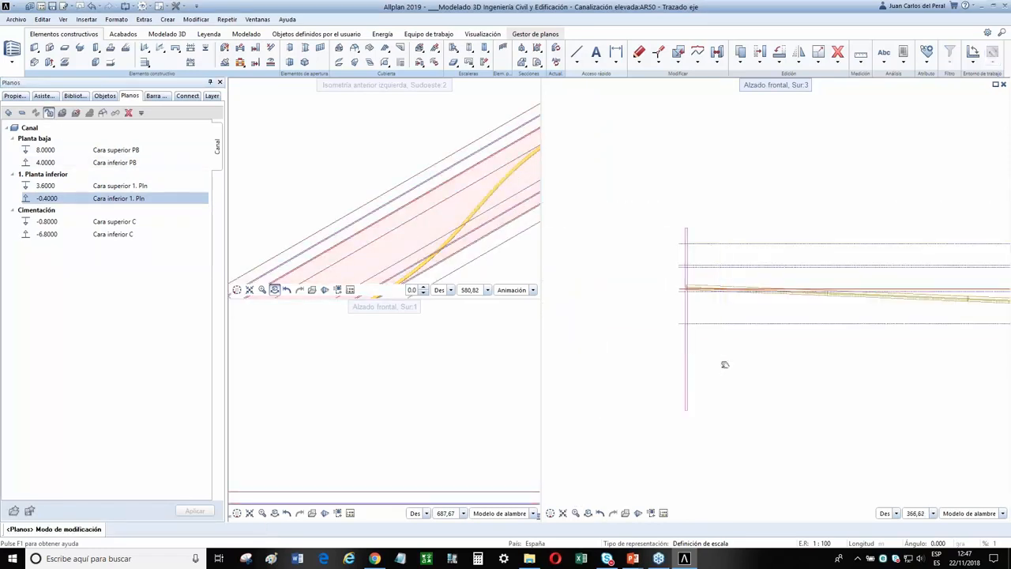
{"action": "scroll", "coordinate": [724, 364], "scroll_direction": "down", "scroll_amount": 3}
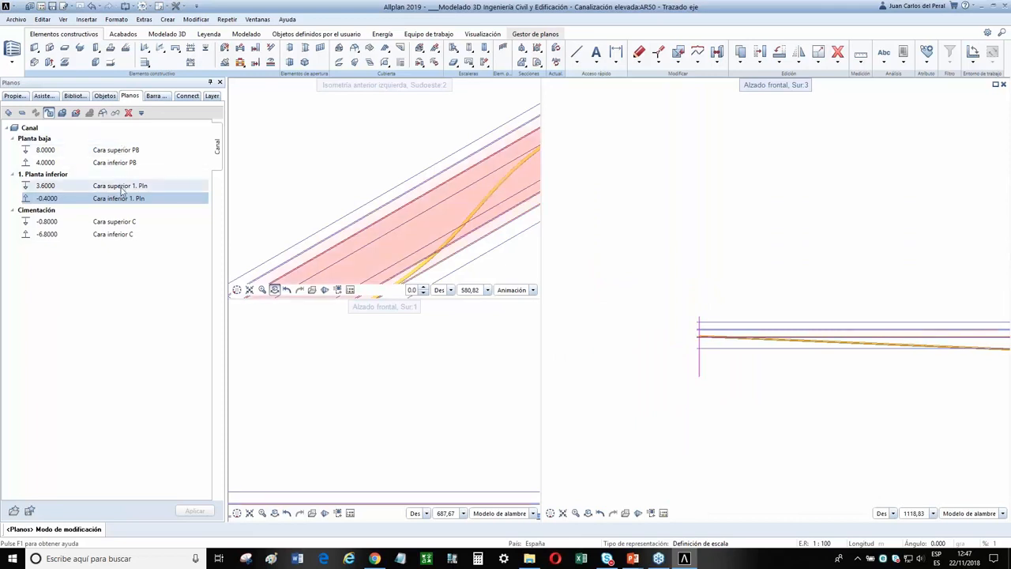
{"action": "key", "text": "Escape"}
Assign Cara superior PB (8.0000) and Cara inferior 1. Pln (-0.4000) as the planes of drawing file 50 Trazado eje
{"action": "left_click", "coordinate": [39, 7]}
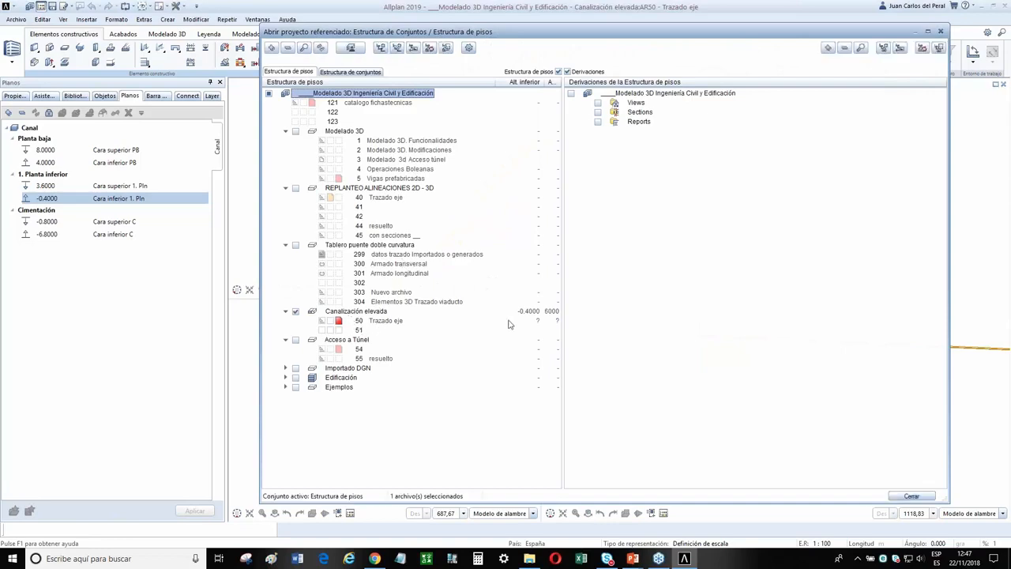
{"action": "left_click", "coordinate": [540, 321]}
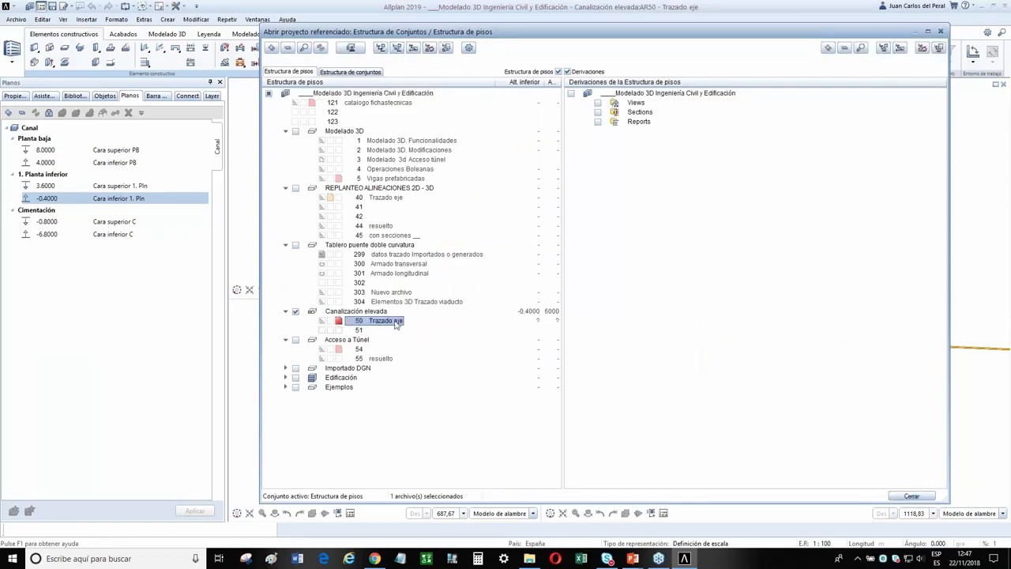
{"action": "left_click", "coordinate": [911, 496]}
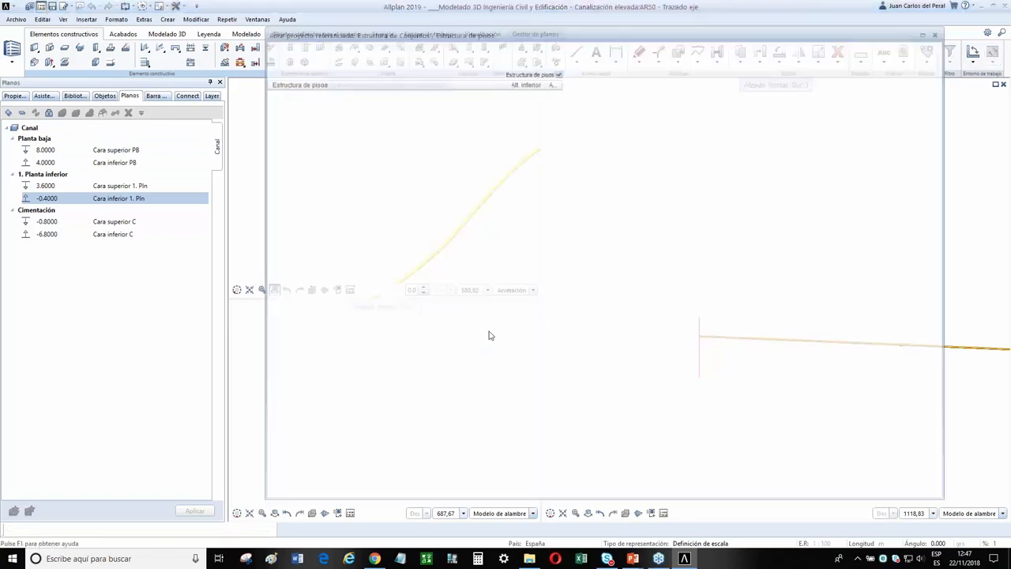
{"action": "right_click", "coordinate": [392, 323]}
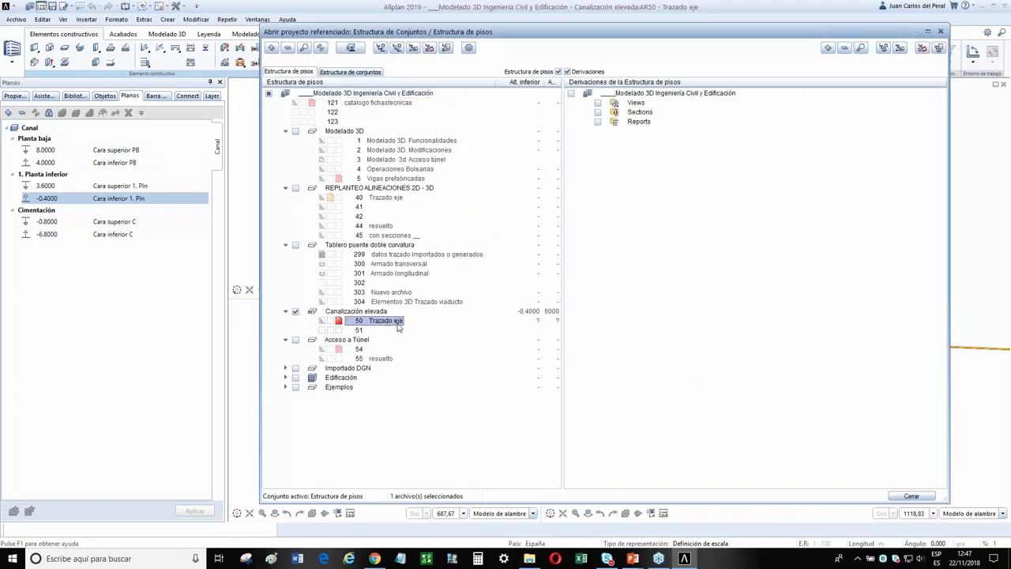
{"action": "left_click", "coordinate": [446, 343]}
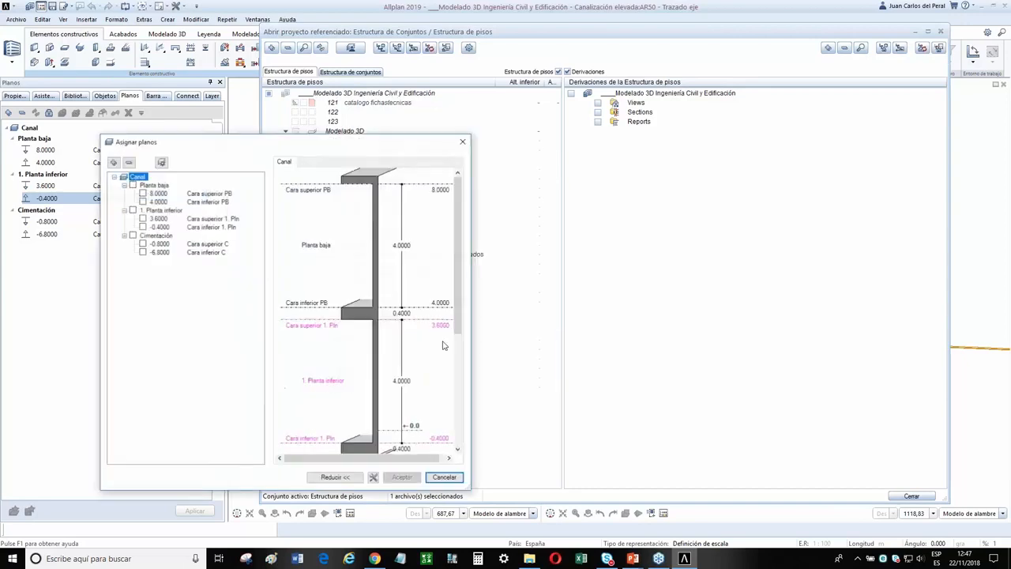
{"action": "left_click_drag", "start_coordinate": [367, 153], "coordinate": [489, 167]}
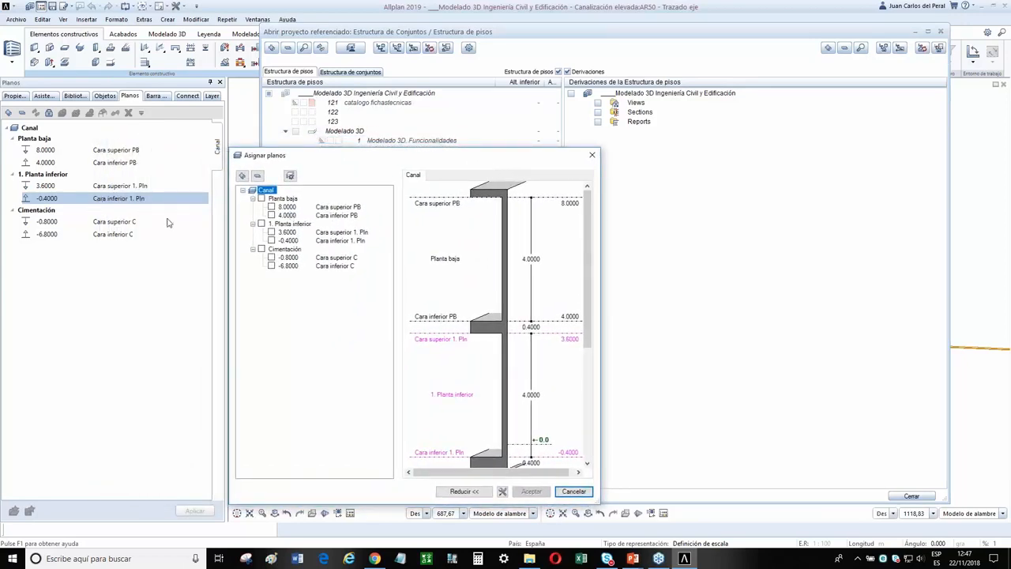
{"action": "left_click", "coordinate": [271, 240]}
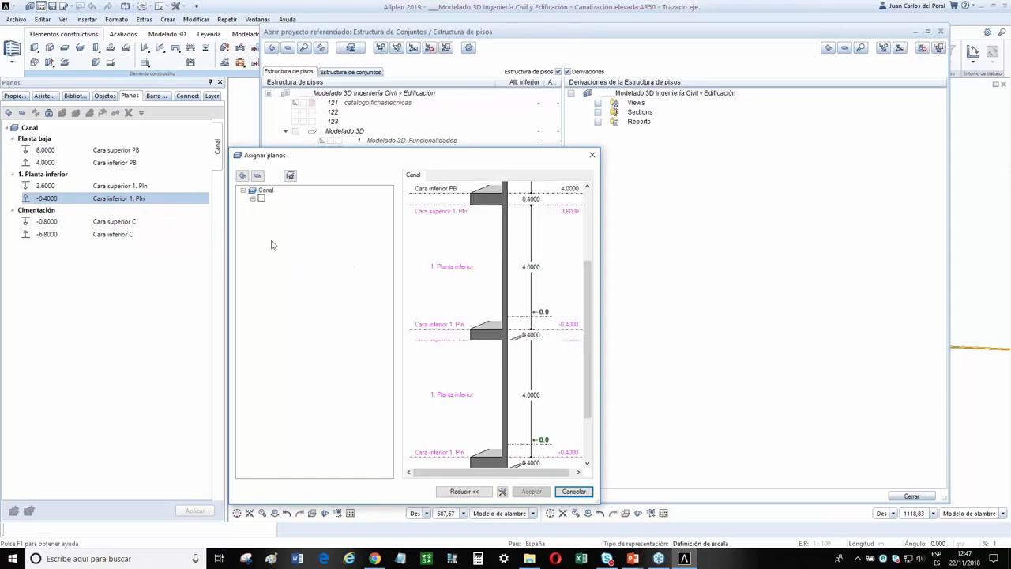
{"action": "left_click", "coordinate": [271, 207]}
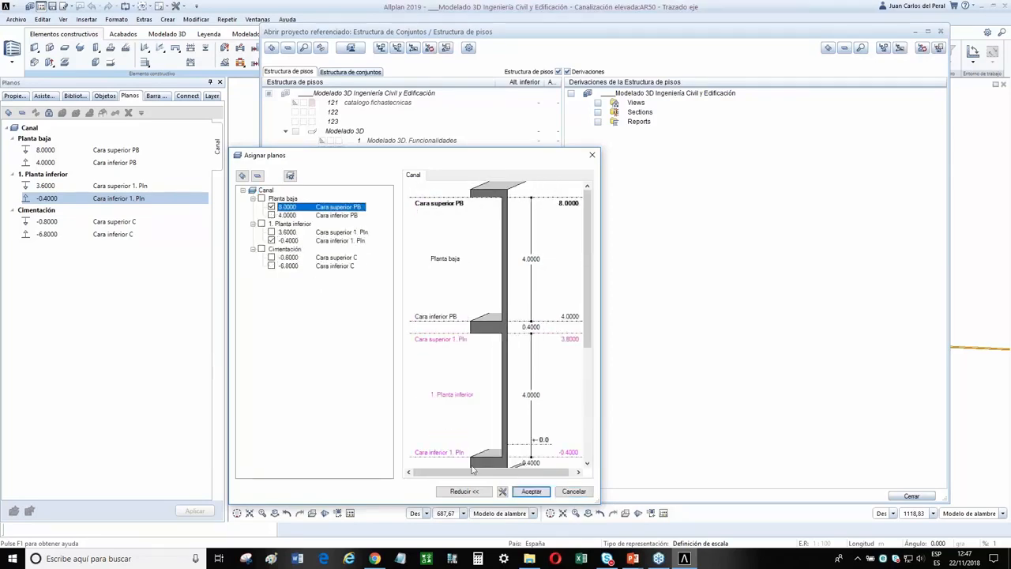
{"action": "left_click", "coordinate": [531, 491]}
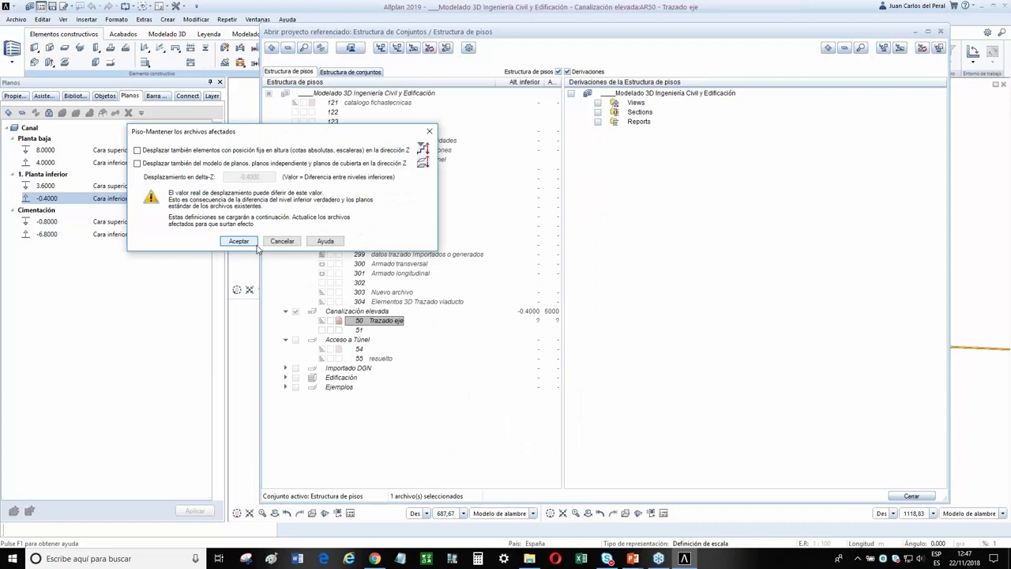
{"action": "left_click", "coordinate": [239, 241]}
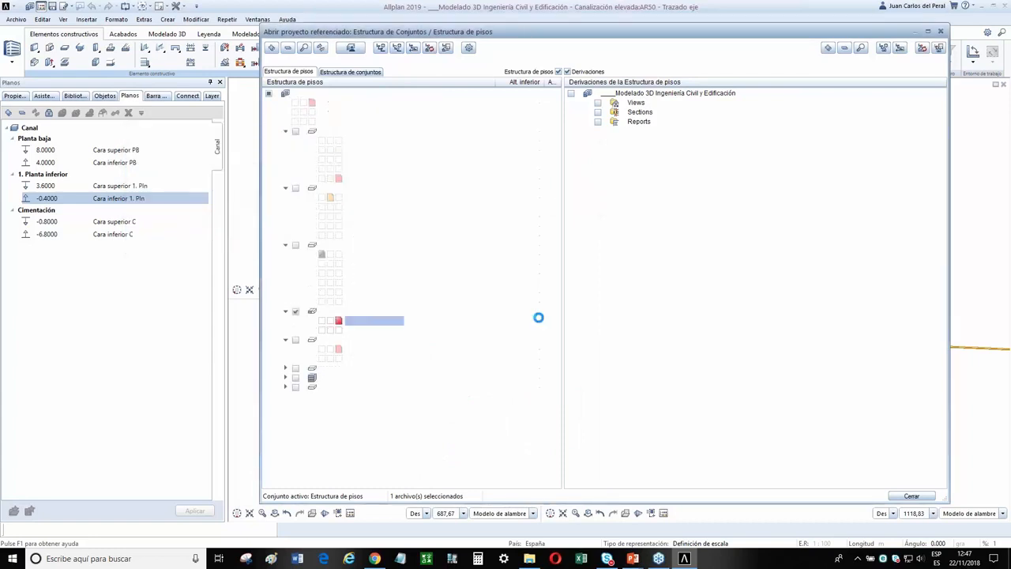
{"action": "left_click", "coordinate": [911, 496]}
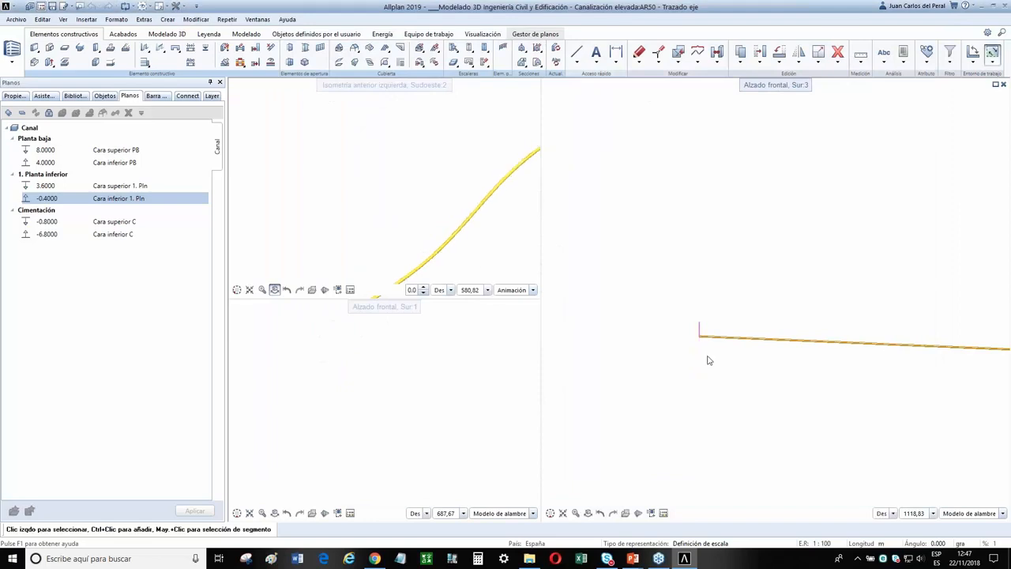
Inspect the pillar's top and base against the displayed Canal planes in the front elevation
{"action": "scroll", "coordinate": [705, 310], "scroll_direction": "up", "scroll_amount": 5}
{"action": "scroll", "coordinate": [608, 257], "scroll_direction": "down", "scroll_amount": 1}
{"action": "scroll", "coordinate": [316, 191], "scroll_direction": "down", "scroll_amount": 1}
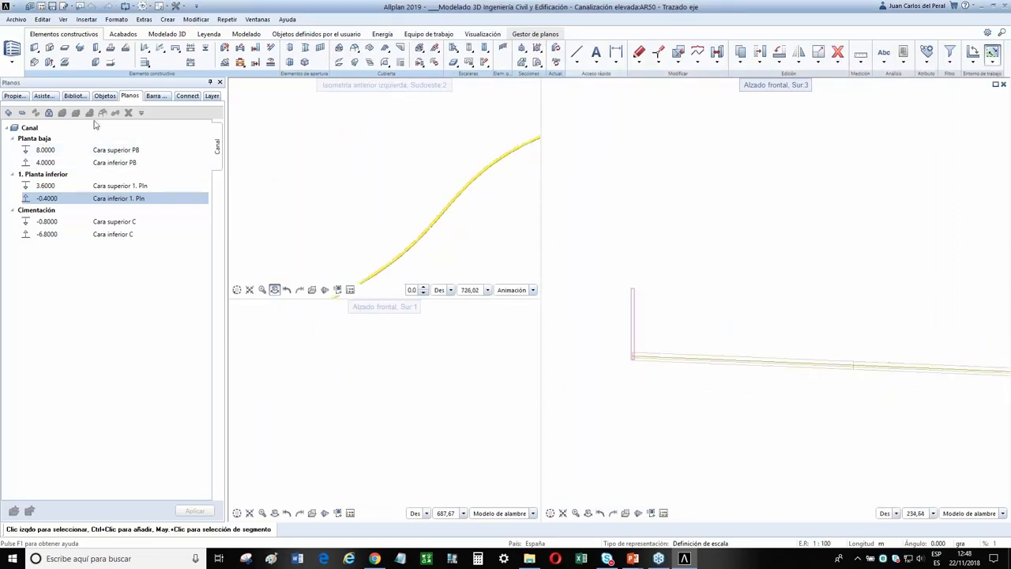
{"action": "left_click", "coordinate": [49, 114]}
{"action": "scroll", "coordinate": [601, 347], "scroll_direction": "down", "scroll_amount": 3}
{"action": "scroll", "coordinate": [600, 360], "scroll_direction": "up", "scroll_amount": 4}
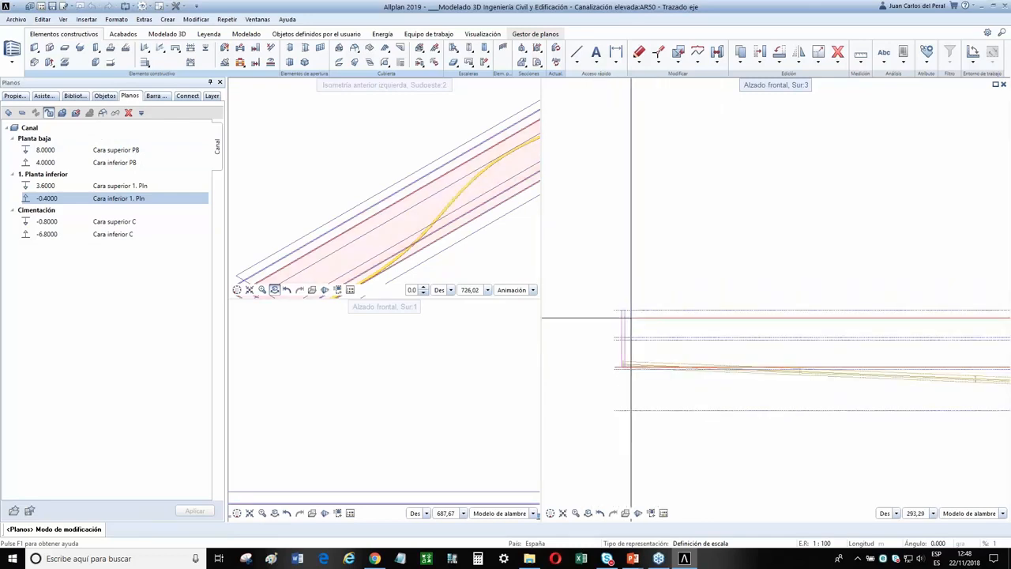
{"action": "scroll", "coordinate": [360, 222], "scroll_direction": "down", "scroll_amount": 1}
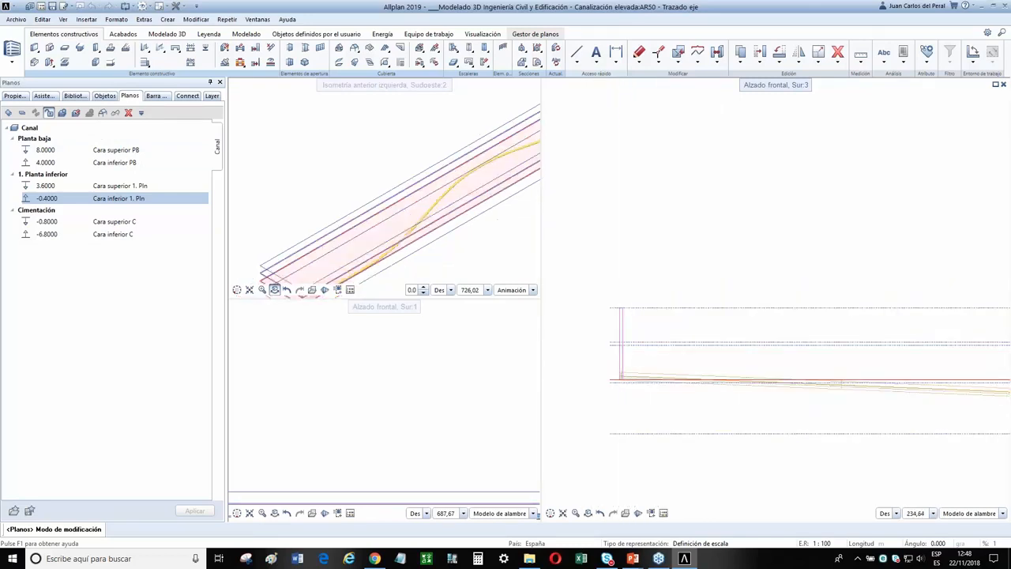
Reassign the lower plane of drawing file 50 Trazado eje to Cara inferior C (-6.8000)
{"action": "left_click", "coordinate": [42, 9]}
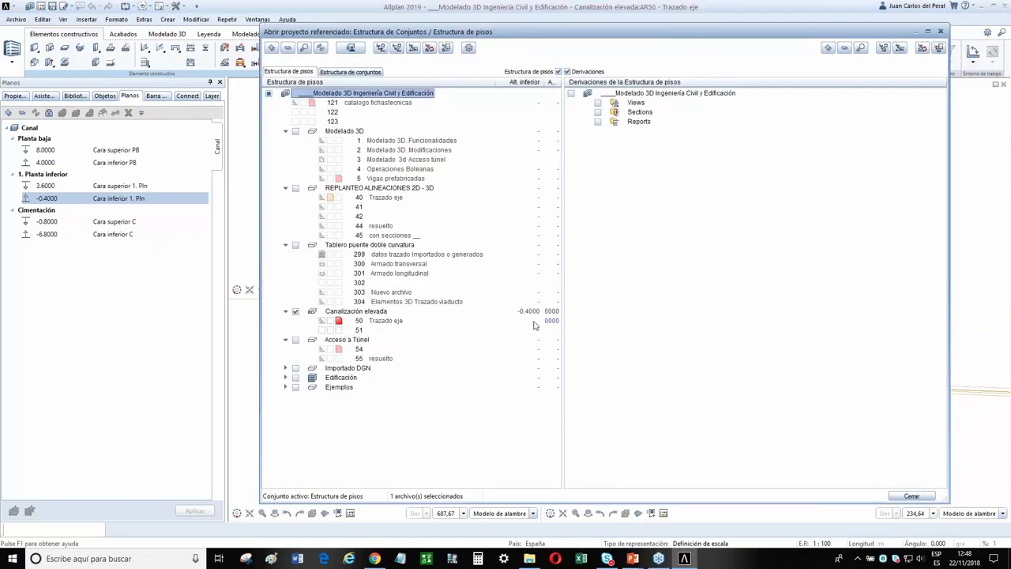
{"action": "right_click", "coordinate": [398, 324]}
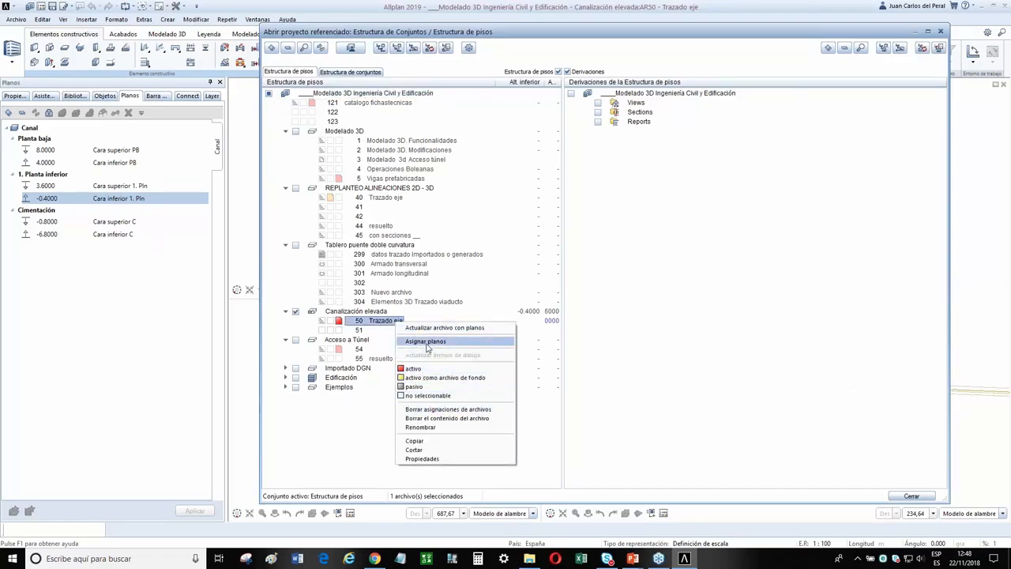
{"action": "left_click", "coordinate": [427, 342]}
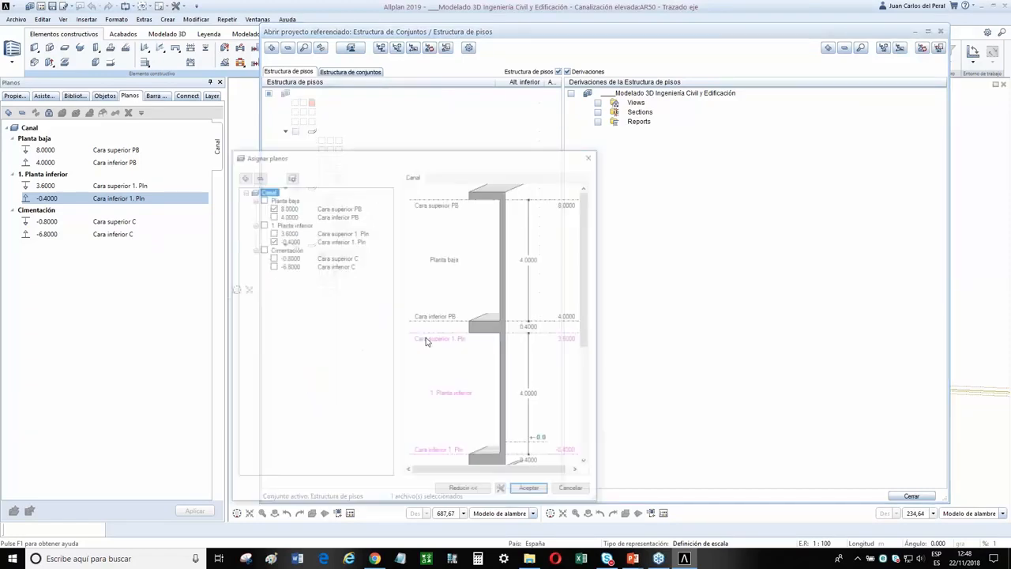
{"action": "left_click", "coordinate": [272, 266]}
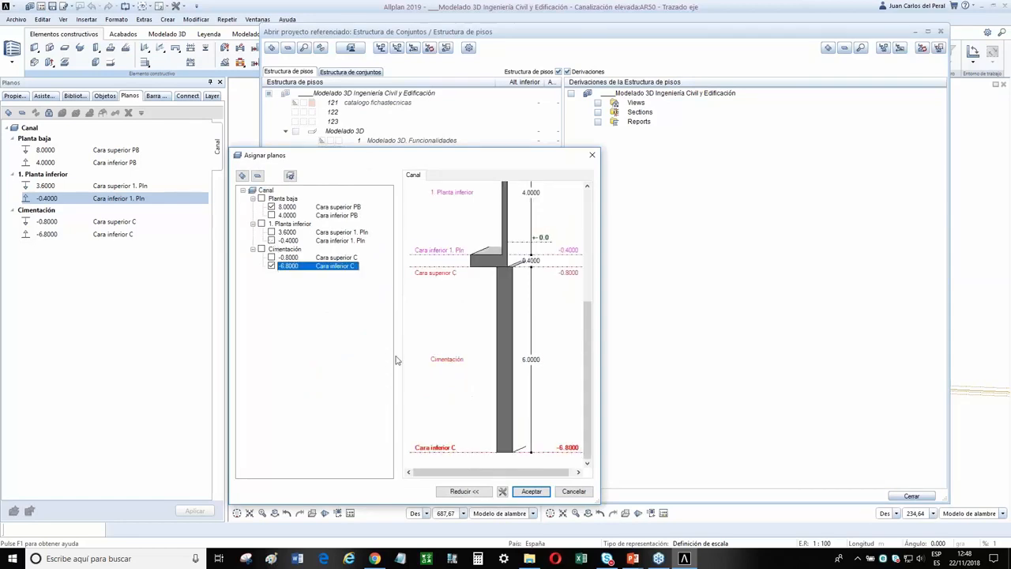
{"action": "left_click", "coordinate": [527, 492]}
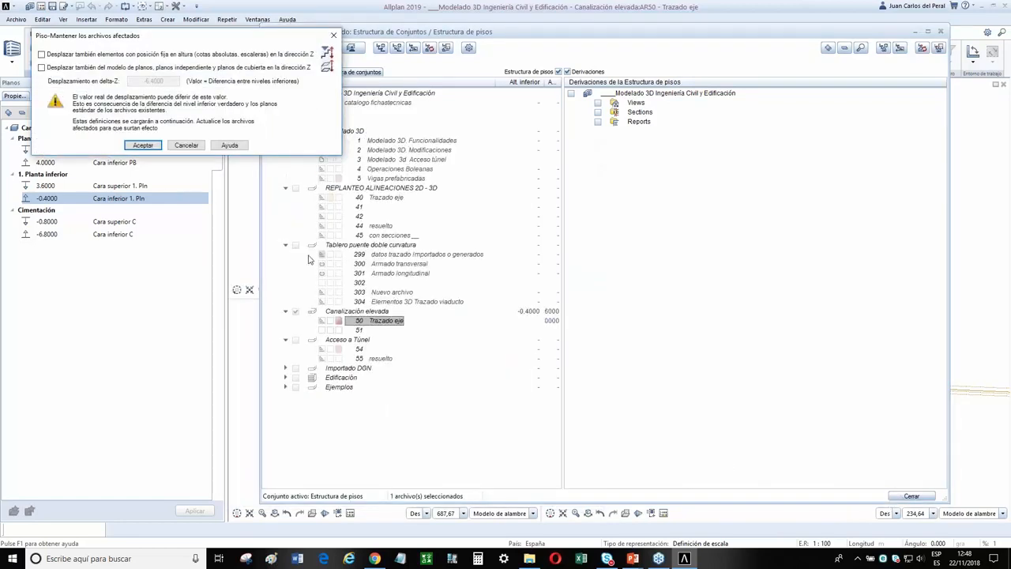
{"action": "left_click", "coordinate": [143, 145]}
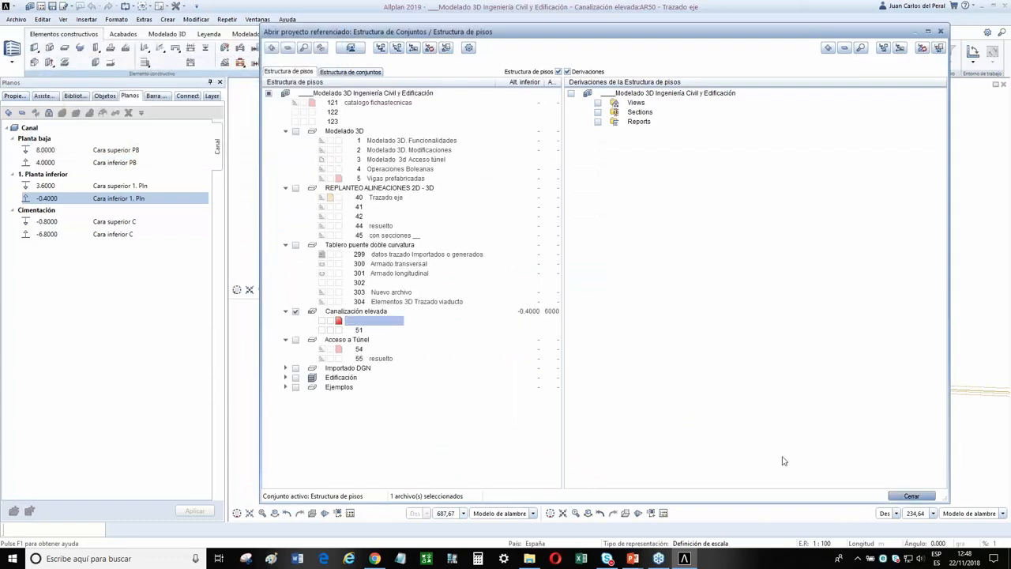
{"action": "left_click", "coordinate": [907, 495]}
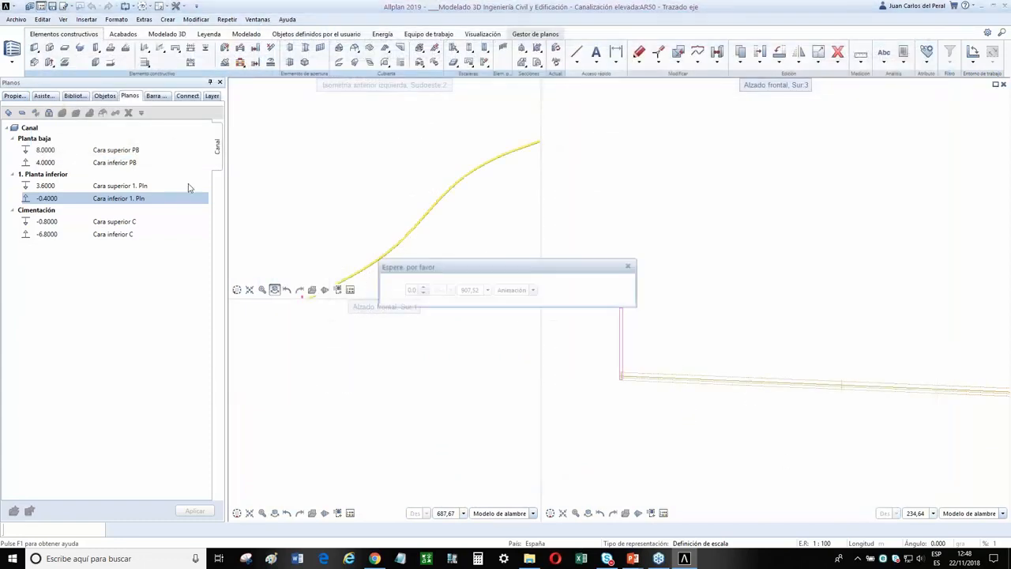
Display the Canal planes again to check the pillar's new base level, and widen the front elevation viewport
{"action": "left_click", "coordinate": [49, 113]}
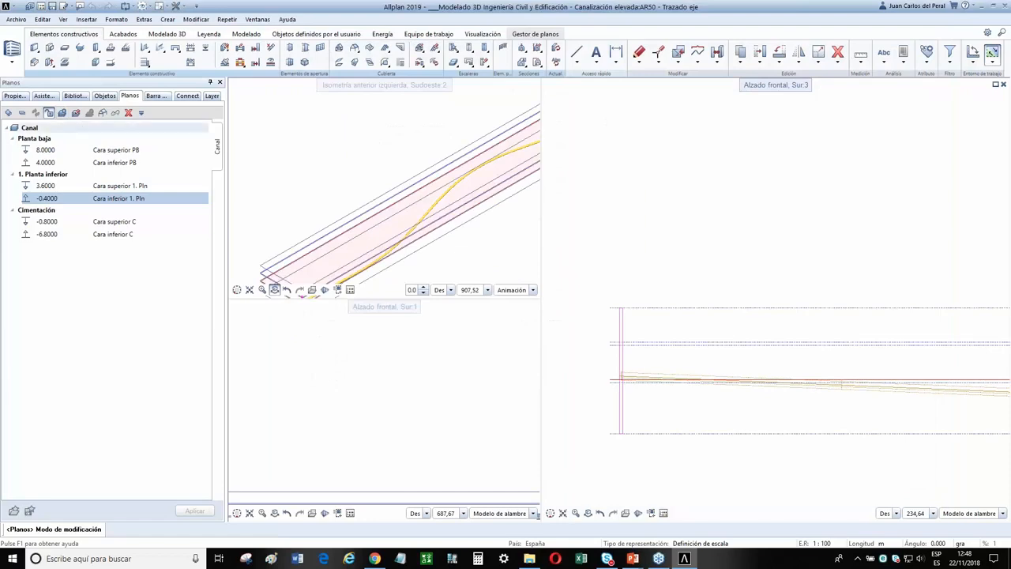
{"action": "scroll", "coordinate": [697, 303], "scroll_direction": "down", "scroll_amount": 10}
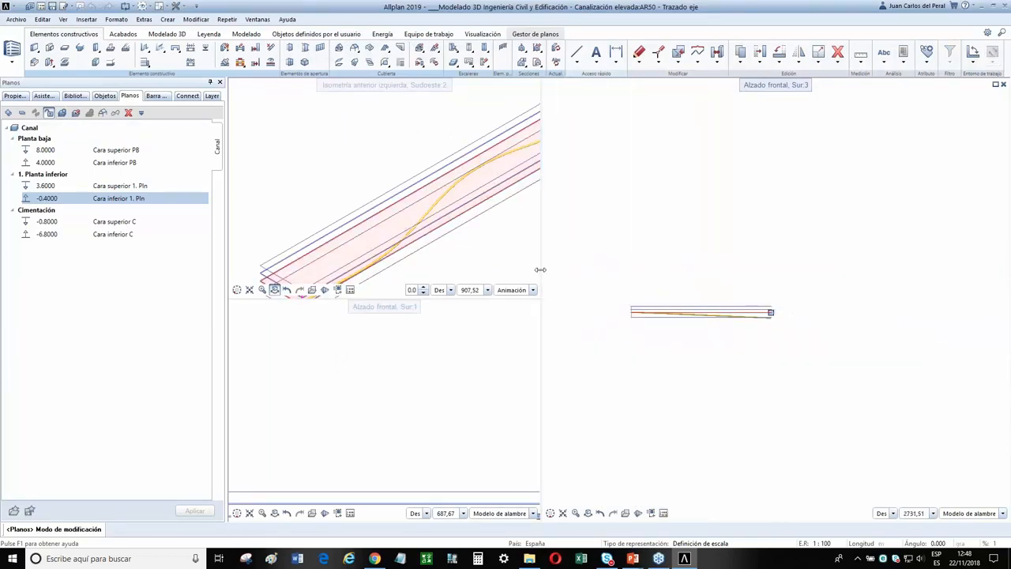
{"action": "left_click_drag", "start_coordinate": [540, 270], "coordinate": [506, 273]}
{"action": "scroll", "coordinate": [609, 318], "scroll_direction": "up", "scroll_amount": 5}
{"action": "scroll", "coordinate": [656, 324], "scroll_direction": "up", "scroll_amount": 8}
{"action": "key", "text": "Escape"}
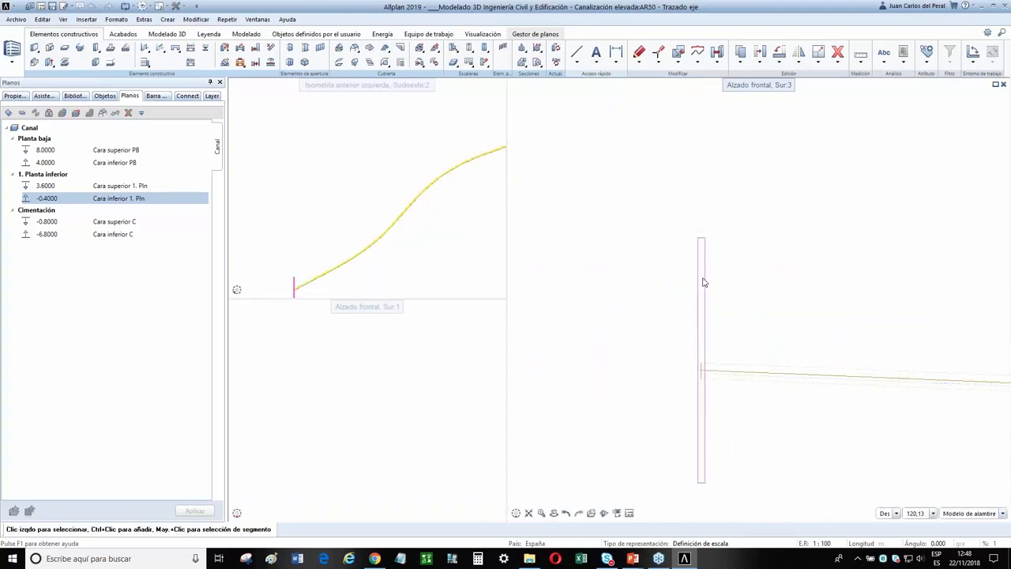
Check which reference planes control the first pillar's upper and lower levels in its height settings
{"action": "double_click", "coordinate": [704, 282]}
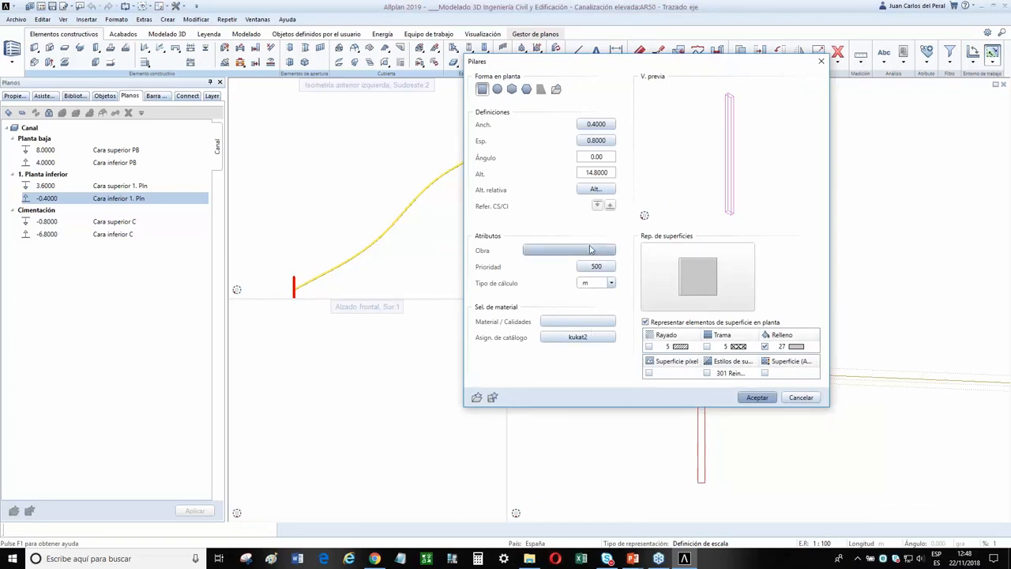
{"action": "left_click", "coordinate": [596, 190]}
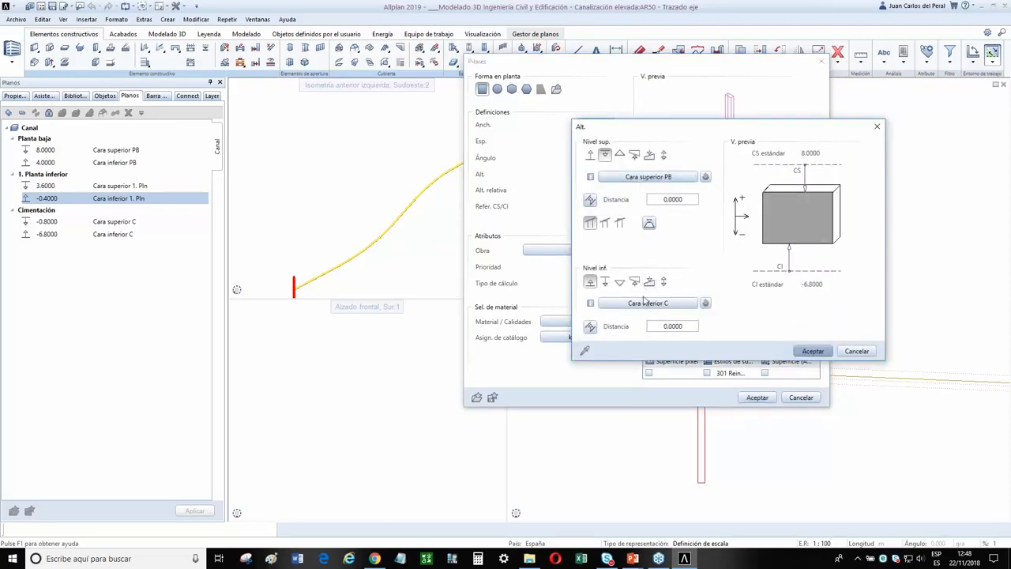
{"action": "left_click", "coordinate": [815, 351]}
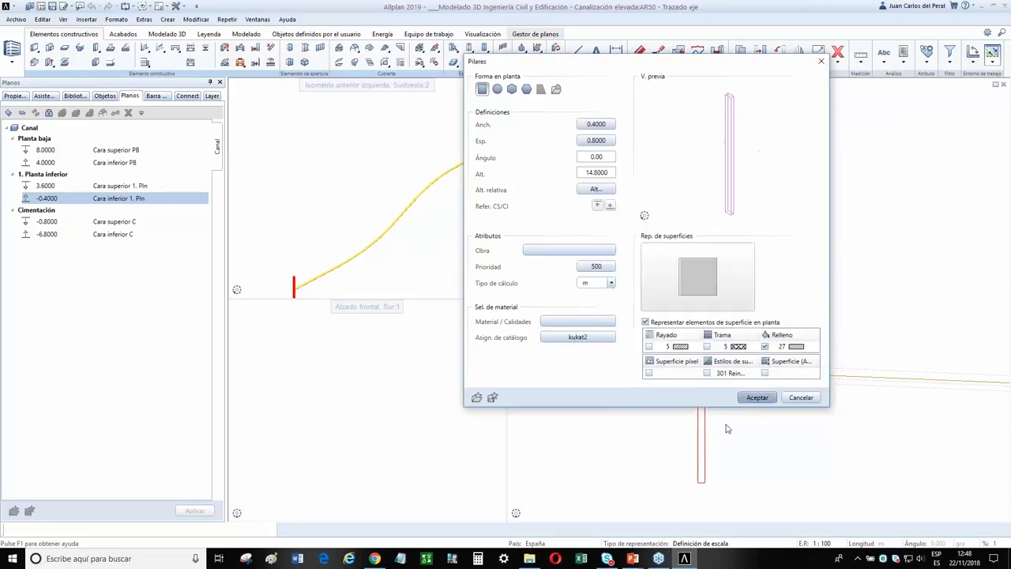
{"action": "left_click", "coordinate": [757, 397]}
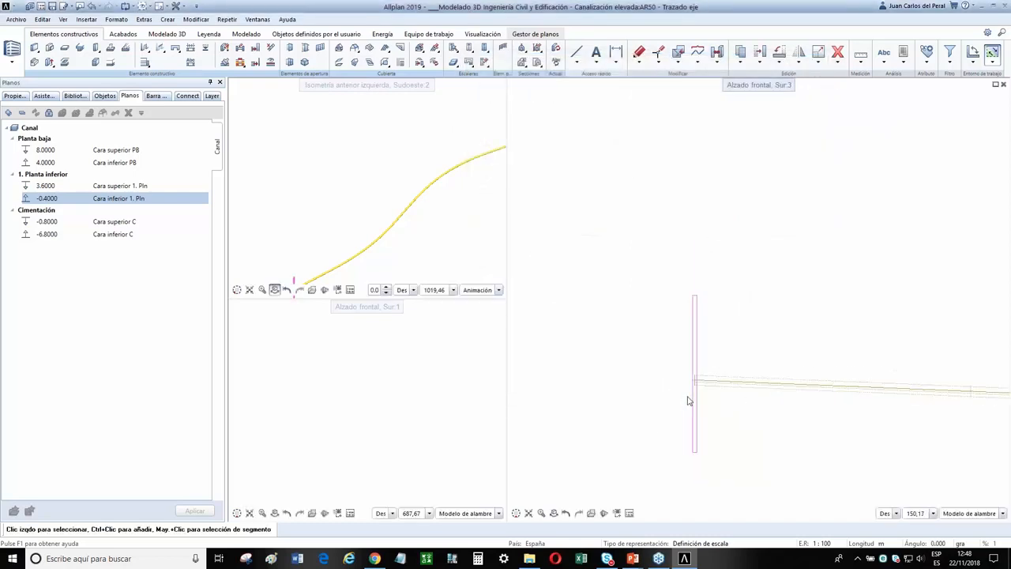
Switch the front elevation viewport to plan view and frame the pillar at the start of the canal axis
{"action": "left_click", "coordinate": [529, 490]}
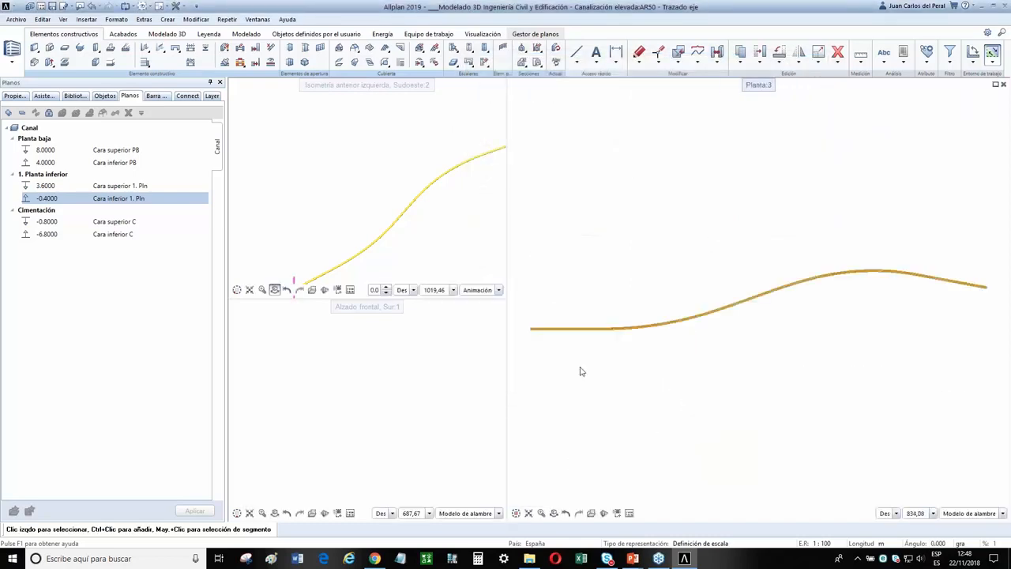
{"action": "scroll", "coordinate": [572, 328], "scroll_direction": "up", "scroll_amount": 3}
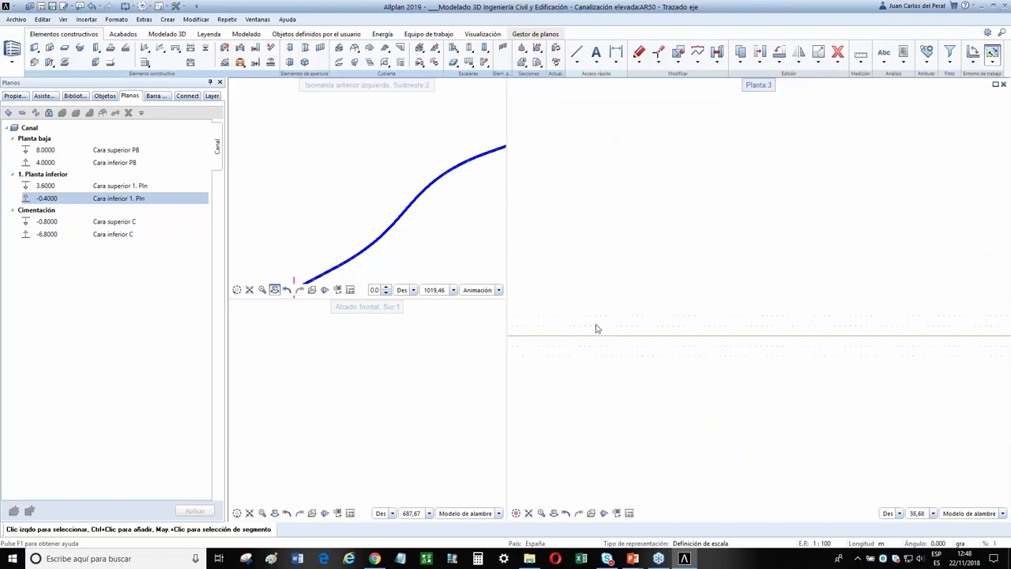
{"action": "middle_click_drag", "start_coordinate": [596, 327], "coordinate": [674, 329]}
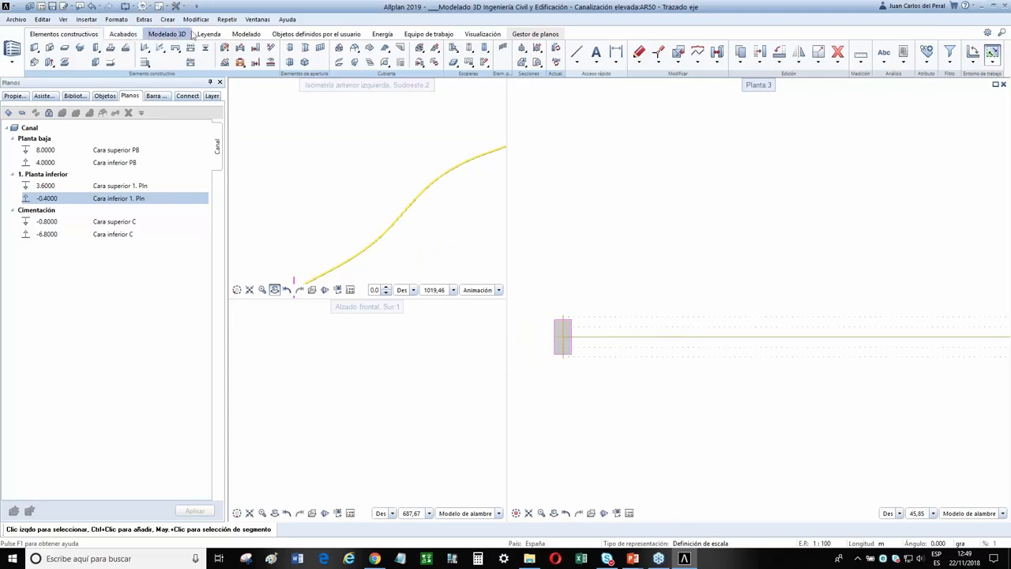
{"action": "left_click", "coordinate": [696, 58]}
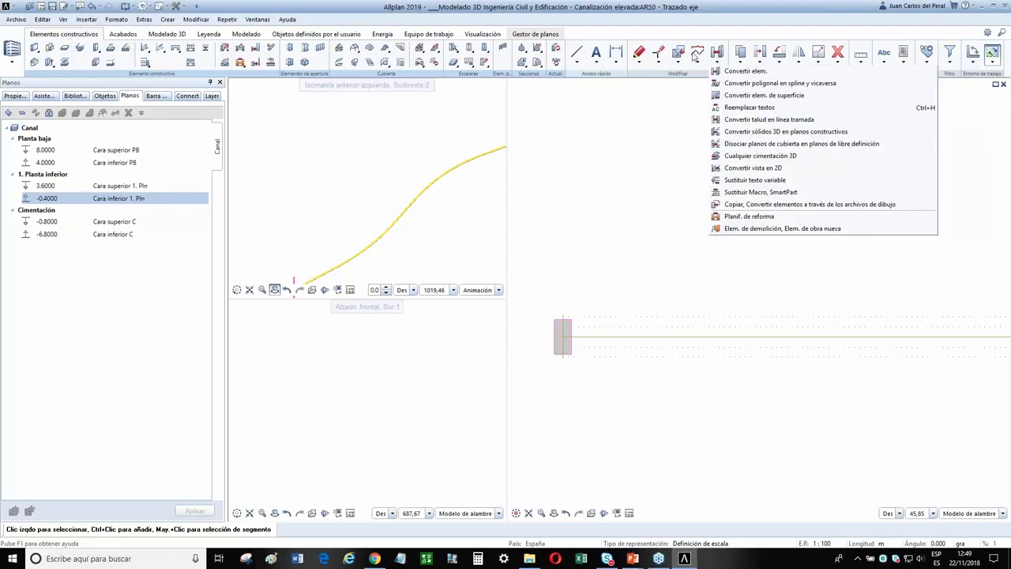
{"action": "left_click", "coordinate": [655, 54]}
{"action": "left_click", "coordinate": [660, 55]}
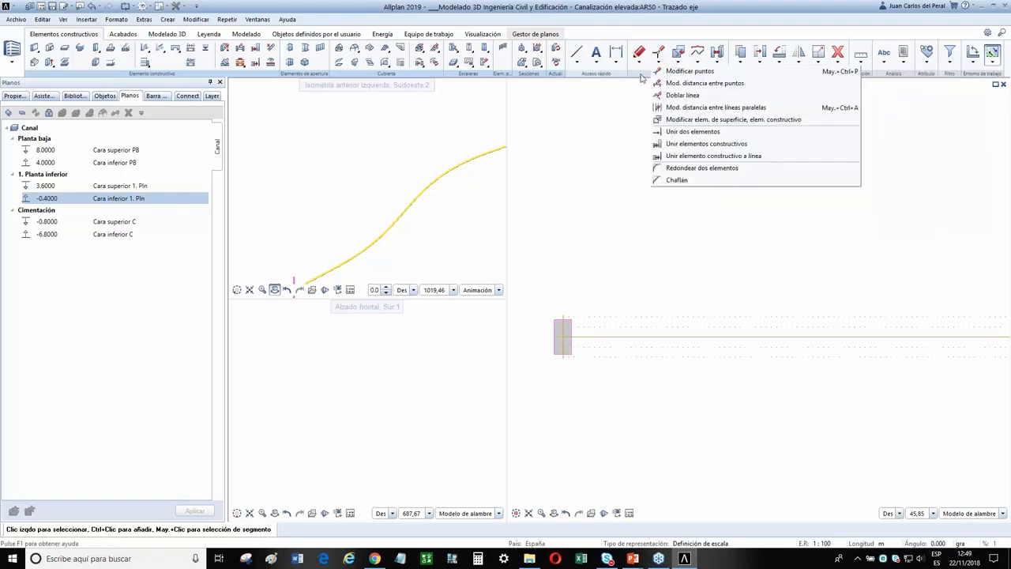
{"action": "left_click", "coordinate": [641, 78]}
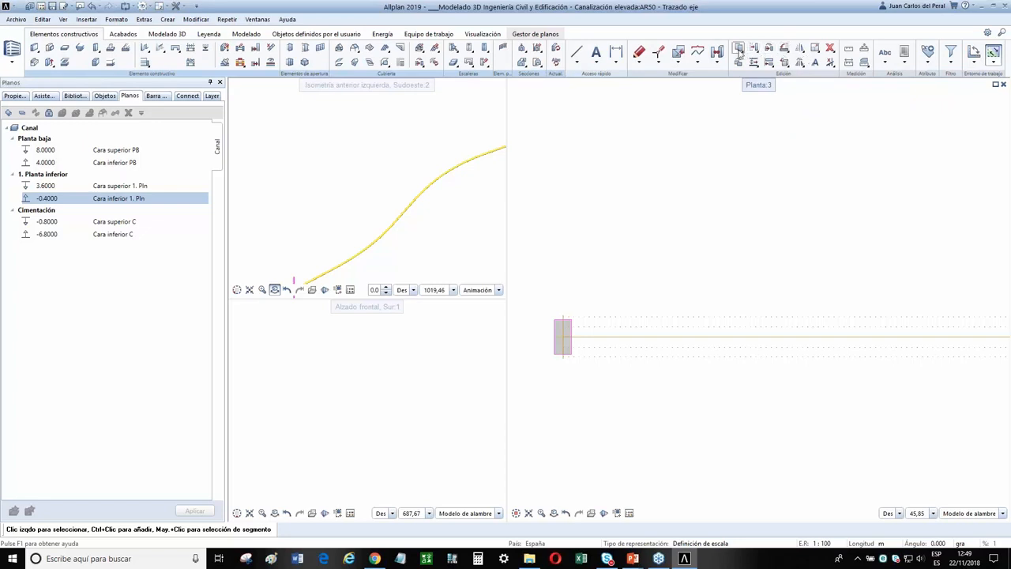
{"action": "left_click", "coordinate": [739, 52]}
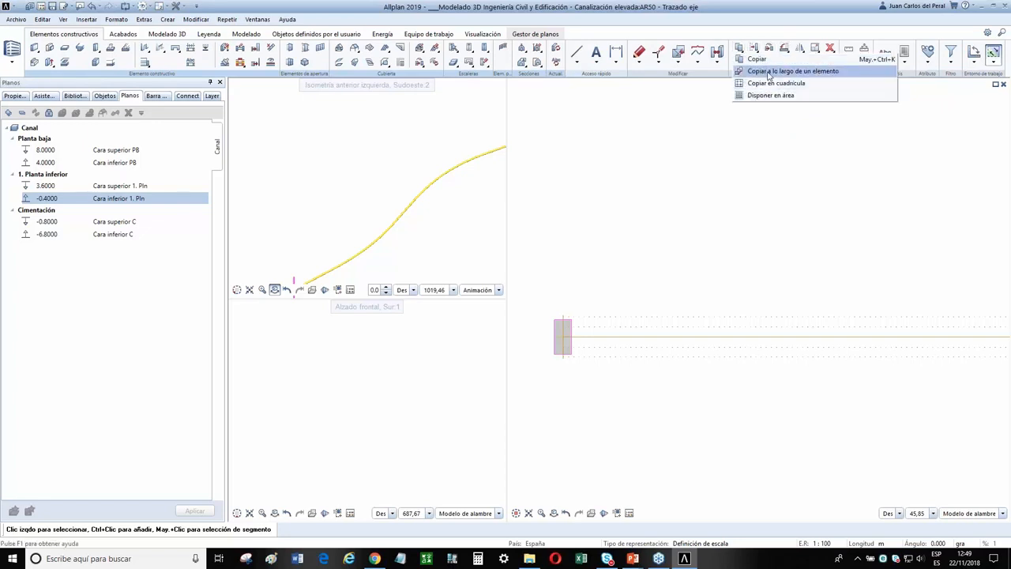
{"action": "left_click", "coordinate": [792, 71]}
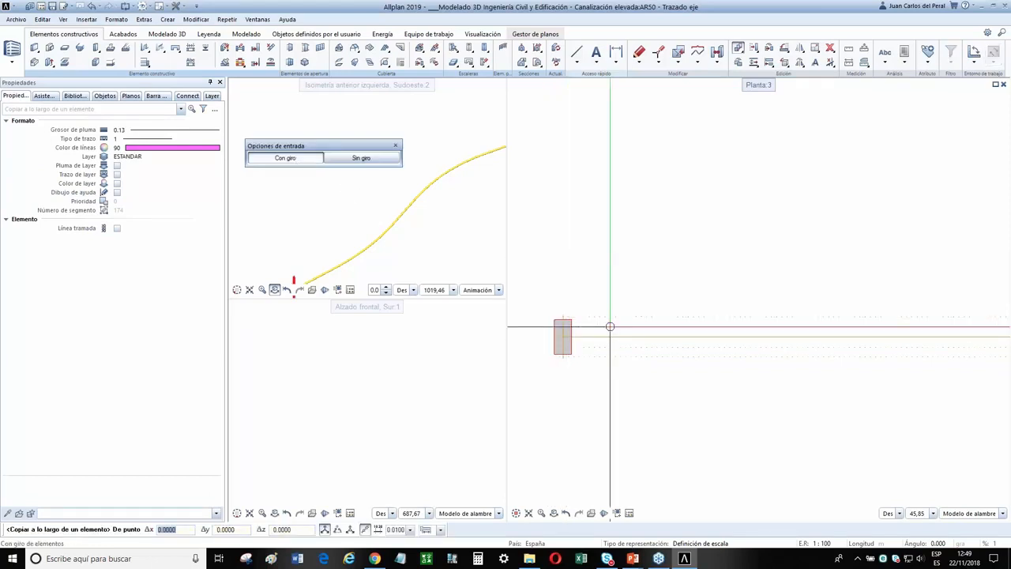
{"action": "scroll", "coordinate": [618, 337], "scroll_direction": "up", "scroll_amount": 3}
{"action": "left_click", "coordinate": [626, 334]}
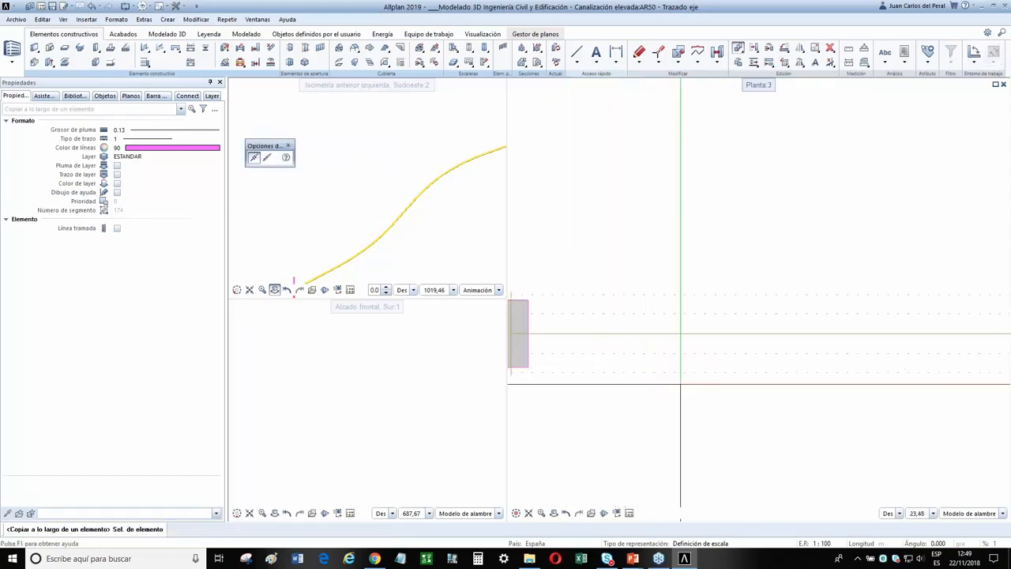
{"action": "scroll", "coordinate": [695, 360], "scroll_direction": "down", "scroll_amount": 5}
{"action": "middle_click_drag", "start_coordinate": [666, 345], "coordinate": [612, 313]}
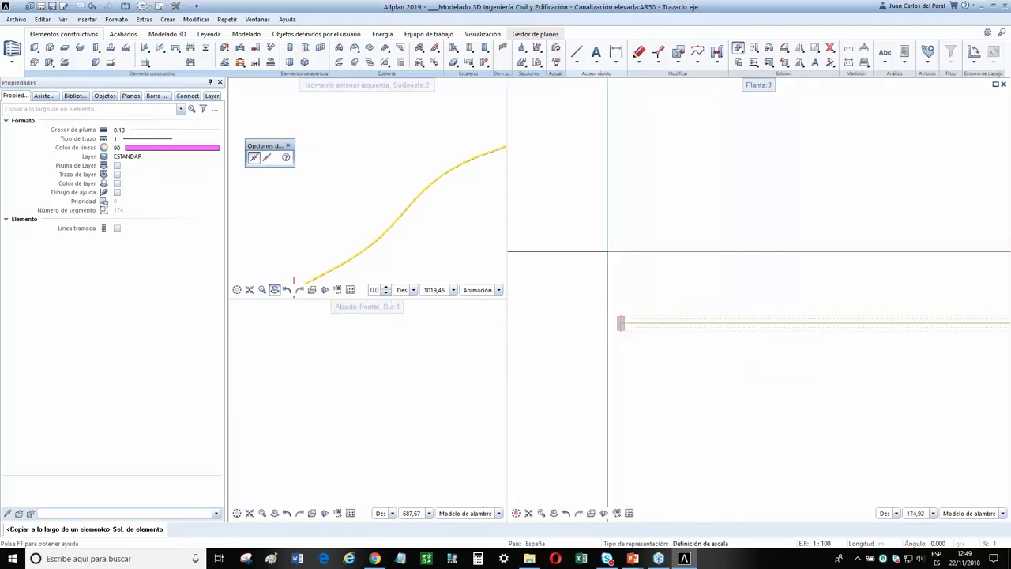
{"action": "key", "text": "Escape"}
Copy the pillar along the canal axis from the axis start point, with rotation (Con giro), at a Distancia of 10
{"action": "left_click", "coordinate": [740, 52]}
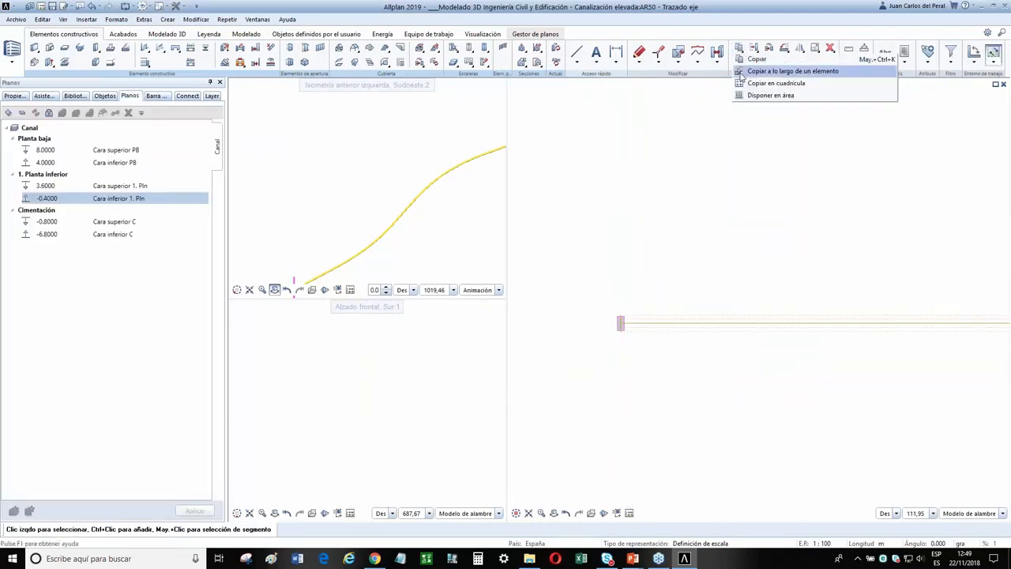
{"action": "left_click", "coordinate": [743, 72]}
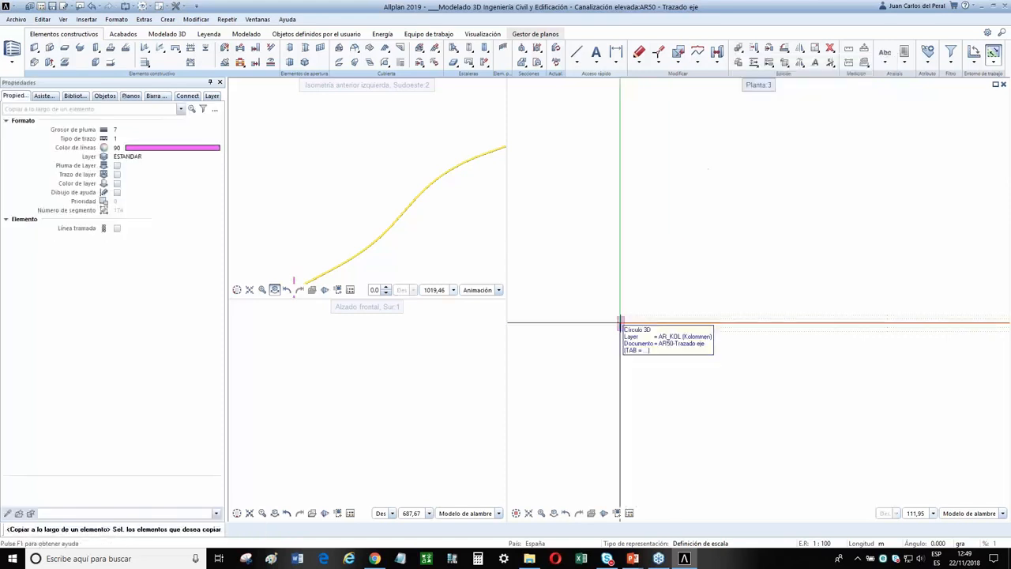
{"action": "scroll", "coordinate": [628, 332], "scroll_direction": "up", "scroll_amount": 3}
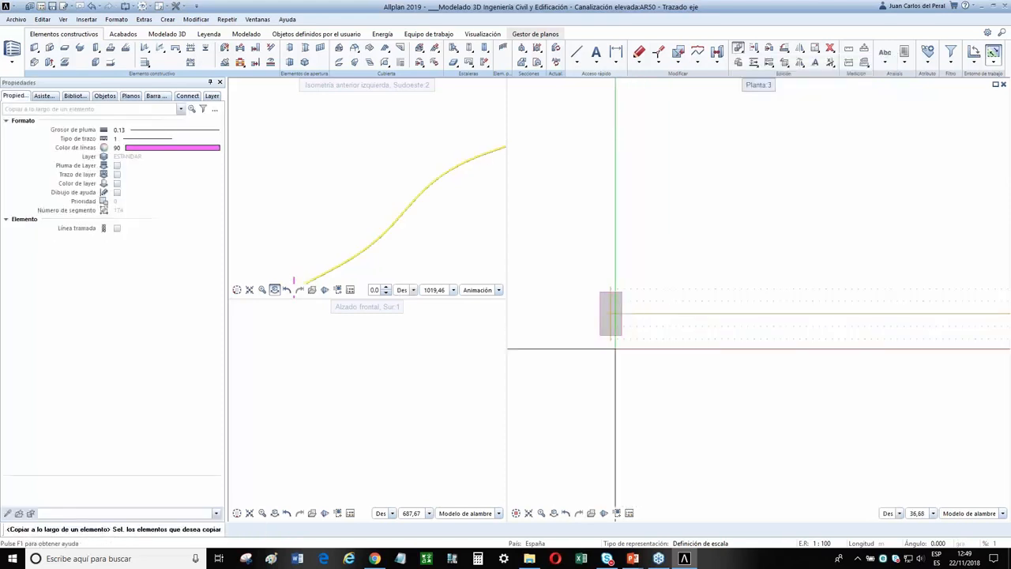
{"action": "left_click", "coordinate": [606, 322]}
{"action": "left_click", "coordinate": [609, 314]}
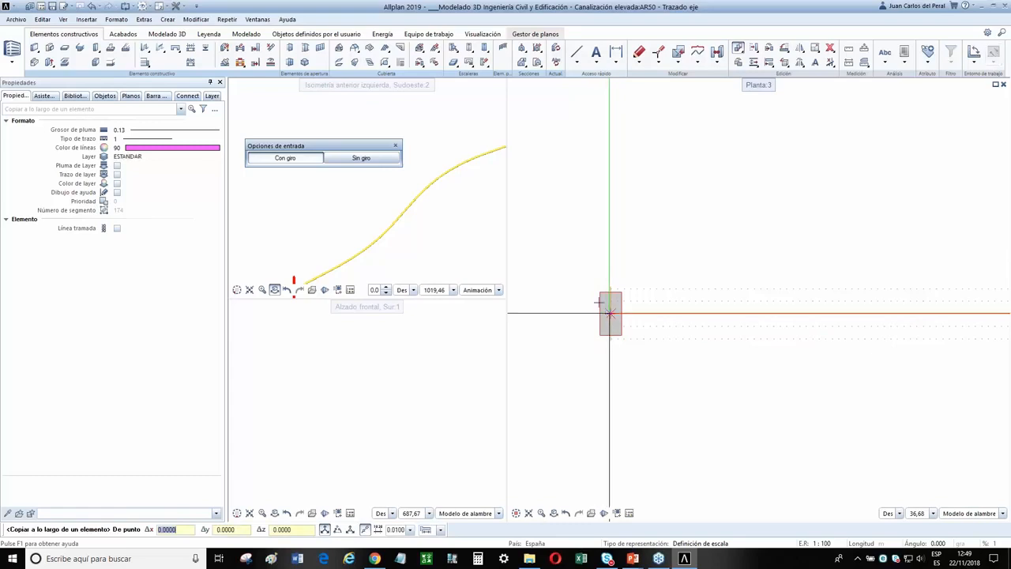
{"action": "left_click", "coordinate": [610, 314]}
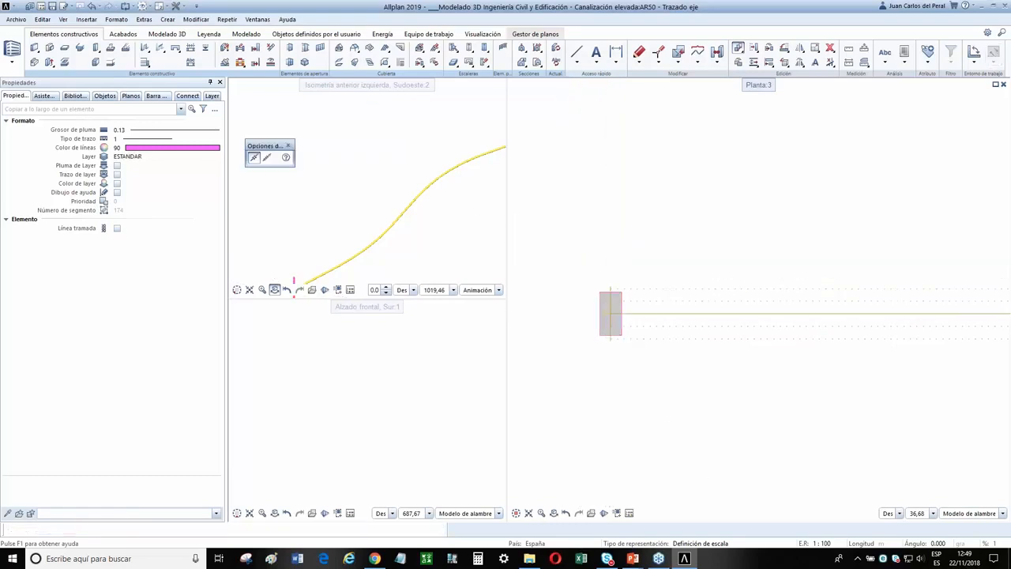
{"action": "scroll", "coordinate": [691, 312], "scroll_direction": "up", "scroll_amount": 4}
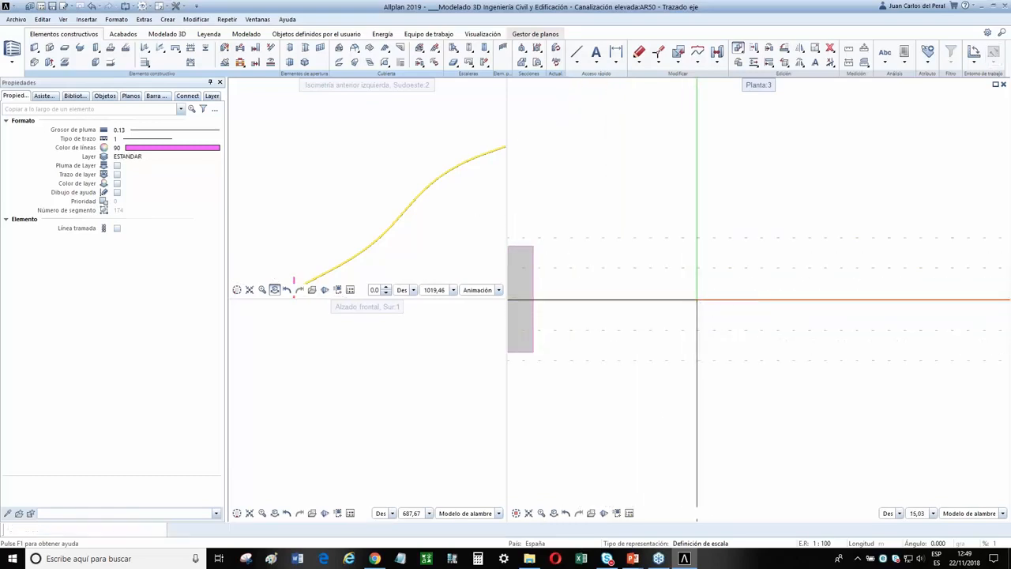
{"action": "left_click", "coordinate": [697, 301]}
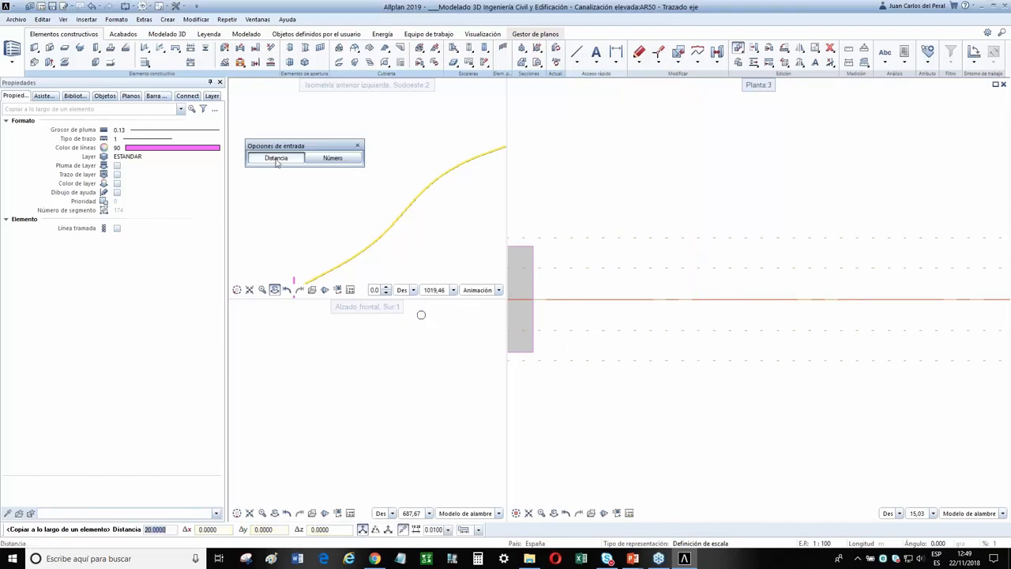
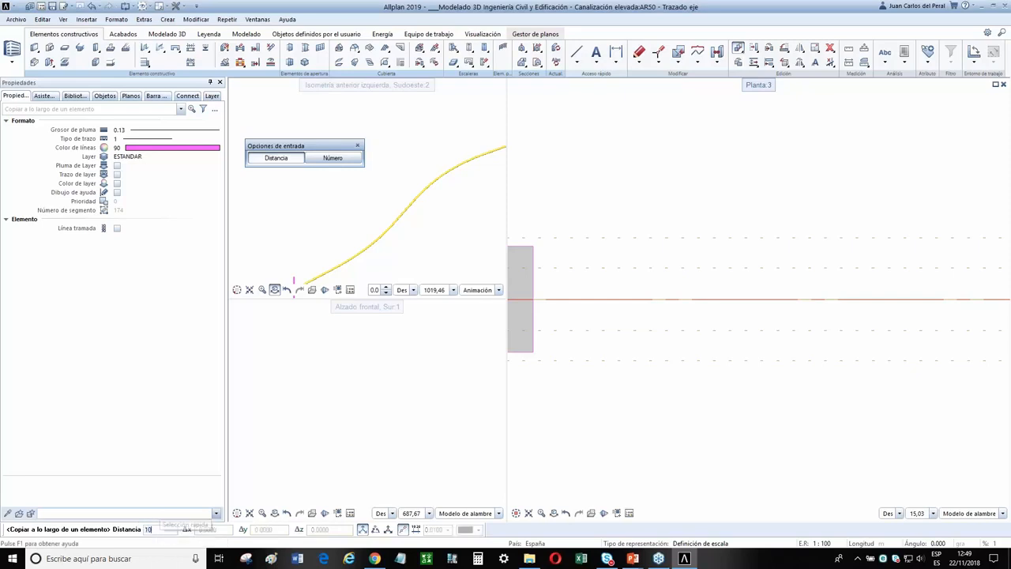
{"action": "key", "text": "Return"}
Examine the spacing and rotation of the copied pillars along the canal in the isometric and plan views
{"action": "scroll", "coordinate": [415, 241], "scroll_direction": "down", "scroll_amount": 4}
{"action": "middle_click_drag", "start_coordinate": [370, 251], "coordinate": [332, 260]}
{"action": "scroll", "coordinate": [367, 251], "scroll_direction": "up", "scroll_amount": 4}
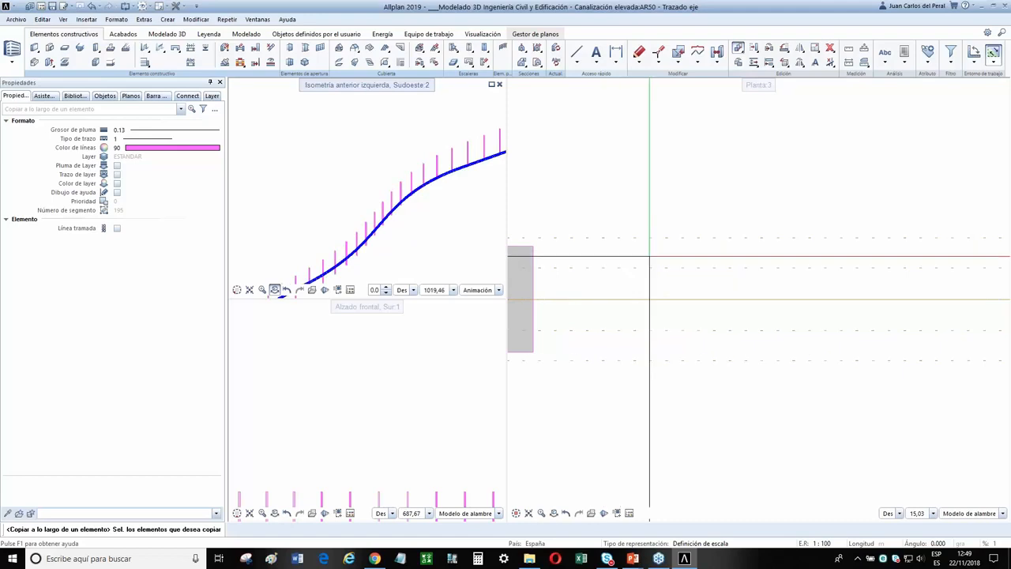
{"action": "scroll", "coordinate": [839, 325], "scroll_direction": "down", "scroll_amount": 8}
{"action": "middle_click_drag", "start_coordinate": [872, 351], "coordinate": [635, 370]}
{"action": "scroll", "coordinate": [808, 359], "scroll_direction": "down", "scroll_amount": 2}
{"action": "scroll", "coordinate": [811, 360], "scroll_direction": "up", "scroll_amount": 8}
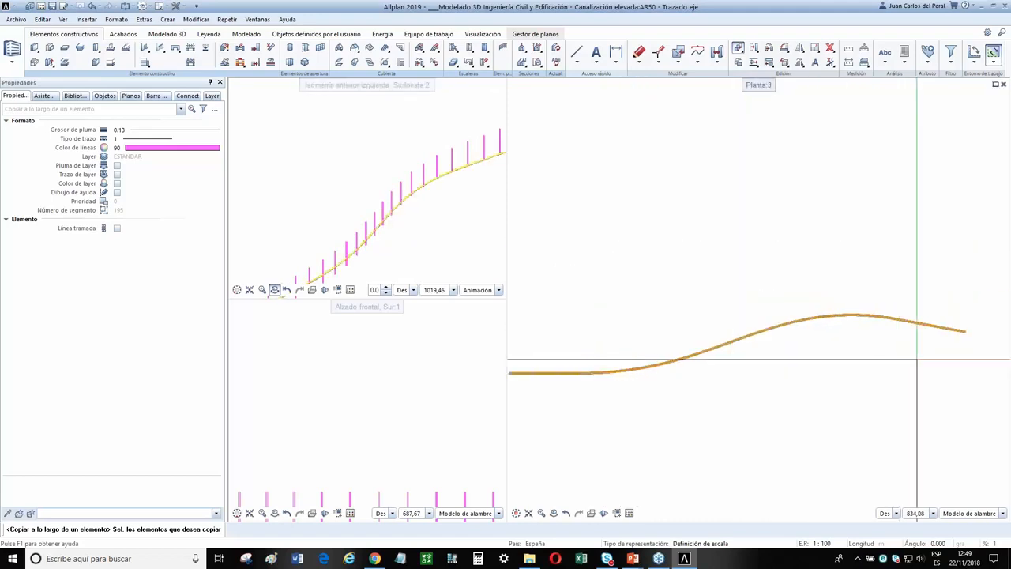
{"action": "scroll", "coordinate": [720, 362], "scroll_direction": "down", "scroll_amount": 9}
{"action": "scroll", "coordinate": [654, 351], "scroll_direction": "up", "scroll_amount": 5}
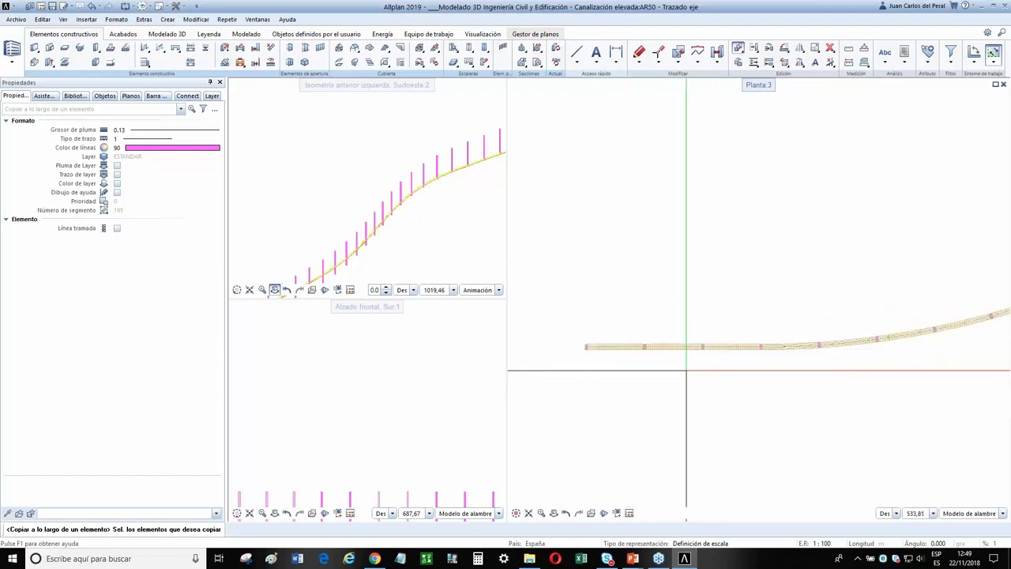
{"action": "scroll", "coordinate": [654, 352], "scroll_direction": "up", "scroll_amount": 7}
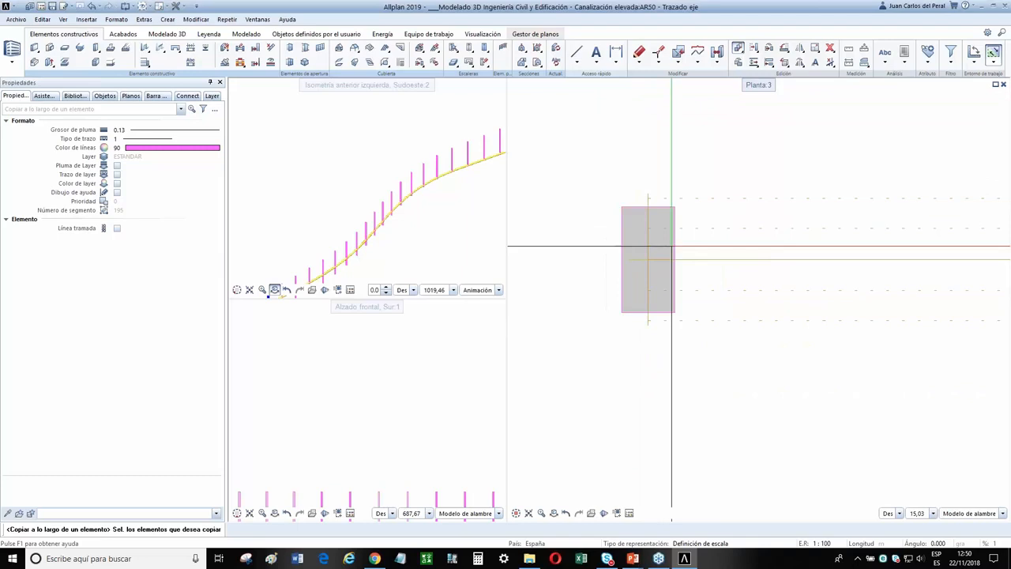
Move the first pillar along the axis by its own width, from its outer edge midpoint to its inner edge midpoint
{"action": "key", "text": "Escape"}
{"action": "left_click", "coordinate": [738, 49]}
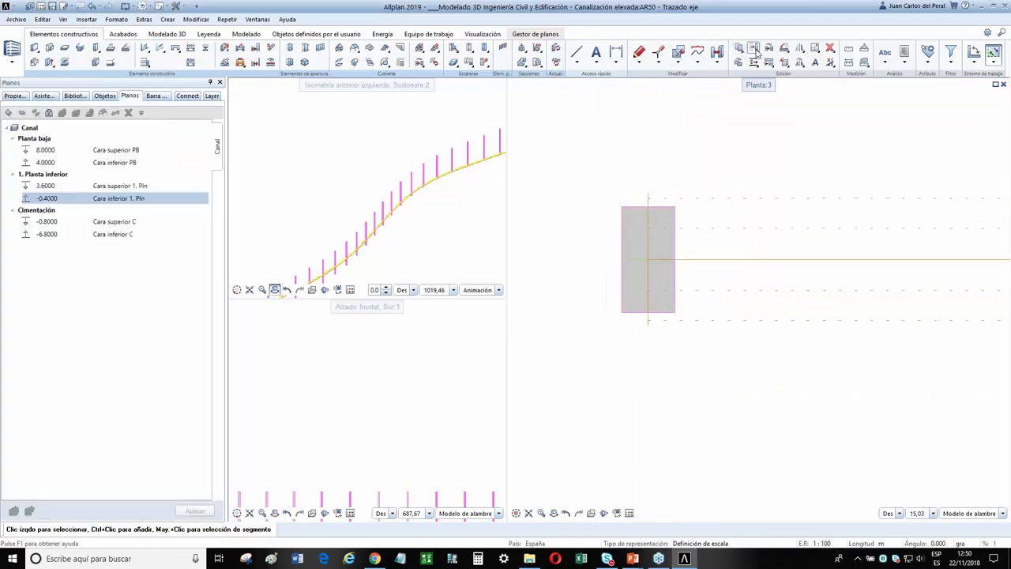
{"action": "left_click", "coordinate": [621, 259]}
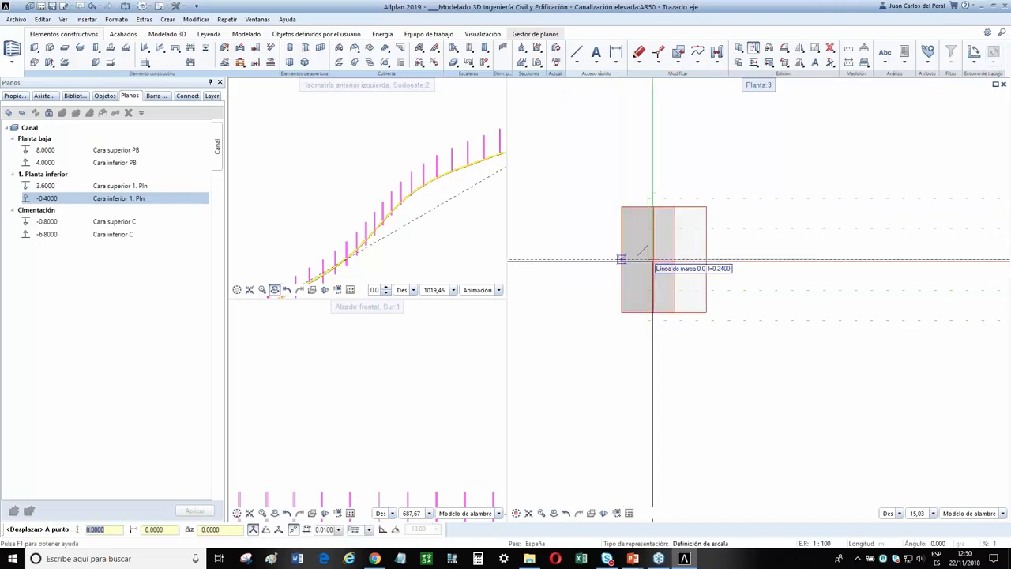
{"action": "left_click", "coordinate": [672, 259]}
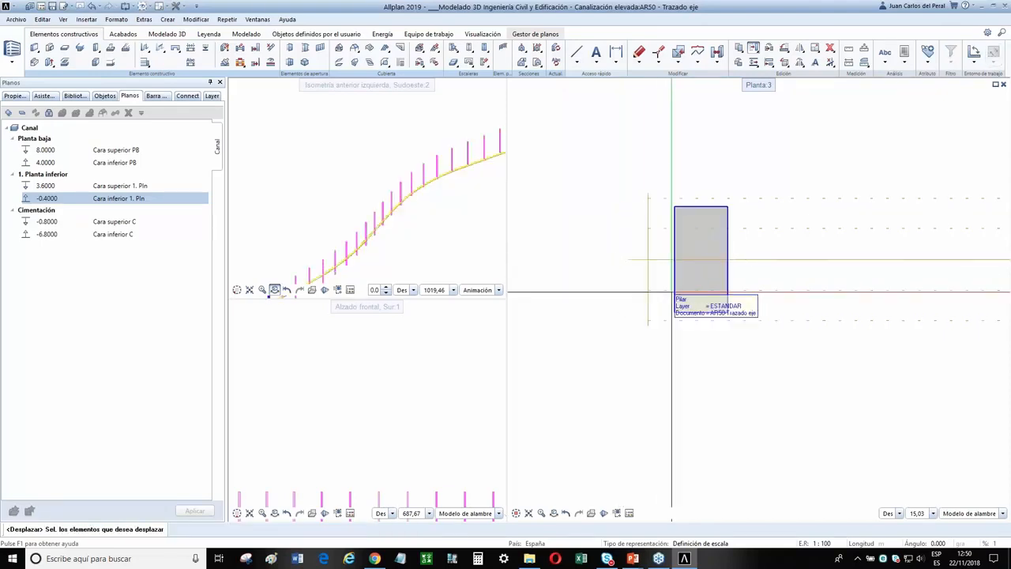
Inspect the moved pillar at the start of the canal tube in the shaded 3D view
{"action": "scroll", "coordinate": [342, 232], "scroll_direction": "down", "scroll_amount": 4}
{"action": "left_click_drag", "start_coordinate": [343, 231], "coordinate": [353, 245]}
{"action": "left_click_drag", "start_coordinate": [277, 277], "coordinate": [395, 214]}
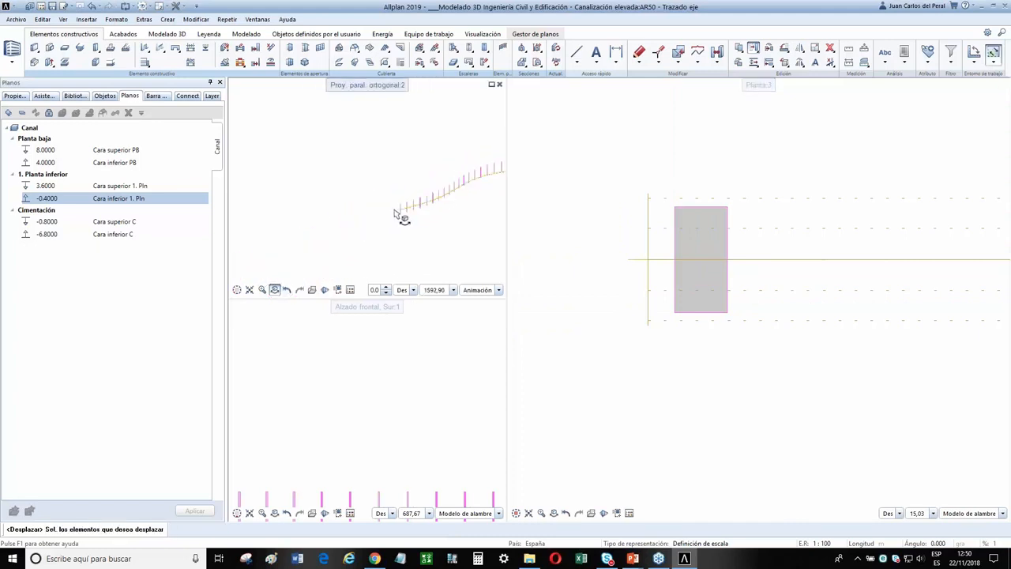
{"action": "scroll", "coordinate": [403, 213], "scroll_direction": "up", "scroll_amount": 10}
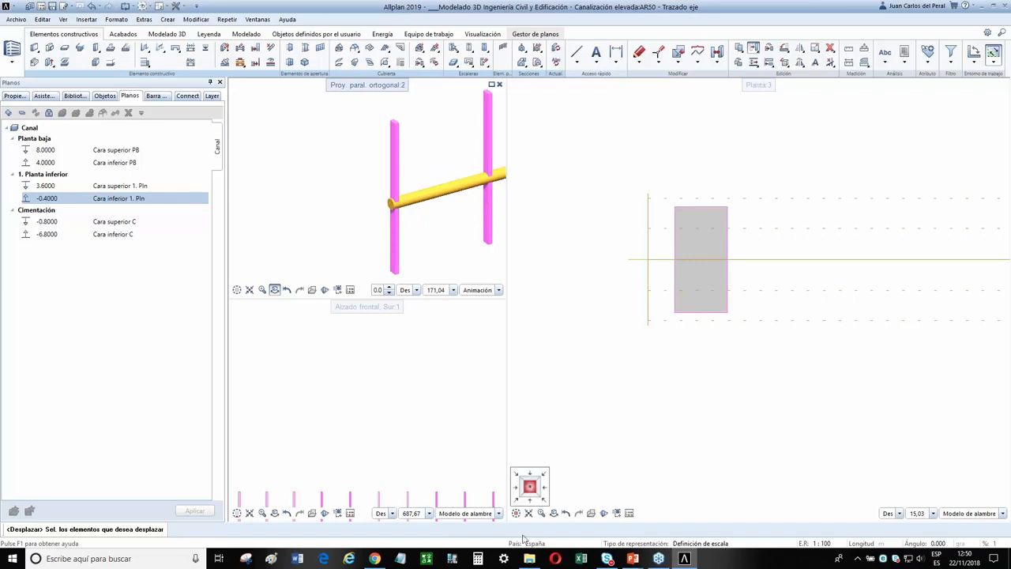
Start a 3D line (Línea 3D) at the first pillar and set its line colour to 7, blue
{"action": "left_click", "coordinate": [526, 499]}
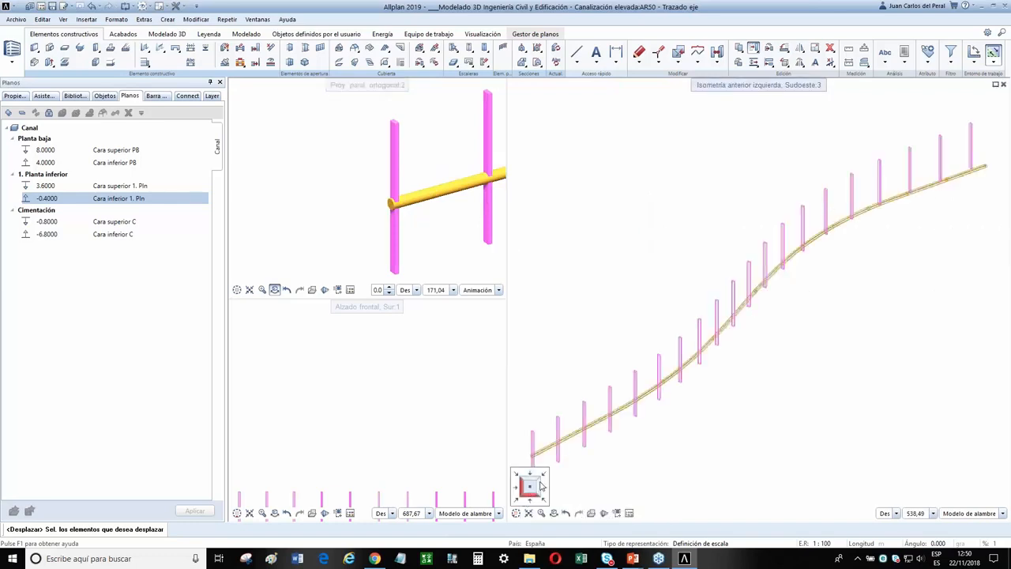
{"action": "scroll", "coordinate": [630, 392], "scroll_direction": "up", "scroll_amount": 5}
{"action": "scroll", "coordinate": [629, 391], "scroll_direction": "up", "scroll_amount": 5}
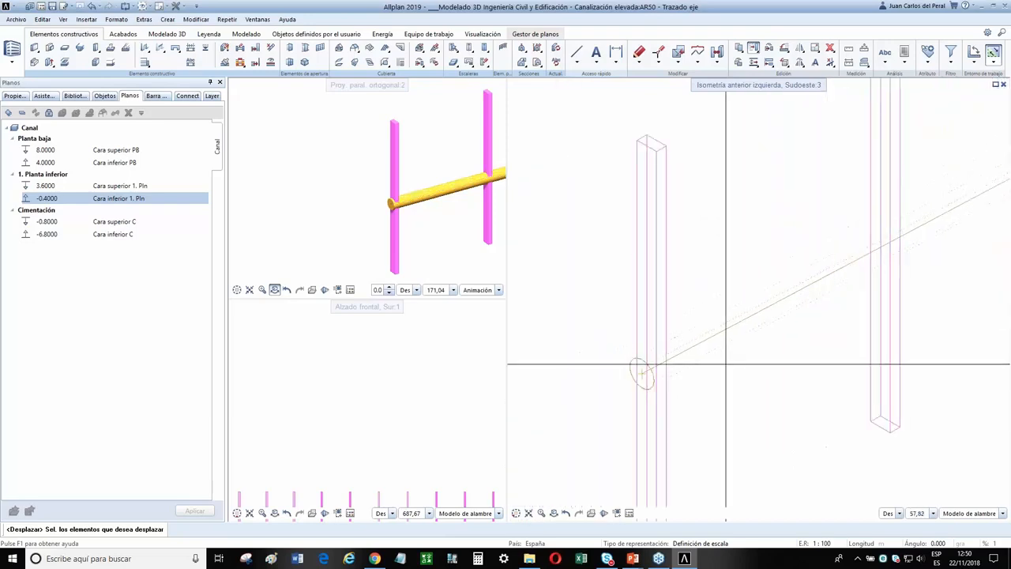
{"action": "left_click", "coordinate": [175, 35]}
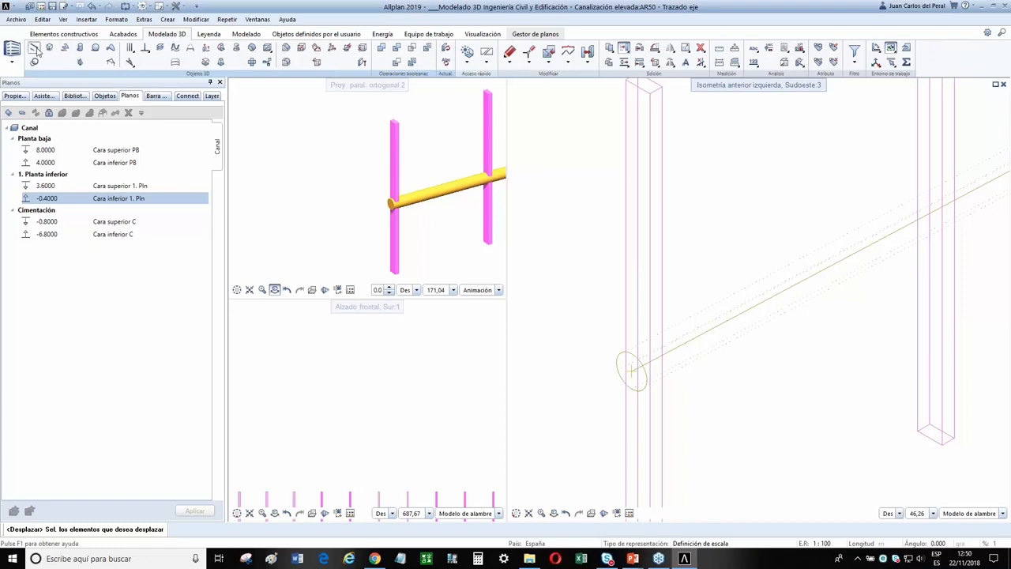
{"action": "left_click", "coordinate": [184, 148]}
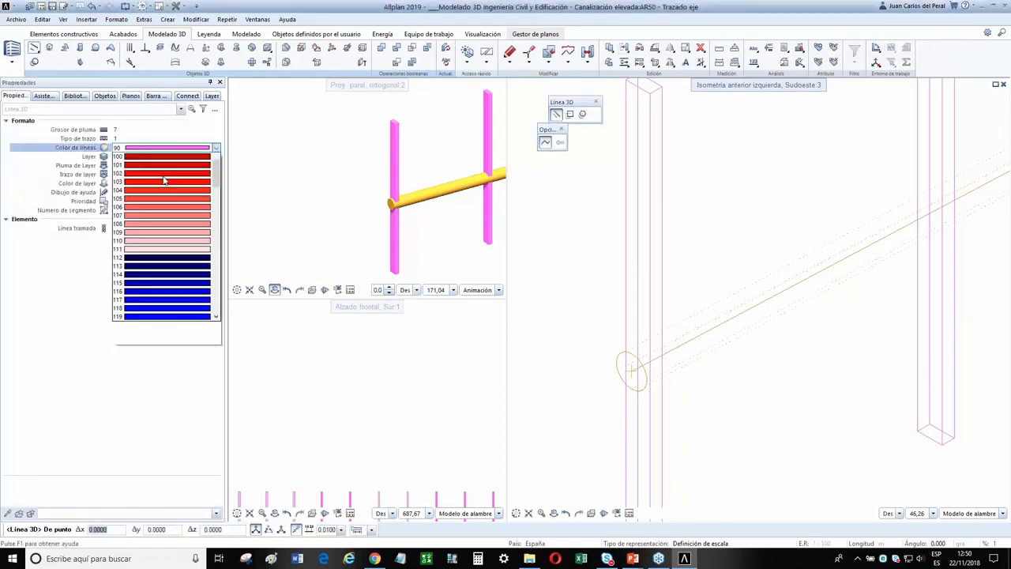
{"action": "left_click", "coordinate": [165, 349]}
{"action": "left_click", "coordinate": [197, 149]}
{"action": "left_click_drag", "start_coordinate": [216, 247], "coordinate": [218, 163]}
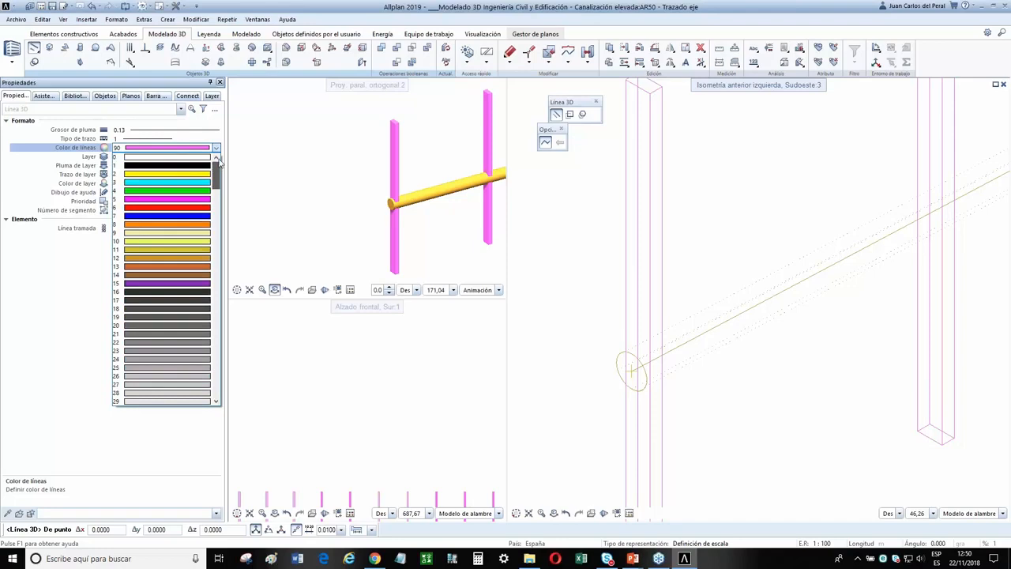
{"action": "left_click", "coordinate": [187, 221]}
Draw a horizontal 3D line from the canal axis start point outward, across the canal, using the left elevation view
{"action": "scroll", "coordinate": [588, 354], "scroll_direction": "up", "scroll_amount": 3}
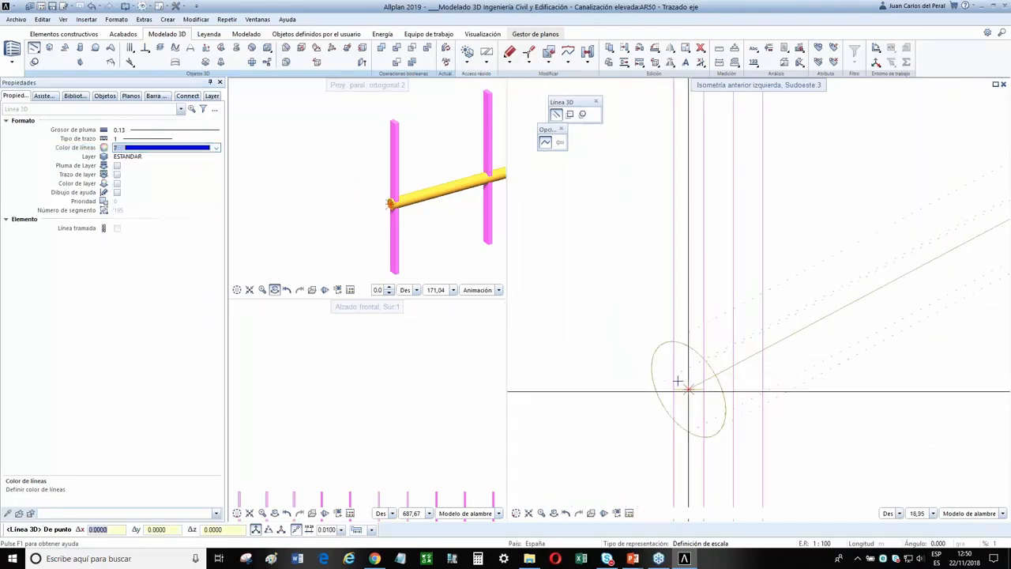
{"action": "left_click", "coordinate": [679, 383]}
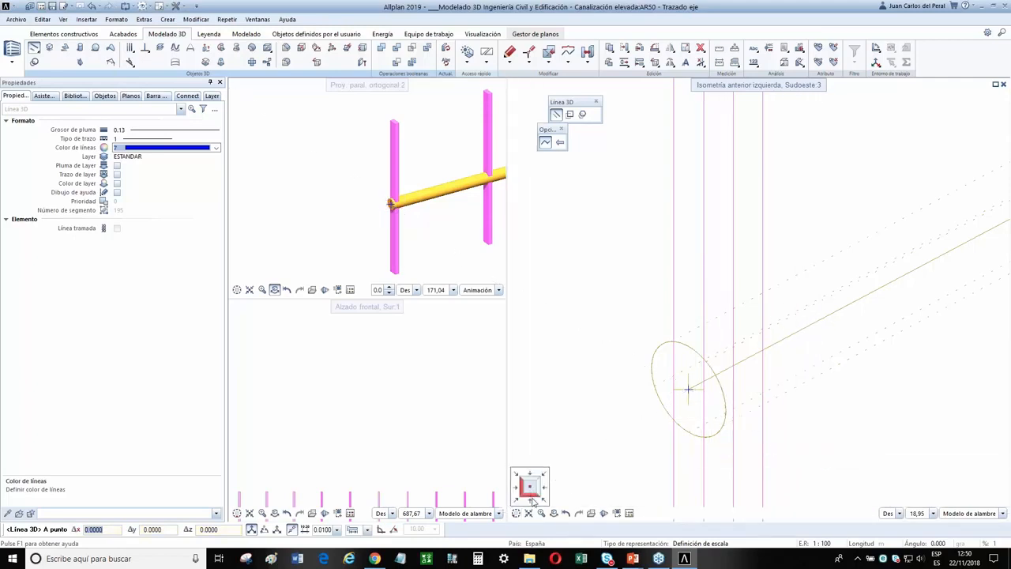
{"action": "left_click", "coordinate": [533, 499]}
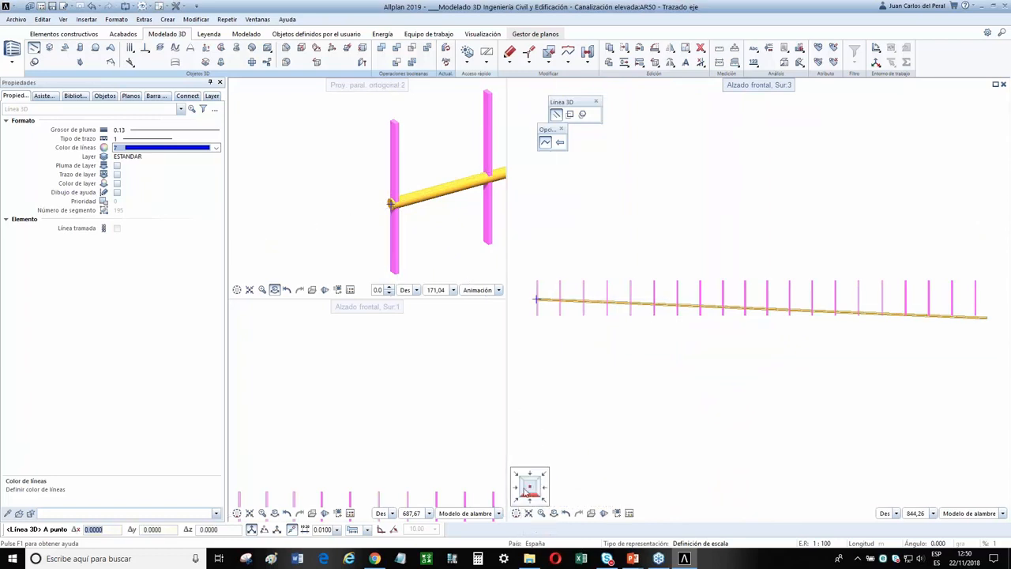
{"action": "left_click", "coordinate": [522, 492]}
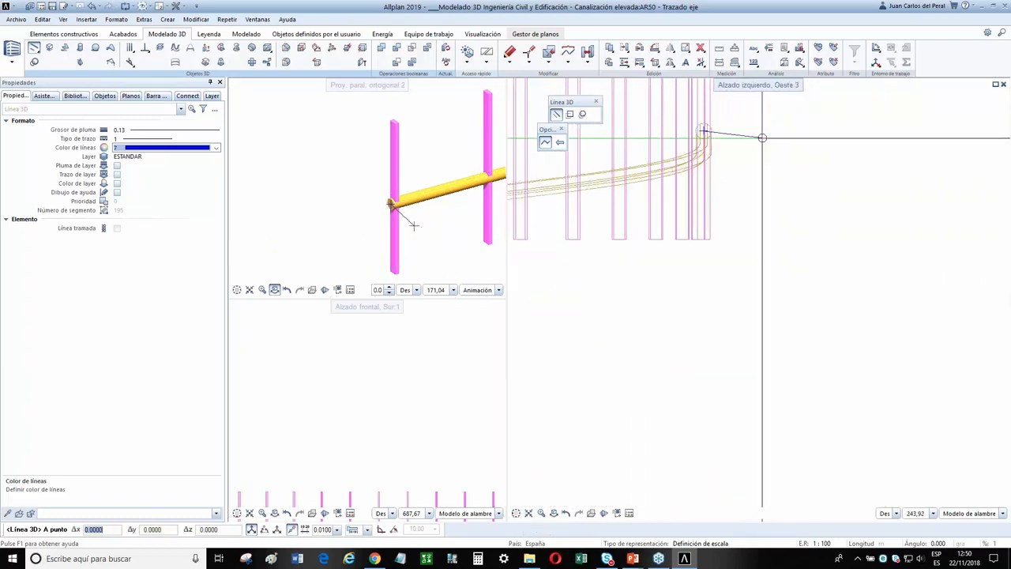
{"action": "left_click", "coordinate": [710, 122]}
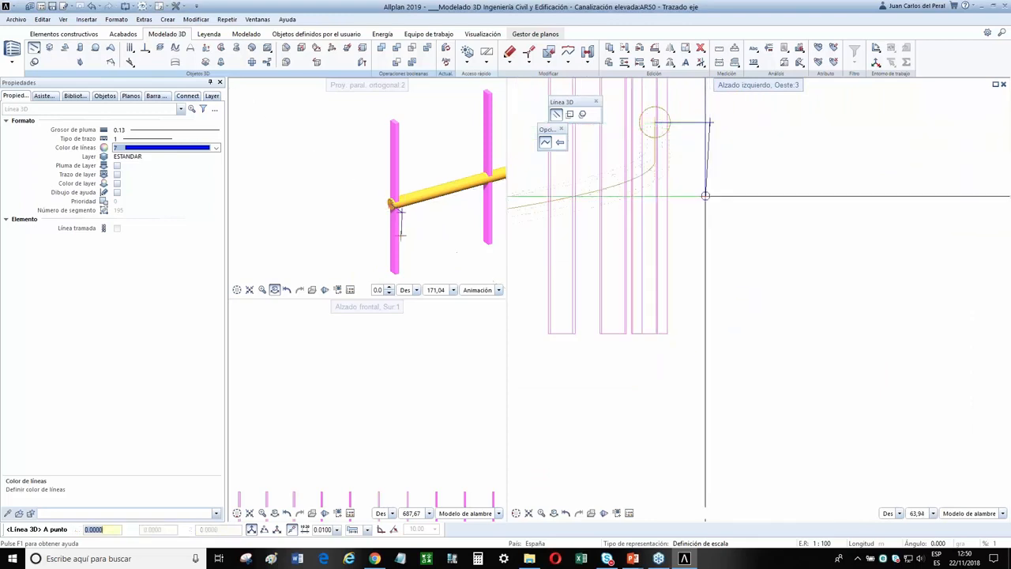
{"action": "key", "text": "Escape"}
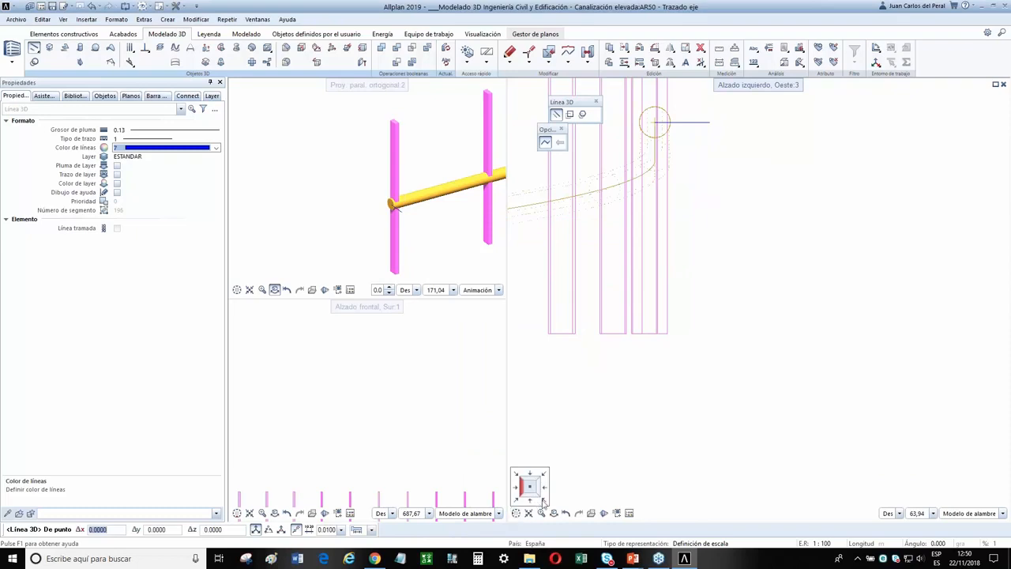
Move the 3D line from its midpoint to the axis start point so it is centred across the canal
{"action": "left_click", "coordinate": [544, 500]}
{"action": "scroll", "coordinate": [569, 217], "scroll_direction": "up", "scroll_amount": 10}
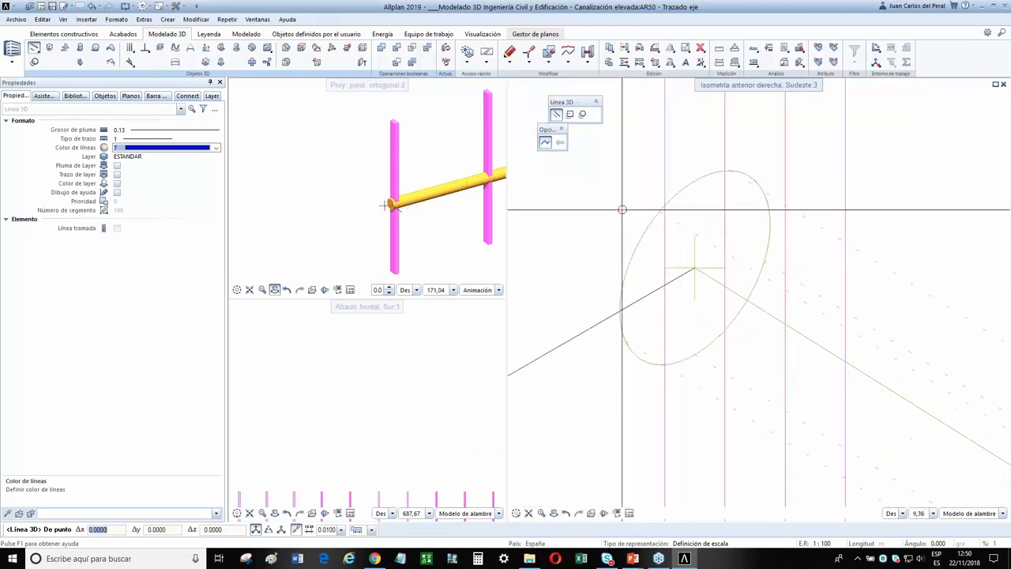
{"action": "key", "text": "Escape"}
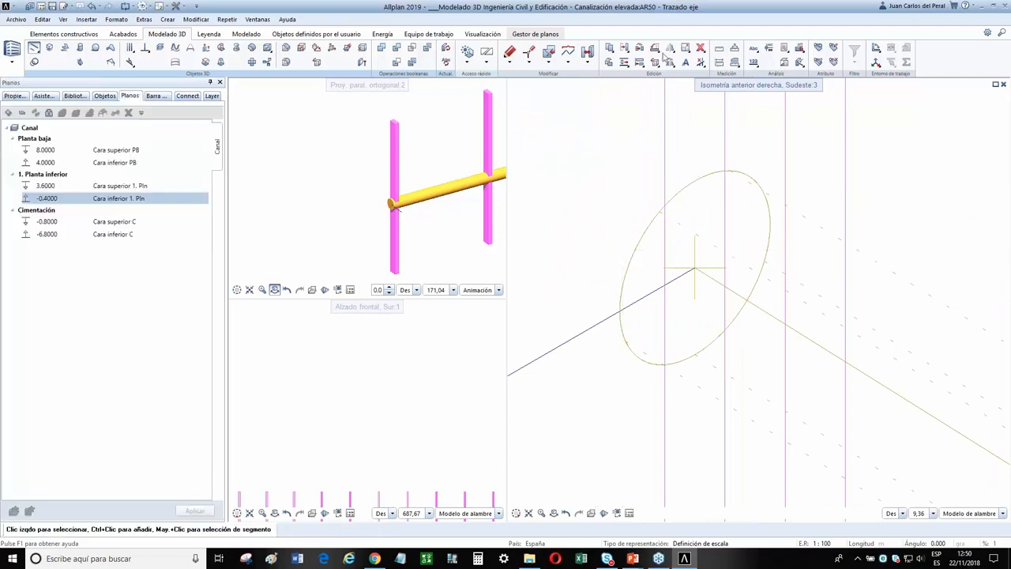
{"action": "left_click", "coordinate": [625, 48]}
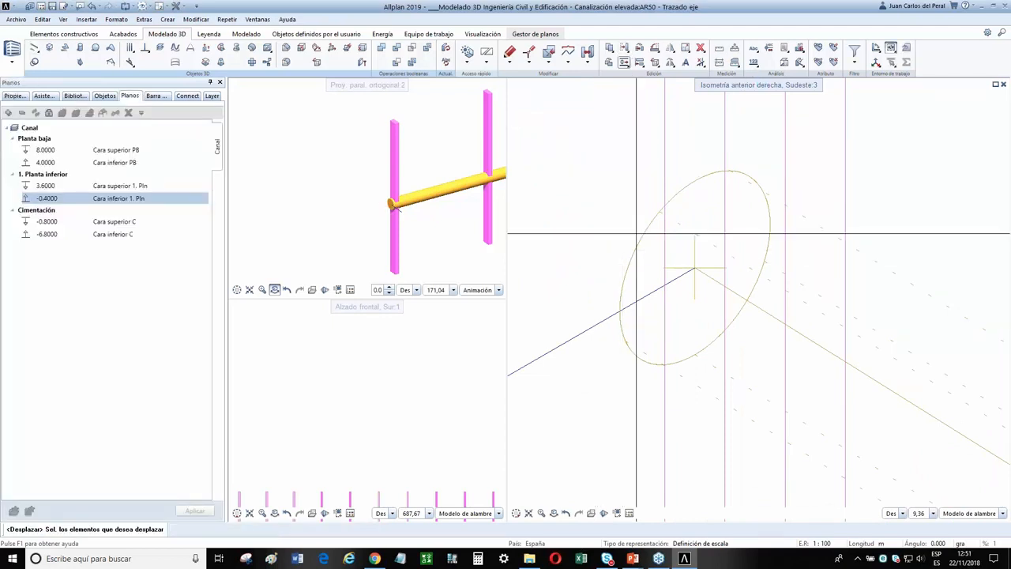
{"action": "left_click", "coordinate": [583, 332]}
{"action": "scroll", "coordinate": [592, 338], "scroll_direction": "down", "scroll_amount": 2}
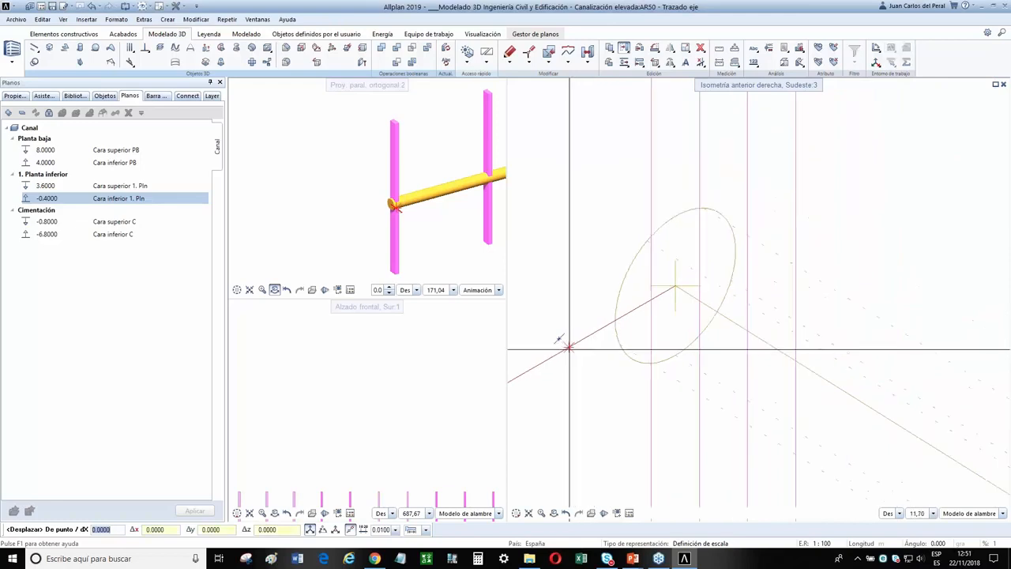
{"action": "left_click", "coordinate": [574, 344]}
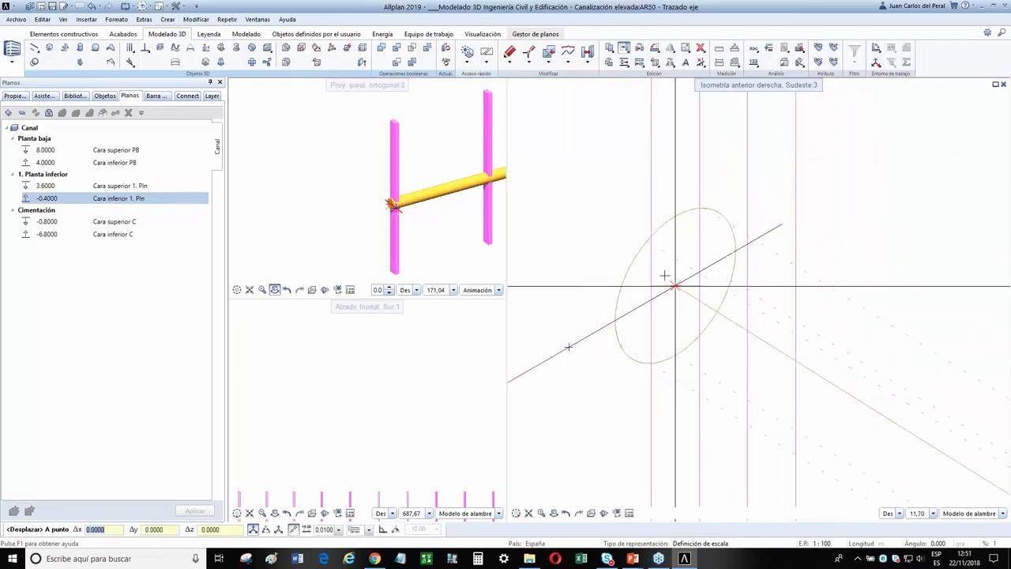
{"action": "left_click", "coordinate": [675, 286]}
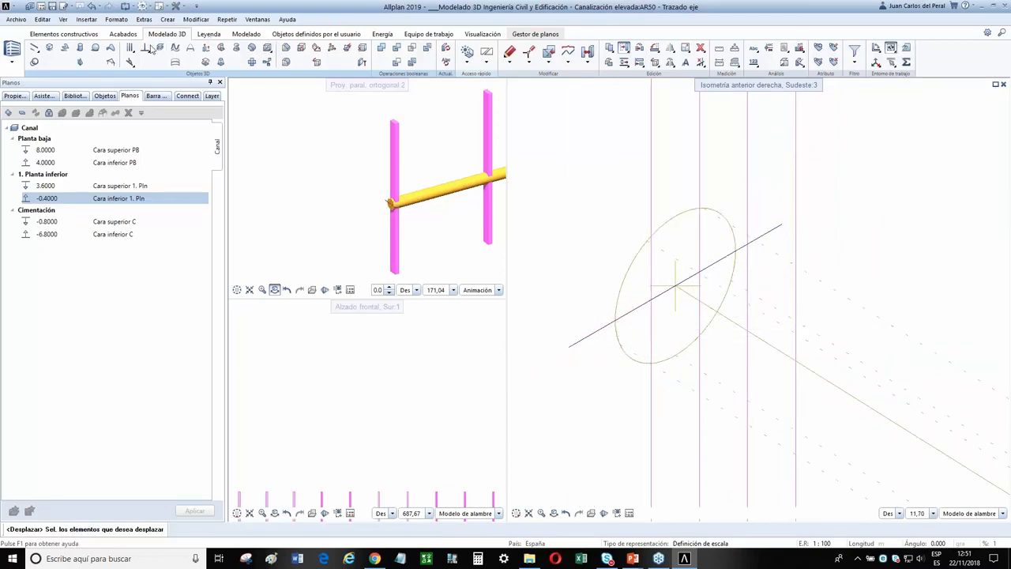
Extrude the centred 3D line along the canal axis (Extrudir a lo largo de un recorrido) with 0 interior profiles and inspect the surface
{"action": "left_click", "coordinate": [205, 62]}
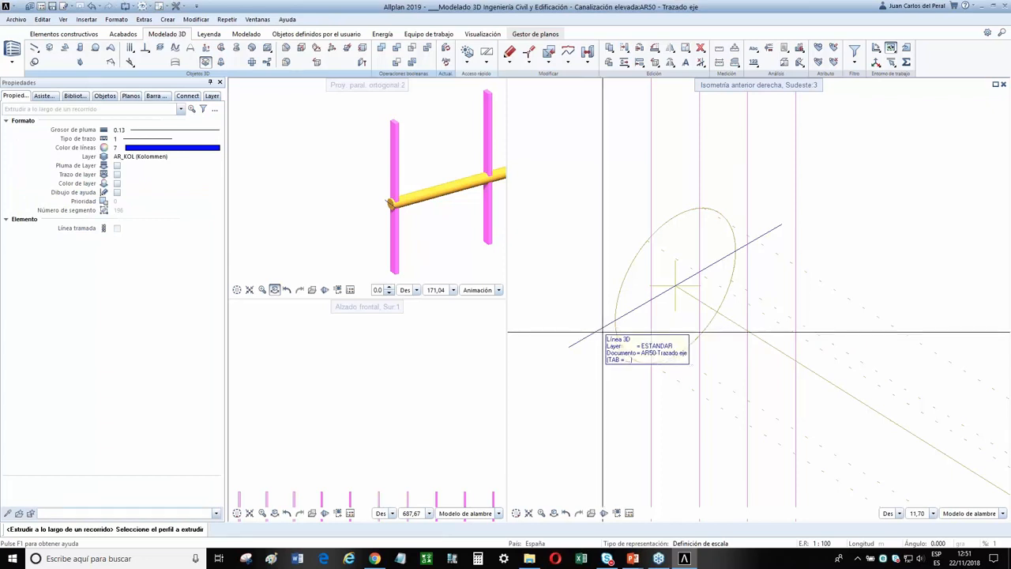
{"action": "left_click", "coordinate": [603, 331]}
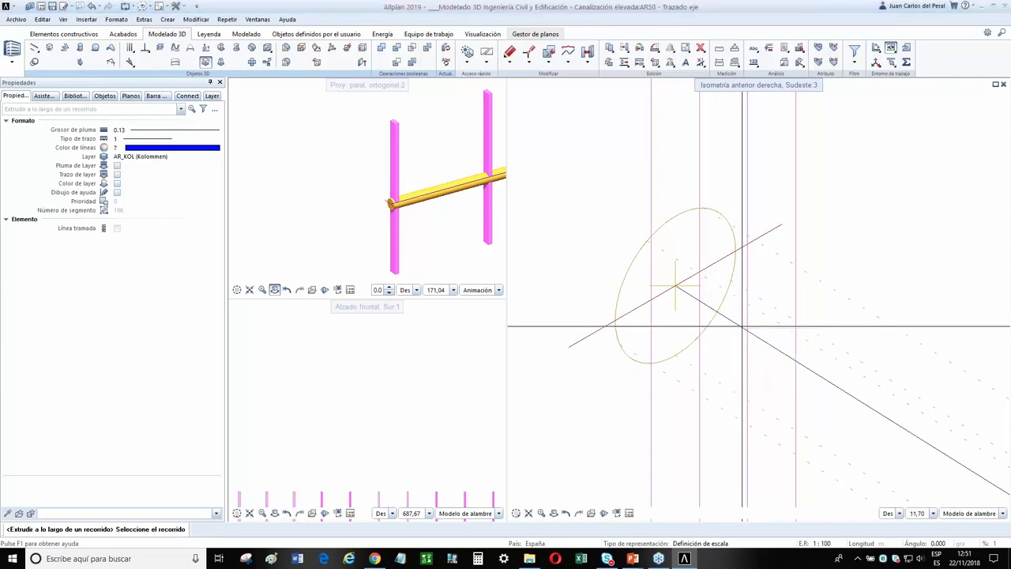
{"action": "left_click", "coordinate": [742, 327]}
{"action": "scroll", "coordinate": [790, 419], "scroll_direction": "down", "scroll_amount": 5}
{"action": "middle_click_drag", "start_coordinate": [816, 440], "coordinate": [688, 258]}
{"action": "scroll", "coordinate": [688, 257], "scroll_direction": "down", "scroll_amount": 1}
{"action": "middle_click_drag", "start_coordinate": [837, 388], "coordinate": [758, 358]}
{"action": "scroll", "coordinate": [758, 358], "scroll_direction": "down", "scroll_amount": 1}
{"action": "scroll", "coordinate": [842, 395], "scroll_direction": "down", "scroll_amount": 2}
{"action": "middle_click_drag", "start_coordinate": [948, 415], "coordinate": [811, 386]}
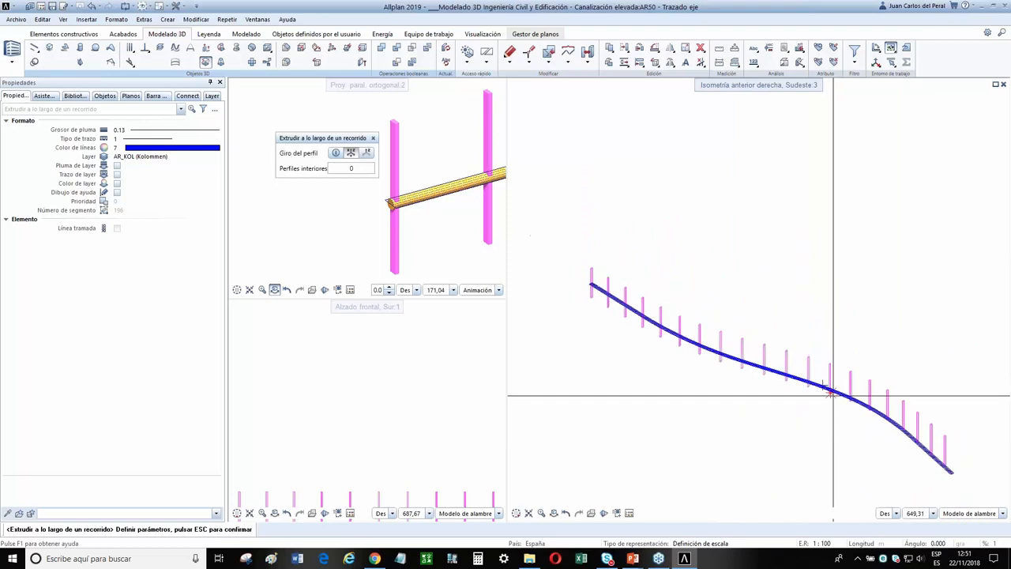
{"action": "scroll", "coordinate": [913, 437], "scroll_direction": "up", "scroll_amount": 4}
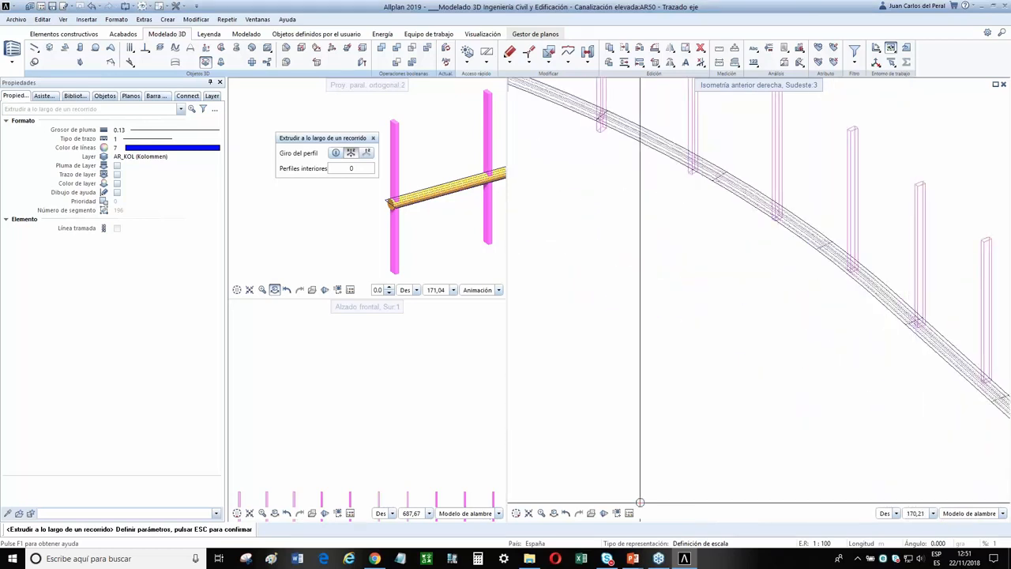
{"action": "left_click", "coordinate": [518, 509]}
{"action": "scroll", "coordinate": [908, 205], "scroll_direction": "up", "scroll_amount": 3}
{"action": "scroll", "coordinate": [926, 175], "scroll_direction": "down", "scroll_amount": 5}
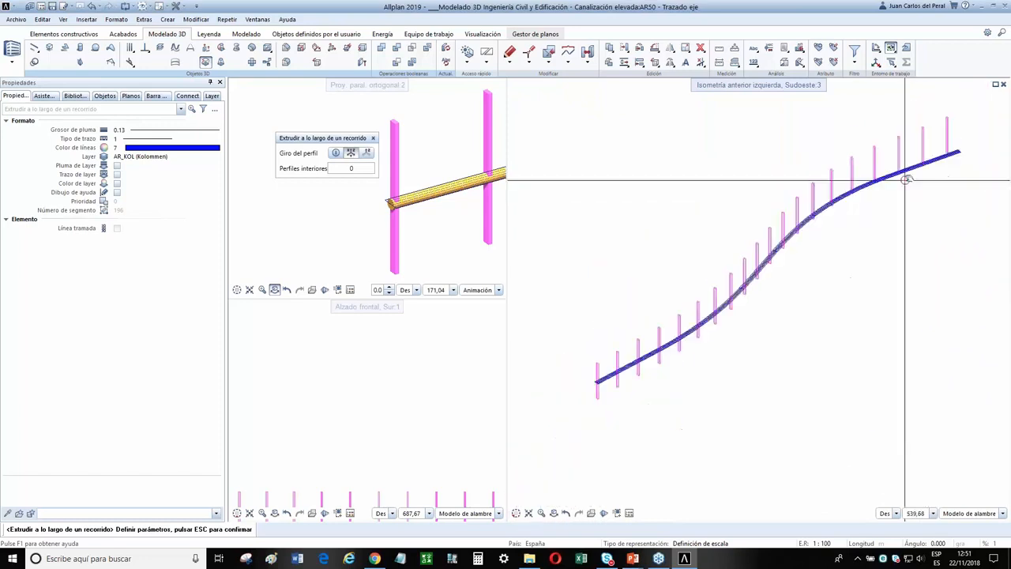
Lower the reference plane Cara inferior C to -16.1400 in the front elevation, shifting the planes above it down (Desplazar hacia abajo)
{"action": "left_click", "coordinate": [531, 501]}
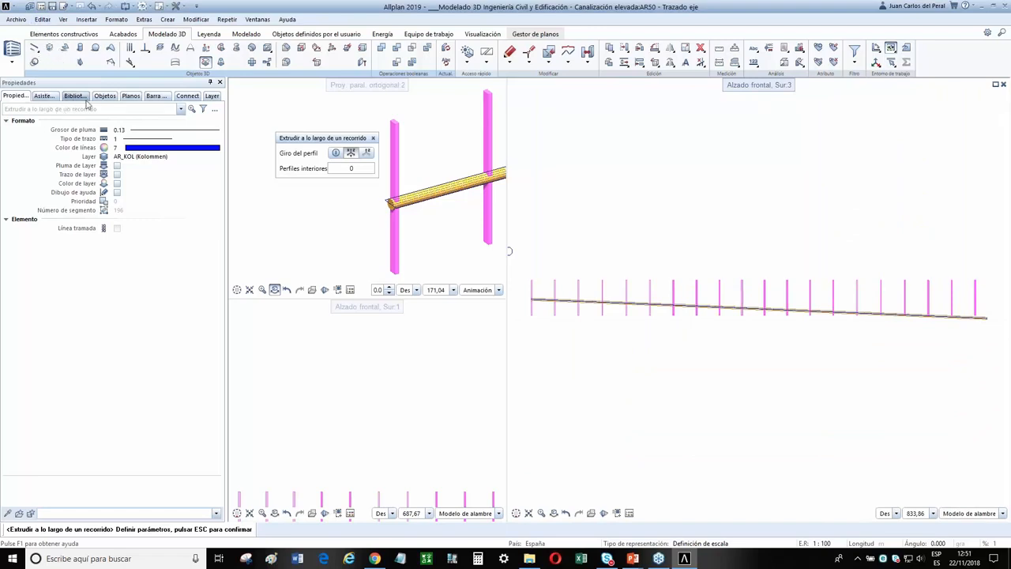
{"action": "left_click", "coordinate": [128, 96]}
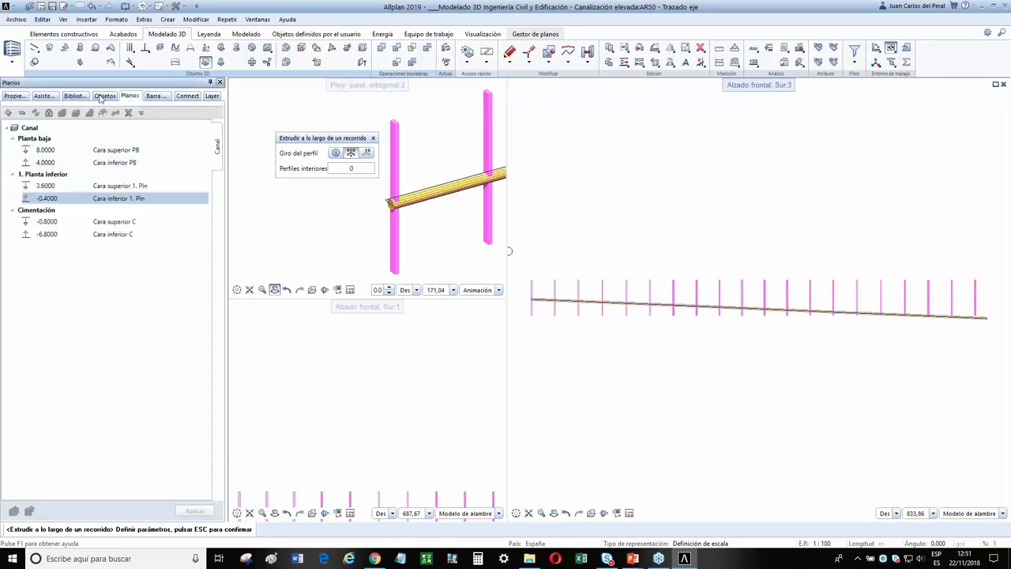
{"action": "left_click", "coordinate": [48, 113]}
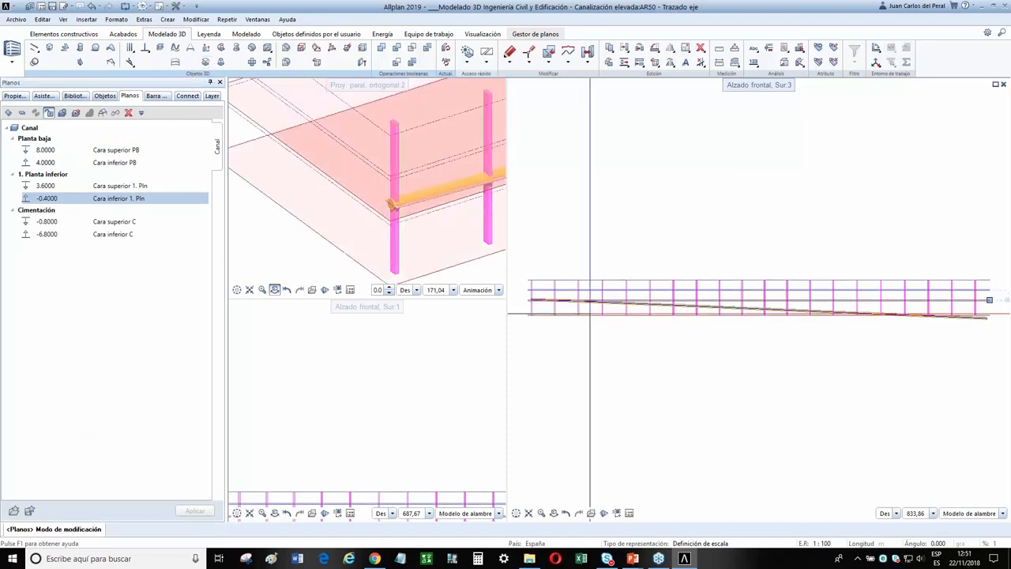
{"action": "scroll", "coordinate": [999, 334], "scroll_direction": "up", "scroll_amount": 1}
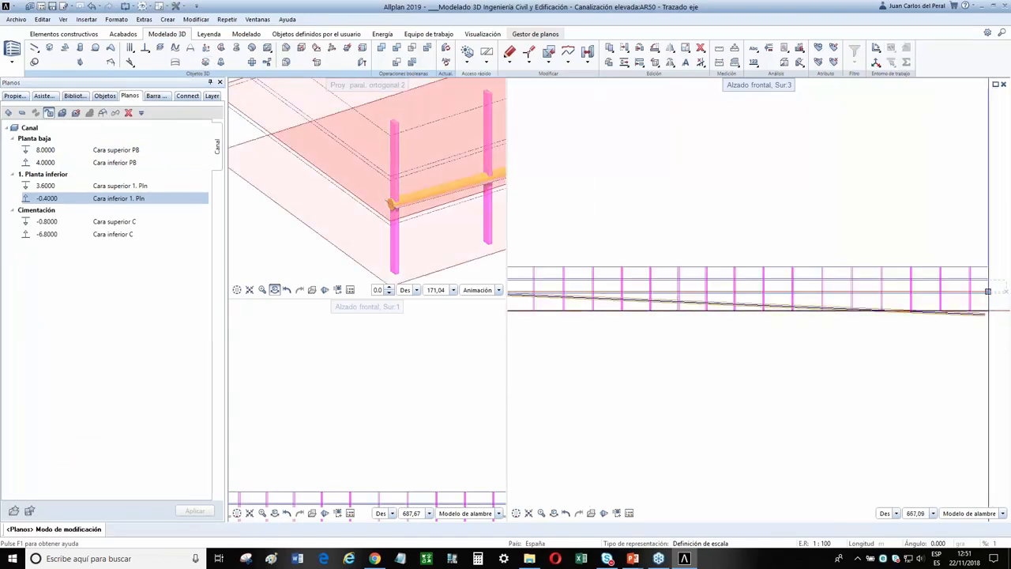
{"action": "left_click", "coordinate": [988, 311]}
{"action": "left_click", "coordinate": [988, 310]}
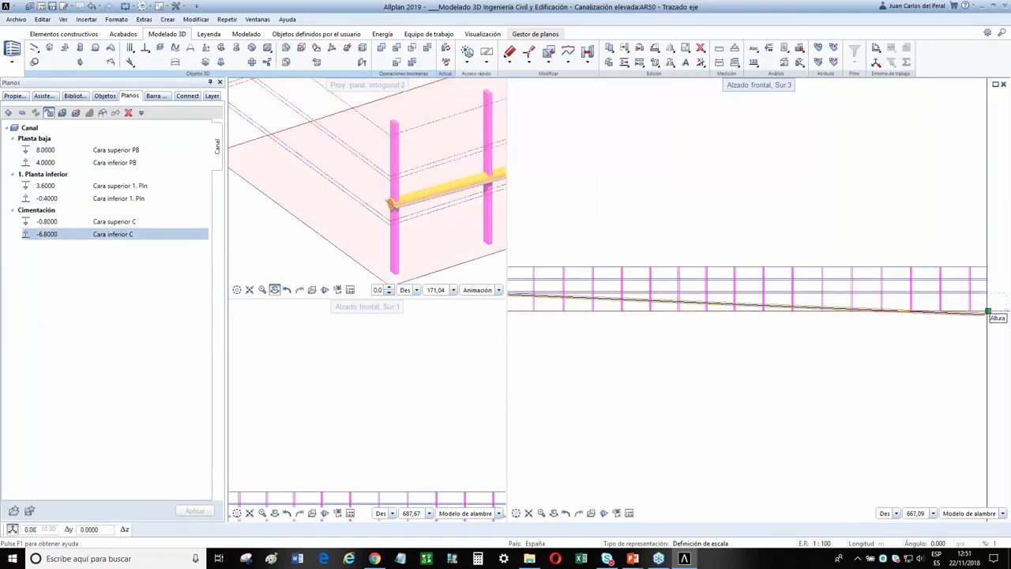
{"action": "left_click", "coordinate": [988, 339]}
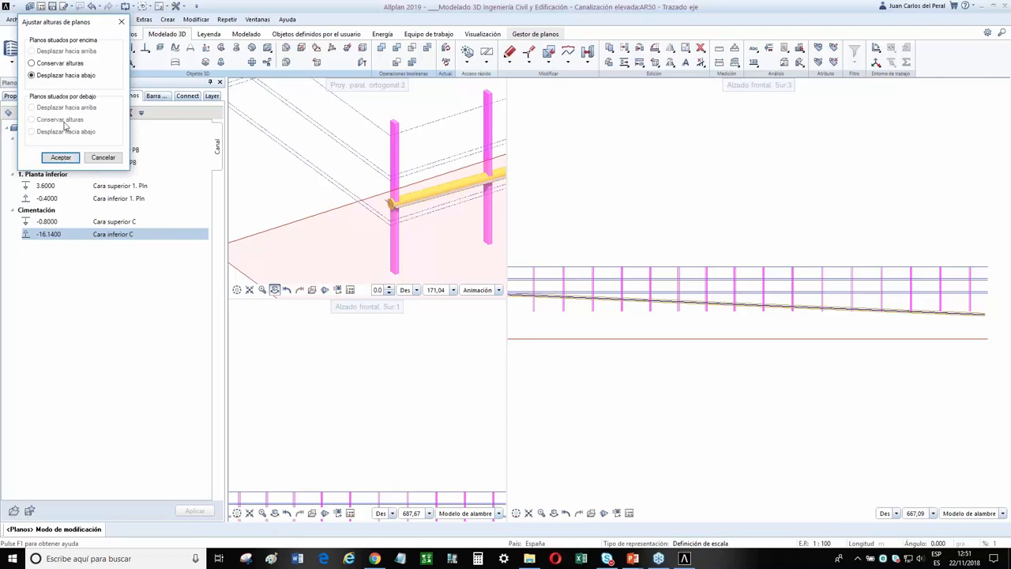
{"action": "left_click", "coordinate": [61, 158]}
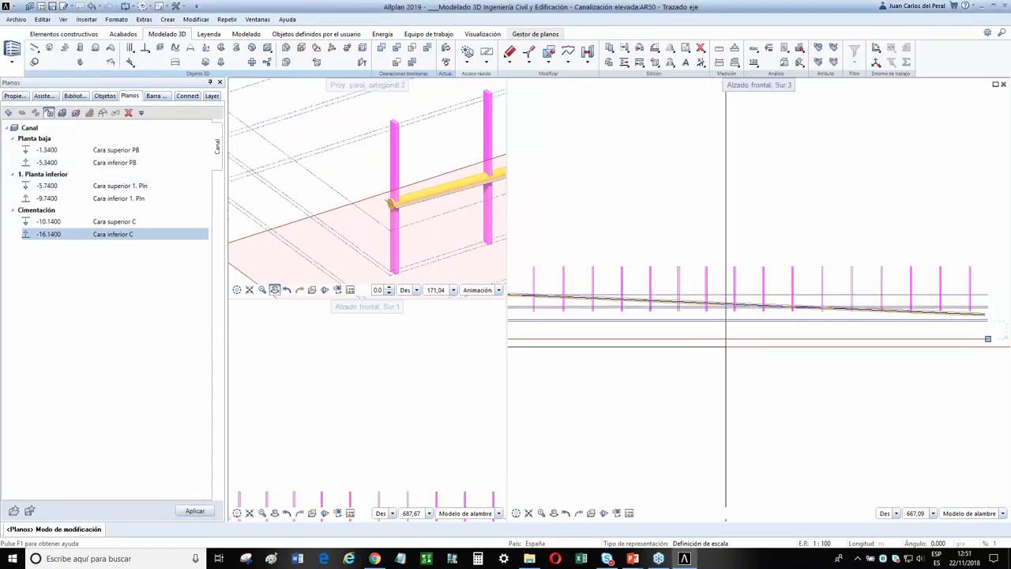
Save the changes to the plane model without shifting fixed-height elements or independent planes, and check the pillars against the canal
{"action": "scroll", "coordinate": [720, 331], "scroll_direction": "down", "scroll_amount": 1}
{"action": "key", "text": "Escape"}
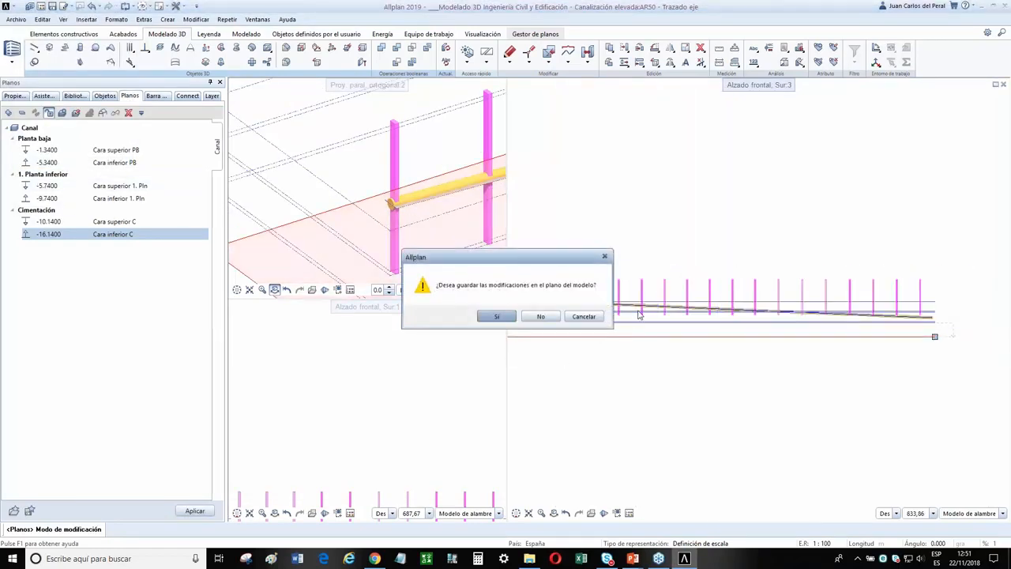
{"action": "left_click", "coordinate": [498, 317]}
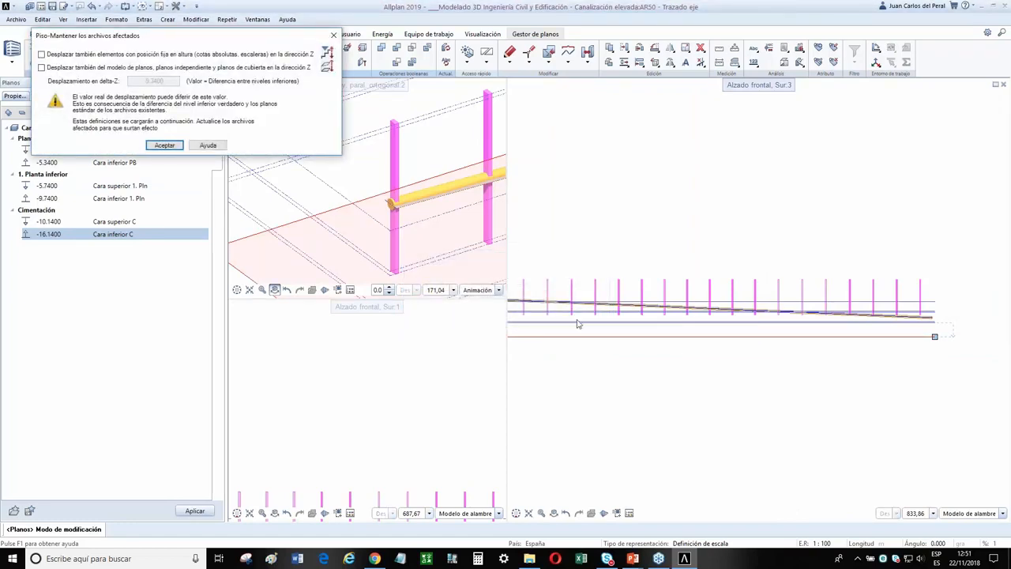
{"action": "left_click", "coordinate": [164, 146]}
{"action": "middle_click_drag", "start_coordinate": [514, 226], "coordinate": [669, 225]}
{"action": "scroll", "coordinate": [839, 283], "scroll_direction": "down", "scroll_amount": 3}
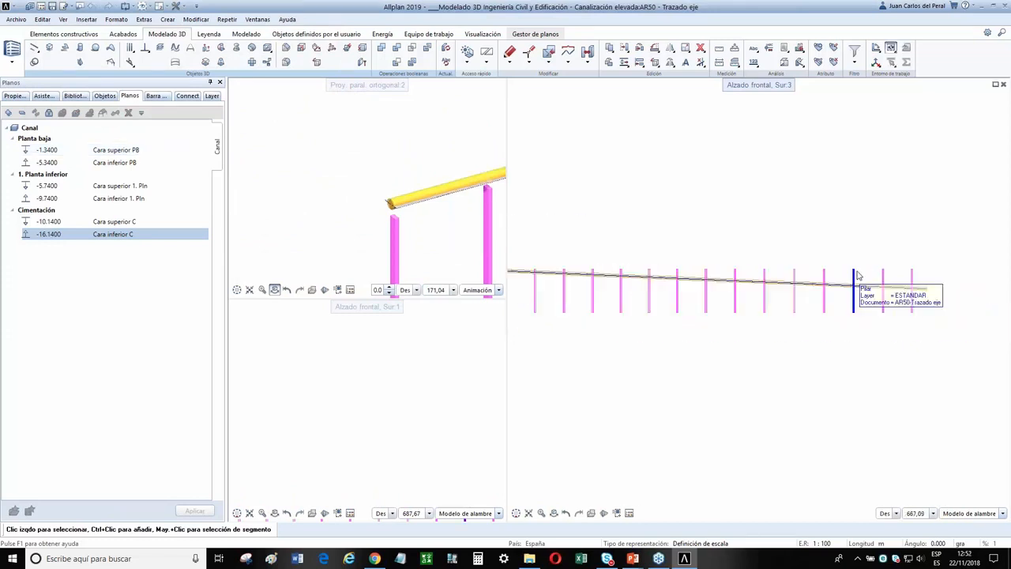
{"action": "scroll", "coordinate": [800, 303], "scroll_direction": "down", "scroll_amount": 3}
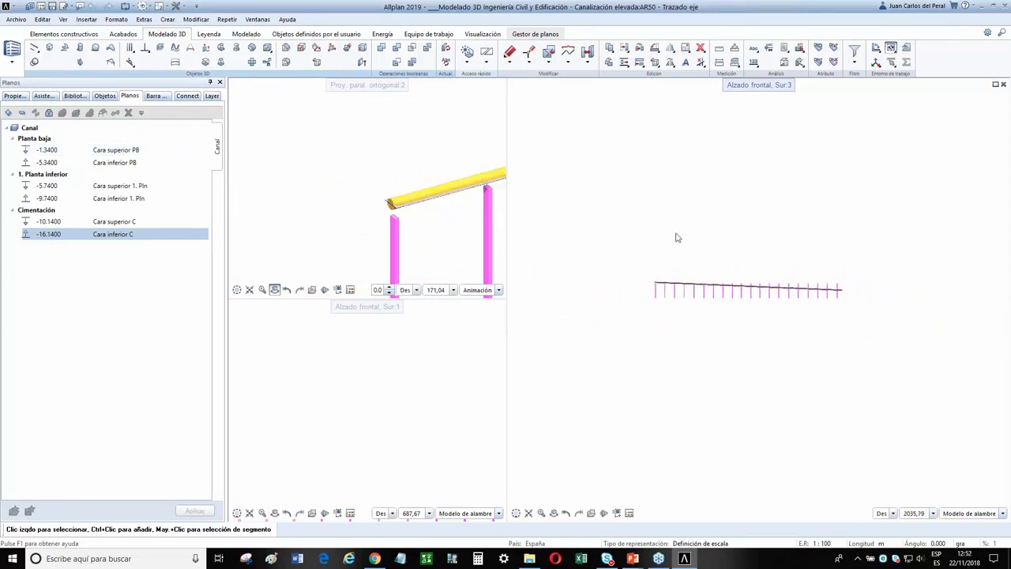
Activate modification mode in the Canal plane model and insert the surface extruded along the canal axis as a reference surface
{"action": "left_click", "coordinate": [83, 154]}
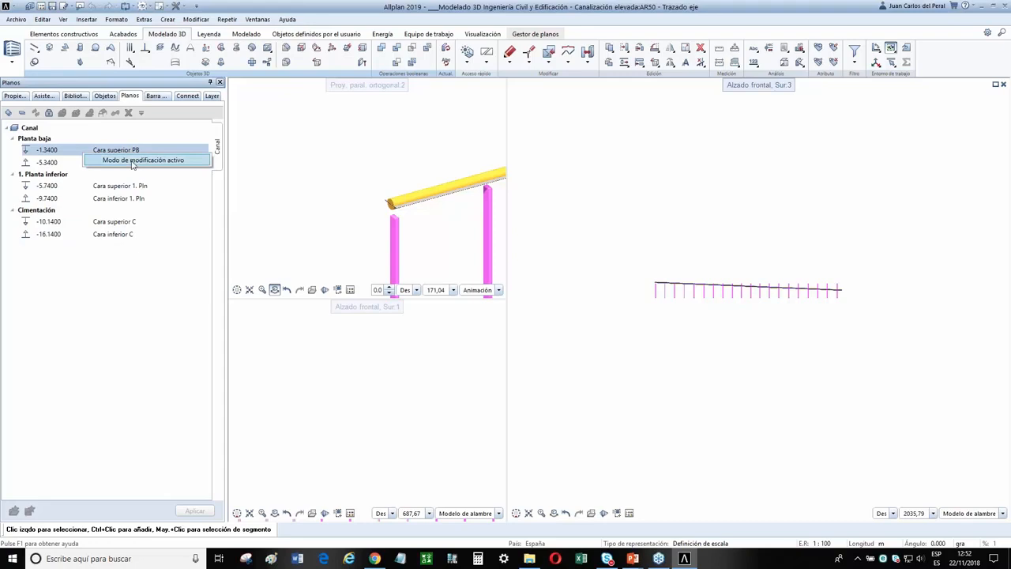
{"action": "left_click", "coordinate": [49, 113]}
{"action": "right_click", "coordinate": [87, 152]}
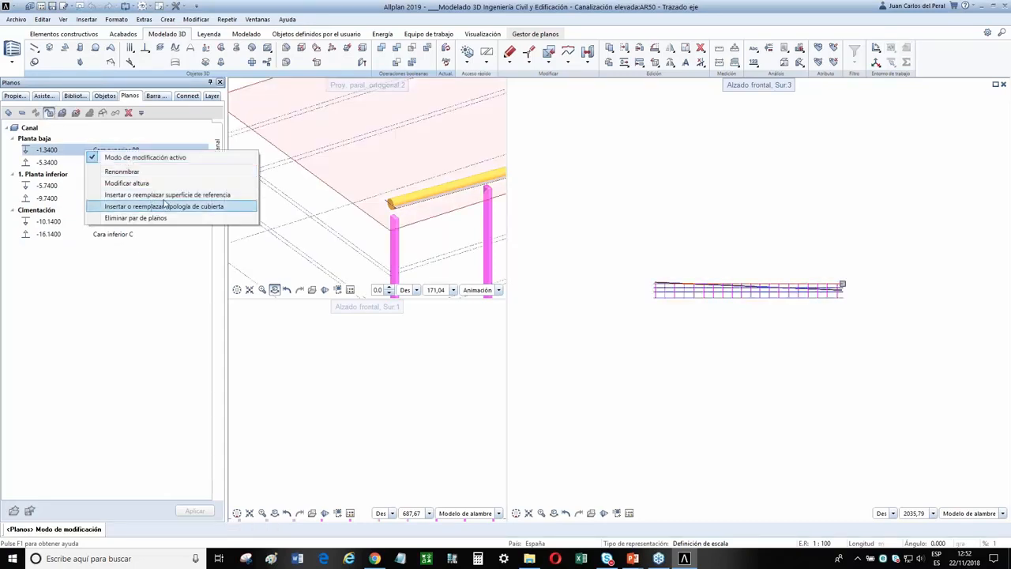
{"action": "left_click", "coordinate": [164, 194]}
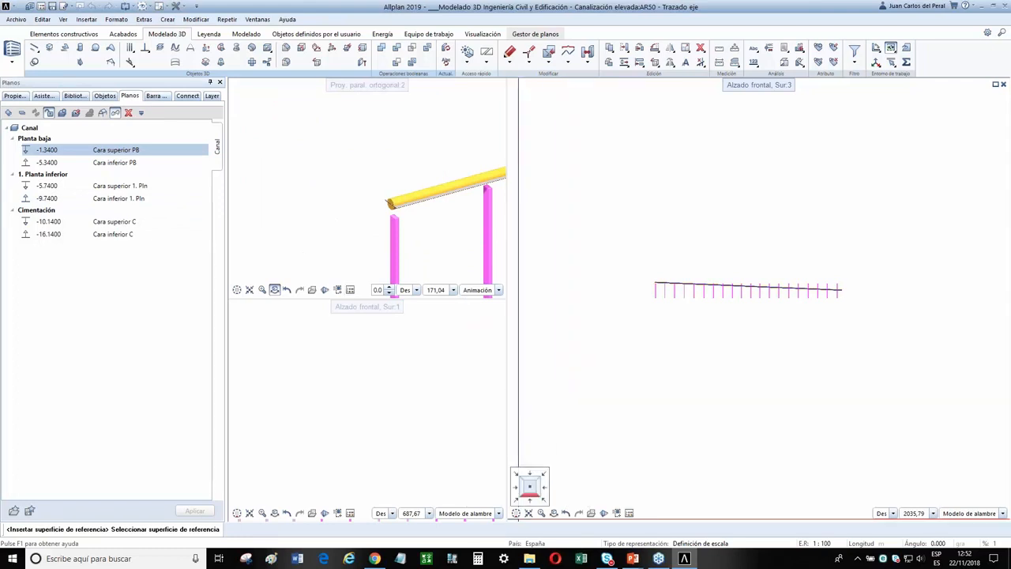
{"action": "left_click", "coordinate": [517, 500]}
{"action": "scroll", "coordinate": [598, 390], "scroll_direction": "up", "scroll_amount": 6}
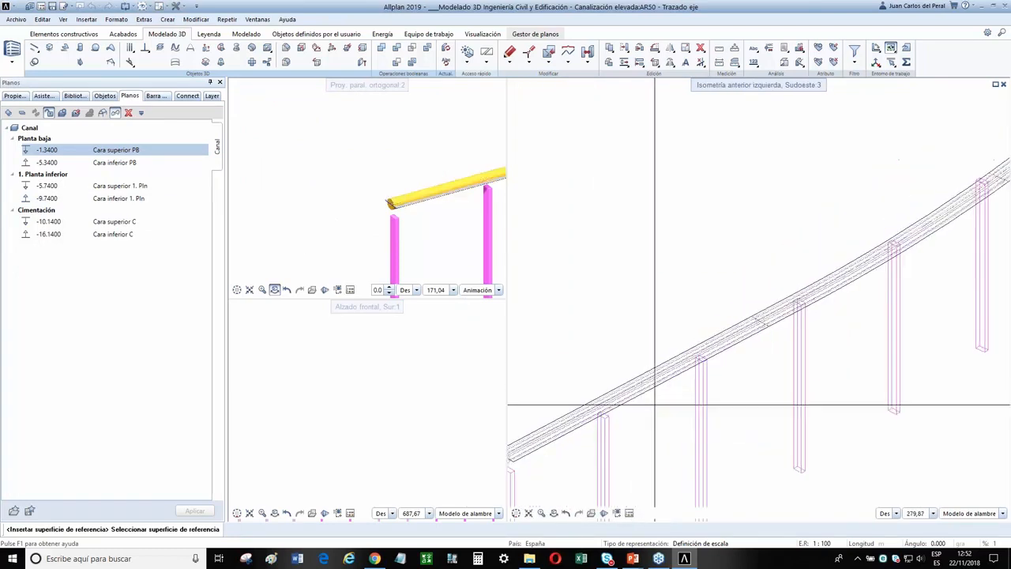
{"action": "left_click", "coordinate": [646, 395]}
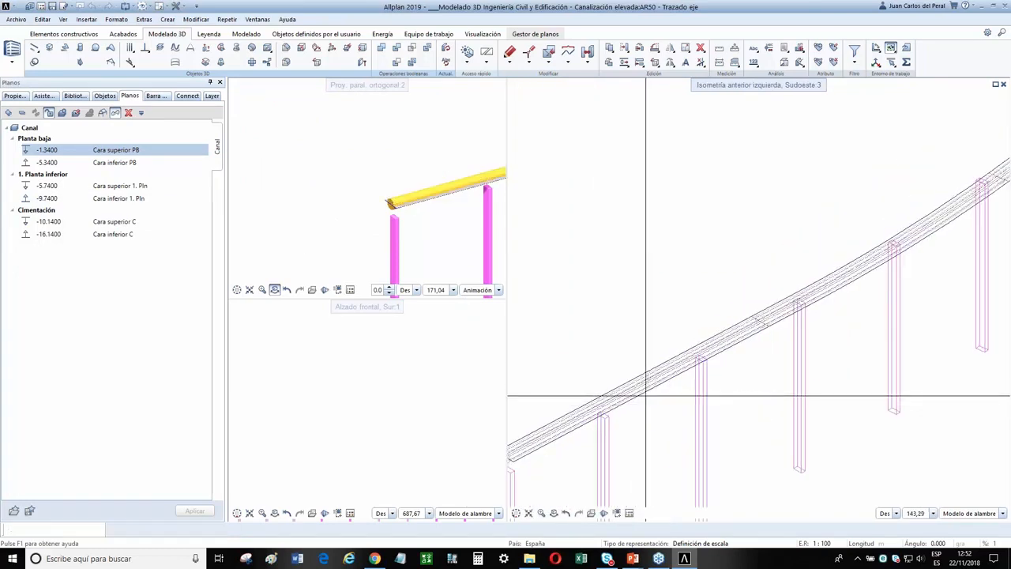
{"action": "scroll", "coordinate": [648, 395], "scroll_direction": "down", "scroll_amount": 3}
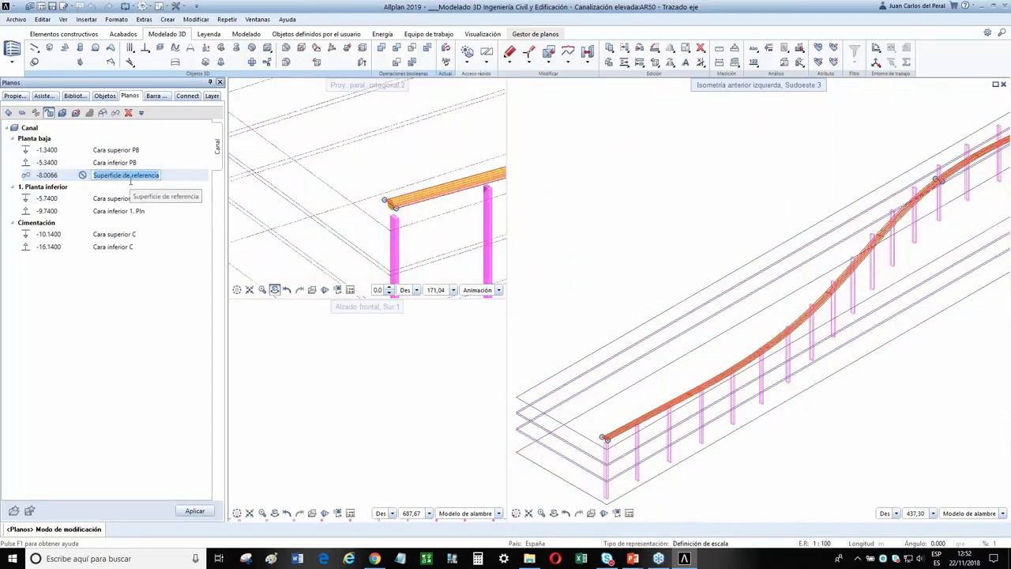
Rename the new reference surface canalizacion, set it to act as an upper plane, and show the model in front elevation
{"action": "type", "text": "APO"}
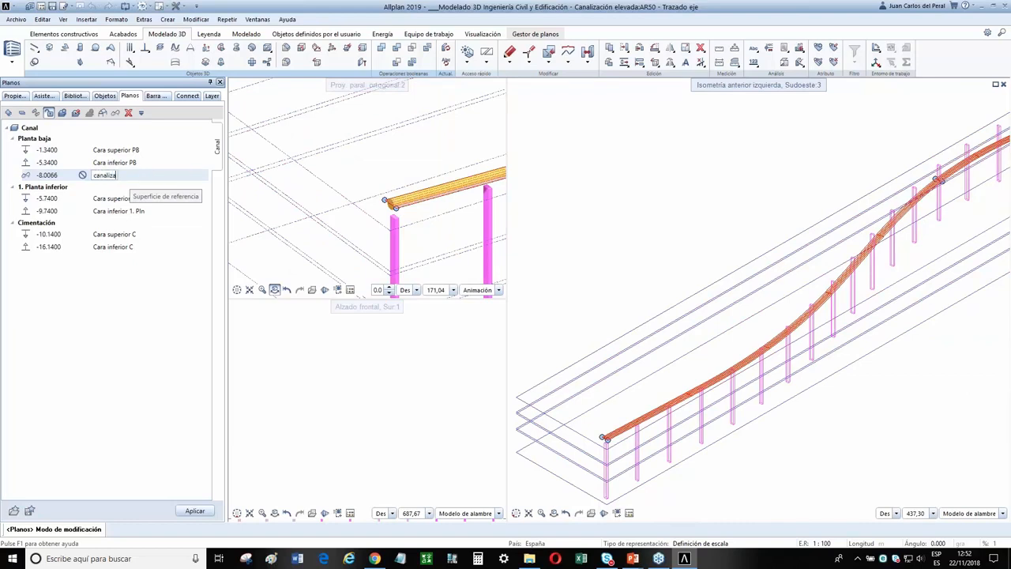
{"action": "key", "text": "Return"}
{"action": "left_click", "coordinate": [84, 176]}
{"action": "left_click", "coordinate": [84, 177]}
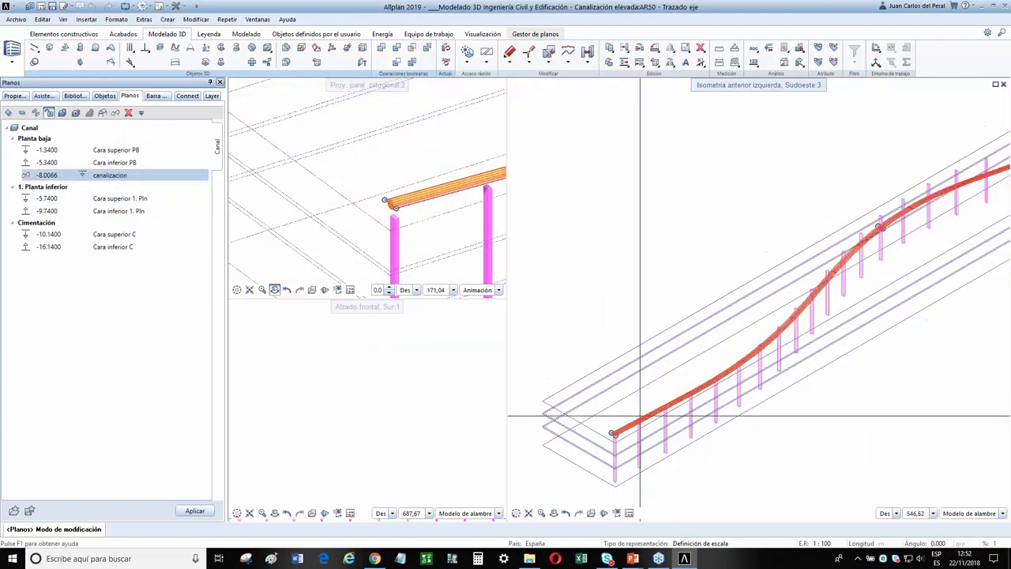
{"action": "scroll", "coordinate": [659, 368], "scroll_direction": "down", "scroll_amount": 5}
{"action": "scroll", "coordinate": [658, 368], "scroll_direction": "down", "scroll_amount": 1}
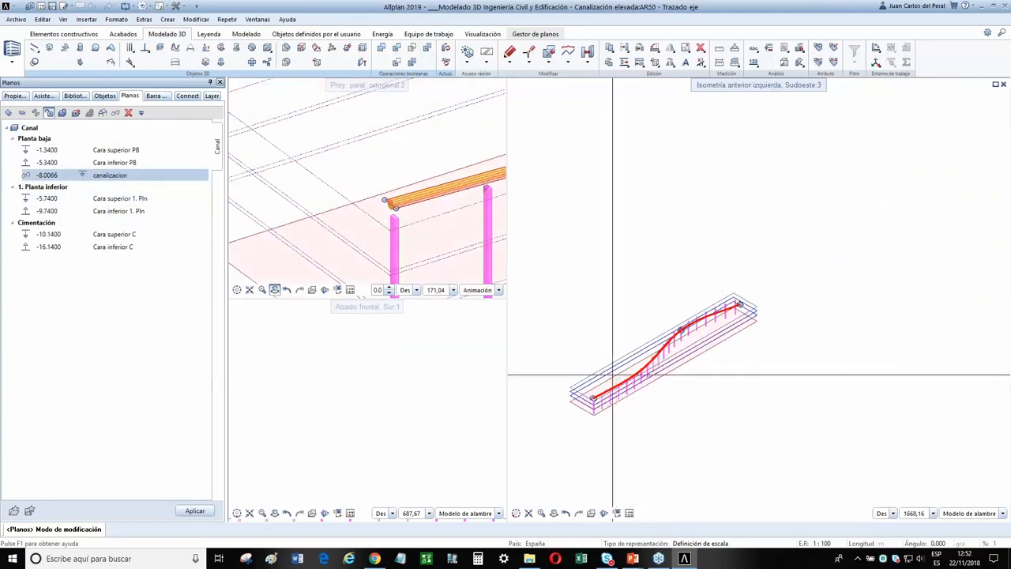
{"action": "left_click", "coordinate": [530, 487]}
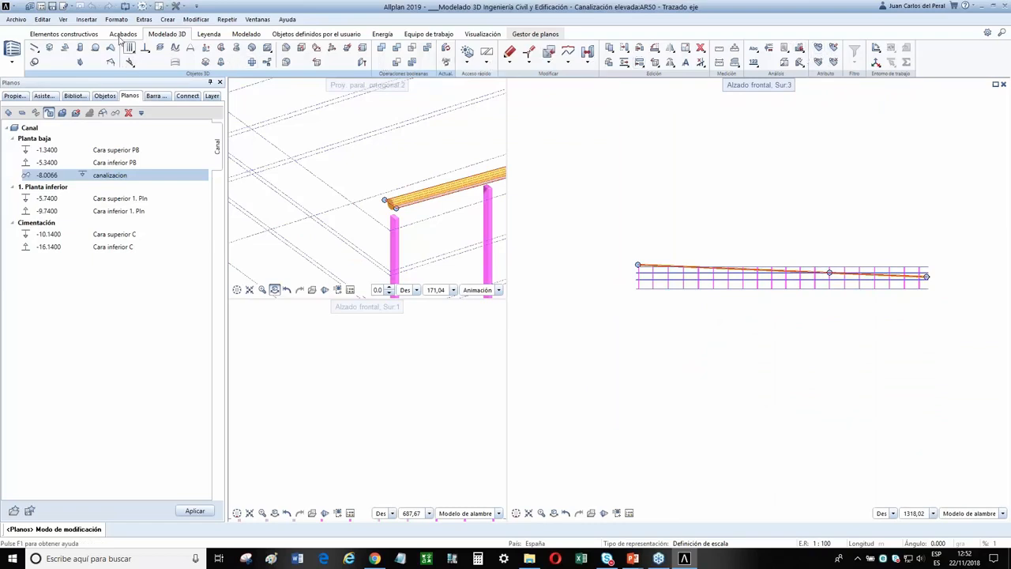
Save the plane model modifications and open the Altura settings for modifying the parameters of the construction elements
{"action": "left_click", "coordinate": [65, 34]}
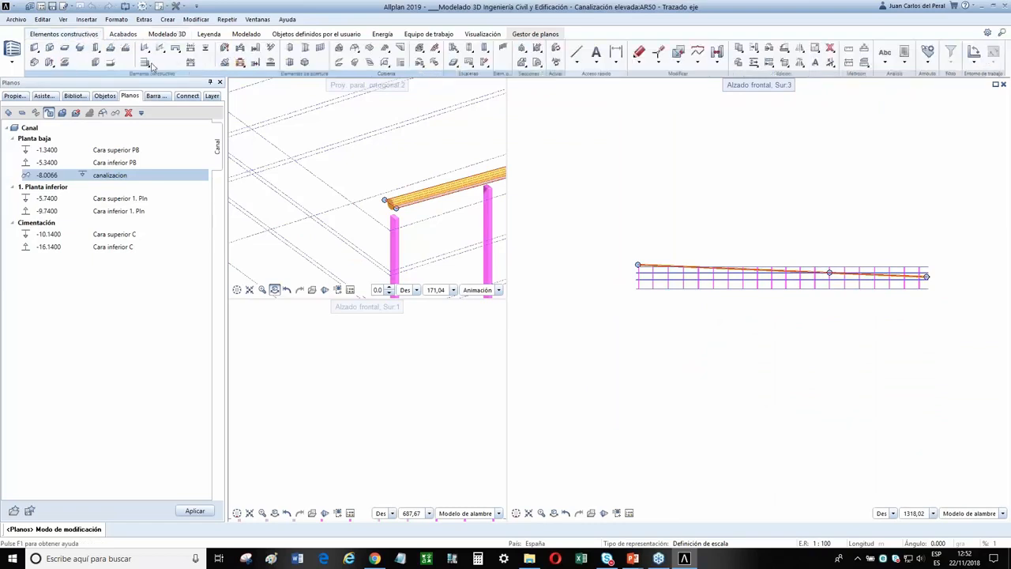
{"action": "left_click", "coordinate": [224, 48]}
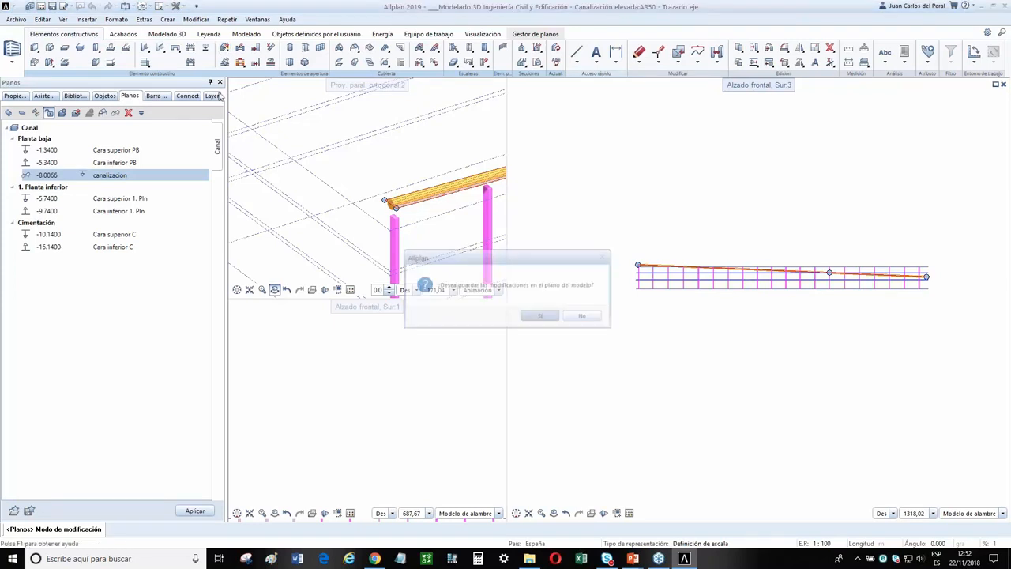
{"action": "left_click", "coordinate": [542, 317]}
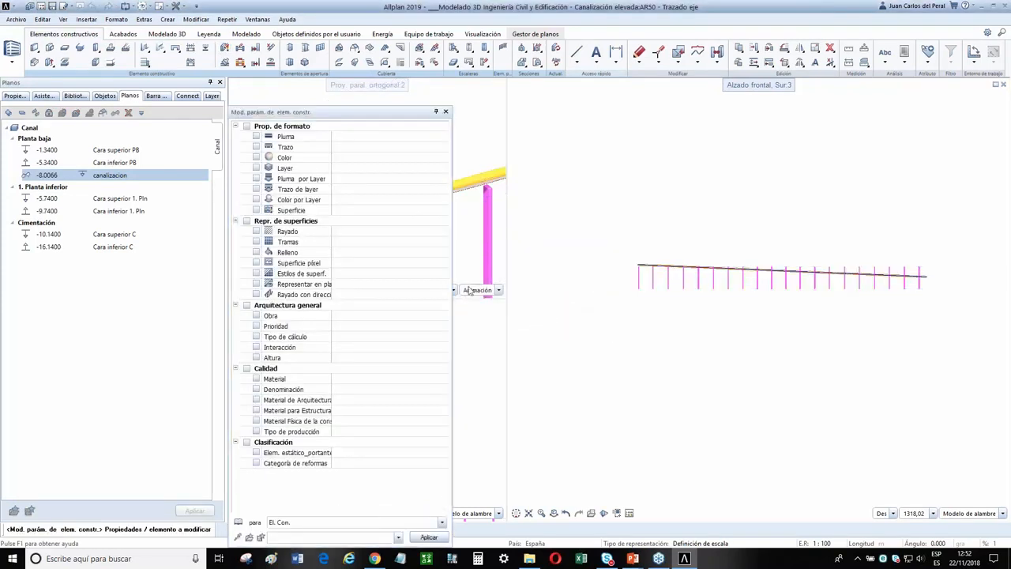
{"action": "left_click", "coordinate": [256, 358]}
{"action": "left_click", "coordinate": [347, 358]}
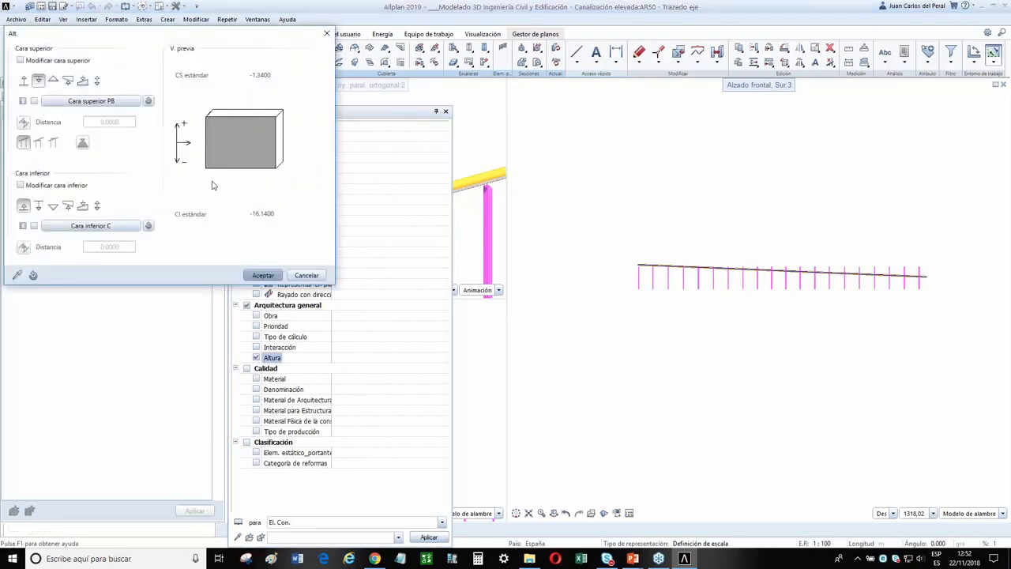
Tie the upper face of all the pillars to the plane canalizacion with distance 0.0000 and inspect their tops
{"action": "left_click", "coordinate": [20, 61]}
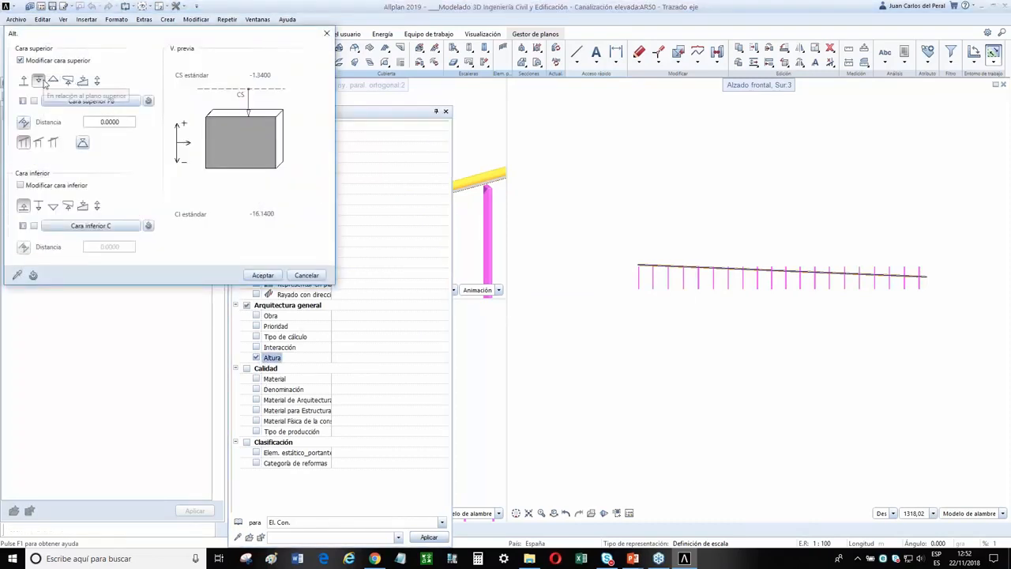
{"action": "left_click", "coordinate": [84, 103]}
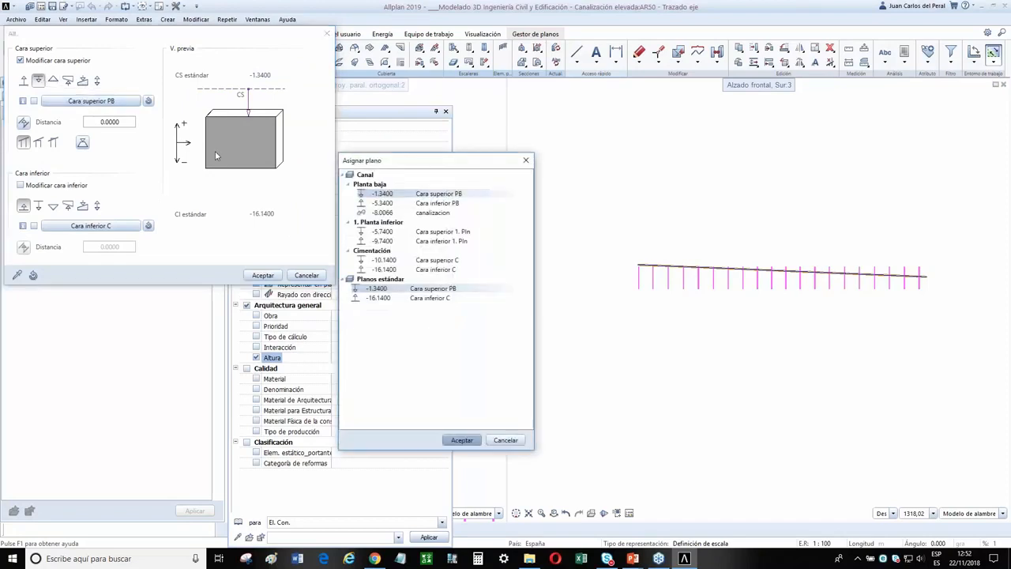
{"action": "left_click", "coordinate": [383, 212]}
{"action": "left_click", "coordinate": [462, 441]}
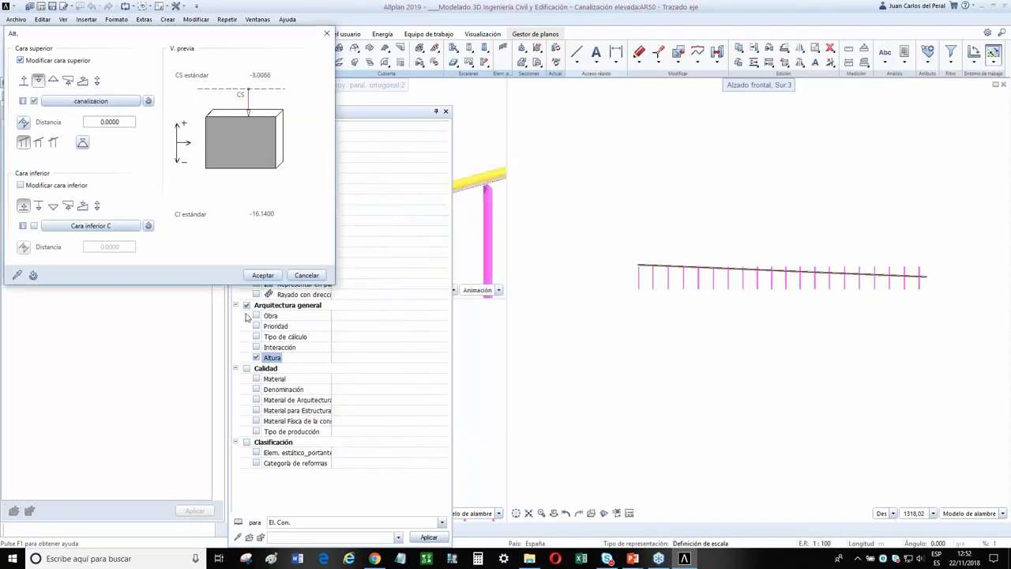
{"action": "left_click", "coordinate": [260, 277]}
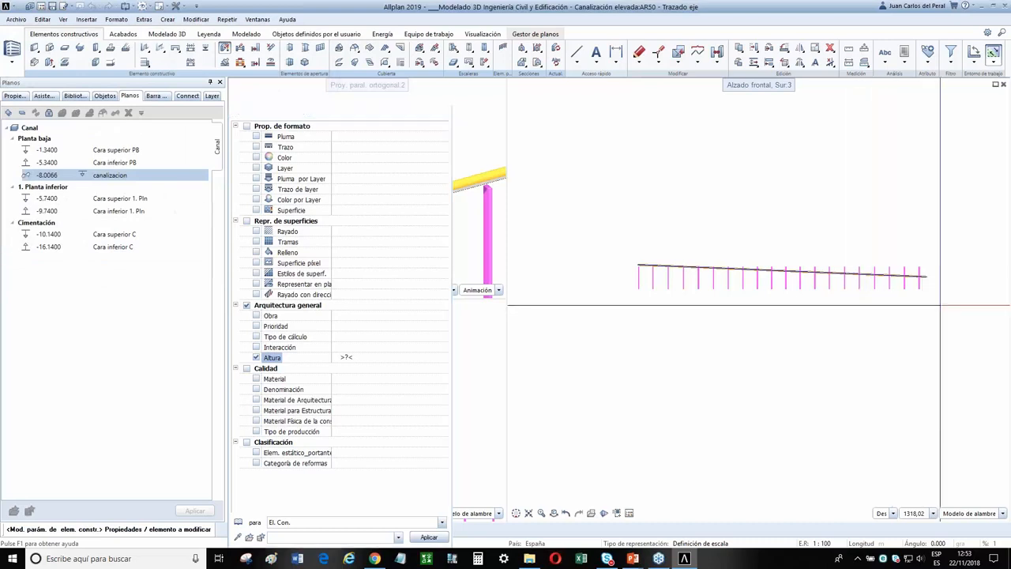
{"action": "left_click_drag", "start_coordinate": [820, 288], "coordinate": [618, 282]}
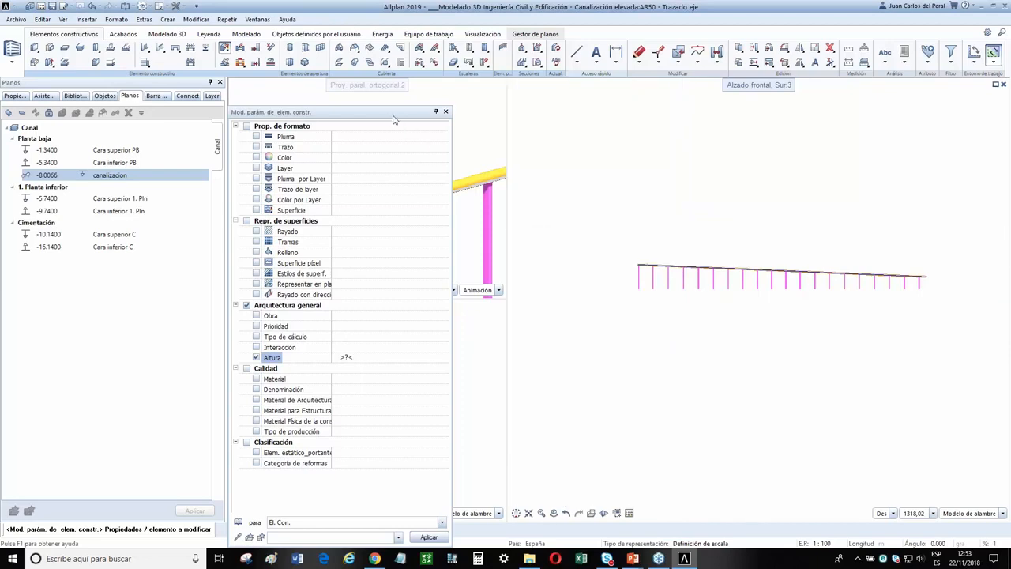
{"action": "key", "text": "Escape"}
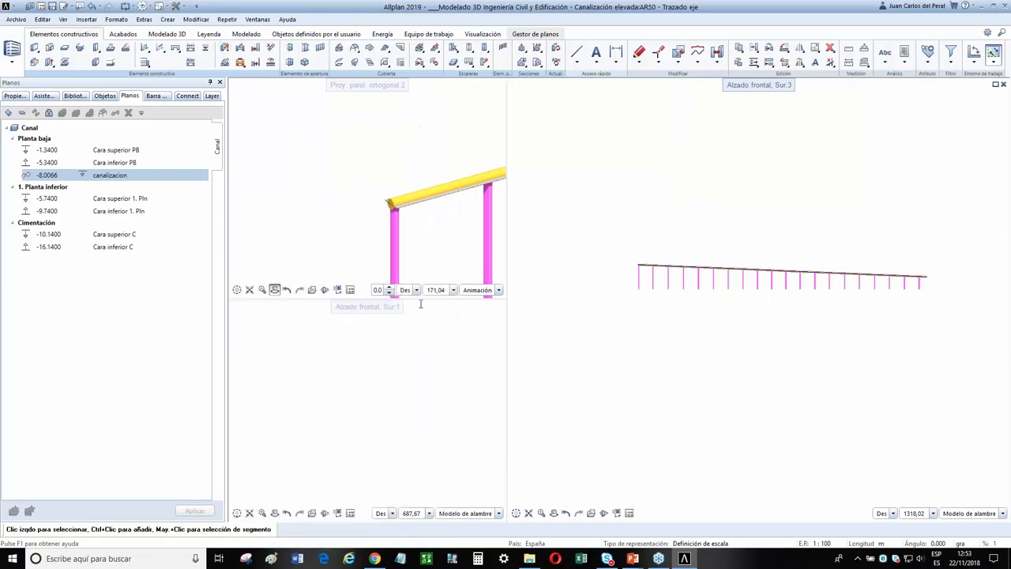
{"action": "left_click_drag", "start_coordinate": [368, 217], "coordinate": [410, 159]}
{"action": "scroll", "coordinate": [410, 159], "scroll_direction": "up", "scroll_amount": 3}
{"action": "scroll", "coordinate": [695, 269], "scroll_direction": "up", "scroll_amount": 5}
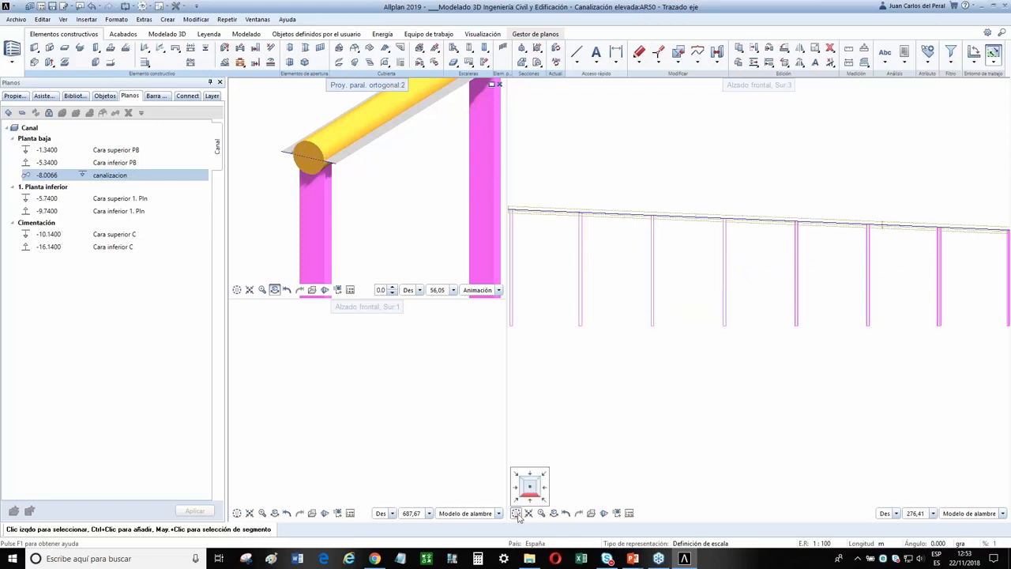
In plan, move the first pillar about 1 m along the canal axis and check how its top adapts to the canal
{"action": "left_click", "coordinate": [526, 482]}
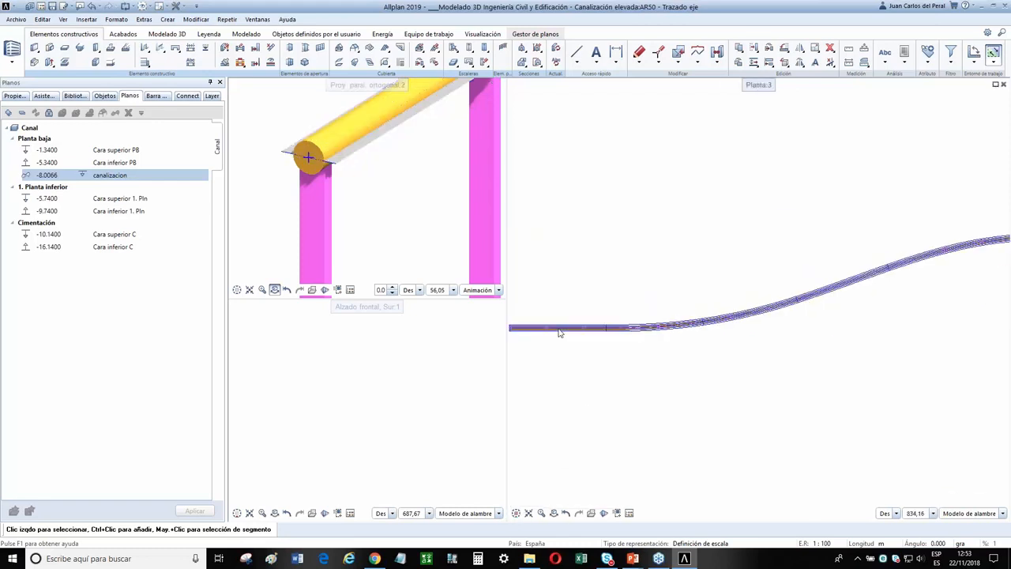
{"action": "scroll", "coordinate": [561, 327], "scroll_direction": "up", "scroll_amount": 10}
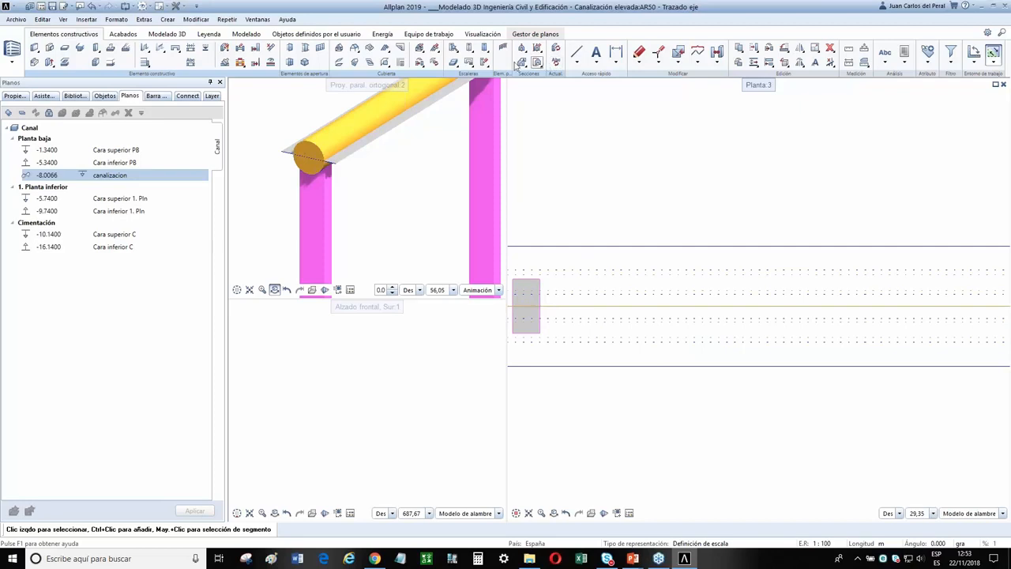
{"action": "left_click", "coordinate": [753, 48]}
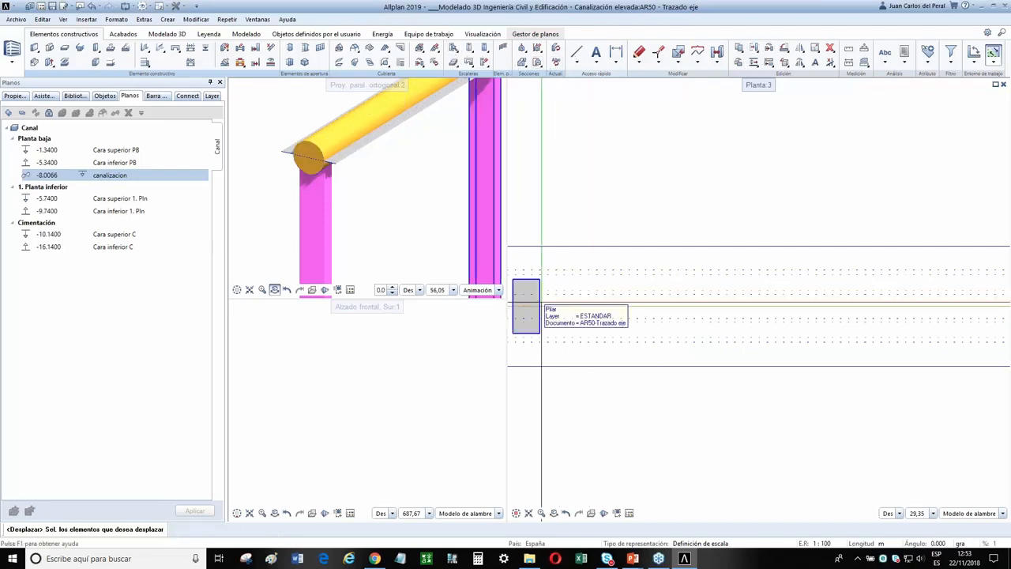
{"action": "left_click", "coordinate": [520, 316]}
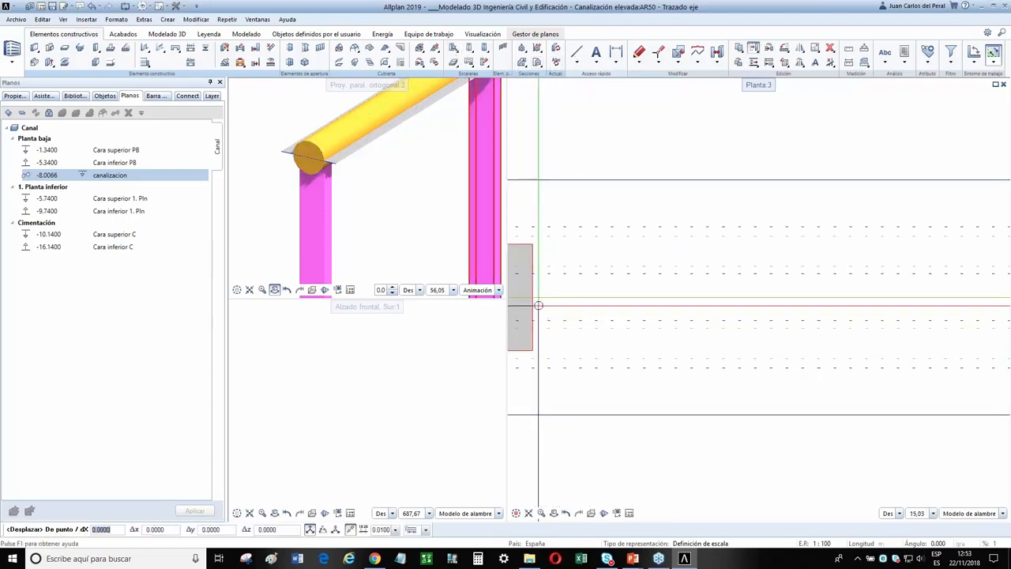
{"action": "left_click", "coordinate": [532, 297]}
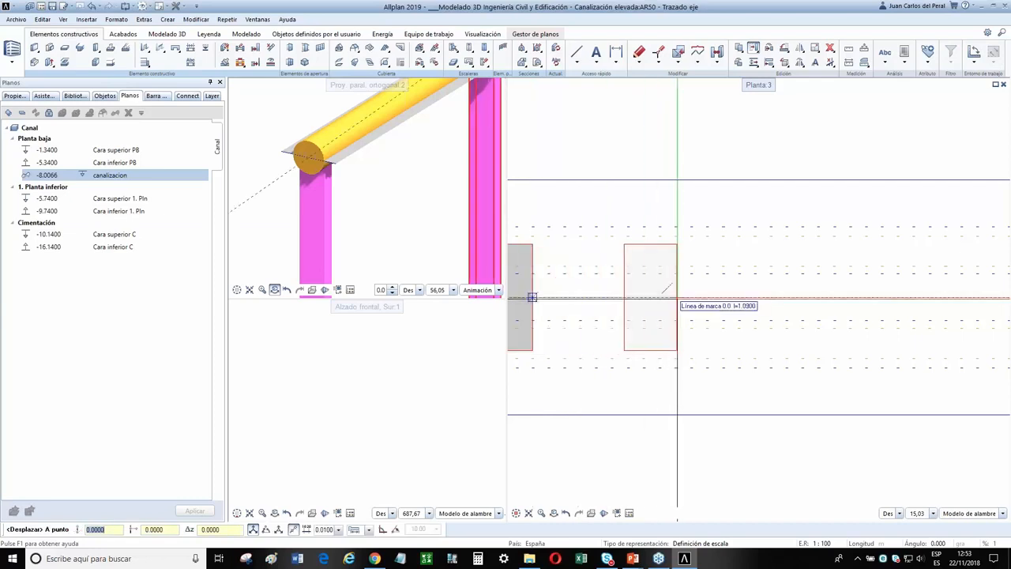
{"action": "left_click", "coordinate": [677, 298]}
{"action": "middle_click_drag", "start_coordinate": [472, 167], "coordinate": [397, 239]}
{"action": "scroll", "coordinate": [398, 239], "scroll_direction": "down", "scroll_amount": 2}
{"action": "left_click_drag", "start_coordinate": [436, 145], "coordinate": [413, 193]}
{"action": "middle_click_drag", "start_coordinate": [453, 139], "coordinate": [402, 238]}
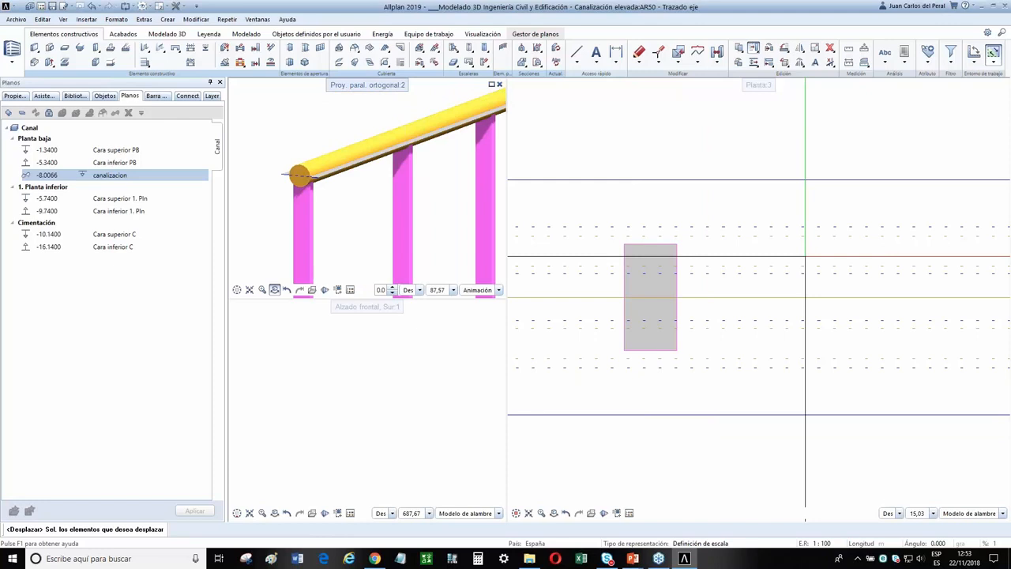
Delete the auxiliary surface extruded along the canal axis and inspect the pillars under the canal
{"action": "left_click", "coordinate": [829, 50]}
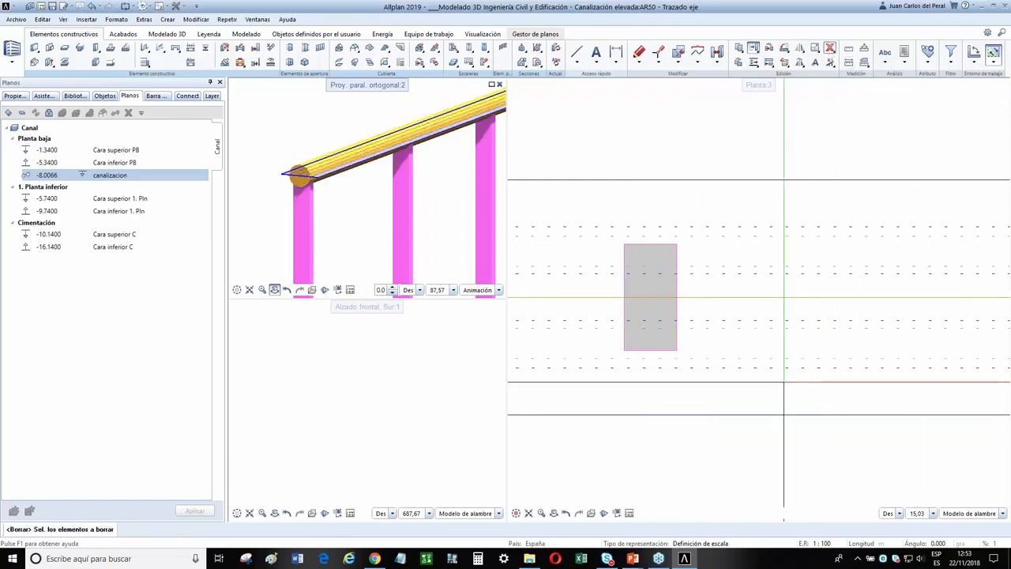
{"action": "left_click", "coordinate": [729, 415]}
{"action": "scroll", "coordinate": [476, 178], "scroll_direction": "down", "scroll_amount": 1}
{"action": "left_click_drag", "start_coordinate": [475, 179], "coordinate": [404, 194]}
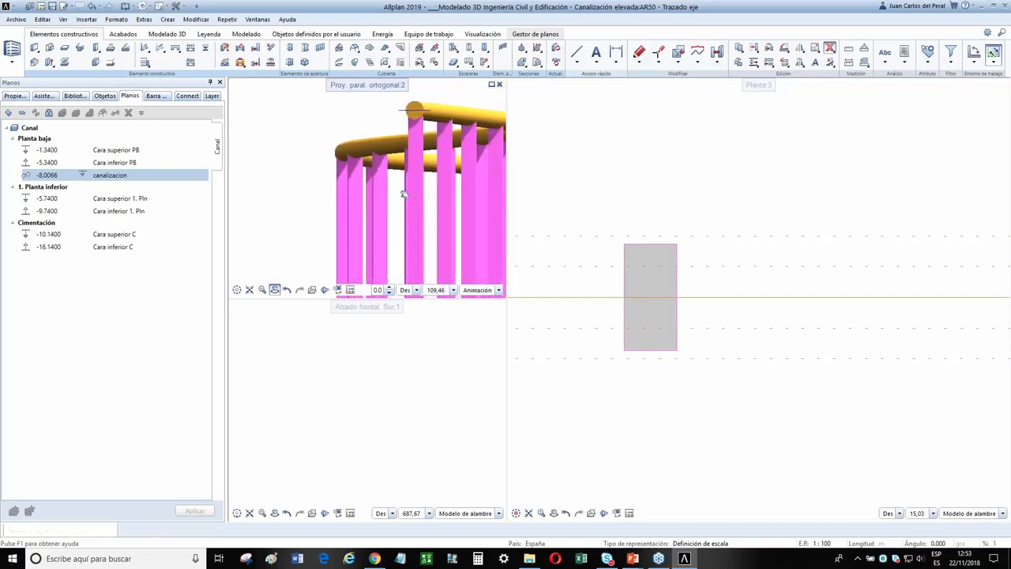
{"action": "scroll", "coordinate": [471, 121], "scroll_direction": "up", "scroll_amount": 3}
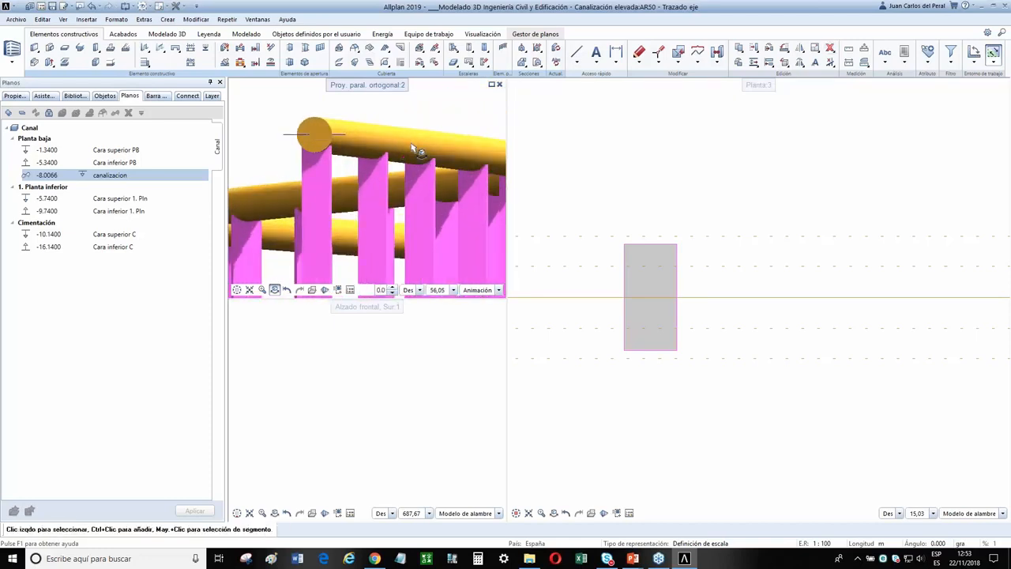
Define the canal's surface with a transparency of about 33 % and inspect the pillar tops through it
{"action": "right_click", "coordinate": [412, 148]}
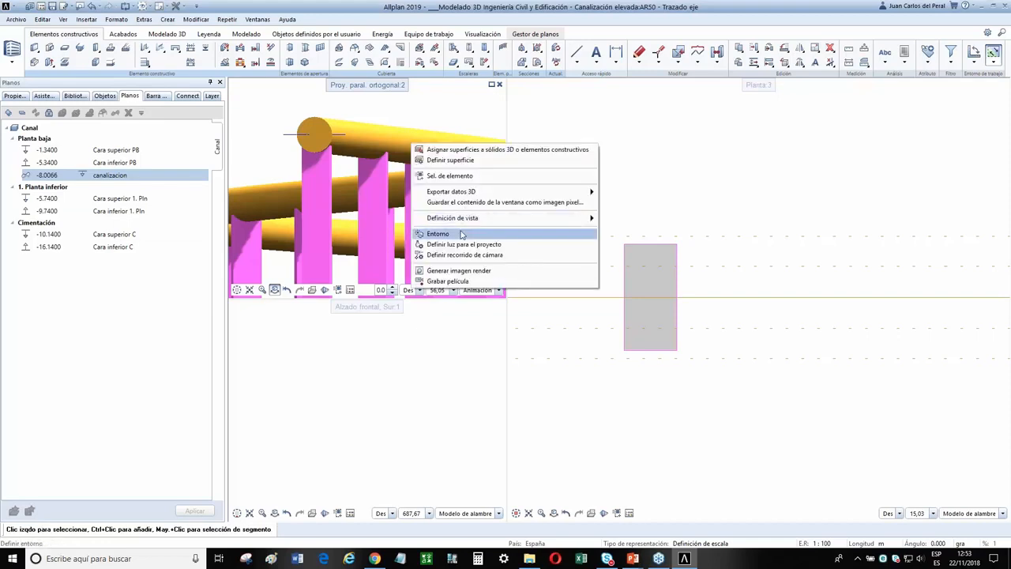
{"action": "left_click", "coordinate": [450, 161]}
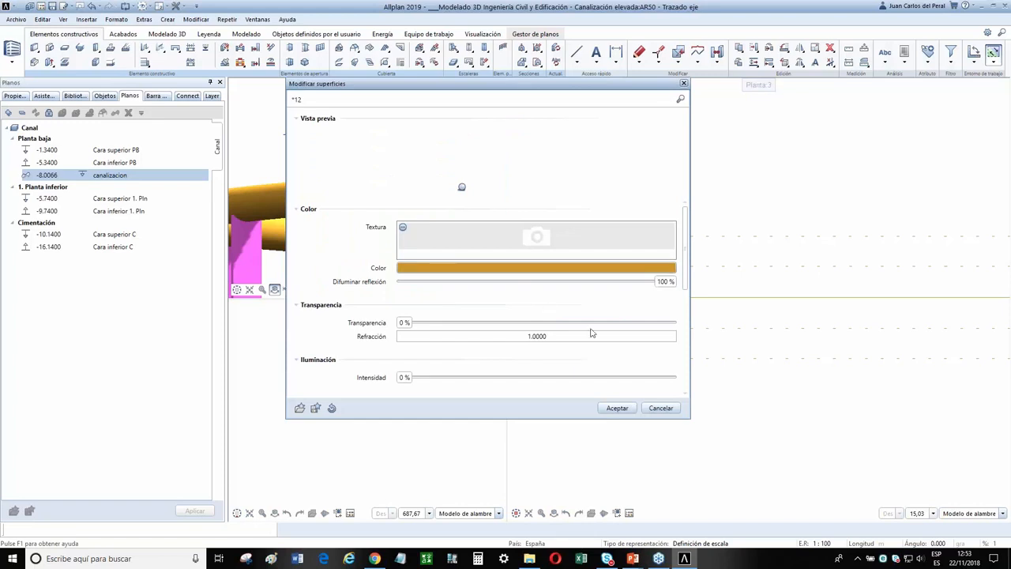
{"action": "left_click_drag", "start_coordinate": [406, 323], "coordinate": [528, 330]}
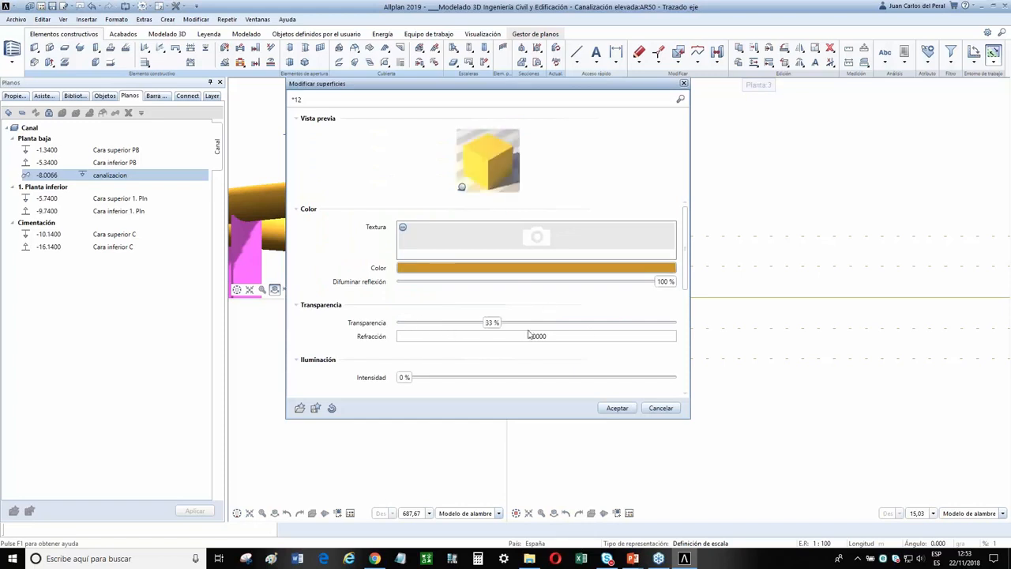
{"action": "left_click", "coordinate": [616, 407]}
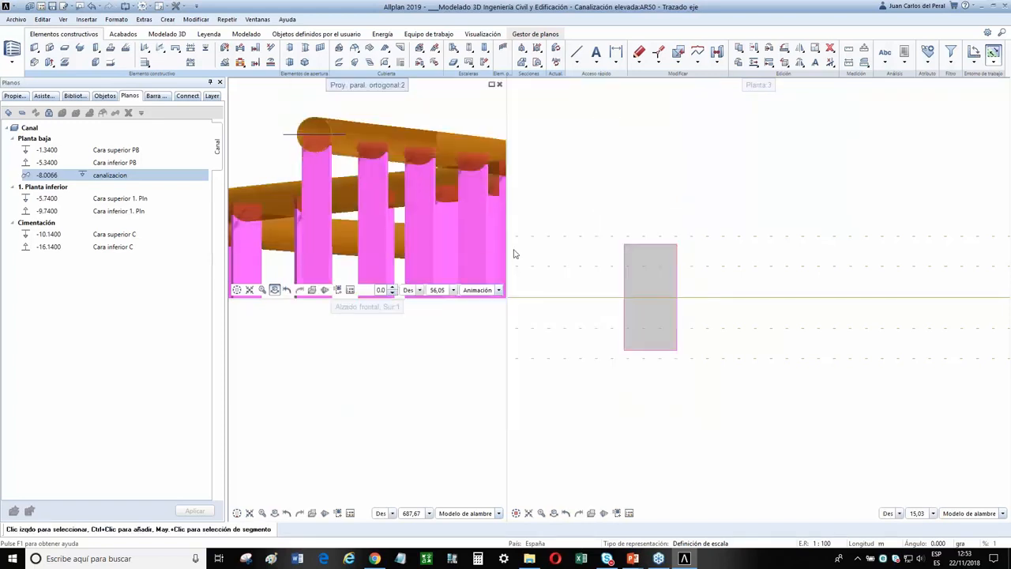
{"action": "left_click_drag", "start_coordinate": [477, 184], "coordinate": [438, 171]}
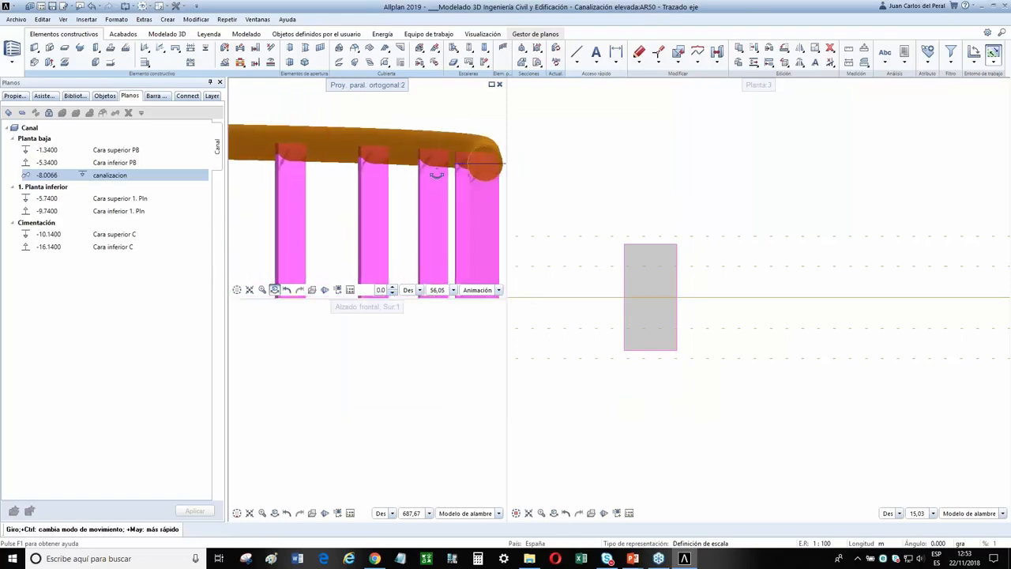
In front elevation, set up a height change with the upper face tied to the plane canalizacion at distance -0.5000
{"action": "scroll", "coordinate": [488, 169], "scroll_direction": "up", "scroll_amount": 3}
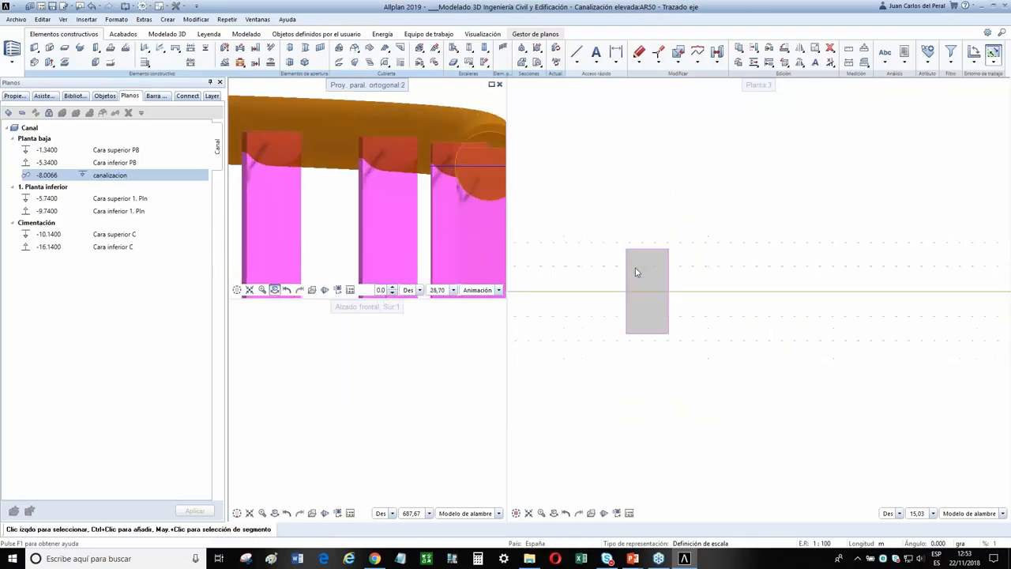
{"action": "scroll", "coordinate": [673, 347], "scroll_direction": "down", "scroll_amount": 3}
{"action": "scroll", "coordinate": [674, 346], "scroll_direction": "down", "scroll_amount": 10}
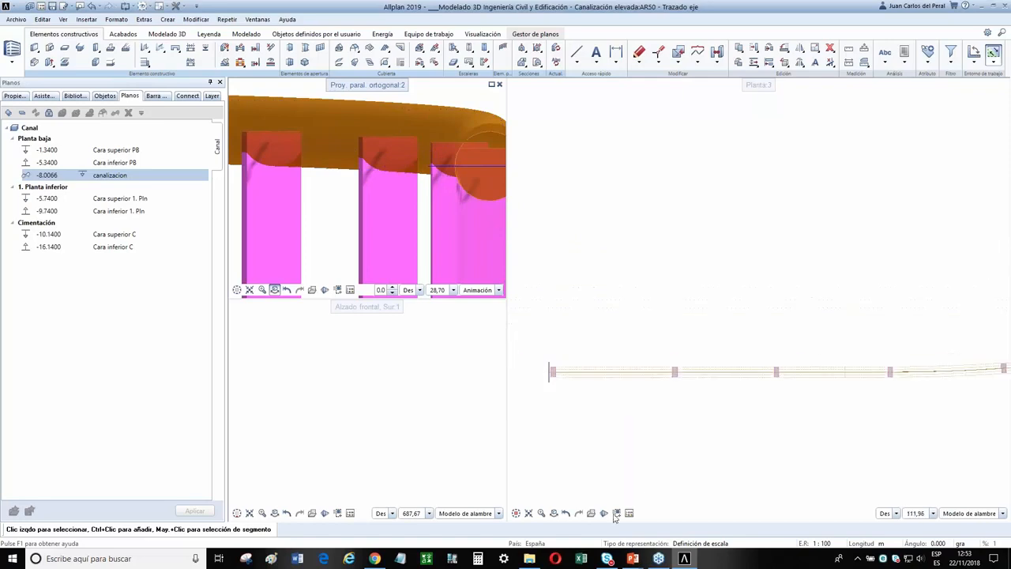
{"action": "left_click", "coordinate": [529, 499]}
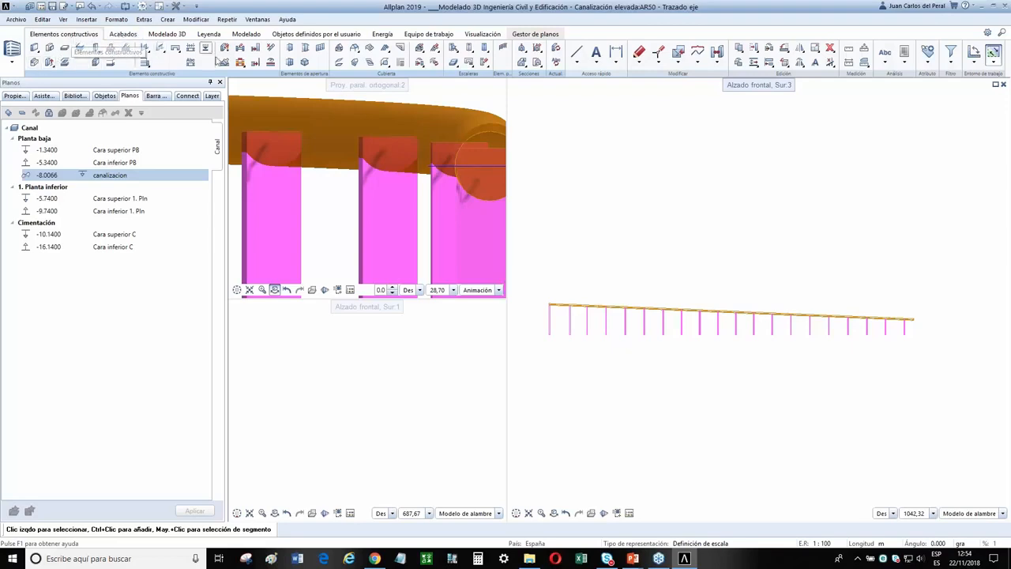
{"action": "left_click", "coordinate": [224, 48]}
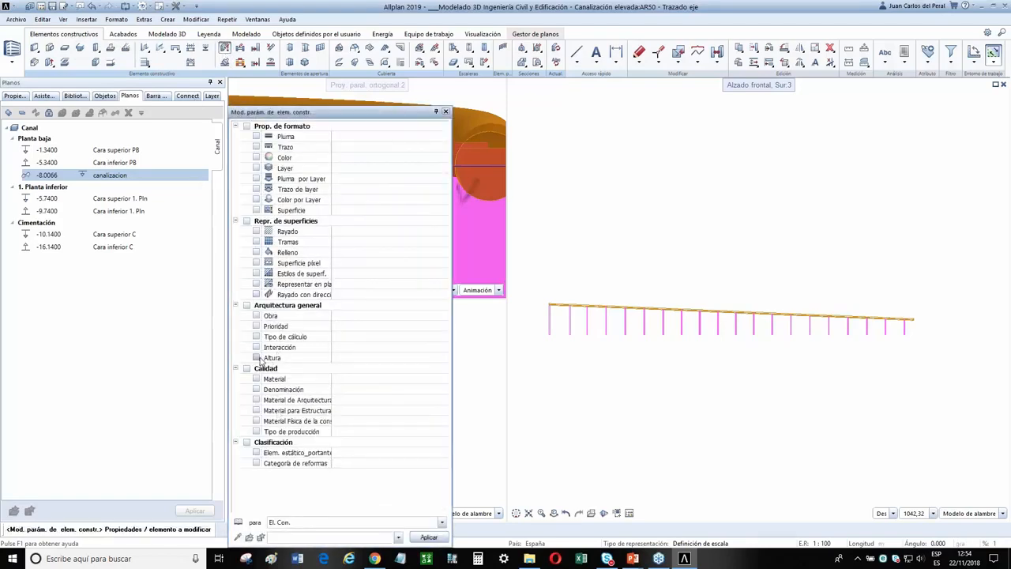
{"action": "left_click", "coordinate": [272, 358]}
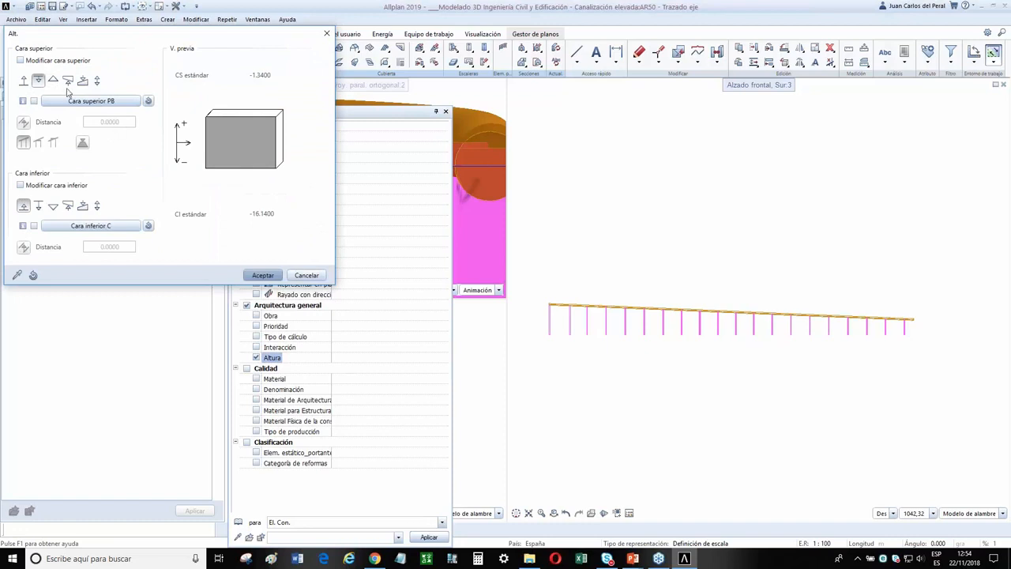
{"action": "left_click", "coordinate": [107, 100]}
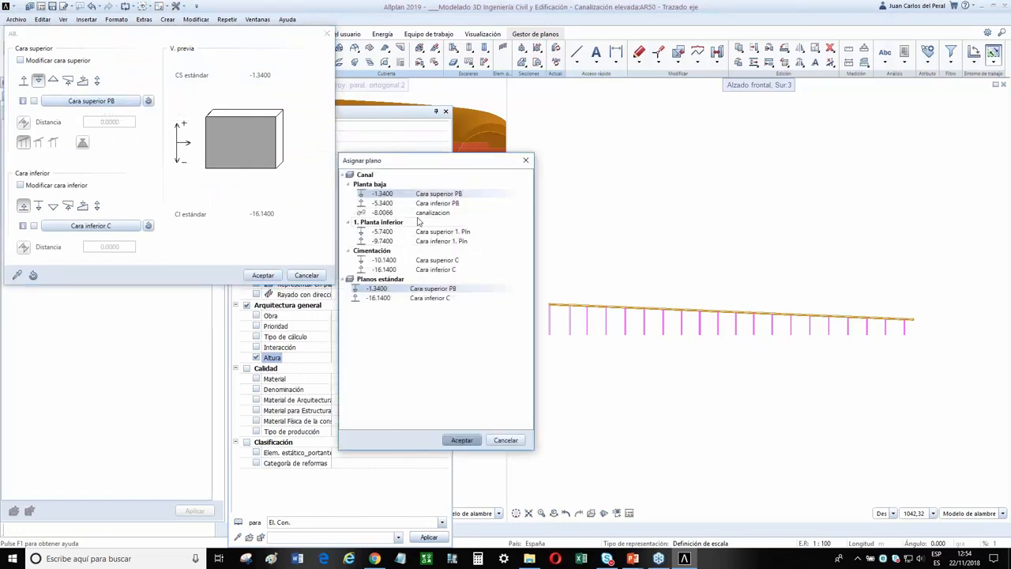
{"action": "left_click", "coordinate": [417, 215]}
{"action": "left_click", "coordinate": [463, 440]}
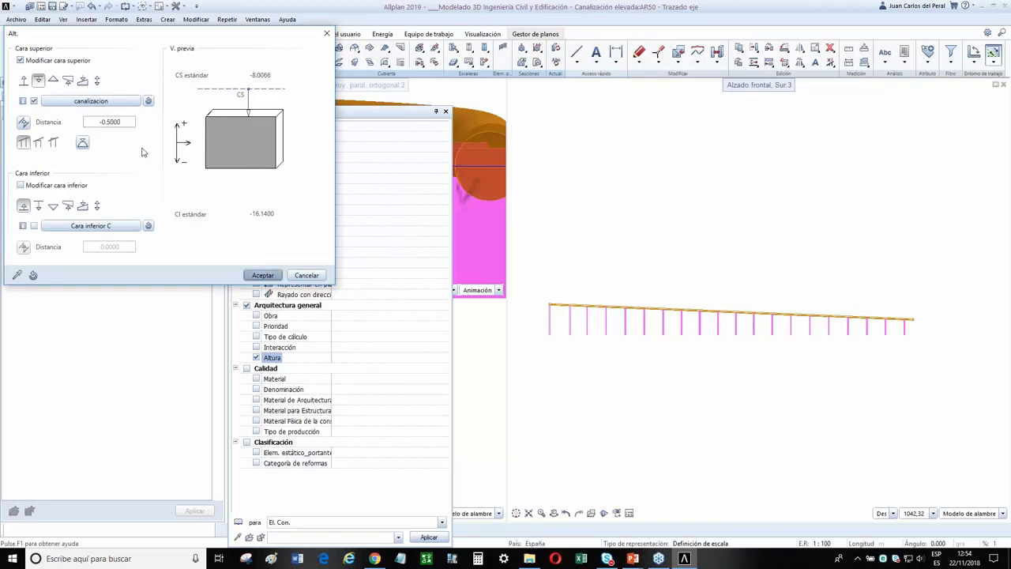
{"action": "left_click", "coordinate": [88, 100]}
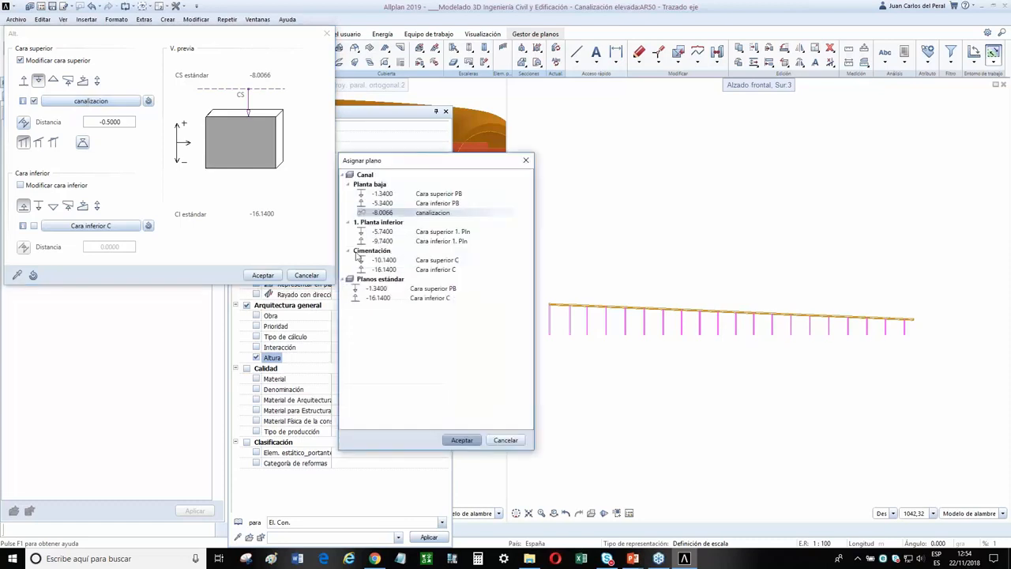
{"action": "left_click", "coordinate": [463, 440]}
{"action": "left_click", "coordinate": [264, 275]}
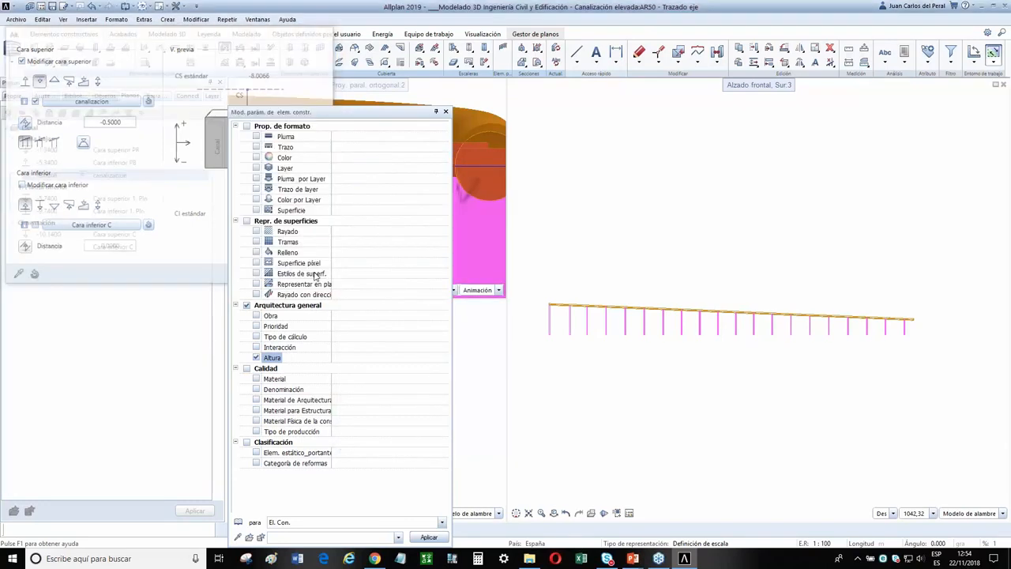
Apply the height change to all the pillars, then inspect their tops and the whole canal in isometric view
{"action": "left_click_drag", "start_coordinate": [910, 365], "coordinate": [547, 332]}
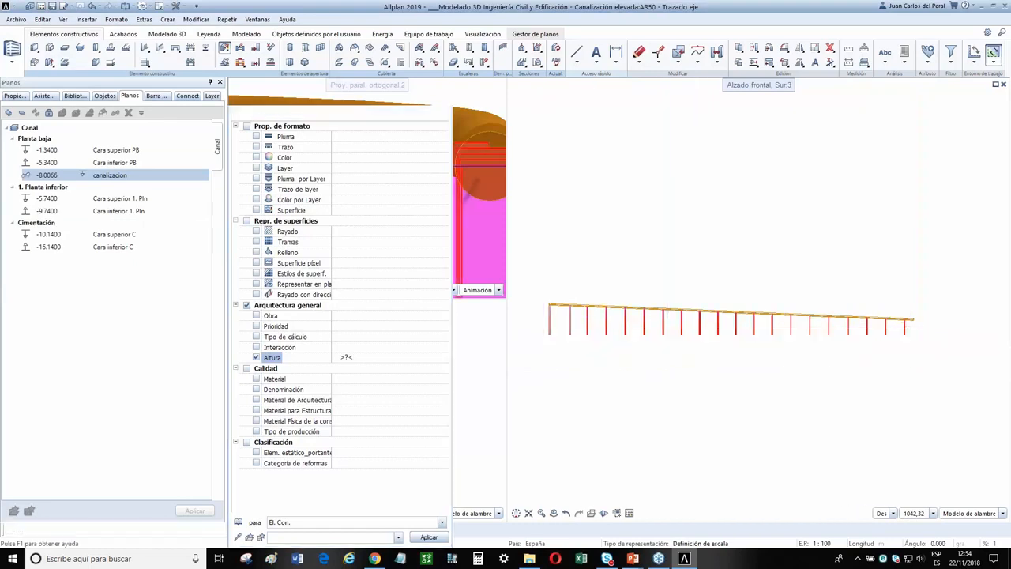
{"action": "middle_click_drag", "start_coordinate": [477, 210], "coordinate": [451, 231]}
{"action": "left_click_drag", "start_coordinate": [475, 207], "coordinate": [508, 226]}
{"action": "key", "text": "Escape"}
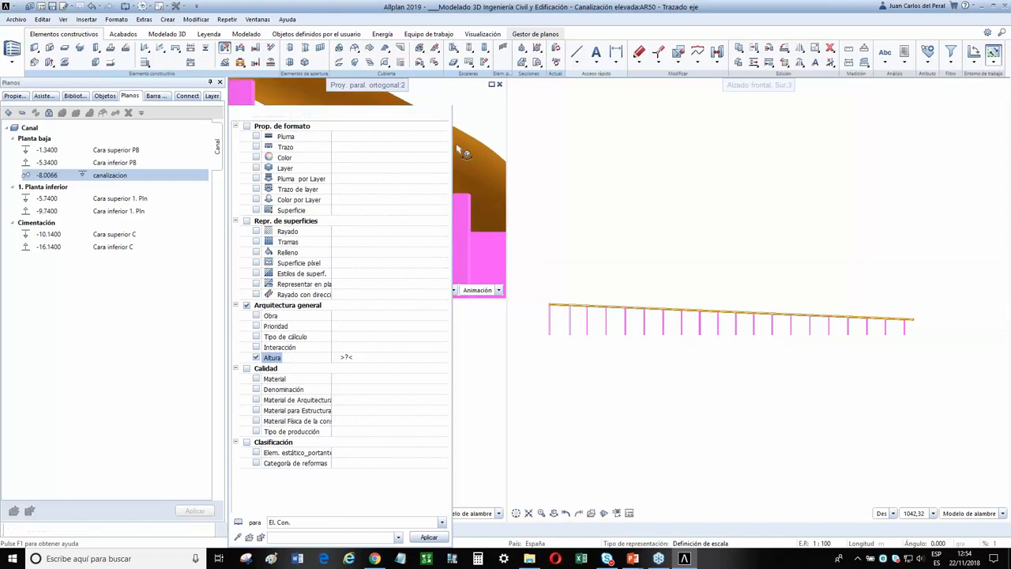
{"action": "middle_click_drag", "start_coordinate": [362, 246], "coordinate": [441, 246]}
{"action": "scroll", "coordinate": [342, 167], "scroll_direction": "up", "scroll_amount": 2}
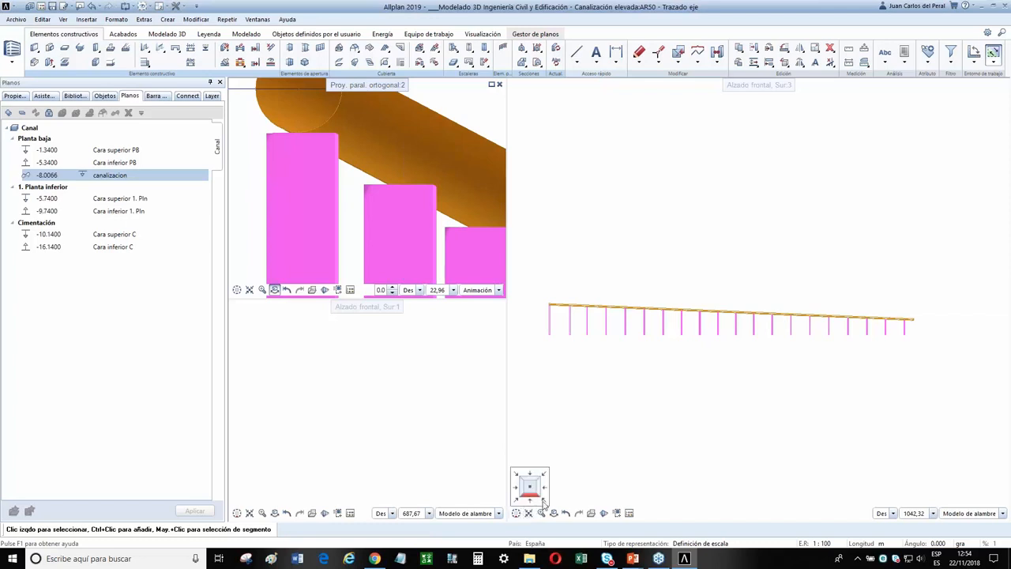
{"action": "left_click", "coordinate": [542, 509]}
{"action": "scroll", "coordinate": [632, 261], "scroll_direction": "down", "scroll_amount": 2}
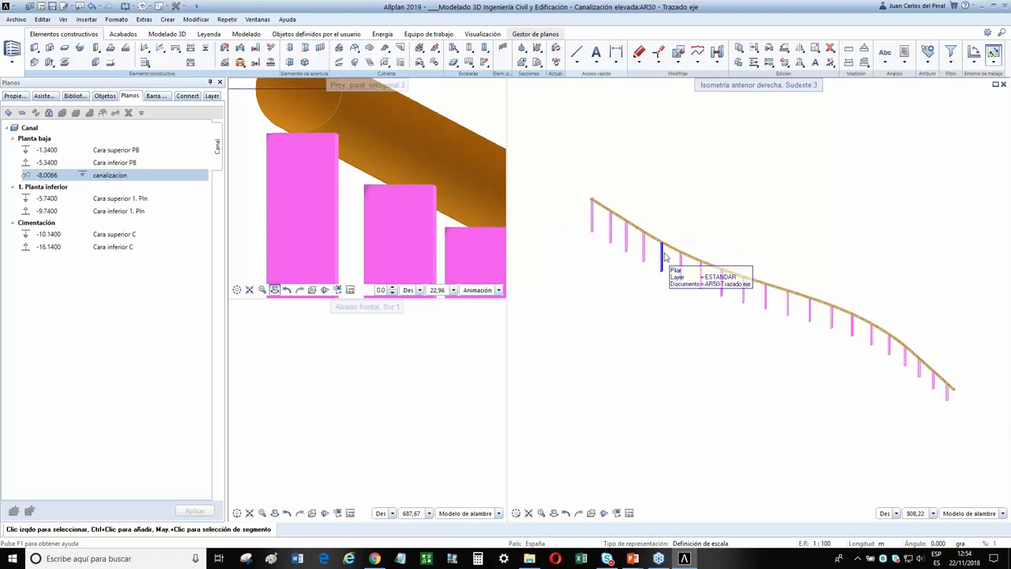
Open drawing file 54 of Acceso a Túnel and show its axis and profiles in right front isometric view
{"action": "left_click", "coordinate": [39, 8]}
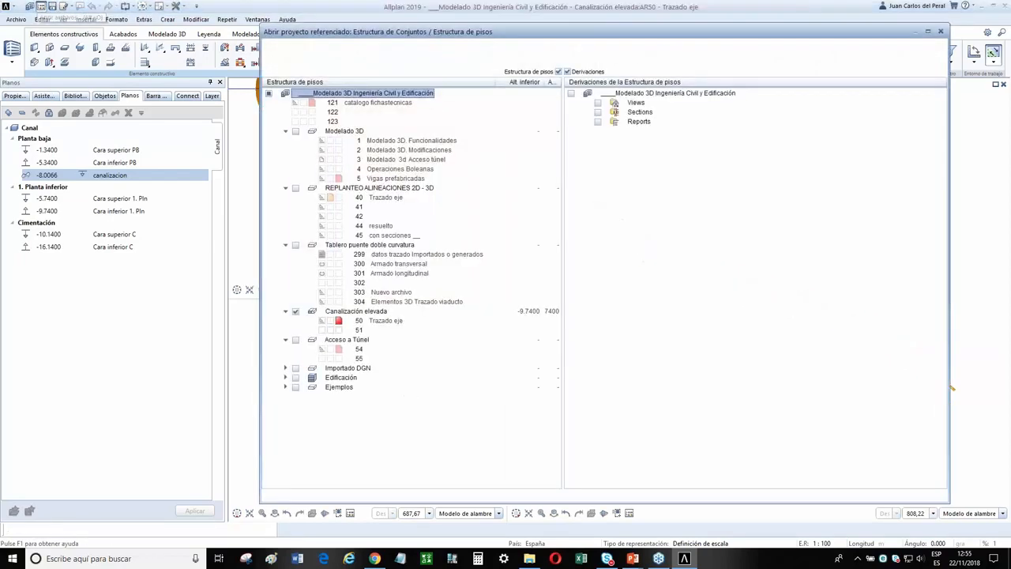
{"action": "double_click", "coordinate": [359, 350]}
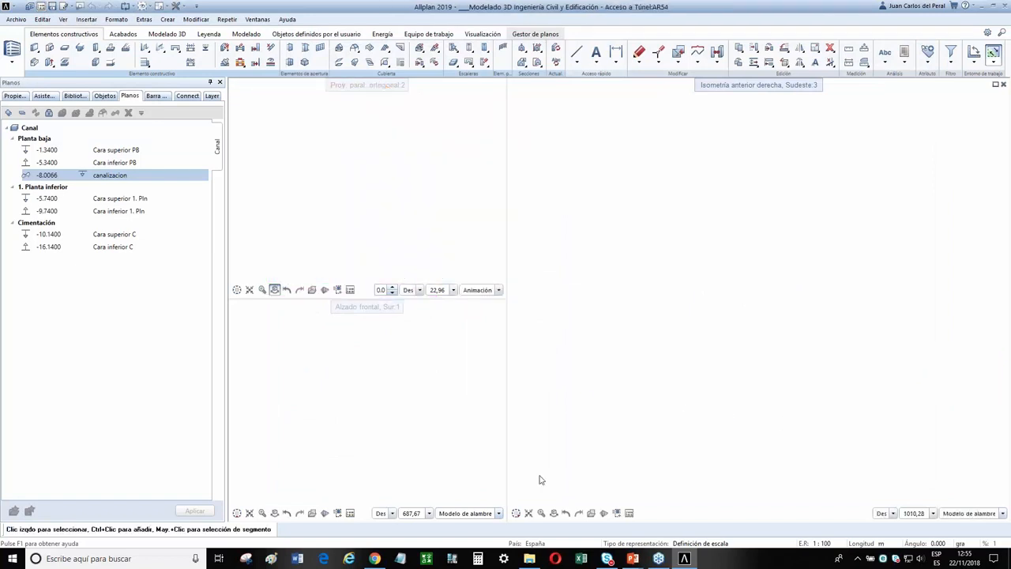
{"action": "left_click", "coordinate": [531, 495]}
{"action": "scroll", "coordinate": [653, 410], "scroll_direction": "down", "scroll_amount": 2}
{"action": "left_click", "coordinate": [531, 486]}
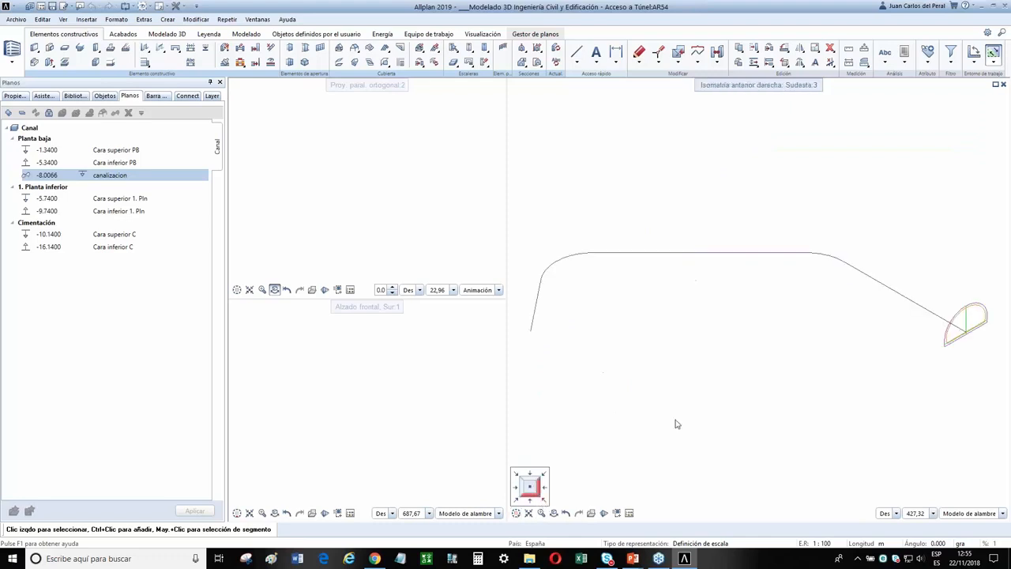
{"action": "scroll", "coordinate": [828, 294], "scroll_direction": "down", "scroll_amount": 2}
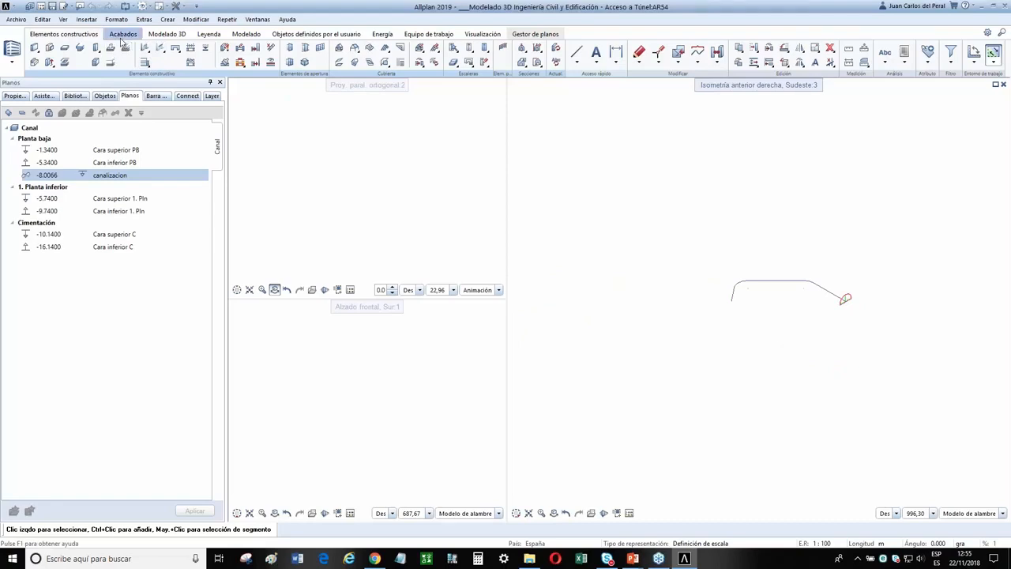
Start an extrusion along a path and select the tunnel's outer profile by filtering on line colour 5
{"action": "left_click", "coordinate": [167, 34]}
{"action": "left_click", "coordinate": [205, 63]}
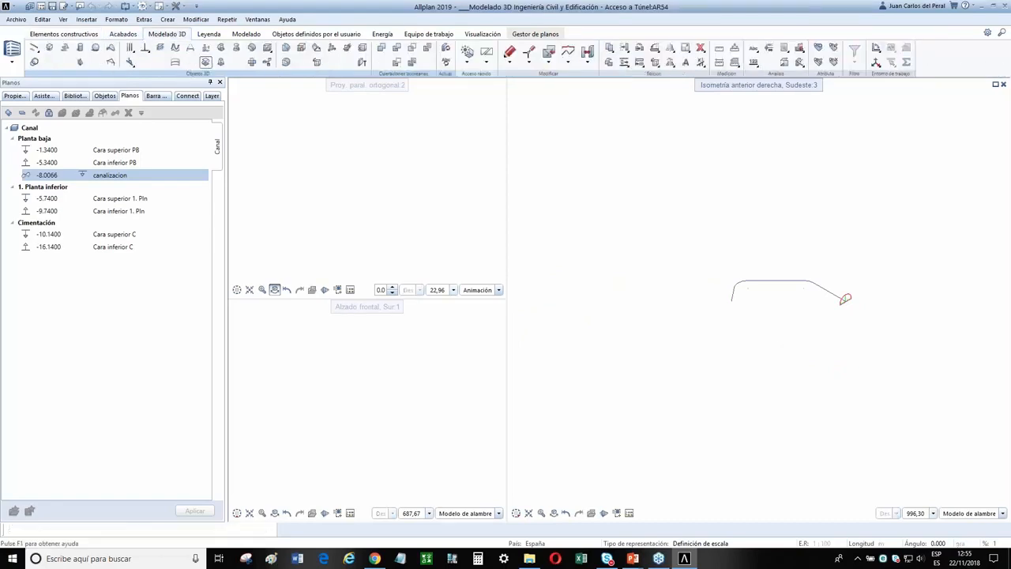
{"action": "scroll", "coordinate": [850, 308], "scroll_direction": "up", "scroll_amount": 5}
{"action": "middle_click_drag", "start_coordinate": [818, 318], "coordinate": [767, 338]}
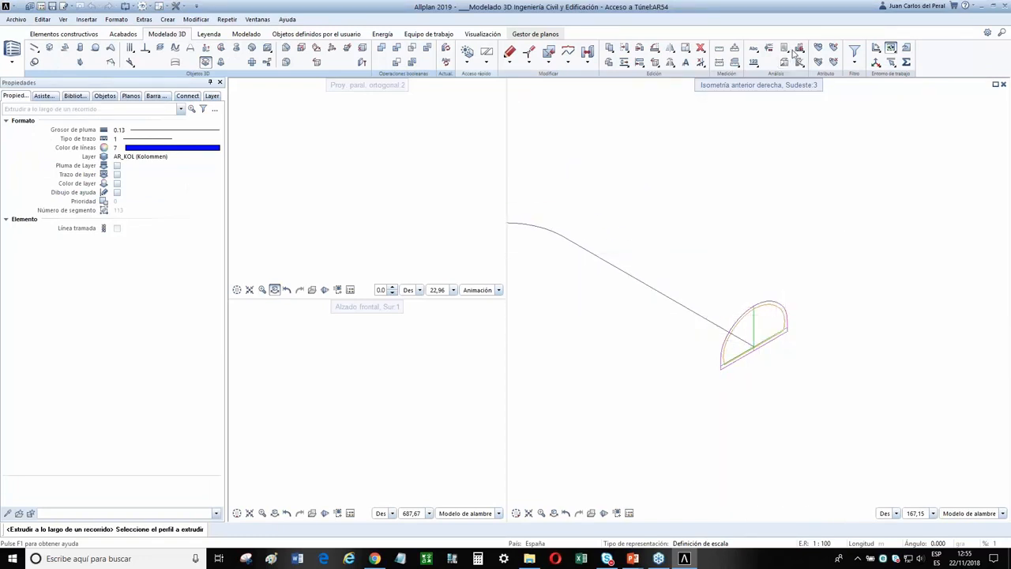
{"action": "left_click", "coordinate": [855, 55]}
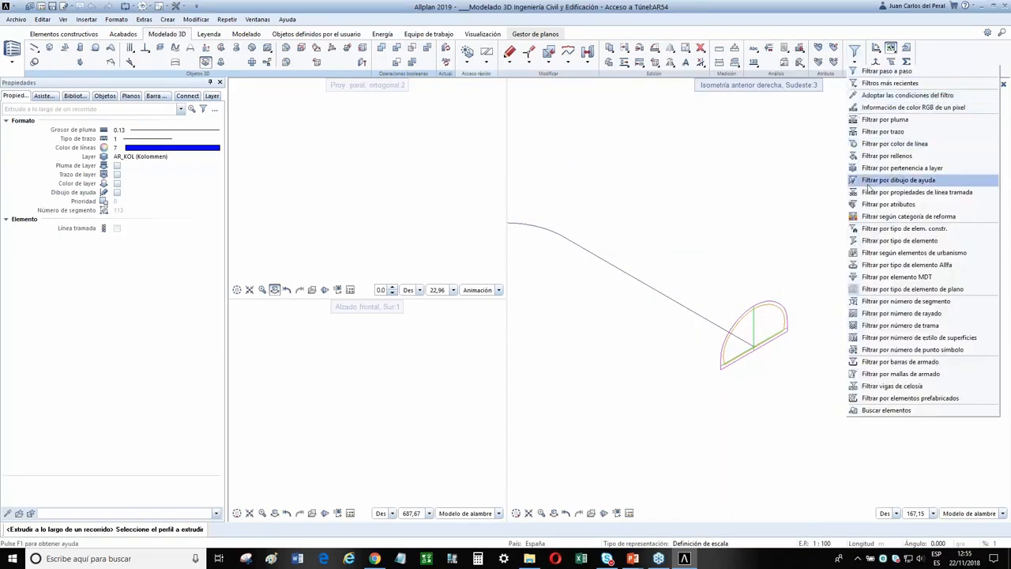
{"action": "left_click", "coordinate": [875, 144]}
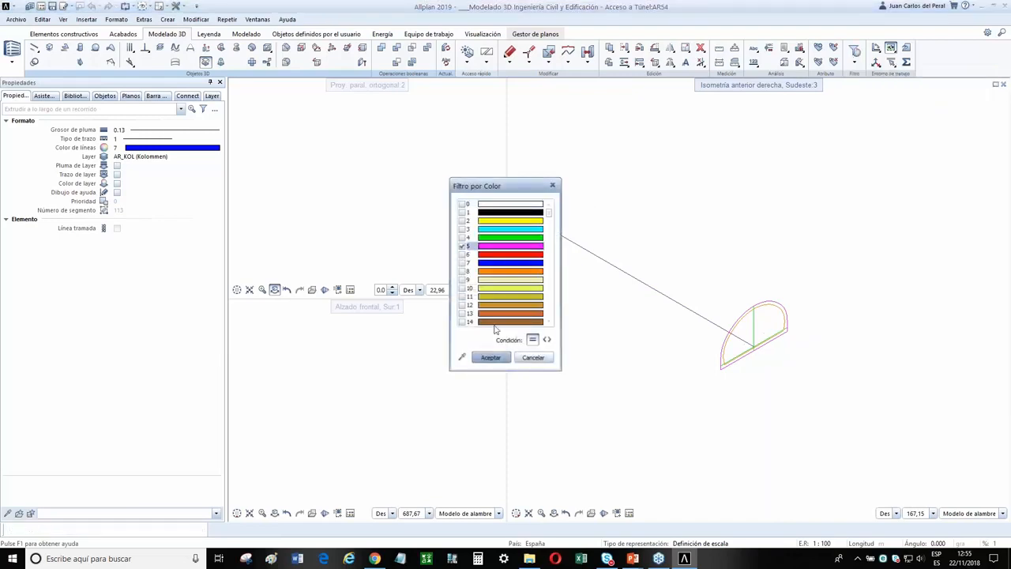
{"action": "left_click", "coordinate": [489, 357]}
{"action": "left_click_drag", "start_coordinate": [752, 388], "coordinate": [681, 334]}
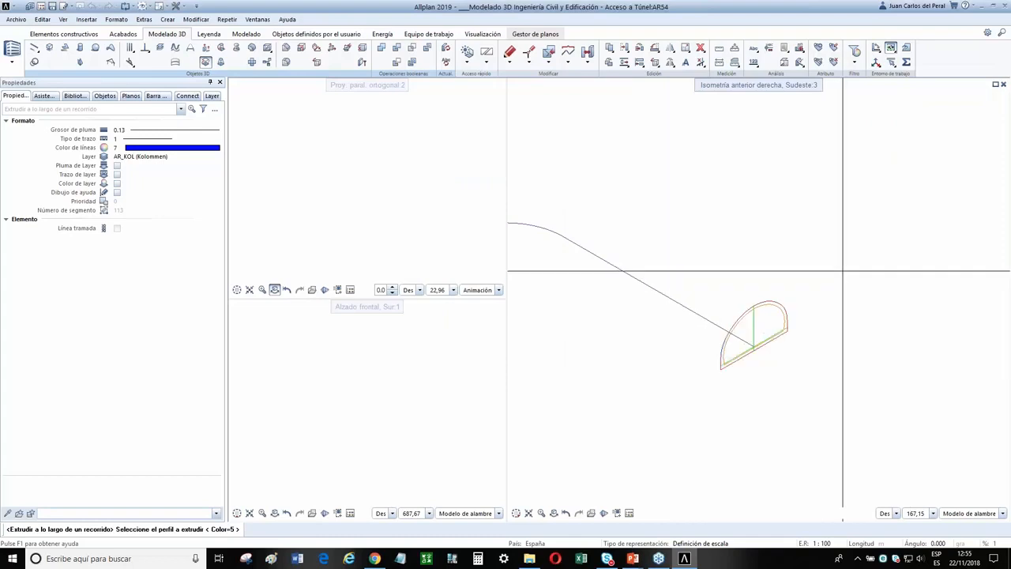
Extrude the outer profile along the whole tunnel axis as a closed volume with 0 interior profiles
{"action": "scroll", "coordinate": [861, 304], "scroll_direction": "down", "scroll_amount": 3}
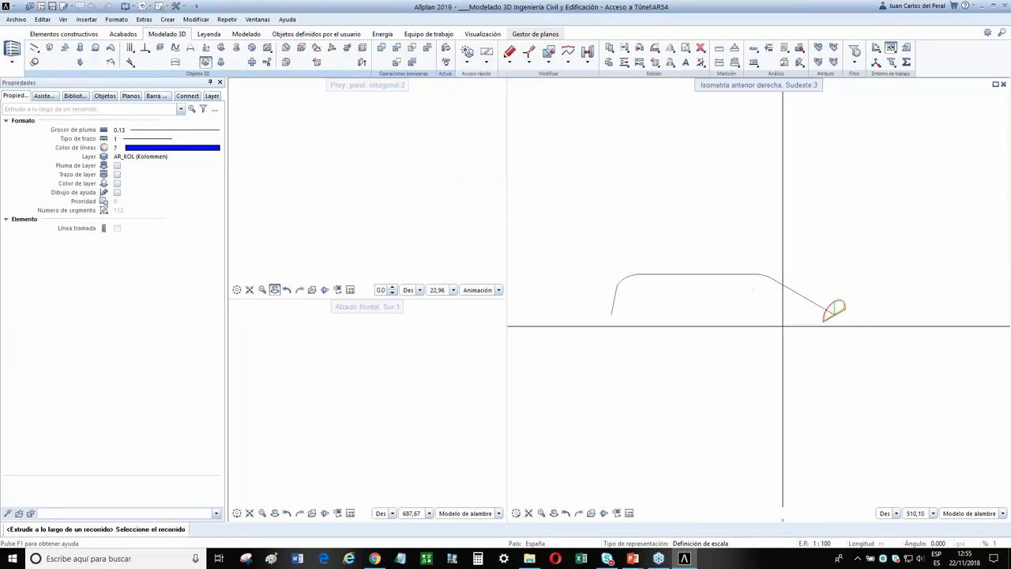
{"action": "left_click_drag", "start_coordinate": [785, 321], "coordinate": [640, 267]}
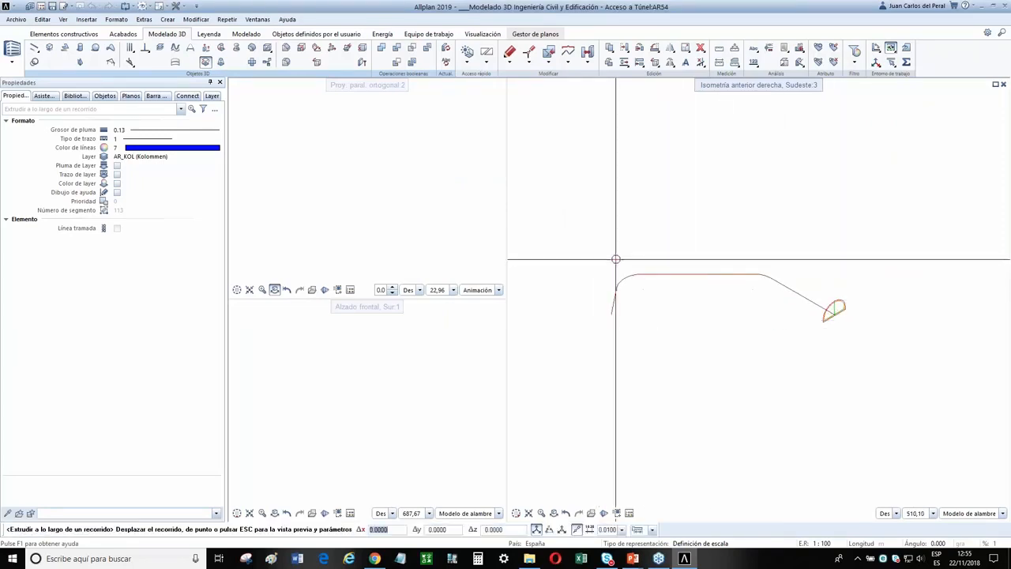
{"action": "right_click", "coordinate": [645, 208]}
{"action": "left_click", "coordinate": [637, 212]}
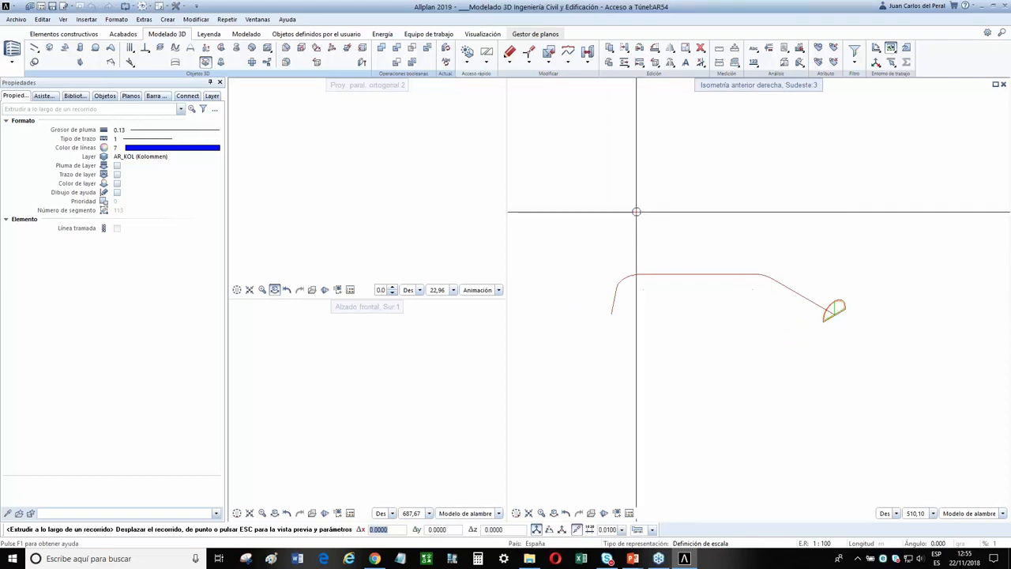
{"action": "key", "text": "Escape"}
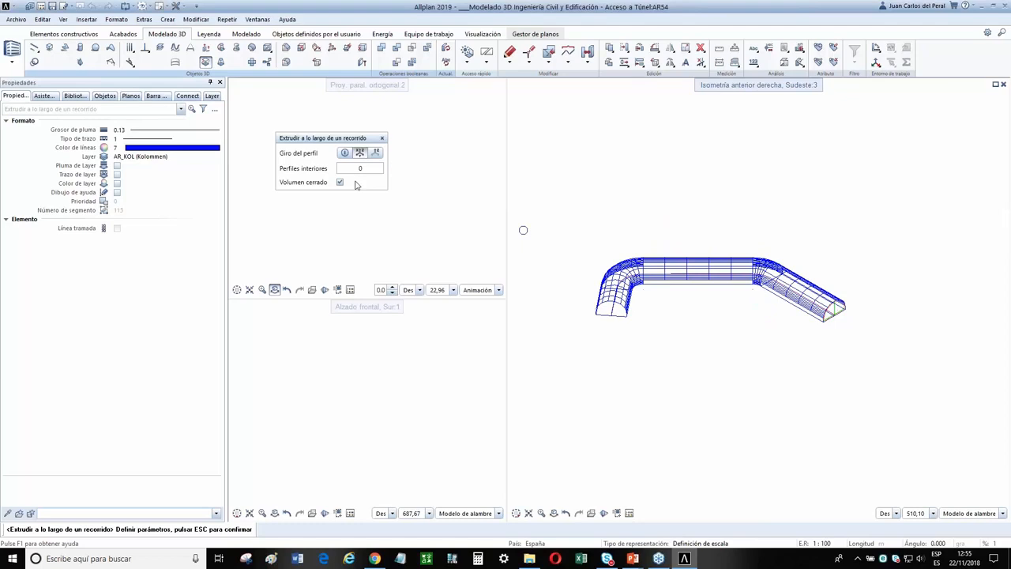
{"action": "key", "text": "Escape"}
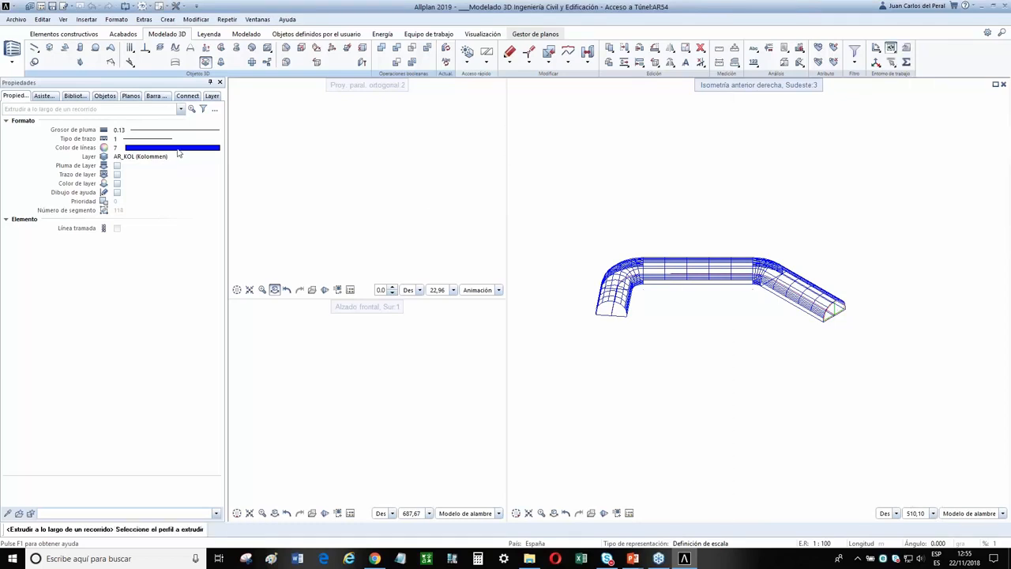
Set the line colour to 8 and select the tunnel's inner profile for extrusion by filtering on colour 8
{"action": "left_click", "coordinate": [179, 154]}
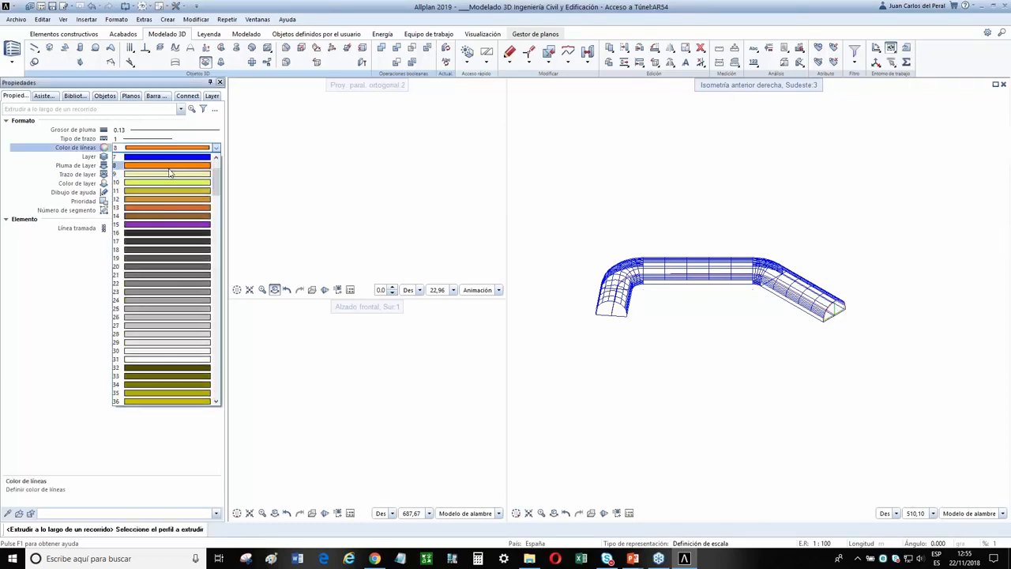
{"action": "left_click", "coordinate": [168, 167]}
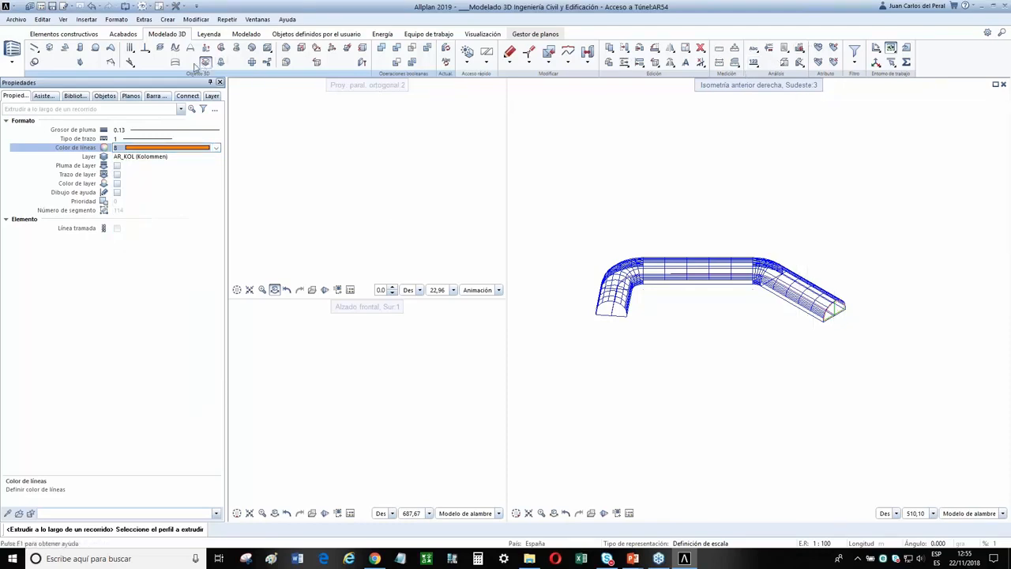
{"action": "left_click", "coordinate": [854, 56]}
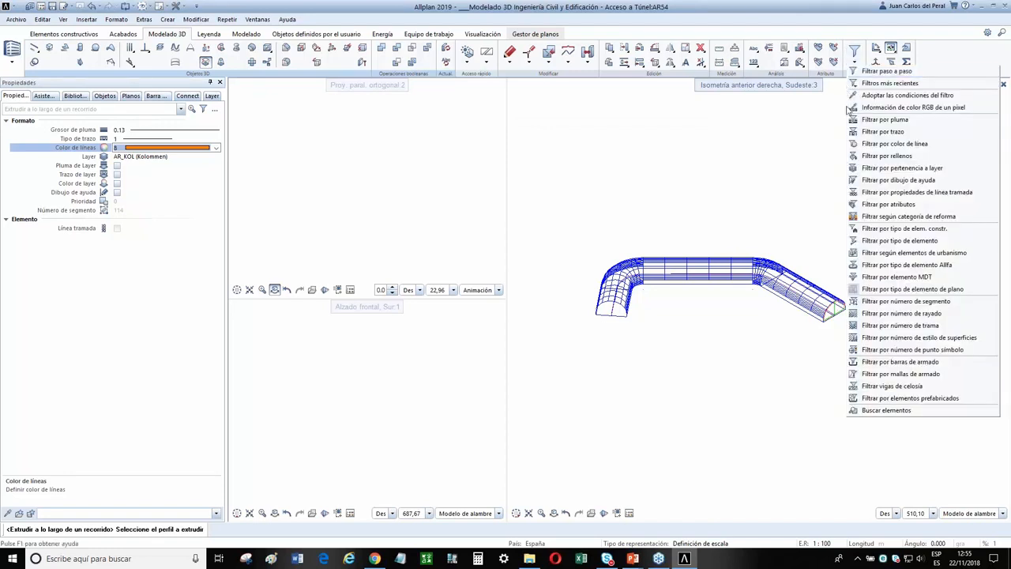
{"action": "left_click", "coordinate": [875, 147]}
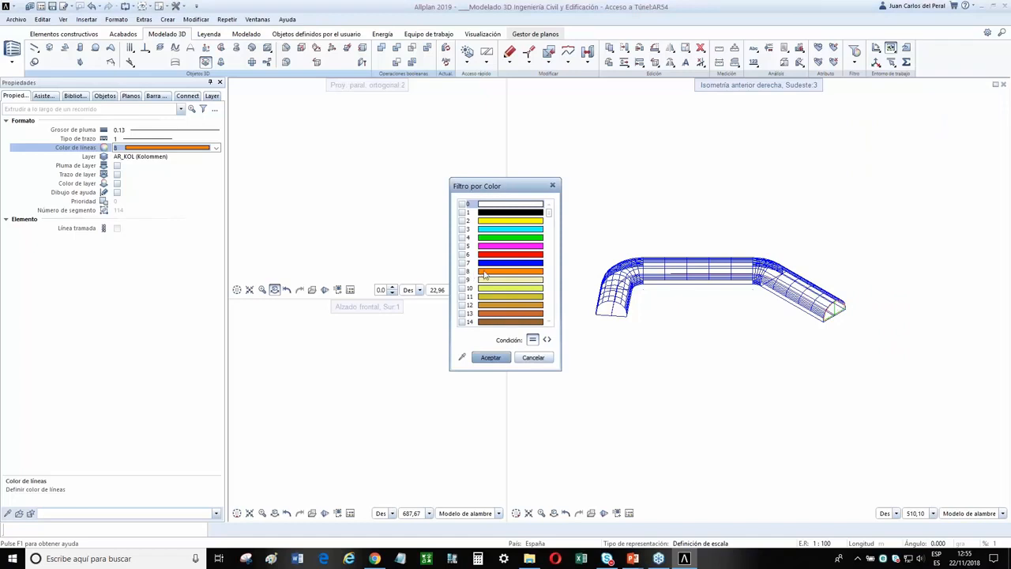
{"action": "left_click", "coordinate": [500, 360]}
{"action": "scroll", "coordinate": [732, 319], "scroll_direction": "up", "scroll_amount": 5}
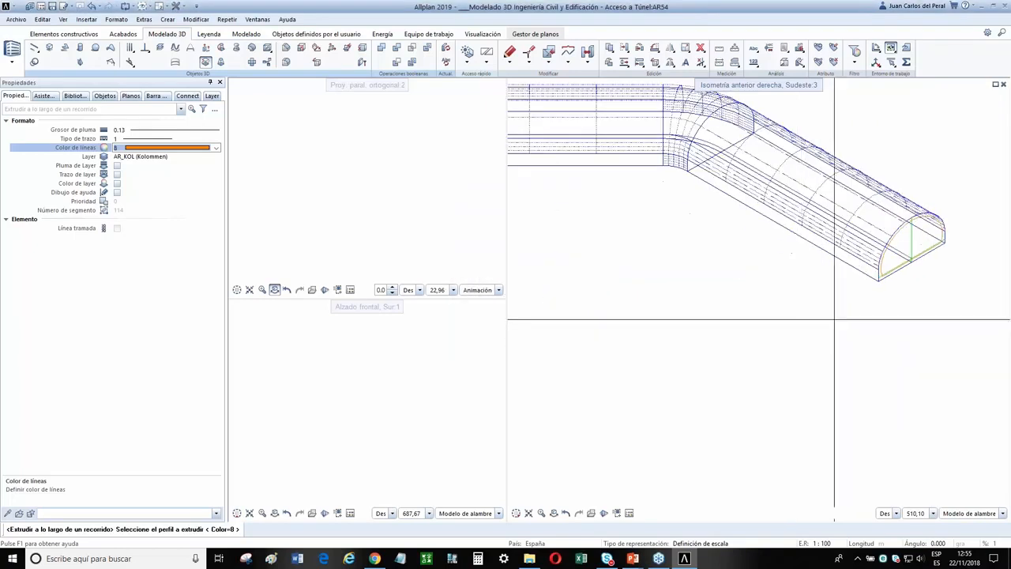
{"action": "left_click", "coordinate": [732, 319]}
Select the tunnel axis as the extrusion path by filtering on the line colour picked from the axis
{"action": "scroll", "coordinate": [732, 319], "scroll_direction": "down", "scroll_amount": 5}
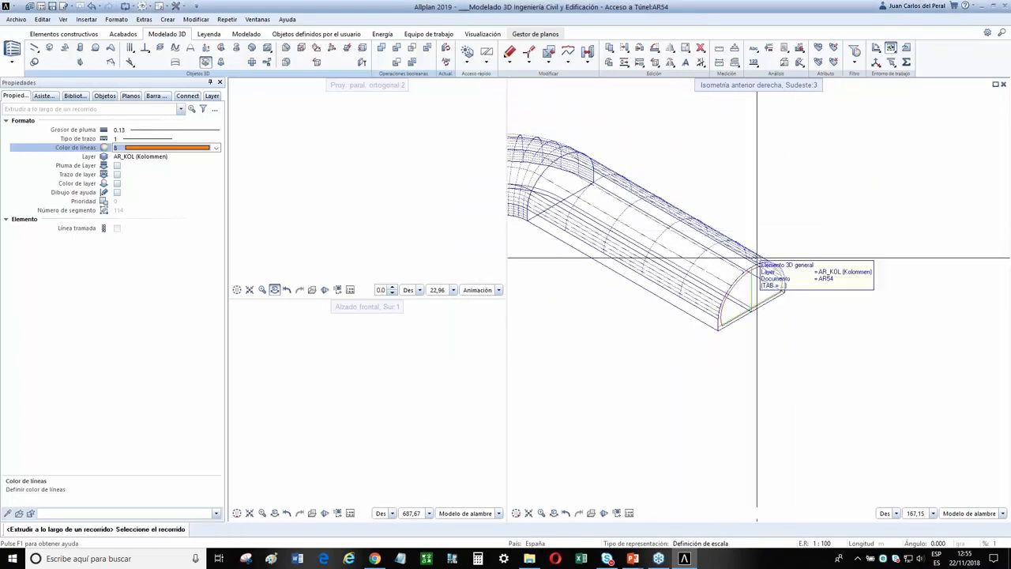
{"action": "scroll", "coordinate": [675, 281], "scroll_direction": "down", "scroll_amount": 4}
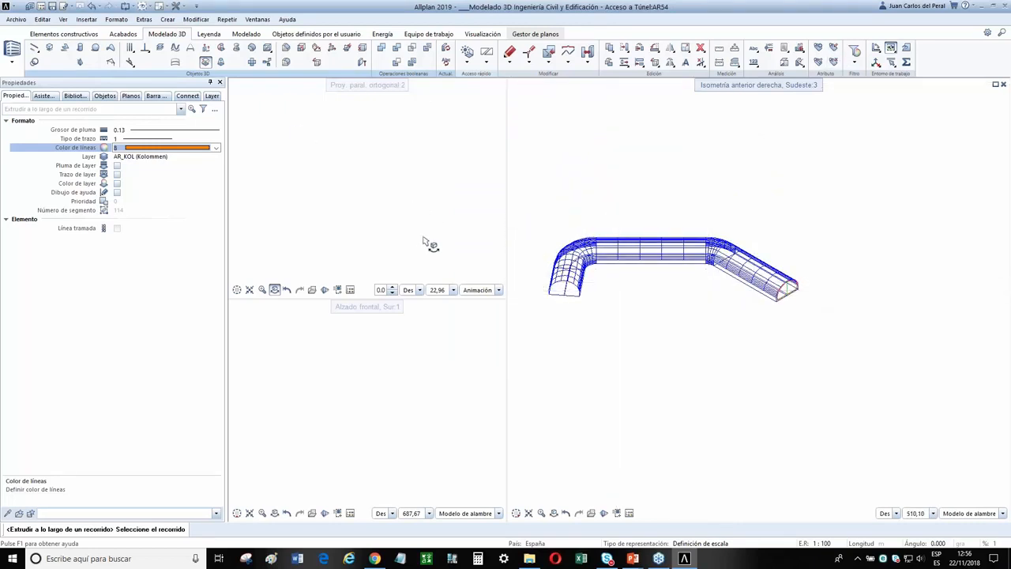
{"action": "left_click", "coordinate": [855, 60]}
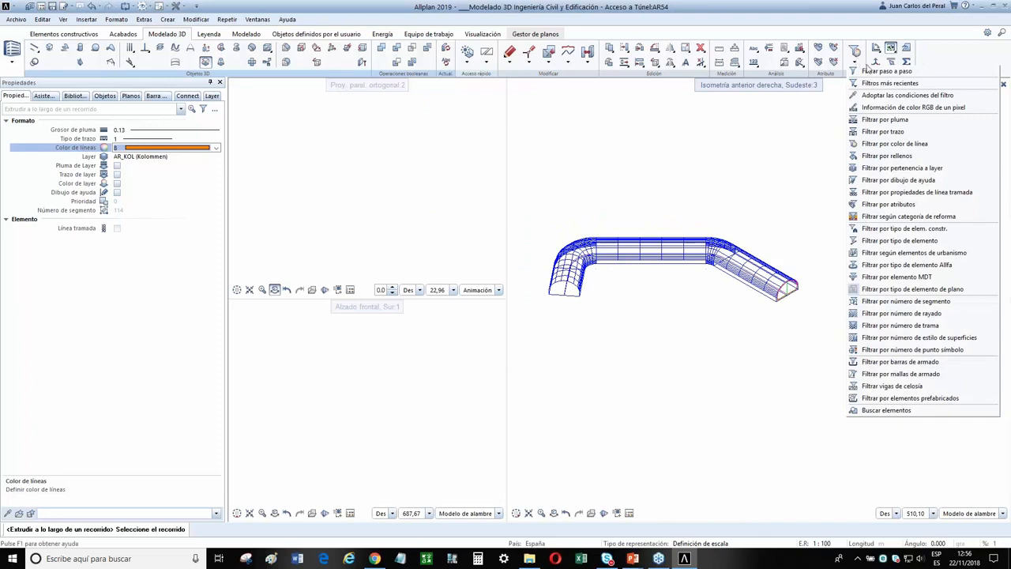
{"action": "left_click", "coordinate": [874, 146]}
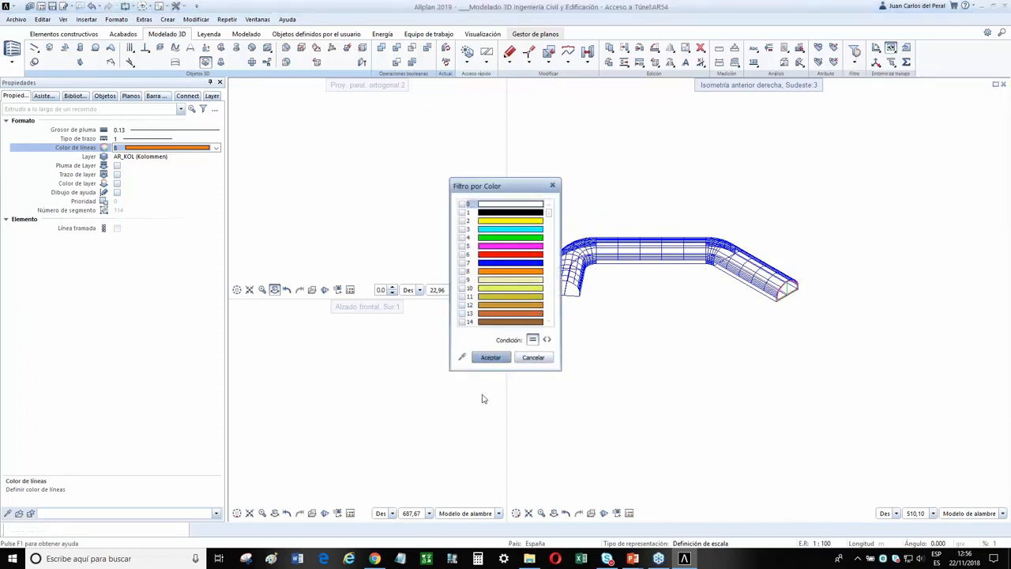
{"action": "left_click", "coordinate": [462, 358]}
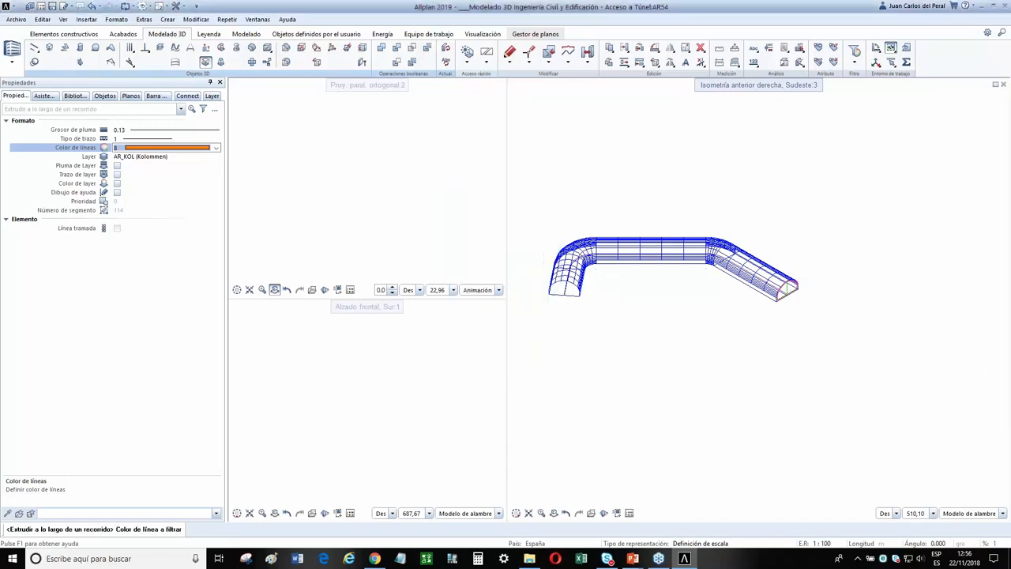
{"action": "scroll", "coordinate": [824, 316], "scroll_direction": "up", "scroll_amount": 5}
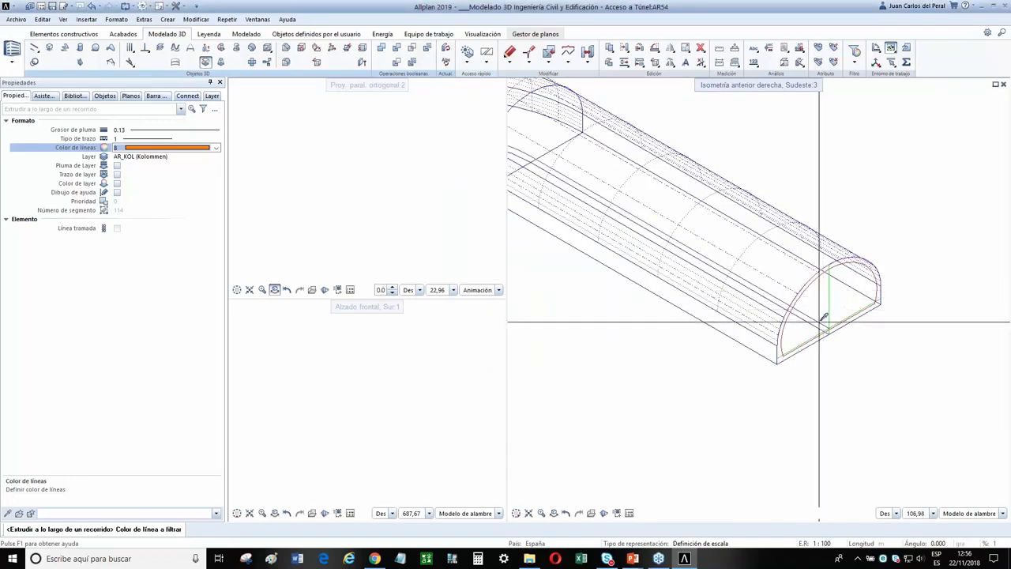
{"action": "left_click", "coordinate": [819, 322]}
Extrude the inner profile along the tunnel axis as a closed volume with 0 interior profiles
{"action": "scroll", "coordinate": [787, 392], "scroll_direction": "down", "scroll_amount": 19}
{"action": "left_click_drag", "start_coordinate": [690, 425], "coordinate": [799, 357]}
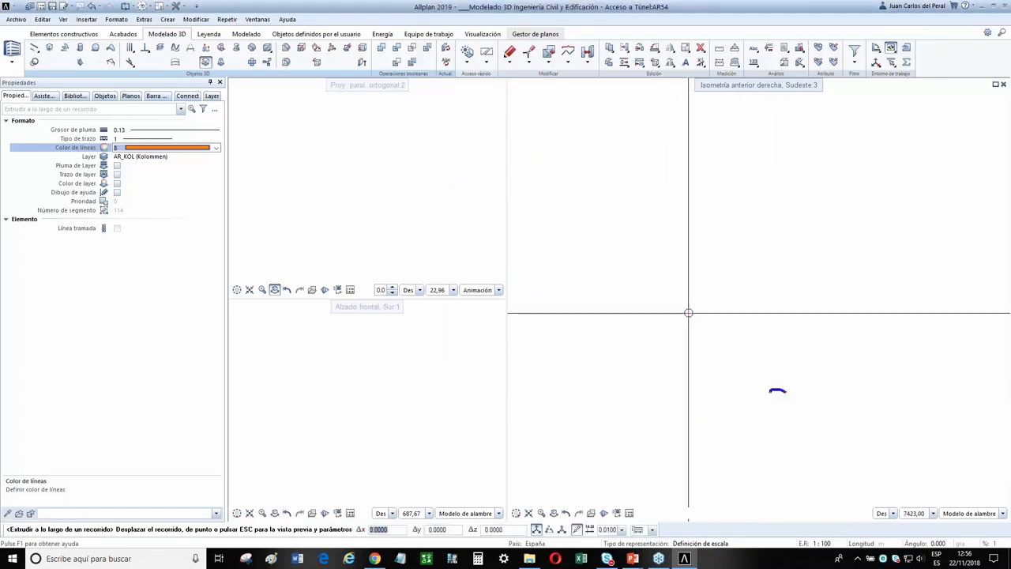
{"action": "scroll", "coordinate": [760, 350], "scroll_direction": "up", "scroll_amount": 10}
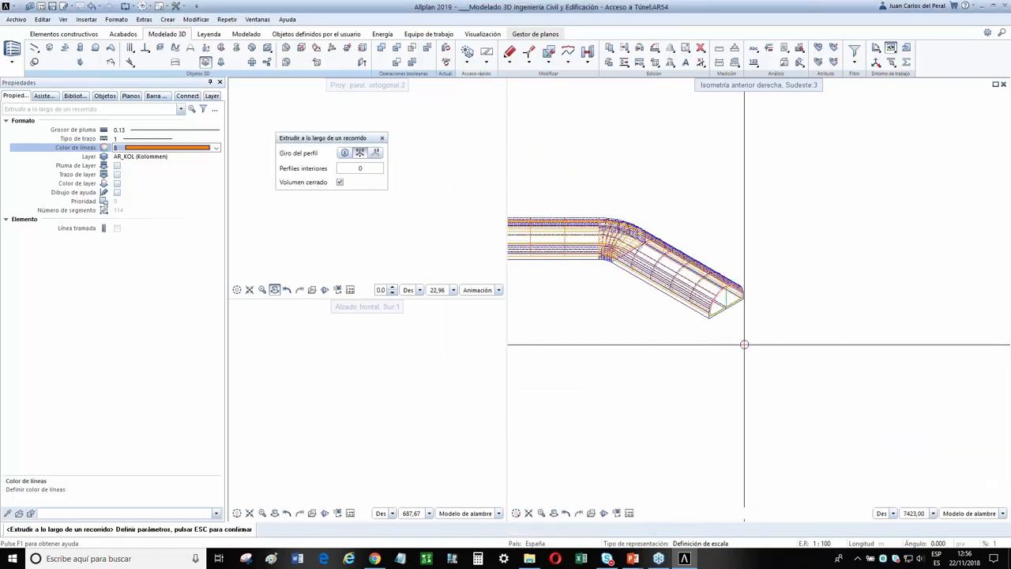
{"action": "key", "text": "Escape"}
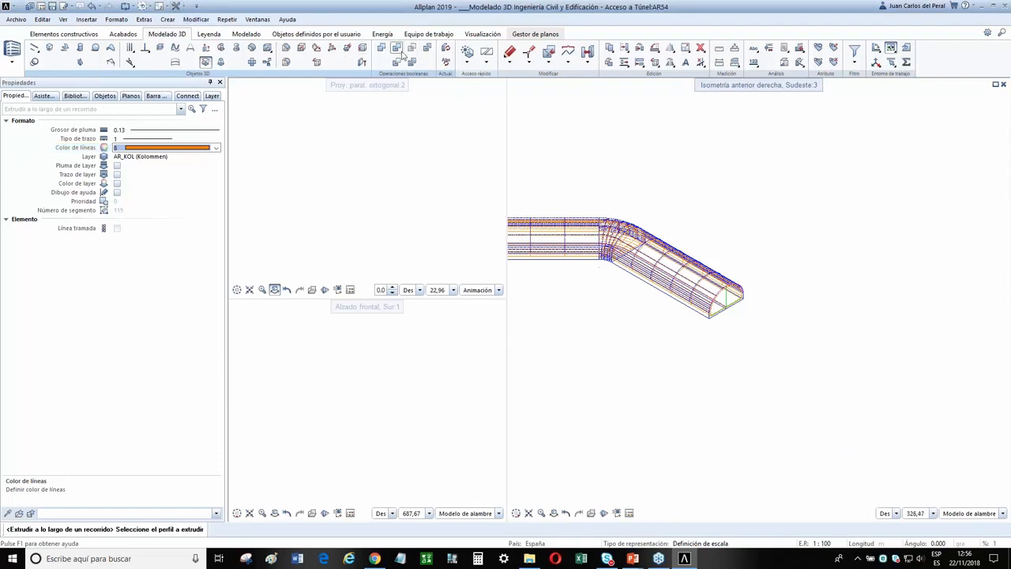
Subtract the inner solid from the outer tunnel solid to hollow out the tunnel
{"action": "left_click", "coordinate": [399, 62]}
{"action": "scroll", "coordinate": [703, 277], "scroll_direction": "up", "scroll_amount": 5}
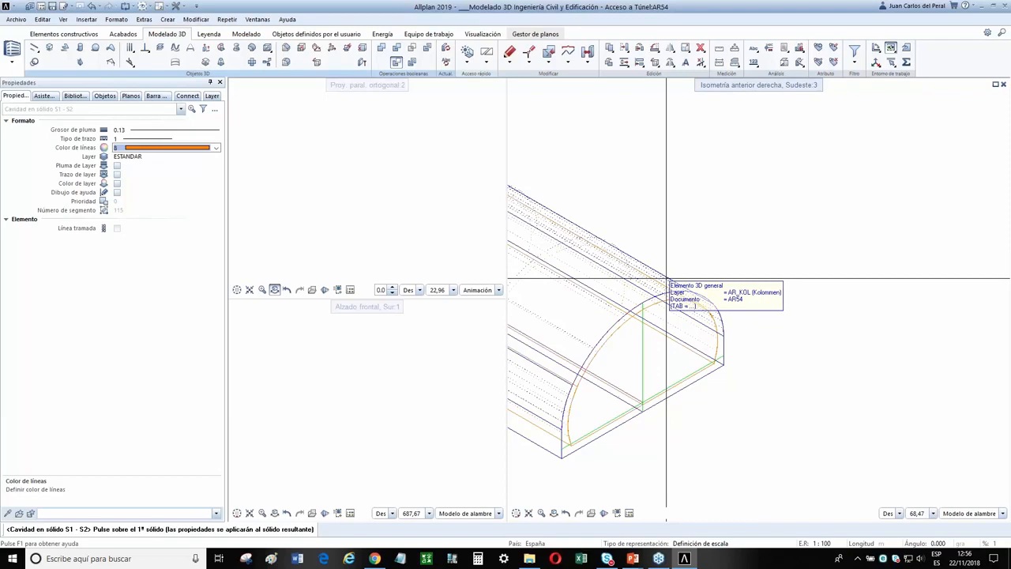
{"action": "left_click", "coordinate": [670, 284]}
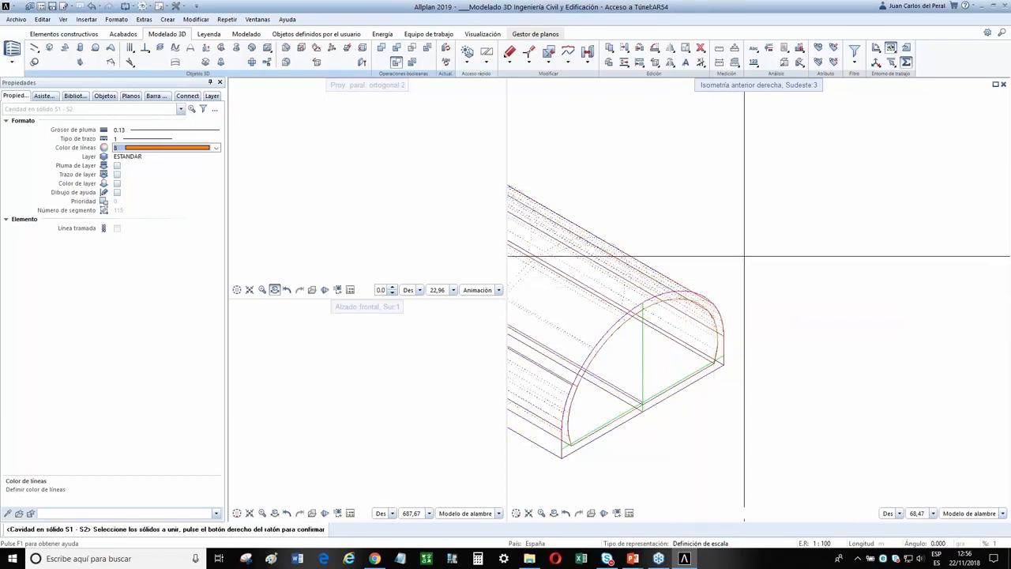
{"action": "right_click", "coordinate": [740, 255]}
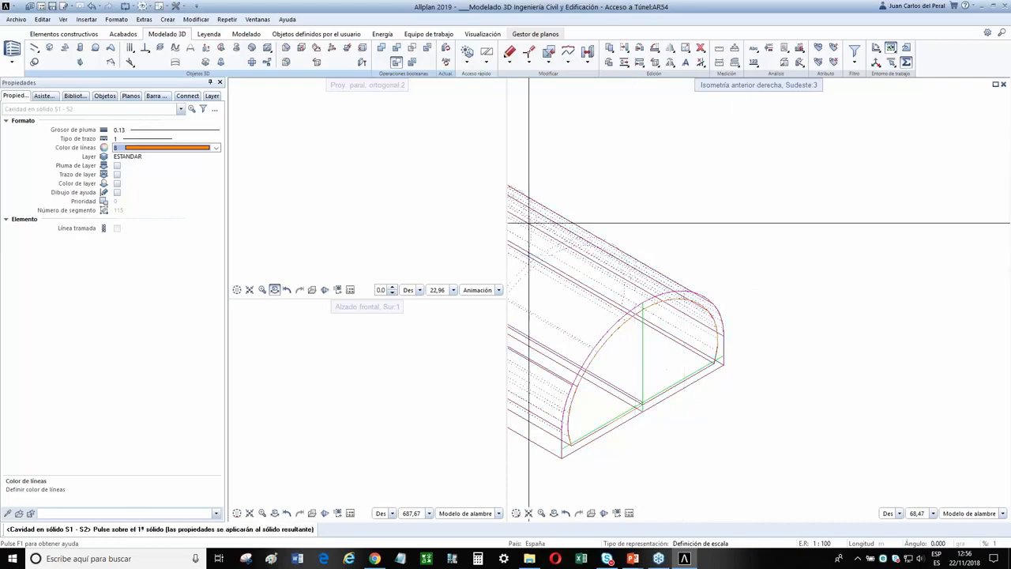
Inspect the hollow tunnel and its open end in the shaded 3D view
{"action": "middle_click", "coordinate": [425, 211]}
{"action": "middle_click", "coordinate": [425, 211]}
{"action": "mouse_move", "coordinate": [378, 184]}
{"action": "left_mouse_down"}
{"action": "mouse_move", "coordinate": [475, 200]}
{"action": "mouse_move", "coordinate": [459, 184]}
{"action": "mouse_move", "coordinate": [363, 183]}
{"action": "mouse_move", "coordinate": [396, 188]}
{"action": "mouse_move", "coordinate": [451, 159]}
{"action": "mouse_move", "coordinate": [558, 167]}
{"action": "left_mouse_up"}
{"action": "scroll", "coordinate": [365, 188], "scroll_direction": "up", "scroll_amount": 3}
{"action": "scroll", "coordinate": [399, 187], "scroll_direction": "down", "scroll_amount": 3}
{"action": "mouse_move", "coordinate": [456, 203]}
{"action": "left_mouse_down"}
{"action": "mouse_move", "coordinate": [319, 191]}
{"action": "mouse_move", "coordinate": [328, 201]}
{"action": "left_mouse_up"}
{"action": "scroll", "coordinate": [328, 202], "scroll_direction": "down", "scroll_amount": 2}
{"action": "scroll", "coordinate": [346, 188], "scroll_direction": "up", "scroll_amount": 5}
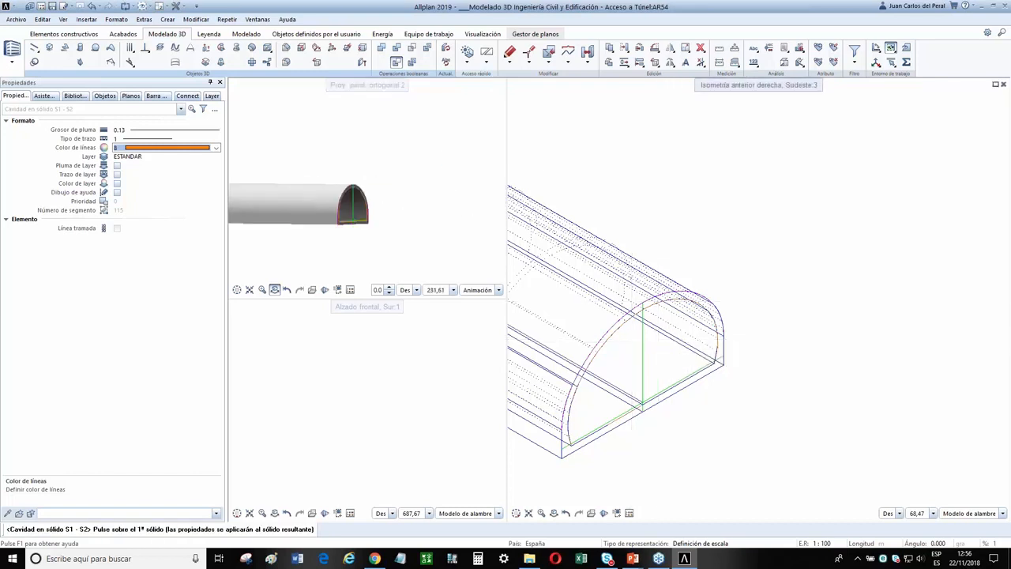
Draw a vertical rectangular 3D surface about 10.67 m wide and 4.60 m high across the tunnel's mouth
{"action": "middle_click_drag", "start_coordinate": [647, 341], "coordinate": [771, 318]}
{"action": "scroll", "coordinate": [768, 319], "scroll_direction": "down", "scroll_amount": 1}
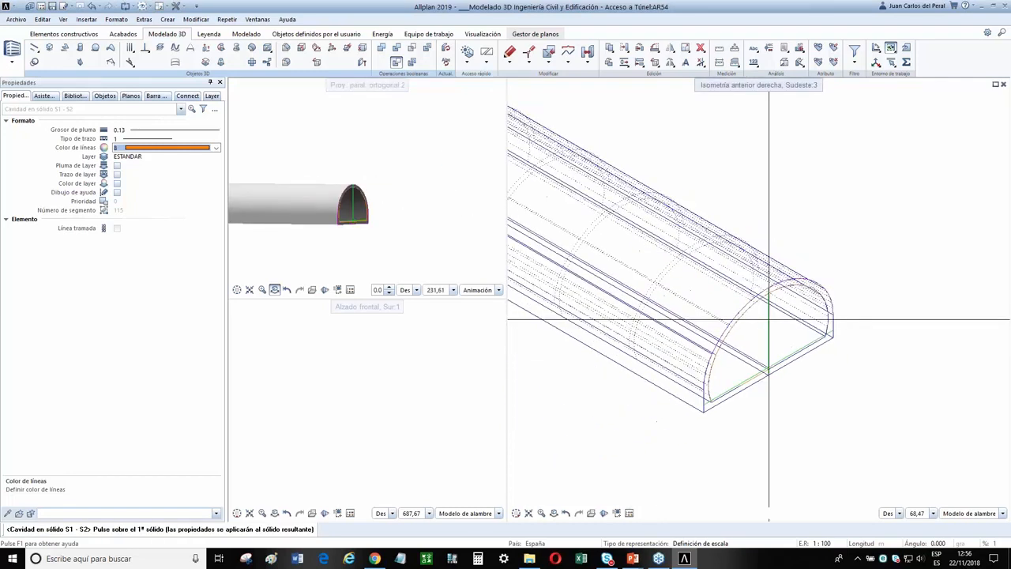
{"action": "left_click", "coordinate": [65, 48]}
{"action": "left_click", "coordinate": [213, 108]}
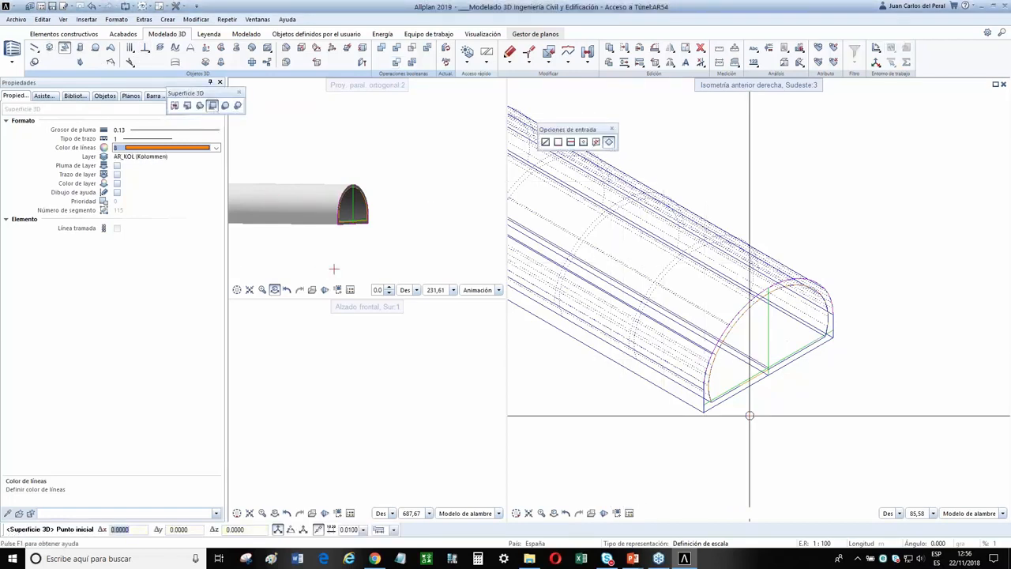
{"action": "scroll", "coordinate": [751, 416], "scroll_direction": "up", "scroll_amount": 1}
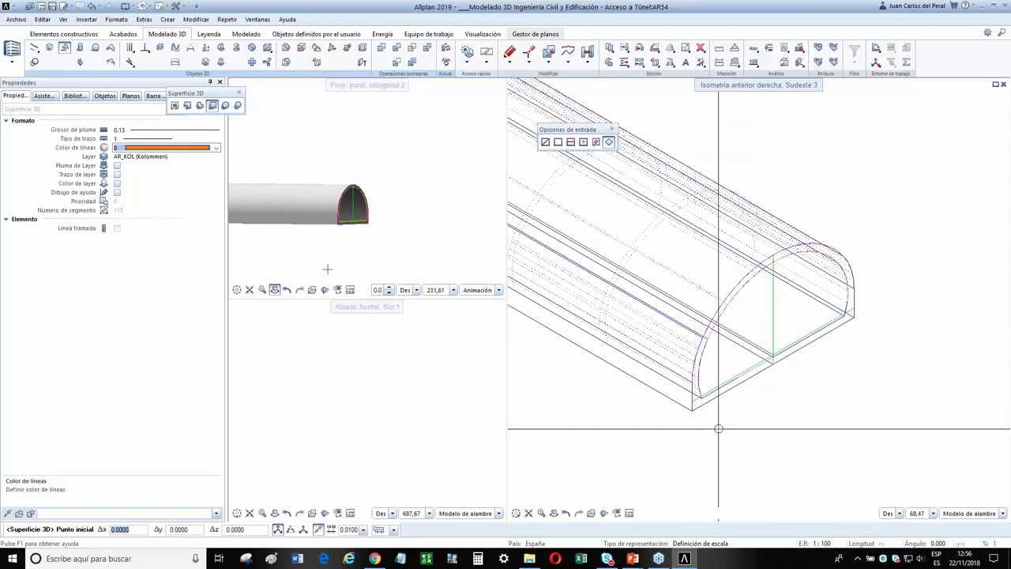
{"action": "left_click", "coordinate": [663, 428]}
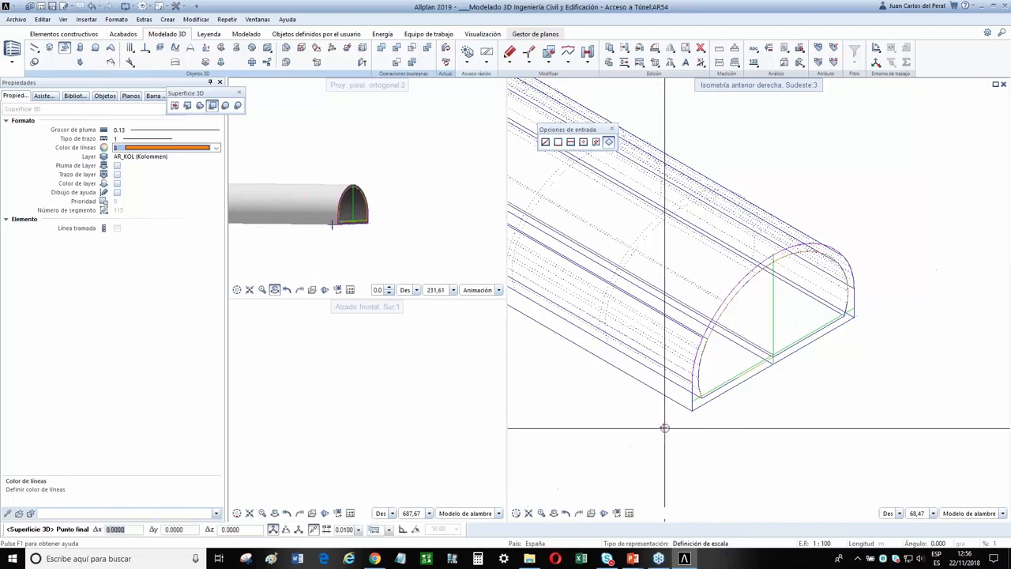
{"action": "left_click", "coordinate": [853, 316]}
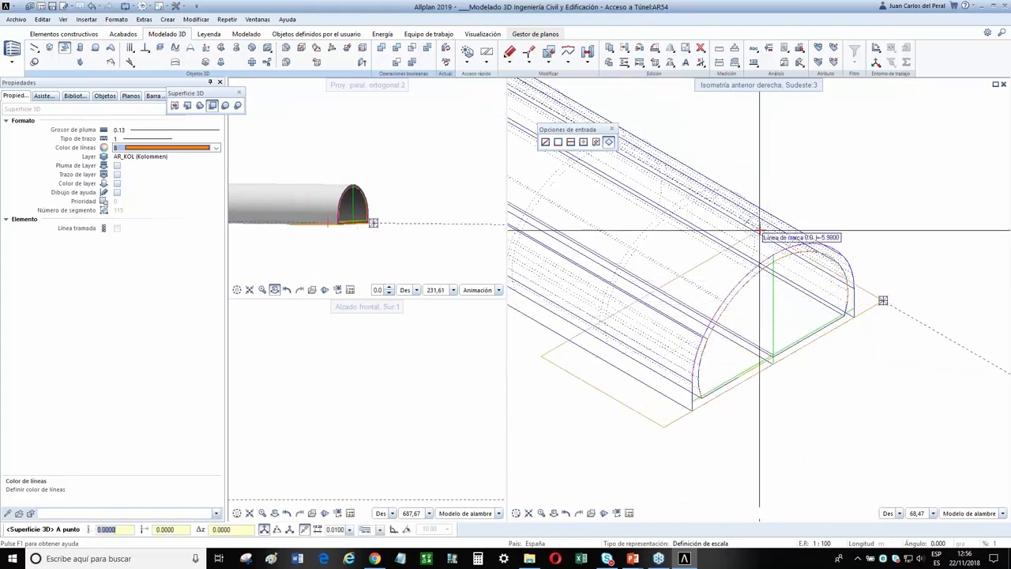
{"action": "scroll", "coordinate": [762, 265], "scroll_direction": "up", "scroll_amount": 5}
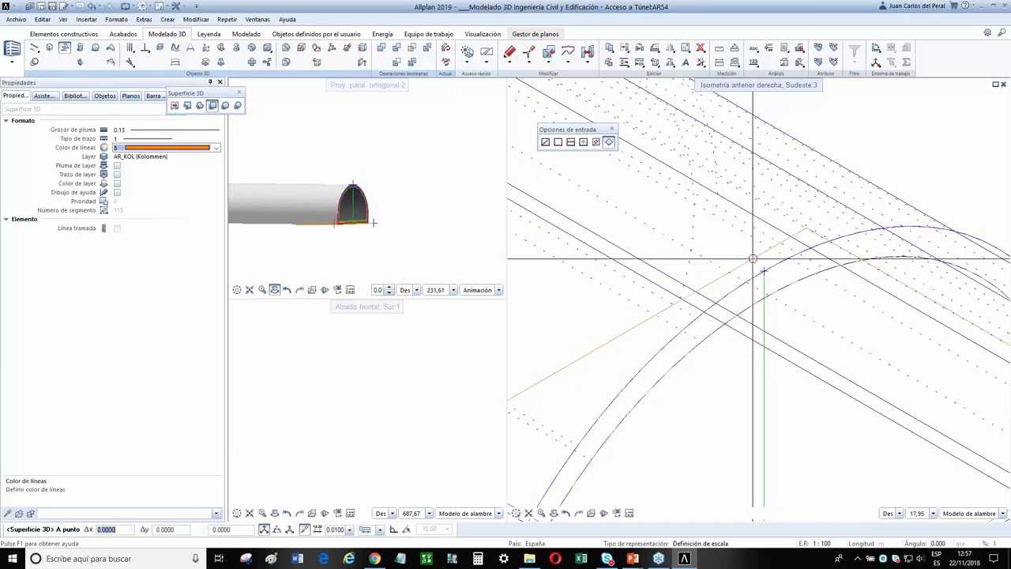
{"action": "scroll", "coordinate": [845, 277], "scroll_direction": "down", "scroll_amount": 3}
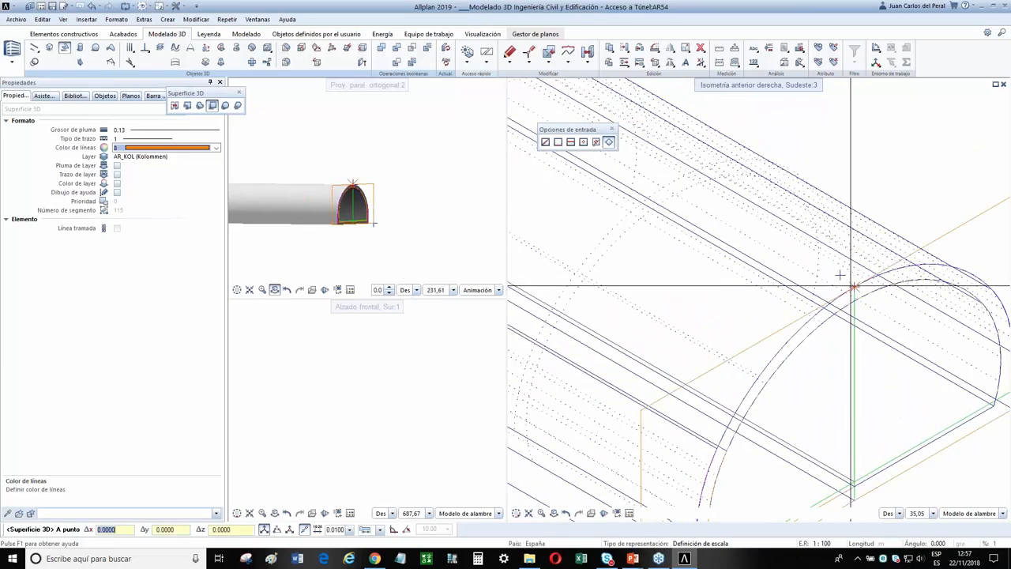
{"action": "left_click", "coordinate": [854, 286]}
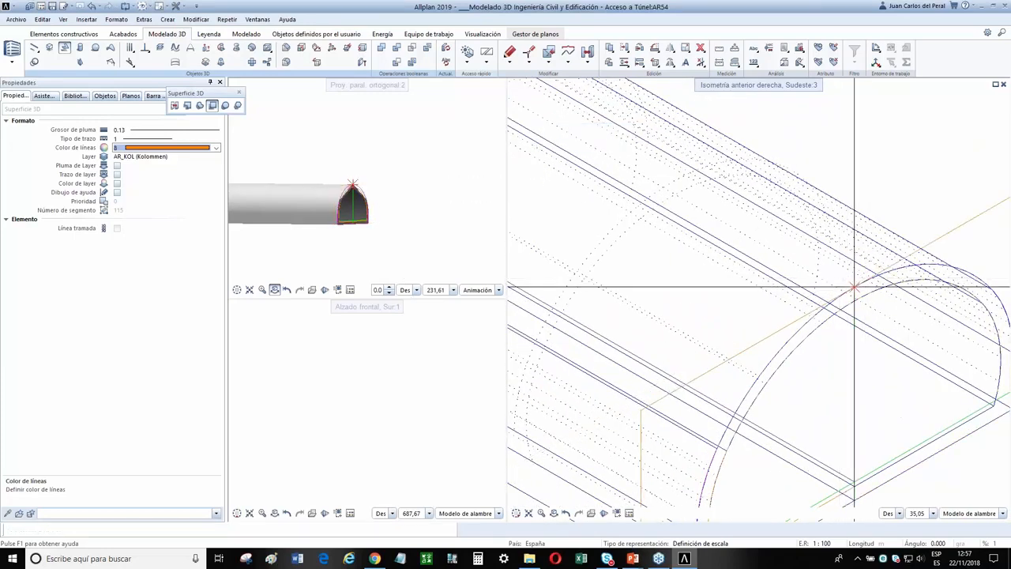
{"action": "scroll", "coordinate": [919, 286], "scroll_direction": "down", "scroll_amount": 4}
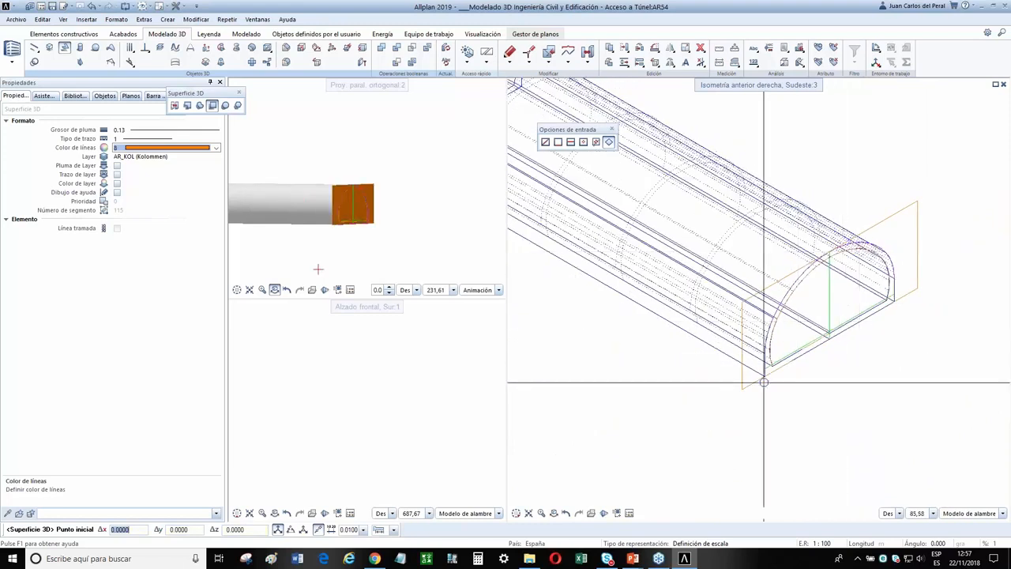
{"action": "key", "text": "Escape"}
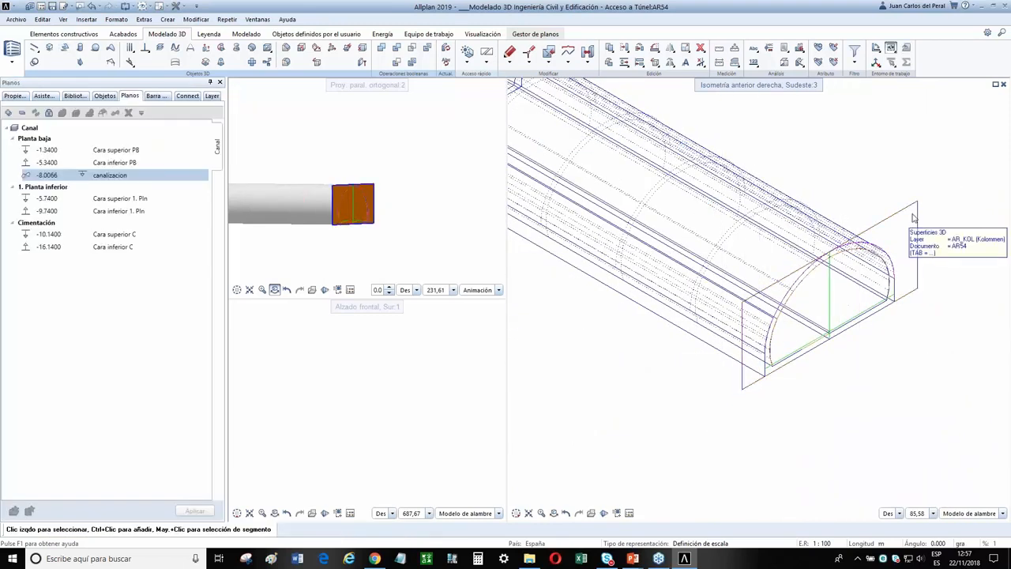
Rotate the rectangular surface 30° about its base edge, tilting its top away from the tunnel
{"action": "left_click", "coordinate": [917, 242]}
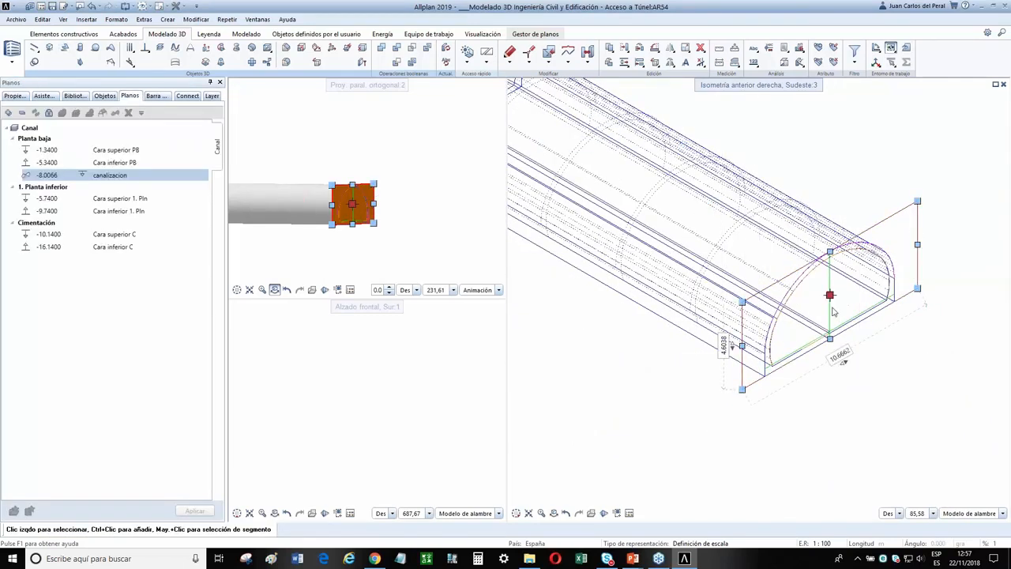
{"action": "mouse_move", "coordinate": [921, 293]}
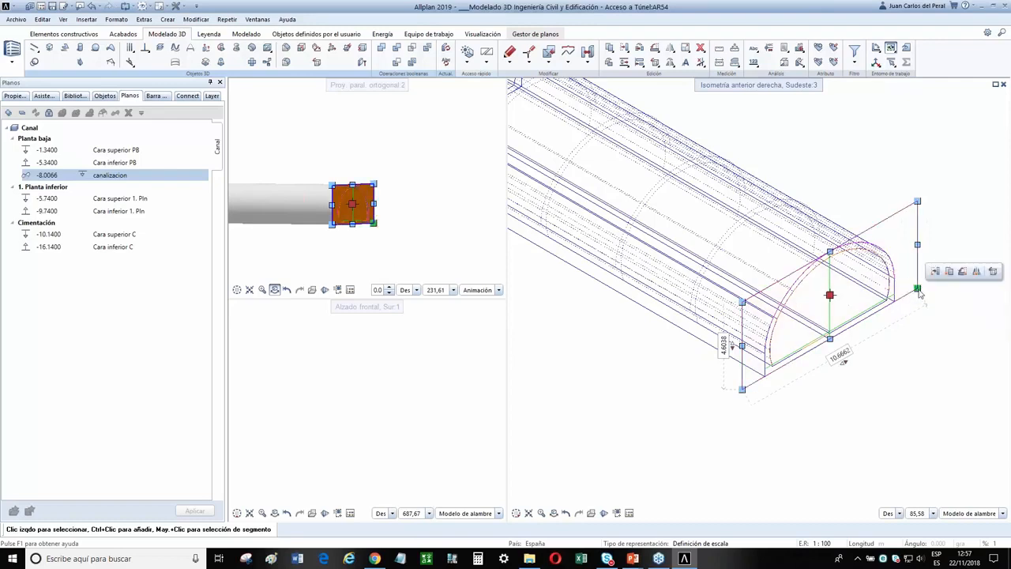
{"action": "key", "text": "Escape"}
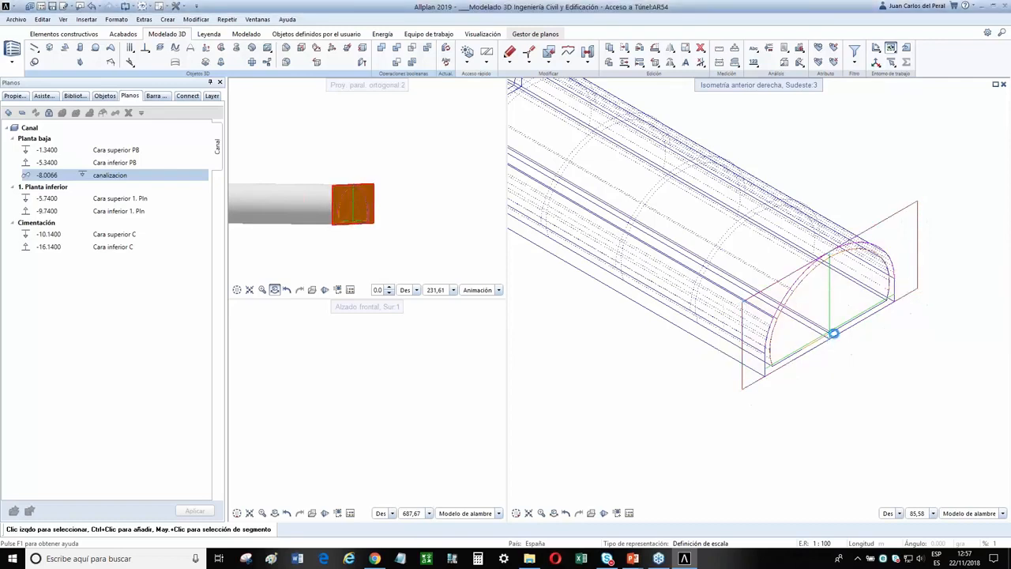
{"action": "left_click", "coordinate": [742, 391]}
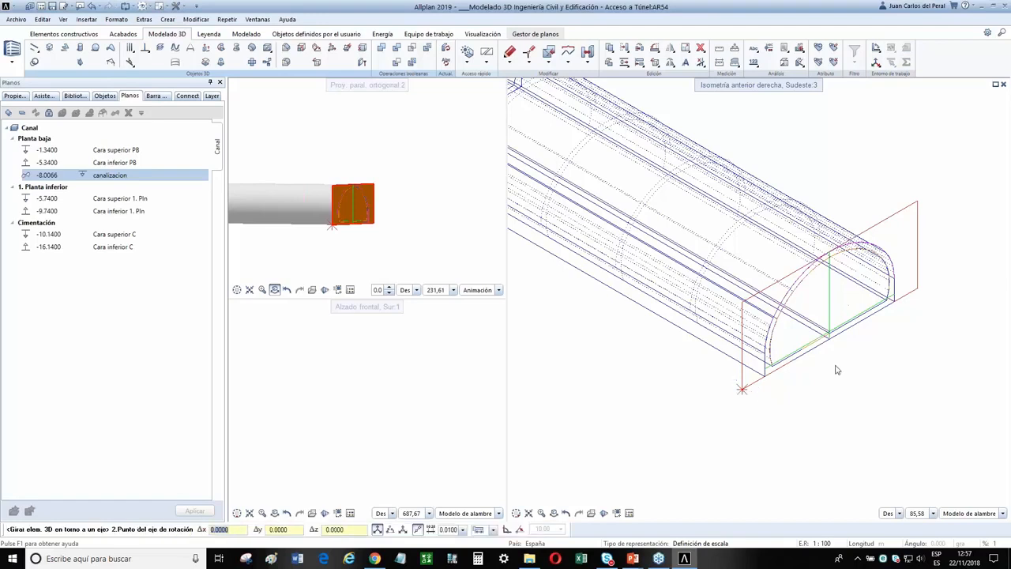
{"action": "left_click", "coordinate": [937, 294]}
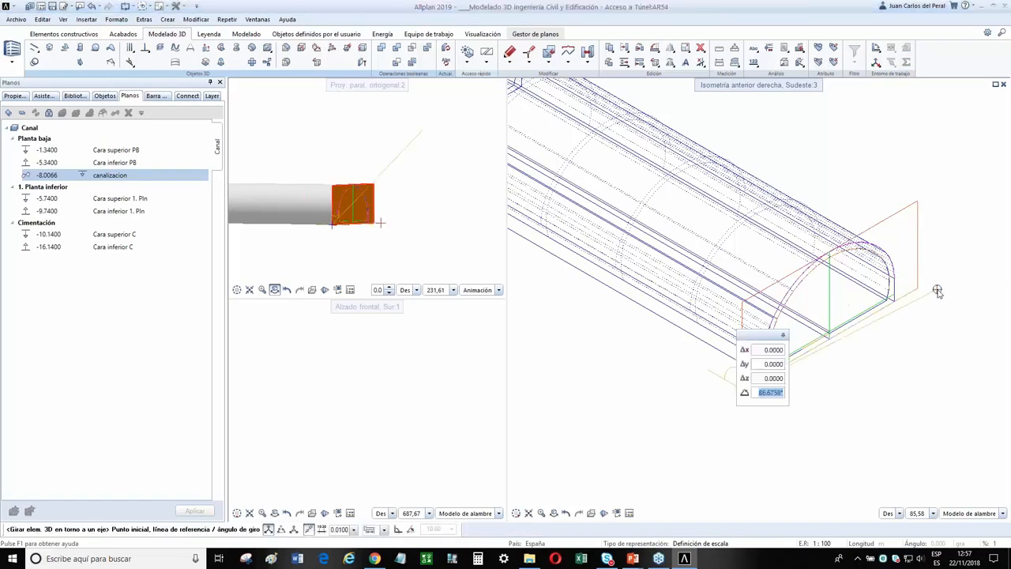
{"action": "type", "text": "30"}
{"action": "key", "text": "Return"}
{"action": "left_click", "coordinate": [844, 361]}
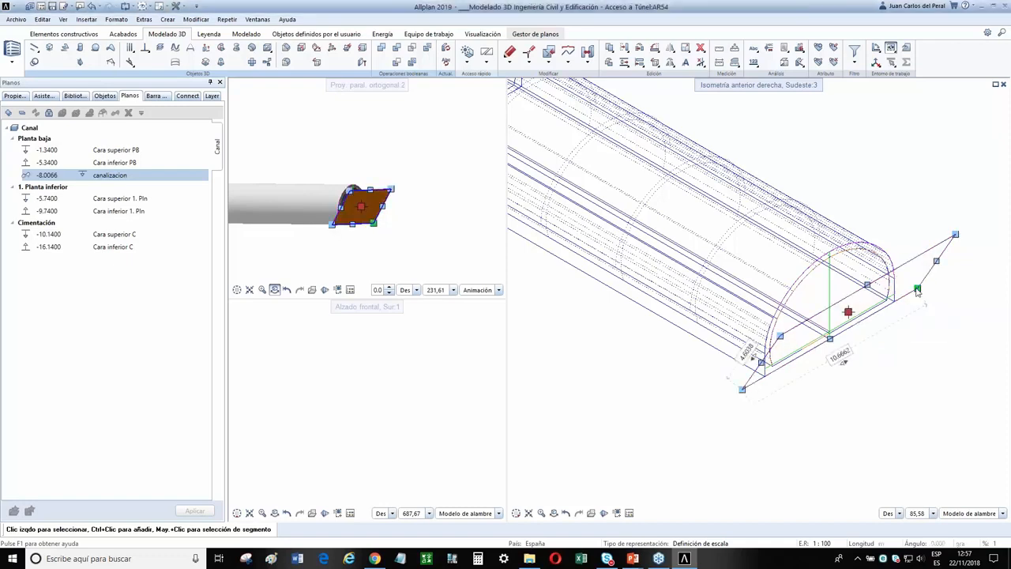
{"action": "left_click", "coordinate": [917, 289]}
{"action": "left_click", "coordinate": [978, 273]}
{"action": "left_click", "coordinate": [743, 389]}
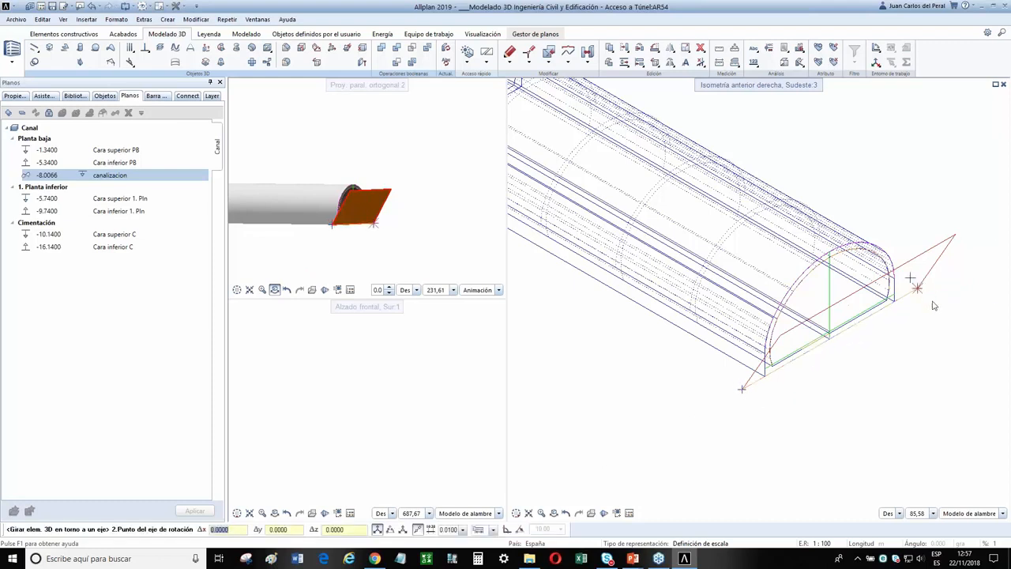
{"action": "left_click", "coordinate": [929, 320]}
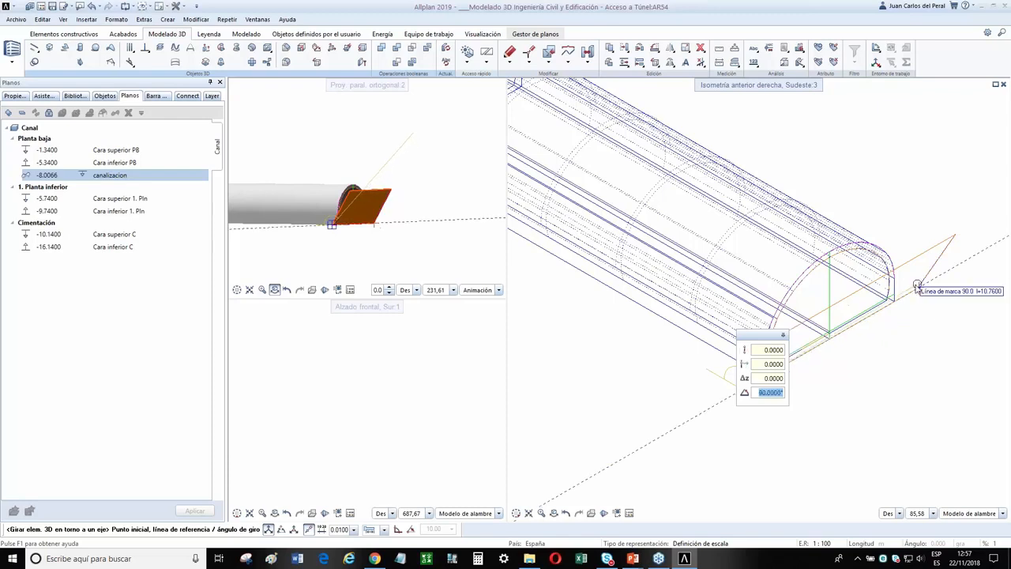
{"action": "left_click", "coordinate": [918, 290]}
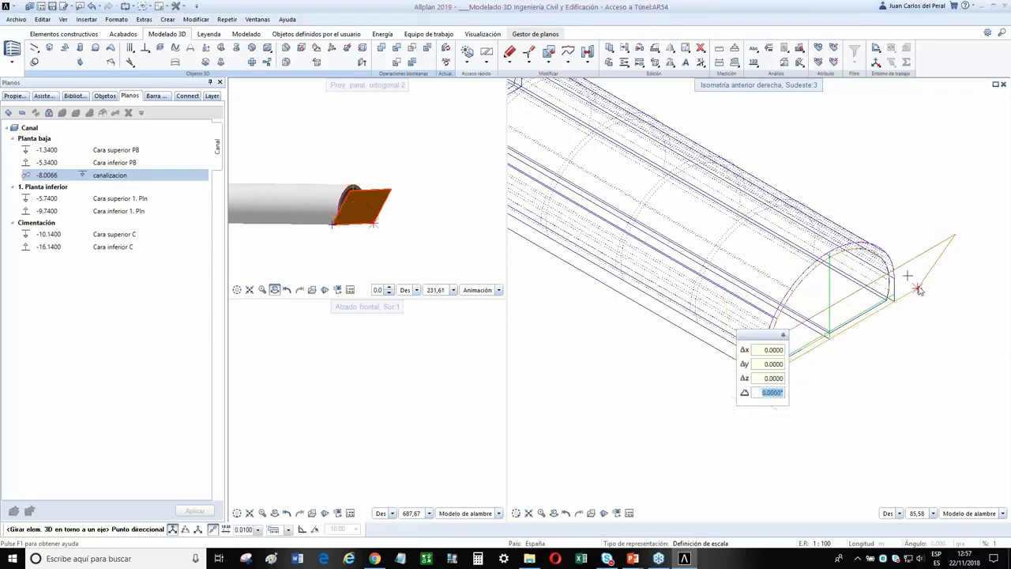
{"action": "left_click", "coordinate": [917, 292]}
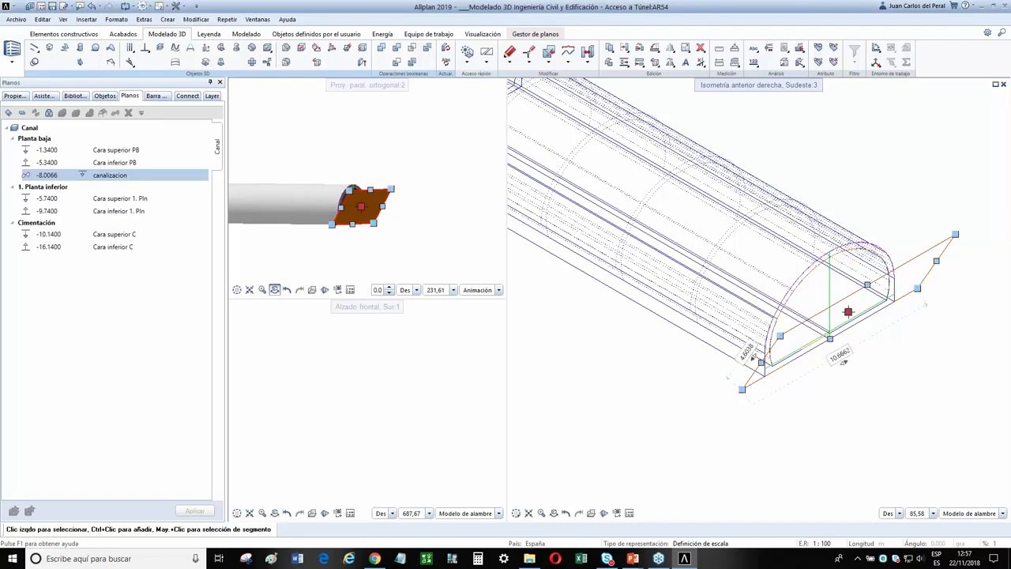
{"action": "left_click", "coordinate": [950, 210]}
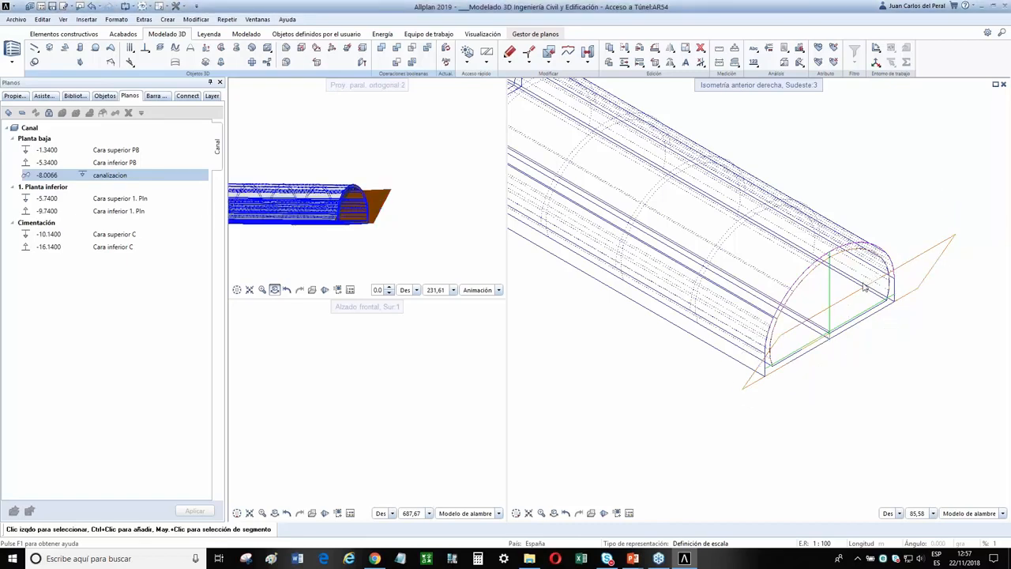
Rotate the inclined surface -60° about its base edge so its top leans back over the tunnel
{"action": "left_click", "coordinate": [926, 288]}
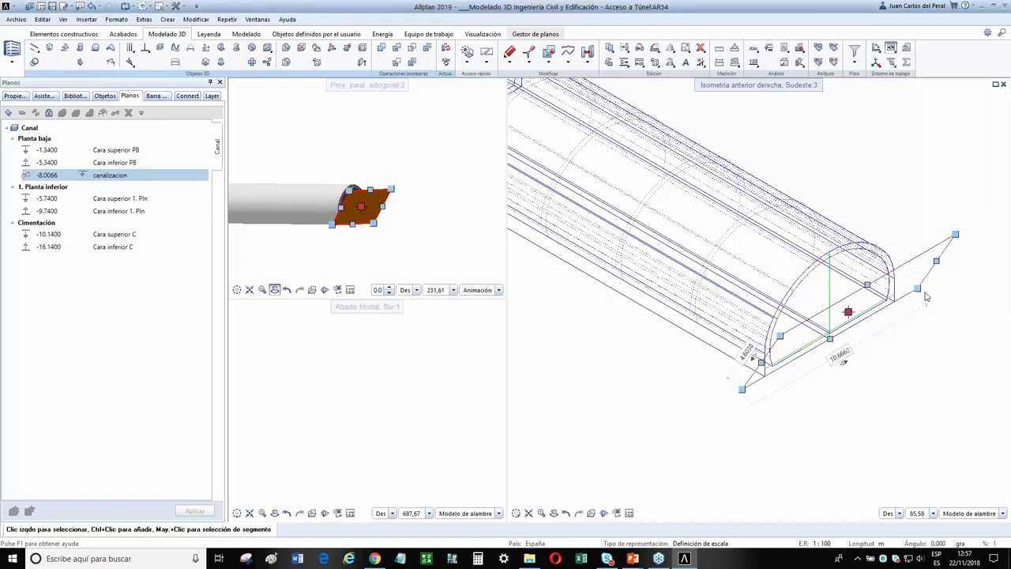
{"action": "left_click", "coordinate": [918, 289]}
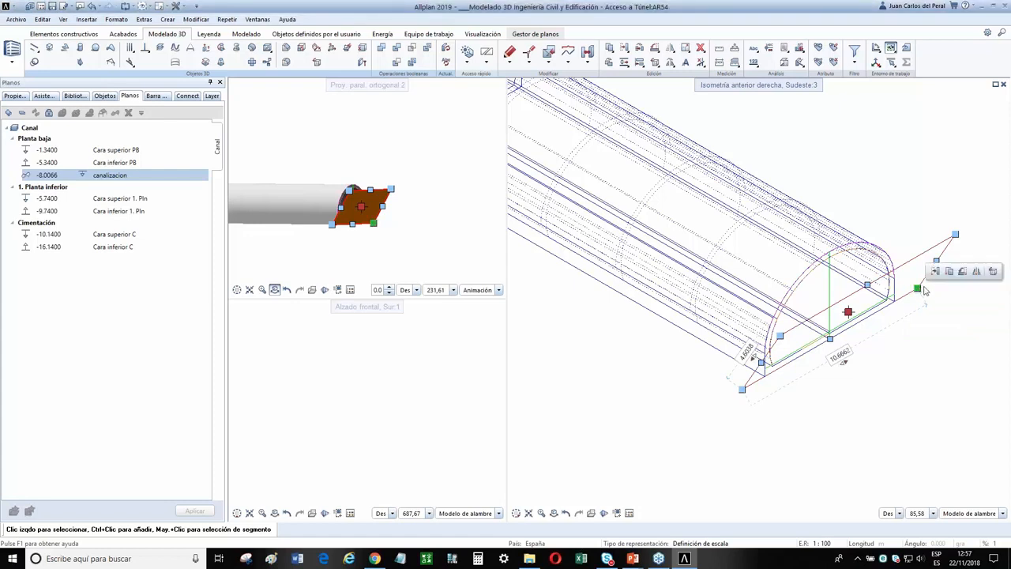
{"action": "left_click", "coordinate": [993, 274]}
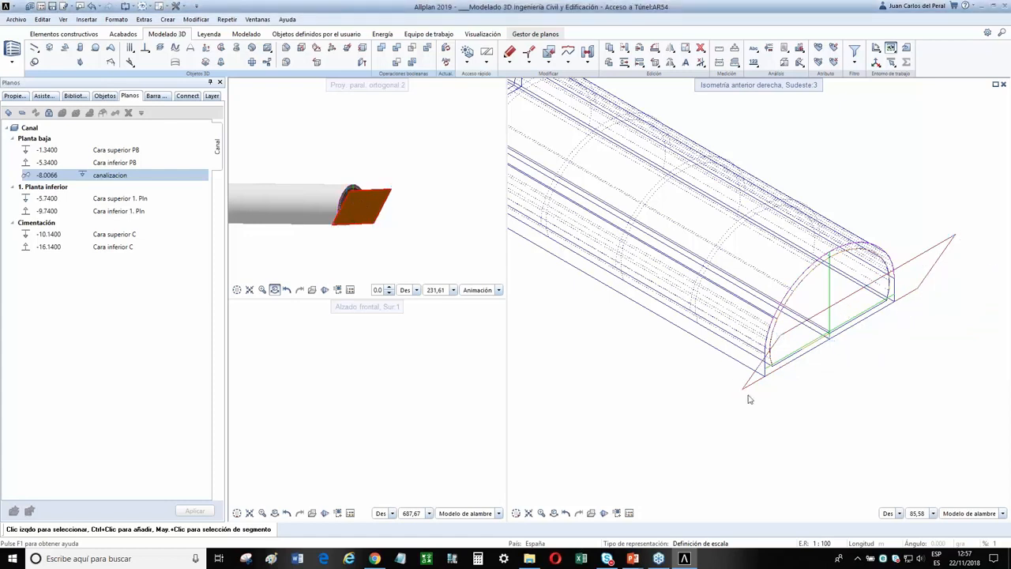
{"action": "left_click", "coordinate": [743, 391]}
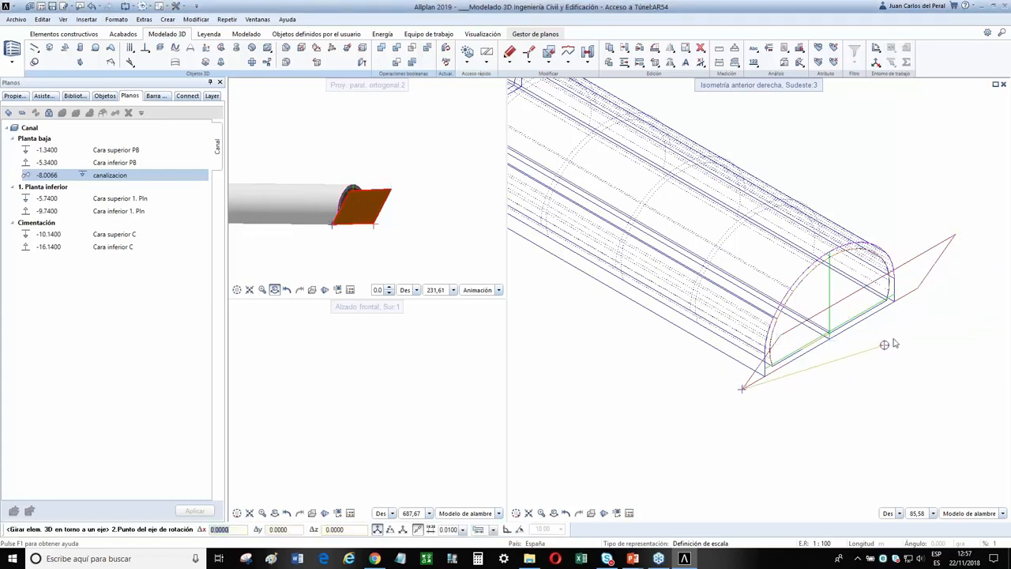
{"action": "left_click", "coordinate": [920, 288]}
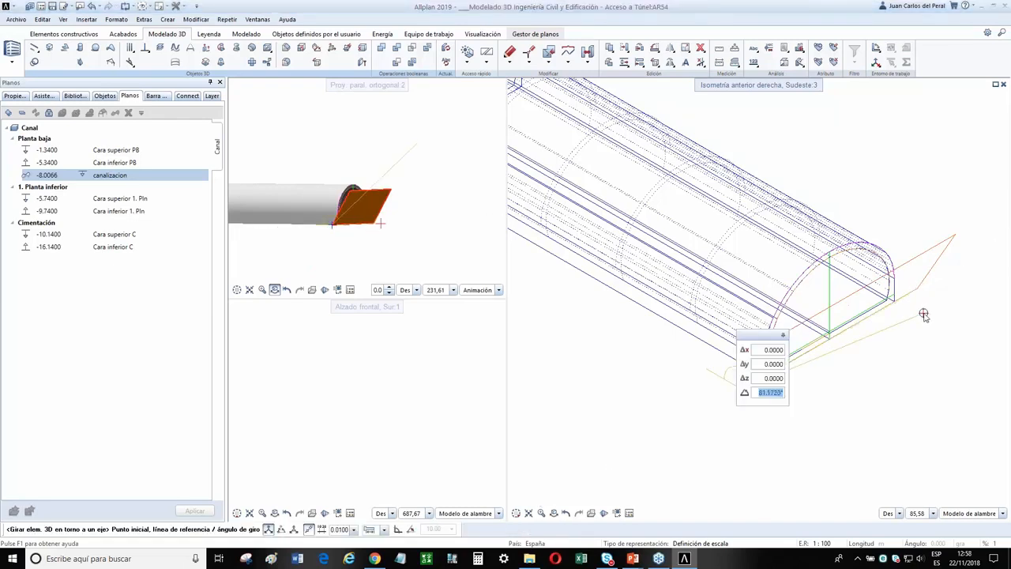
{"action": "type", "text": "-60"}
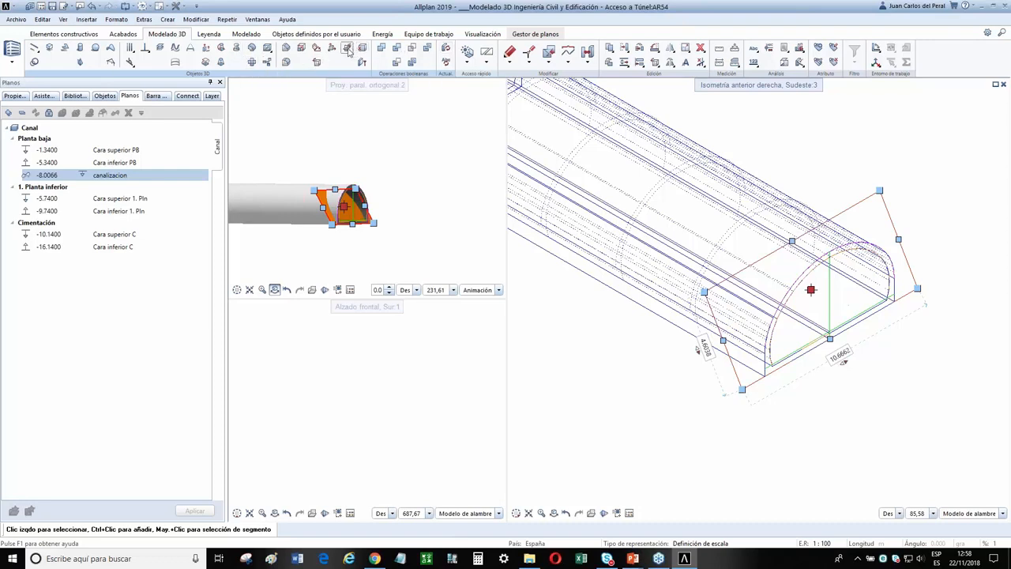
{"action": "left_click", "coordinate": [348, 49]}
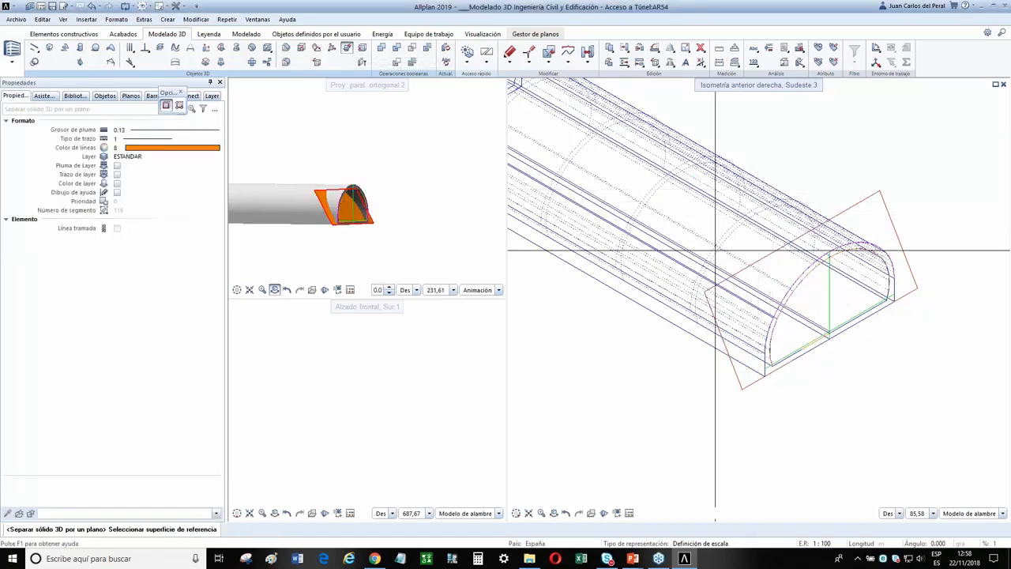
{"action": "scroll", "coordinate": [845, 284], "scroll_direction": "up", "scroll_amount": 1}
{"action": "scroll", "coordinate": [914, 245], "scroll_direction": "up", "scroll_amount": 2}
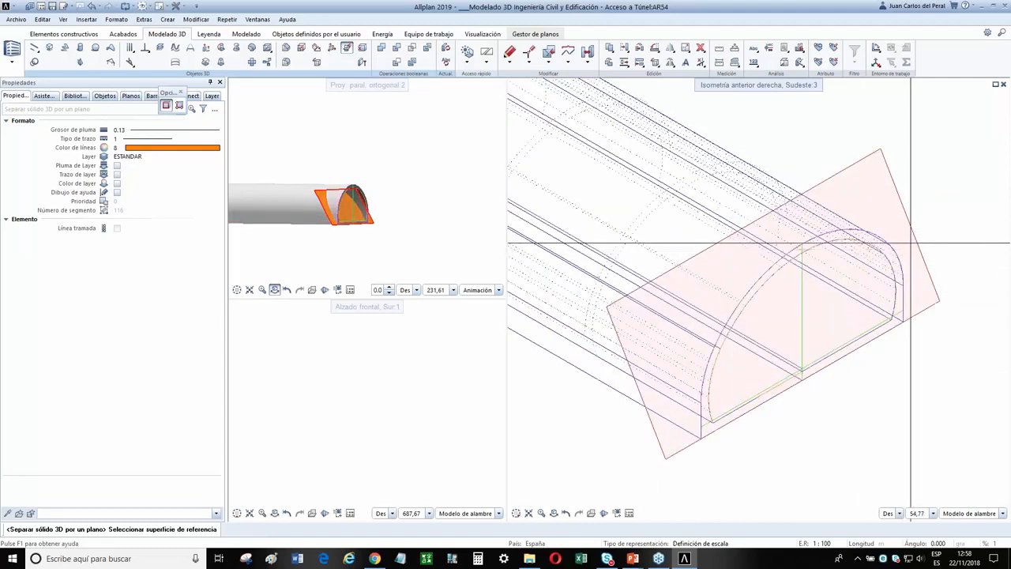
{"action": "left_click", "coordinate": [912, 244]}
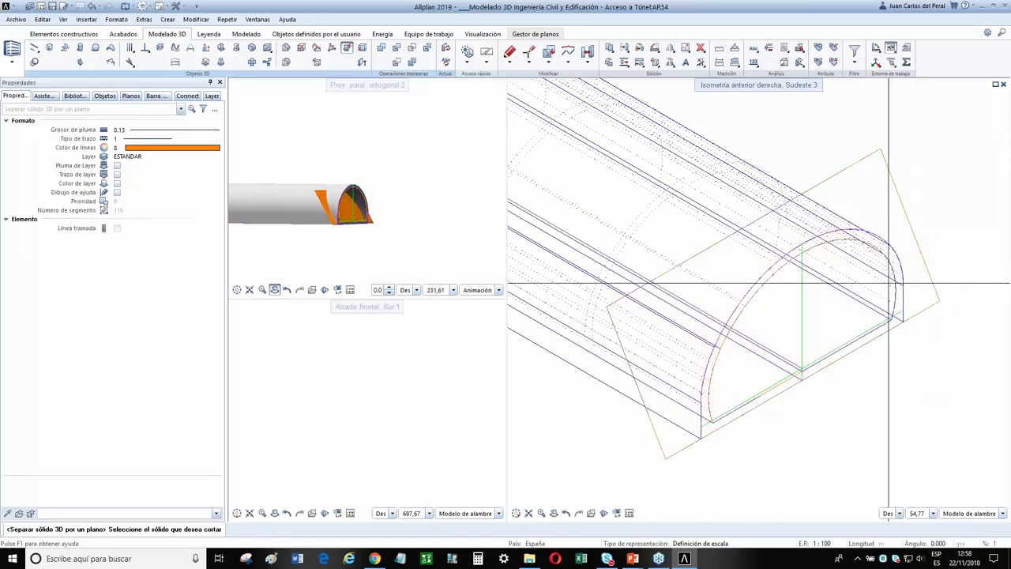
{"action": "scroll", "coordinate": [764, 357], "scroll_direction": "down", "scroll_amount": 4}
{"action": "left_click", "coordinate": [534, 486]}
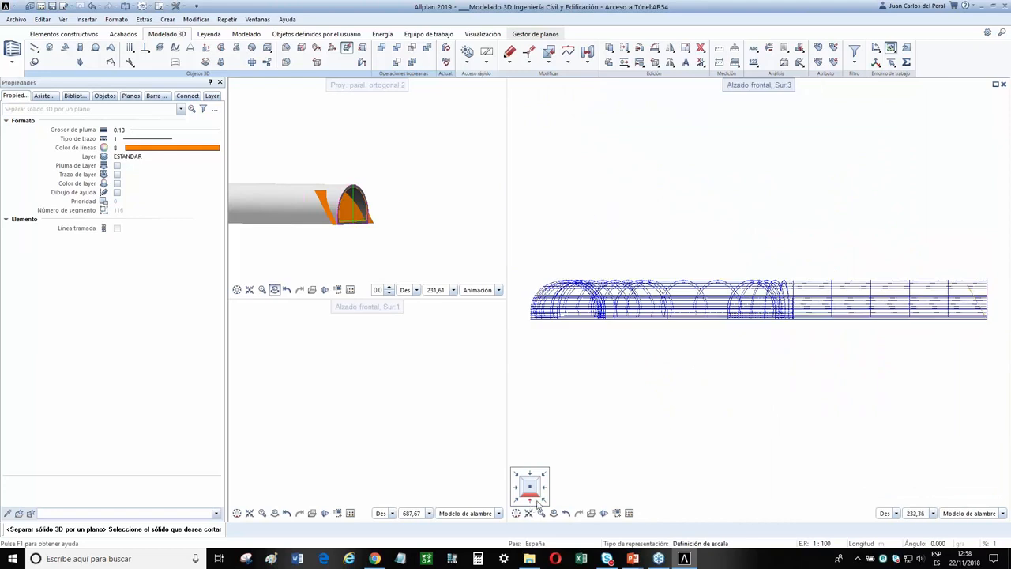
{"action": "scroll", "coordinate": [788, 316], "scroll_direction": "up", "scroll_amount": 2}
Stretch the inclined surface's upper edge along its slope to above the tunnel's crown in the front elevation
{"action": "left_click", "coordinate": [675, 421]}
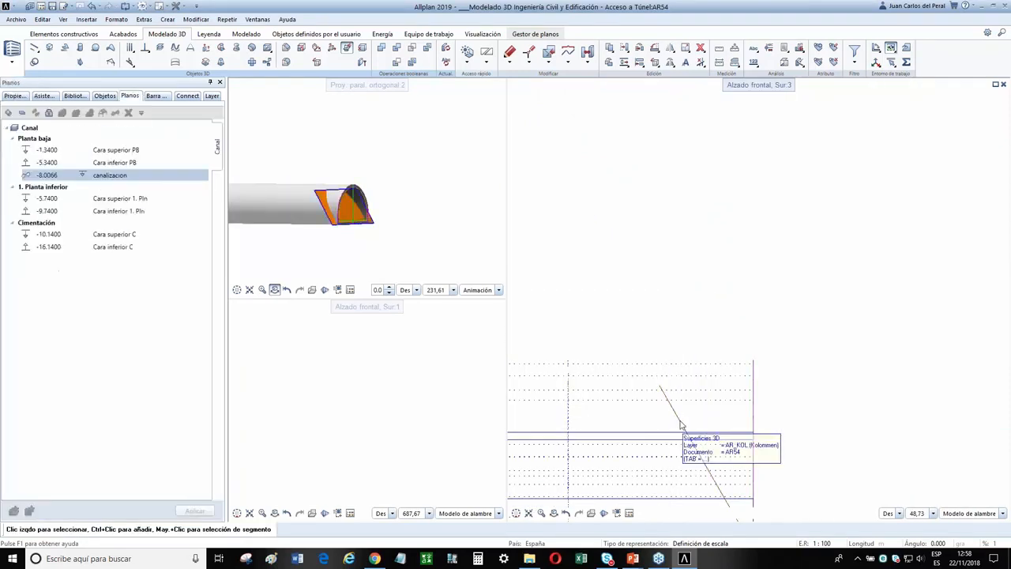
{"action": "left_click", "coordinate": [665, 393]}
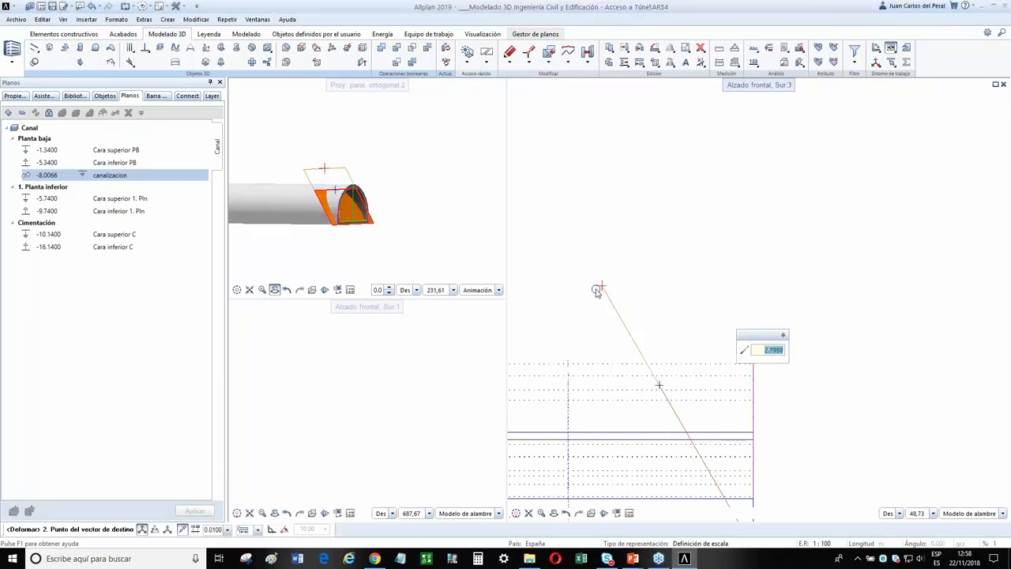
{"action": "left_click", "coordinate": [618, 323]}
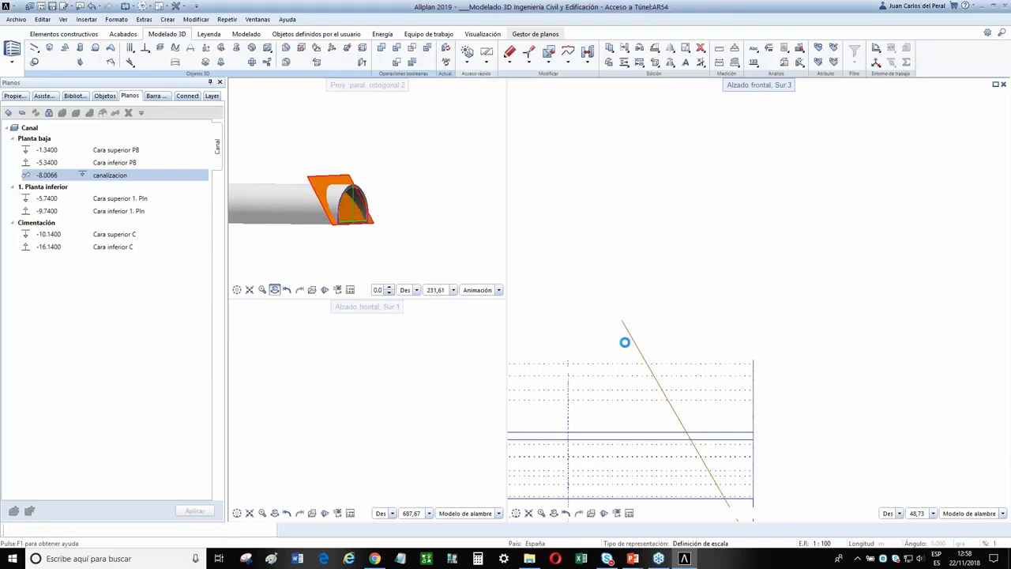
Split the hollow tunnel solid at its mouth, using the inclined surface as the cutting plane
{"action": "scroll", "coordinate": [678, 419], "scroll_direction": "down", "scroll_amount": 1}
{"action": "middle_click_drag", "start_coordinate": [680, 423], "coordinate": [685, 382]}
{"action": "scroll", "coordinate": [683, 379], "scroll_direction": "down", "scroll_amount": 1}
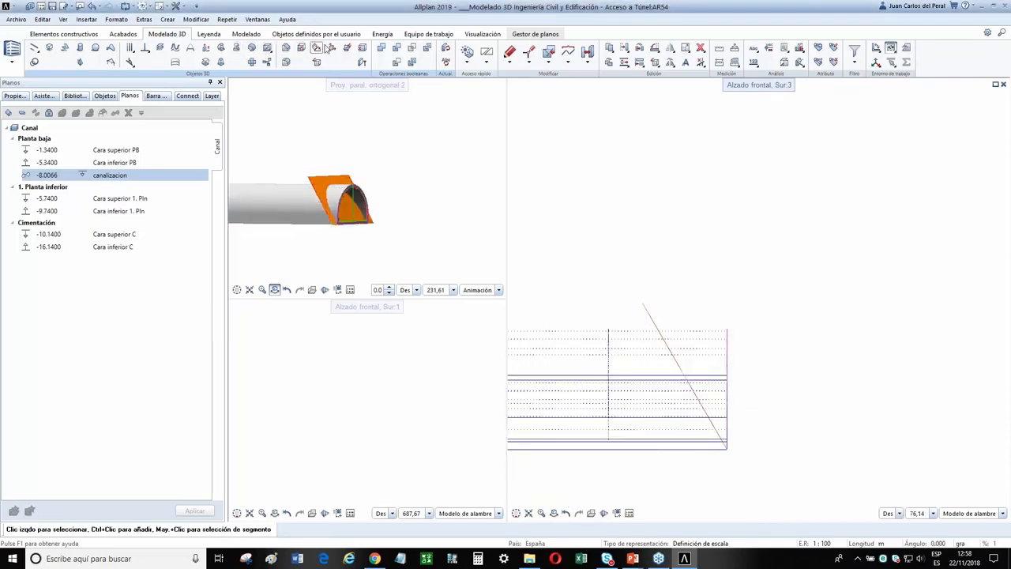
{"action": "left_click", "coordinate": [347, 51]}
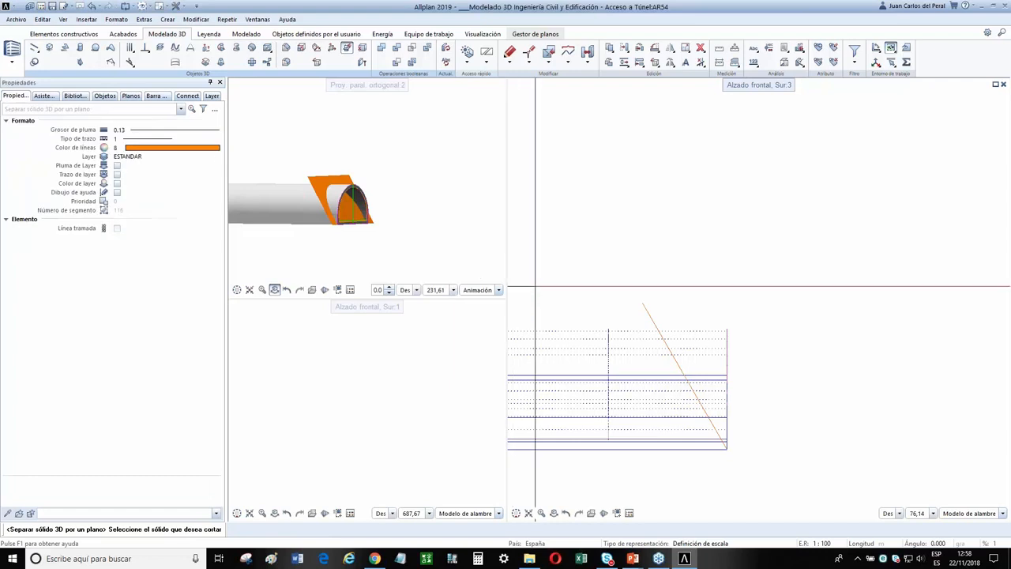
{"action": "left_click", "coordinate": [570, 333]}
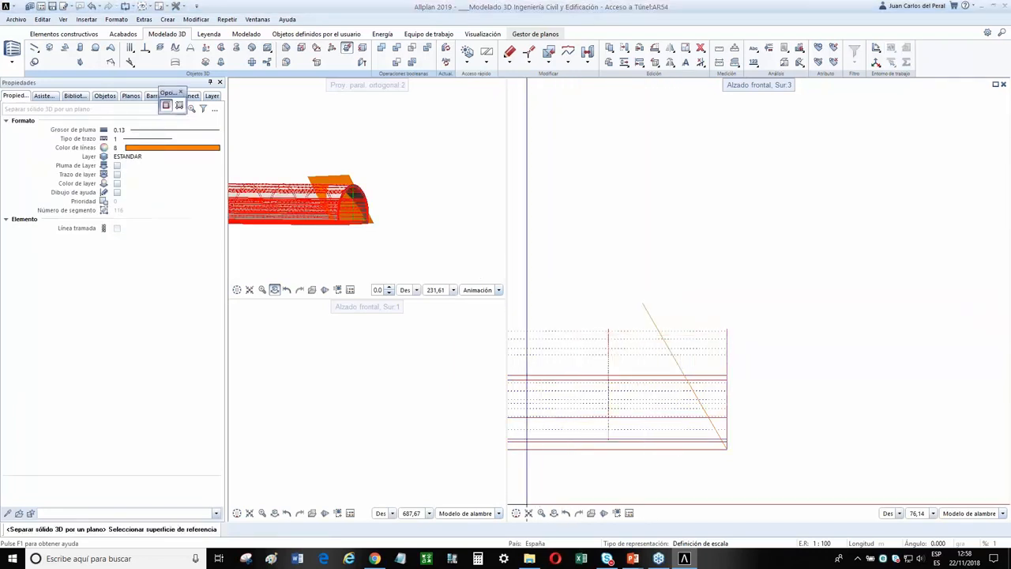
{"action": "left_click", "coordinate": [545, 502]}
{"action": "middle_click_drag", "start_coordinate": [893, 294], "coordinate": [749, 332]}
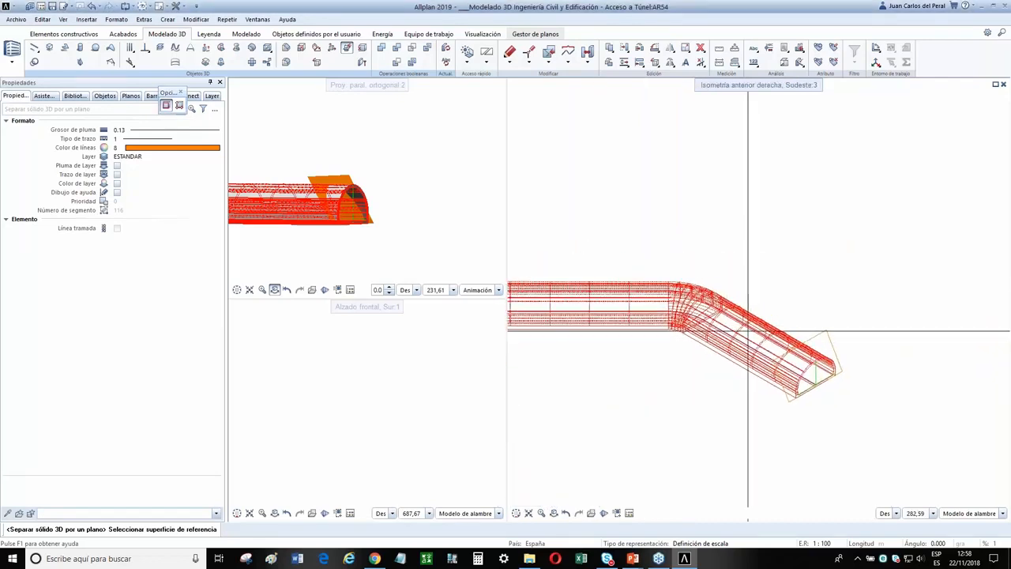
{"action": "scroll", "coordinate": [893, 330], "scroll_direction": "up", "scroll_amount": 2}
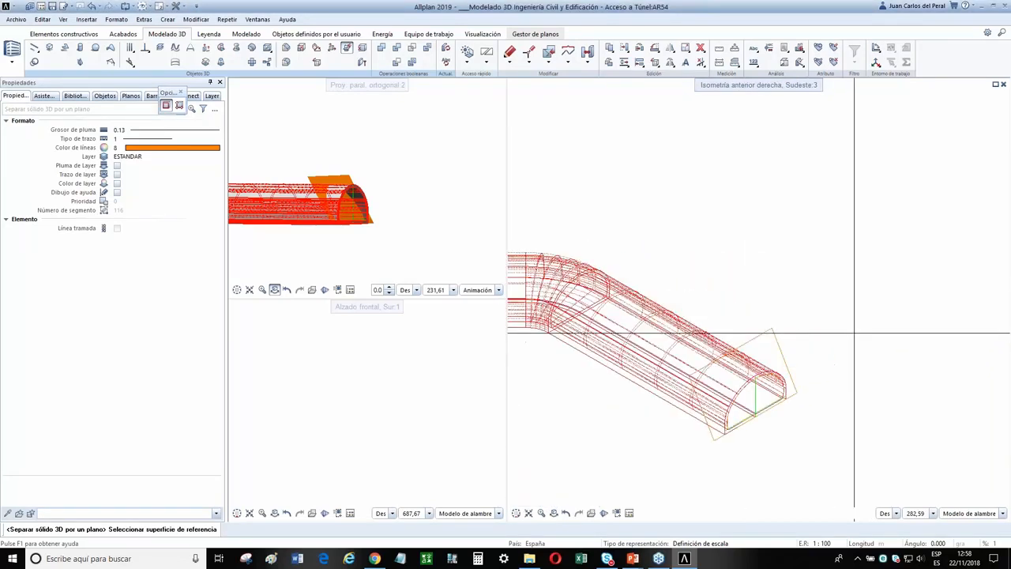
{"action": "left_click", "coordinate": [772, 349]}
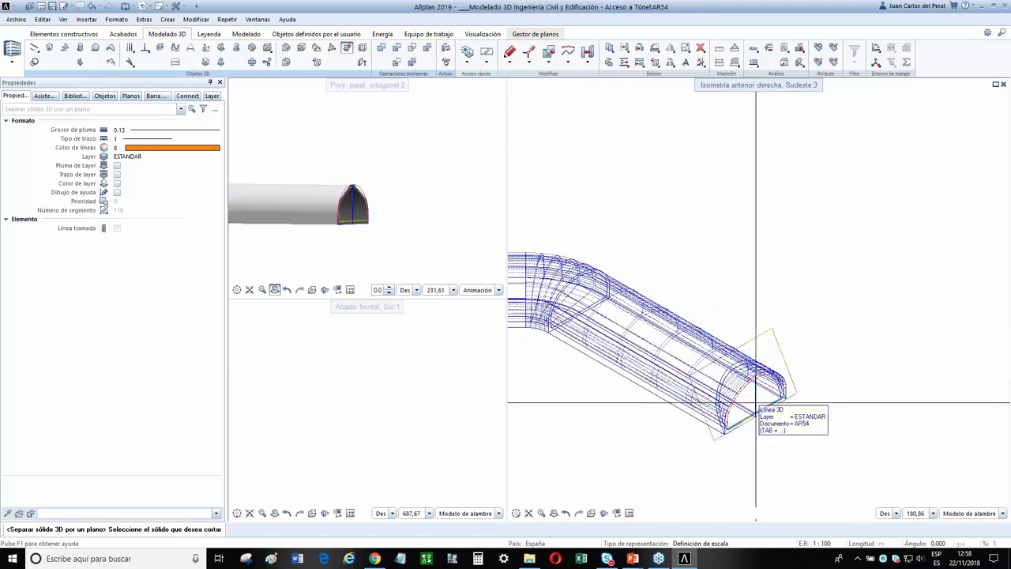
Delete the inclined cutting surface and the separated wedge of the tunnel in front of it
{"action": "left_click", "coordinate": [700, 49]}
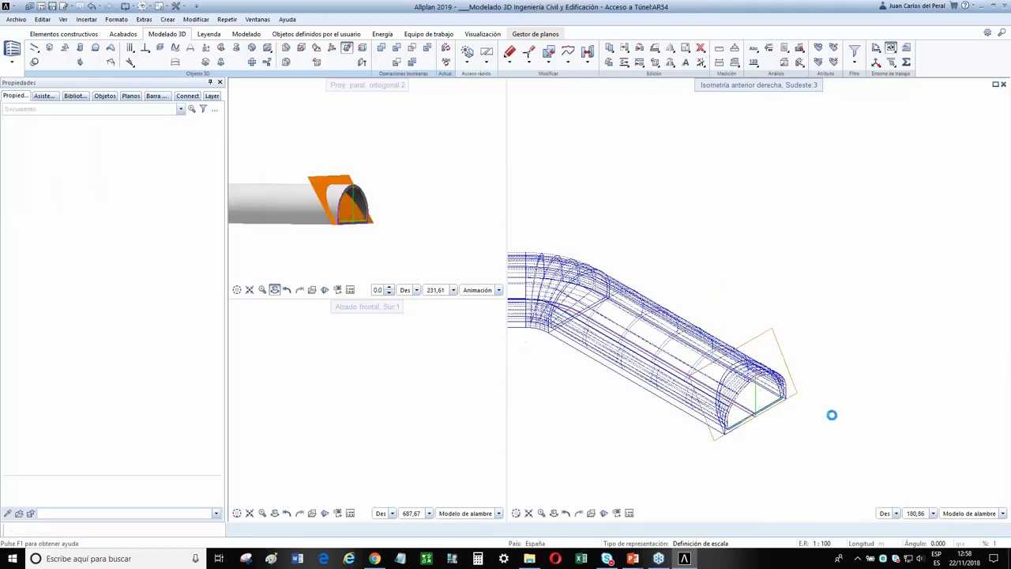
{"action": "scroll", "coordinate": [779, 379], "scroll_direction": "up", "scroll_amount": 5}
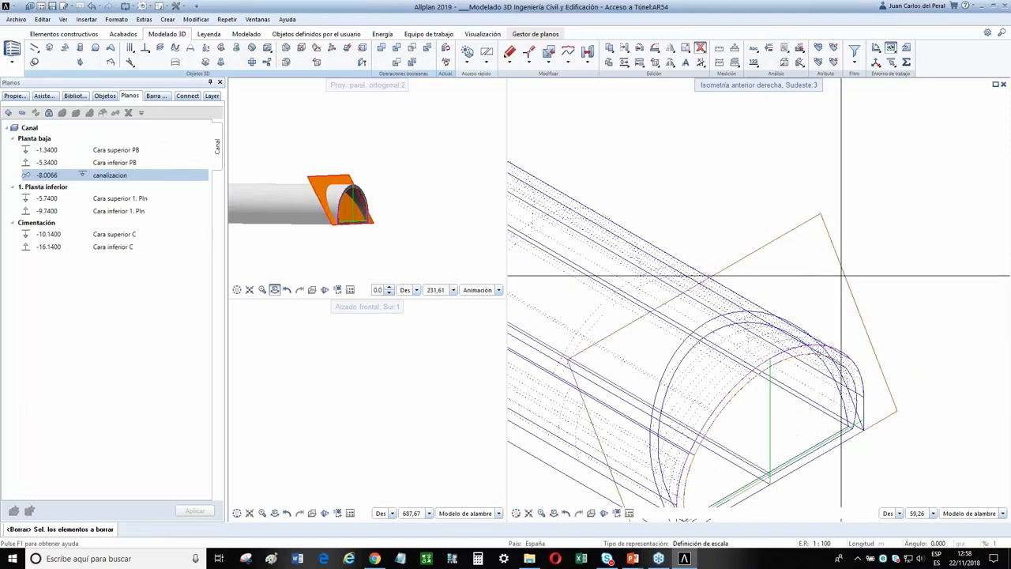
{"action": "scroll", "coordinate": [838, 368], "scroll_direction": "up", "scroll_amount": 4}
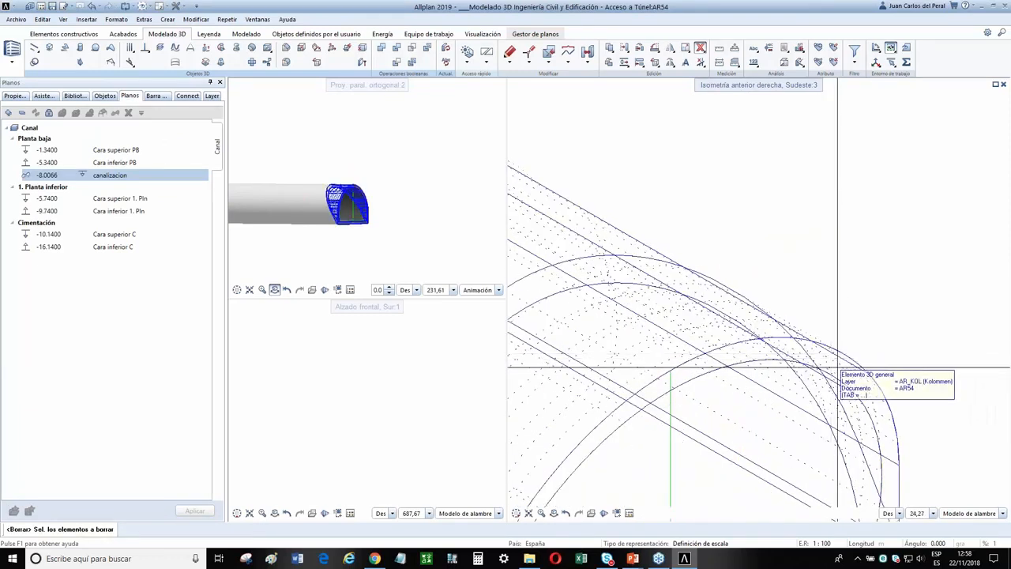
{"action": "scroll", "coordinate": [838, 367], "scroll_direction": "down", "scroll_amount": 6}
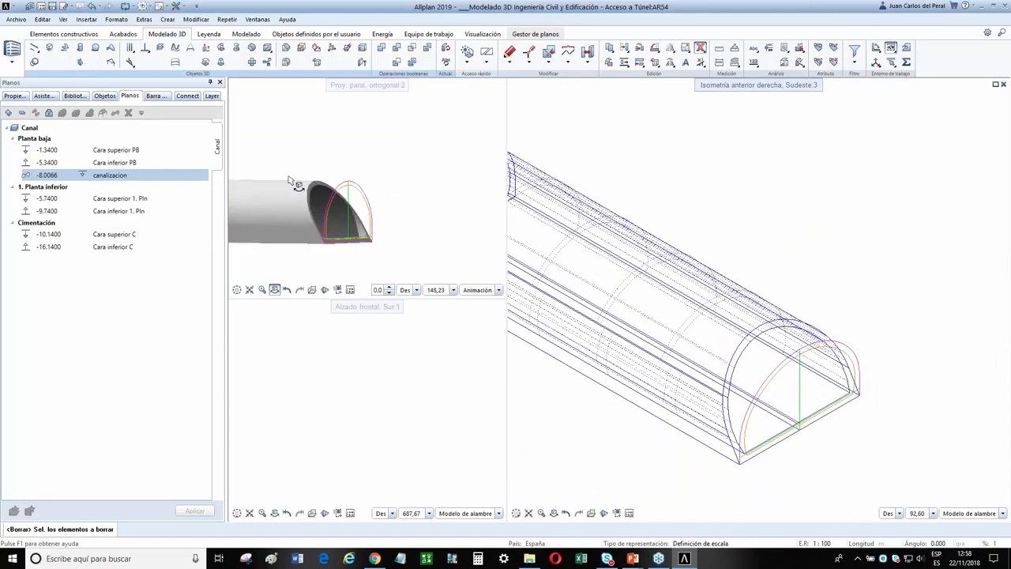
{"action": "scroll", "coordinate": [290, 182], "scroll_direction": "up", "scroll_amount": 3}
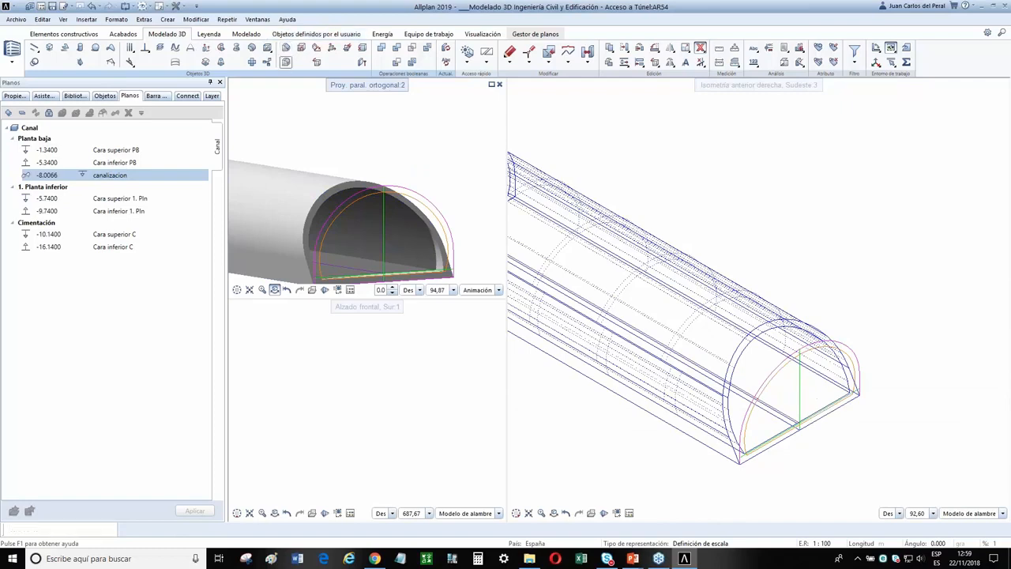
Round the outer arch edge of the tunnel's bevelled mouth with a radius of 0.2 m and view the whole tunnel
{"action": "scroll", "coordinate": [791, 365], "scroll_direction": "up", "scroll_amount": 5}
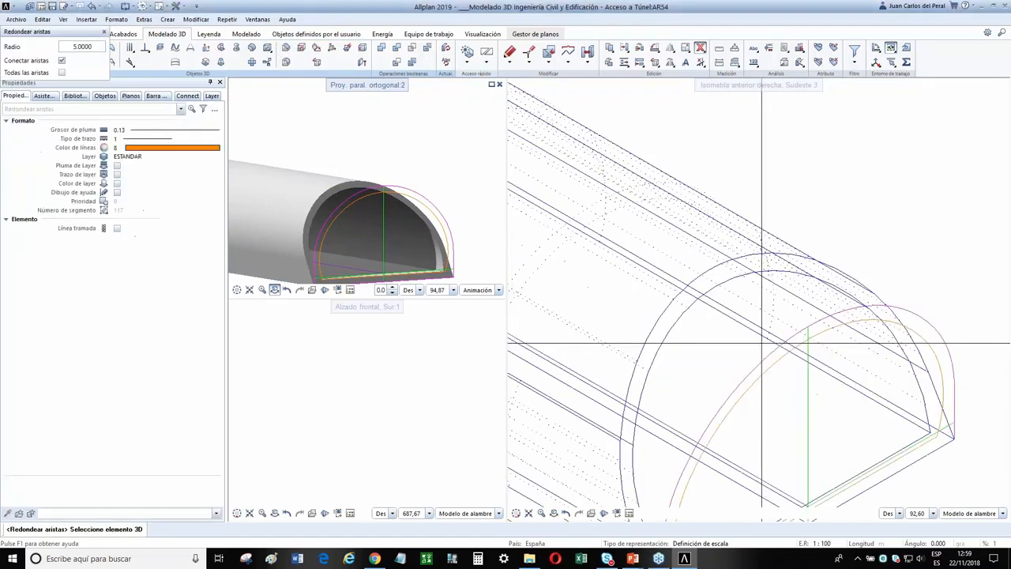
{"action": "left_click", "coordinate": [689, 275]}
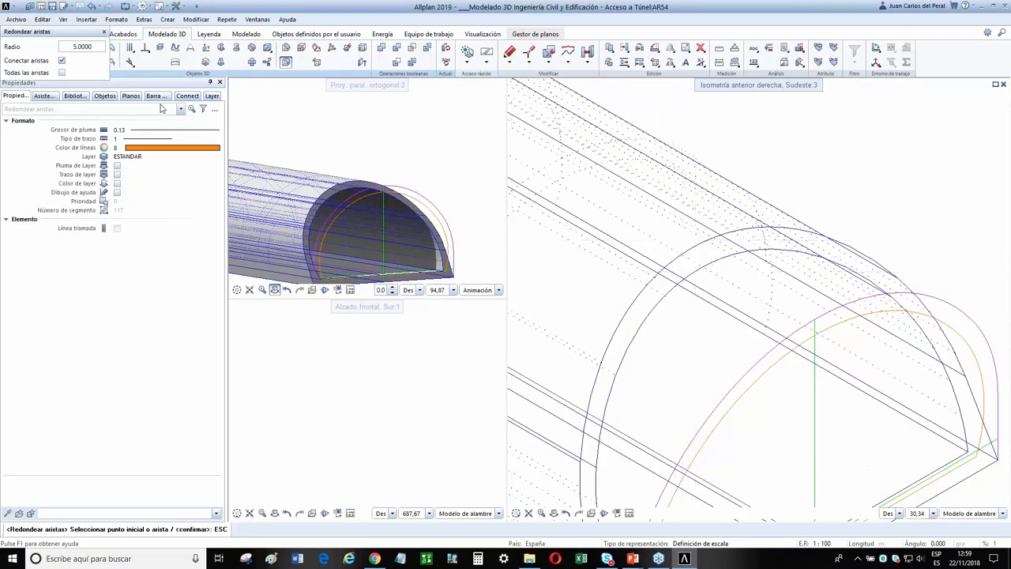
{"action": "left_click", "coordinate": [84, 46]}
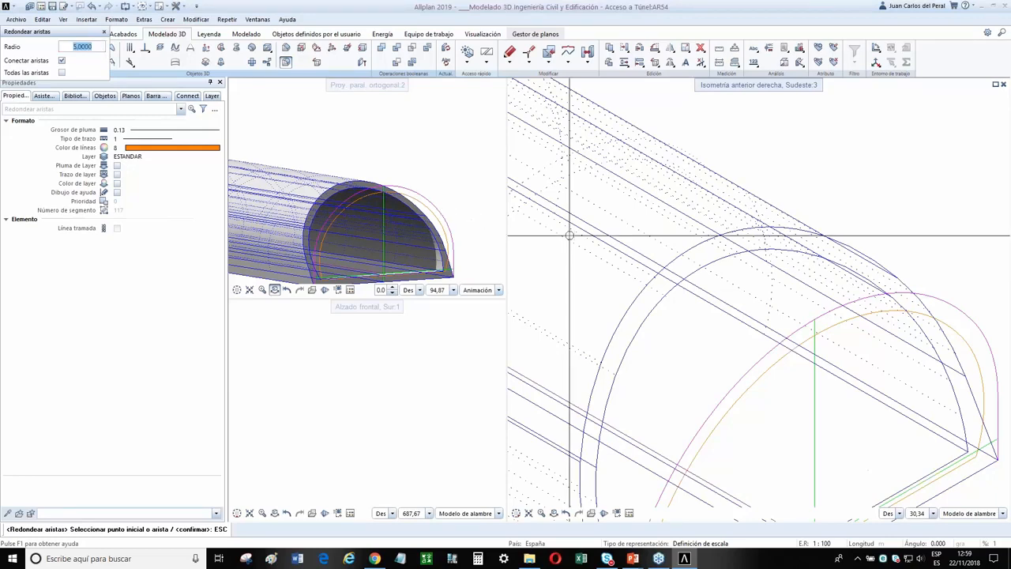
{"action": "left_click", "coordinate": [697, 243]}
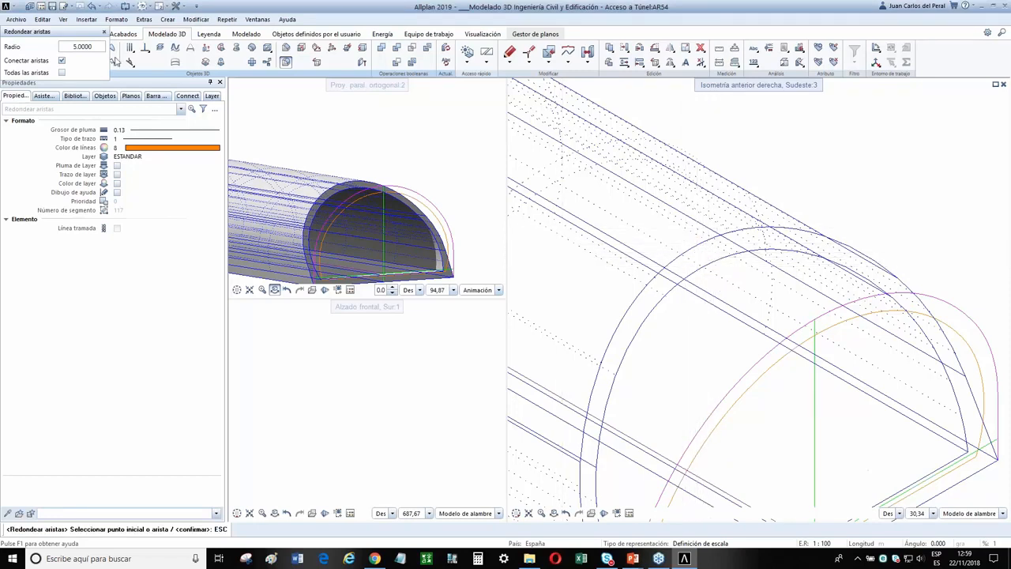
{"action": "left_click", "coordinate": [93, 48]}
{"action": "type", "text": "0.2"}
{"action": "key", "text": "Return"}
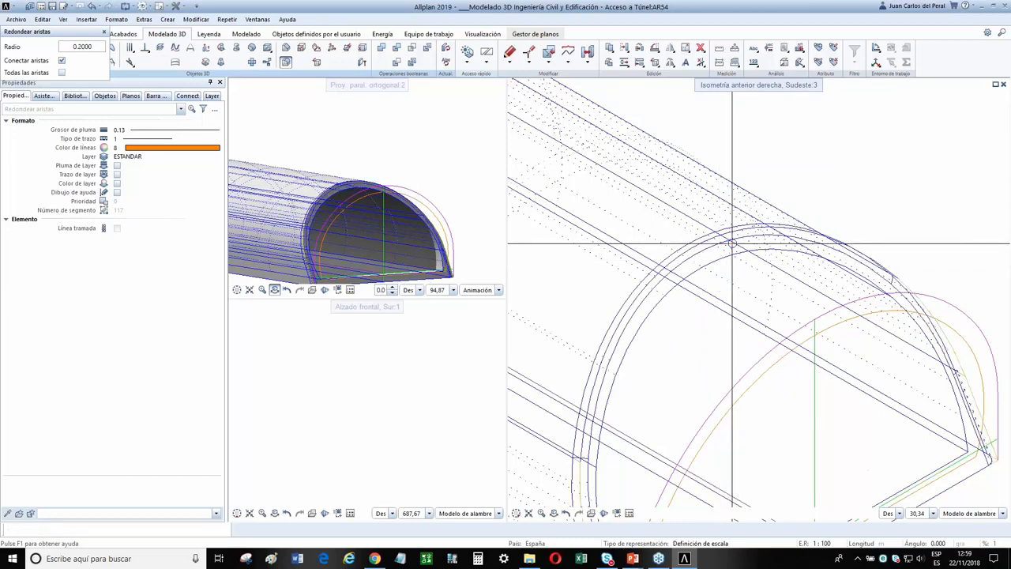
{"action": "left_click", "coordinate": [733, 243]}
{"action": "scroll", "coordinate": [343, 190], "scroll_direction": "up", "scroll_amount": 5}
{"action": "scroll", "coordinate": [382, 200], "scroll_direction": "down", "scroll_amount": 2}
{"action": "middle_click_drag", "start_coordinate": [384, 202], "coordinate": [380, 203]}
{"action": "scroll", "coordinate": [463, 210], "scroll_direction": "down", "scroll_amount": 10}
{"action": "scroll", "coordinate": [695, 292], "scroll_direction": "down", "scroll_amount": 2}
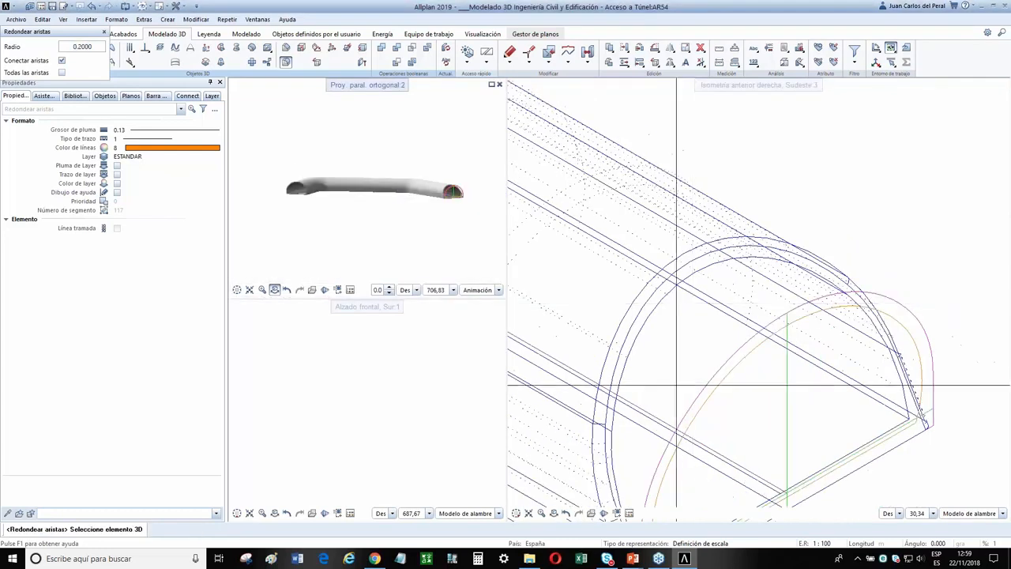
Show the whole tunnel in plan view, end the edge rounding and switch to the civil engineering (Ingeniería civil) tool set
{"action": "left_click", "coordinate": [531, 489]}
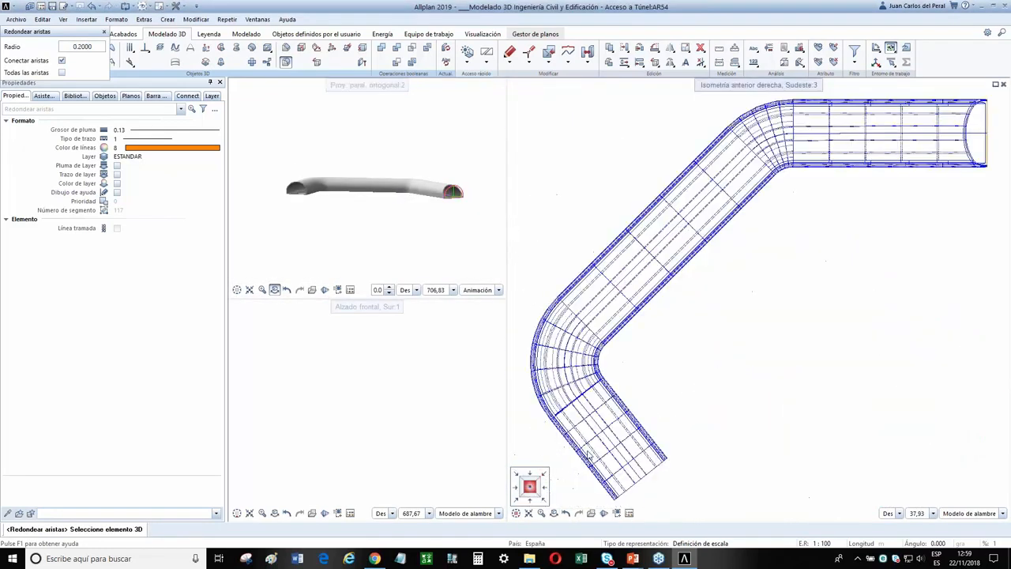
{"action": "scroll", "coordinate": [767, 347], "scroll_direction": "down", "scroll_amount": 3}
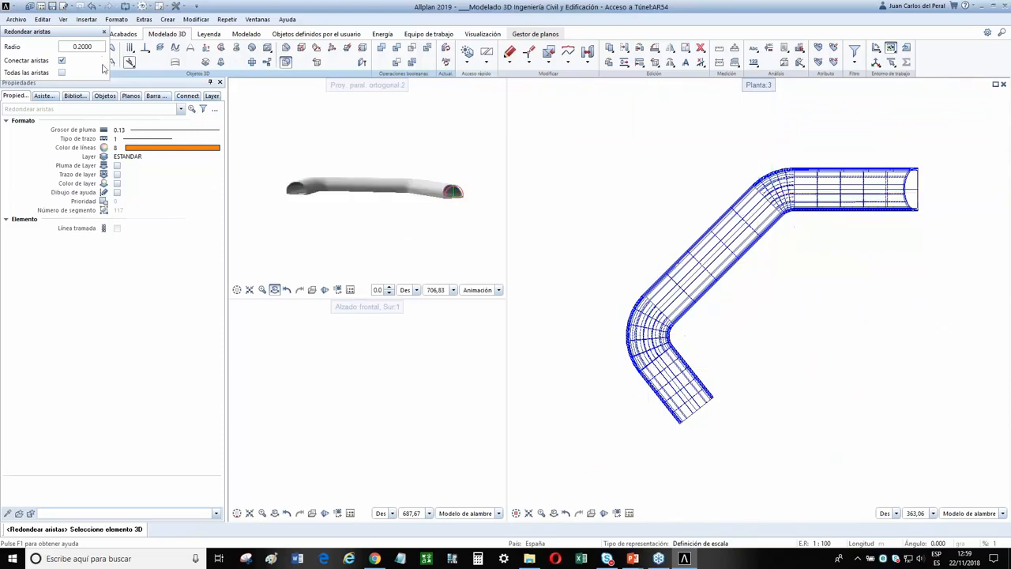
{"action": "key", "text": "Escape"}
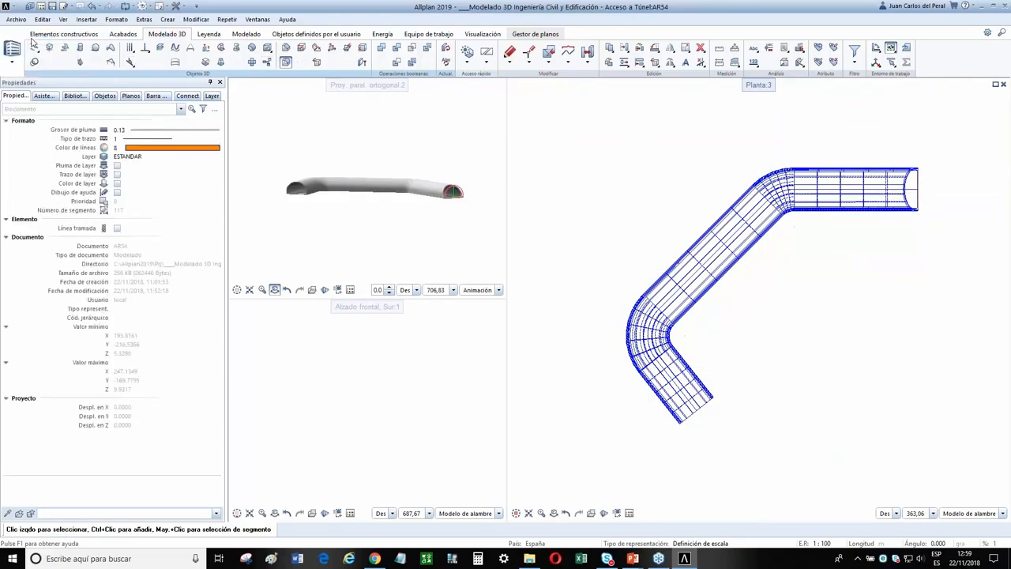
{"action": "left_click", "coordinate": [12, 49]}
{"action": "left_click", "coordinate": [24, 86]}
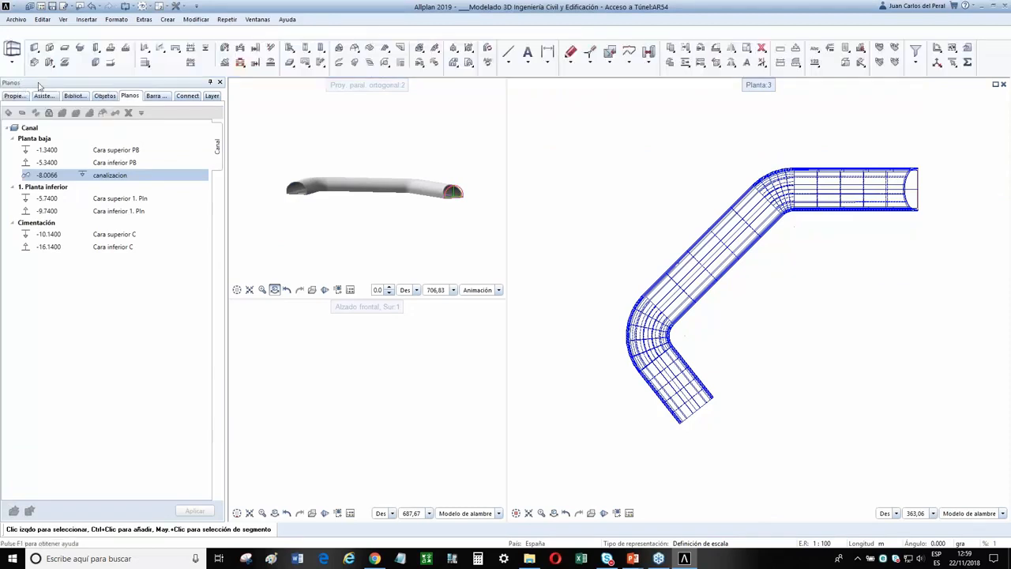
{"action": "left_click", "coordinate": [215, 35]}
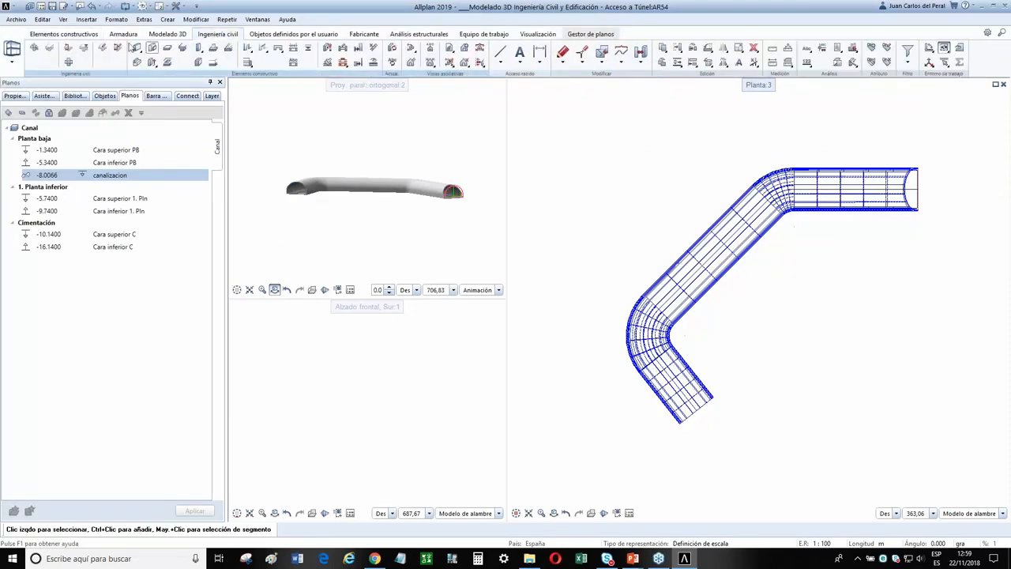
{"action": "left_click", "coordinate": [69, 49]}
{"action": "scroll", "coordinate": [706, 260], "scroll_direction": "up", "scroll_amount": 3}
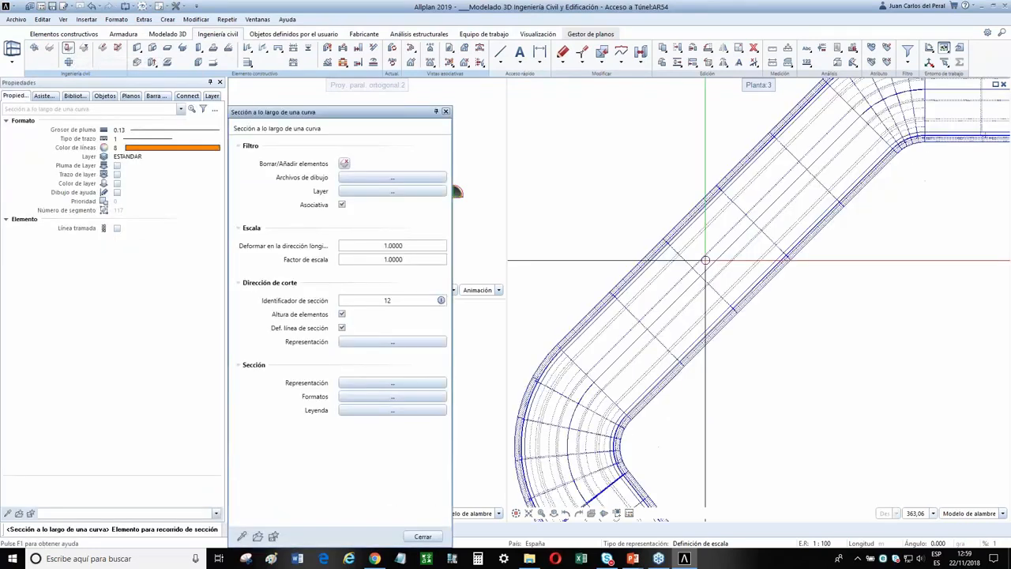
{"action": "scroll", "coordinate": [706, 260], "scroll_direction": "up", "scroll_amount": 5}
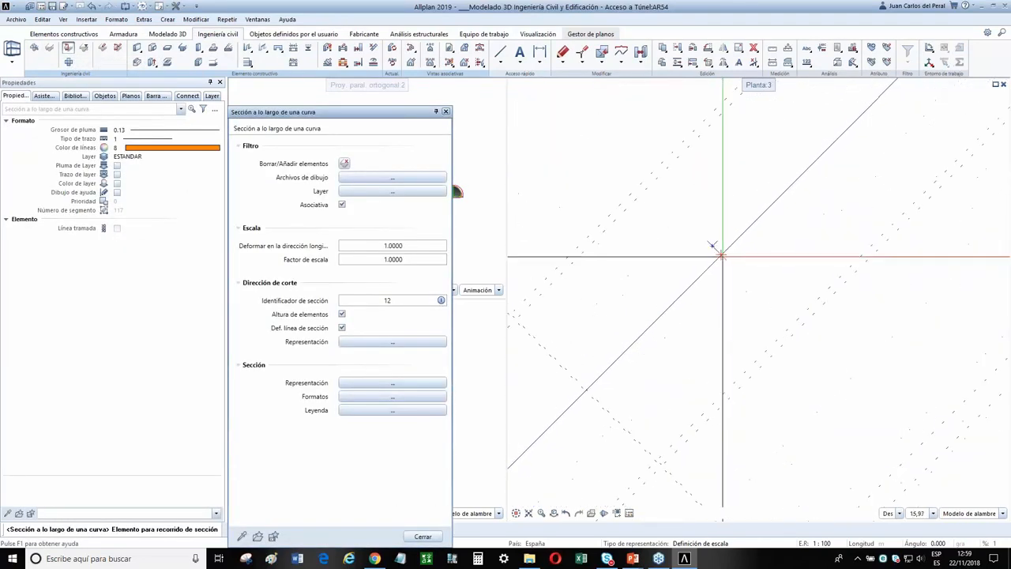
{"action": "scroll", "coordinate": [703, 316], "scroll_direction": "down", "scroll_amount": 5}
{"action": "scroll", "coordinate": [690, 376], "scroll_direction": "down", "scroll_amount": 2}
{"action": "scroll", "coordinate": [711, 300], "scroll_direction": "up", "scroll_amount": 6}
{"action": "scroll", "coordinate": [625, 253], "scroll_direction": "up", "scroll_amount": 6}
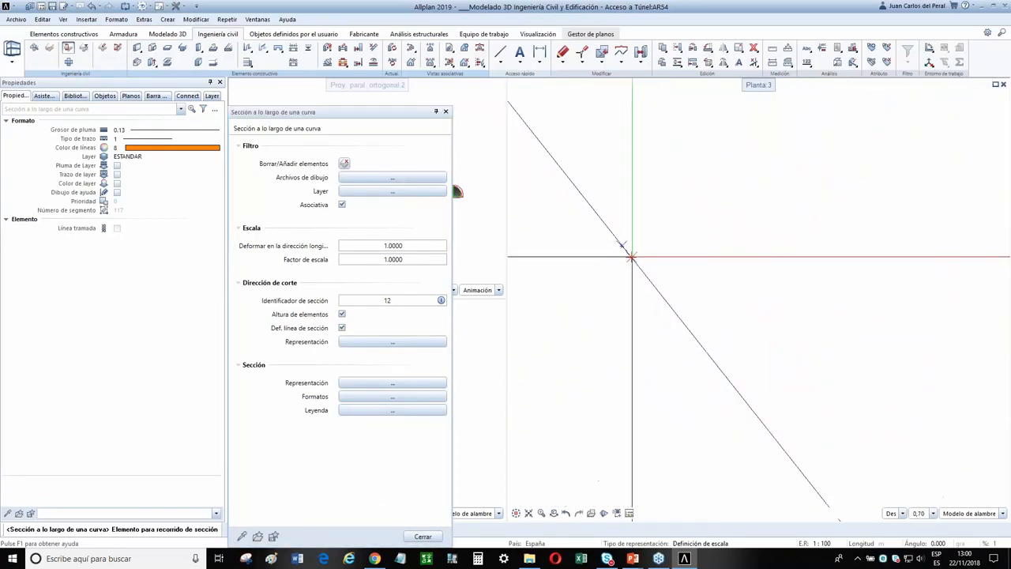
{"action": "scroll", "coordinate": [630, 259], "scroll_direction": "down", "scroll_amount": 6}
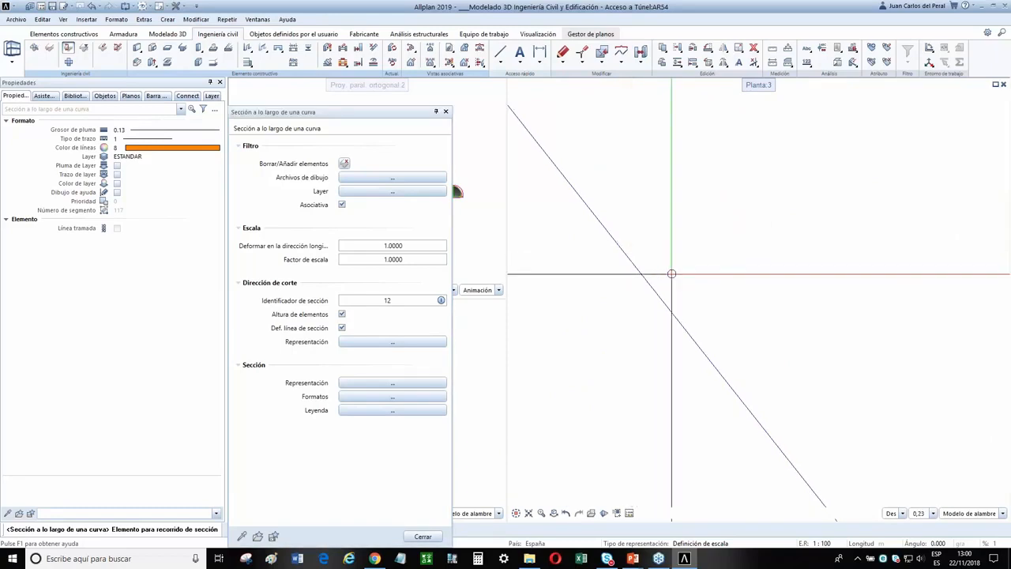
{"action": "left_click", "coordinate": [945, 64]}
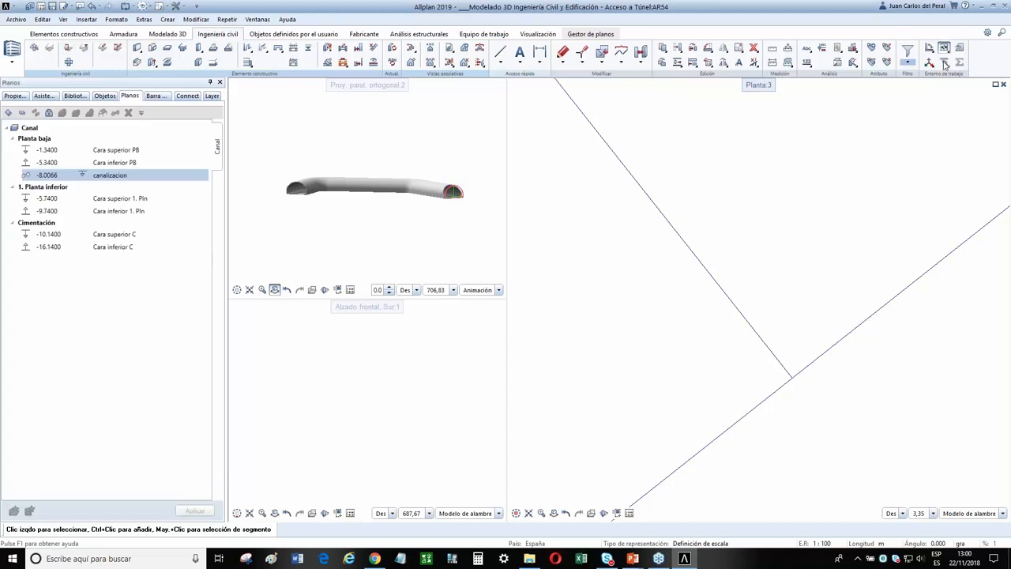
{"action": "left_click", "coordinate": [69, 50]}
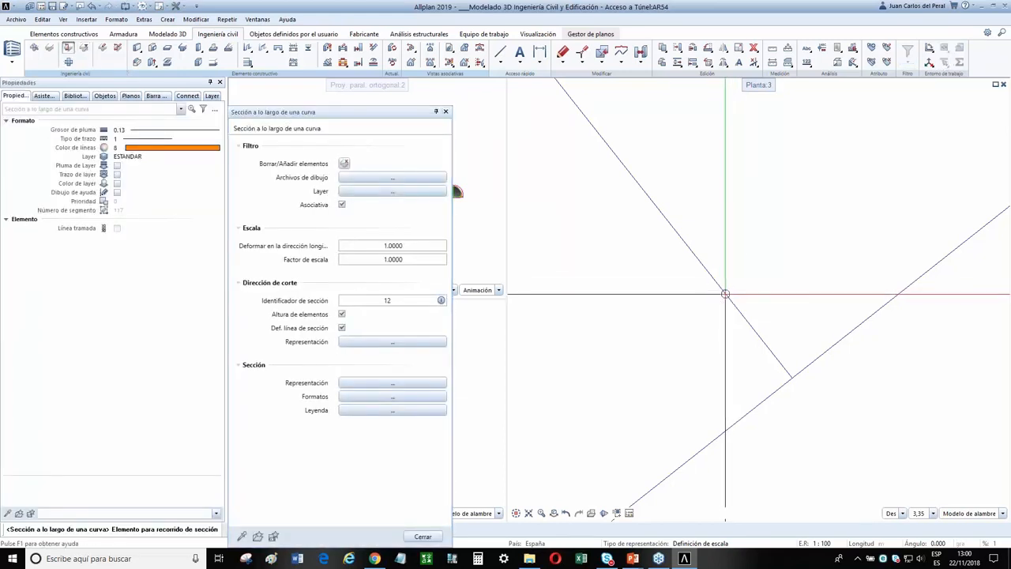
{"action": "scroll", "coordinate": [735, 292], "scroll_direction": "down", "scroll_amount": 5}
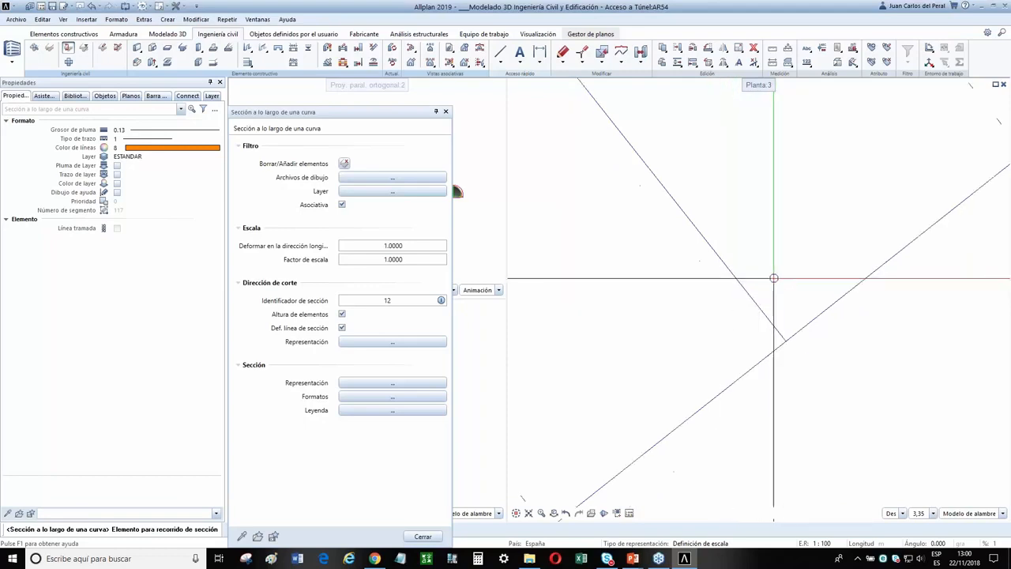
{"action": "key", "text": "Escape"}
{"action": "scroll", "coordinate": [736, 328], "scroll_direction": "down", "scroll_amount": 5}
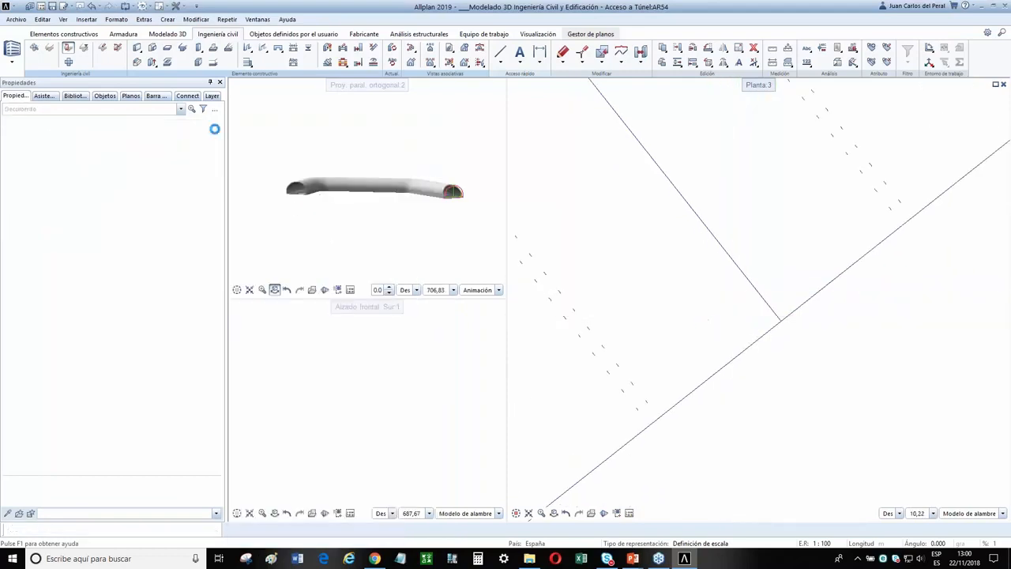
Open drawing file 299, "datos trazado Importados o generados", from the "Tablero puente doble curvatura" structure level
{"action": "left_click", "coordinate": [39, 7]}
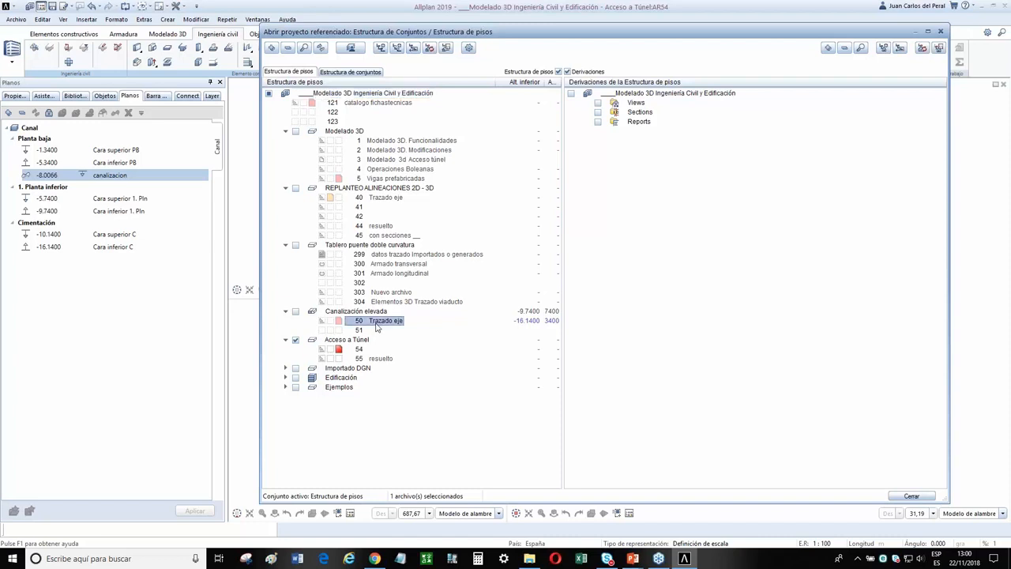
{"action": "double_click", "coordinate": [427, 255]}
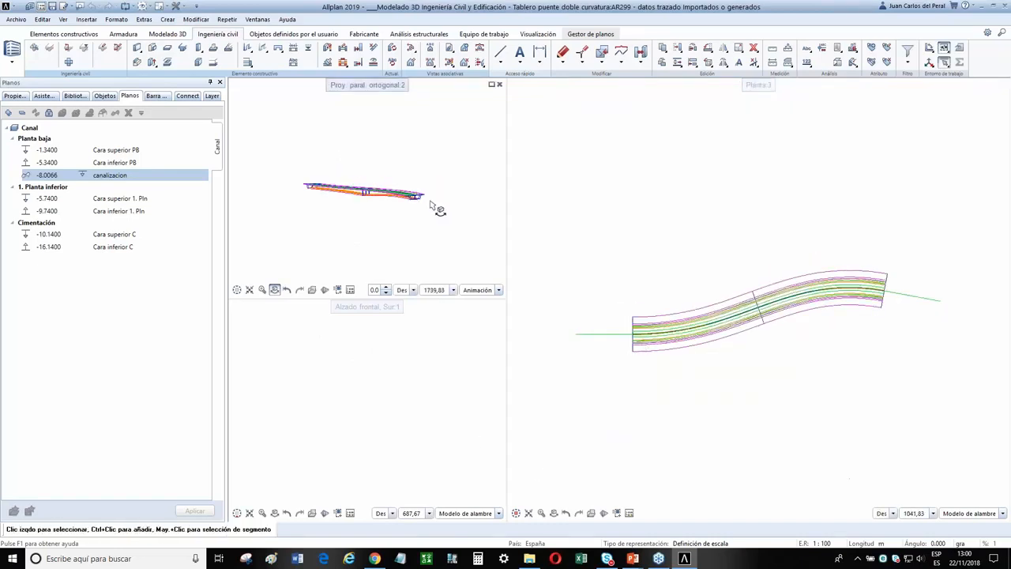
{"action": "scroll", "coordinate": [434, 207], "scroll_direction": "up", "scroll_amount": 3}
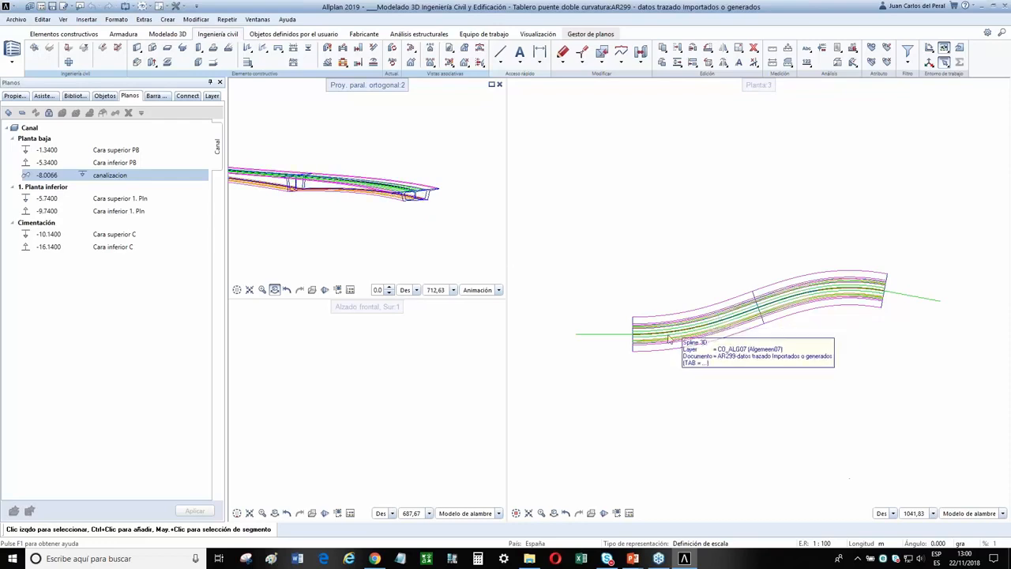
{"action": "scroll", "coordinate": [608, 296], "scroll_direction": "up", "scroll_amount": 1}
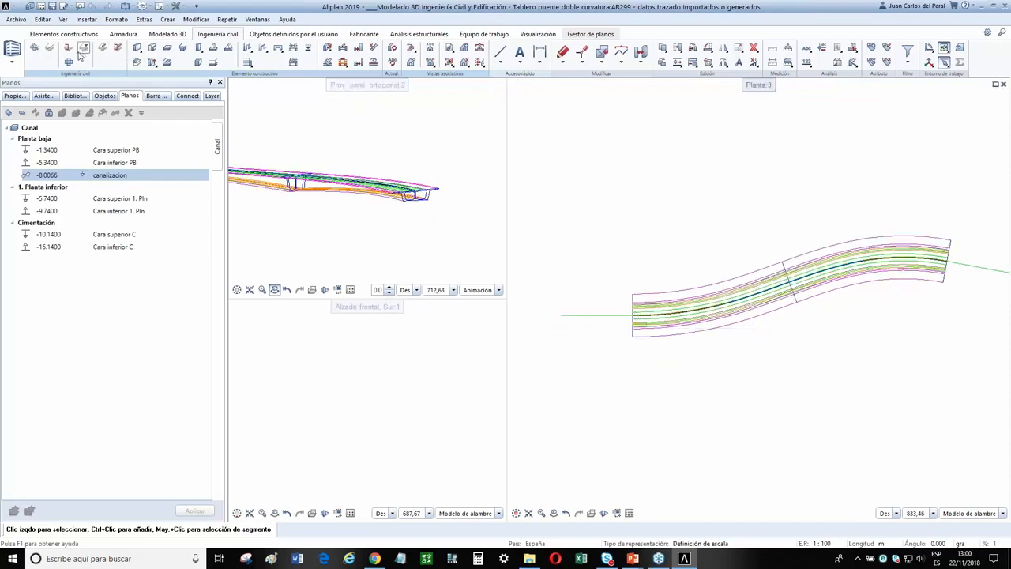
Create a section along the bridge deck's axis curve, place it below the deck in plan and switch to the southwest isometric view
{"action": "left_click", "coordinate": [599, 317]}
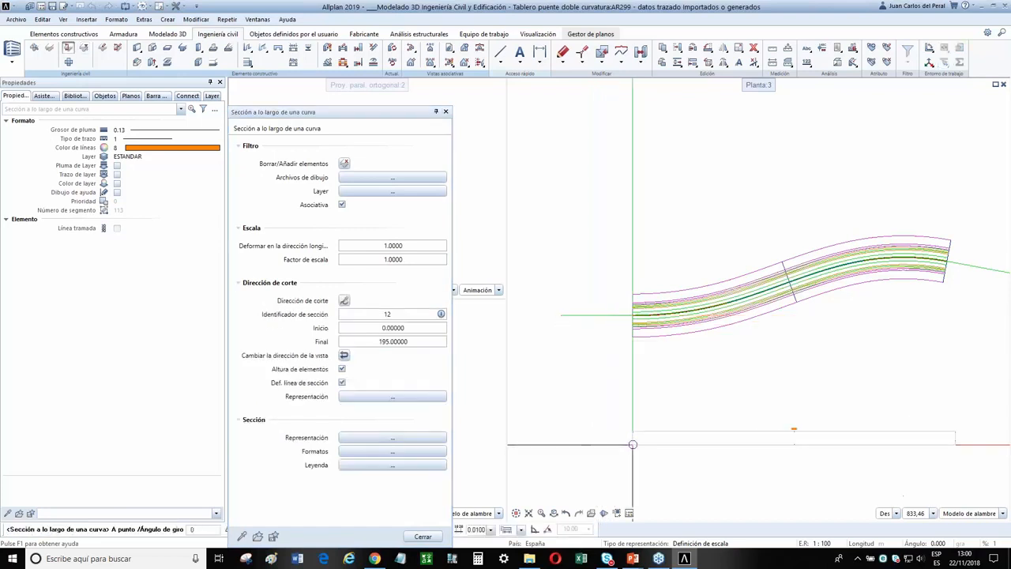
{"action": "left_click", "coordinate": [593, 470]}
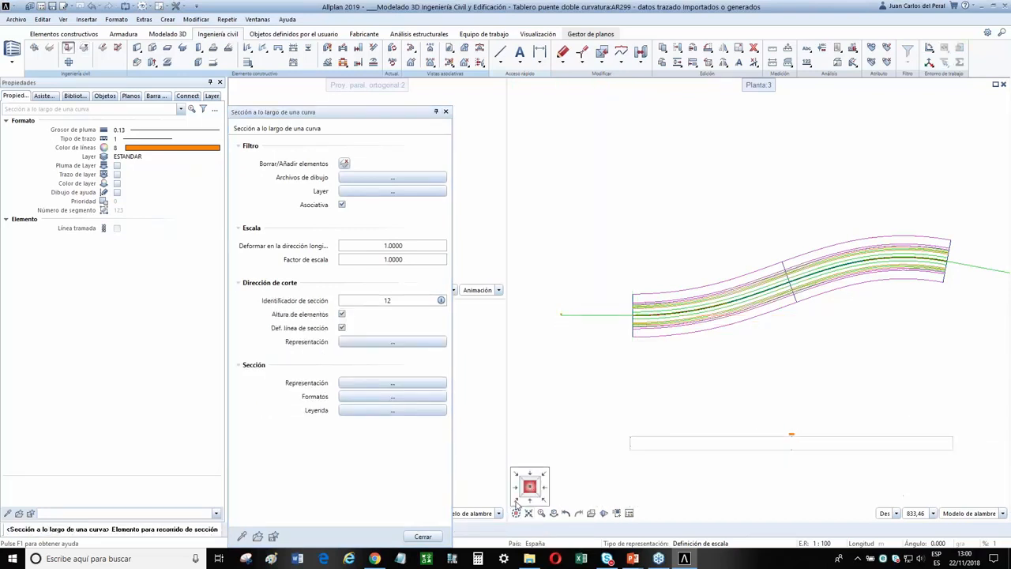
{"action": "left_click", "coordinate": [517, 502]}
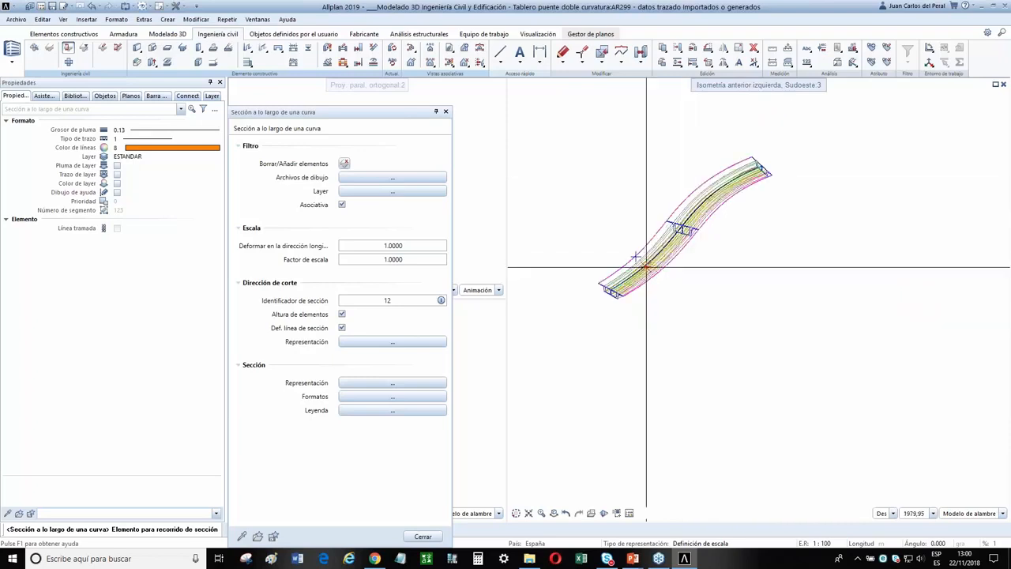
{"action": "scroll", "coordinate": [646, 267], "scroll_direction": "up", "scroll_amount": 5}
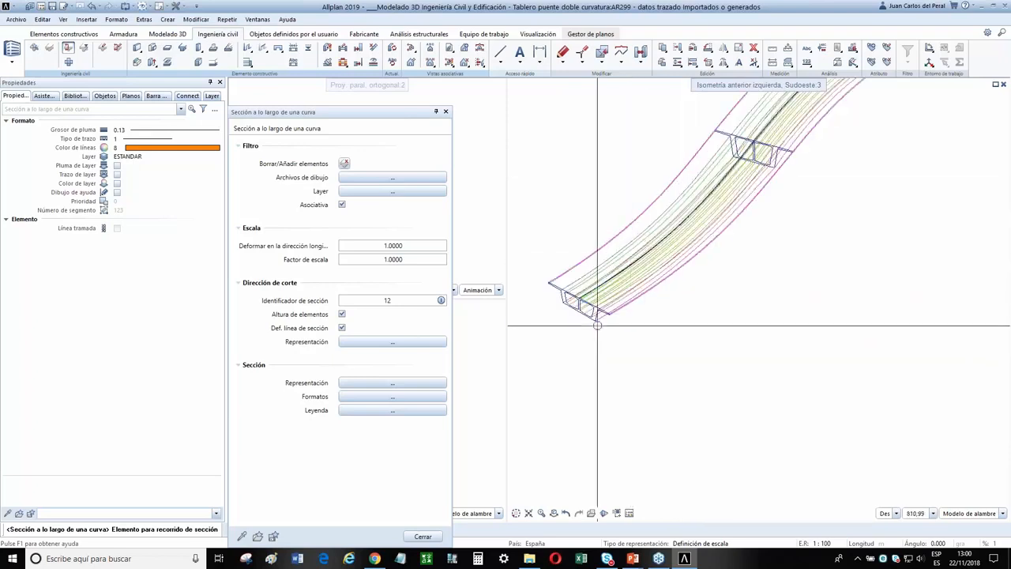
{"action": "left_click", "coordinate": [423, 537]}
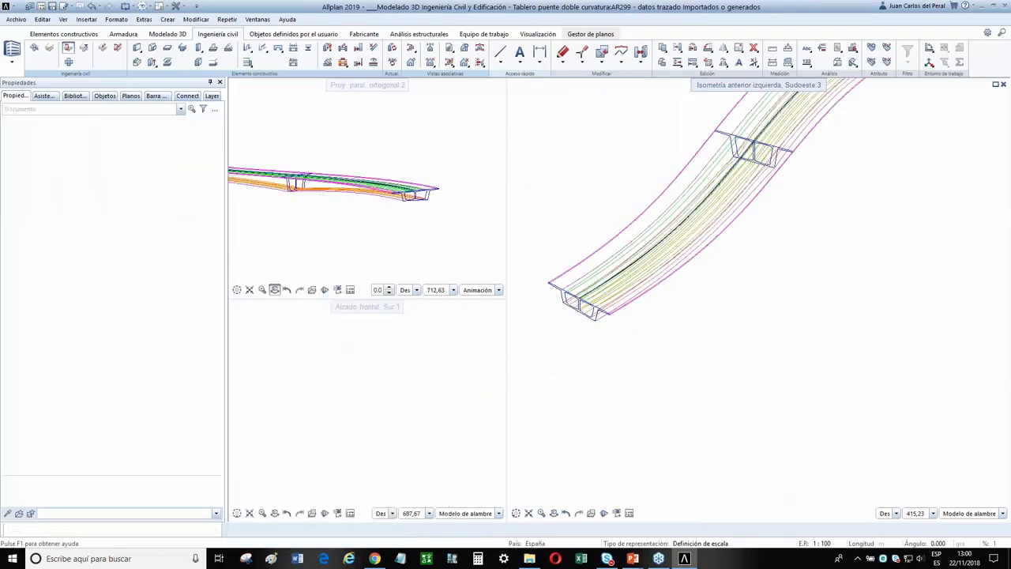
Start a sweep along path with the outer 3D polygon of the box section at the deck's near end as first profile
{"action": "left_click", "coordinate": [167, 34]}
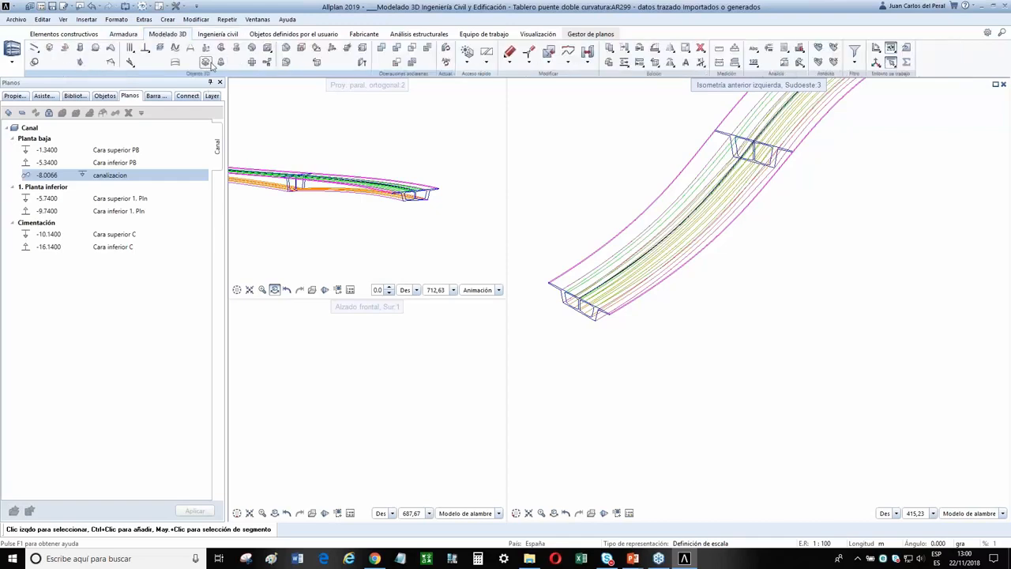
{"action": "left_click", "coordinate": [222, 48]}
{"action": "scroll", "coordinate": [591, 327], "scroll_direction": "up", "scroll_amount": 2}
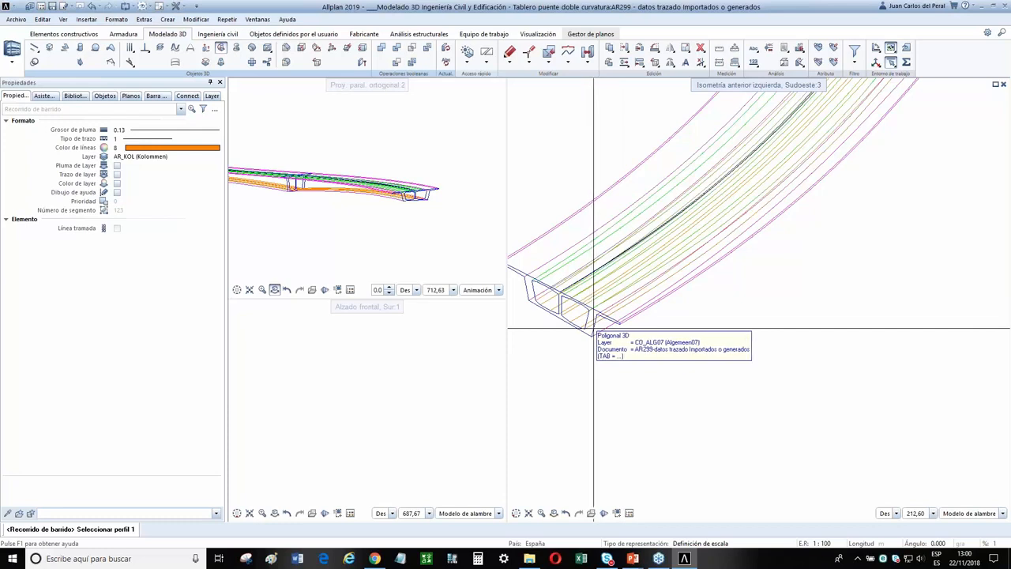
{"action": "left_click", "coordinate": [594, 328]}
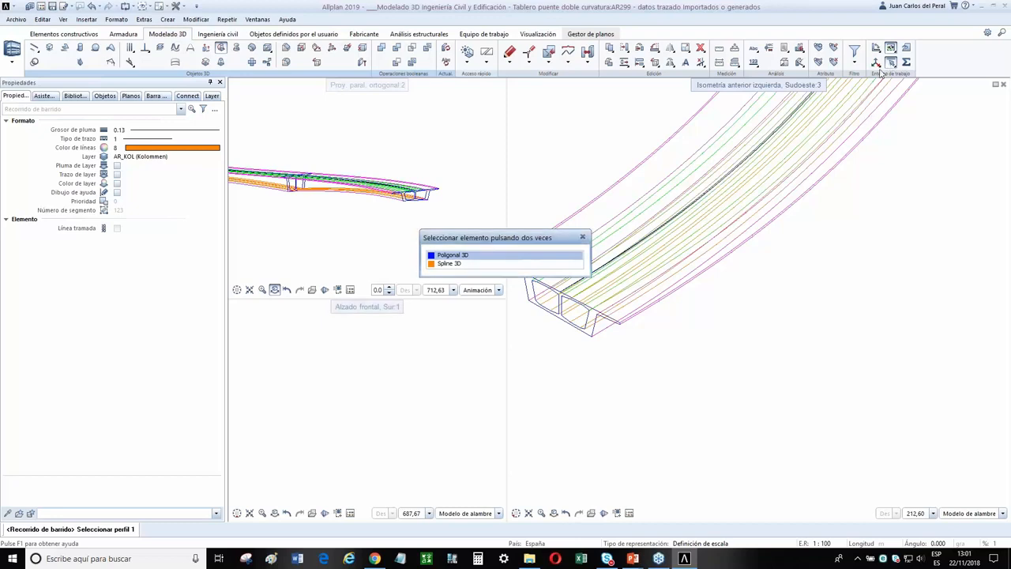
{"action": "left_click", "coordinate": [495, 258]}
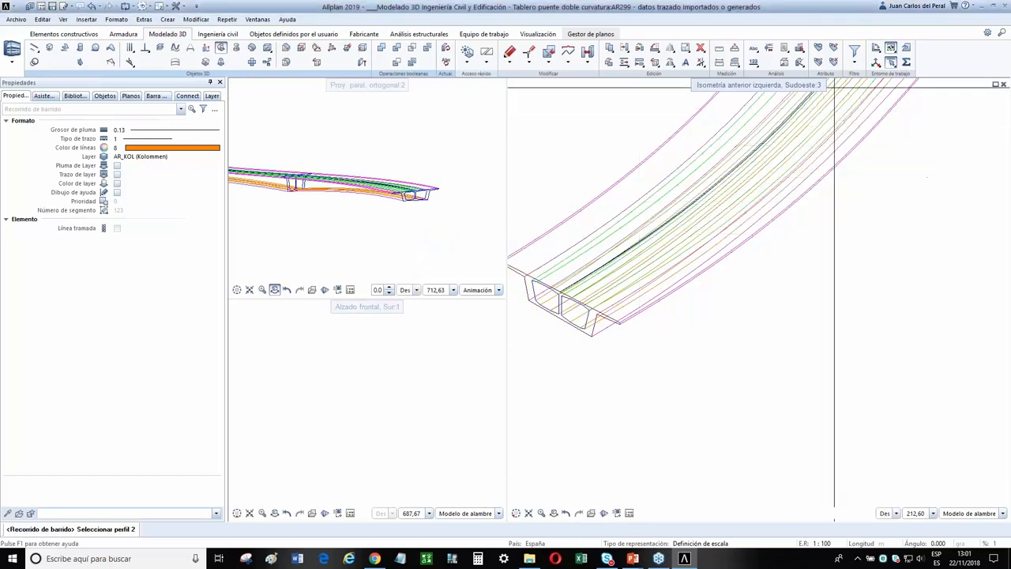
Add the outer box-section contours at the deck's middle and far end as second and third sweep profiles and finish the profile selection
{"action": "scroll", "coordinate": [846, 134], "scroll_direction": "down", "scroll_amount": 2}
{"action": "middle_click_drag", "start_coordinate": [841, 142], "coordinate": [629, 435]}
{"action": "scroll", "coordinate": [701, 387], "scroll_direction": "up", "scroll_amount": 4}
{"action": "scroll", "coordinate": [715, 248], "scroll_direction": "up", "scroll_amount": 1}
{"action": "left_click", "coordinate": [718, 265]}
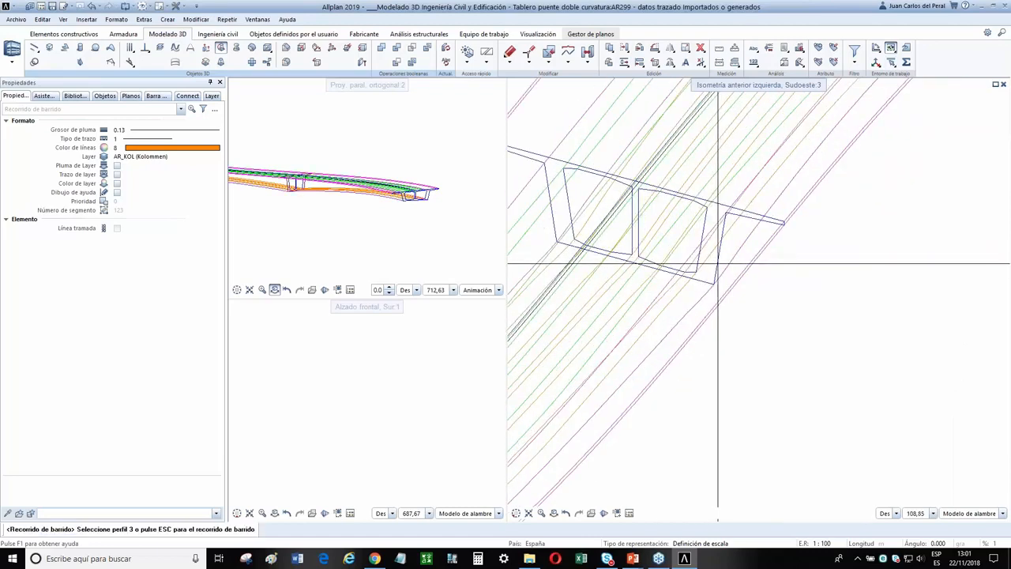
{"action": "scroll", "coordinate": [855, 274], "scroll_direction": "down", "scroll_amount": 8}
{"action": "scroll", "coordinate": [855, 274], "scroll_direction": "up", "scroll_amount": 8}
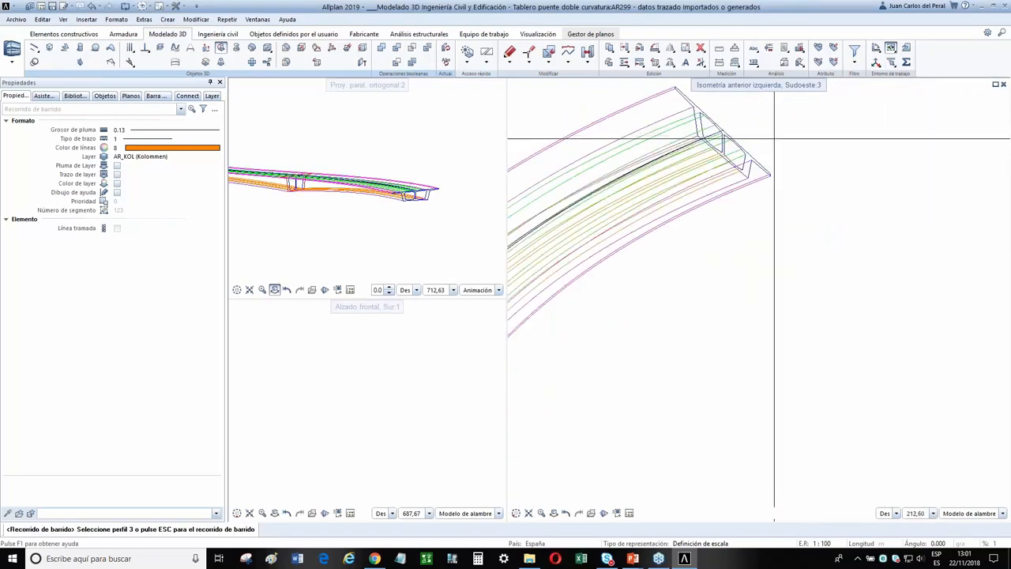
{"action": "left_click", "coordinate": [729, 165]}
{"action": "key", "text": "Escape"}
Pick six longitudinal splines as sweep paths: the two flange-edge splines and one outer web spline on each side of the deck
{"action": "scroll", "coordinate": [577, 134], "scroll_direction": "down", "scroll_amount": 3}
{"action": "scroll", "coordinate": [553, 110], "scroll_direction": "up", "scroll_amount": 3}
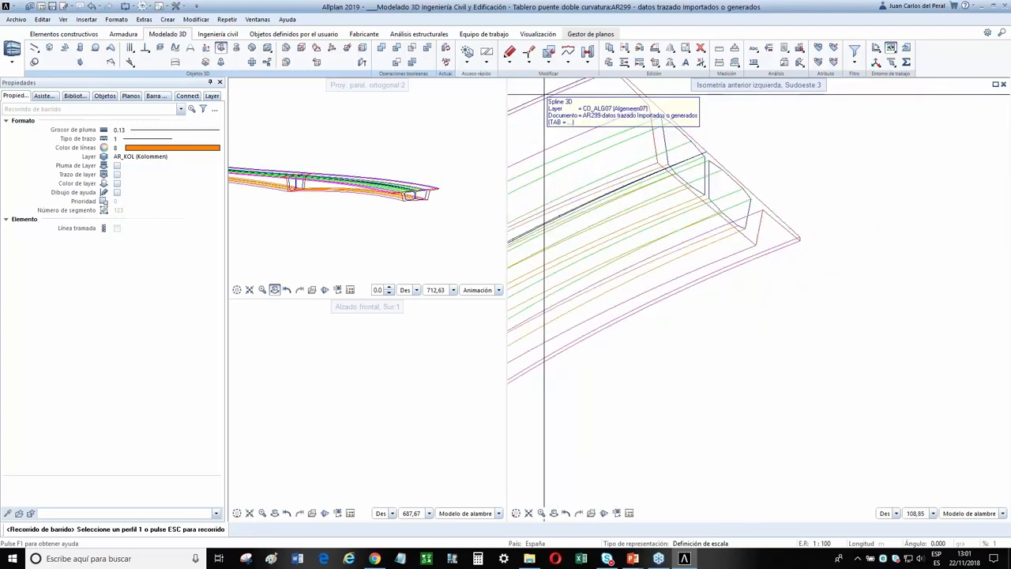
{"action": "left_click", "coordinate": [556, 98]}
{"action": "left_click", "coordinate": [556, 99]}
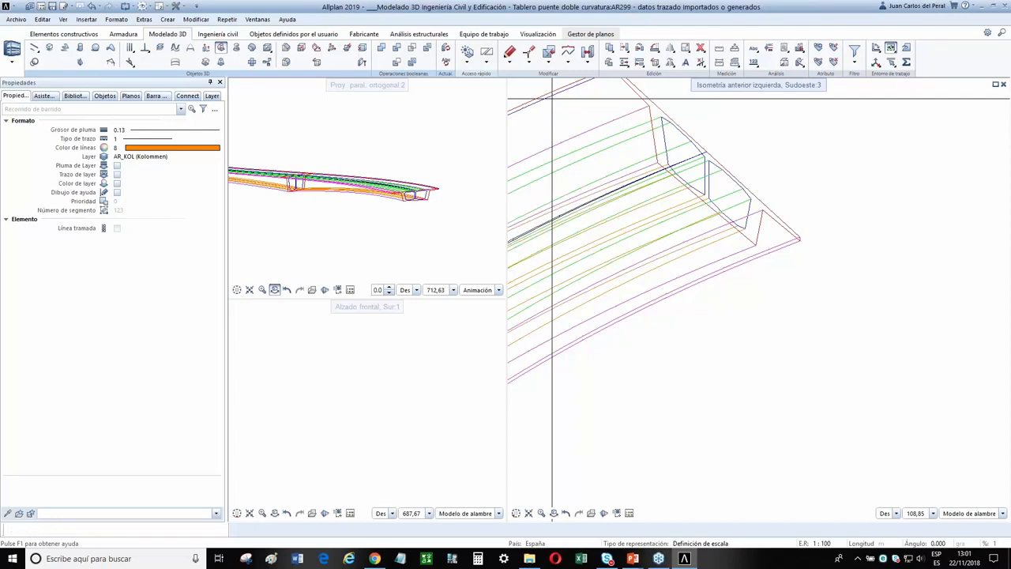
{"action": "left_click", "coordinate": [776, 246]}
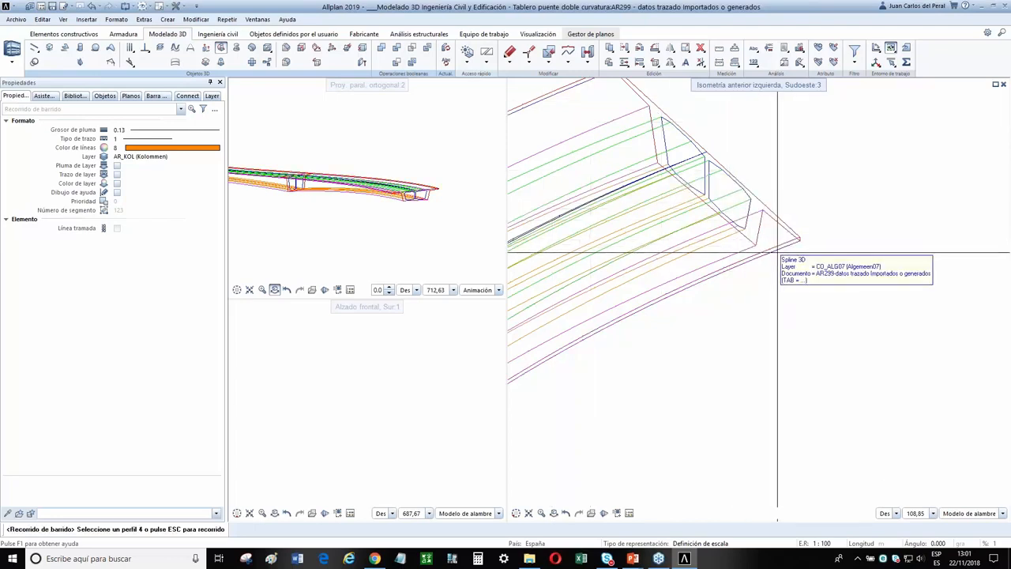
{"action": "left_click", "coordinate": [778, 251]}
{"action": "left_click", "coordinate": [742, 254]}
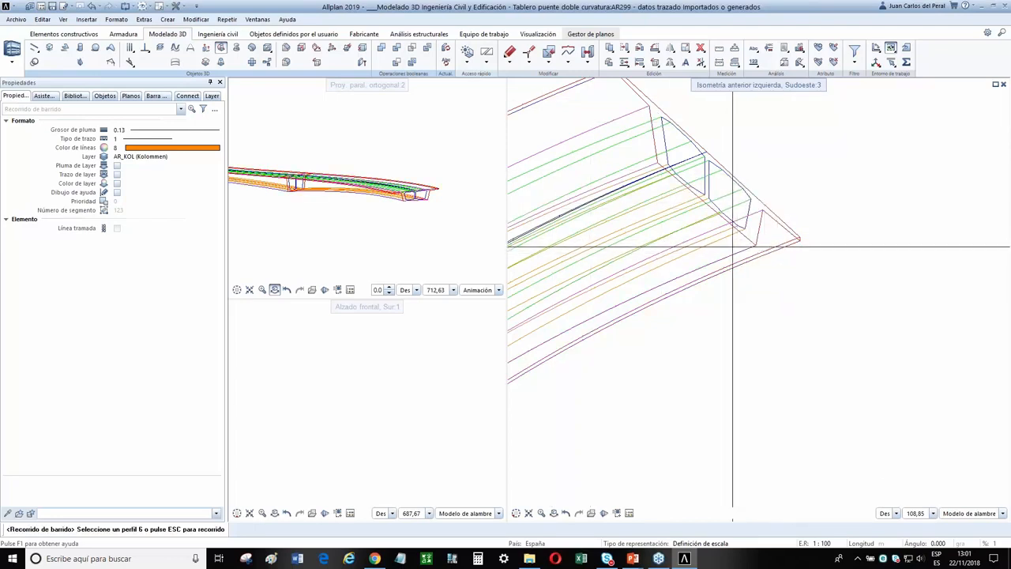
{"action": "scroll", "coordinate": [711, 246], "scroll_direction": "up", "scroll_amount": 2}
{"action": "left_click", "coordinate": [640, 158]}
{"action": "scroll", "coordinate": [636, 162], "scroll_direction": "down", "scroll_amount": 2}
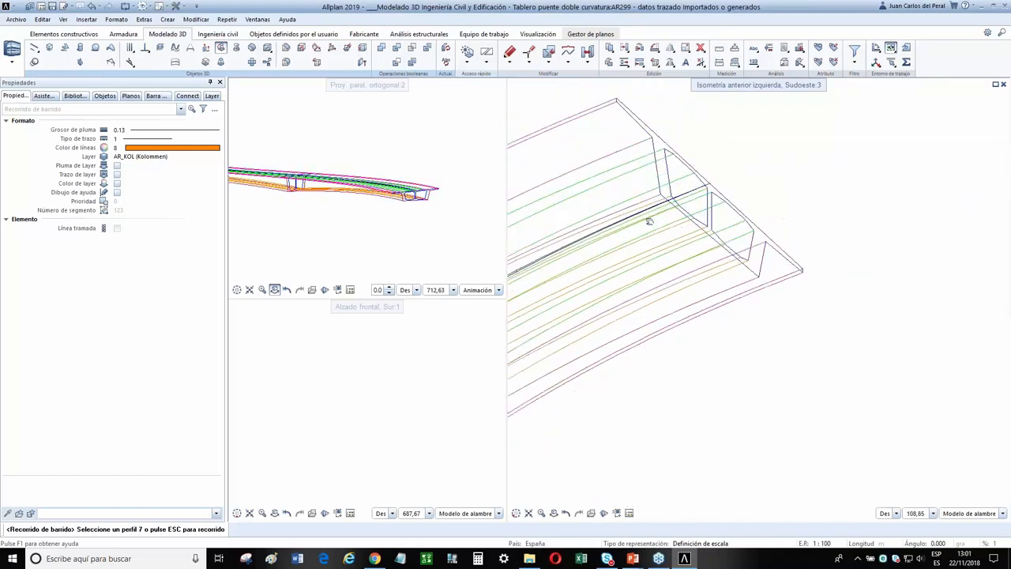
{"action": "key", "text": "Escape"}
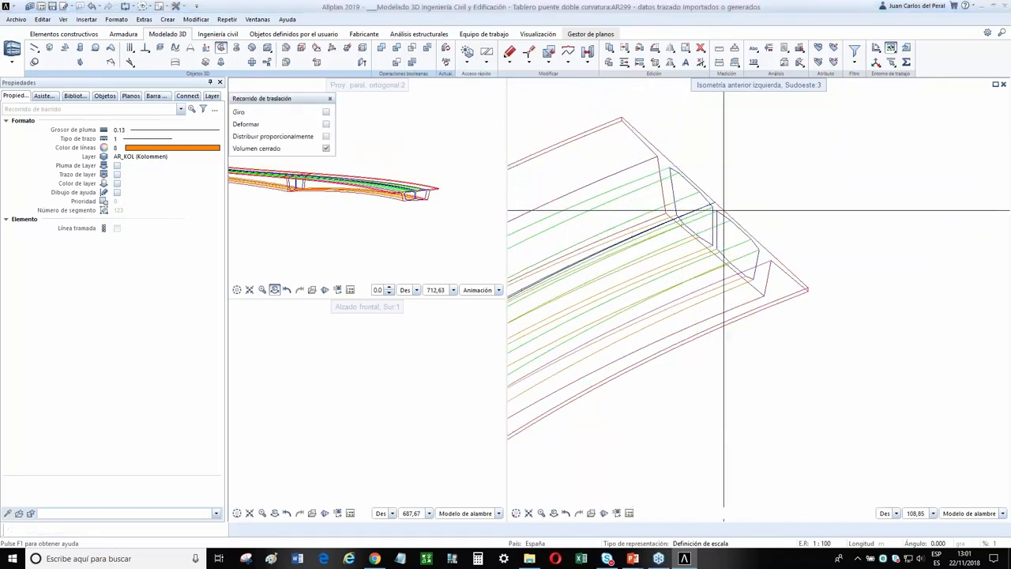
{"action": "scroll", "coordinate": [790, 260], "scroll_direction": "down", "scroll_amount": 10}
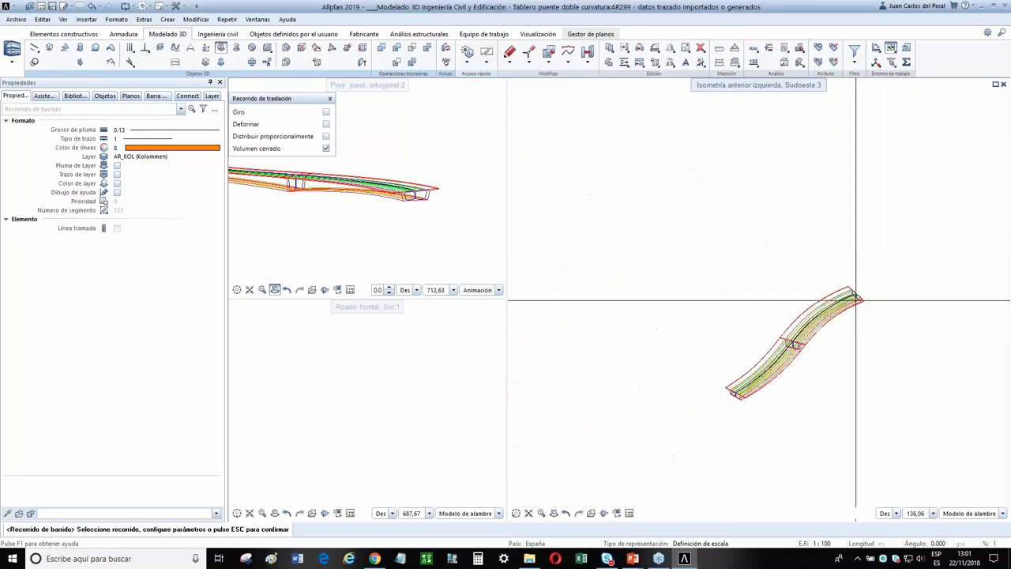
Try to generate the deck sweep from the selected profiles and paths, check it in plan and return to the southwest isometric view
{"action": "scroll", "coordinate": [698, 287], "scroll_direction": "down", "scroll_amount": 5}
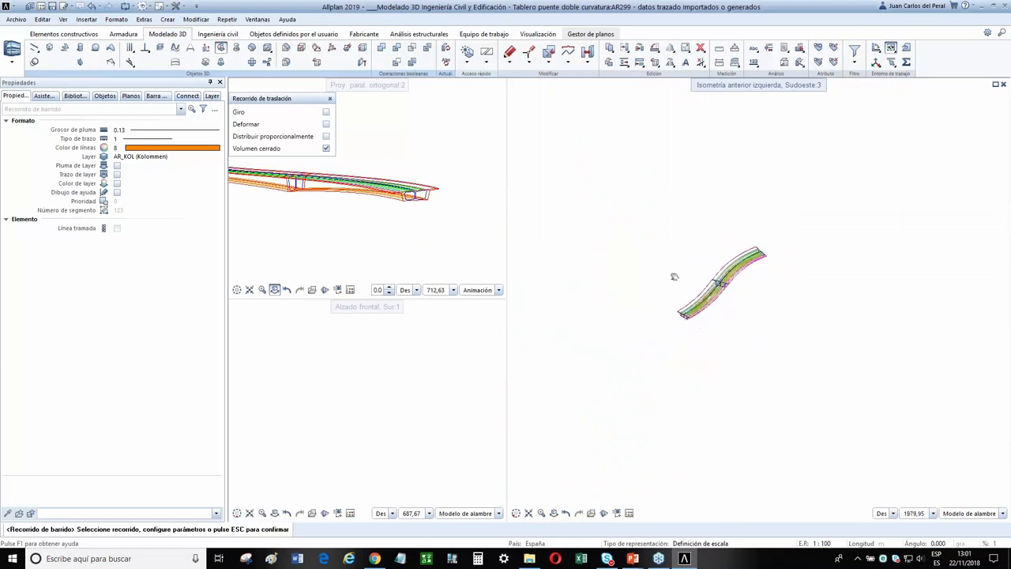
{"action": "key", "text": "Escape"}
{"action": "left_click", "coordinate": [570, 317]}
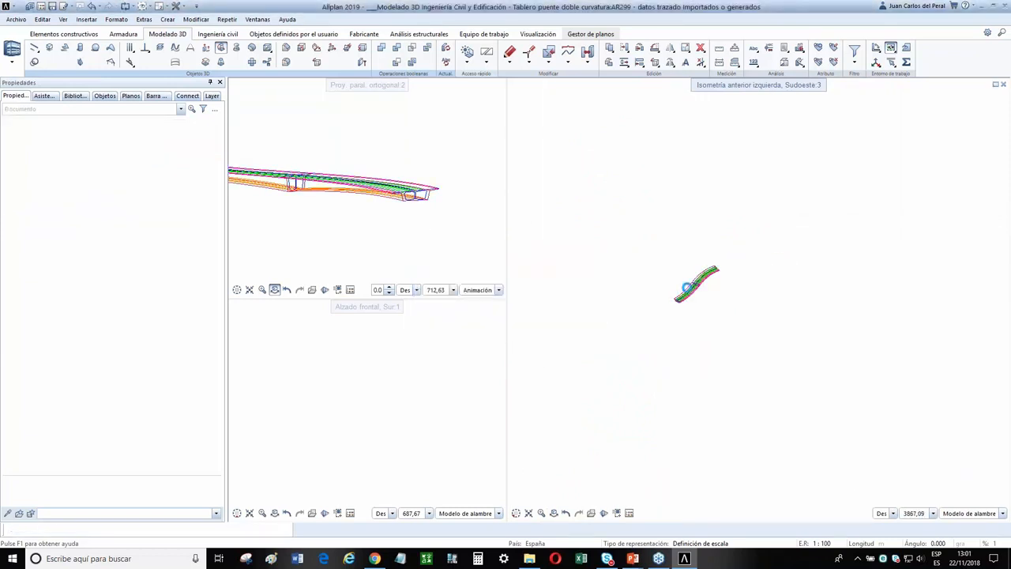
{"action": "left_click", "coordinate": [528, 484]}
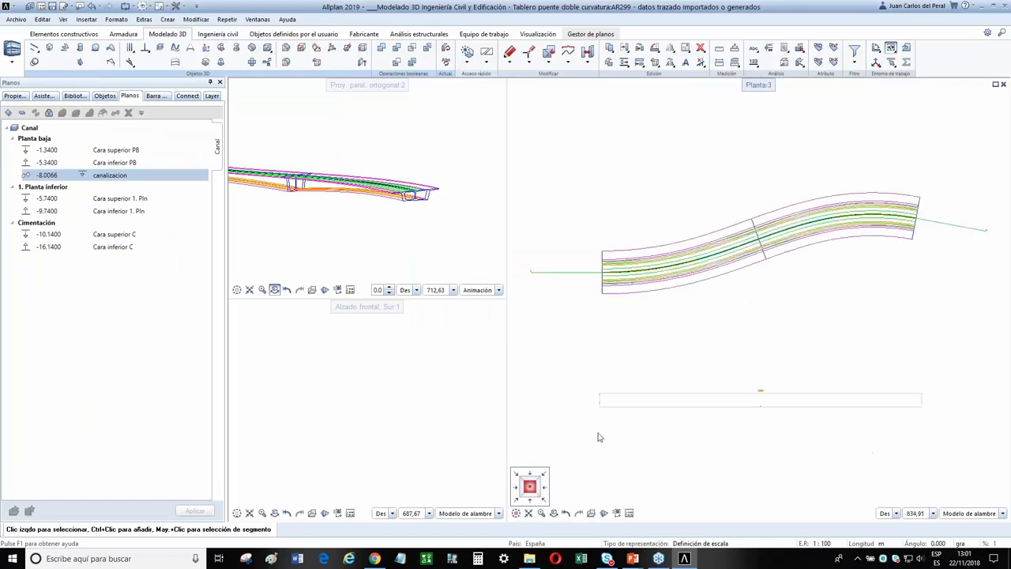
{"action": "scroll", "coordinate": [653, 288], "scroll_direction": "up", "scroll_amount": 4}
{"action": "scroll", "coordinate": [573, 444], "scroll_direction": "down", "scroll_amount": 3}
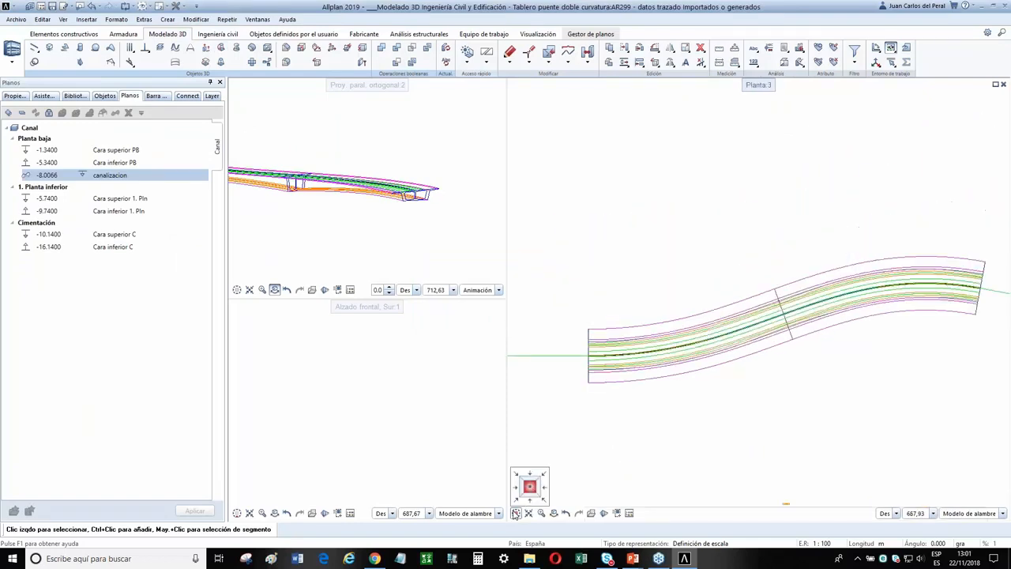
{"action": "left_click", "coordinate": [517, 501]}
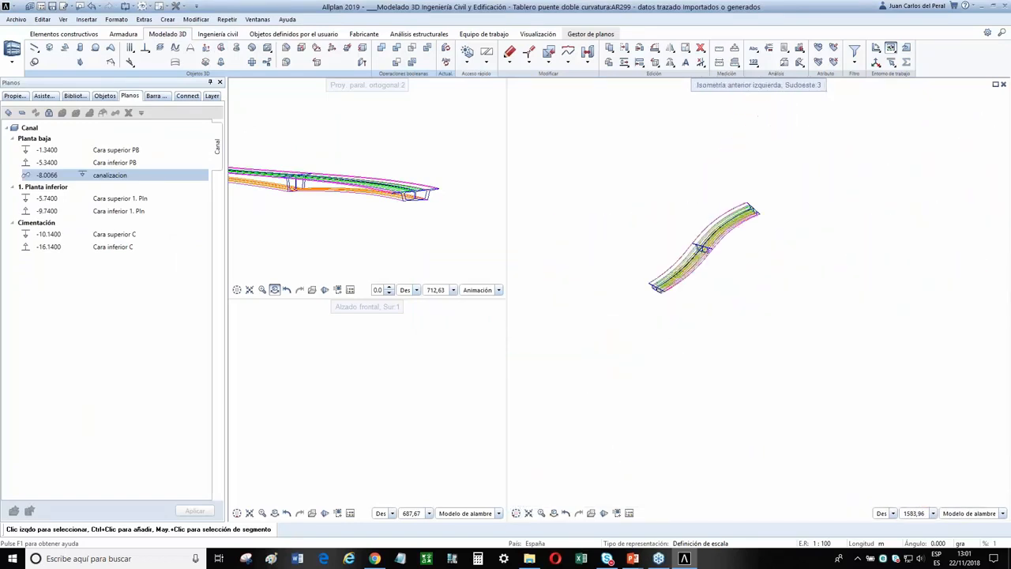
{"action": "scroll", "coordinate": [660, 282], "scroll_direction": "up", "scroll_amount": 10}
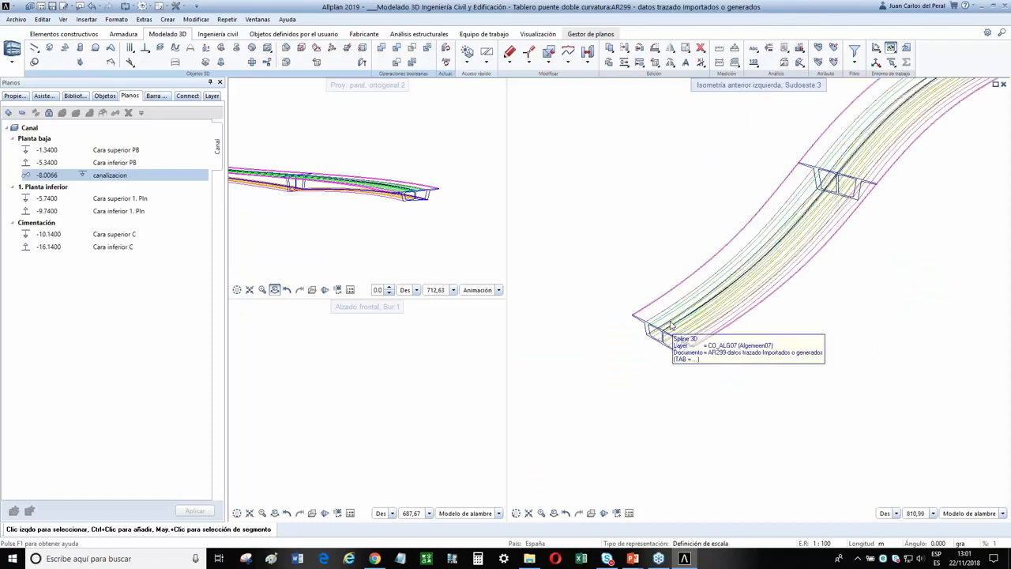
{"action": "left_click", "coordinate": [221, 61]}
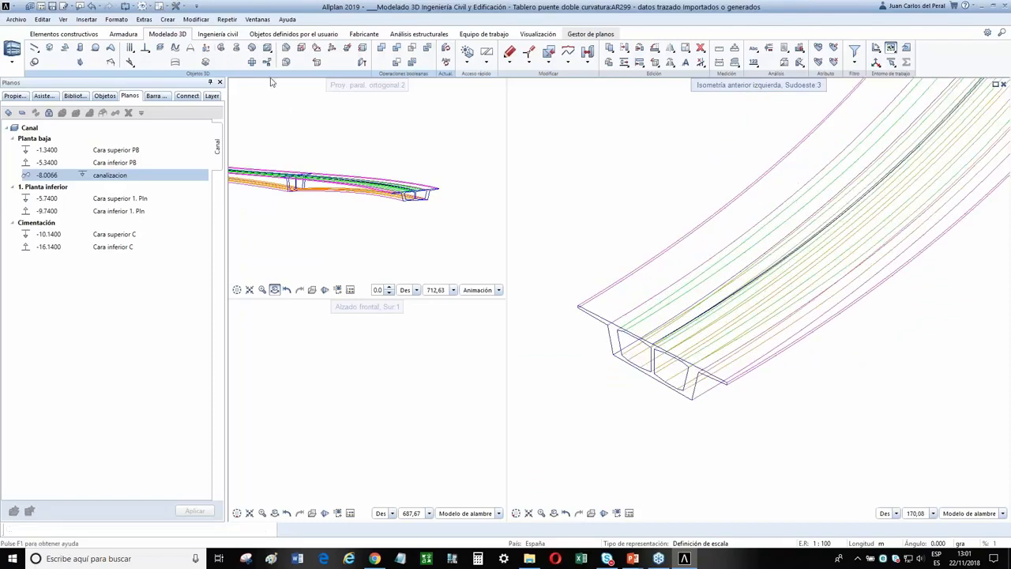
{"action": "scroll", "coordinate": [696, 439], "scroll_direction": "up", "scroll_amount": 5}
{"action": "left_click", "coordinate": [704, 344]}
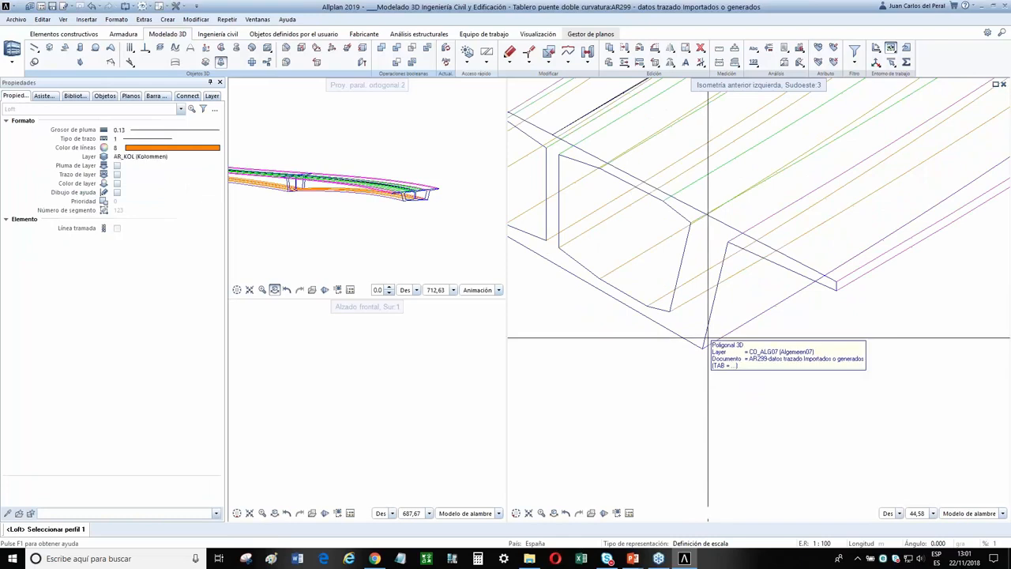
{"action": "scroll", "coordinate": [652, 460], "scroll_direction": "down", "scroll_amount": 8}
{"action": "middle_click_drag", "start_coordinate": [941, 295], "coordinate": [788, 388]}
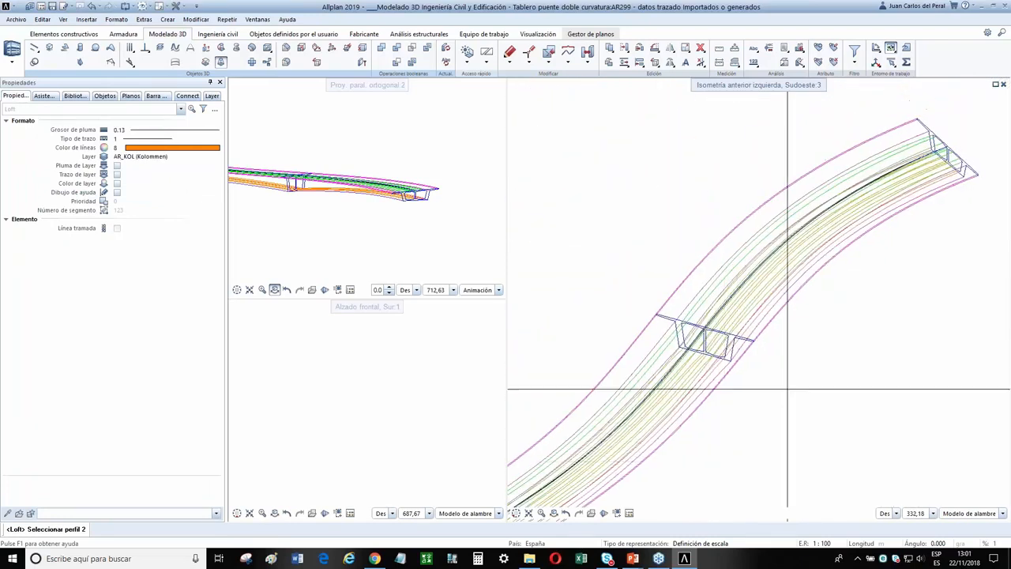
{"action": "scroll", "coordinate": [788, 370], "scroll_direction": "up", "scroll_amount": 5}
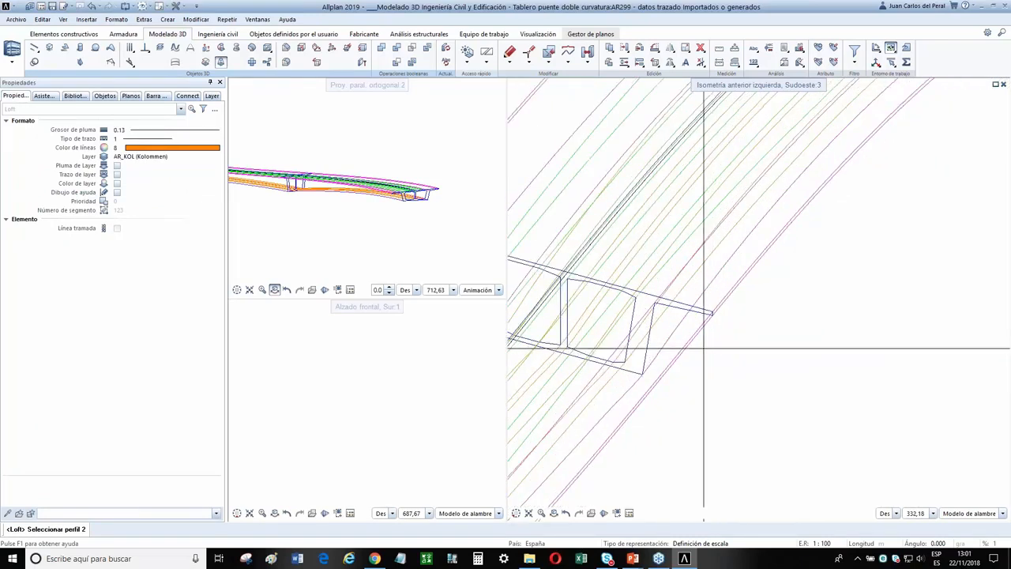
{"action": "left_click", "coordinate": [650, 342]}
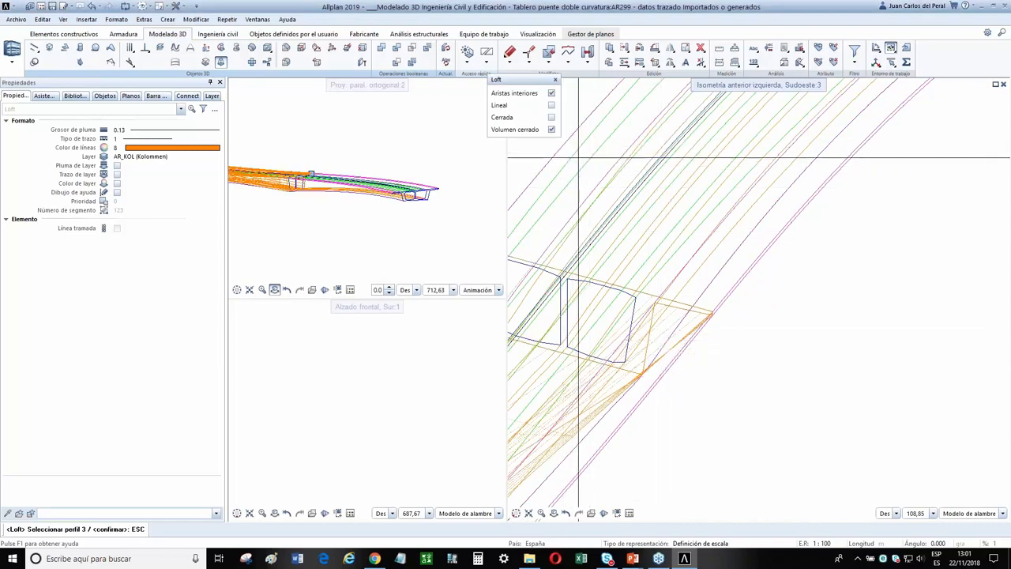
{"action": "key", "text": "Escape"}
{"action": "scroll", "coordinate": [742, 367], "scroll_direction": "down", "scroll_amount": 3}
{"action": "scroll", "coordinate": [779, 371], "scroll_direction": "down", "scroll_amount": 4}
{"action": "scroll", "coordinate": [634, 250], "scroll_direction": "up", "scroll_amount": 2}
{"action": "key", "text": "Escape"}
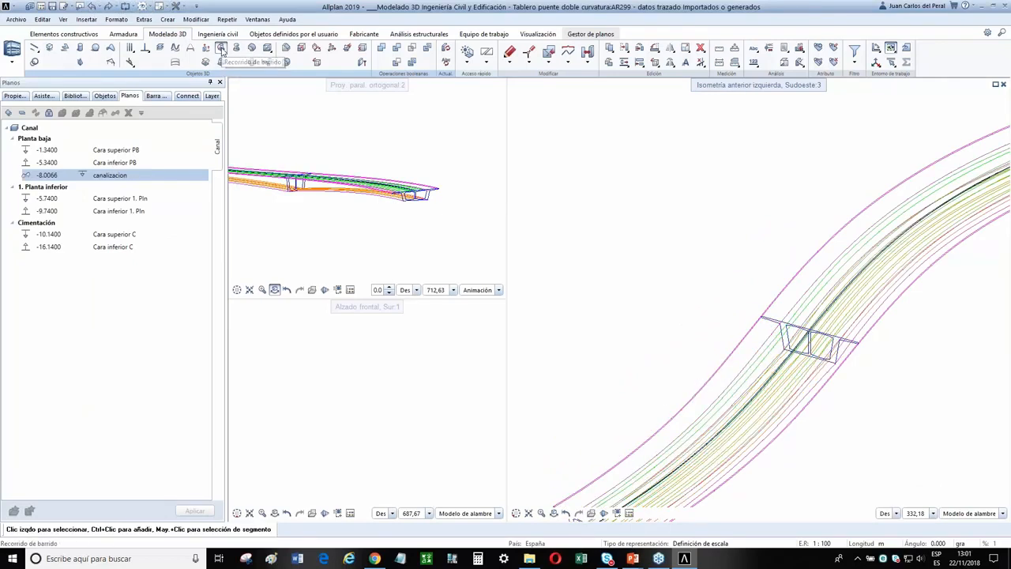
Start a new sweep along path with the outer box-section polygon at the deck's near end as first profile
{"action": "left_click", "coordinate": [221, 48]}
{"action": "scroll", "coordinate": [690, 323], "scroll_direction": "up", "scroll_amount": 5}
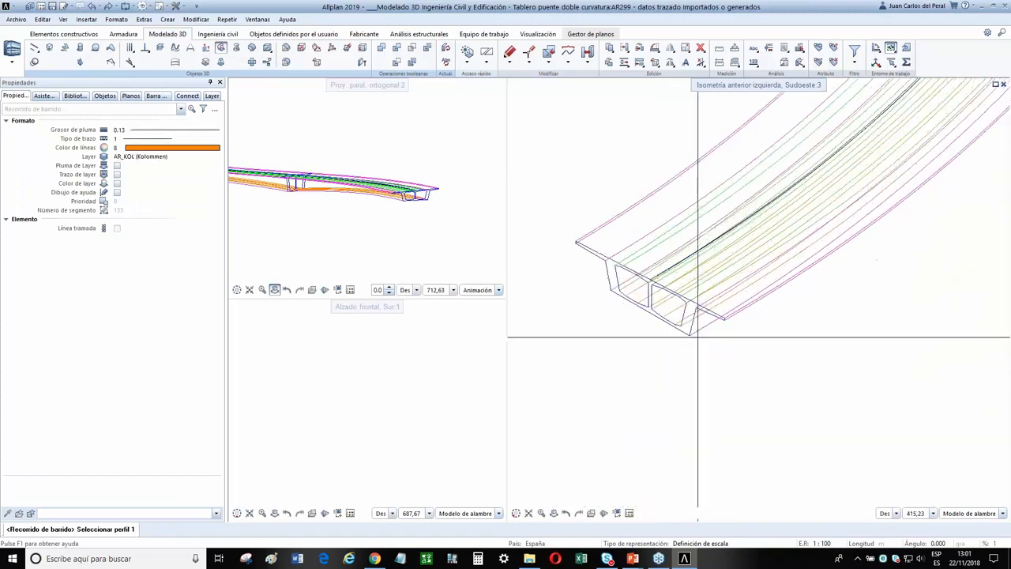
{"action": "left_click", "coordinate": [689, 324]}
Add the outer box-section polygons at the deck's middle and far end as further sweep profiles and finish the profile selection
{"action": "scroll", "coordinate": [690, 328], "scroll_direction": "down", "scroll_amount": 4}
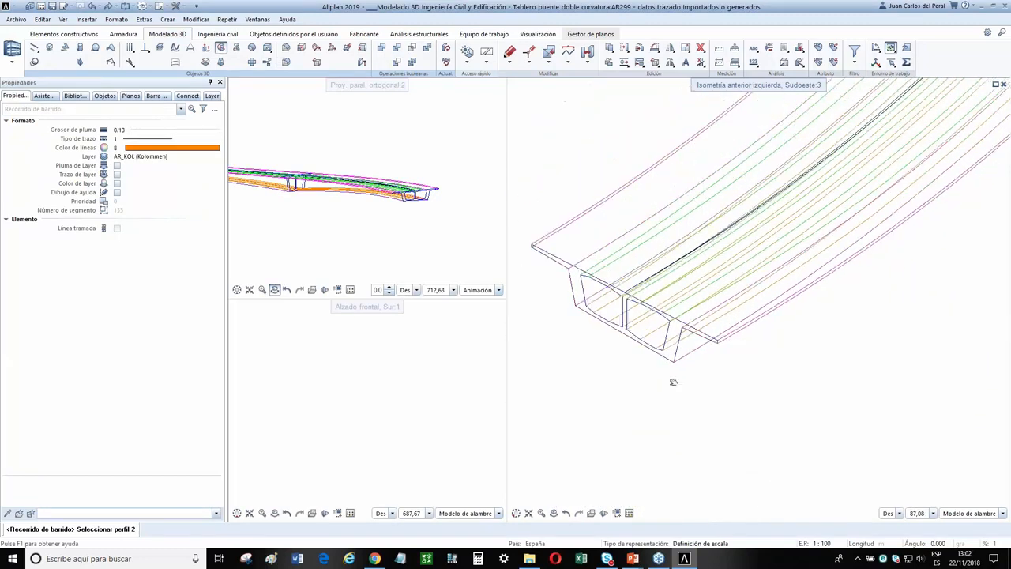
{"action": "middle_click_drag", "start_coordinate": [821, 287], "coordinate": [691, 385]}
{"action": "scroll", "coordinate": [706, 284], "scroll_direction": "up", "scroll_amount": 5}
{"action": "scroll", "coordinate": [677, 250], "scroll_direction": "down", "scroll_amount": 3}
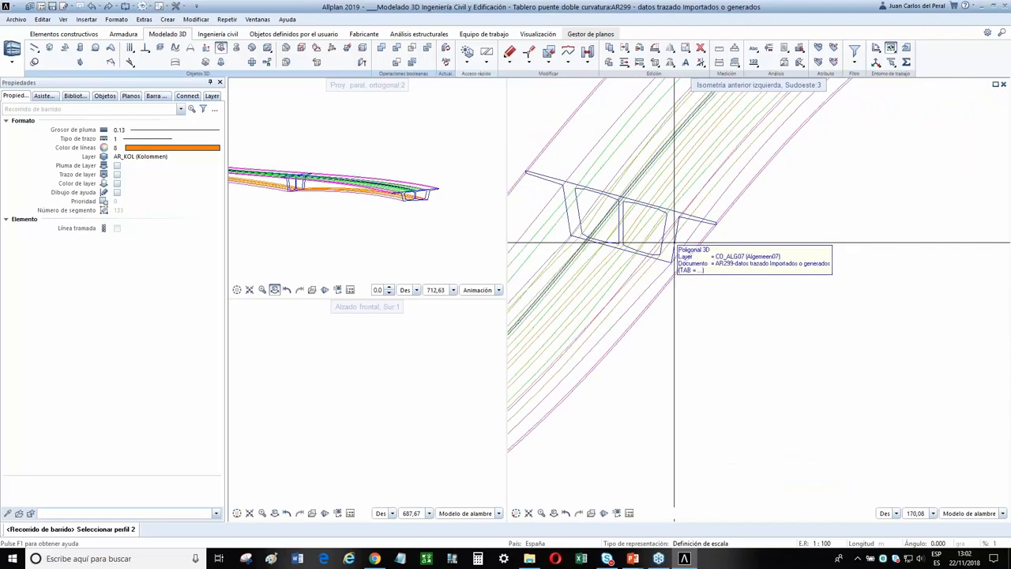
{"action": "left_click", "coordinate": [676, 242]}
{"action": "scroll", "coordinate": [738, 260], "scroll_direction": "down", "scroll_amount": 5}
{"action": "middle_click_drag", "start_coordinate": [894, 138], "coordinate": [779, 255]}
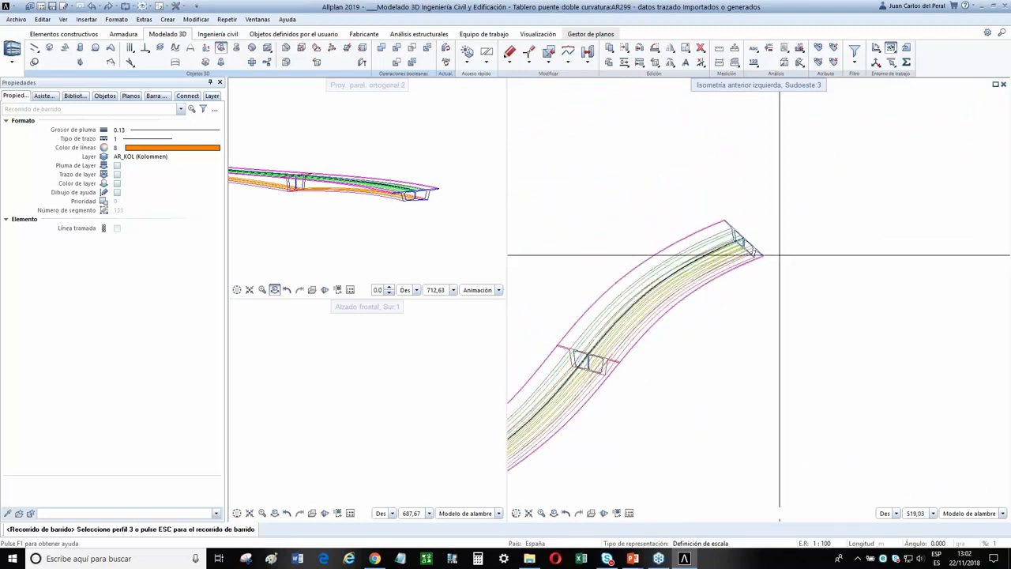
{"action": "scroll", "coordinate": [759, 244], "scroll_direction": "up", "scroll_amount": 4}
{"action": "left_click", "coordinate": [727, 262]}
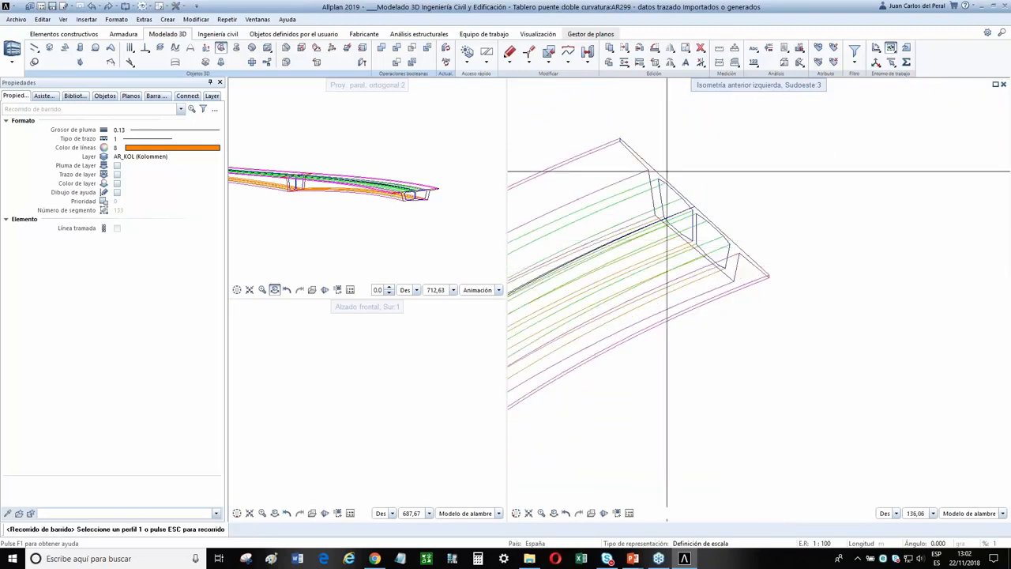
Pick the longitudinal splines along the flange edges and outer webs on both sides as sweep paths and finish the path selection
{"action": "left_click", "coordinate": [594, 153]}
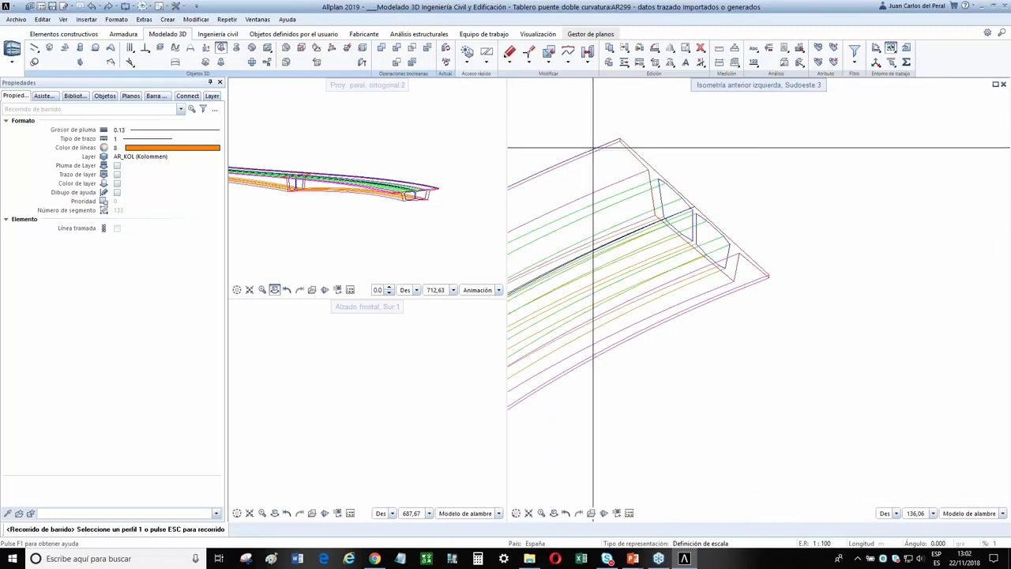
{"action": "left_click", "coordinate": [745, 284]}
{"action": "left_click", "coordinate": [744, 287]}
{"action": "left_click", "coordinate": [718, 289]}
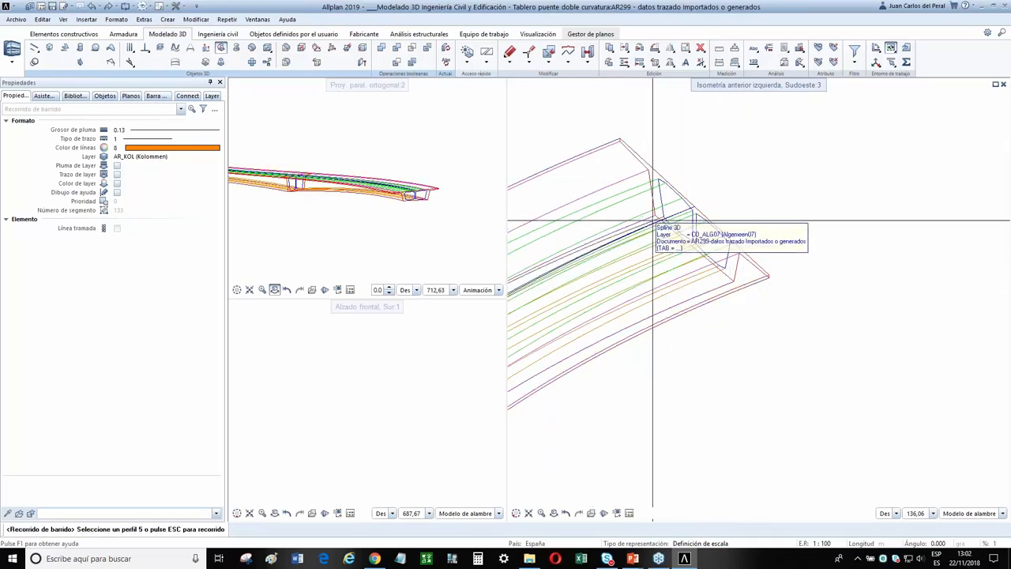
{"action": "left_click", "coordinate": [725, 265]}
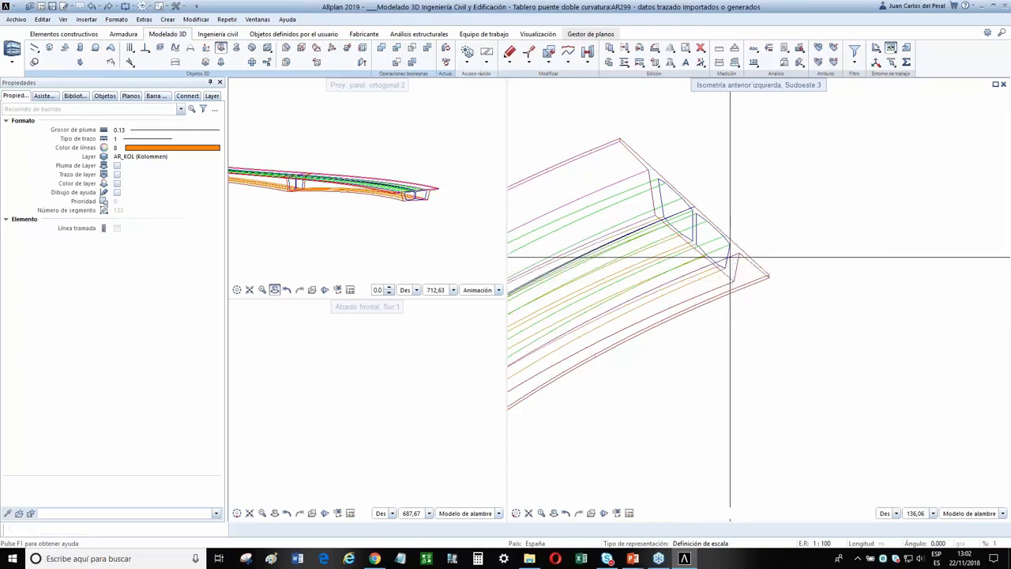
{"action": "left_click", "coordinate": [621, 192]}
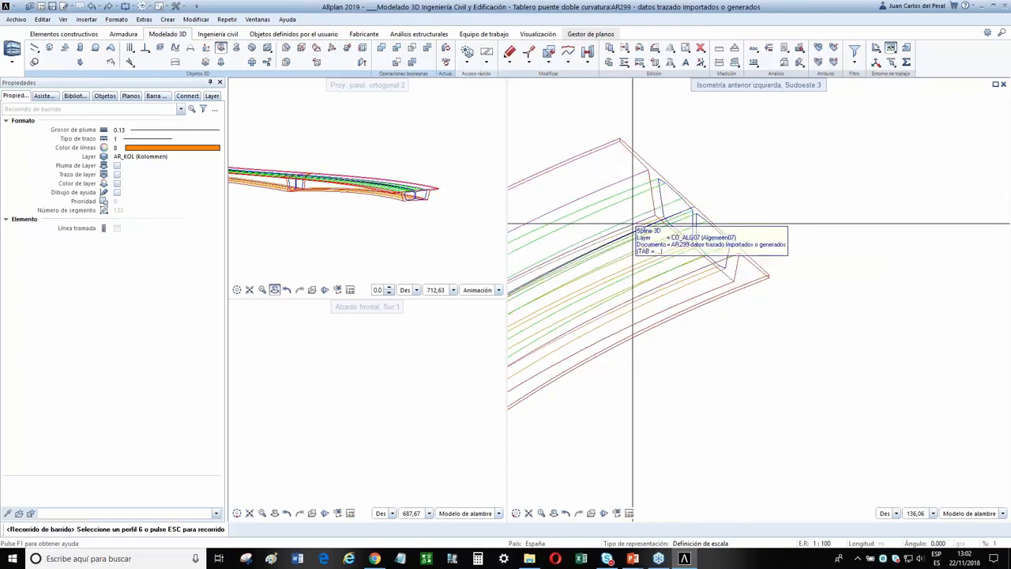
{"action": "key", "text": "Escape"}
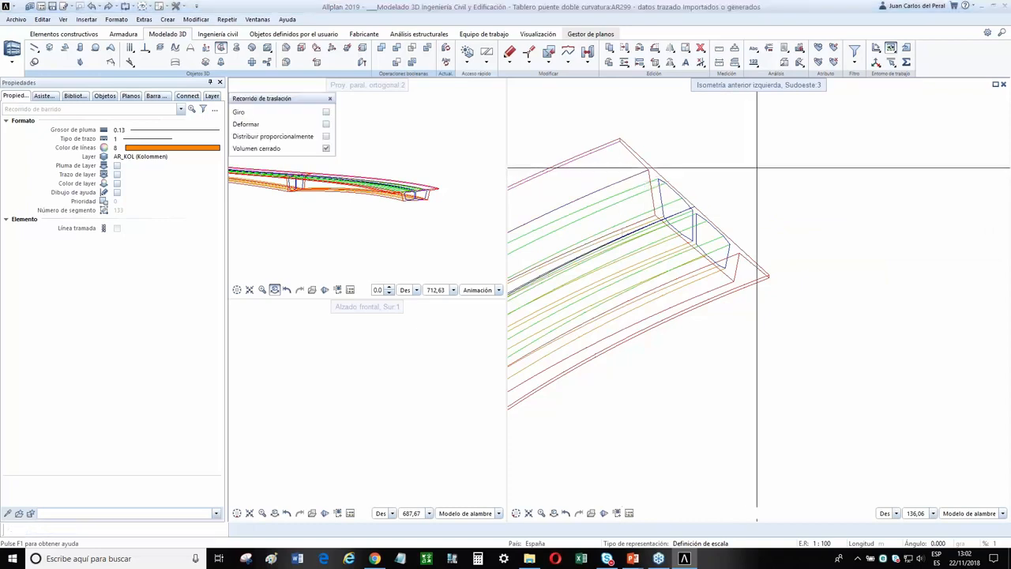
Confirm the sweep as a closed volume for the deck and check it together with its longitudinal section in plan view
{"action": "scroll", "coordinate": [845, 288], "scroll_direction": "down", "scroll_amount": 6}
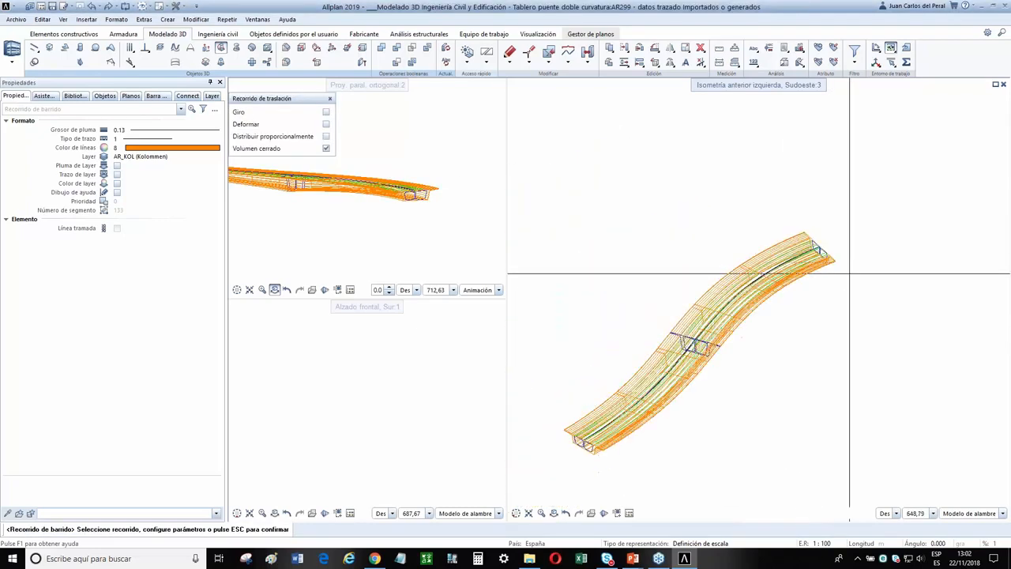
{"action": "left_click", "coordinate": [517, 513]}
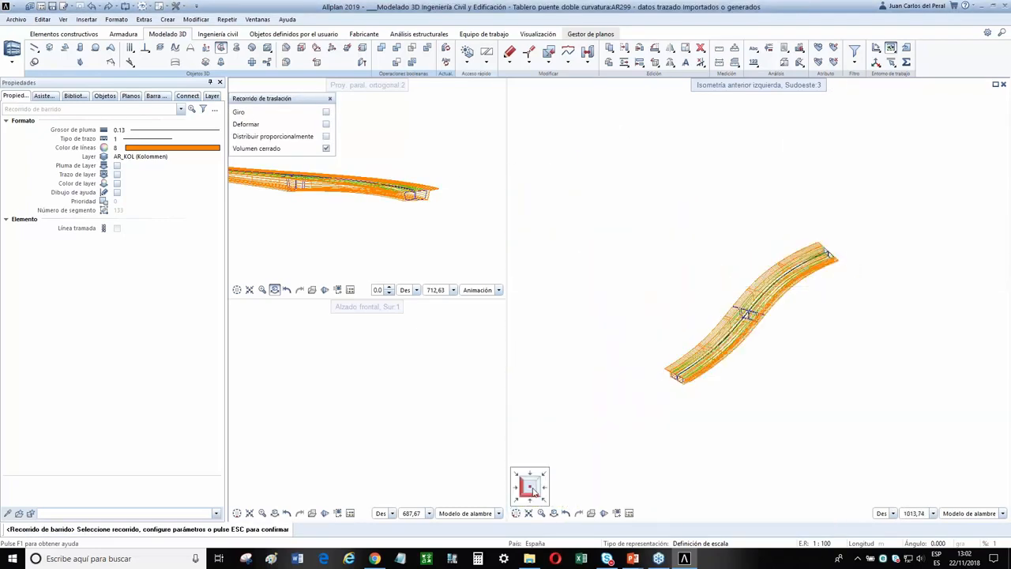
{"action": "left_click", "coordinate": [533, 489]}
{"action": "left_click", "coordinate": [706, 401]}
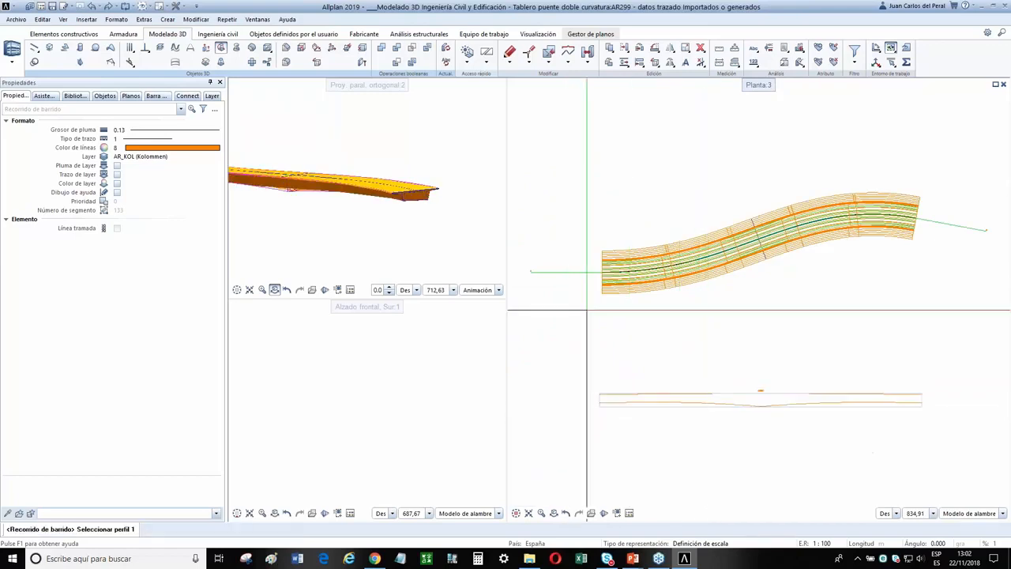
{"action": "scroll", "coordinate": [790, 363], "scroll_direction": "up", "scroll_amount": 5}
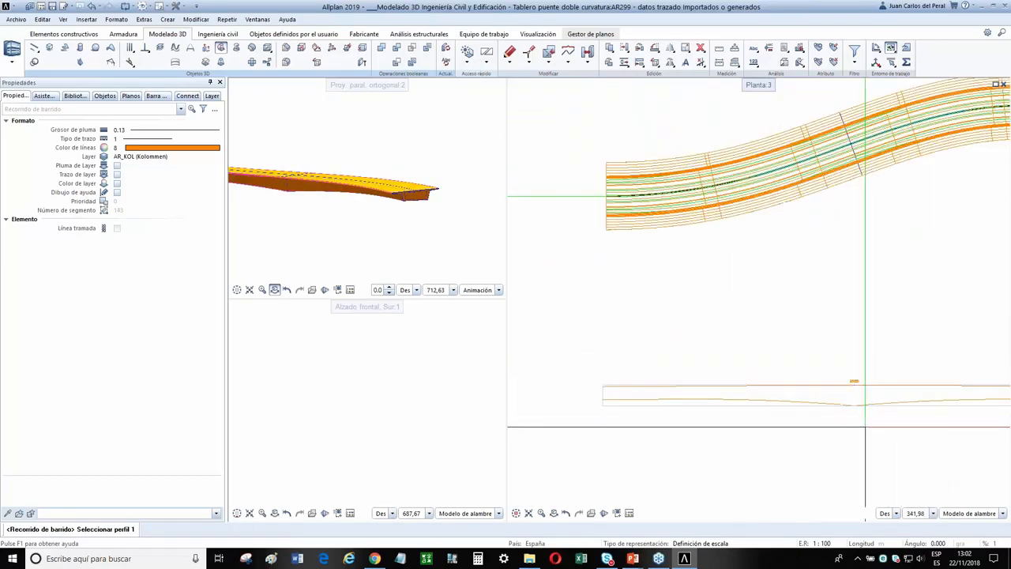
{"action": "scroll", "coordinate": [716, 379], "scroll_direction": "down", "scroll_amount": 3}
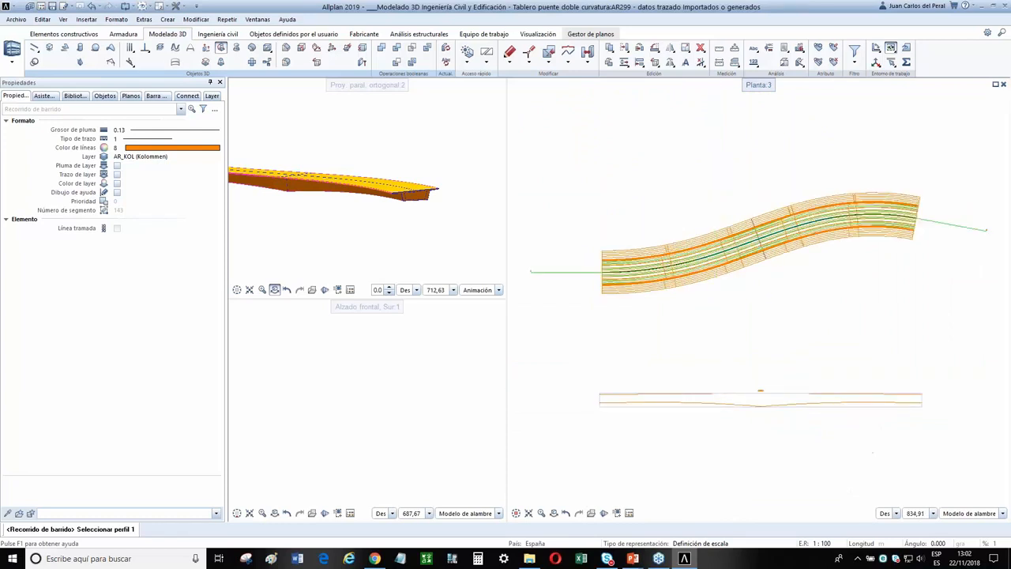
{"action": "left_click", "coordinate": [633, 558]}
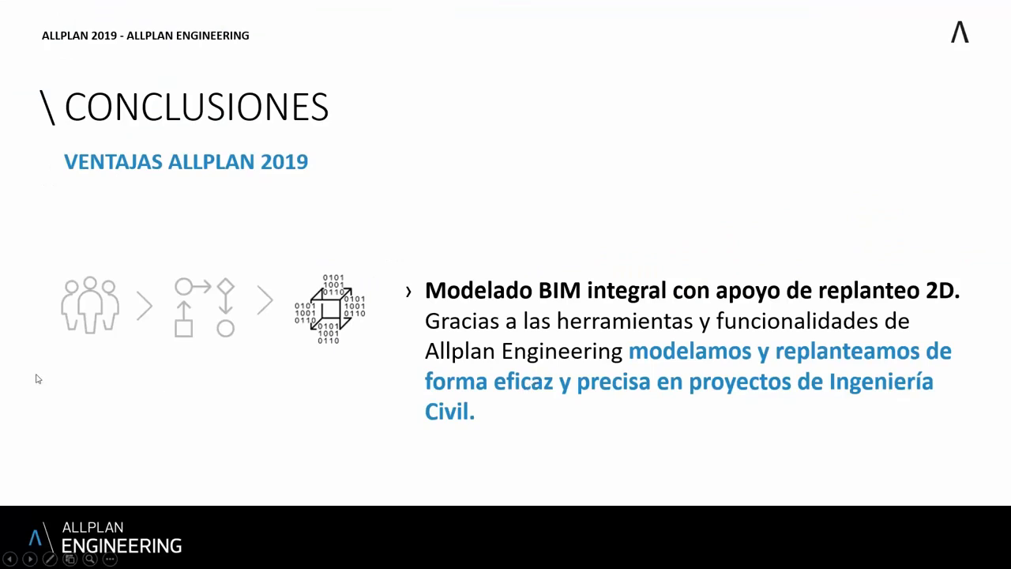
{"action": "key", "text": "Right"}
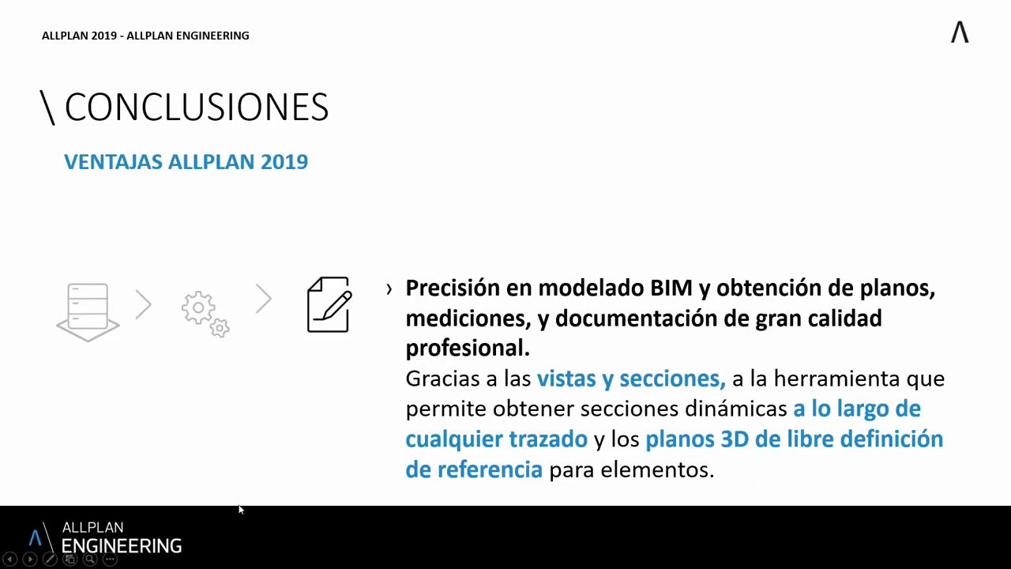
{"action": "key", "text": "Right"}
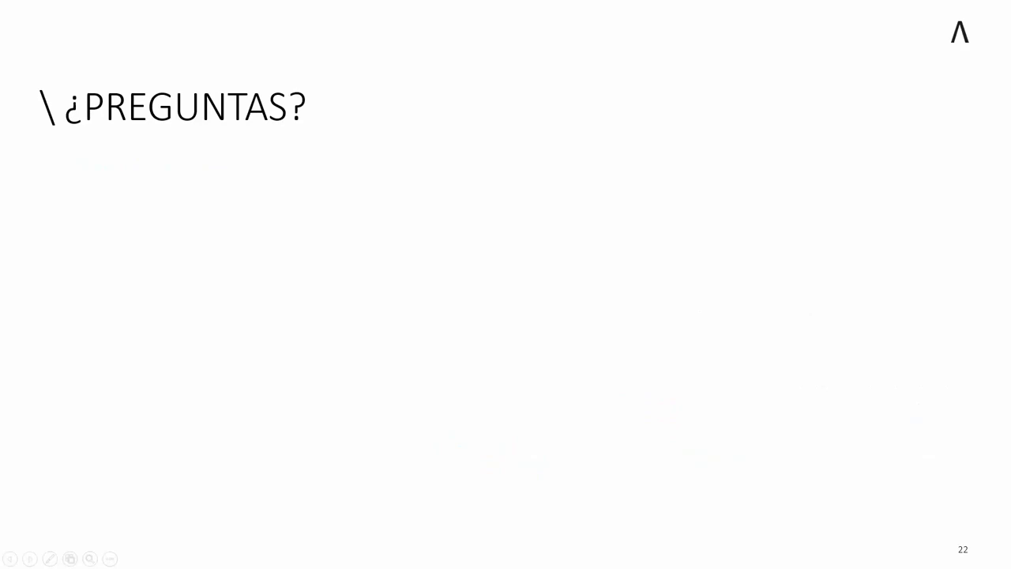